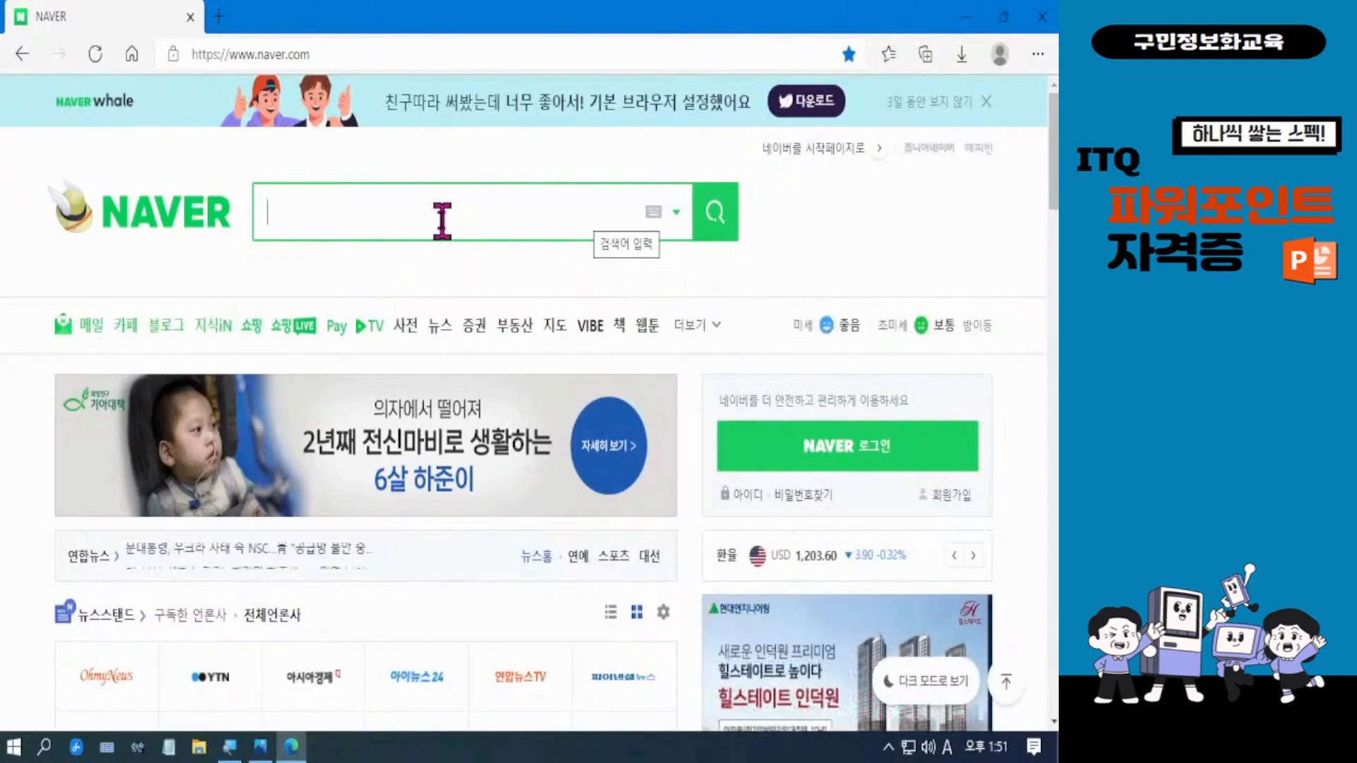
# Step: Search Naver for "itq" and open the 정보기술자격센터 ITQ result
pyautogui.press('Hangul')
pyautogui.write('ㅑ')
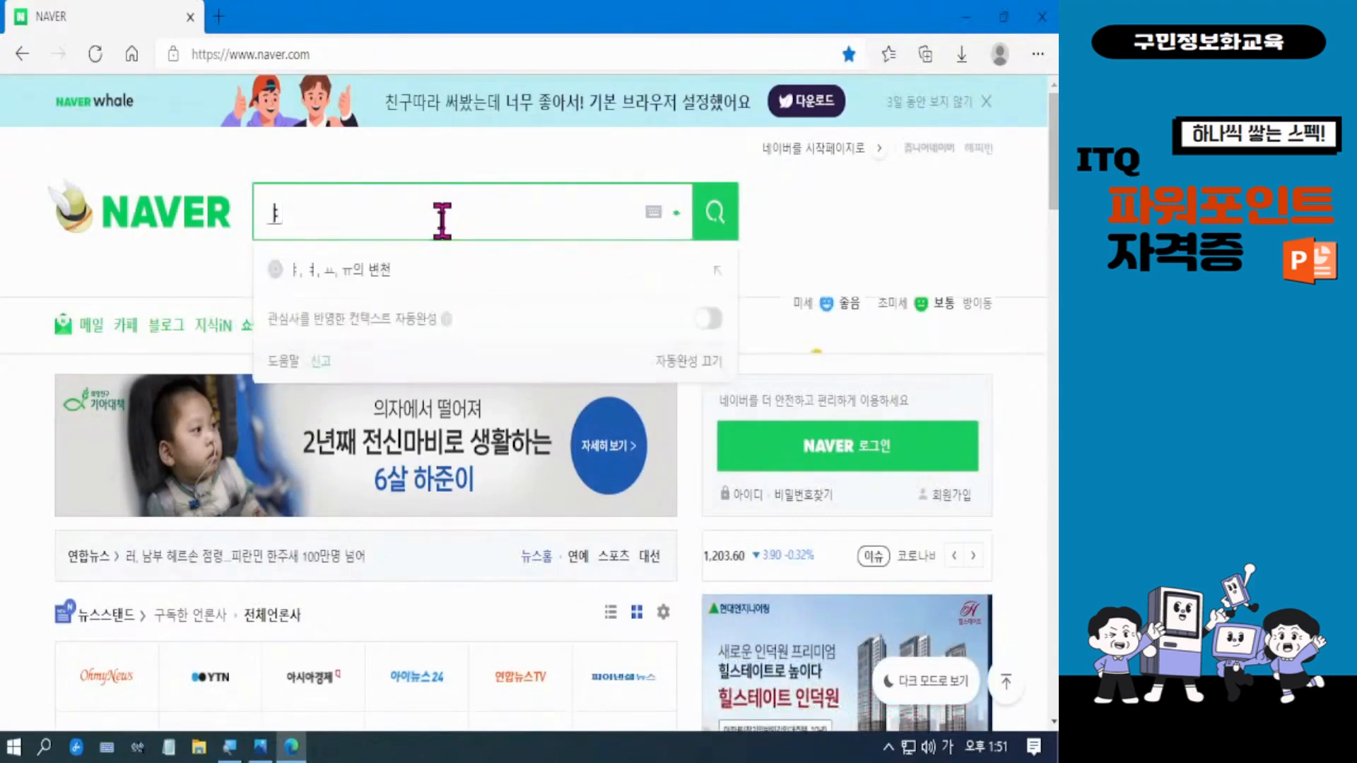
pyautogui.press('BackSpace')
pyautogui.press('Hangul')
pyautogui.write('i')
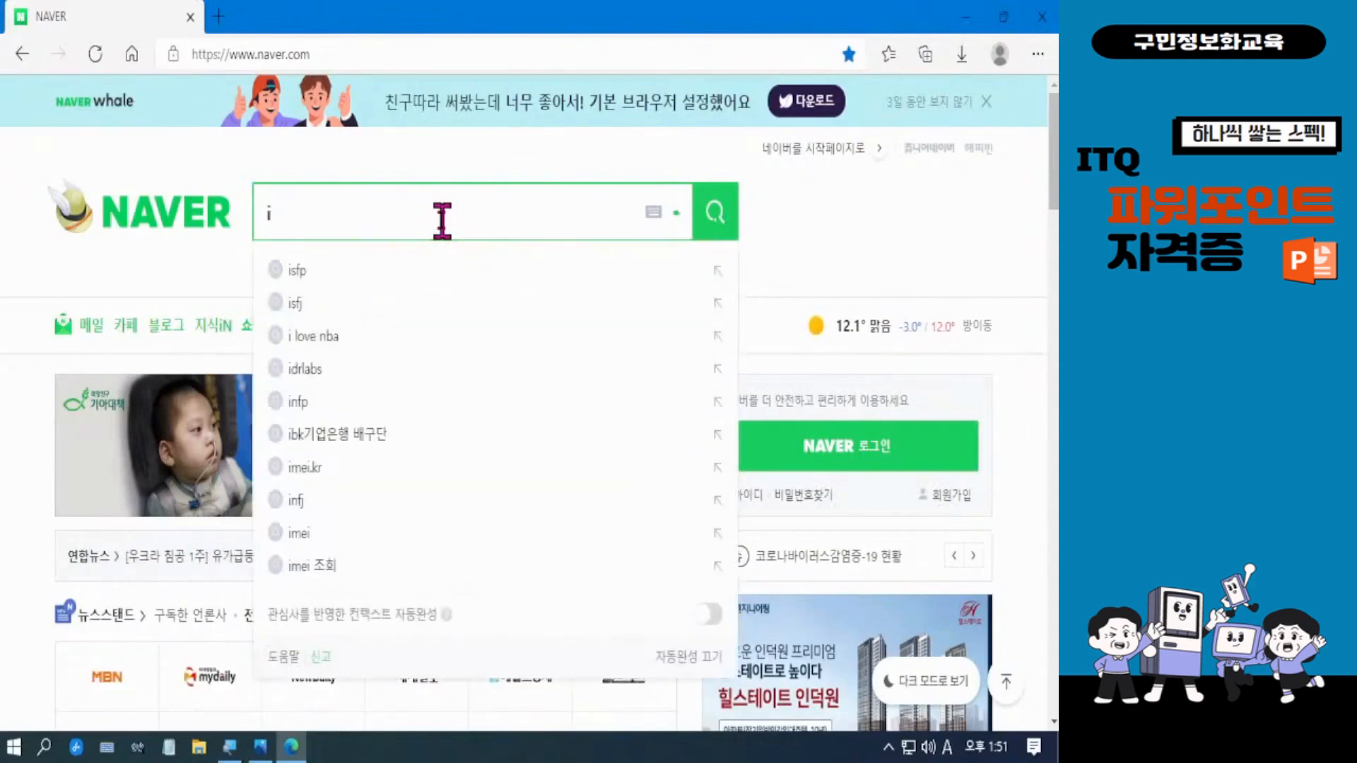
pyautogui.write('tq')
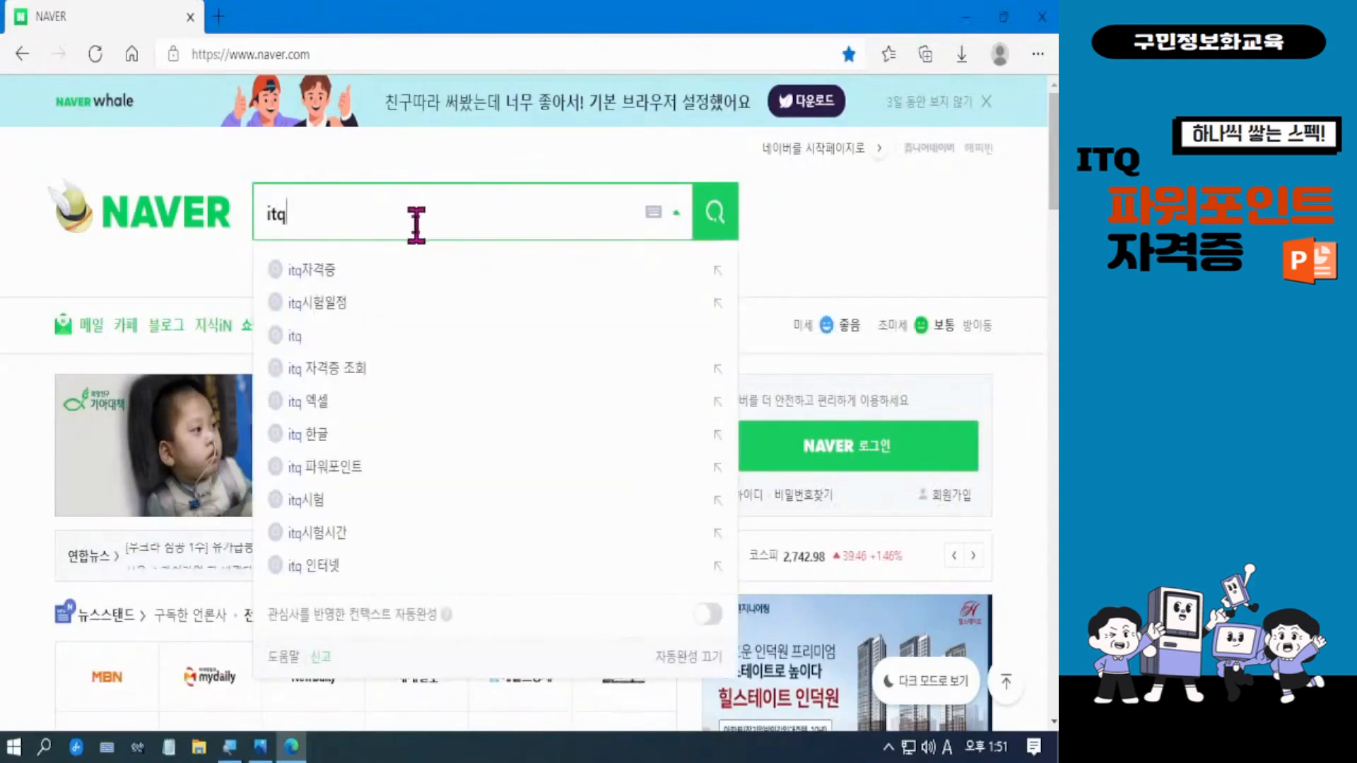
pyautogui.press('super+plus')
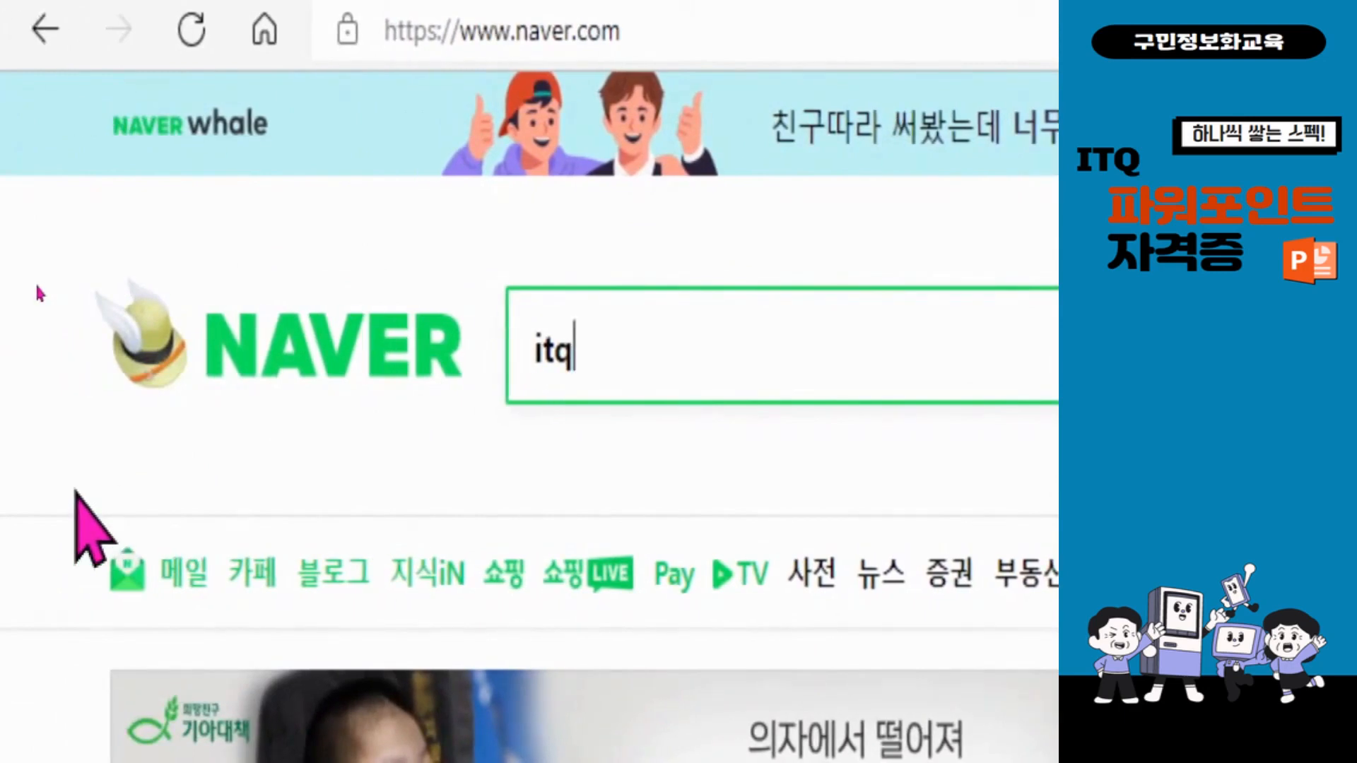
pyautogui.press('Return')
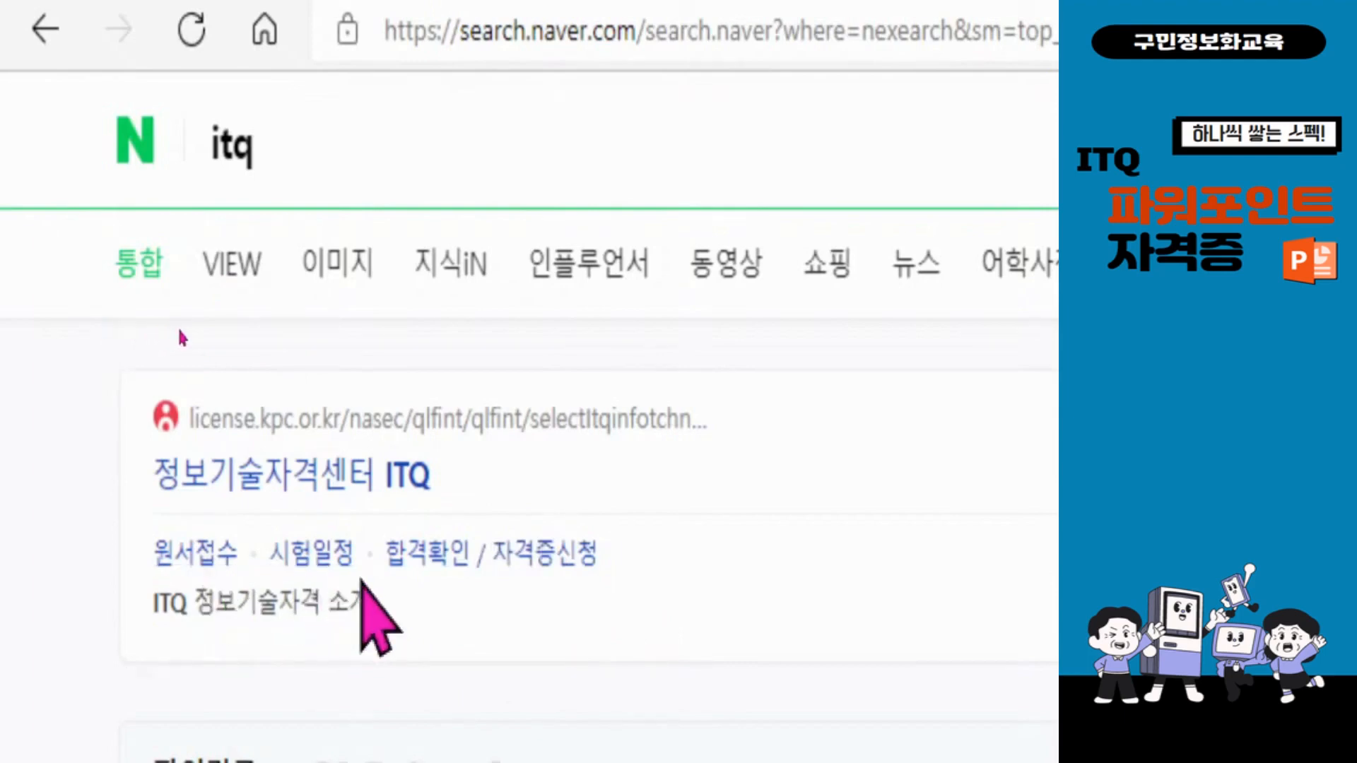
pyautogui.click(332, 486)
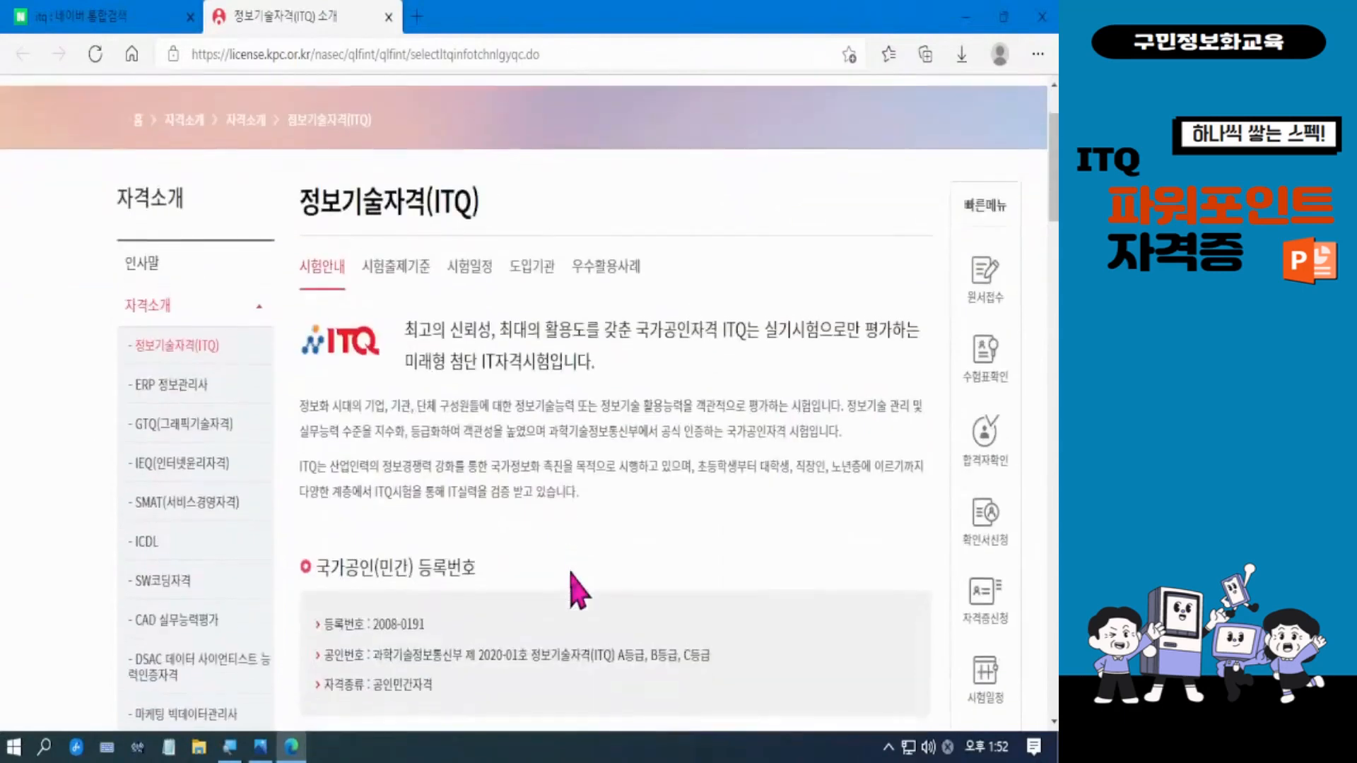
# Step: Examine the 시험과목 table, temporarily boxing 한글파워포인트, MS오피스, the 2016 version and the grades on screen
pyautogui.scroll(-3, 572, 576)
pyautogui.scroll(-10, 572, 591)
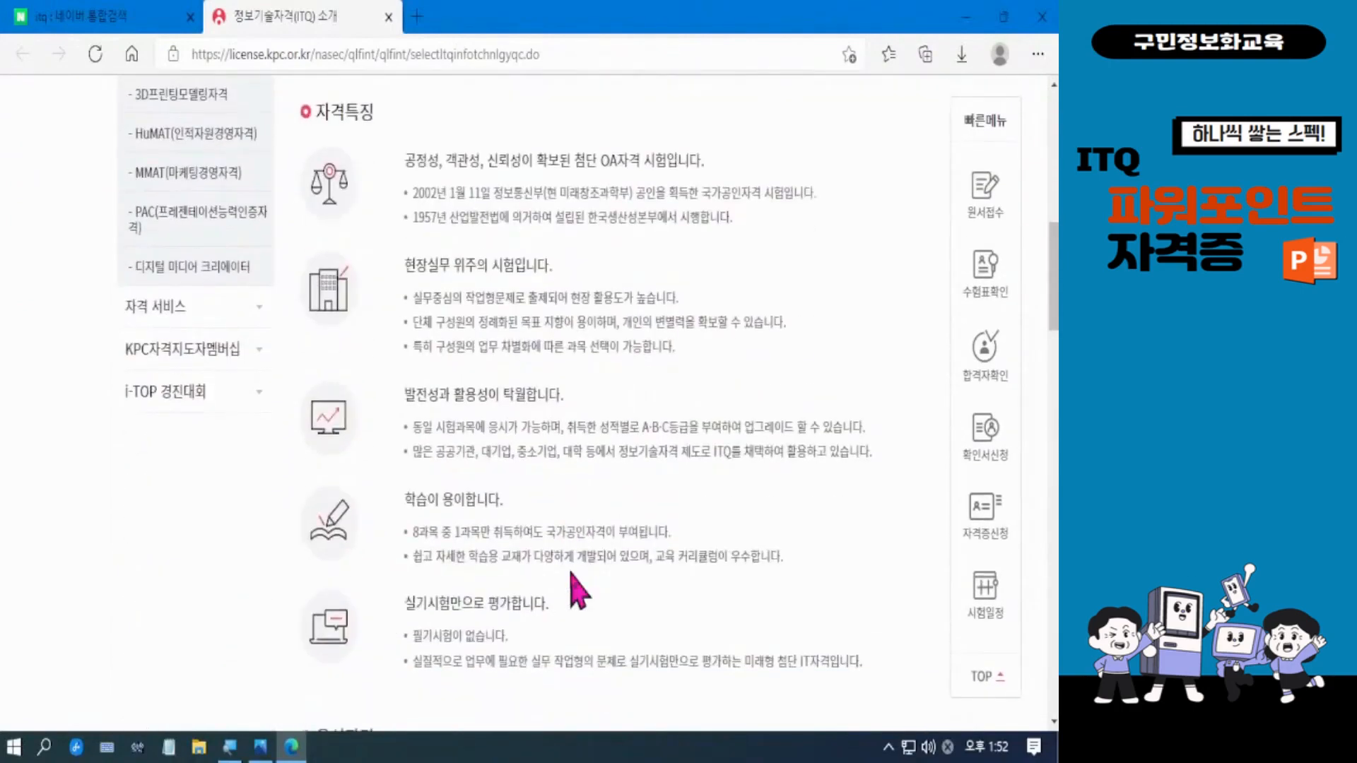
pyautogui.scroll(-3, 576, 590)
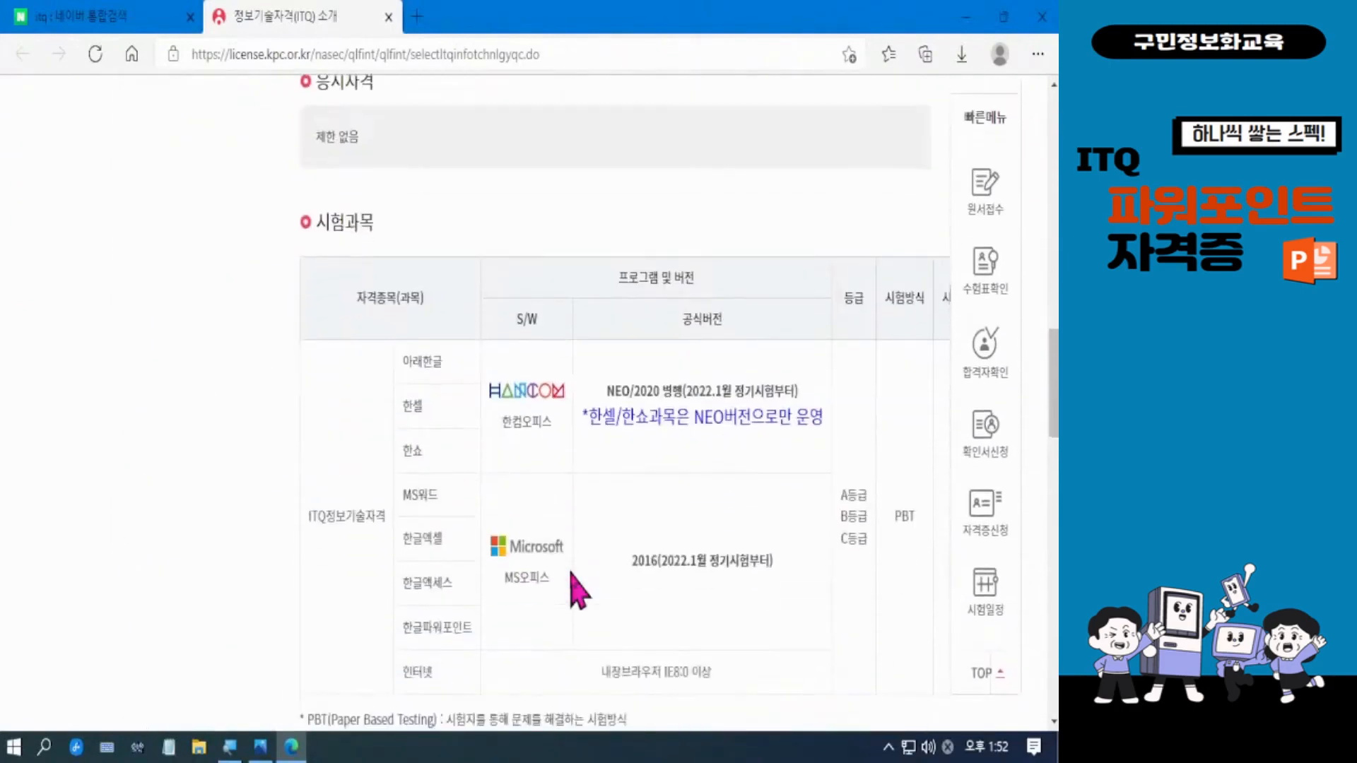
pyautogui.scroll(-2, 578, 590)
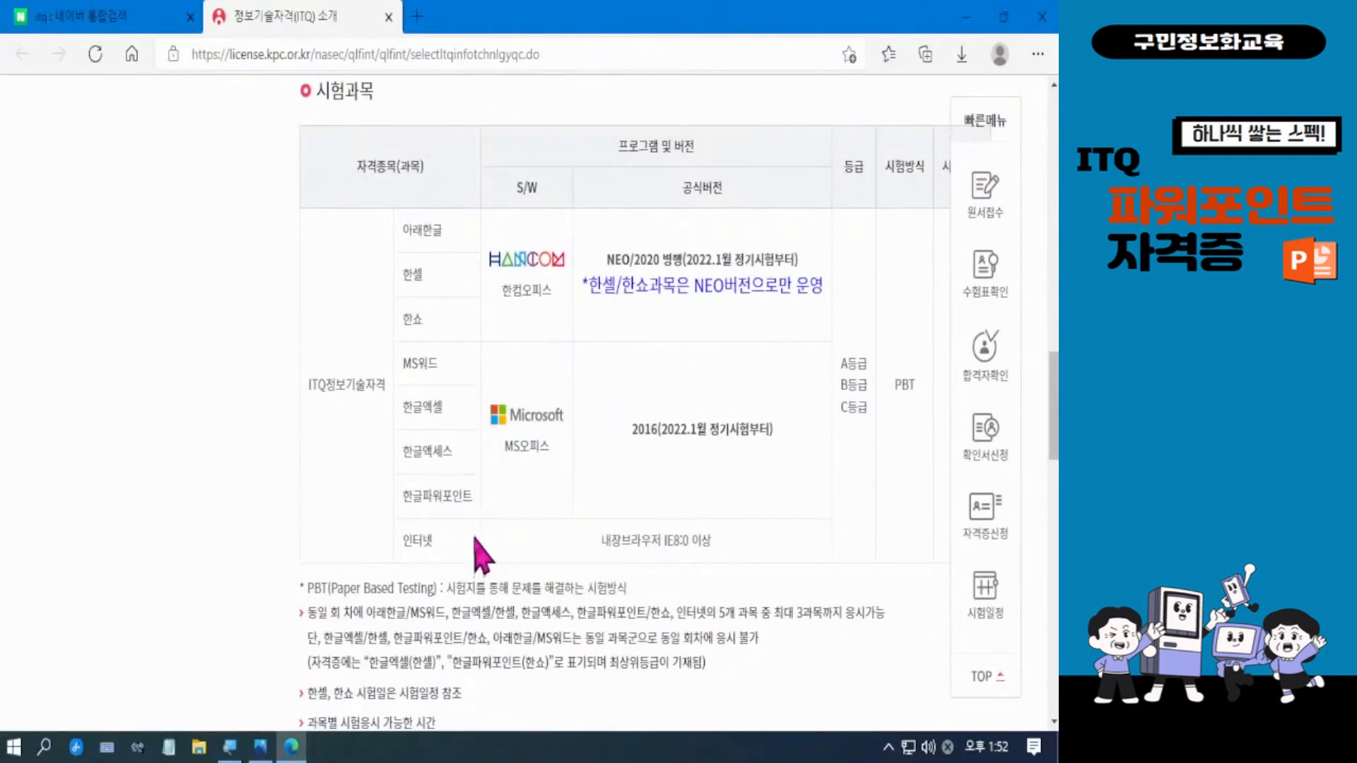
pyautogui.moveTo(393, 478); pyautogui.dragTo(482, 517)
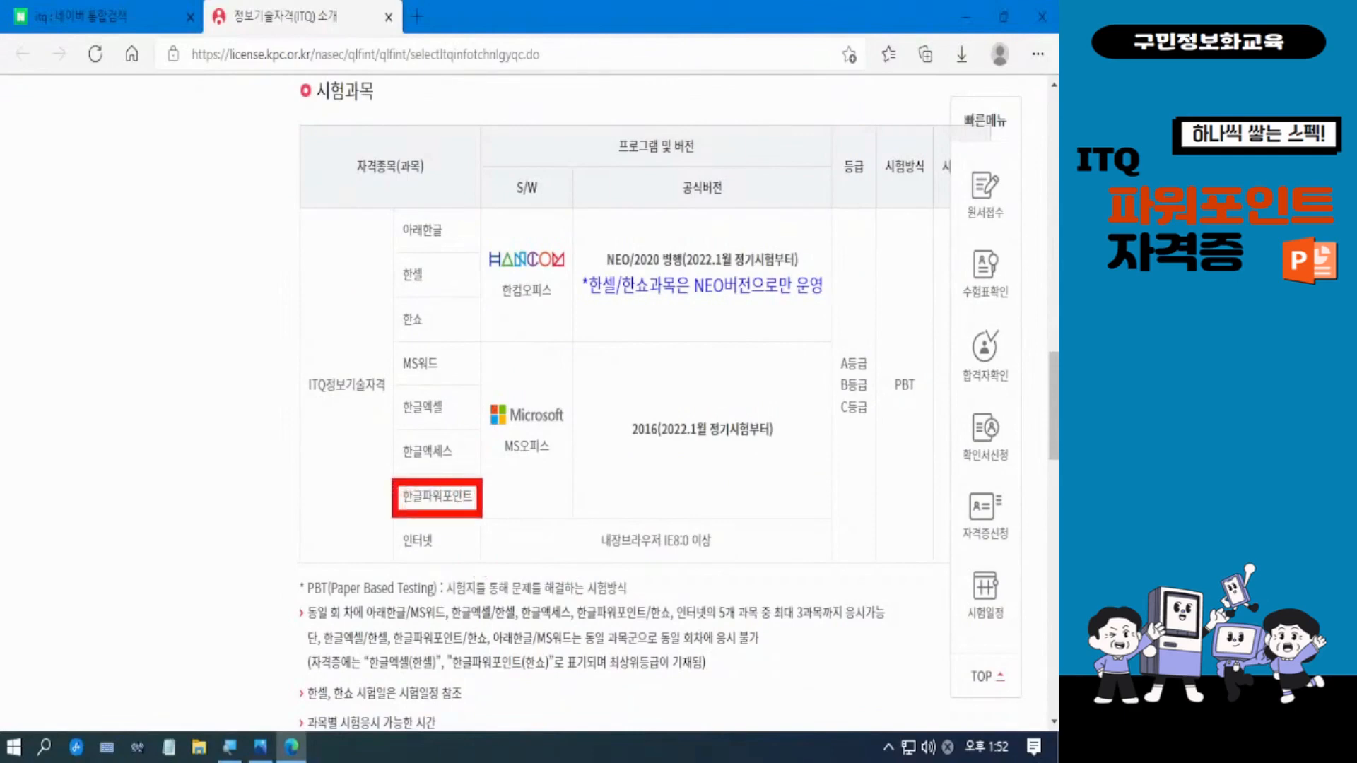
pyautogui.moveTo(481, 391)
pyautogui.mouseDown()
pyautogui.moveTo(509, 470)
pyautogui.moveTo(574, 470)
pyautogui.mouseUp()
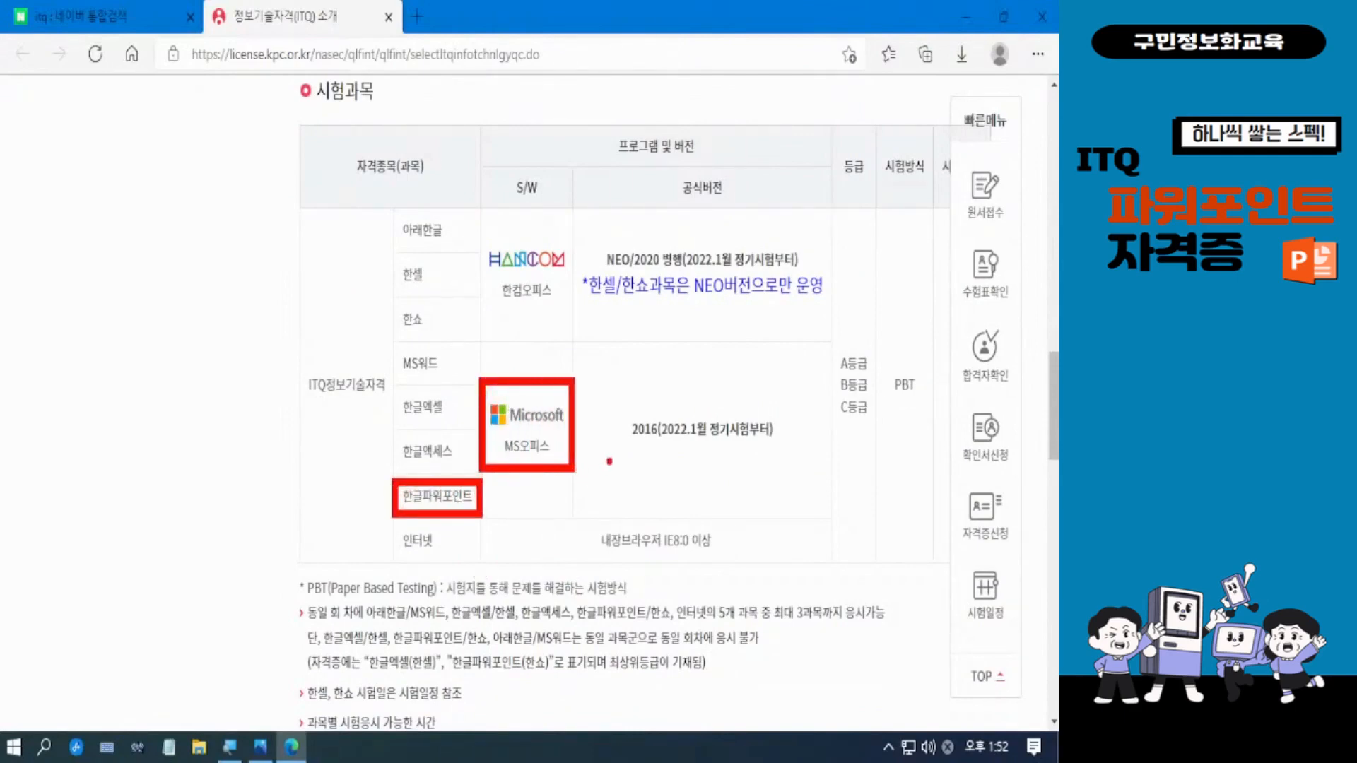
pyautogui.moveTo(609, 408)
pyautogui.mouseDown()
pyautogui.moveTo(641, 458)
pyautogui.moveTo(787, 453)
pyautogui.mouseUp()
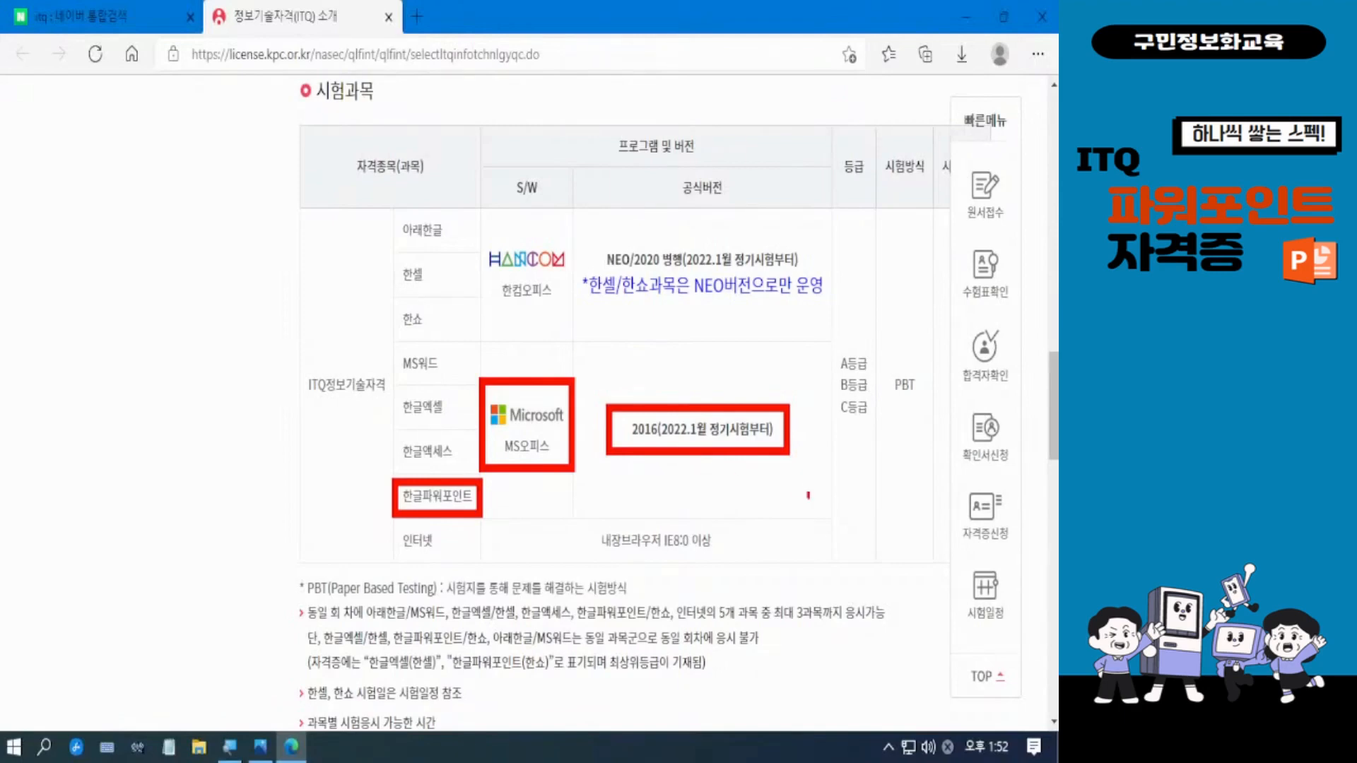
pyautogui.moveTo(833, 334)
pyautogui.mouseDown()
pyautogui.moveTo(834, 375)
pyautogui.moveTo(872, 447)
pyautogui.mouseUp()
pyautogui.press('Escape')
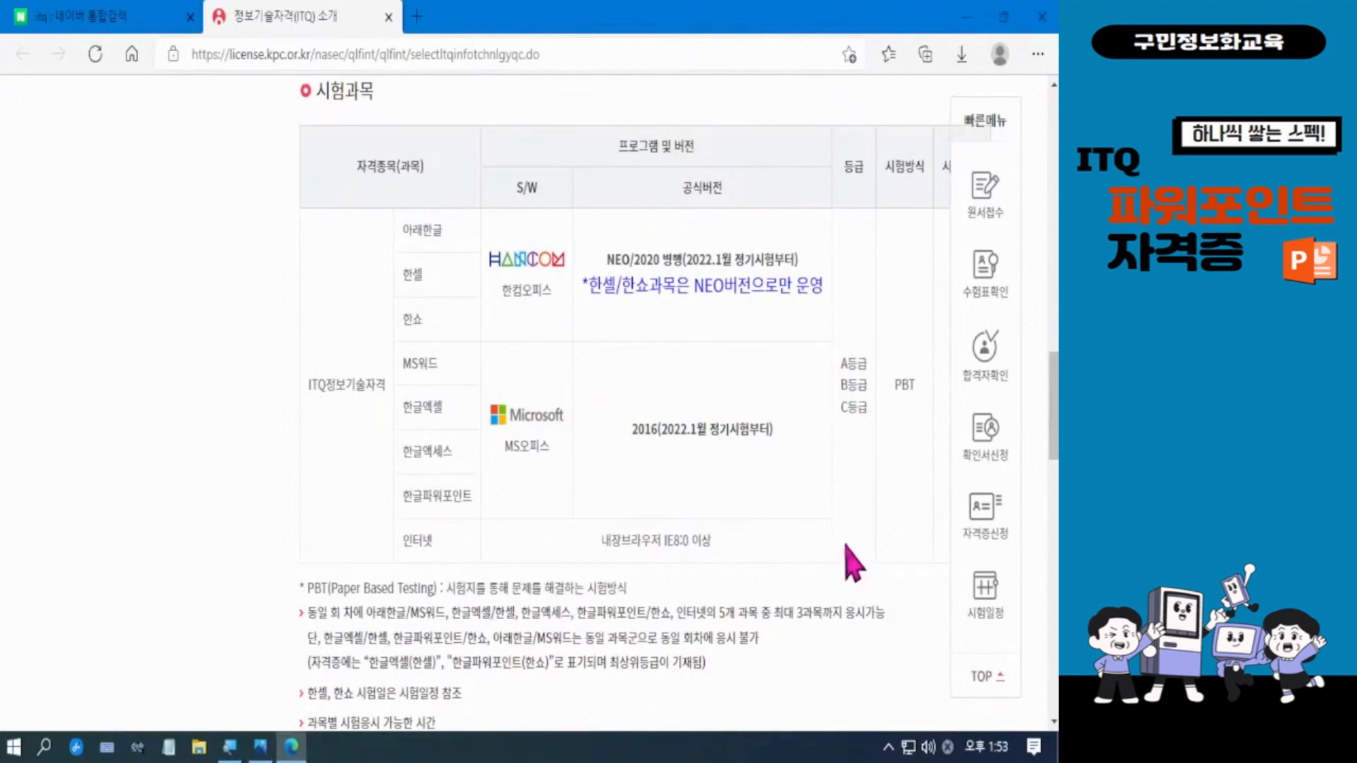
# Step: Review the ITQ pass criteria, exam fees and exam times on the 시험안내 page
pyautogui.scroll(-7, 855, 561)
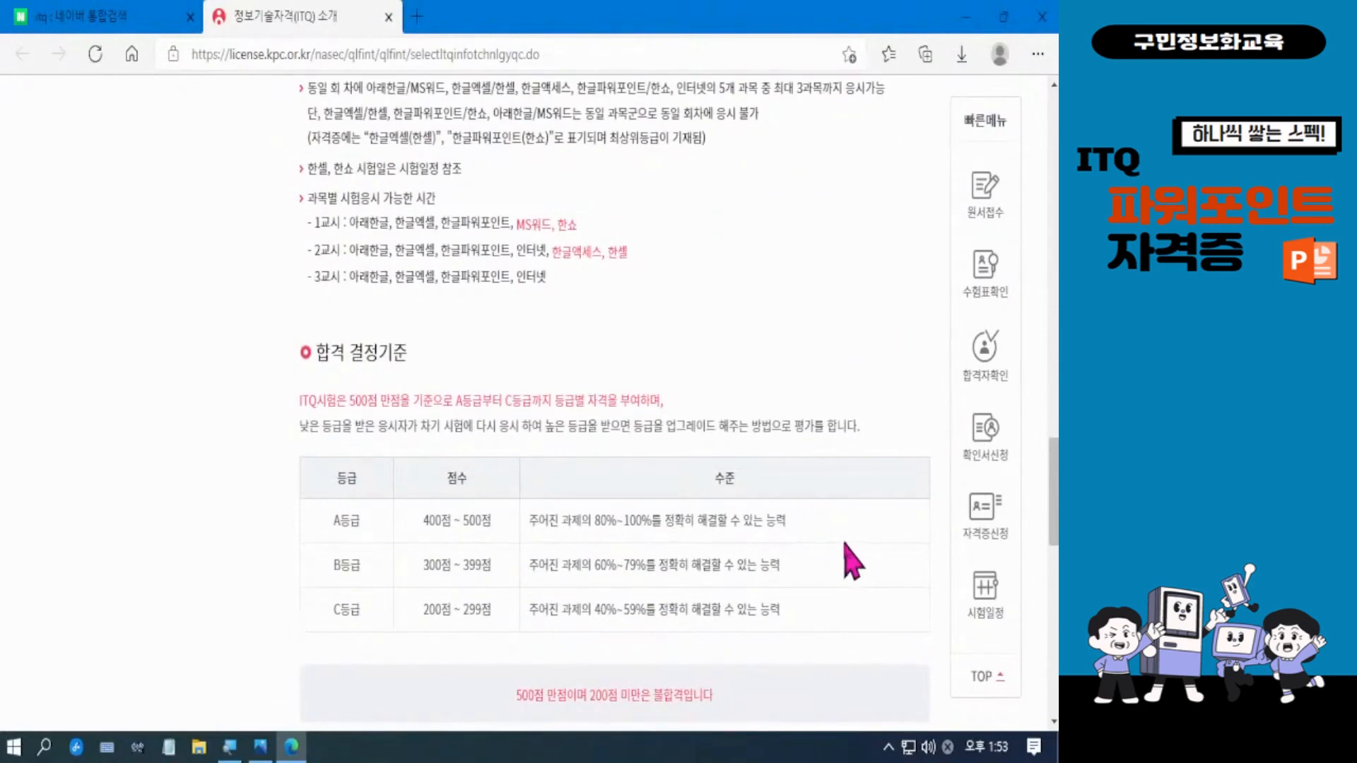
pyautogui.scroll(-2, 853, 562)
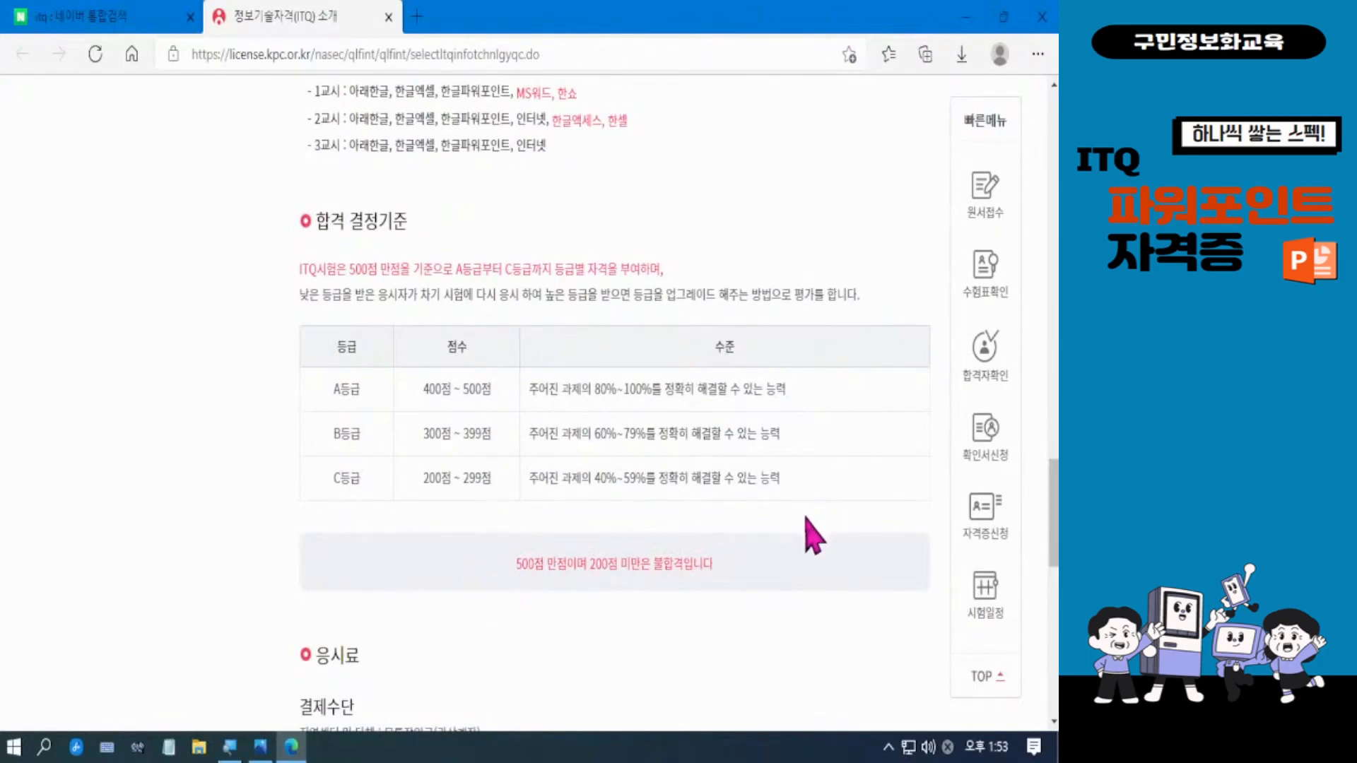
pyautogui.scroll(-3, 814, 535)
pyautogui.scroll(-5, 814, 535)
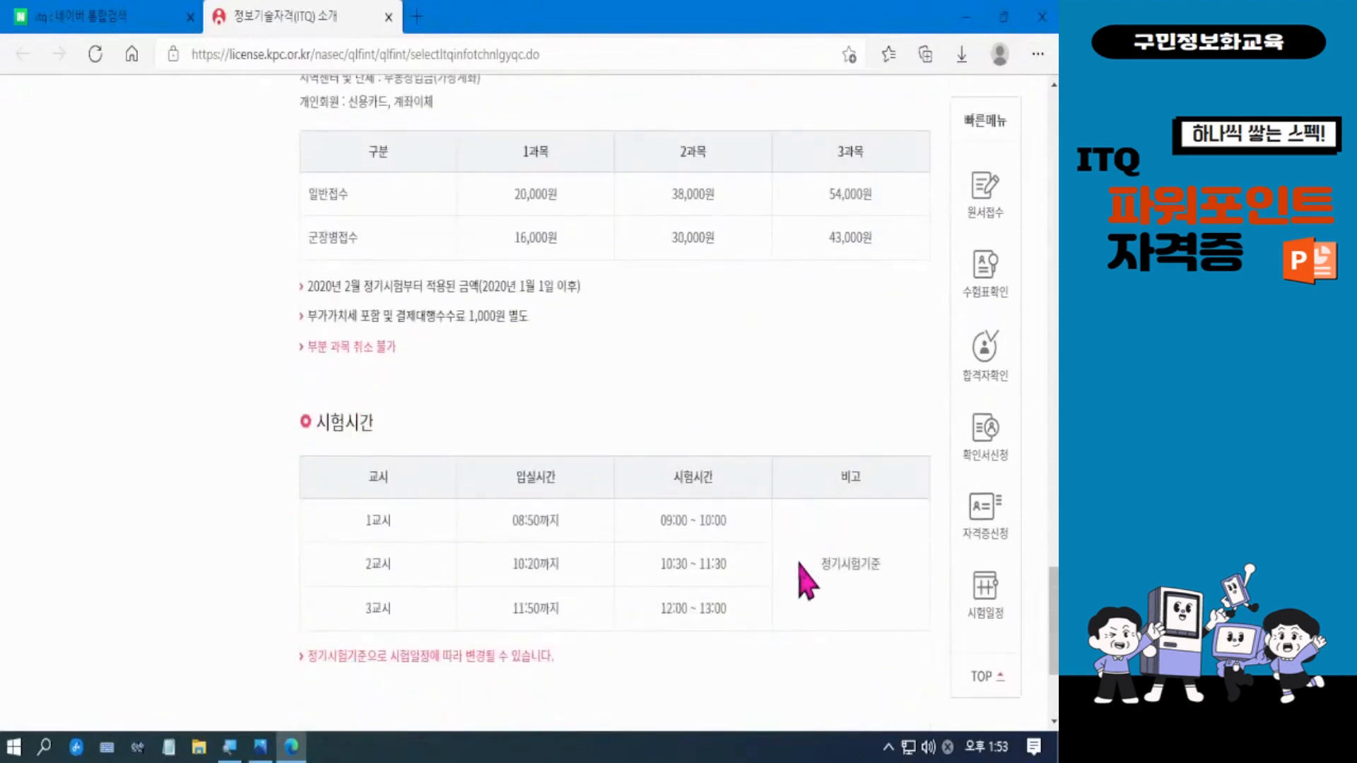
pyautogui.scroll(-3, 803, 575)
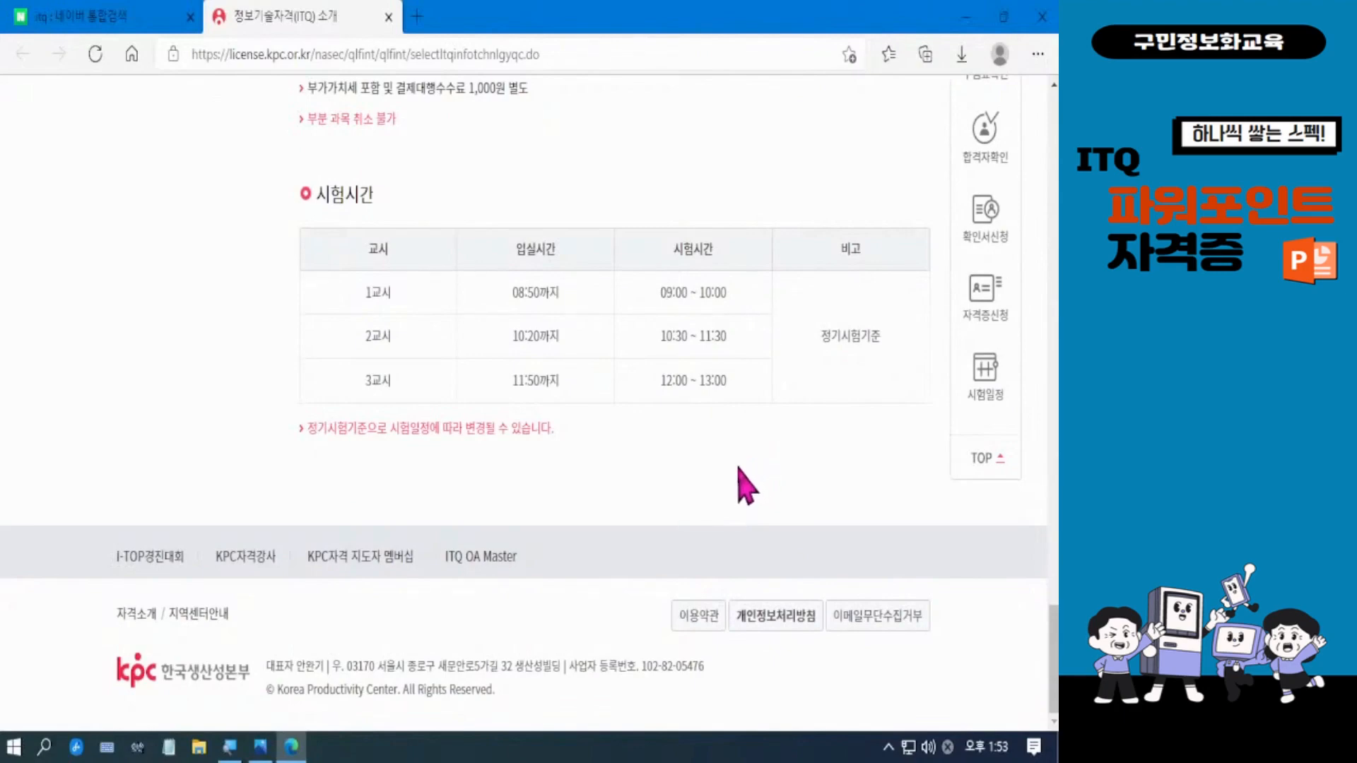
# Step: Open the exam criteria (시험출제기준) for the 한글파워포인트/한쇼 subject
pyautogui.scroll(13, 745, 488)
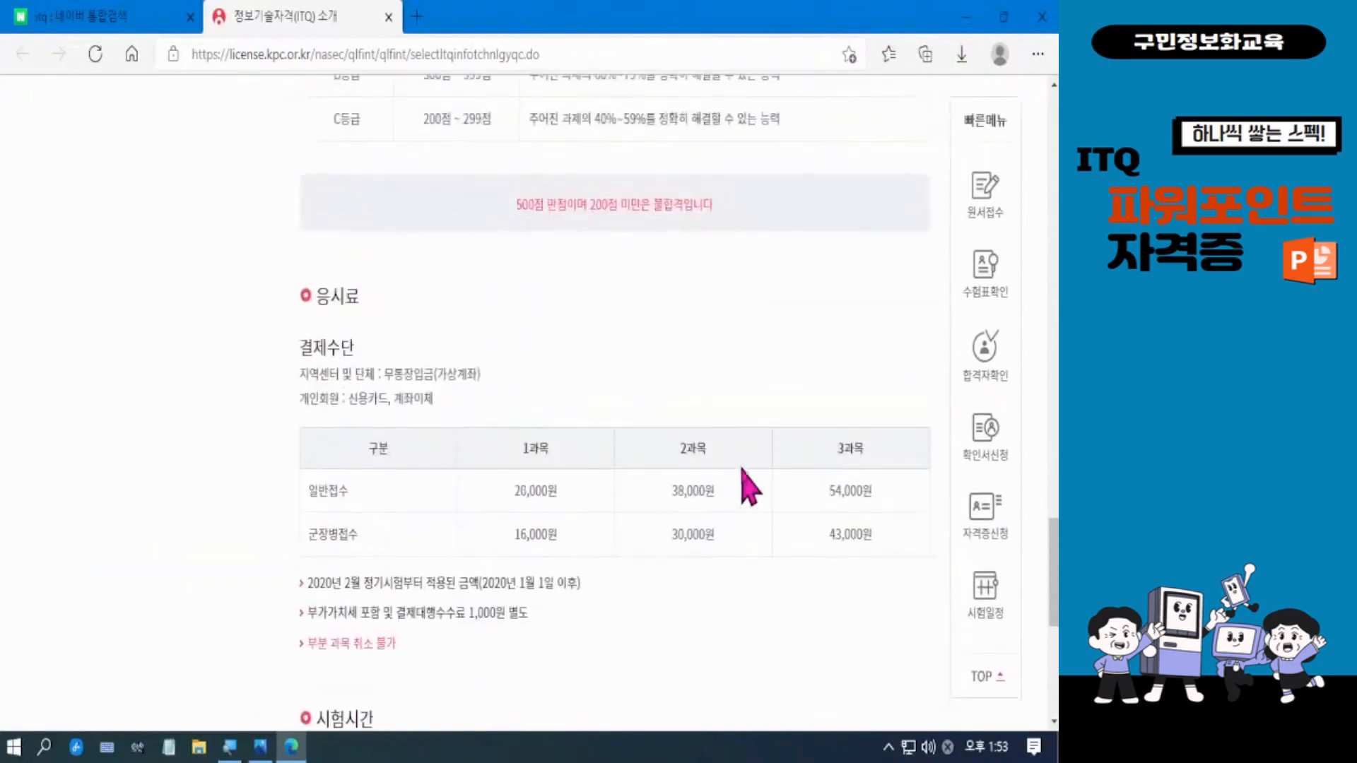
pyautogui.scroll(15, 750, 486)
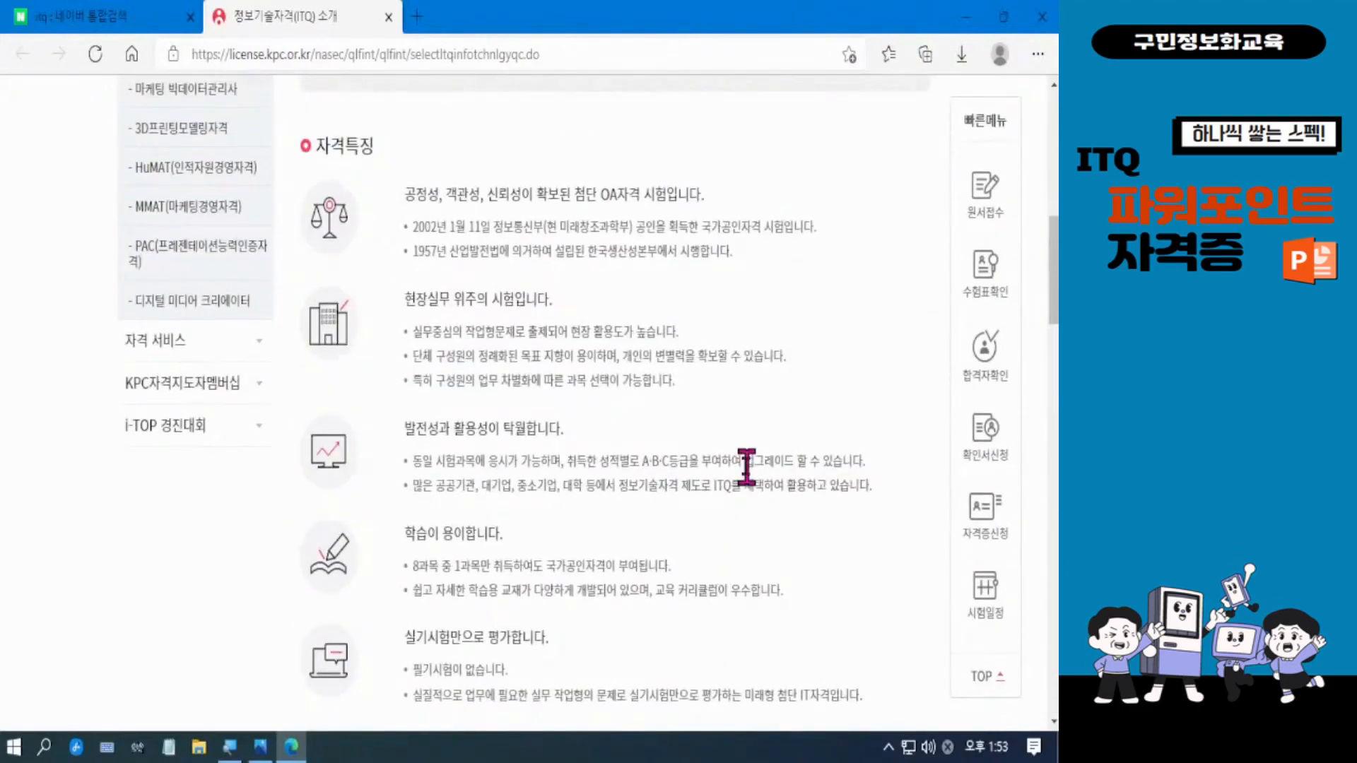
pyautogui.scroll(11, 746, 467)
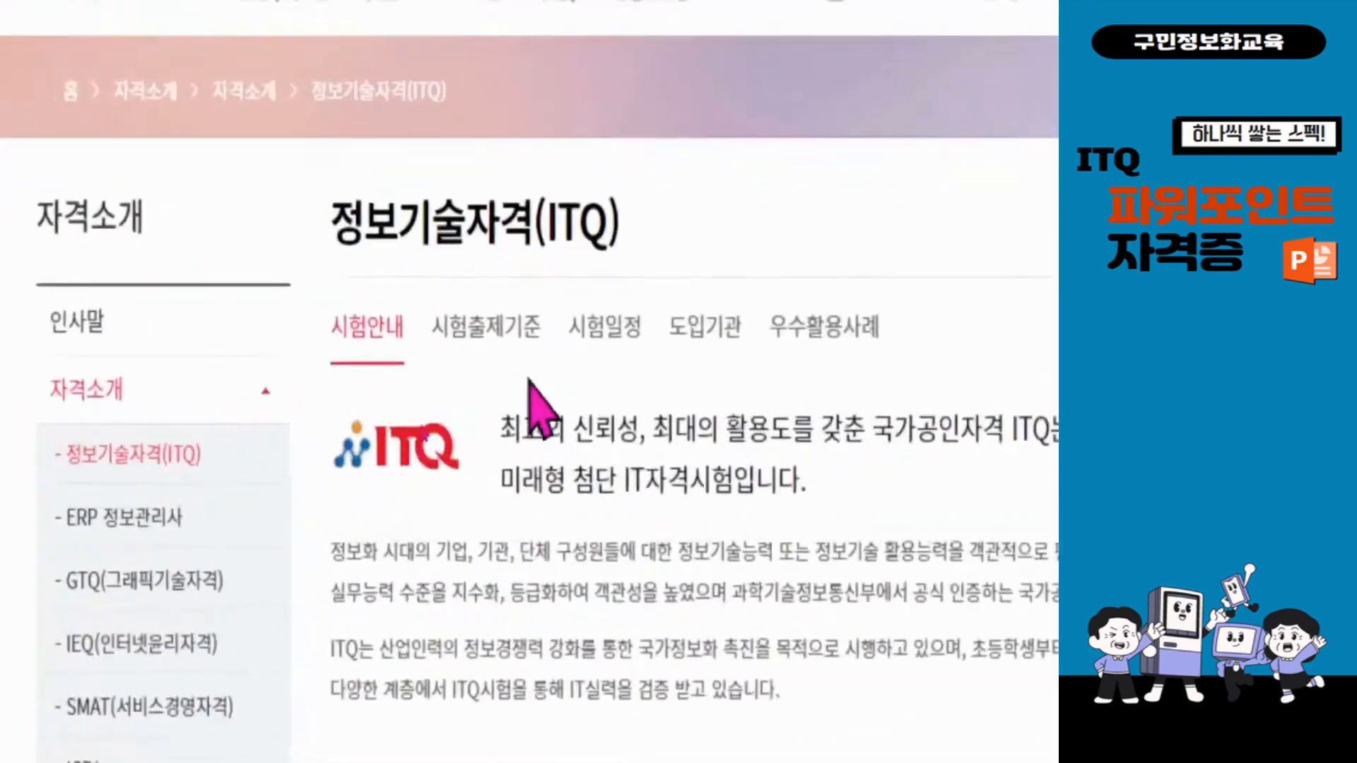
pyautogui.click(497, 337)
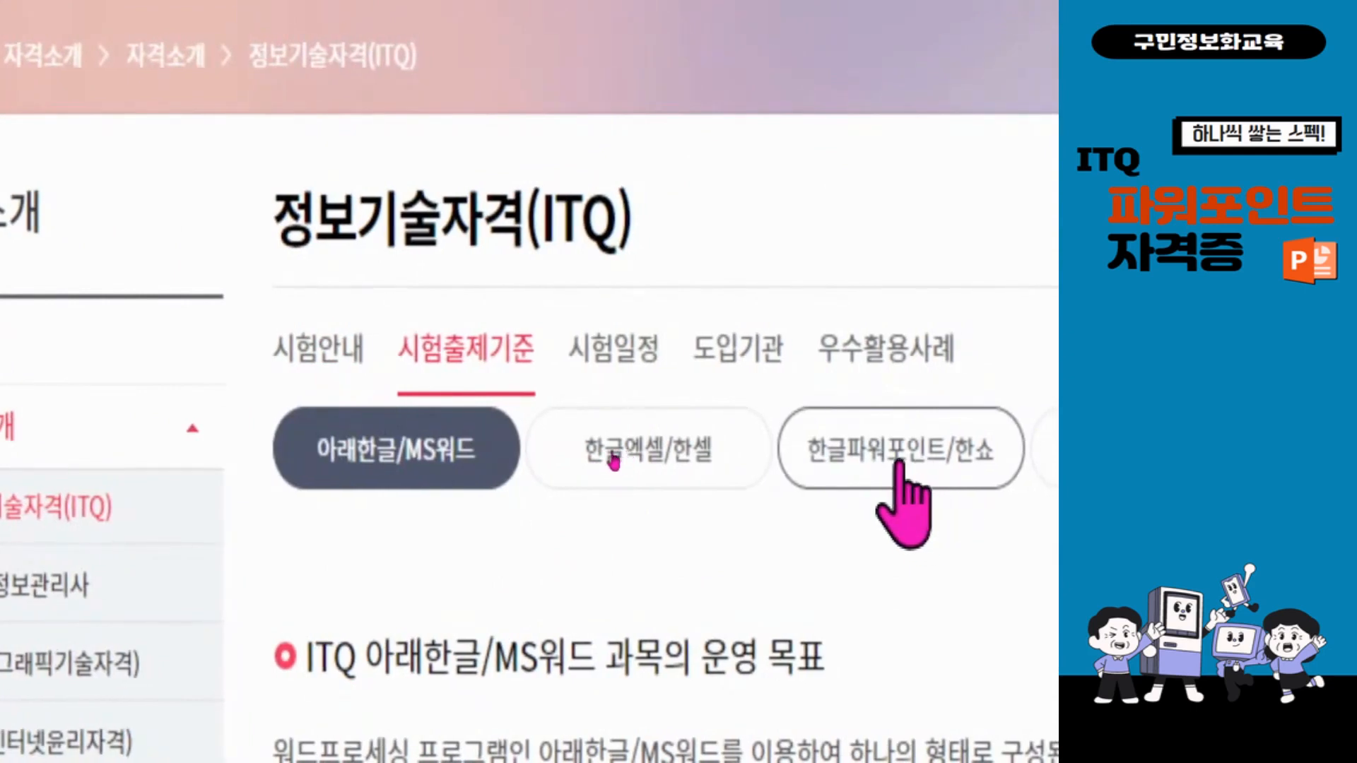
pyautogui.click(903, 461)
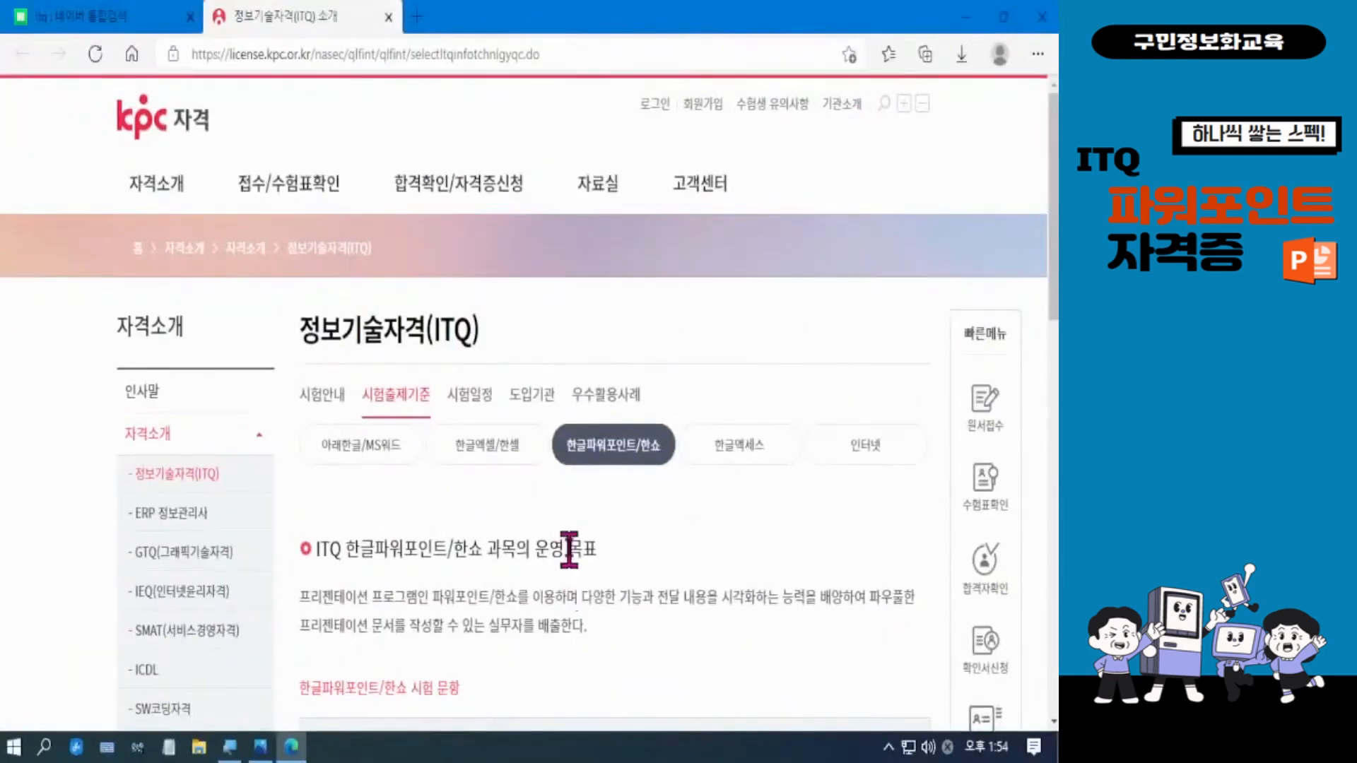
# Step: Examine the question items, points and assessment criteria in the 한글파워포인트/한쇼 exam table
pyautogui.scroll(-6, 532, 435)
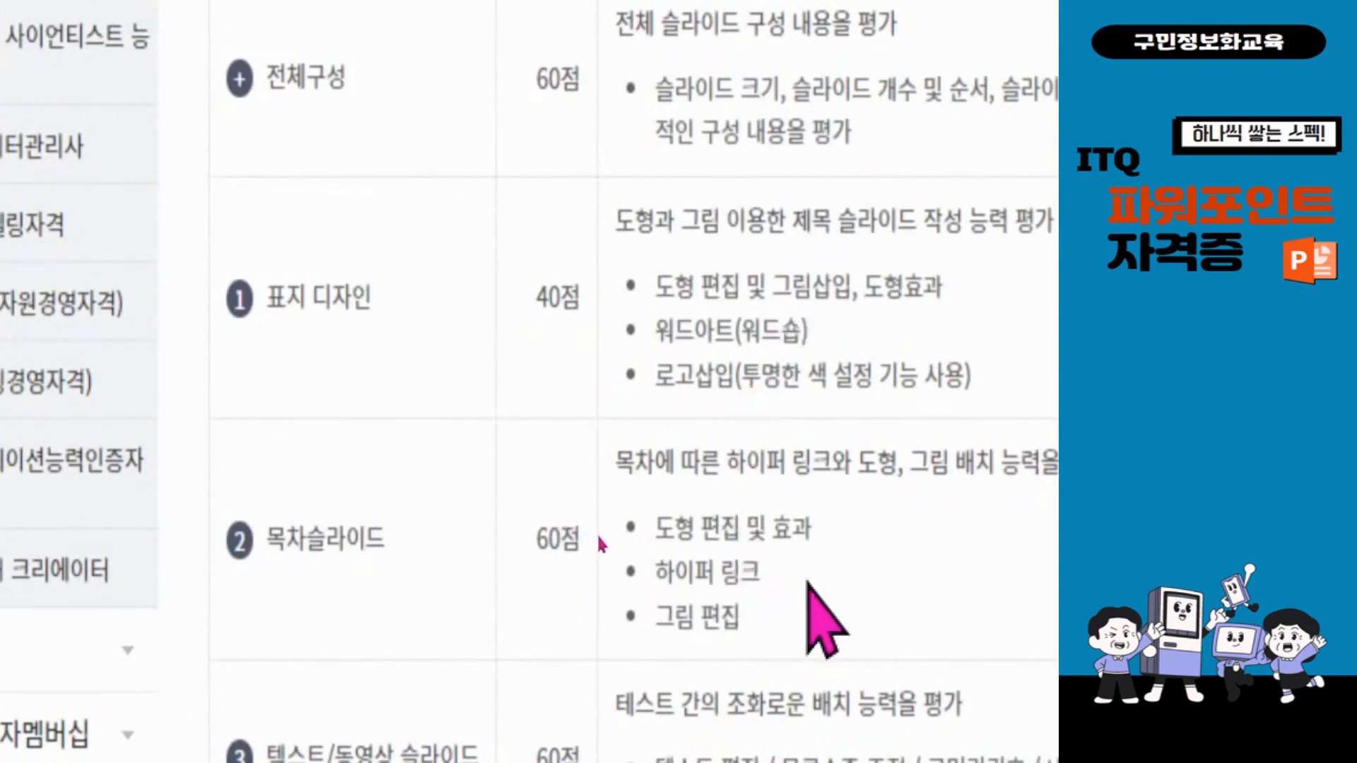
pyautogui.scroll(-6, 580, 534)
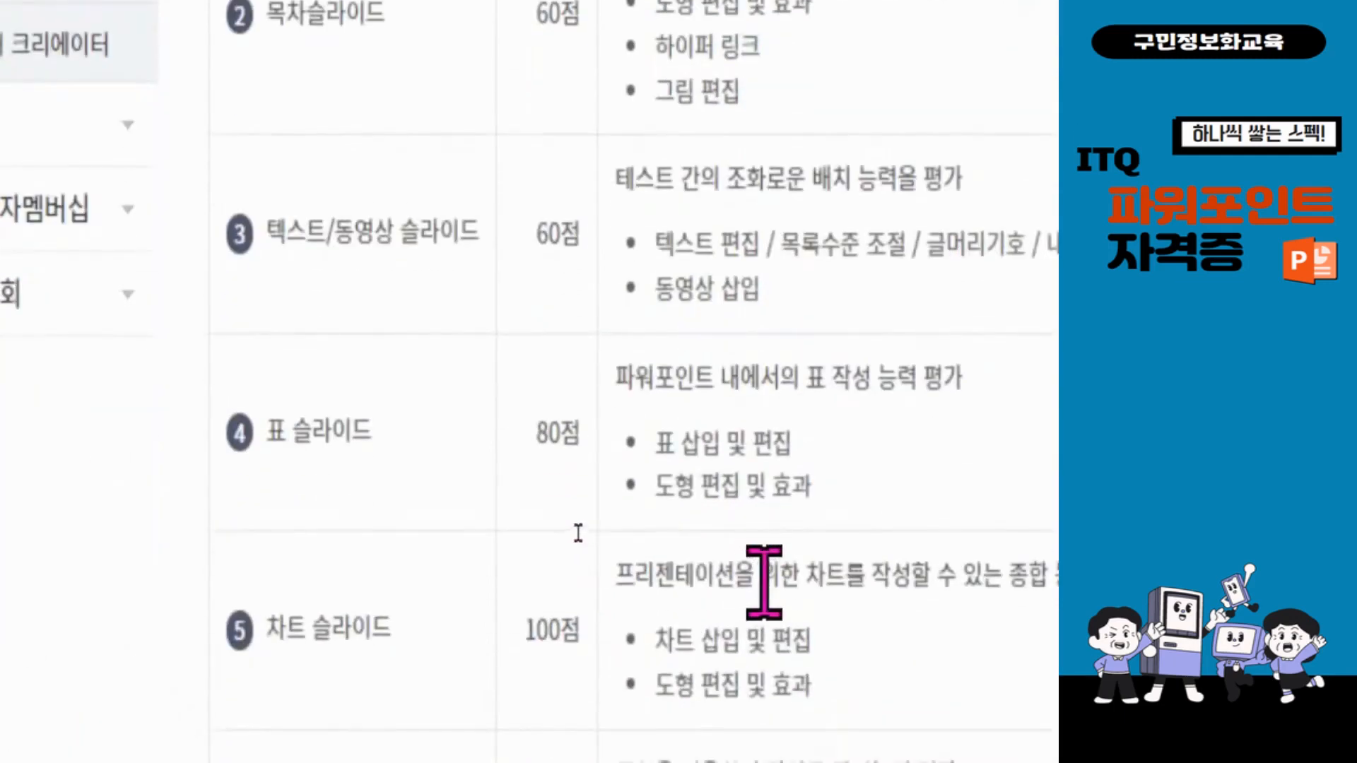
pyautogui.scroll(-3, 620, 526)
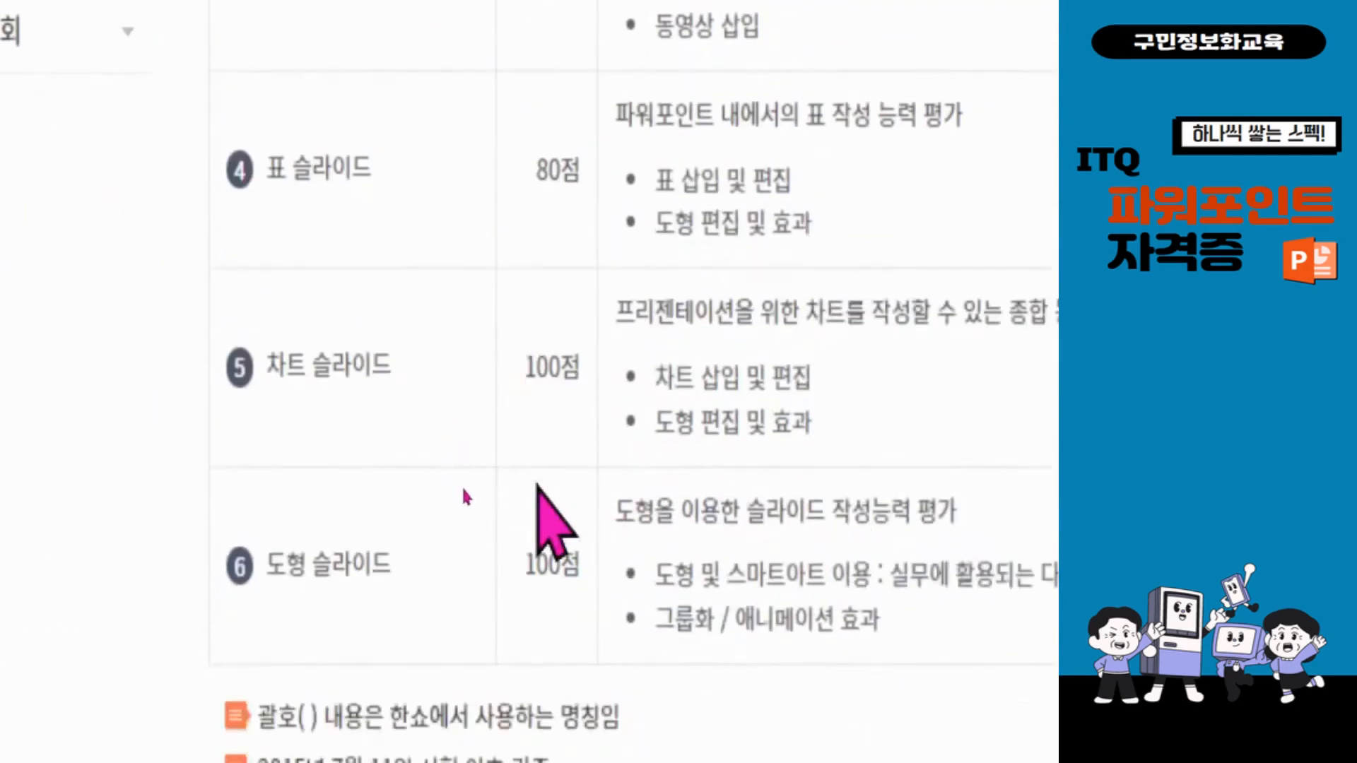
pyautogui.scroll(6, 663, 488)
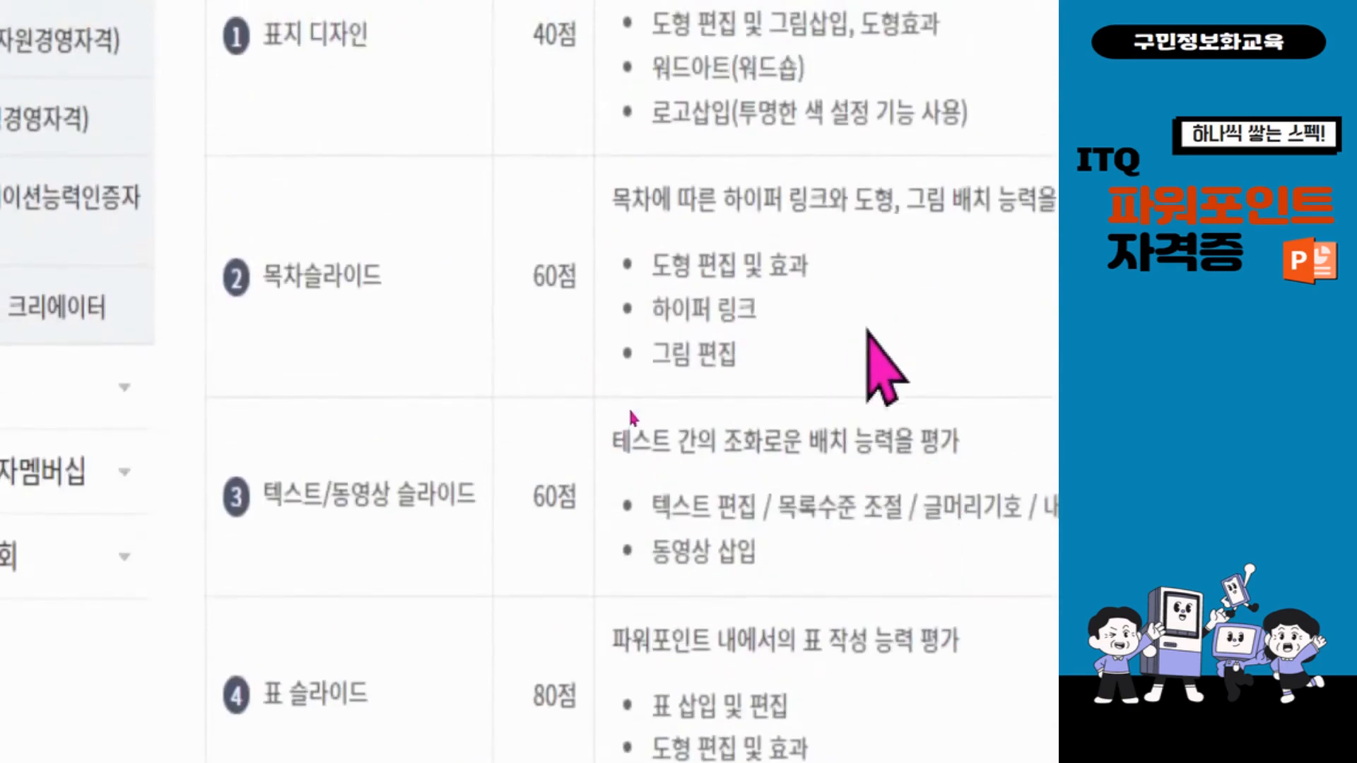
pyautogui.scroll(-5, 884, 338)
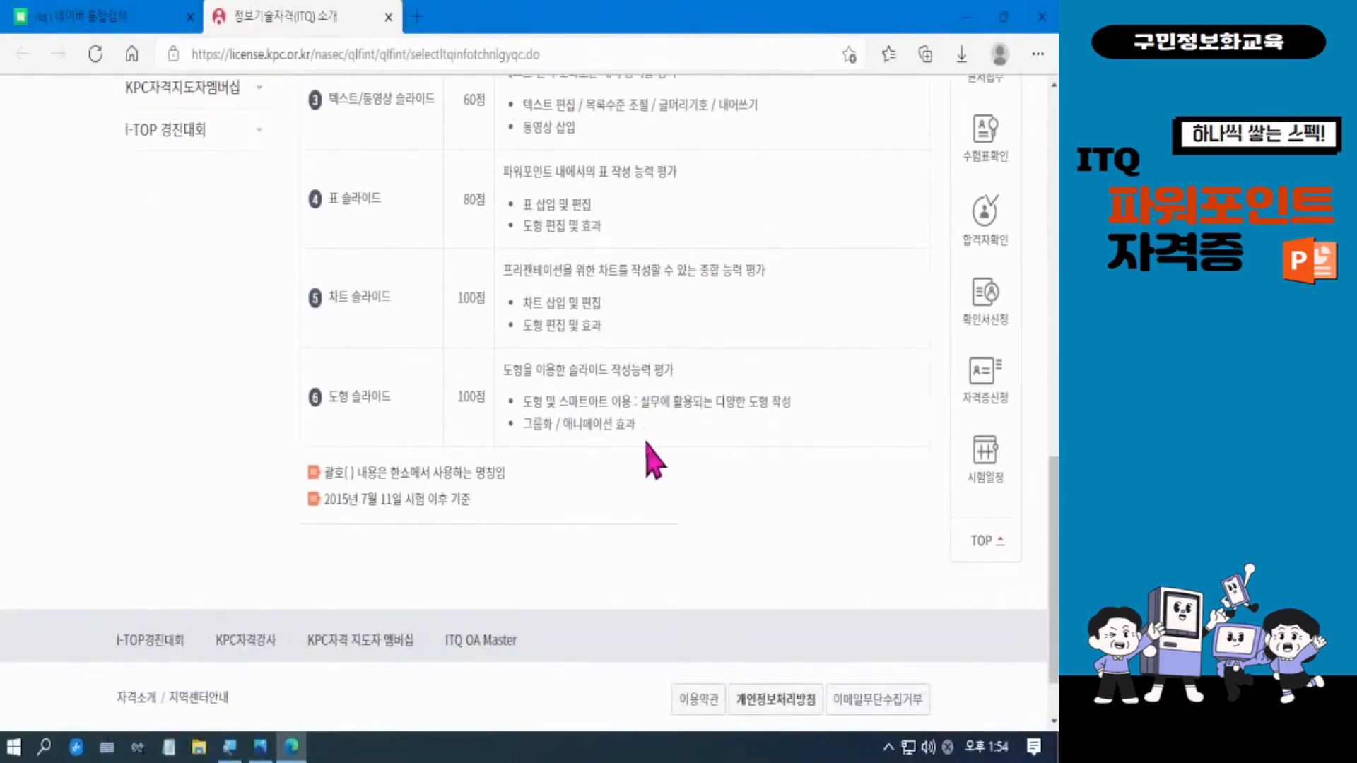
# Step: Open the ITQ exam schedule (시험일정)
pyautogui.scroll(8, 655, 460)
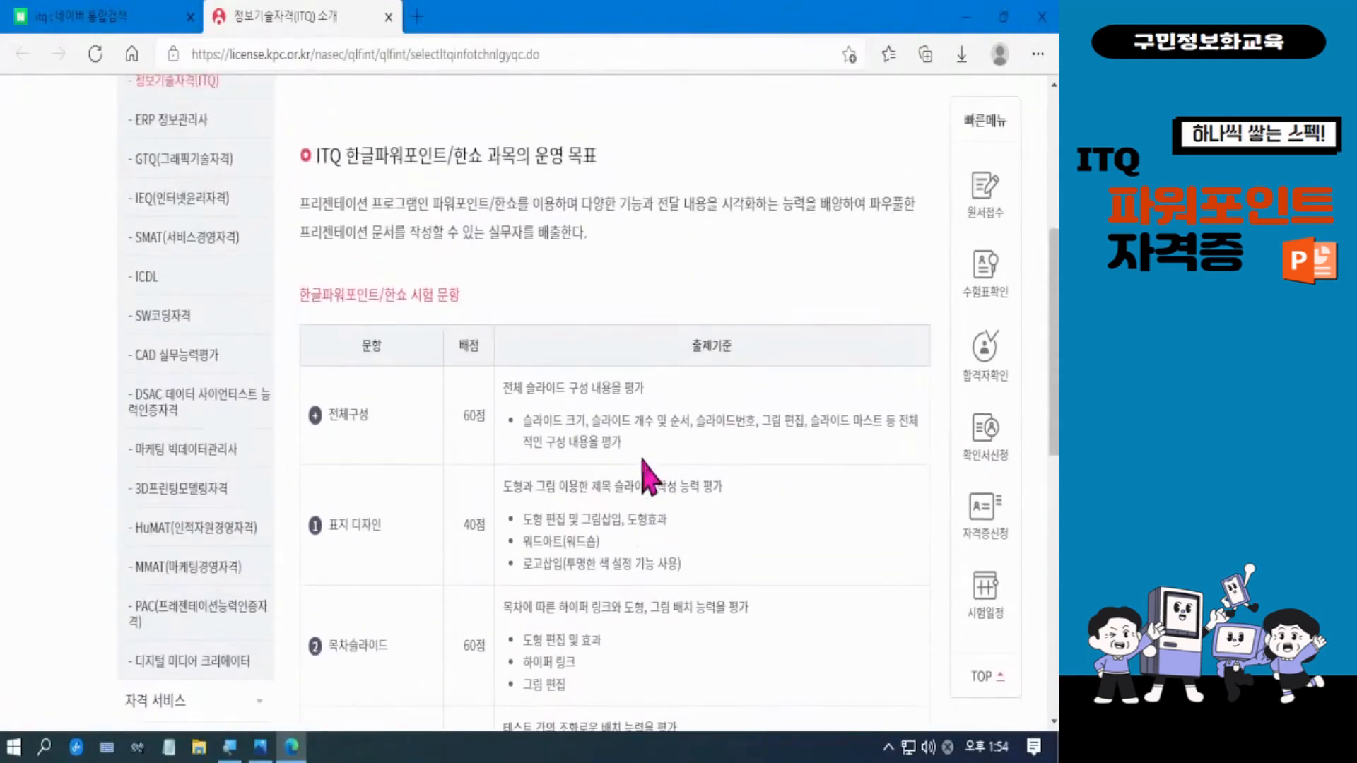
pyautogui.scroll(3, 646, 474)
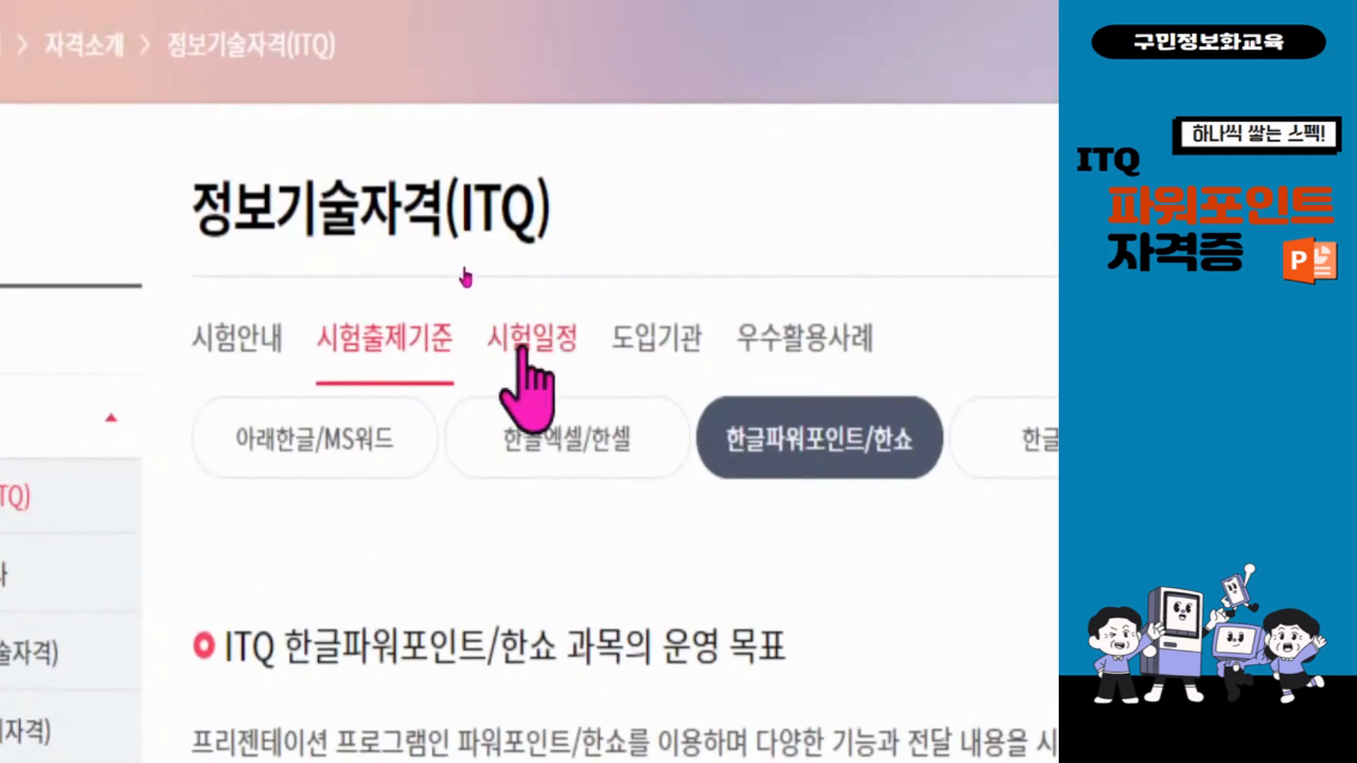
pyautogui.click(535, 339)
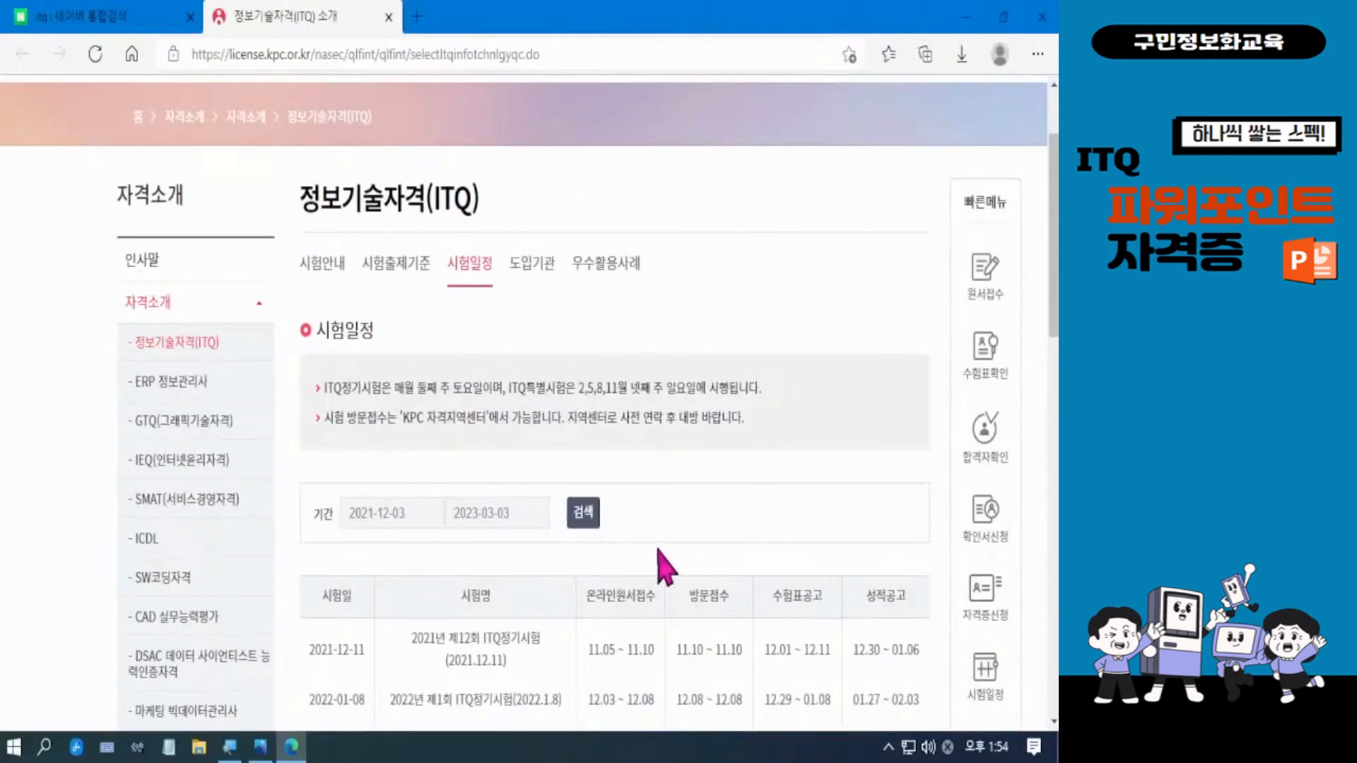
# Step: Examine the exam schedule, temporarily boxing the 2022-03-12 and 2022-04-09 regular exams on screen
pyautogui.scroll(-3, 636, 573)
pyautogui.scroll(-2, 663, 559)
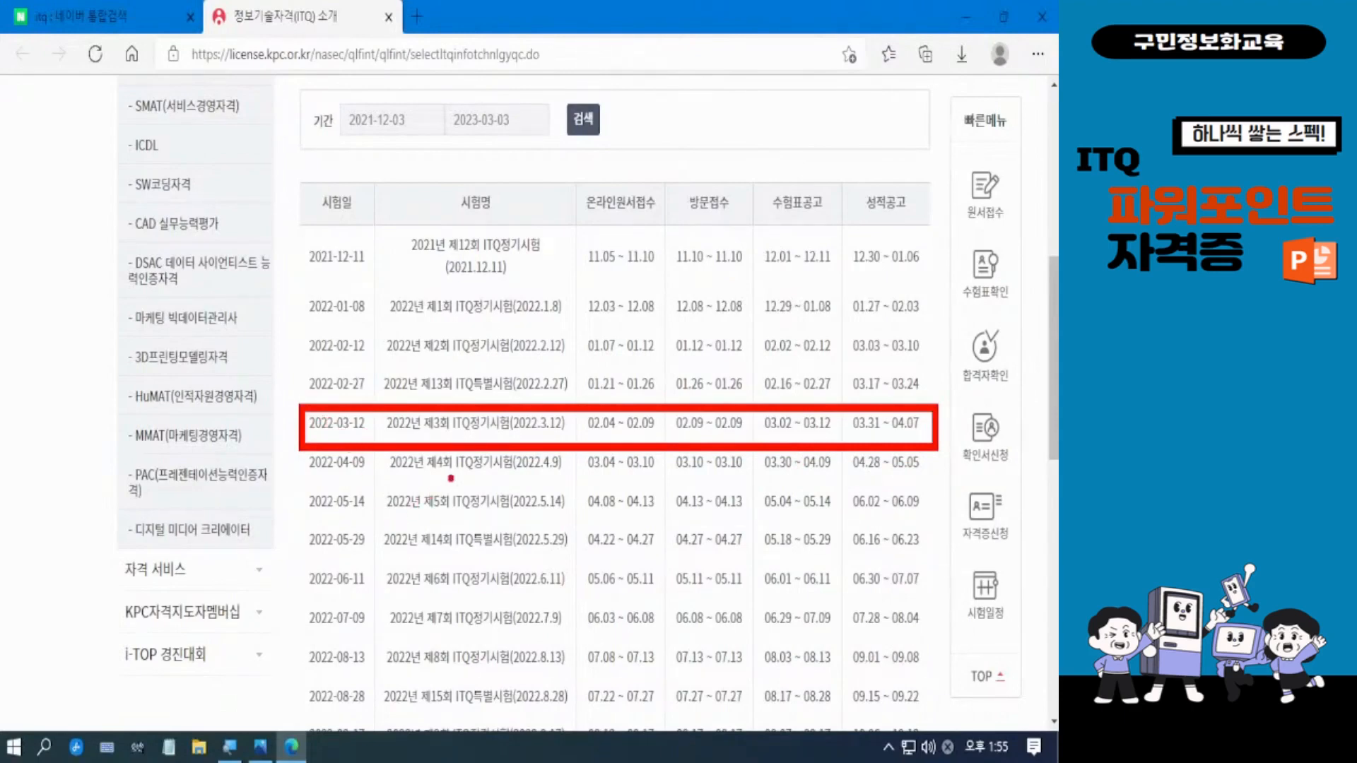
pyautogui.press('Escape')
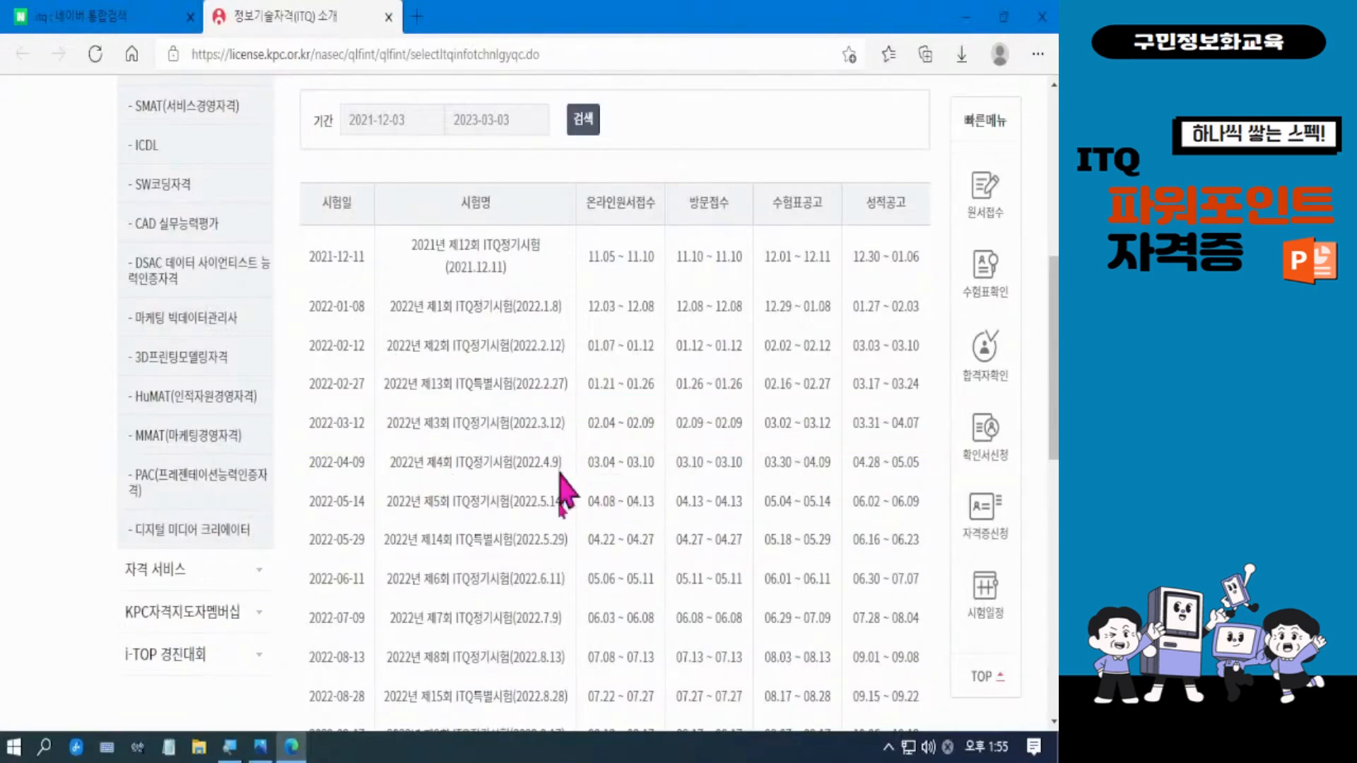
pyautogui.hotkey('ctrl', '2')
pyautogui.moveTo(305, 443)
pyautogui.mouseDown()
pyautogui.moveTo(374, 485)
pyautogui.moveTo(569, 491)
pyautogui.mouseUp()
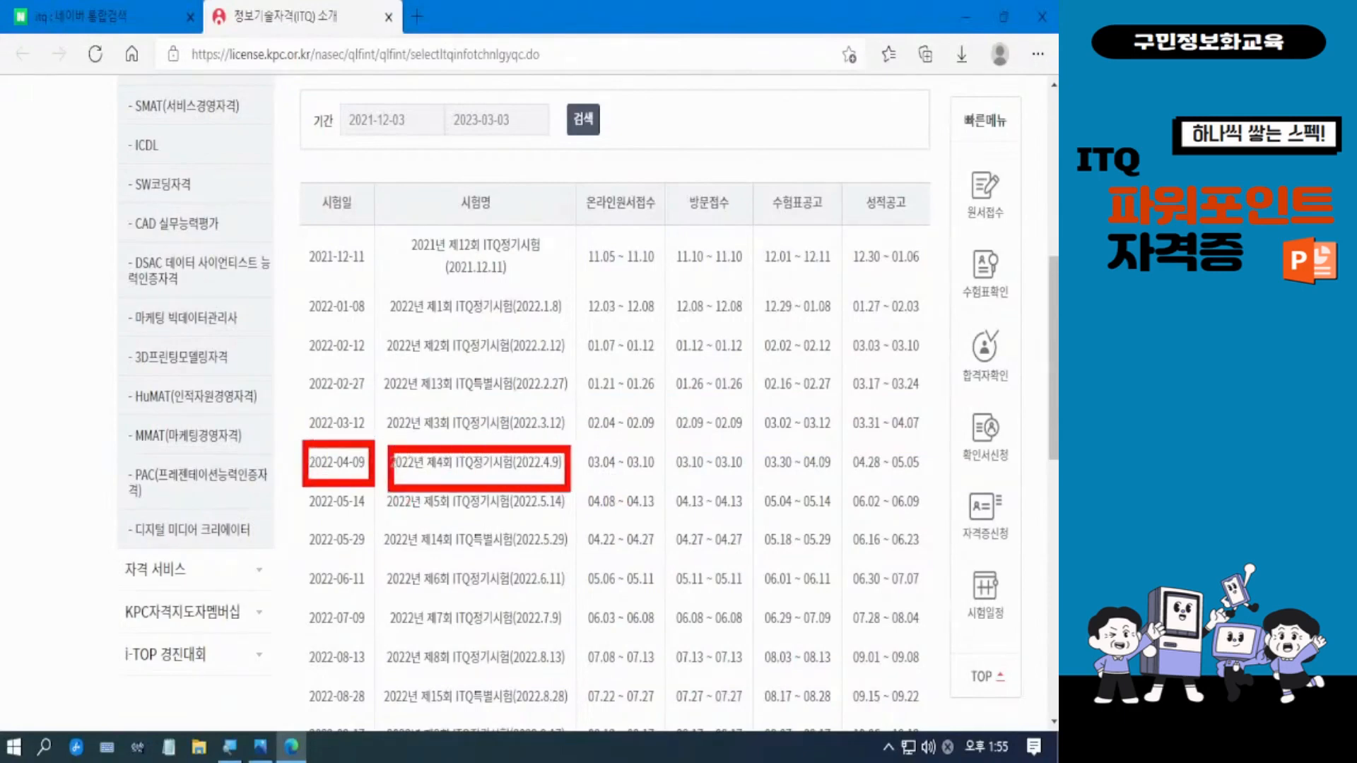
pyautogui.press('Escape')
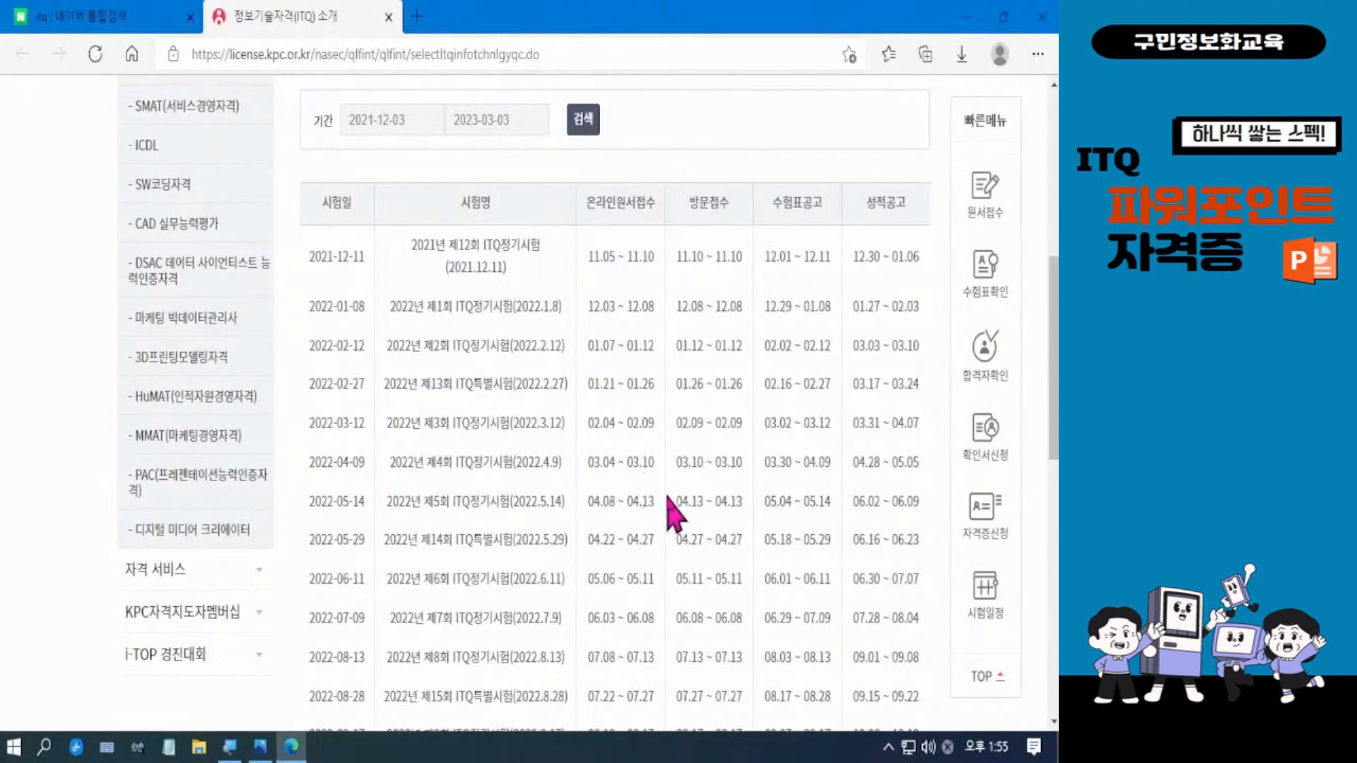
pyautogui.hotkey('ctrl', '1')
pyautogui.scroll(7, 685, 311)
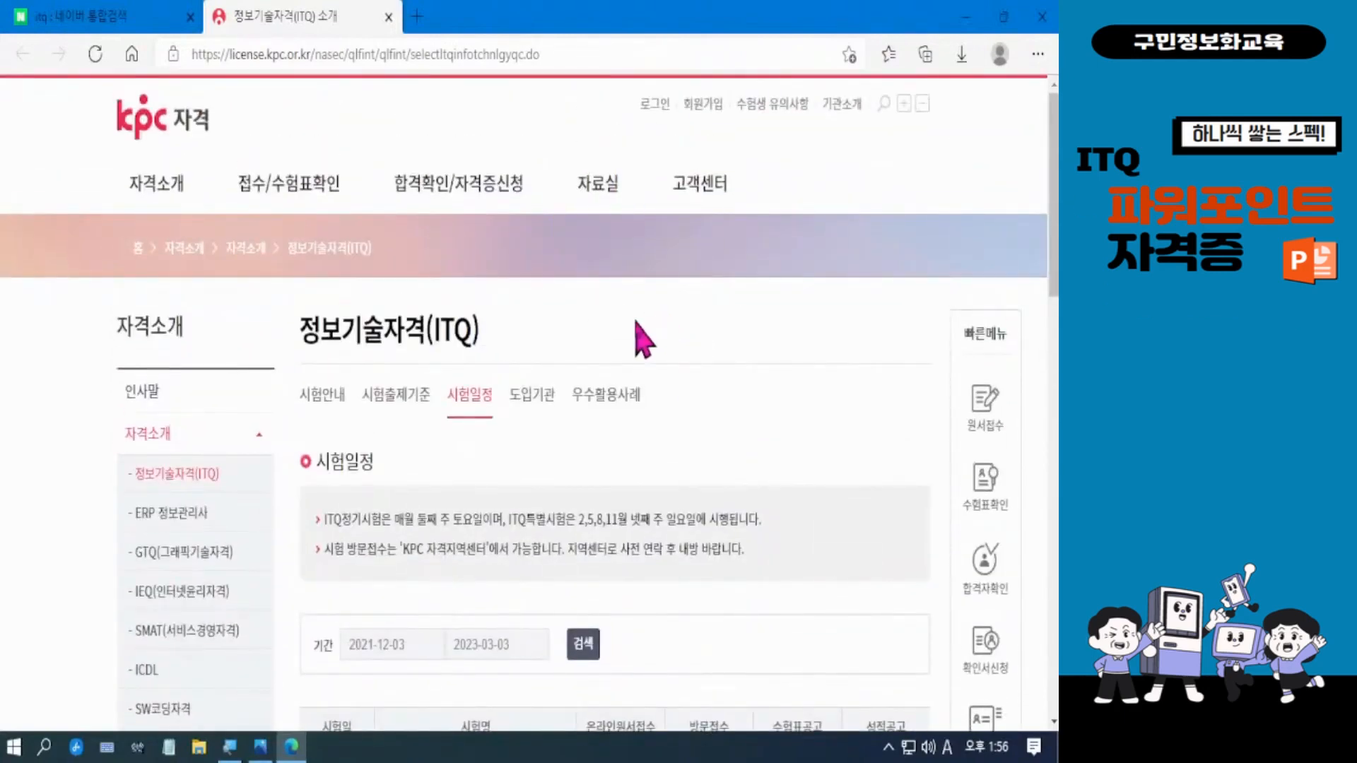
# Step: Open the past and sample exam questions page (기출/샘플문제) from the site's 자료실 section
pyautogui.moveTo(598, 199)
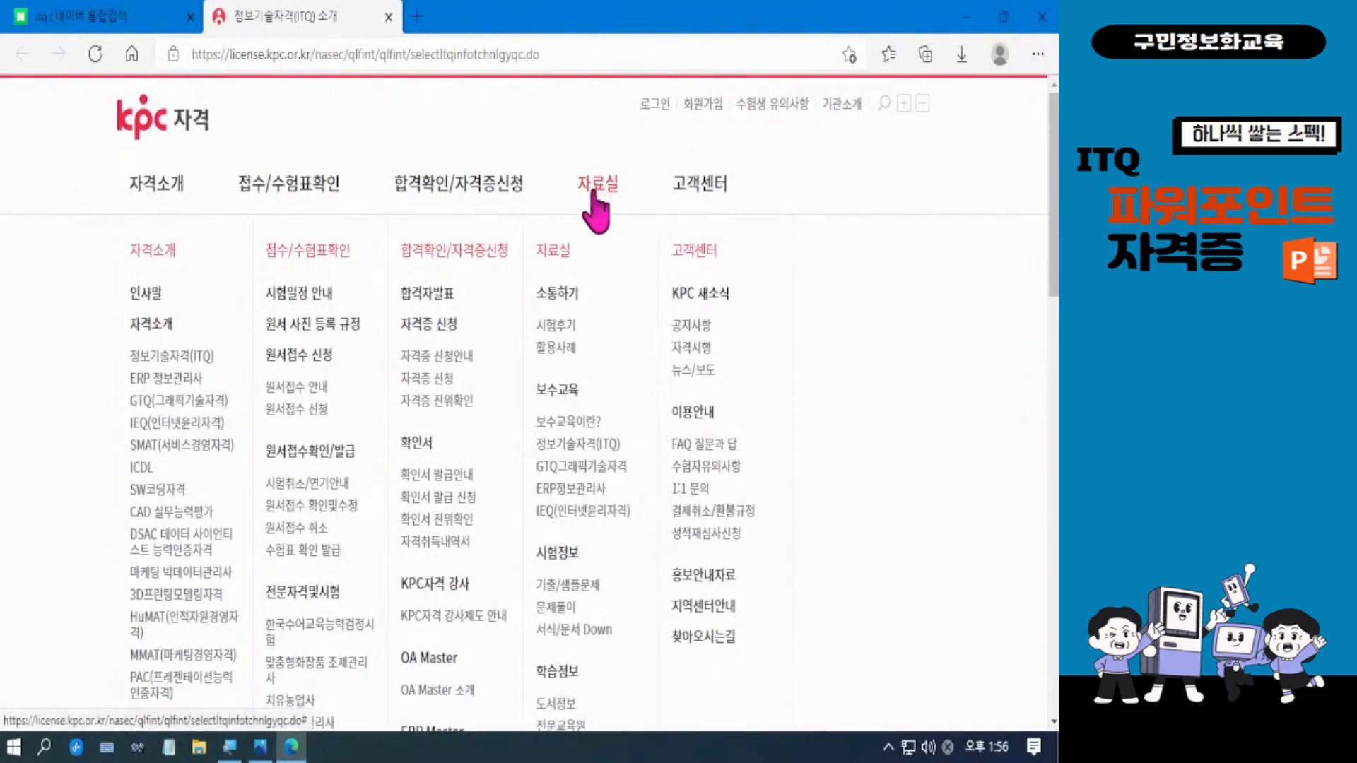
pyautogui.click(603, 190)
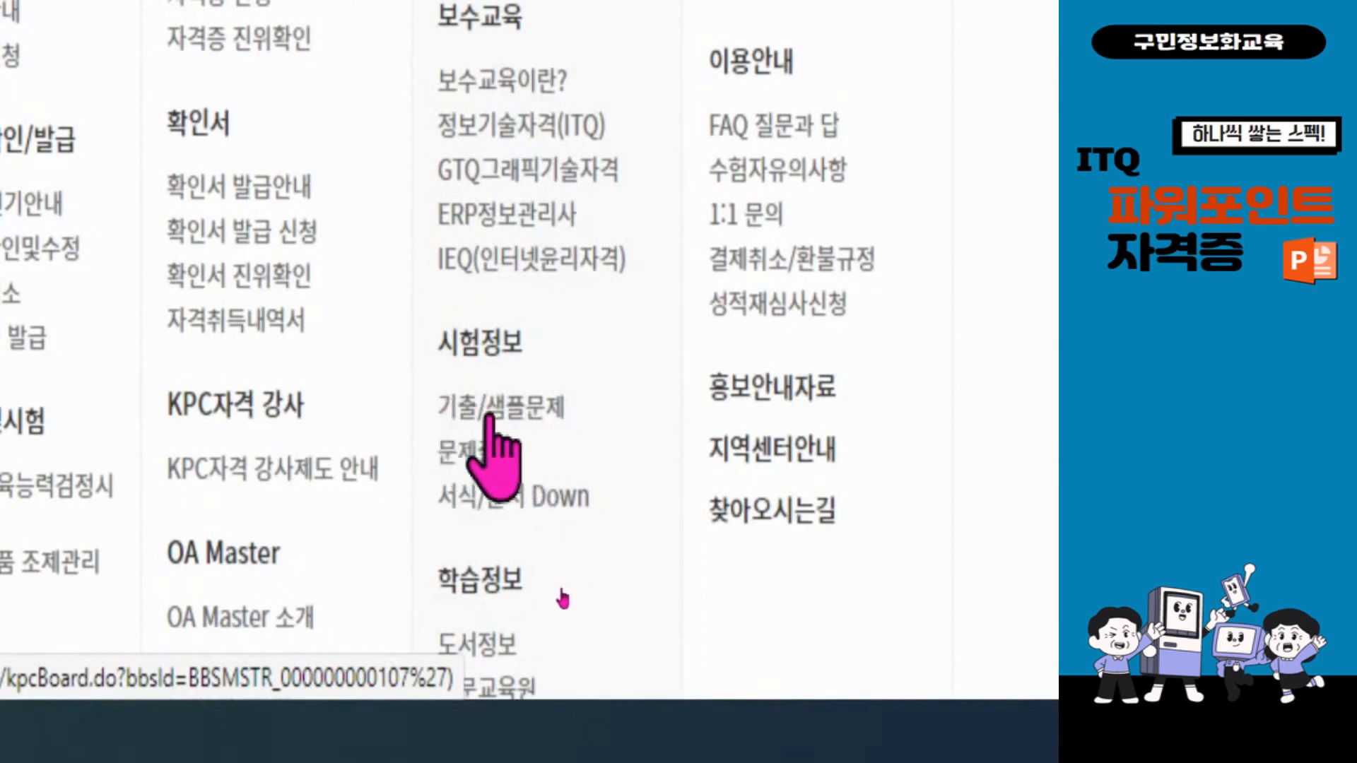
pyautogui.click(488, 419)
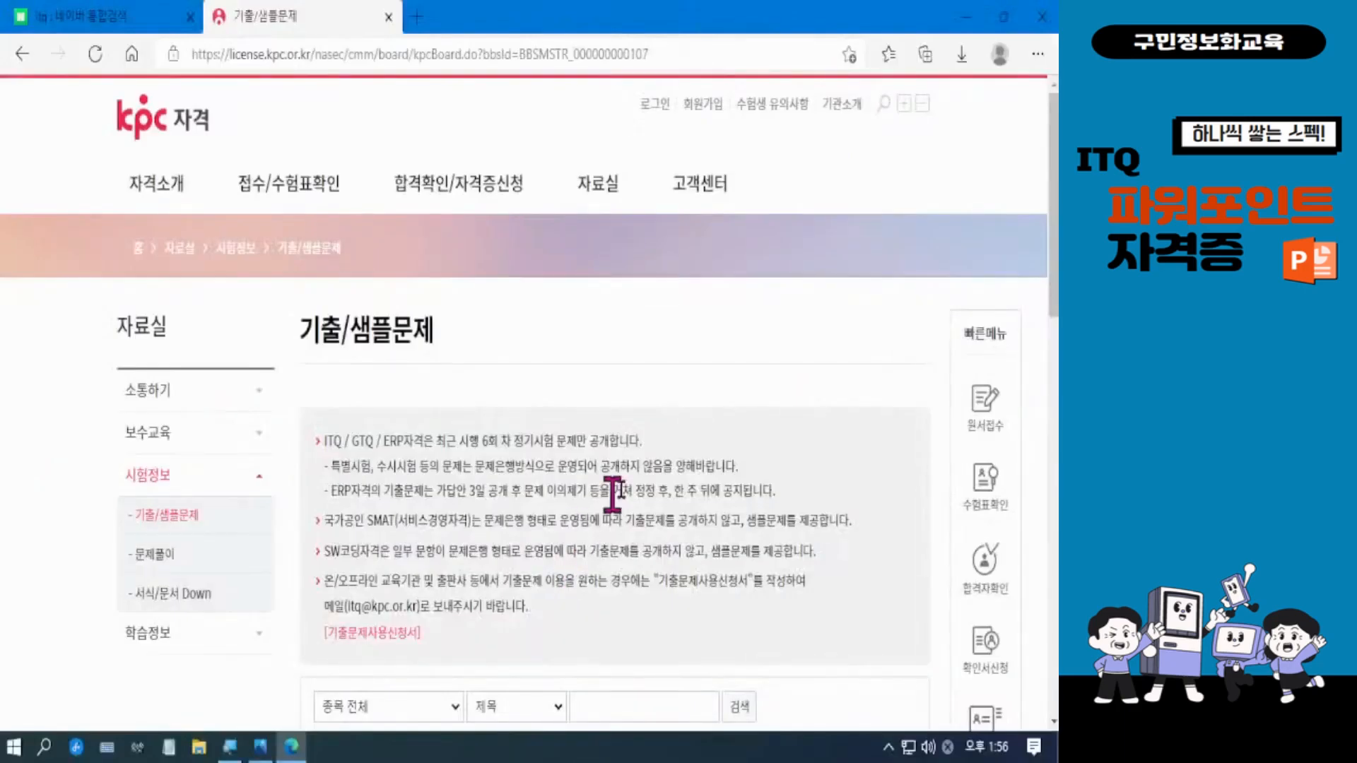
# Step: Limit the past questions to 정보기술자격(ITQ) and search their titles for 파워포인트
pyautogui.scroll(-5, 693, 467)
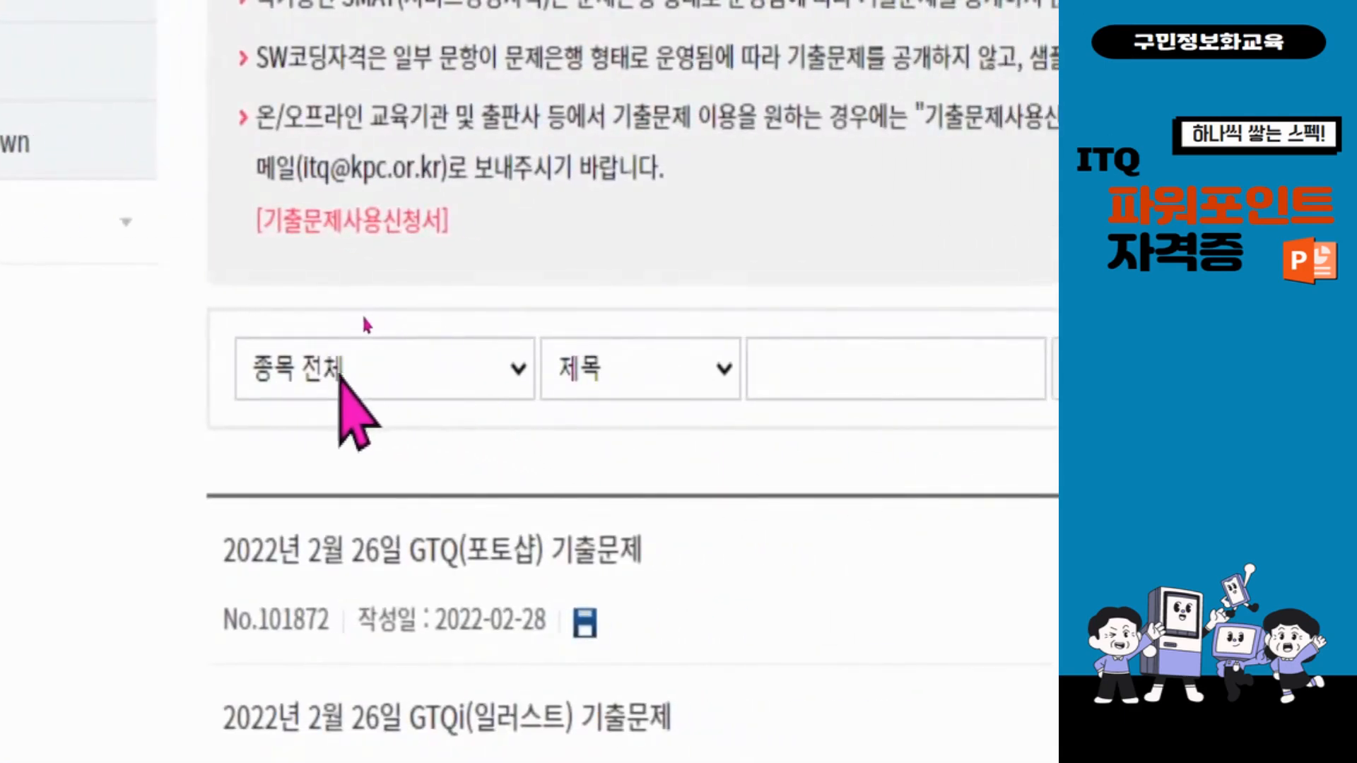
pyautogui.click(333, 379)
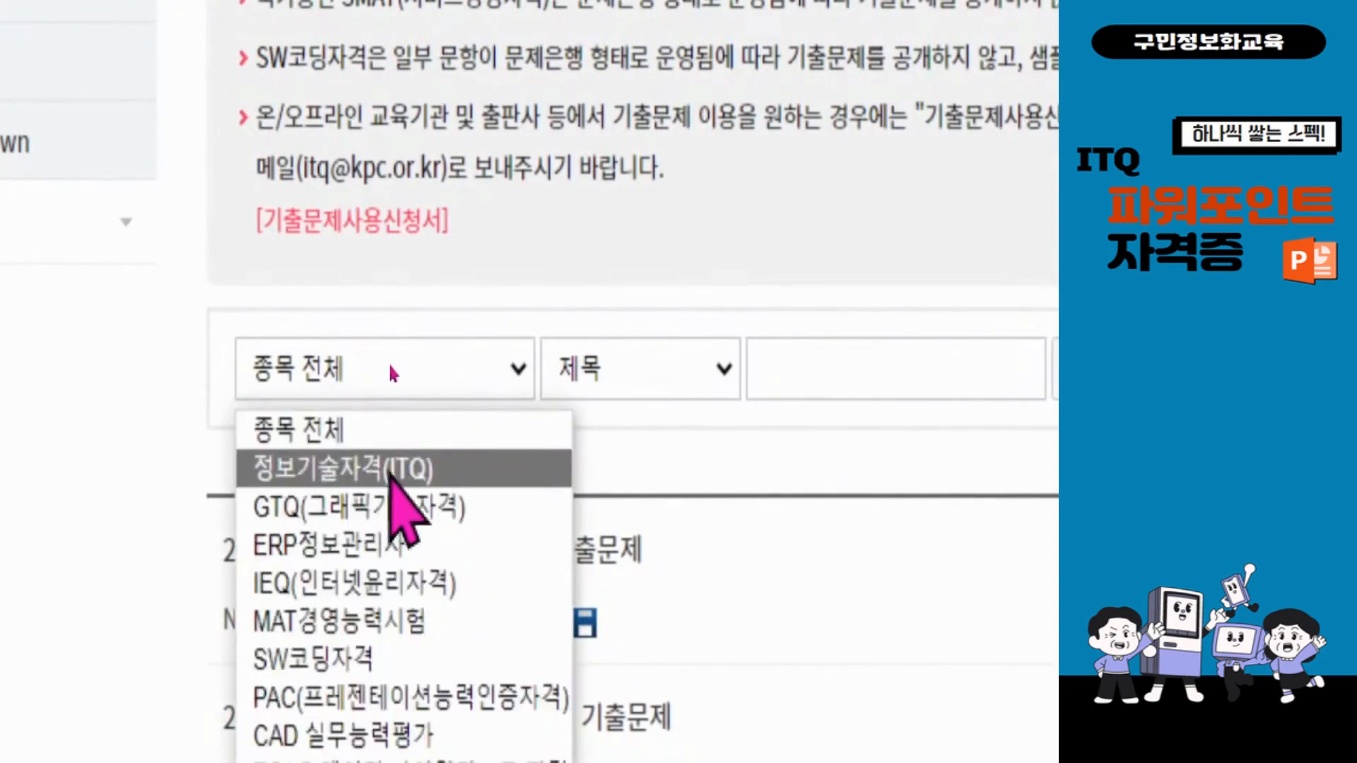
pyautogui.click(391, 472)
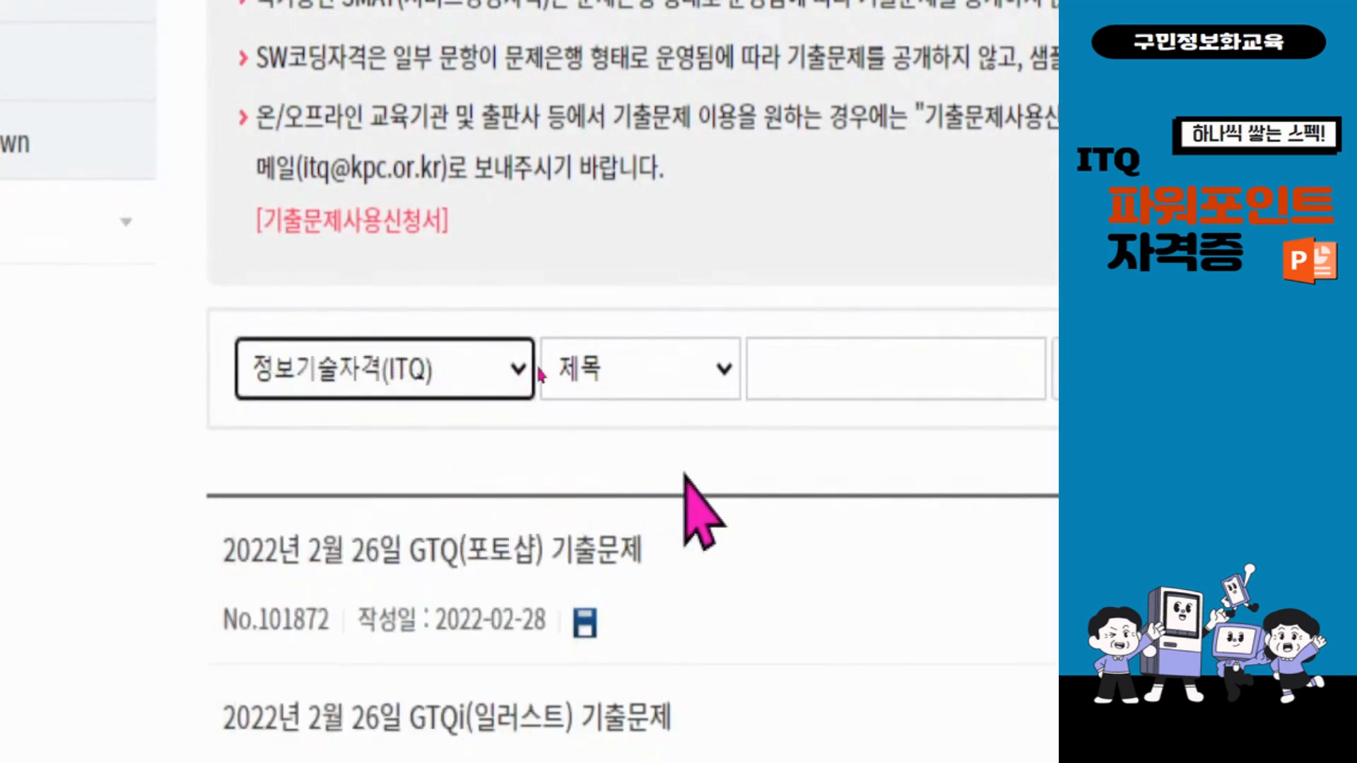
pyautogui.scroll(-2, 629, 519)
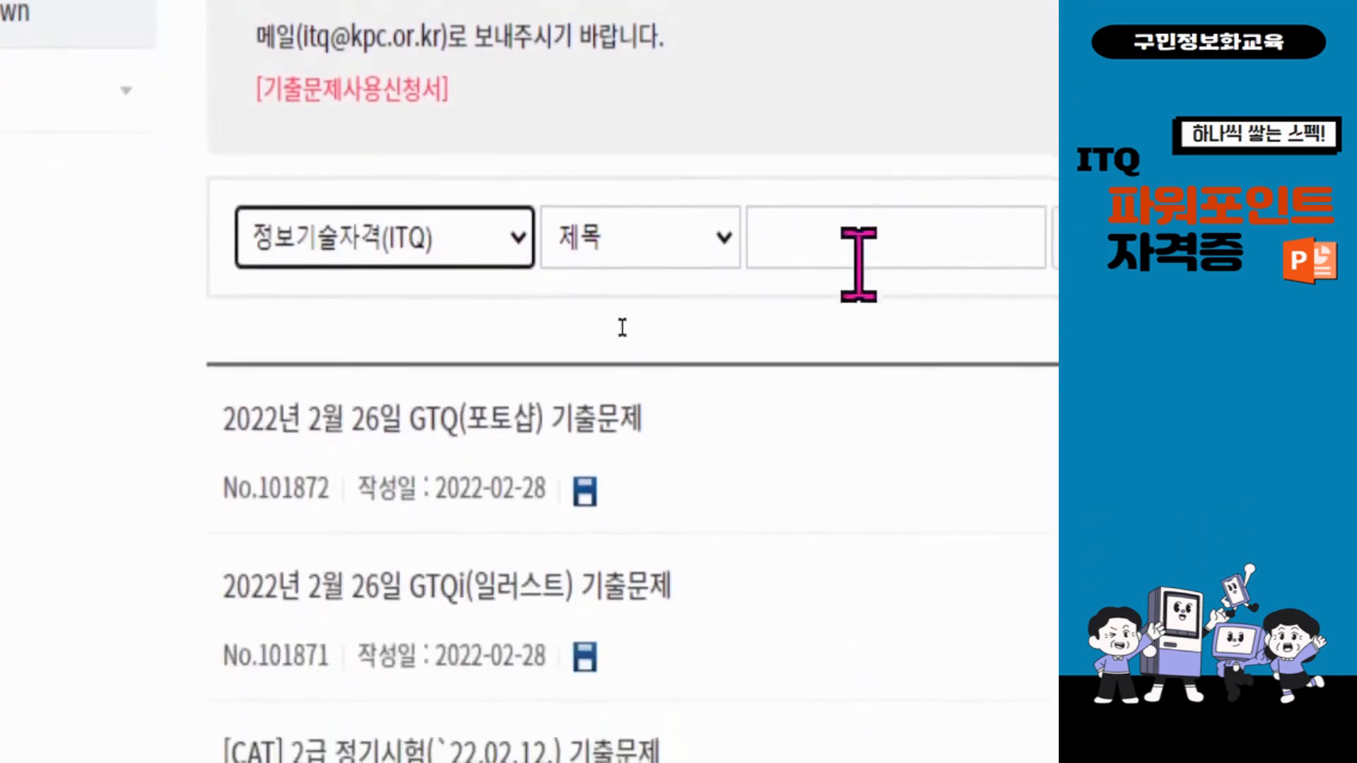
pyautogui.click(837, 249)
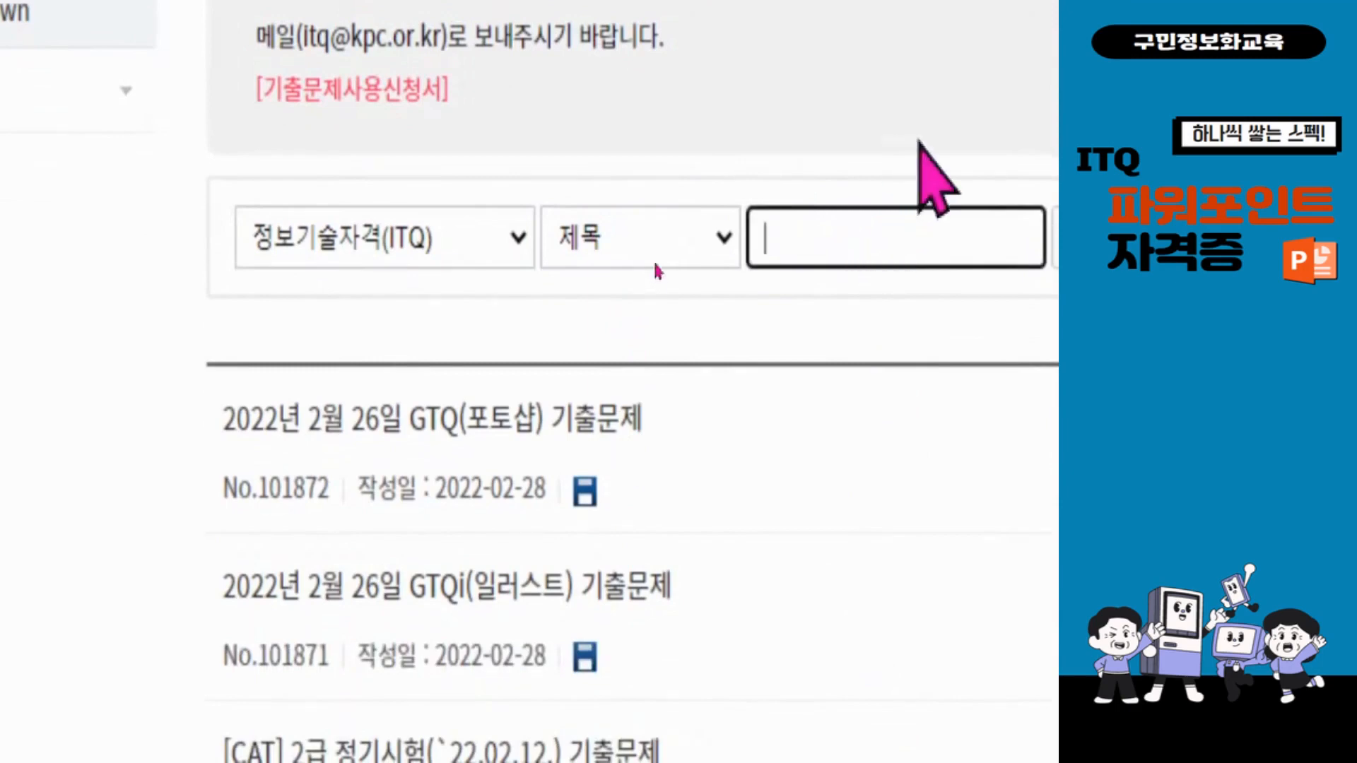
pyautogui.write('ㅂ')
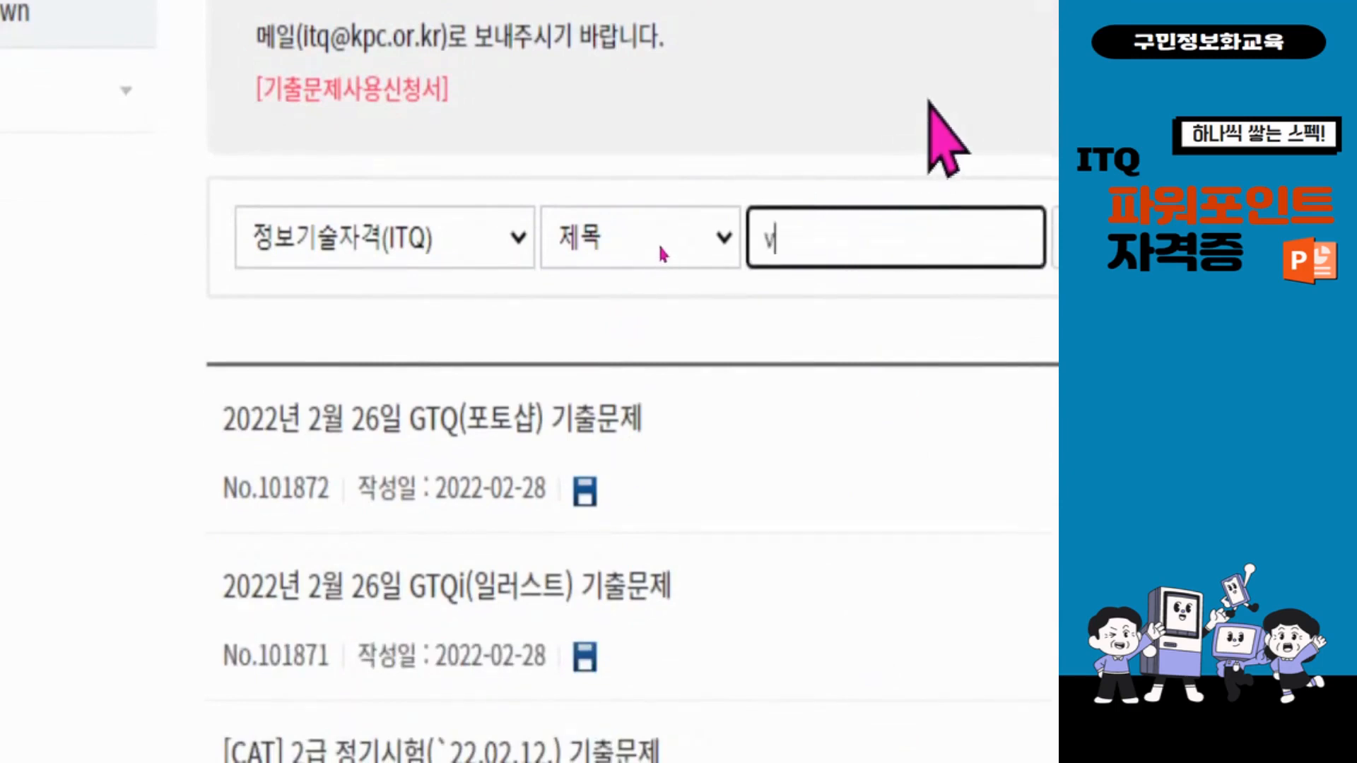
pyautogui.press('BackSpace')
pyautogui.write('파워포이')
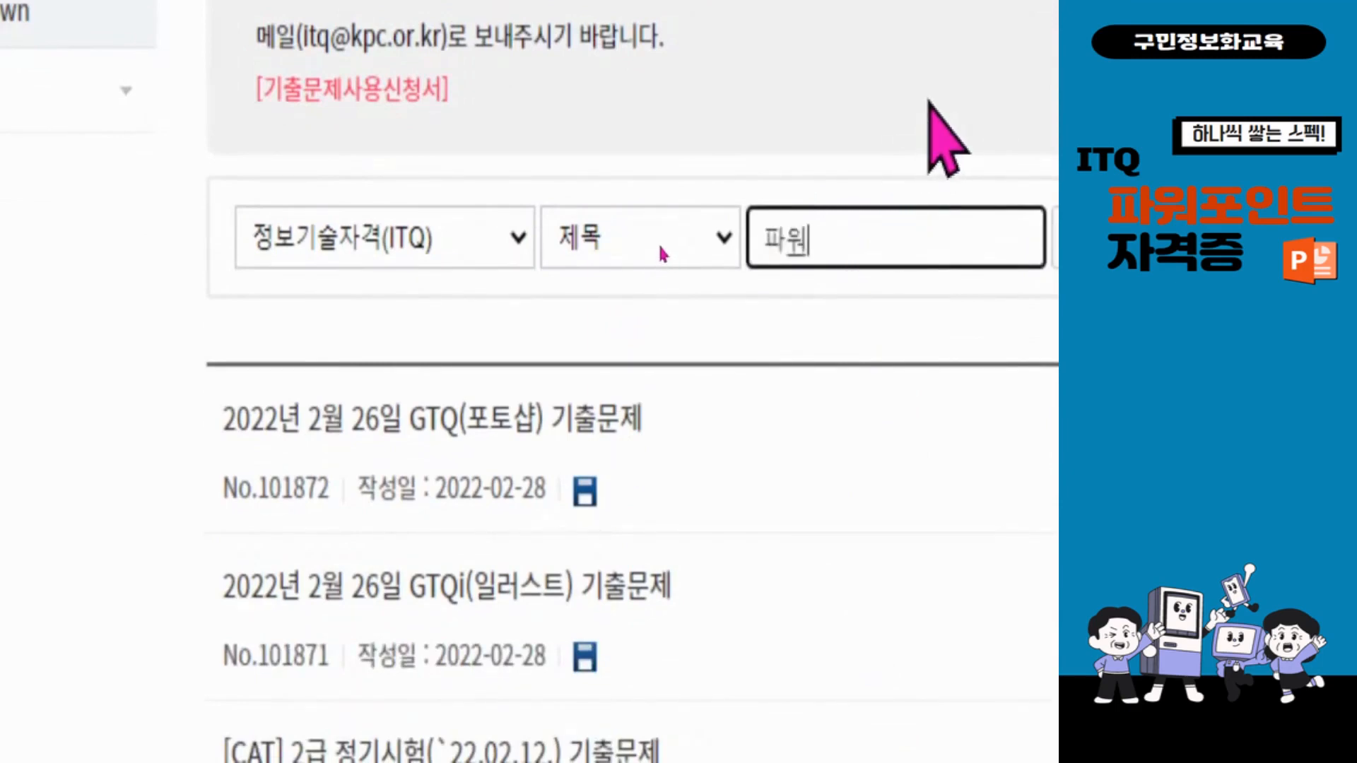
pyautogui.write('ㄴ트')
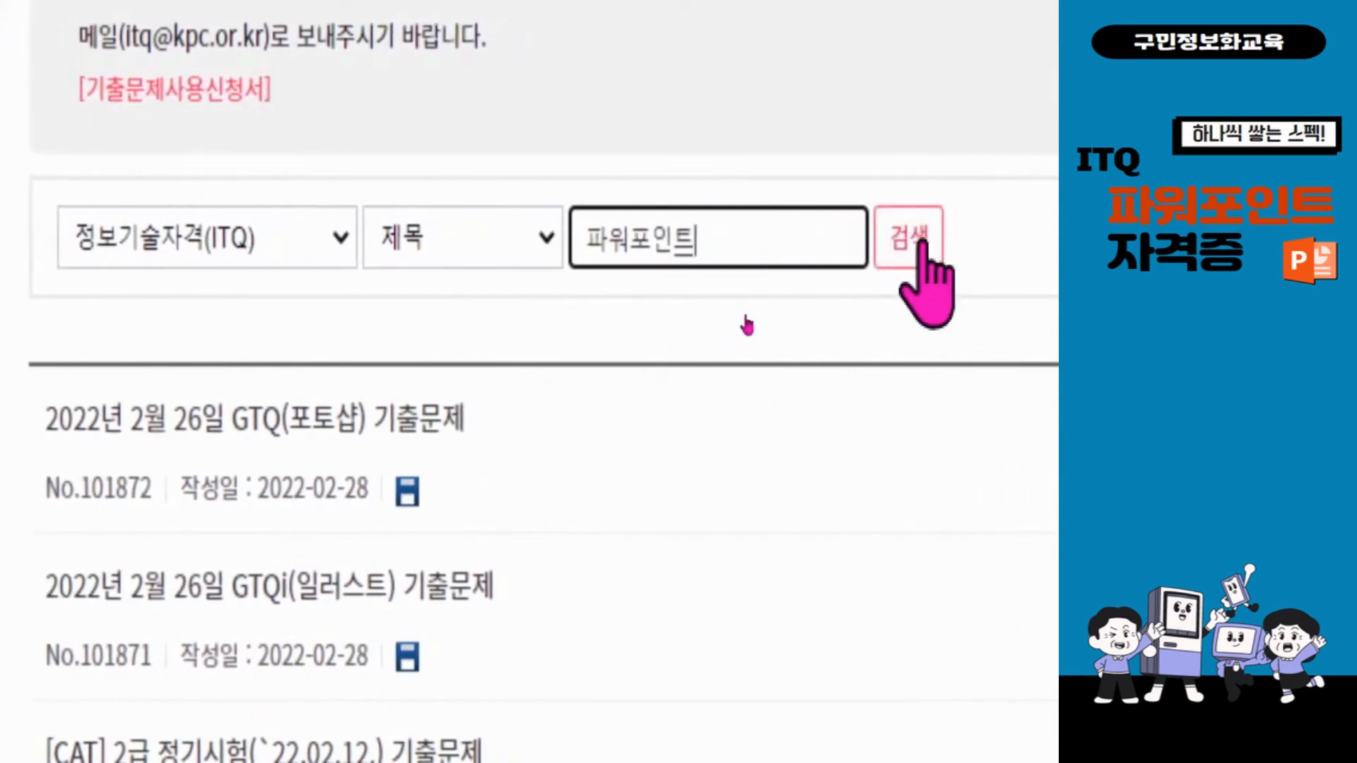
pyautogui.click(919, 240)
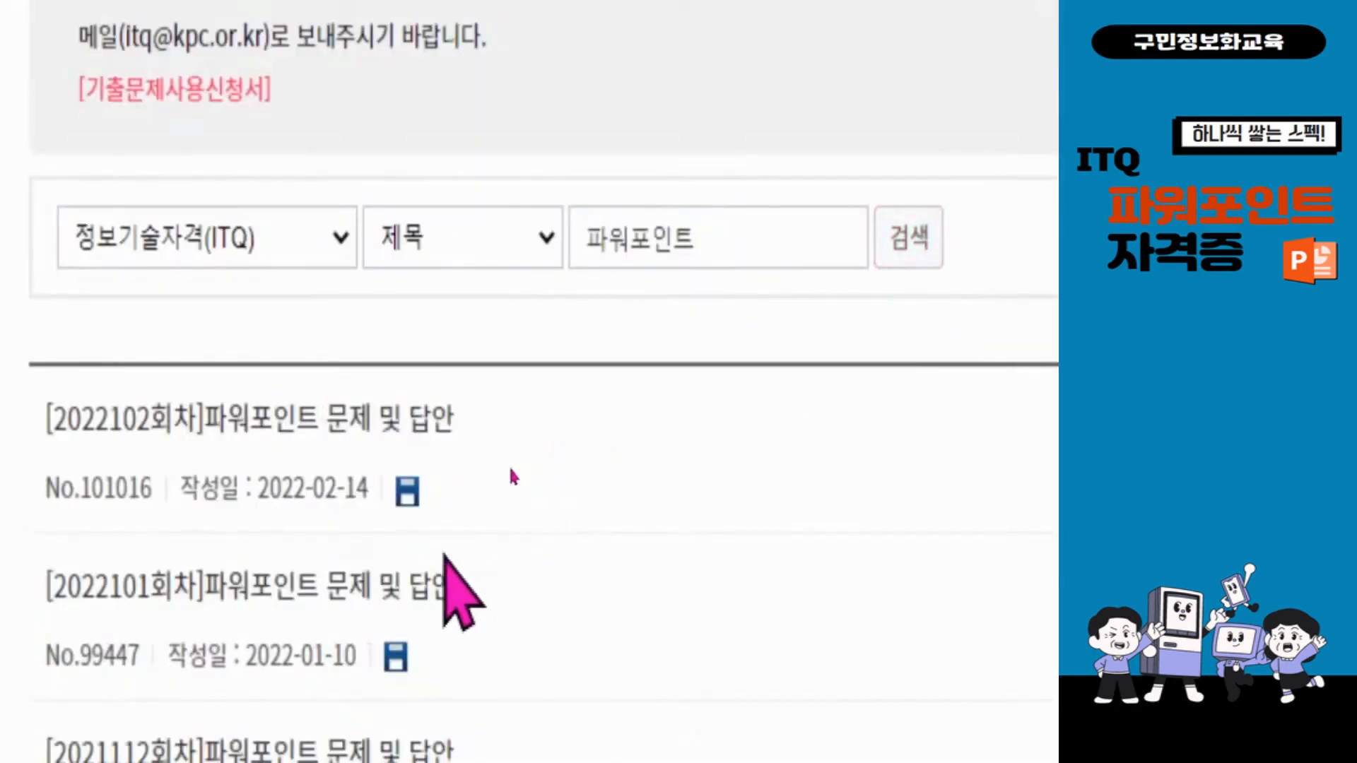
# Step: Open the [2022102회차] 파워포인트 문제 및 답안 post and download 102_파워포인트.zip
pyautogui.scroll(-2, 556, 597)
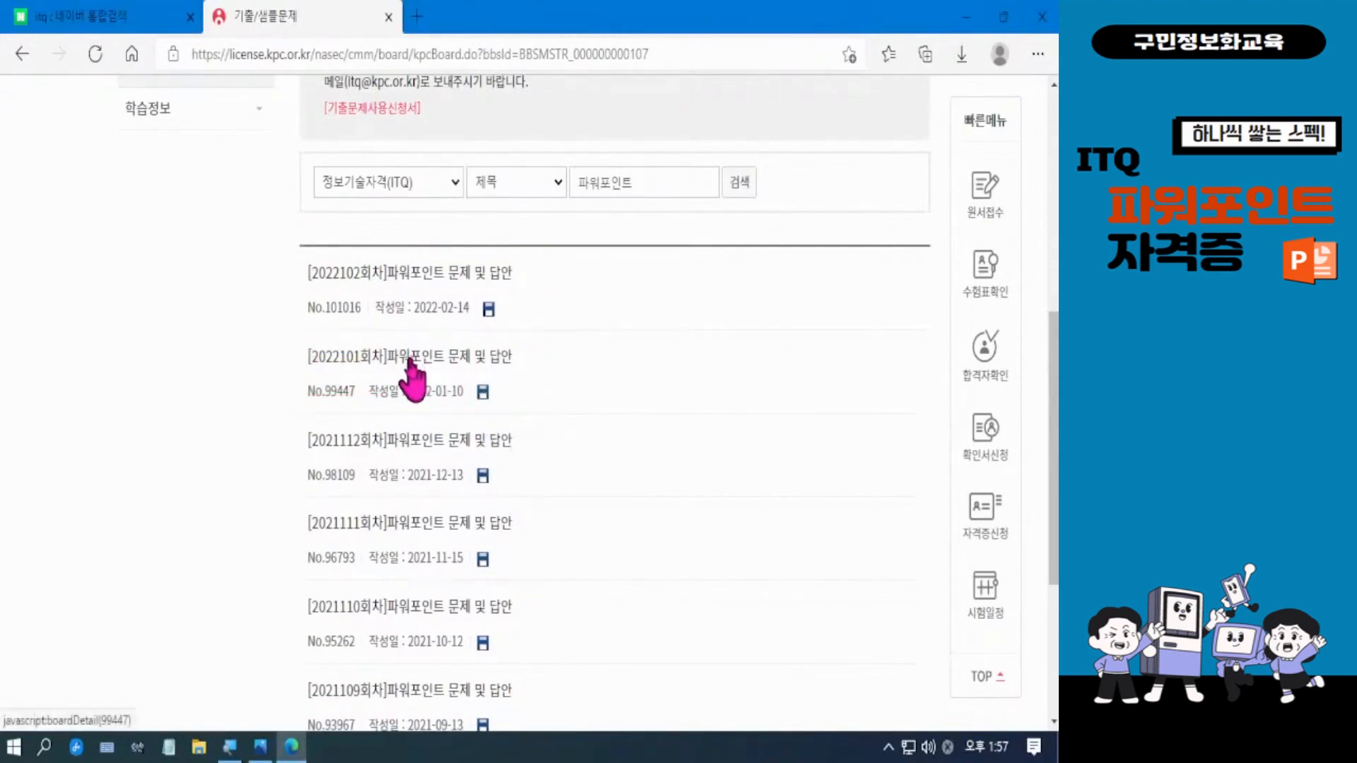
pyautogui.moveTo(289, 244)
pyautogui.mouseDown()
pyautogui.moveTo(475, 330)
pyautogui.moveTo(537, 338)
pyautogui.mouseUp()
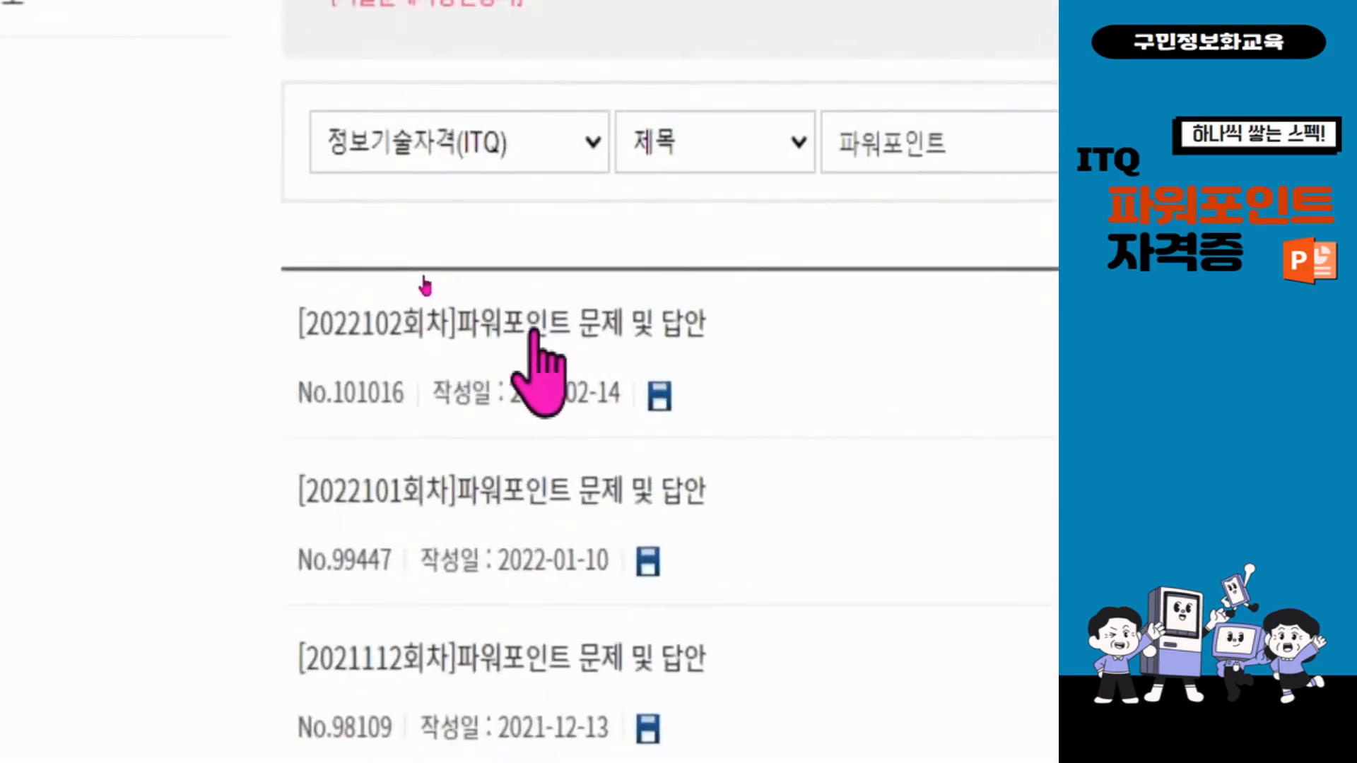
pyautogui.click(489, 327)
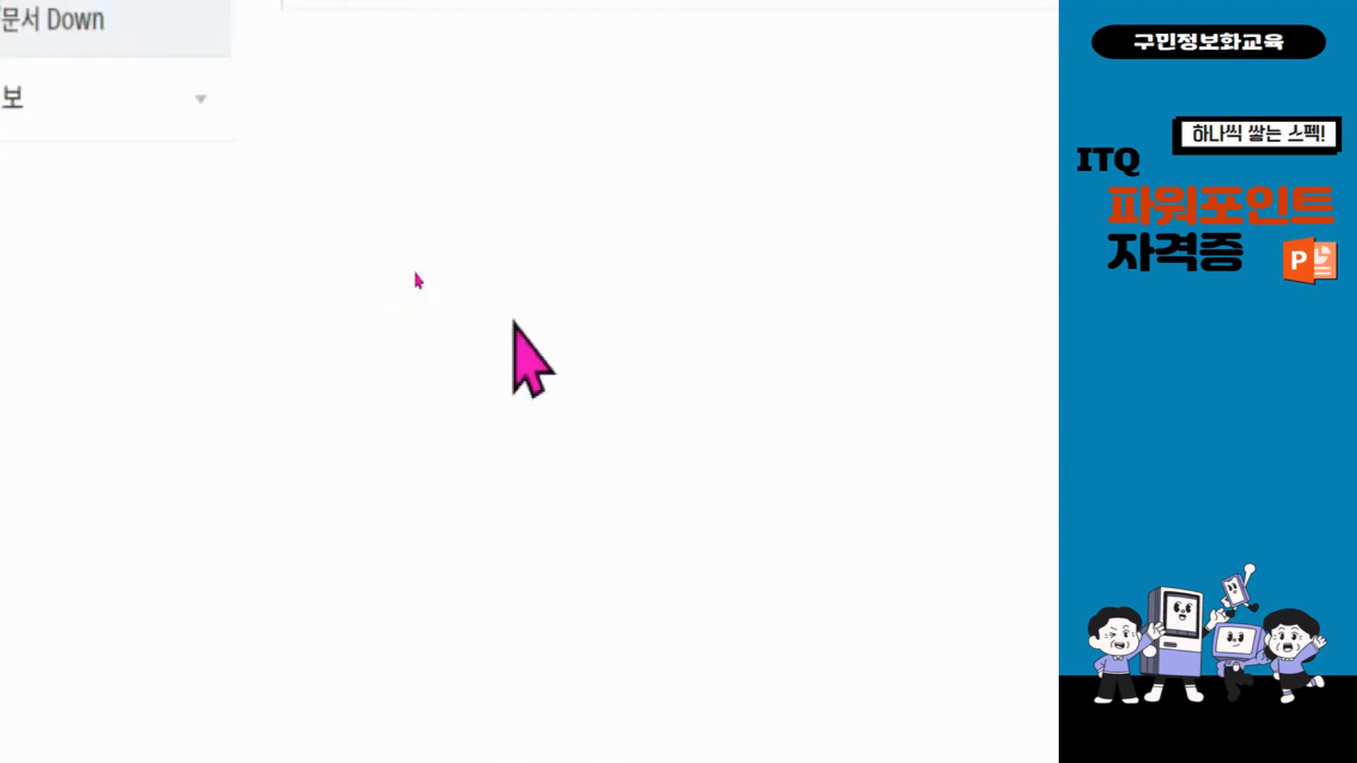
pyautogui.scroll(5, 558, 445)
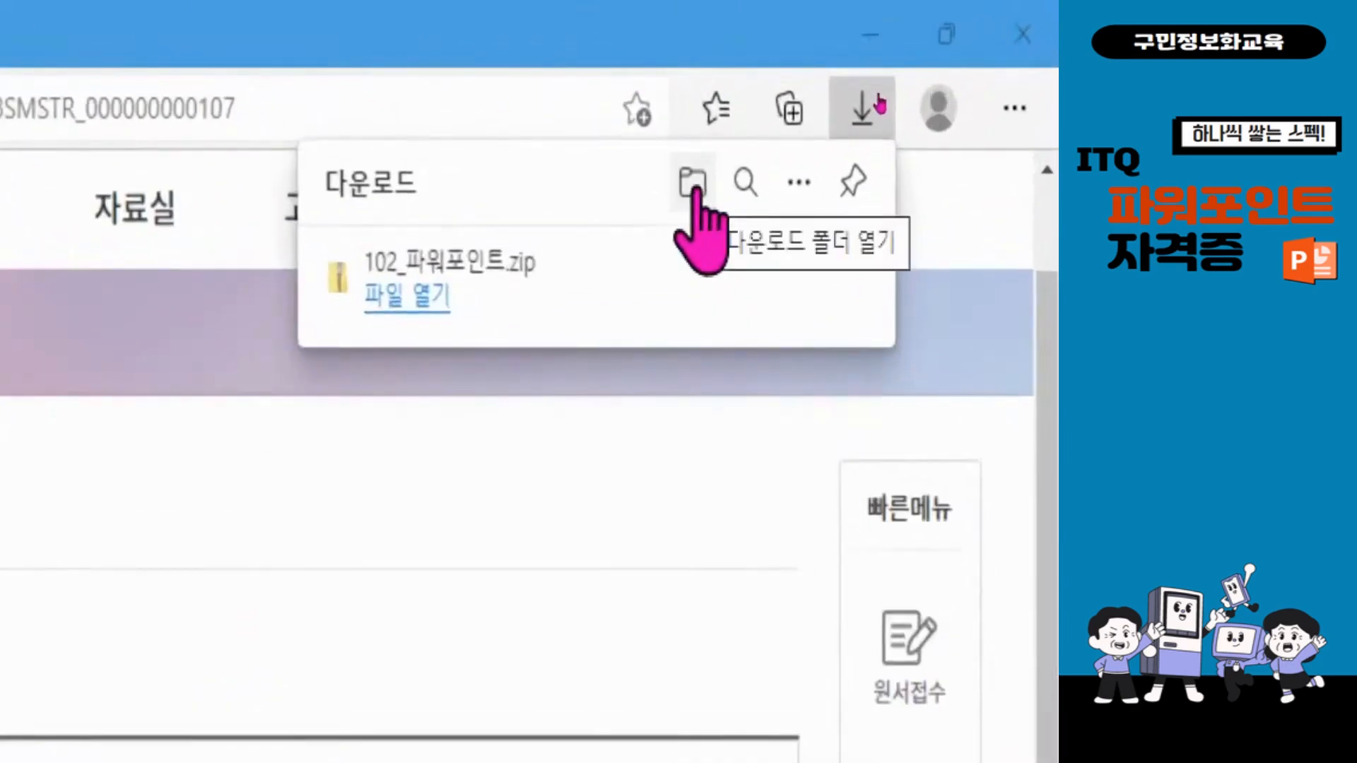
# Step: Show the downloaded 102_파워포인트.zip in its folder and extract it to C:\Users\user\Downloads\102_파워포인트
pyautogui.moveTo(701, 267)
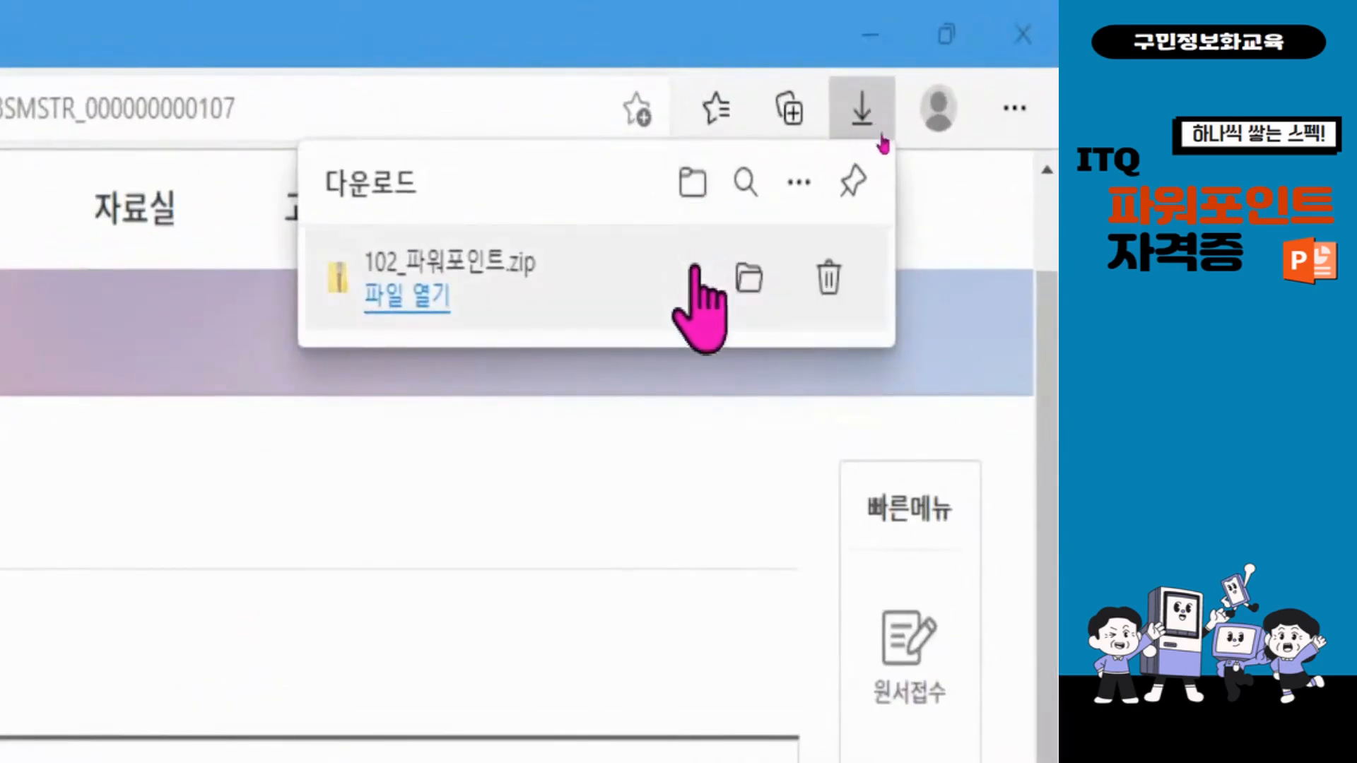
pyautogui.click(751, 279)
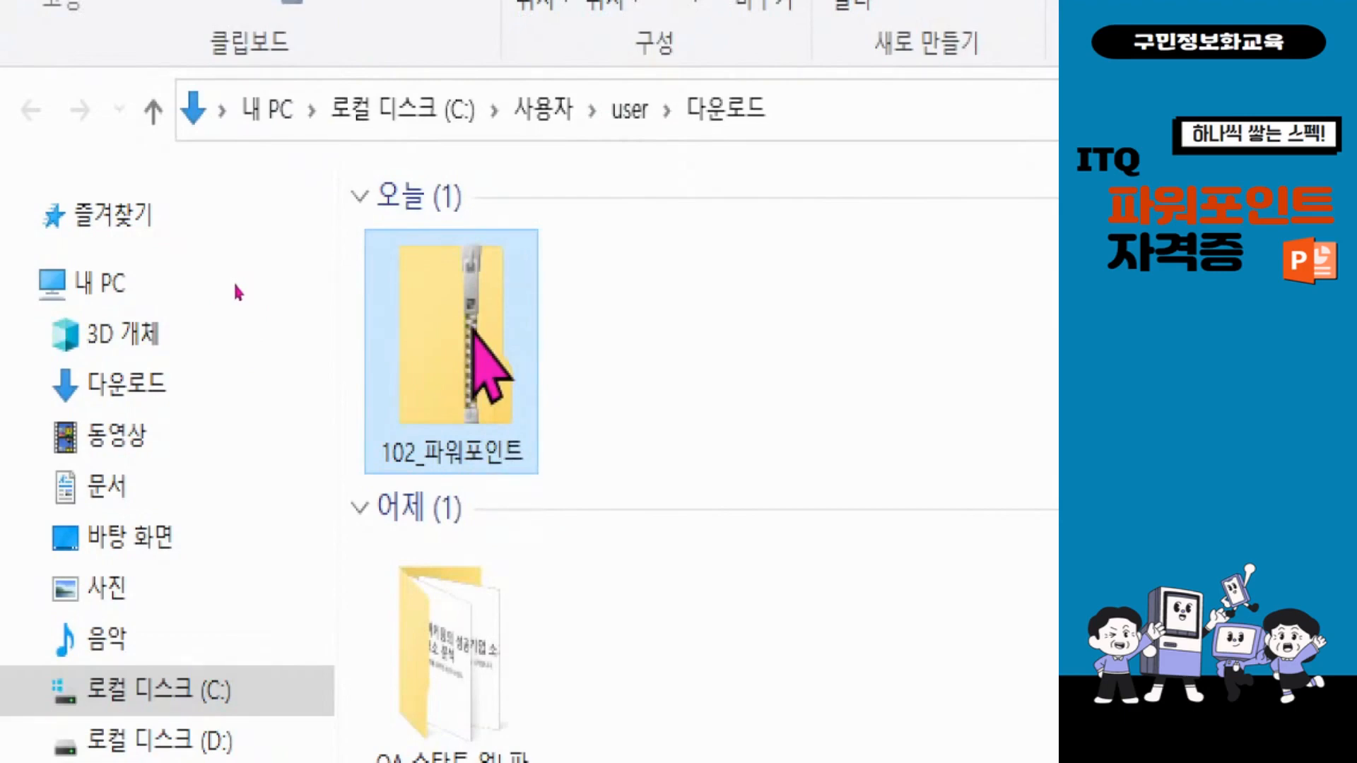
pyautogui.rightClick(472, 329)
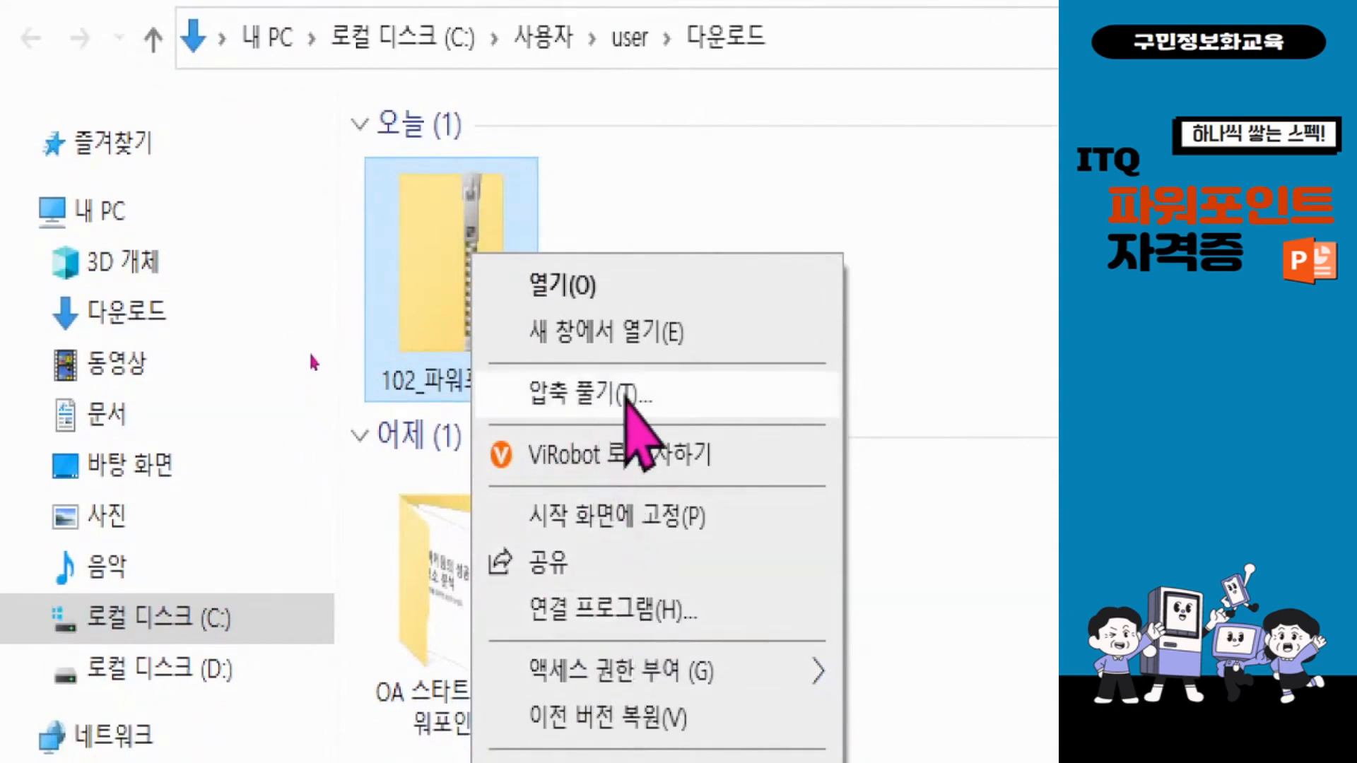
pyautogui.click(622, 395)
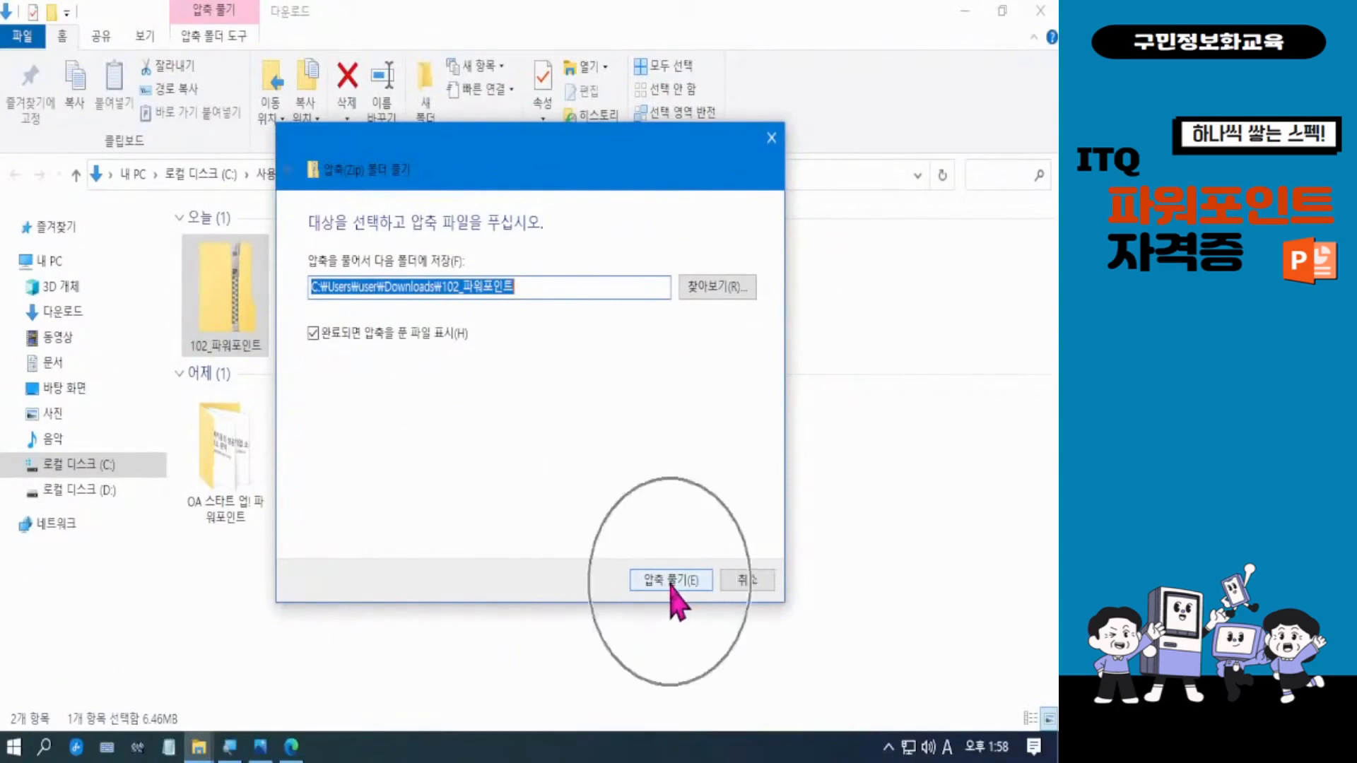
pyautogui.click(672, 580)
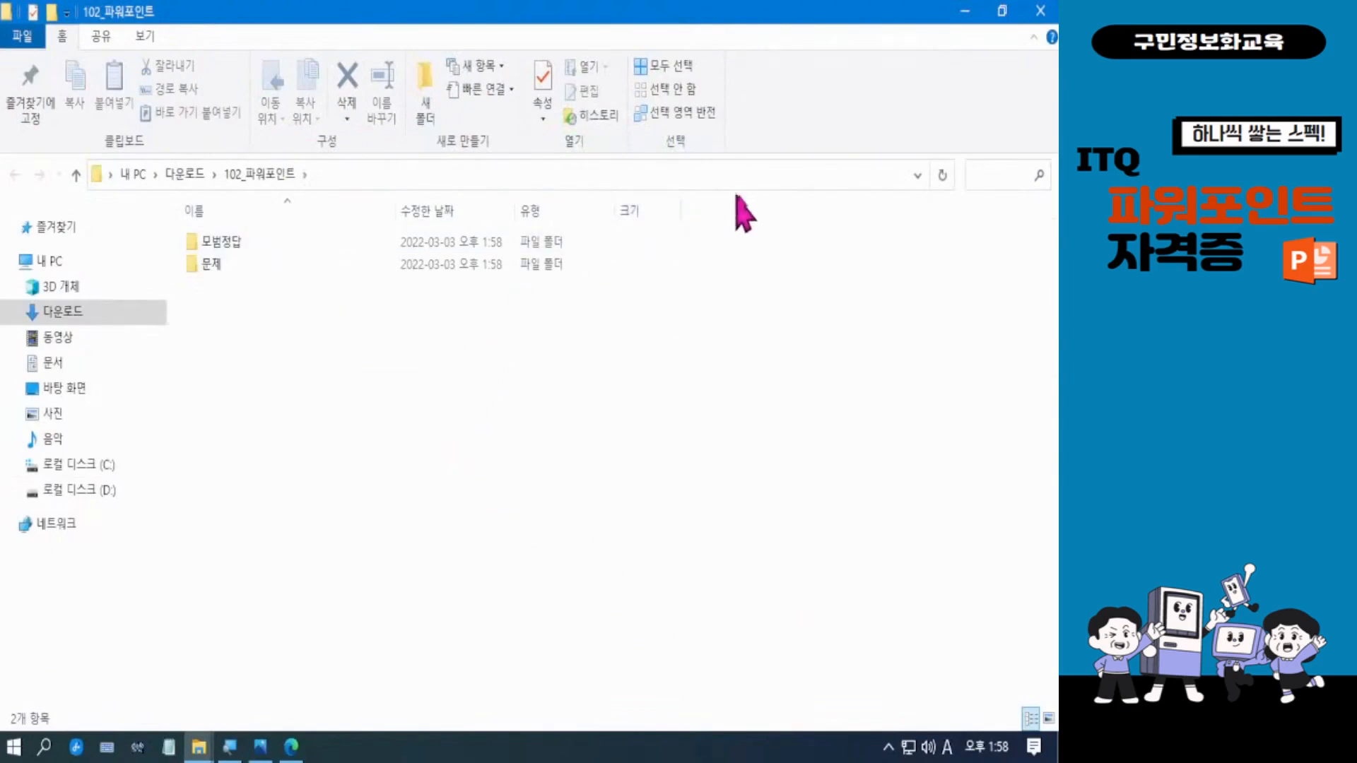
# Step: Close the window of the extracted folder and delete the 102_파워포인트 zip archive from 다운로드
pyautogui.click(1002, 10)
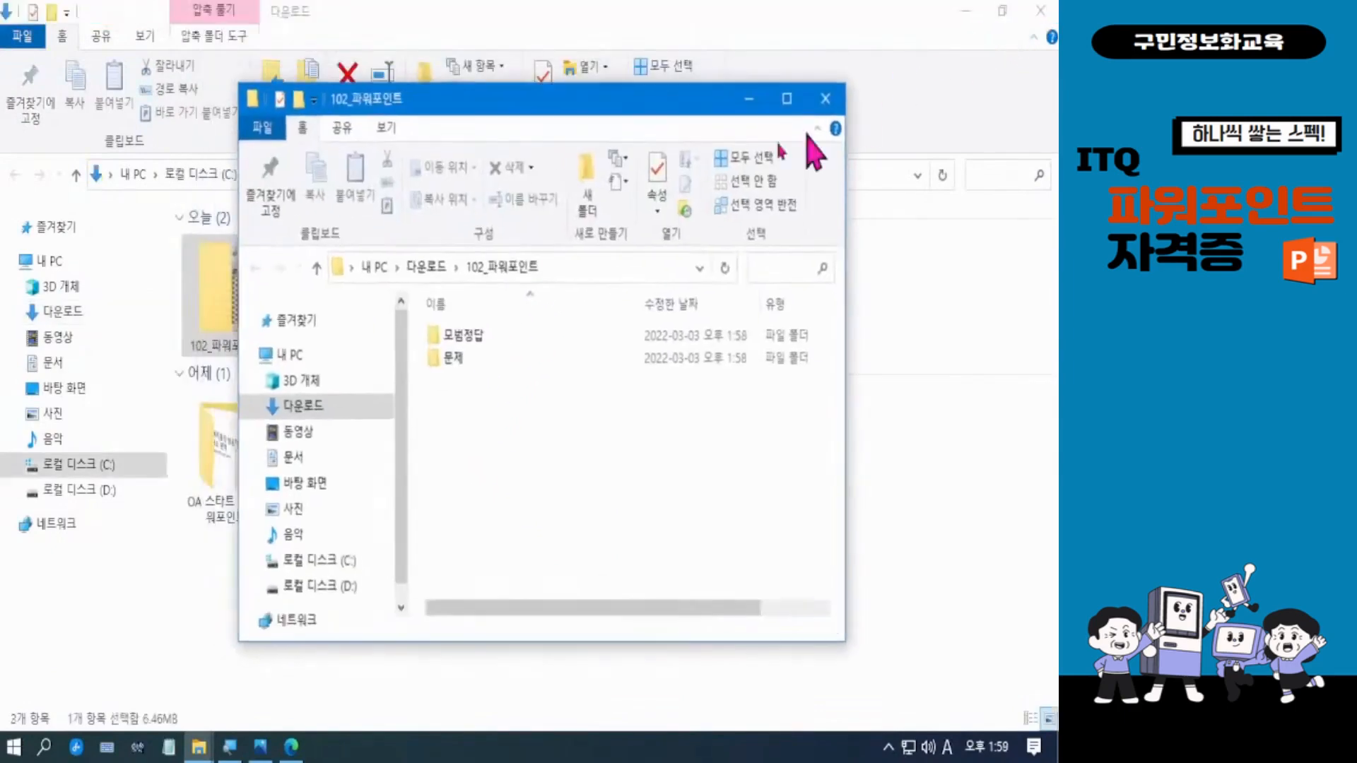
pyautogui.moveTo(614, 113); pyautogui.dragTo(670, 126)
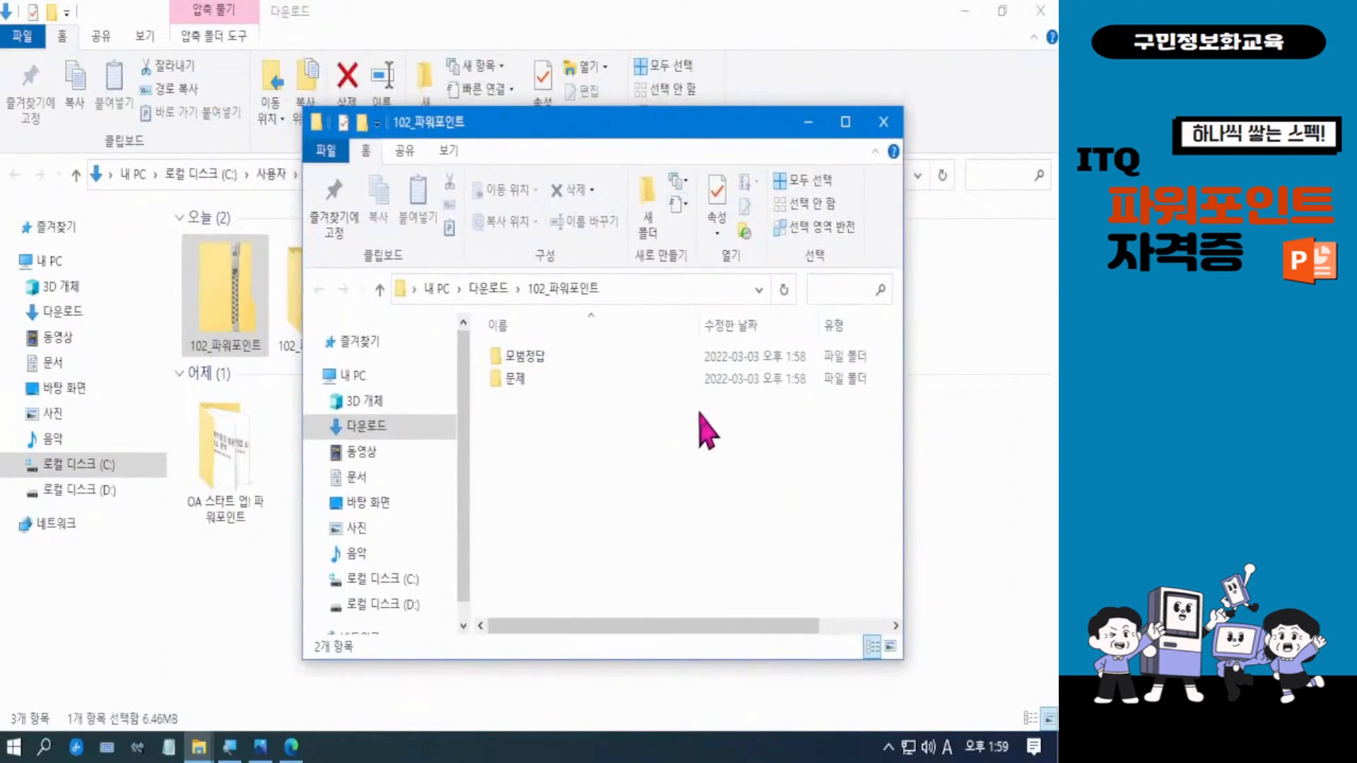
pyautogui.click(884, 122)
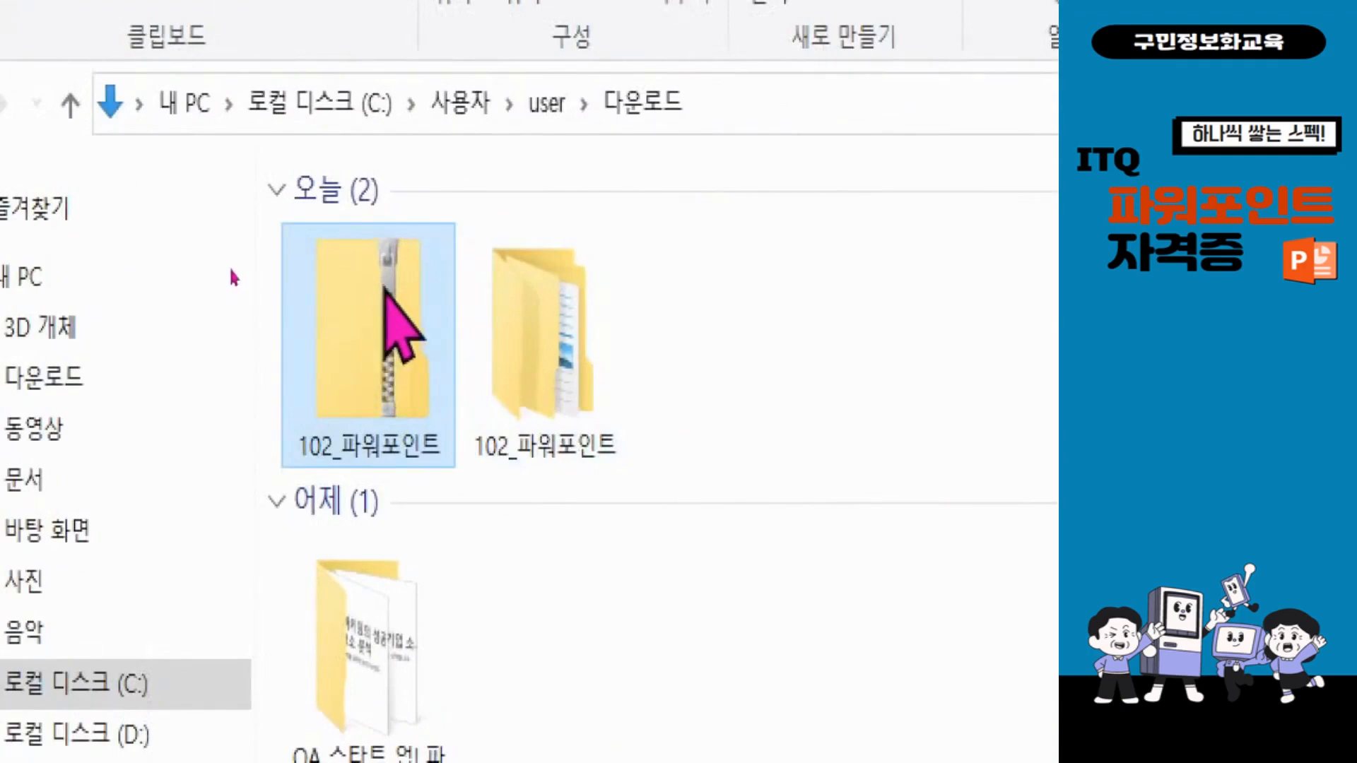
pyautogui.rightClick(380, 311)
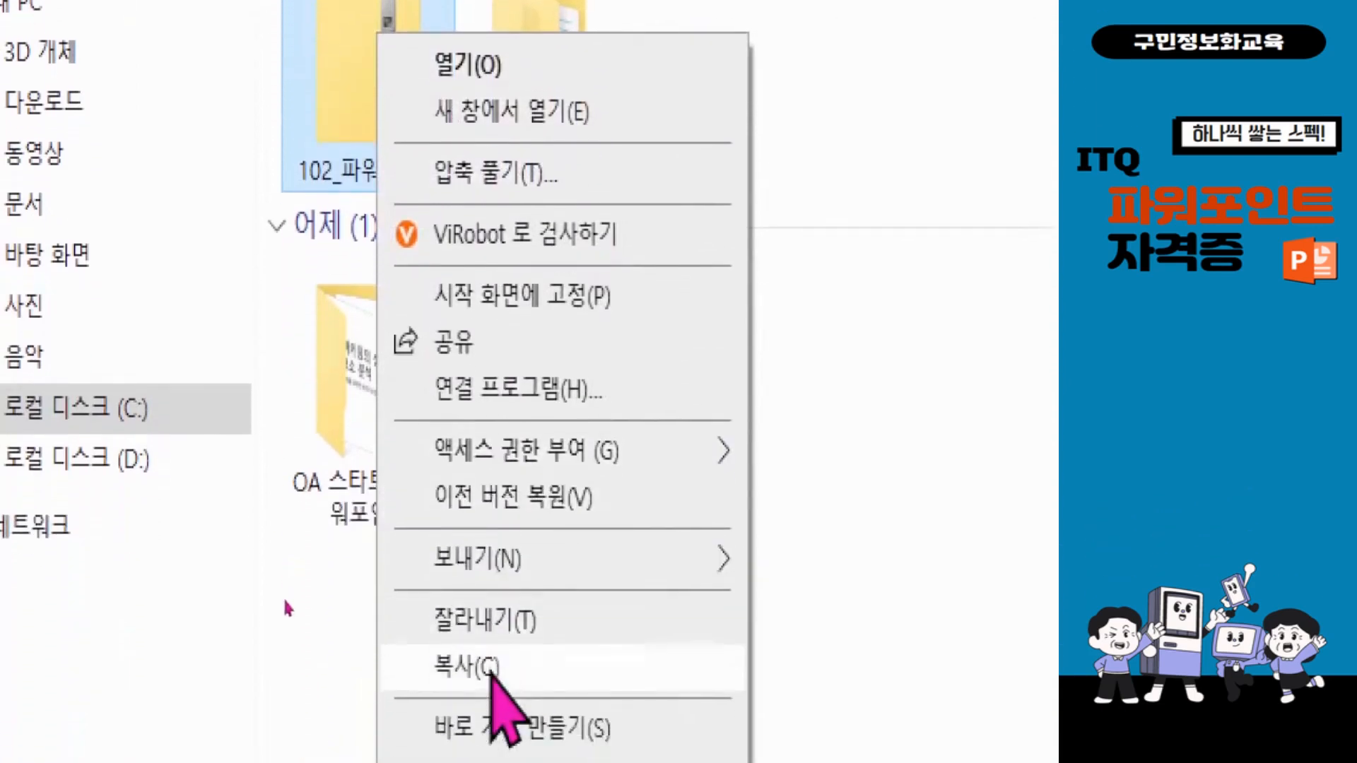
pyautogui.click(522, 661)
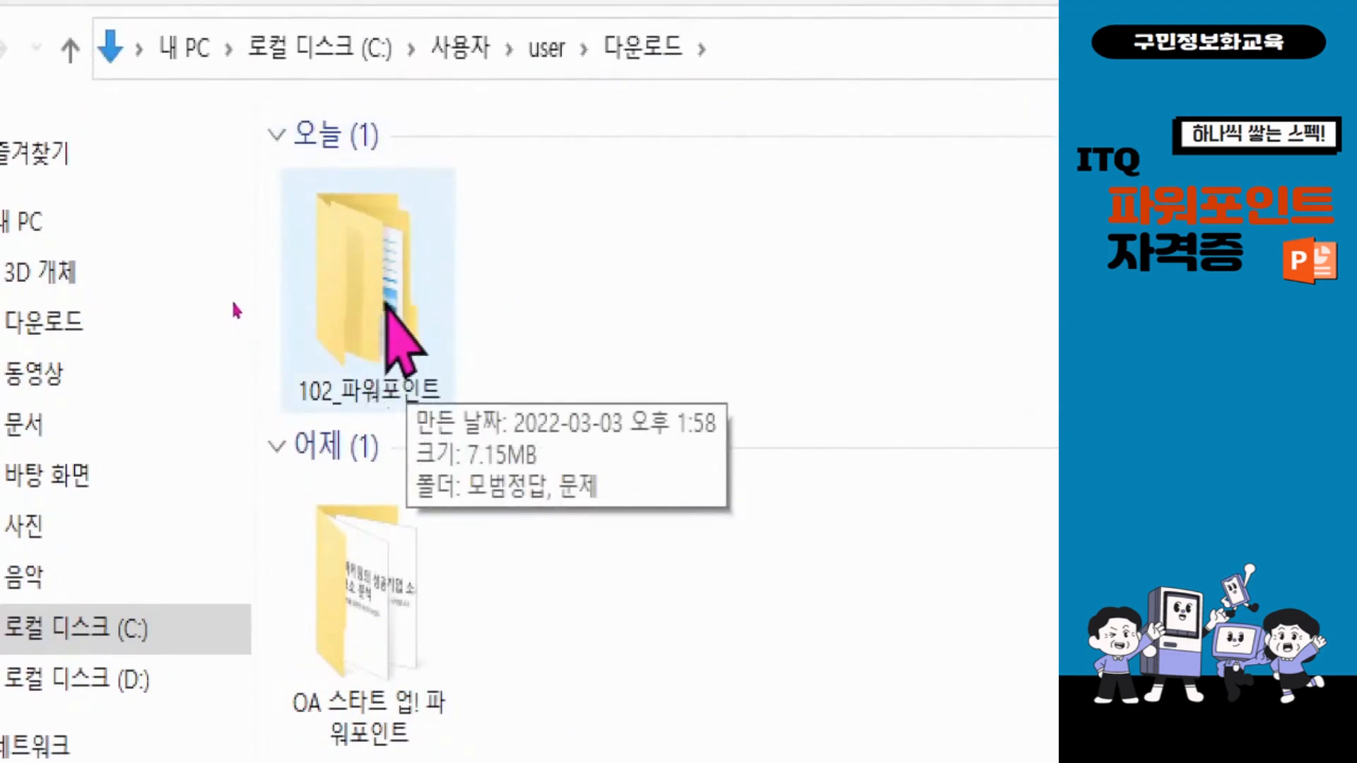
# Step: Open the 문제 subfolder inside the extracted 102_파워포인트 folder to view the exam papers
pyautogui.click(377, 301)
pyautogui.doubleClick(379, 304)
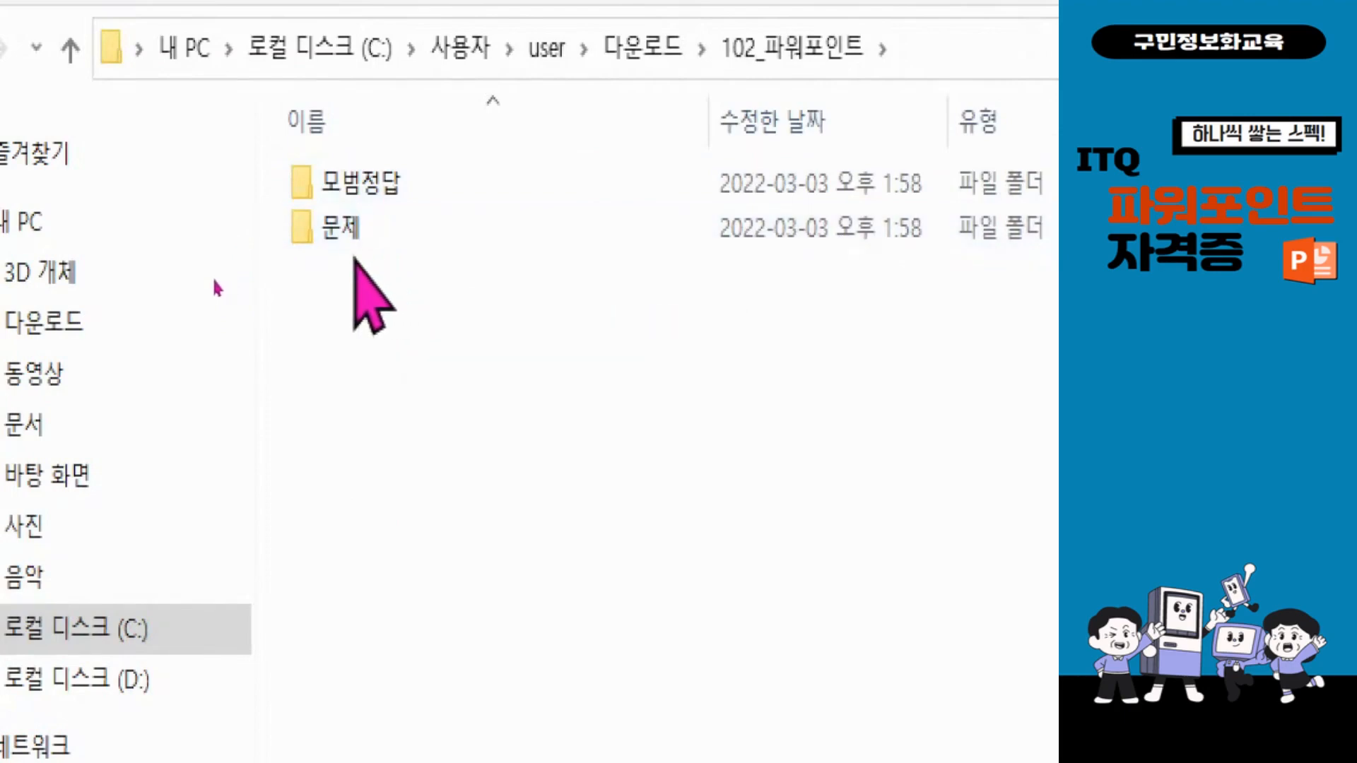
pyautogui.doubleClick(331, 228)
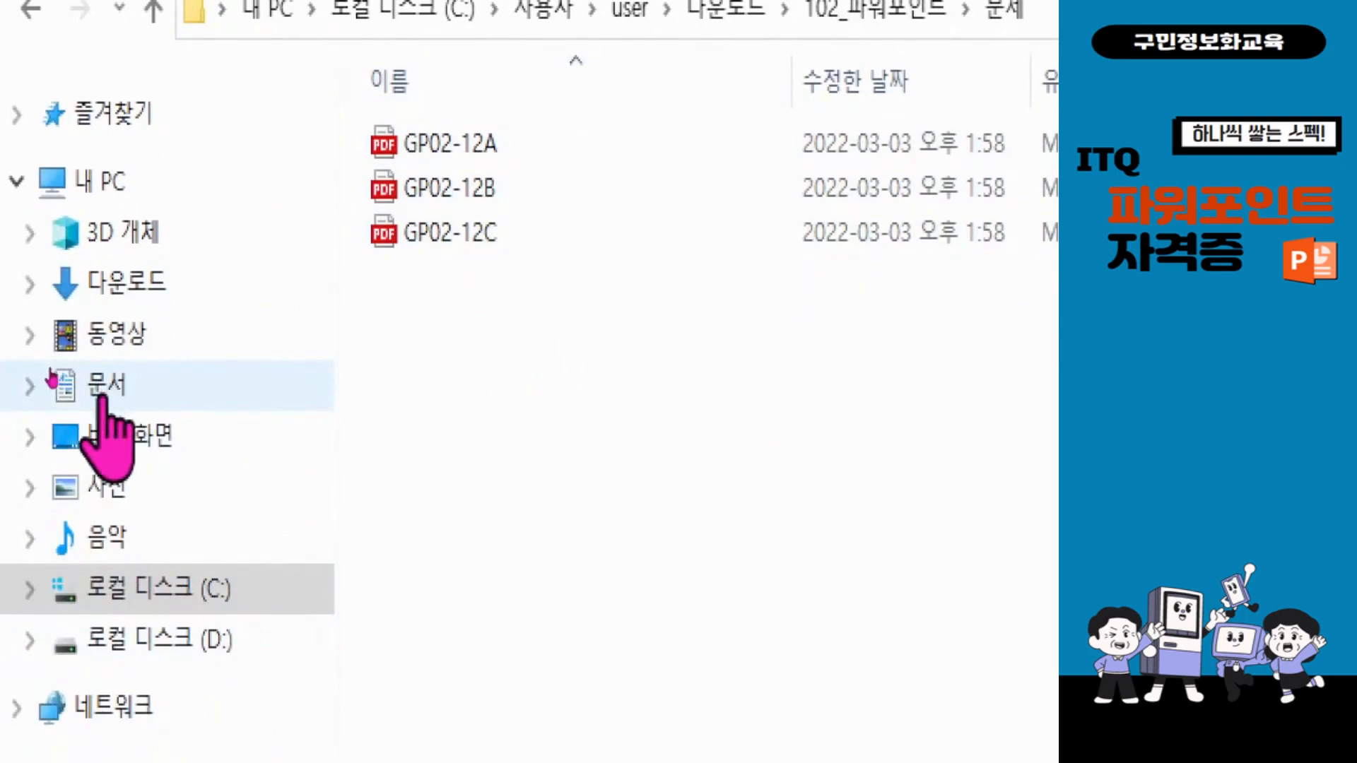
# Step: Open the exam paper 문제1_GP01-08A from the ITQ folder in 문서
pyautogui.click(48, 371)
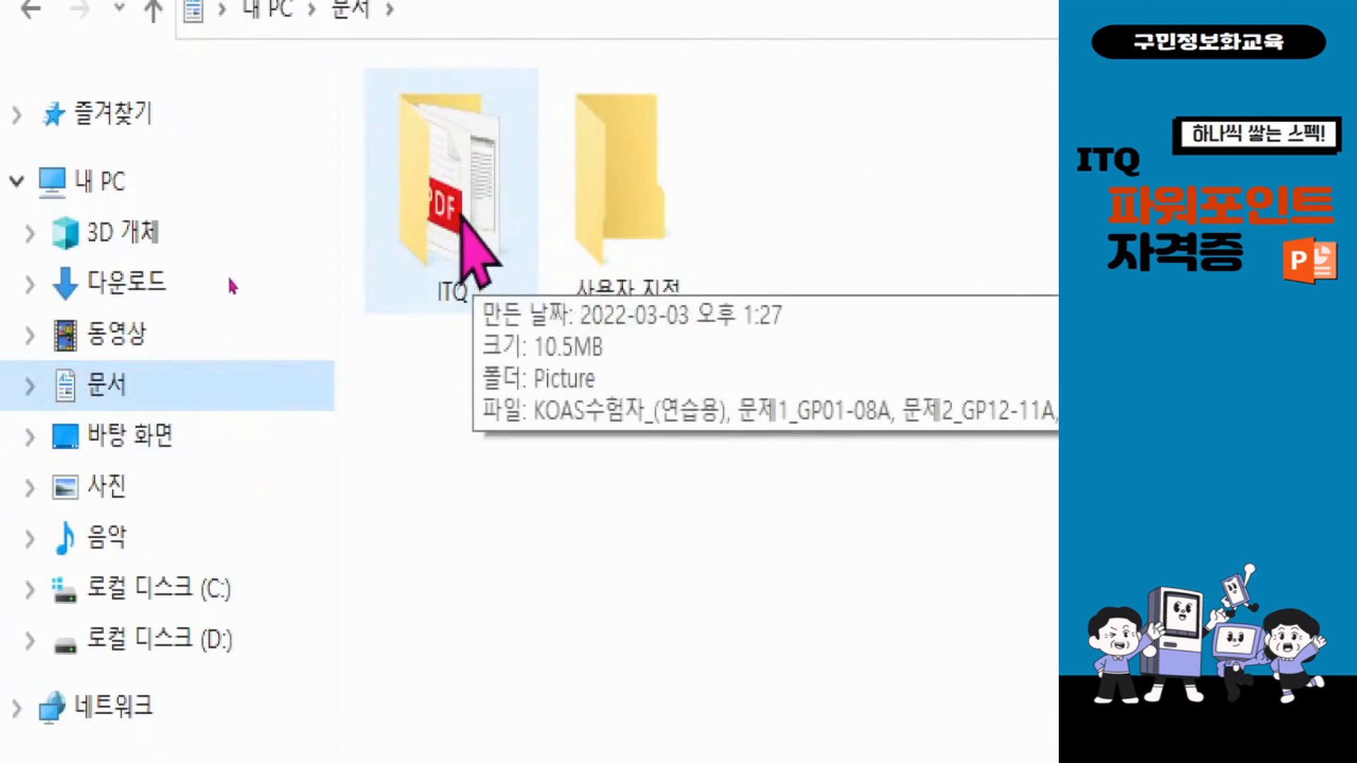
pyautogui.doubleClick(461, 221)
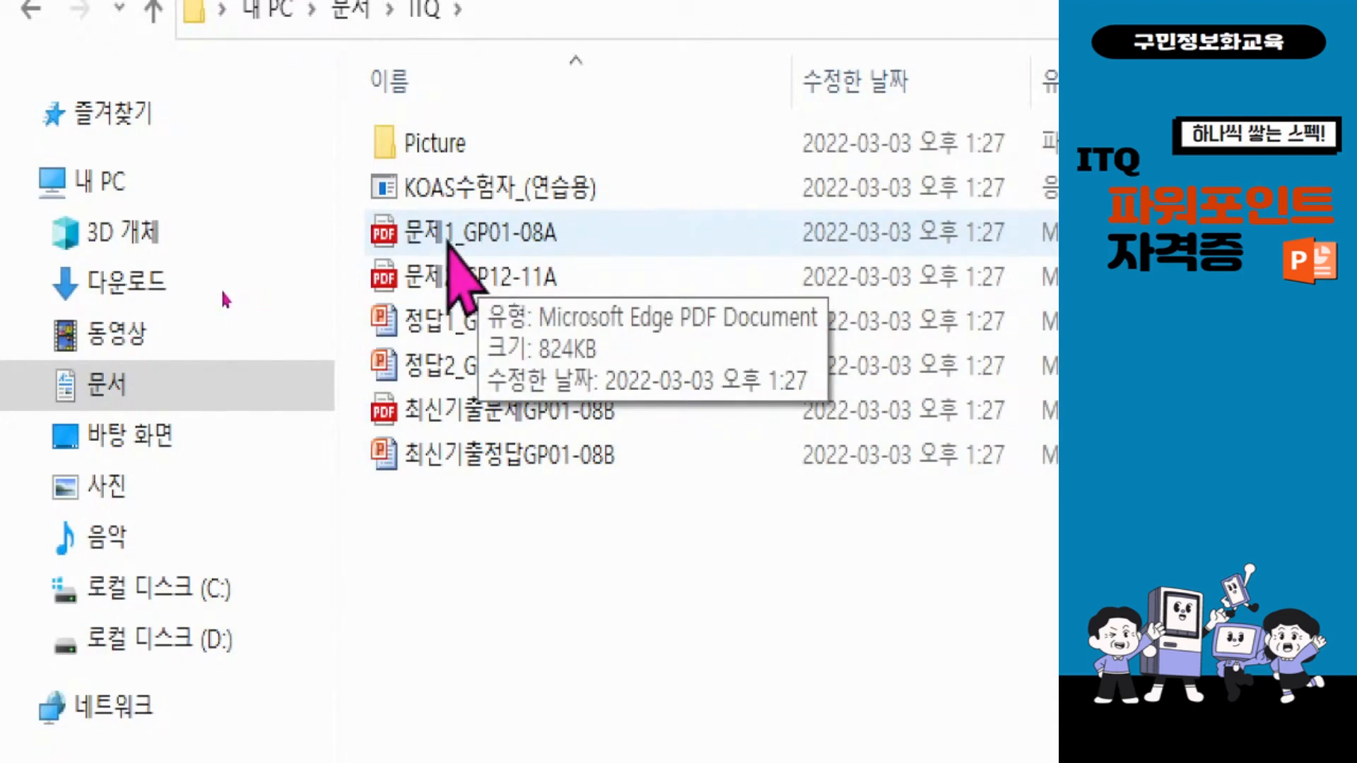
pyautogui.doubleClick(448, 240)
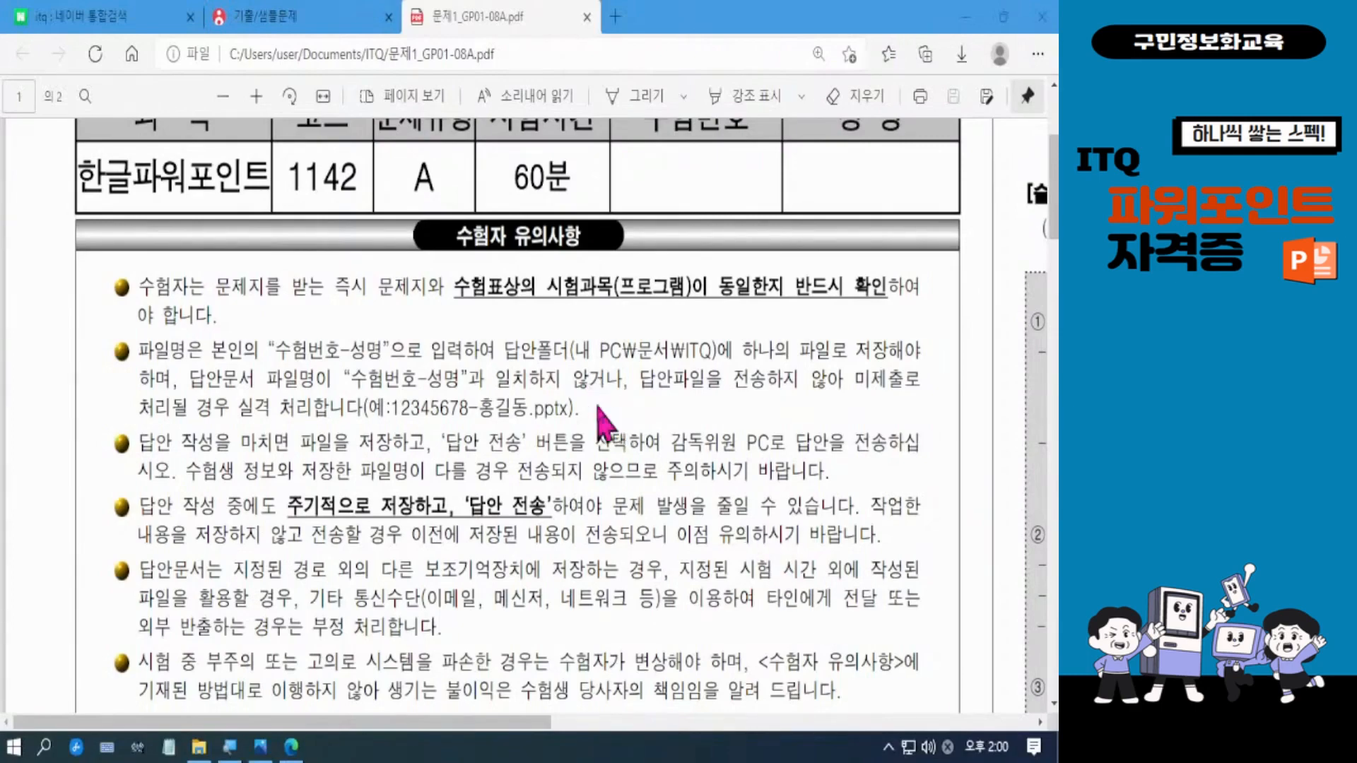
# Step: Examine the exam paper's candidate notes, answer-writing guidelines and 전체구성 section, highlighting the slide size and order requirement
pyautogui.scroll(-10, 601, 428)
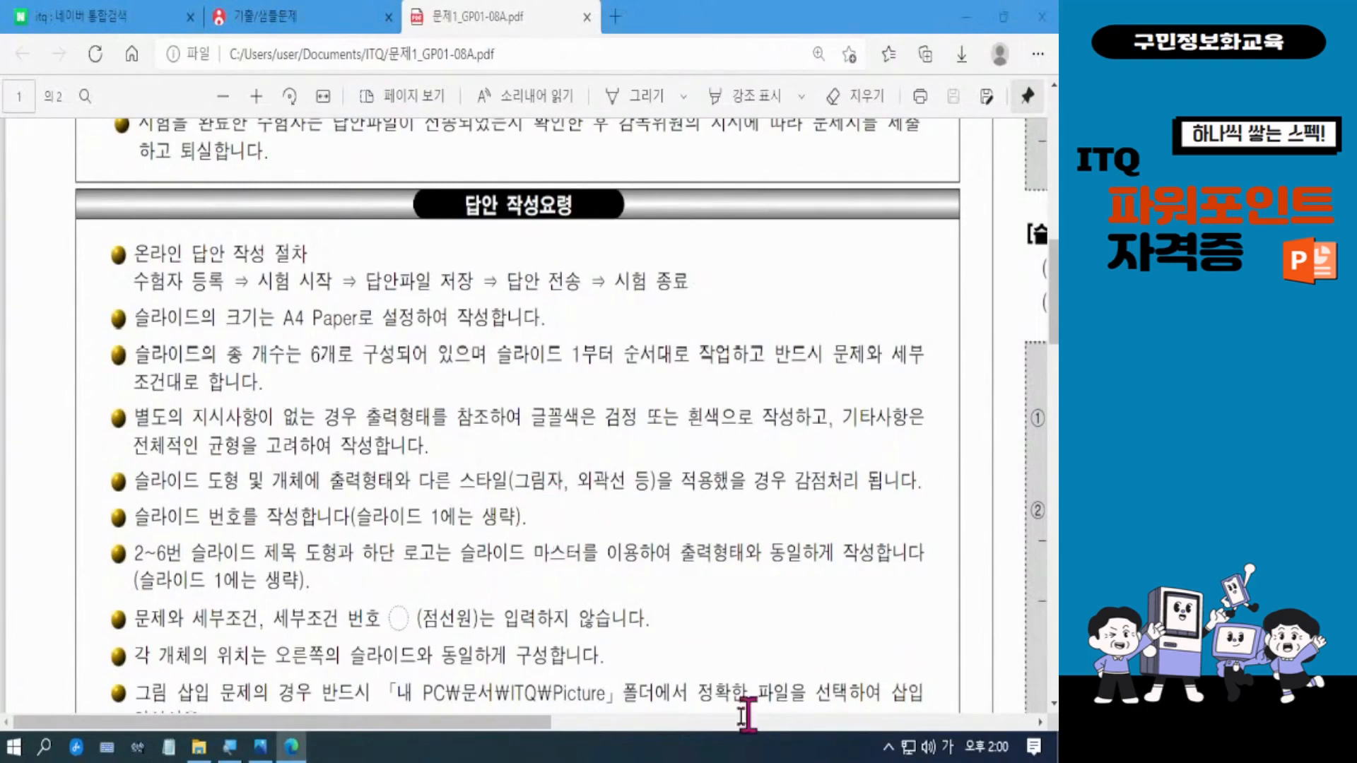
pyautogui.moveTo(534, 728); pyautogui.dragTo(947, 735)
pyautogui.scroll(6, 846, 410)
pyautogui.scroll(5, 846, 410)
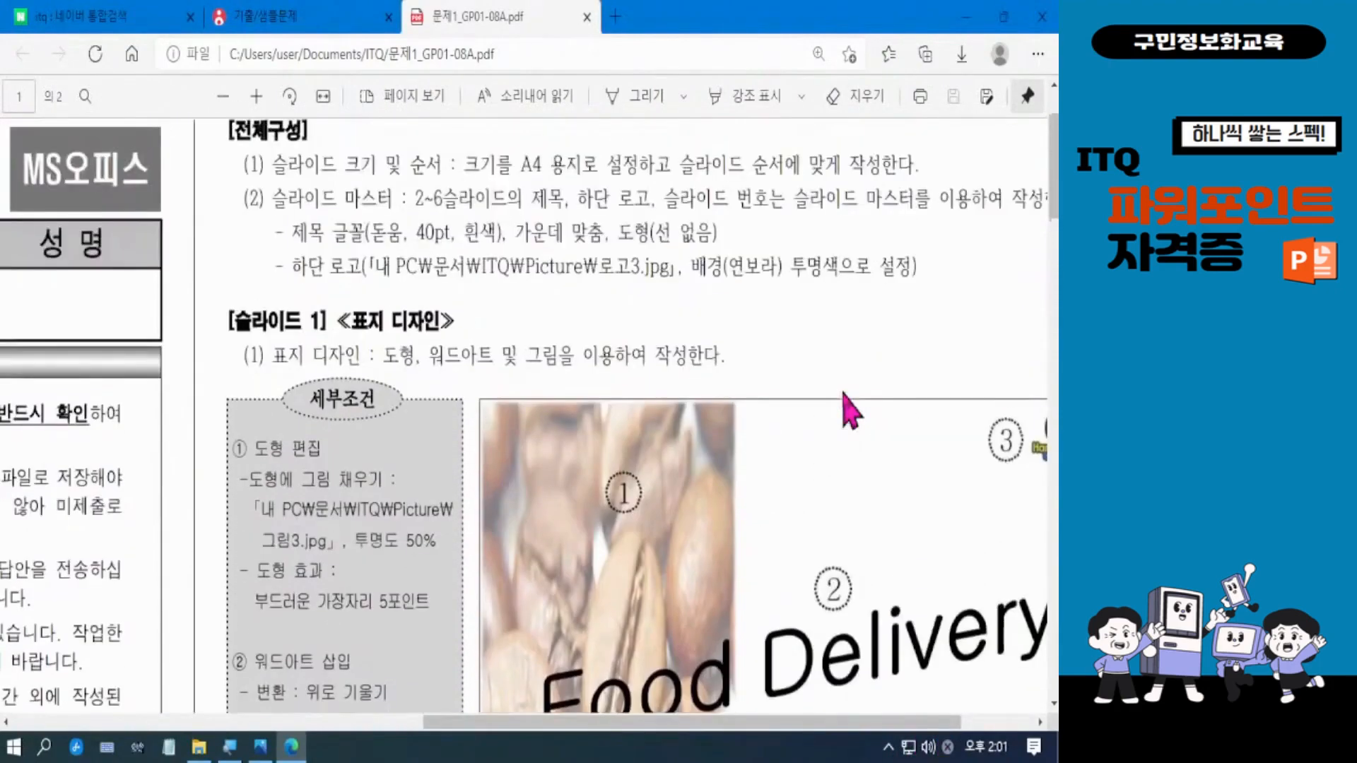
pyautogui.moveTo(833, 719); pyautogui.dragTo(916, 732)
pyautogui.scroll(-2, 739, 462)
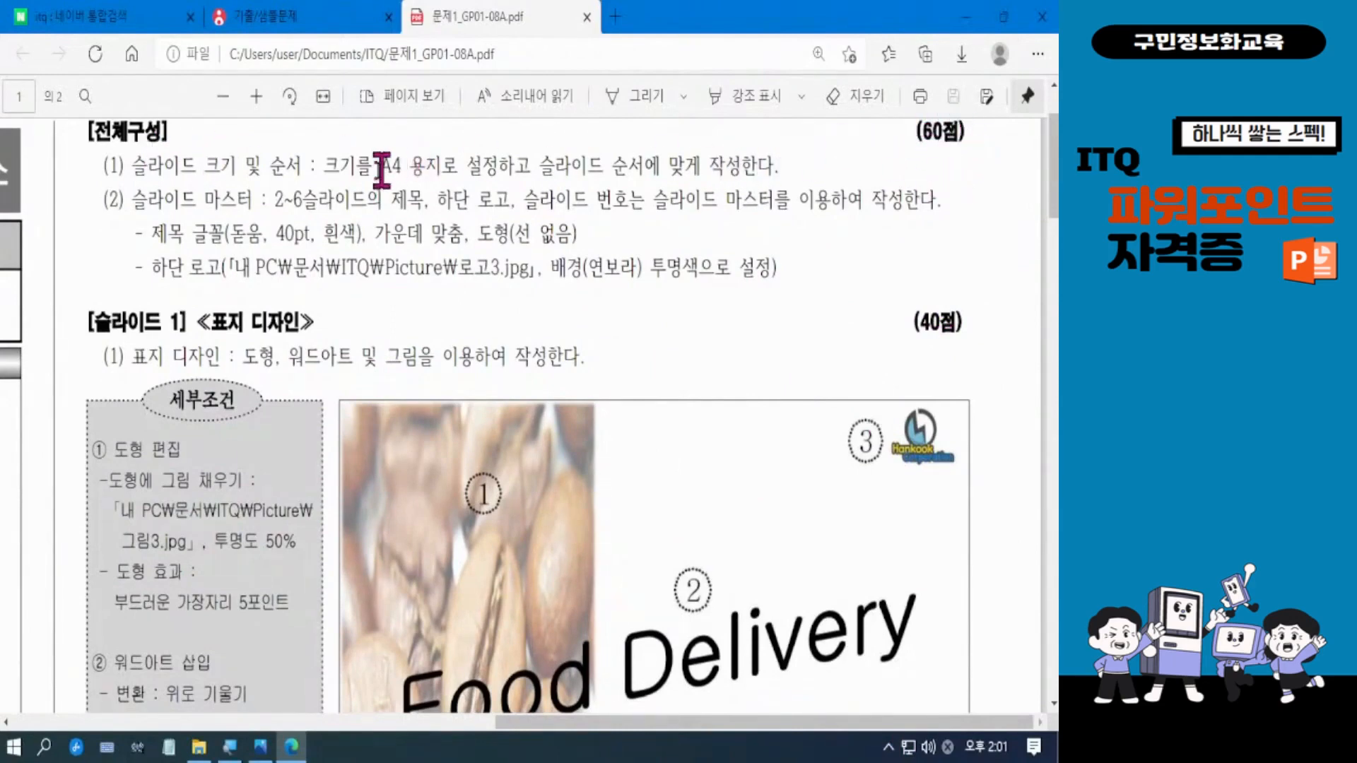
pyautogui.moveTo(134, 165); pyautogui.dragTo(766, 166)
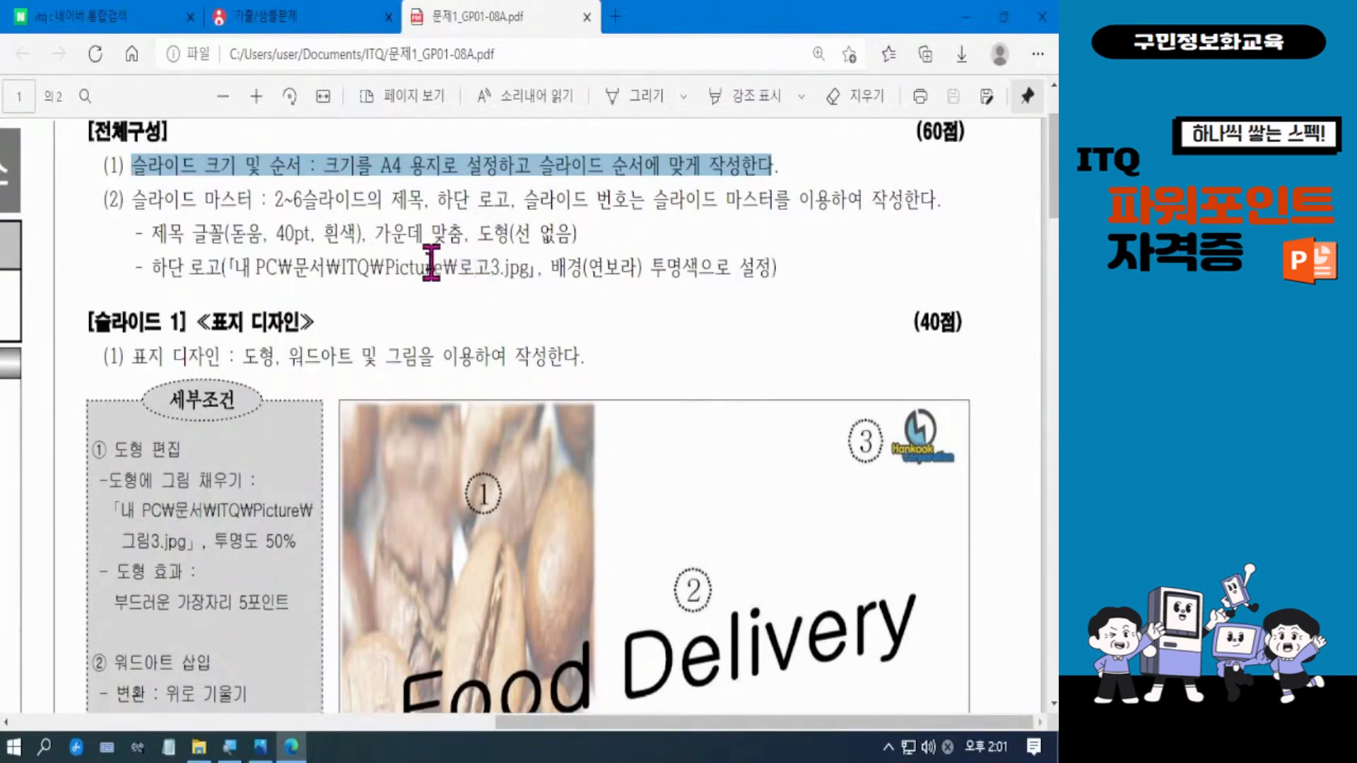
# Step: Examine the 슬라이드 1 표지 디자인 section, covering its shape editing, WordArt and picture requirements
pyautogui.scroll(-2, 434, 351)
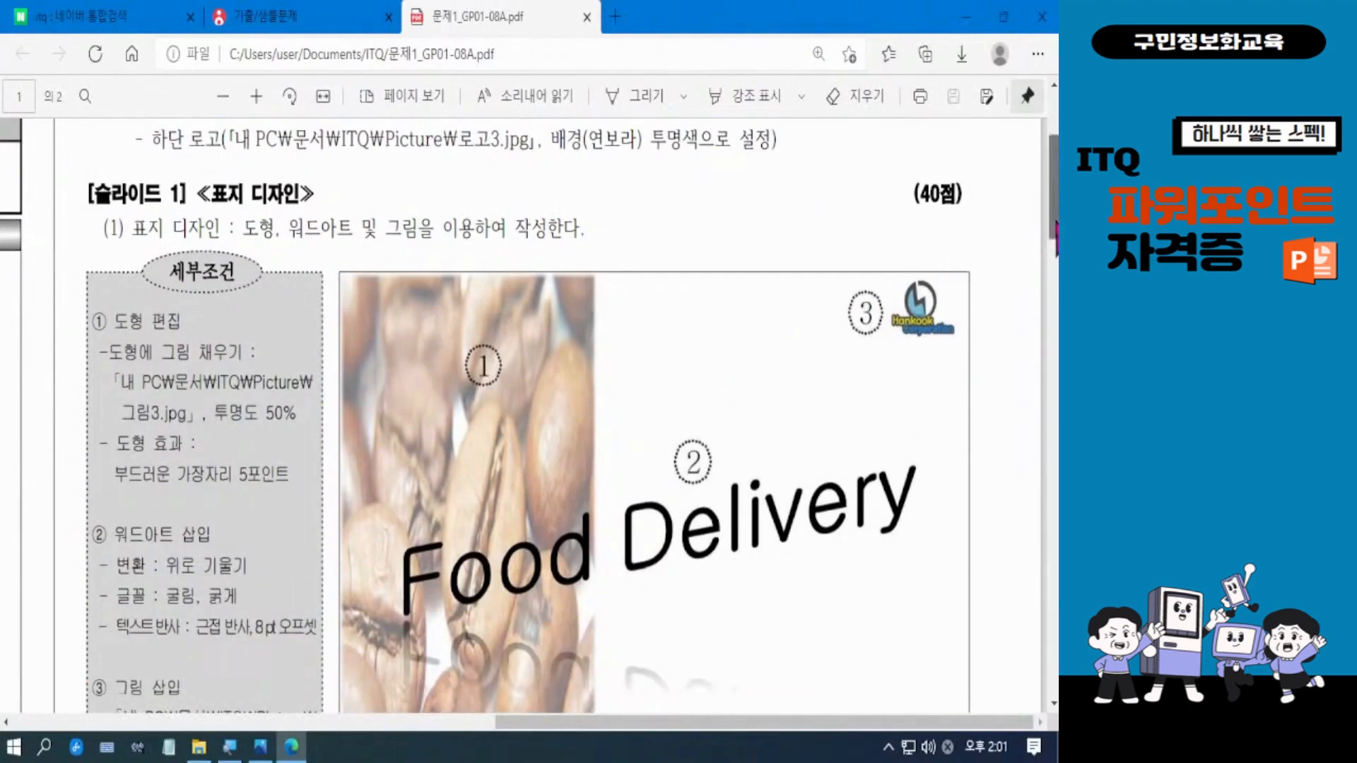
pyautogui.scroll(-1, 1018, 244)
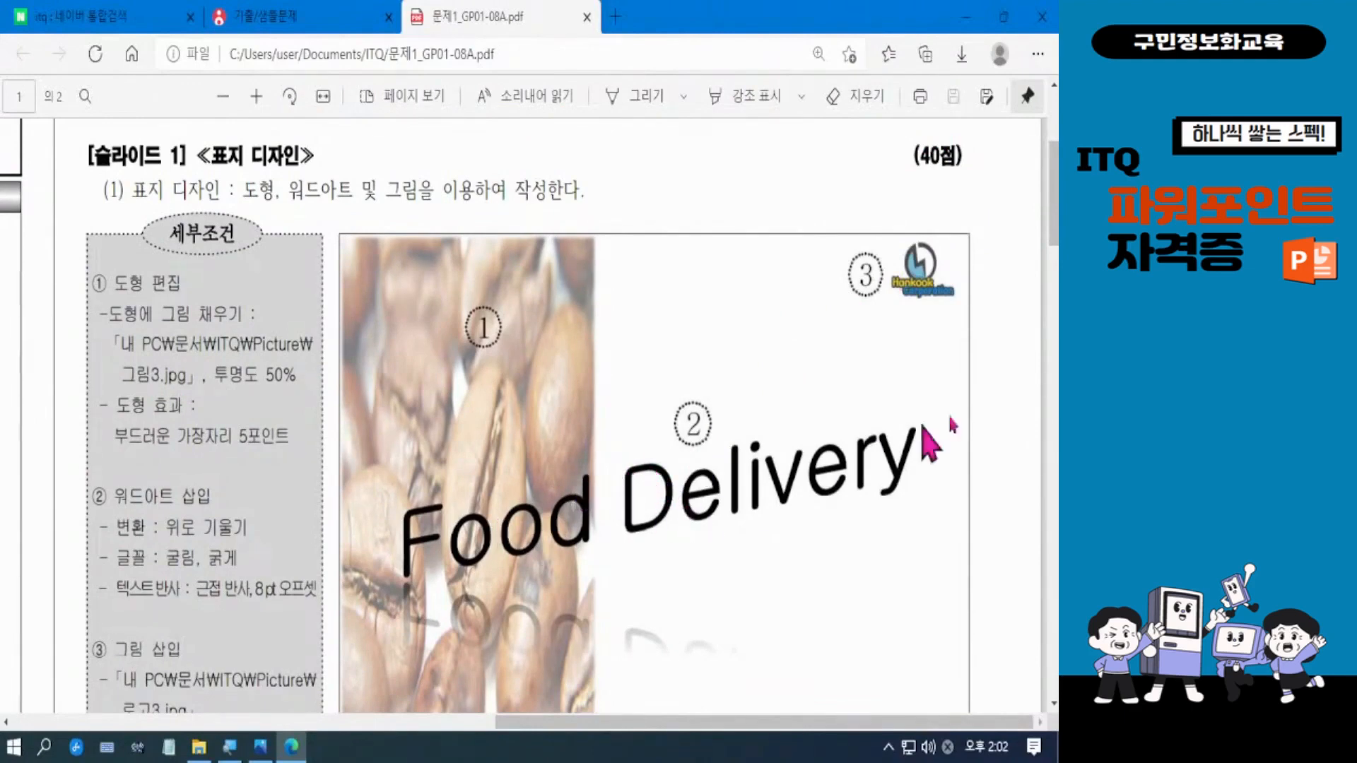
pyautogui.scroll(-1, 1053, 198)
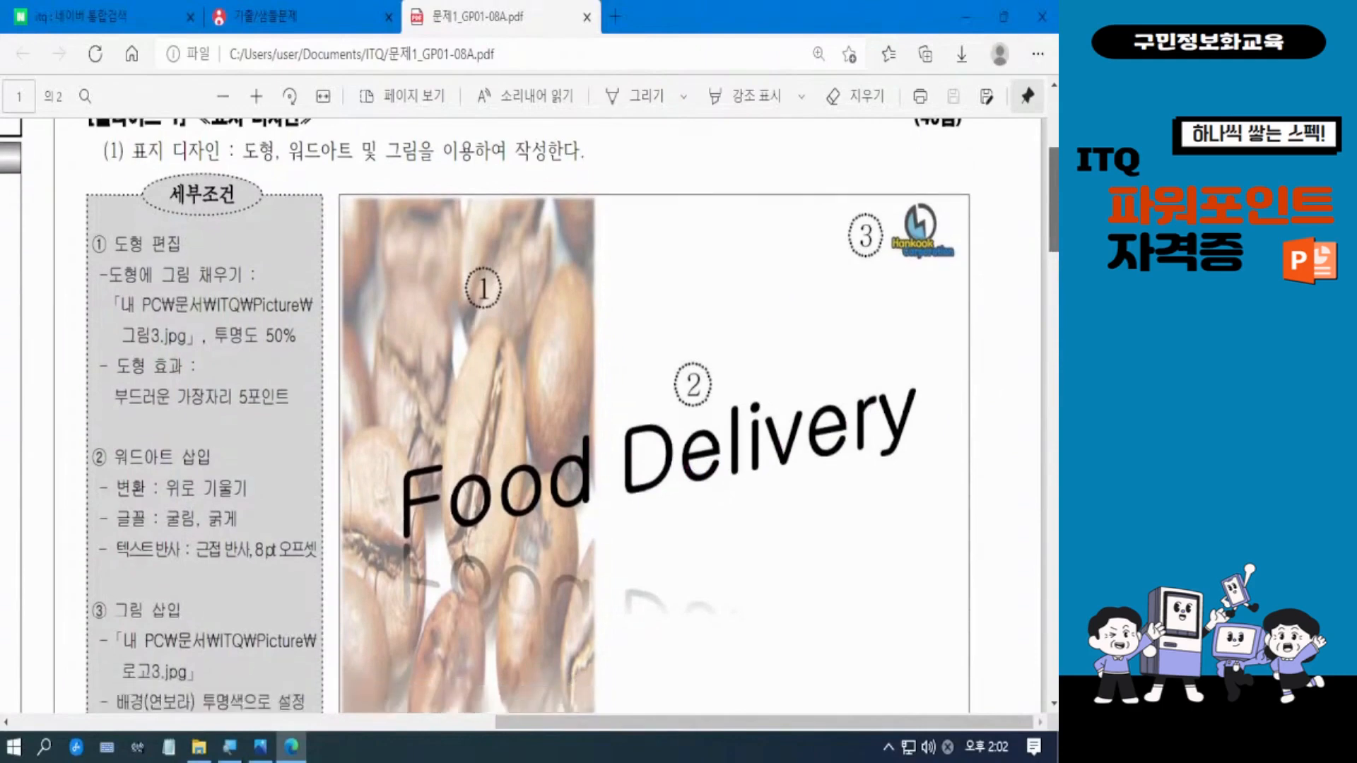
pyautogui.scroll(-2, 1029, 293)
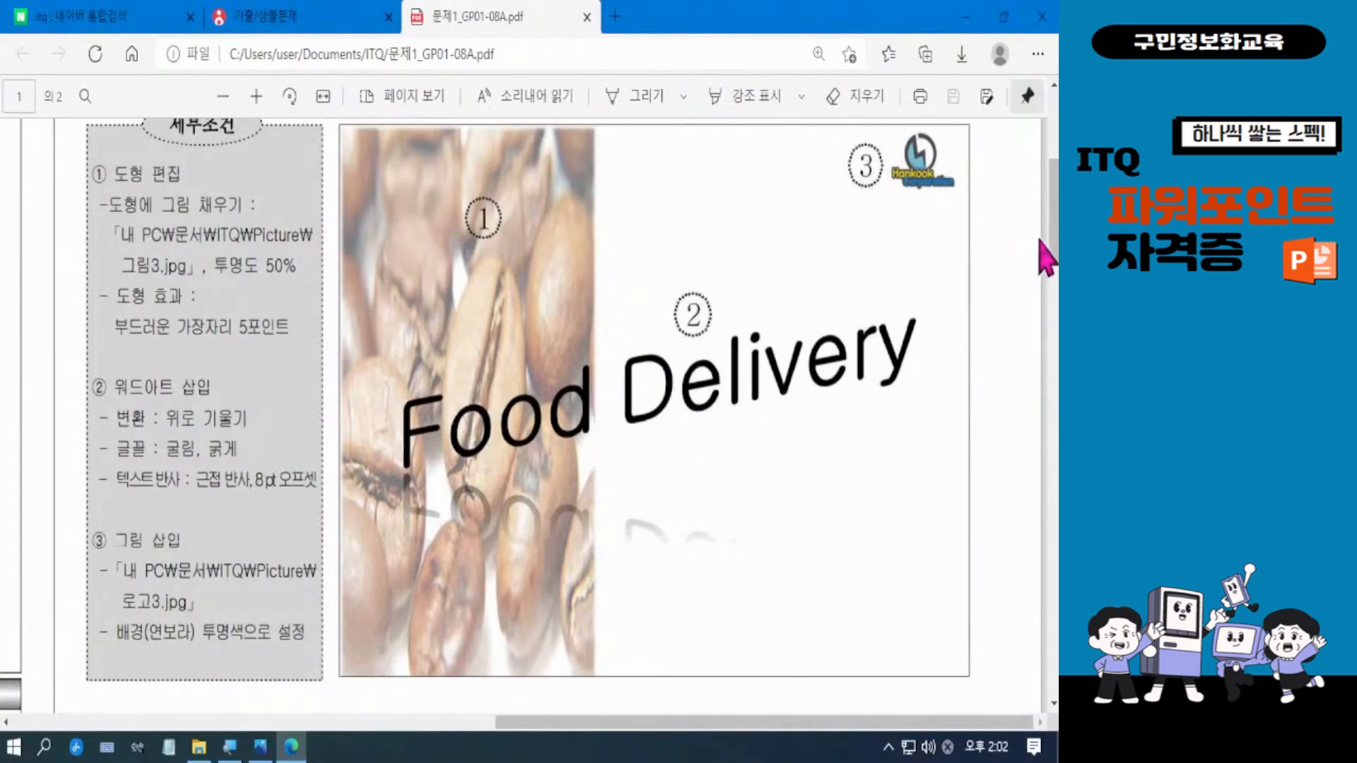
# Step: Examine the 슬라이드 2 목차 슬라이드 requirements for shapes, hyperlink and picture, briefly highlighting the 자르기 기능 condition
pyautogui.scroll(-3, 1049, 272)
pyautogui.moveTo(1052, 277); pyautogui.dragTo(1053, 344)
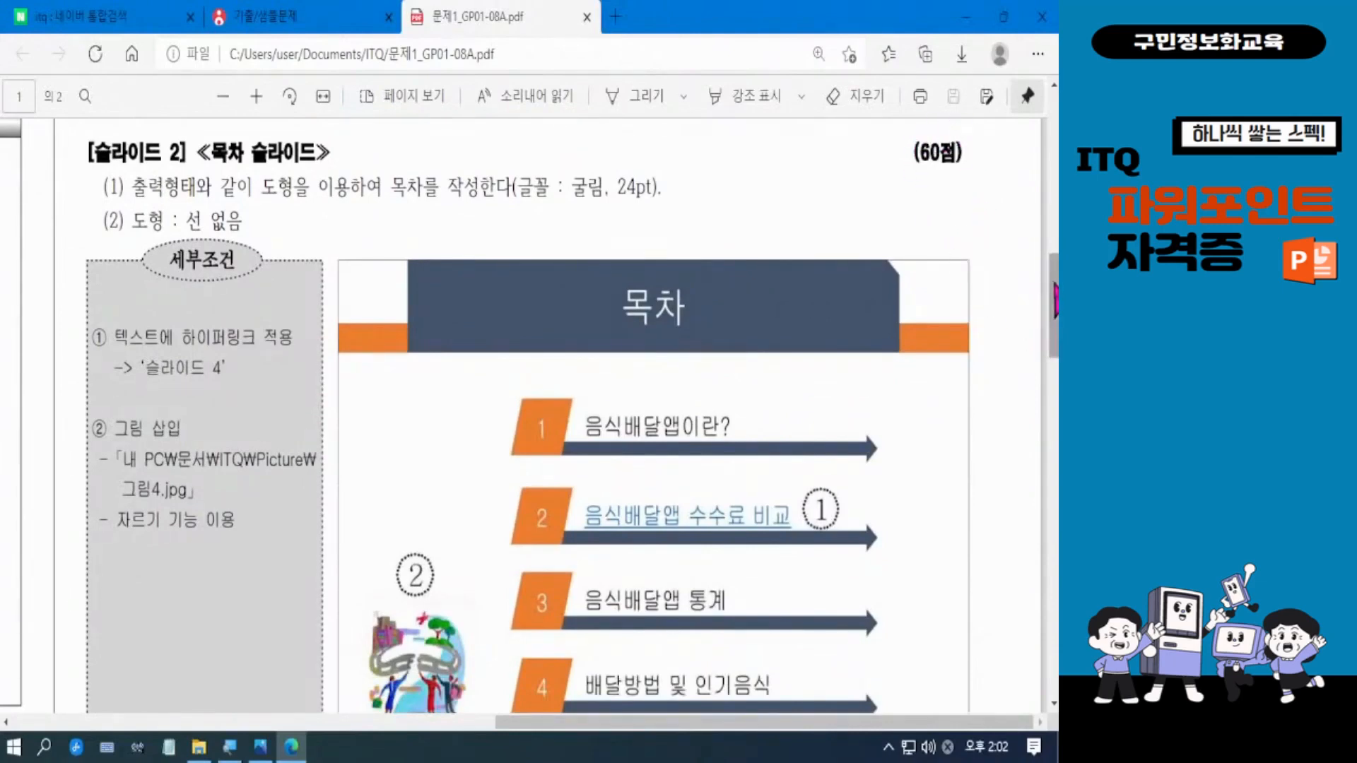
pyautogui.moveTo(1054, 294); pyautogui.dragTo(1055, 297)
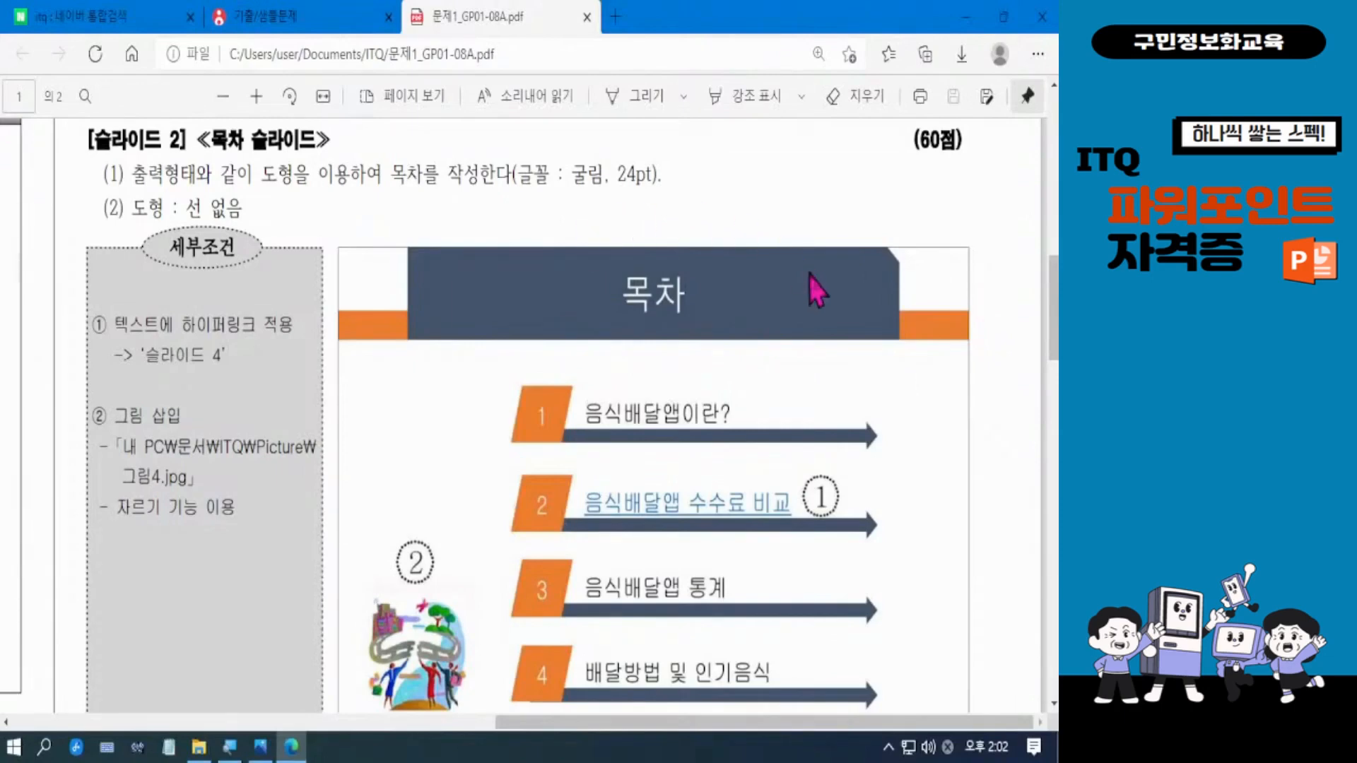
pyautogui.scroll(-2, 1018, 344)
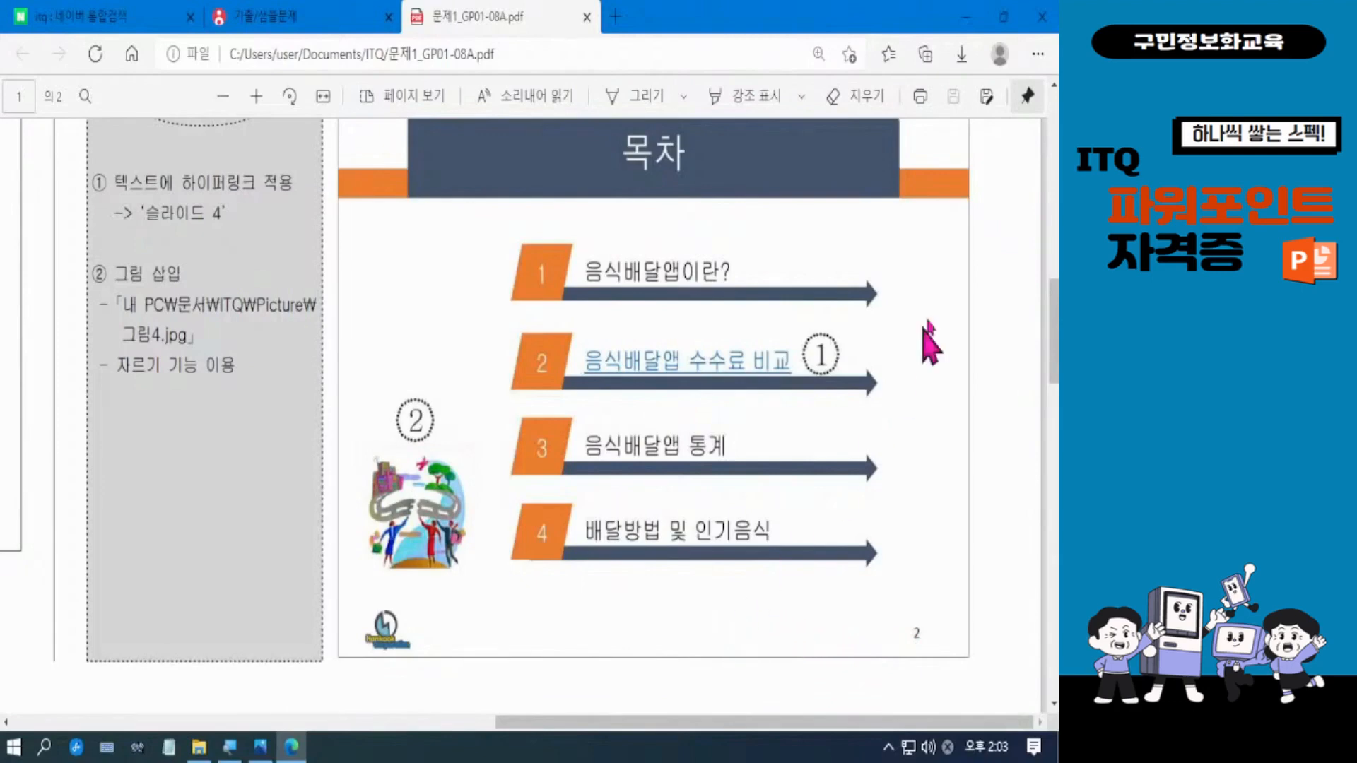
pyautogui.scroll(2, 1053, 339)
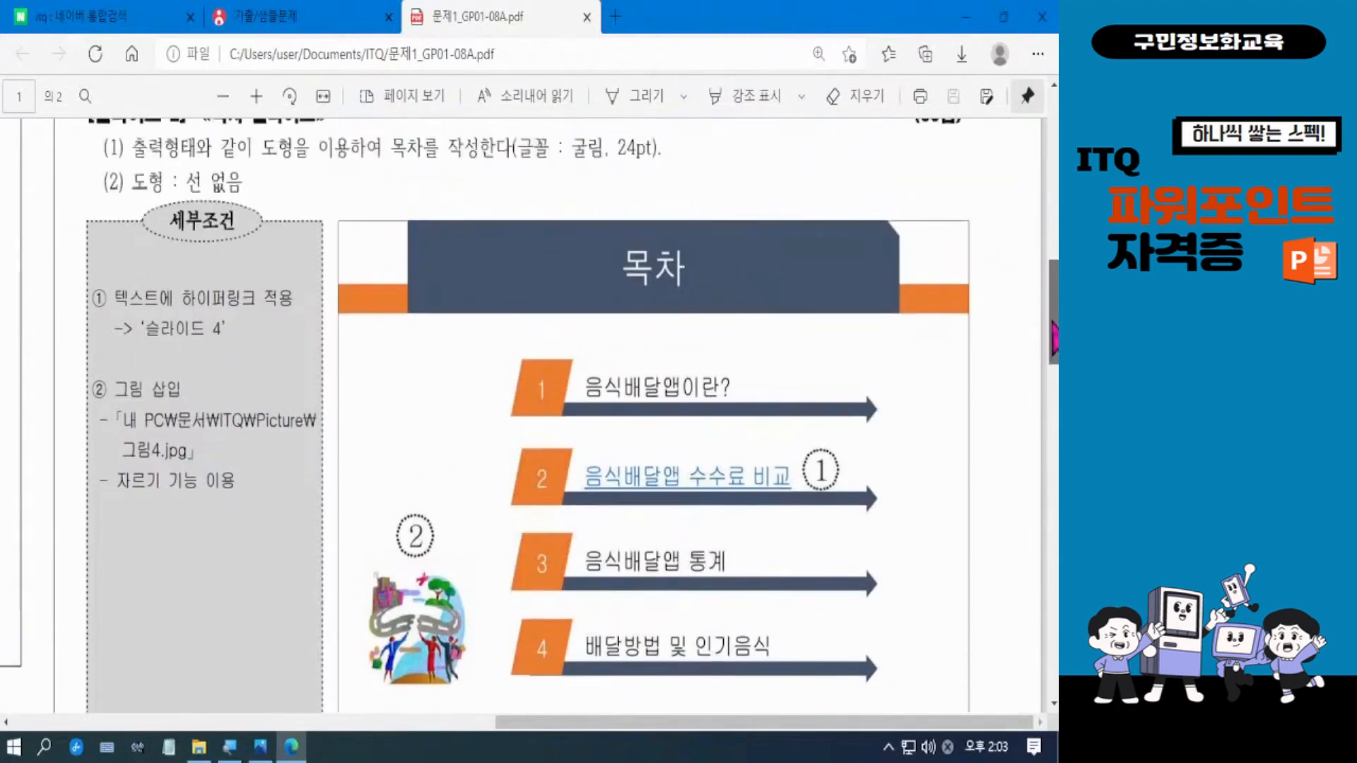
pyautogui.scroll(1, 1053, 339)
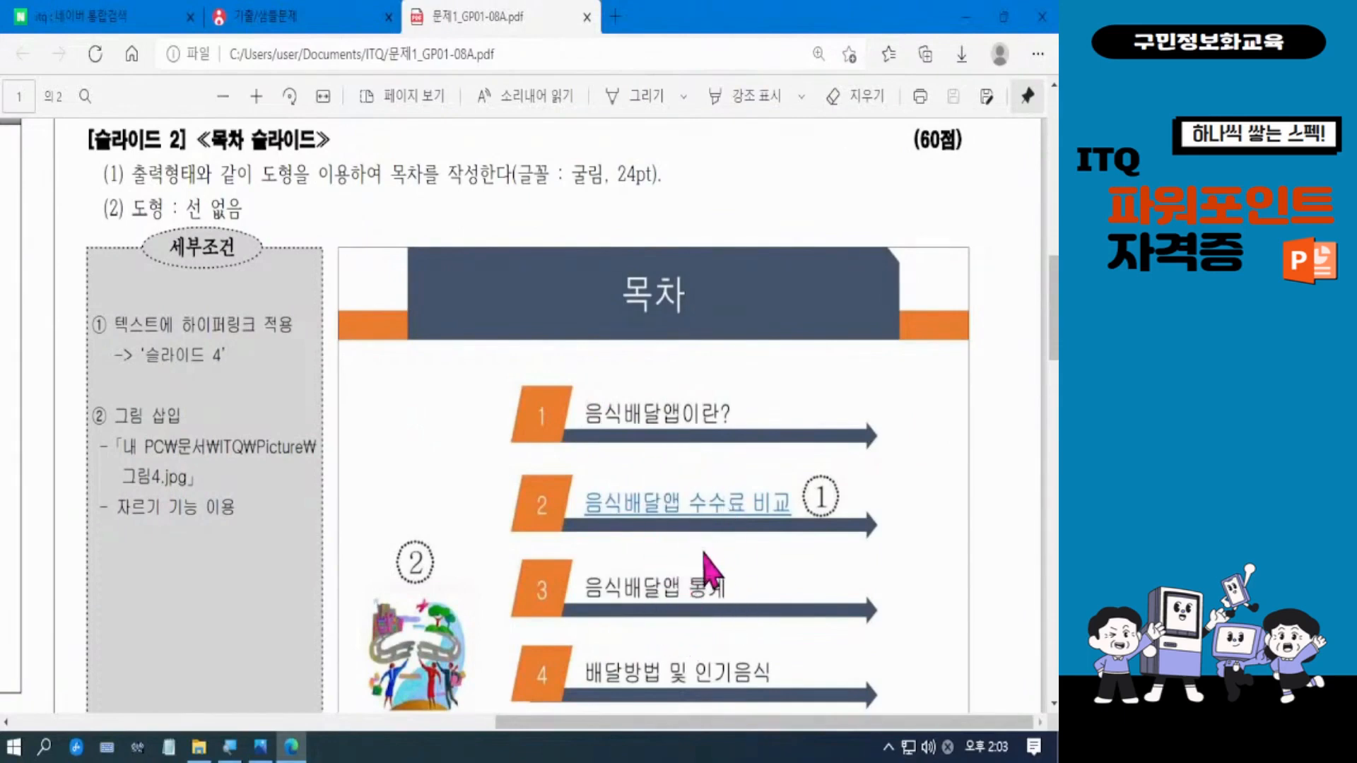
pyautogui.moveTo(1053, 325); pyautogui.dragTo(1053, 352)
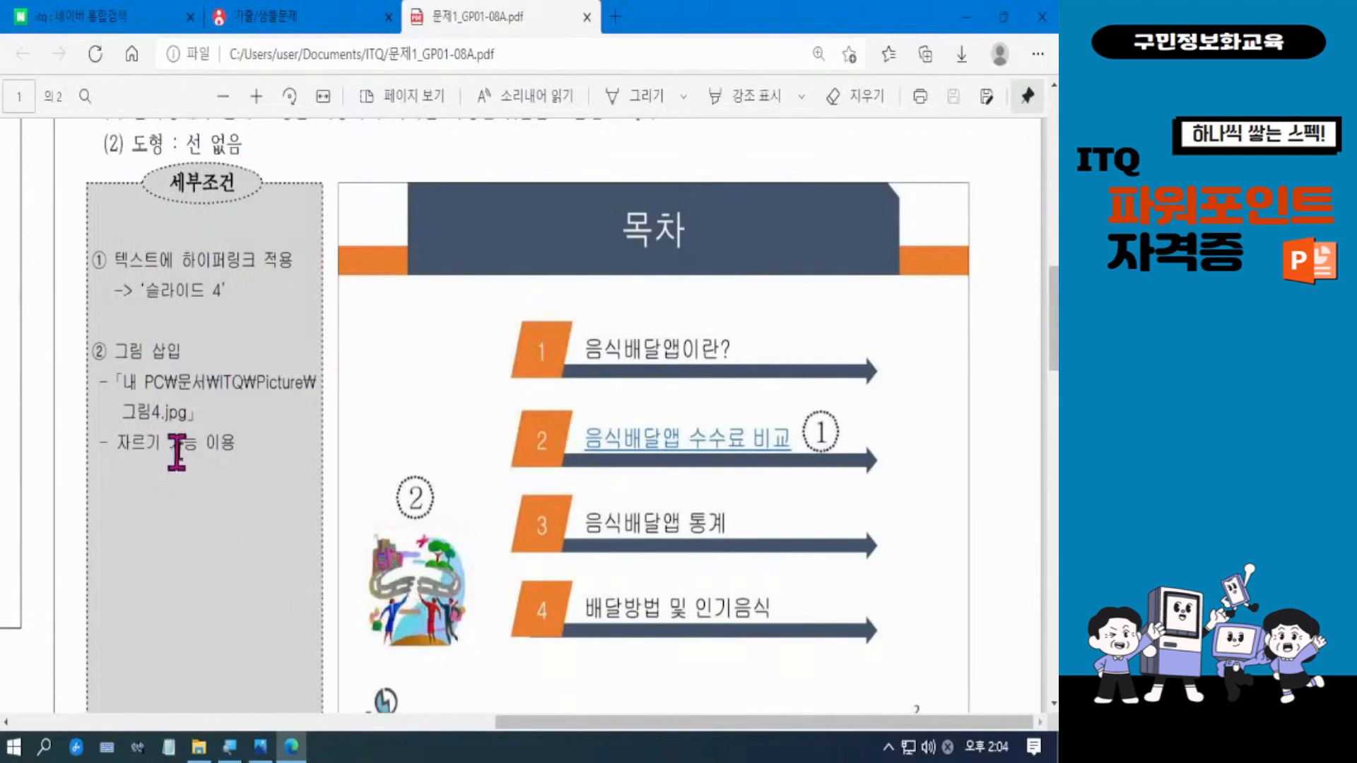
pyautogui.moveTo(106, 444); pyautogui.dragTo(212, 446)
pyautogui.rightClick(212, 446)
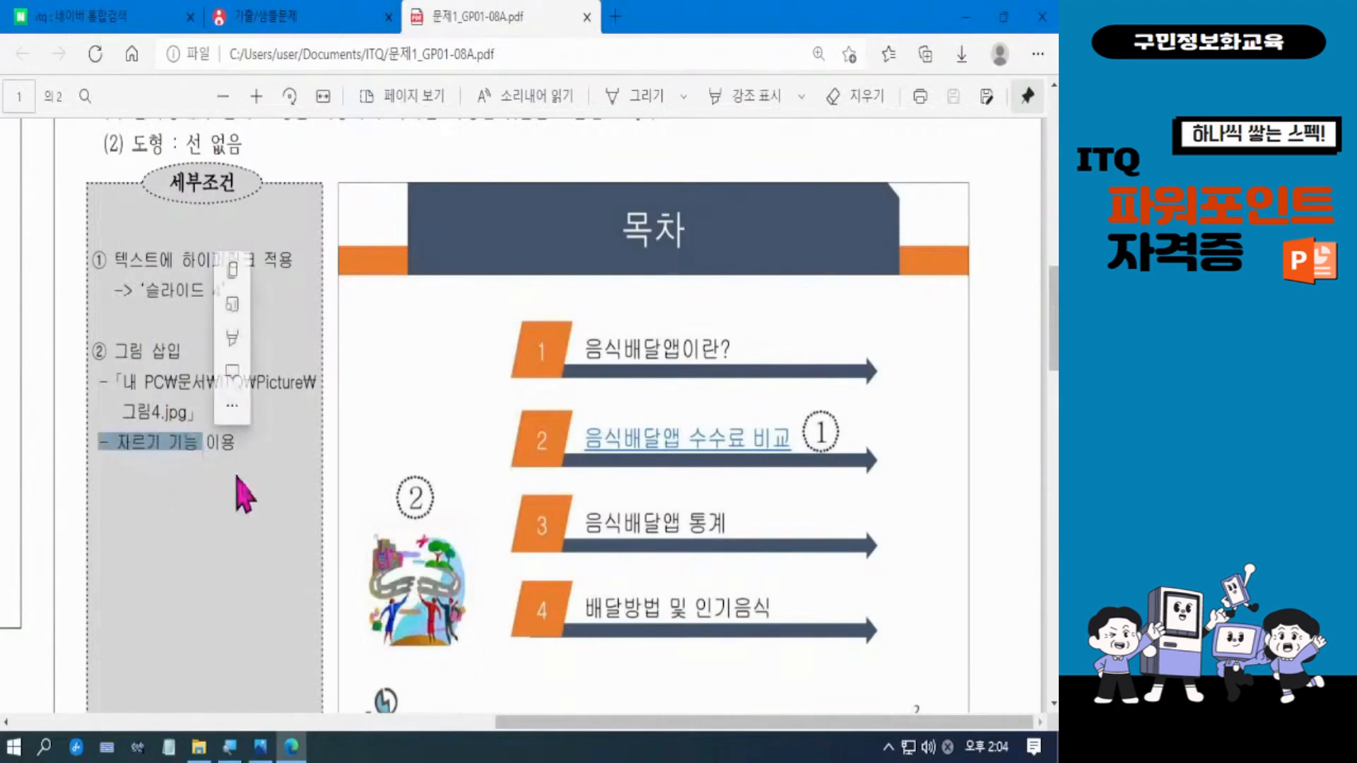
pyautogui.click(628, 439)
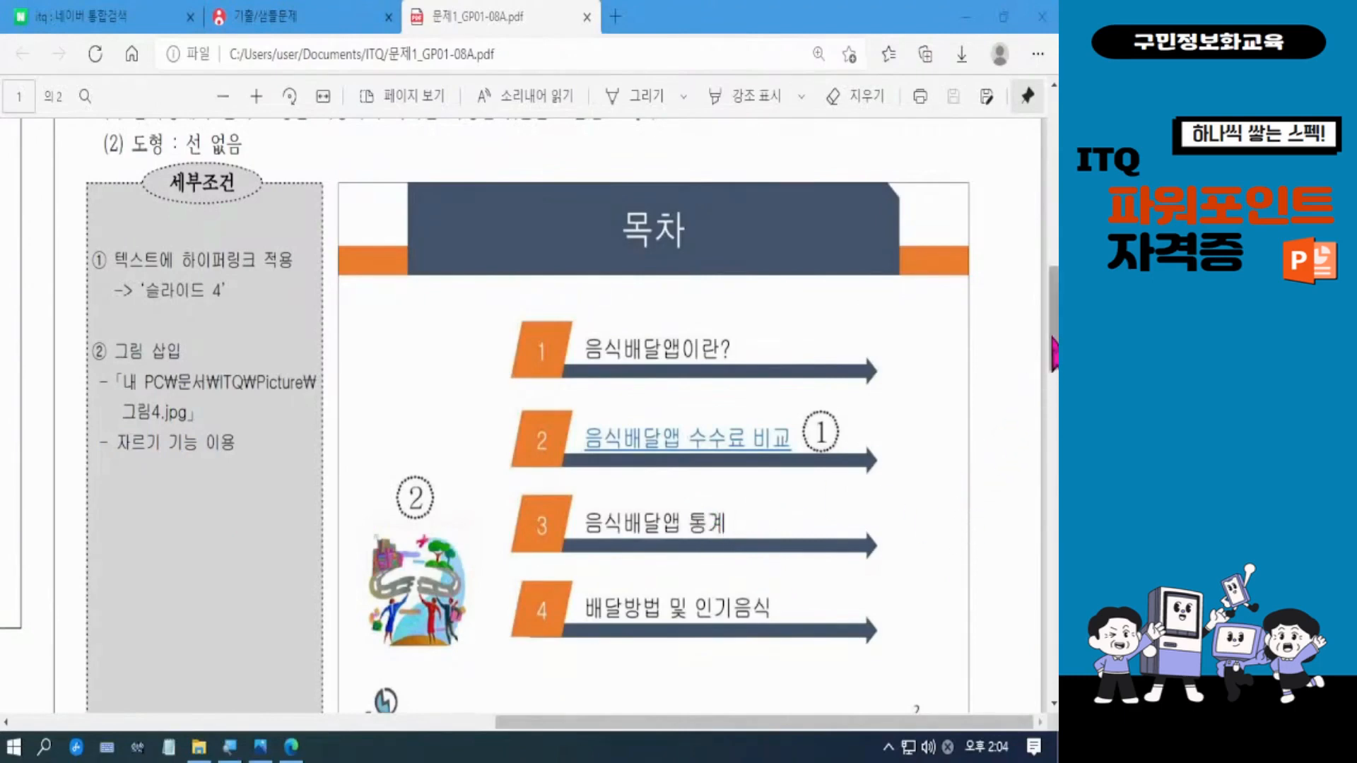
# Step: Examine the 슬라이드 3 텍스트/동영상 슬라이드 section on page 2, comparing its bullet, paragraph and video requirements with the sample slide
pyautogui.moveTo(1055, 350); pyautogui.dragTo(1054, 534)
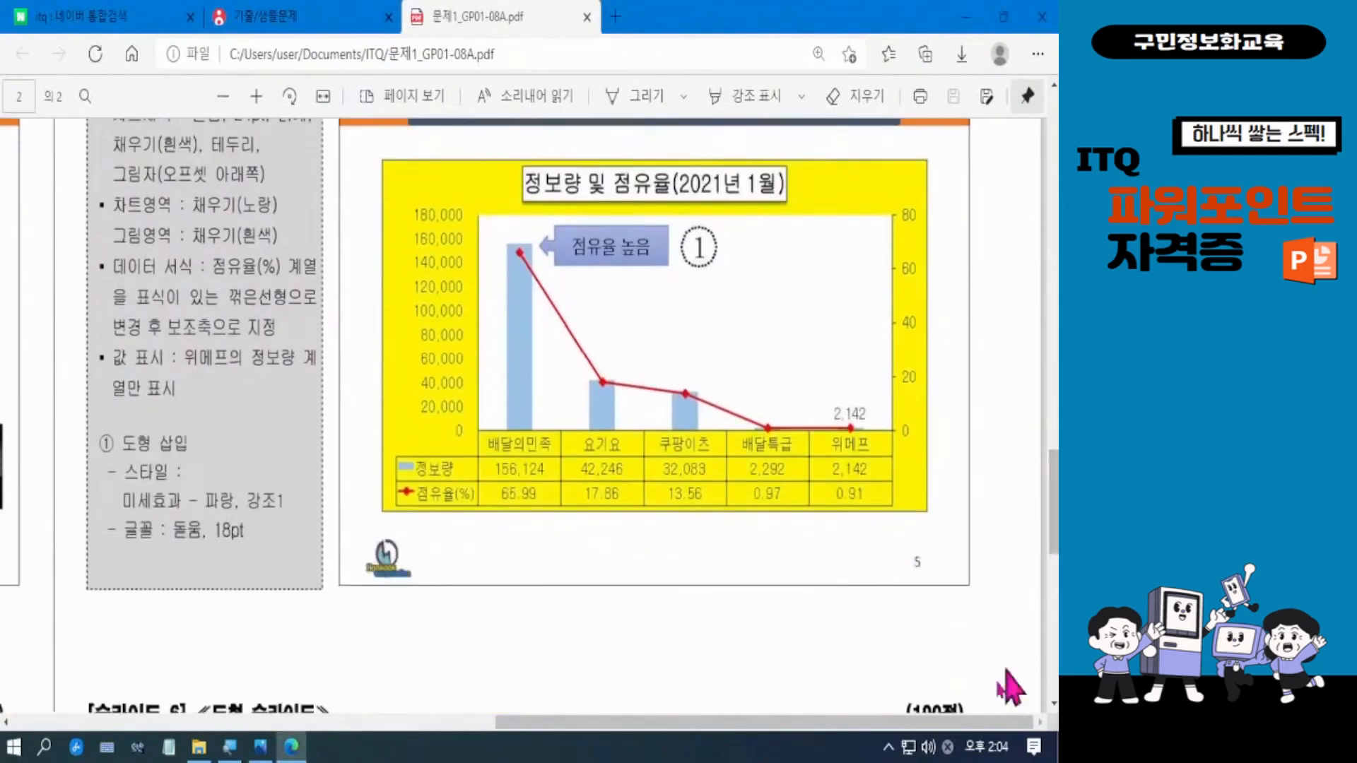
pyautogui.moveTo(930, 746); pyautogui.dragTo(496, 721)
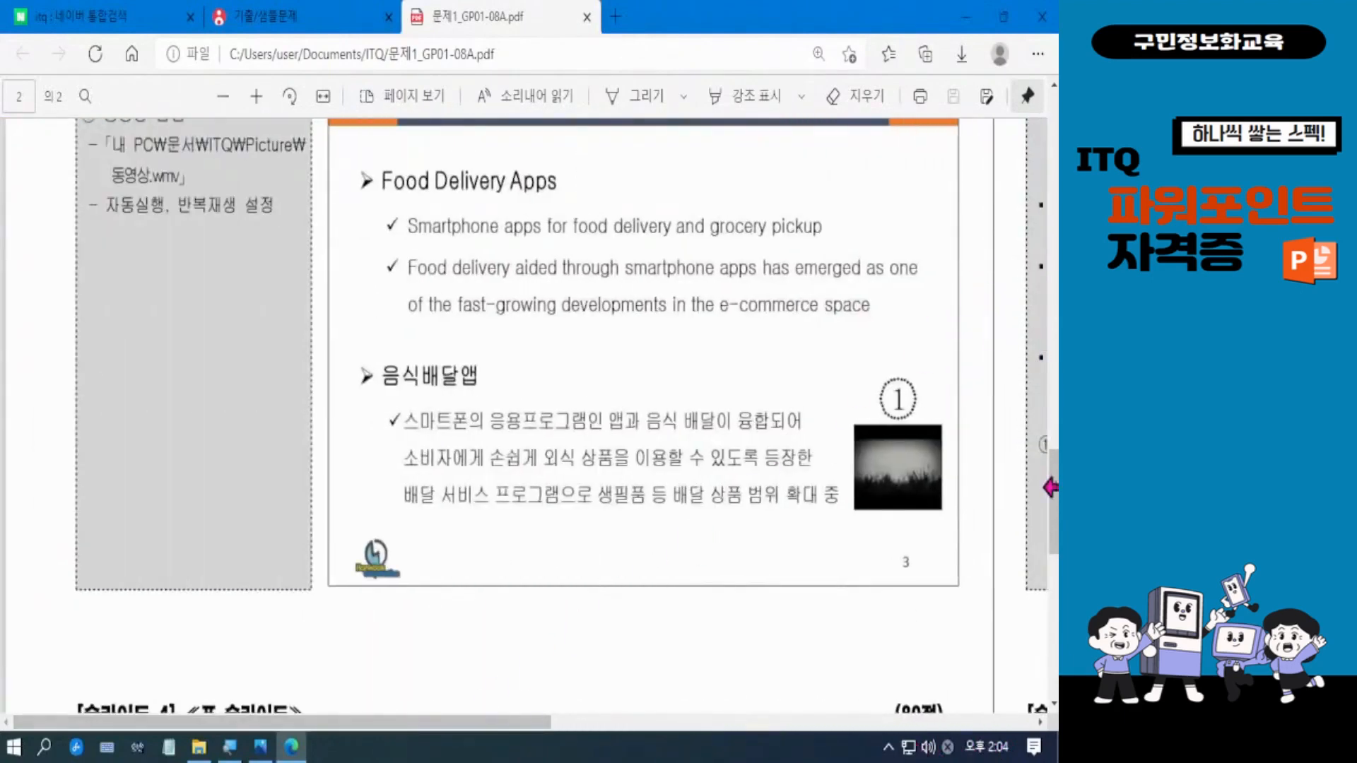
pyautogui.scroll(2, 1051, 487)
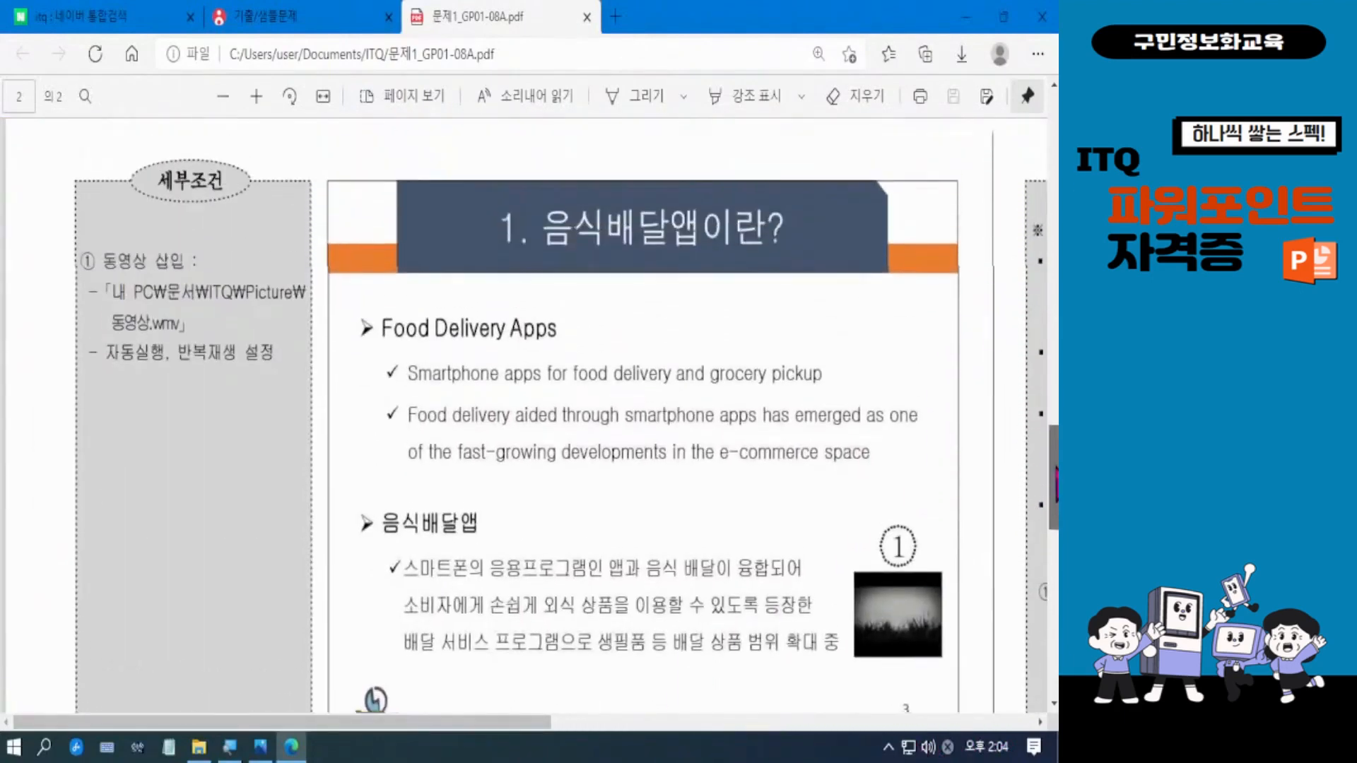
pyautogui.scroll(2, 1054, 483)
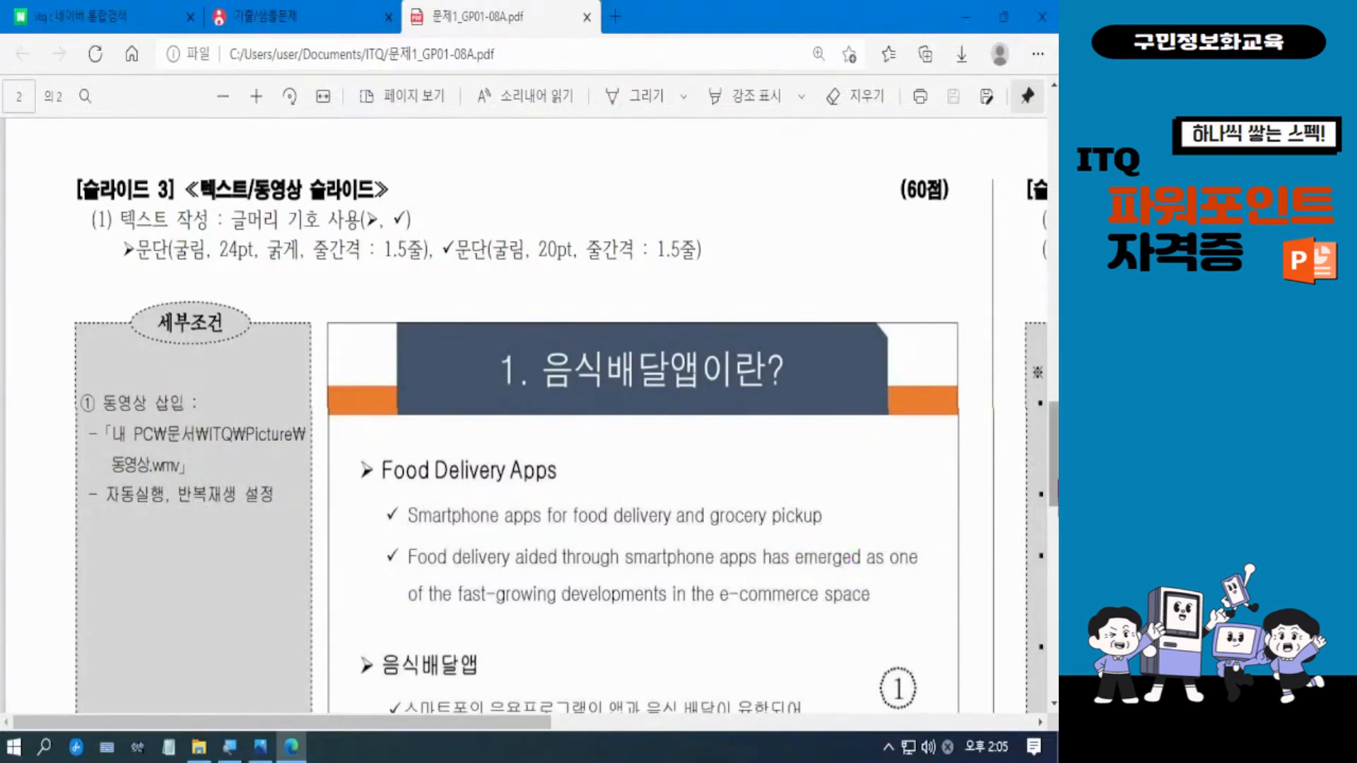
pyautogui.scroll(-3, 612, 396)
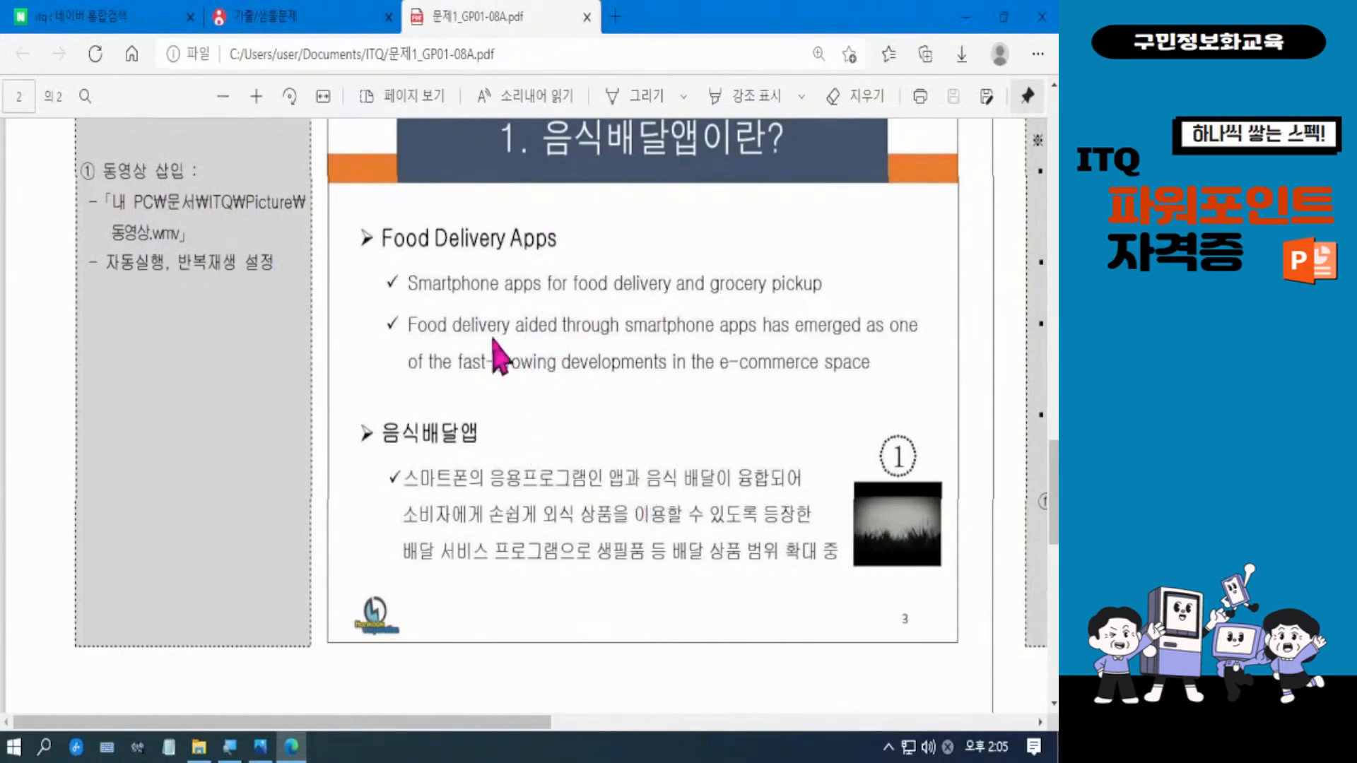
pyautogui.scroll(3, 872, 322)
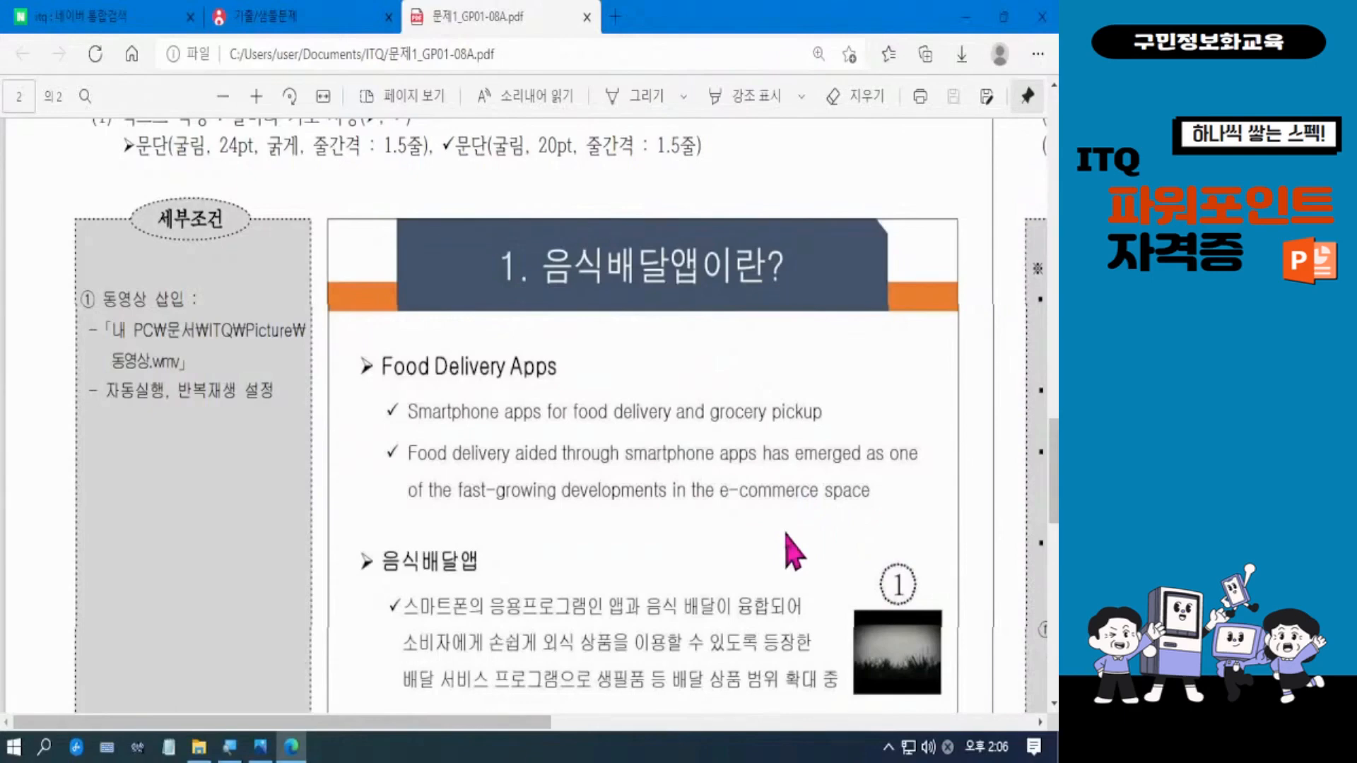
# Step: Examine the 슬라이드 4 표 슬라이드 section, including the font, top and left shape, and table style requirements
pyautogui.scroll(-3, 793, 551)
pyautogui.scroll(-5, 793, 551)
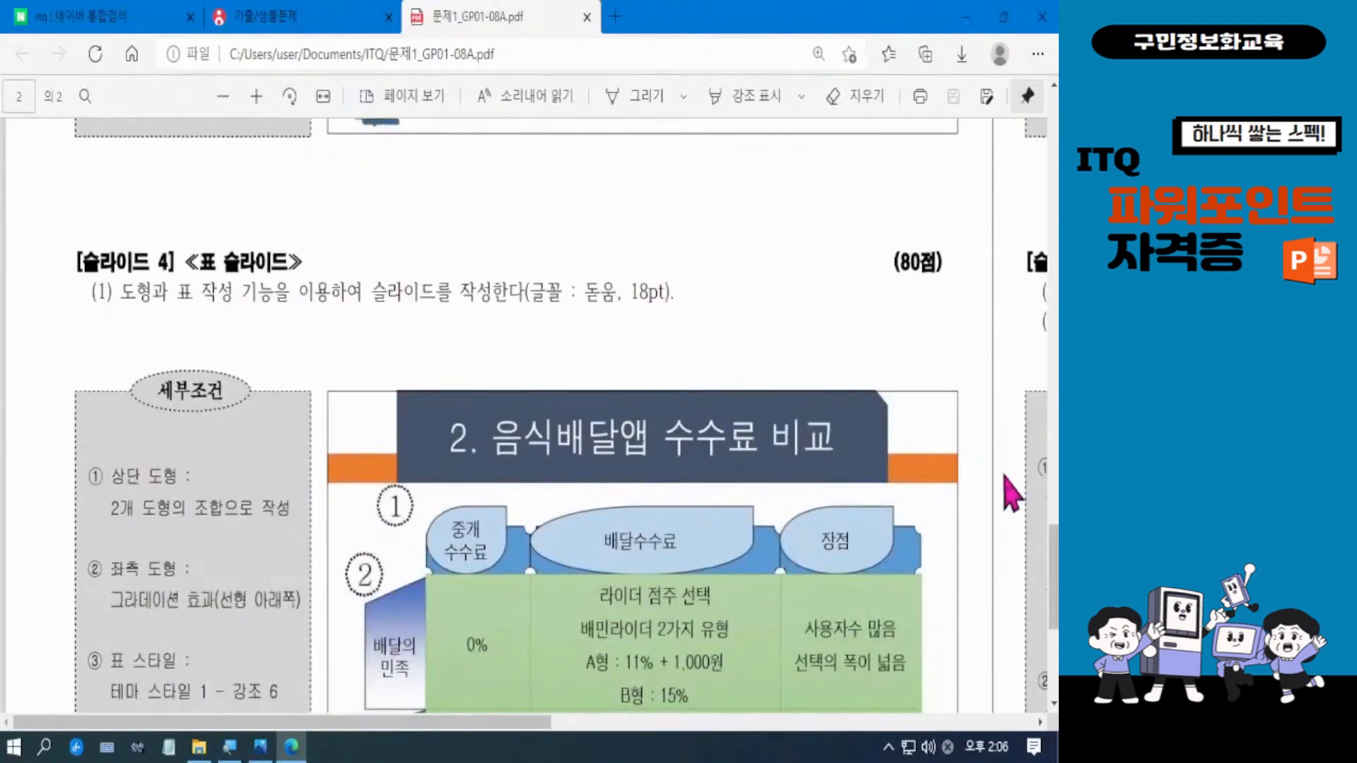
pyautogui.scroll(-1, 1035, 569)
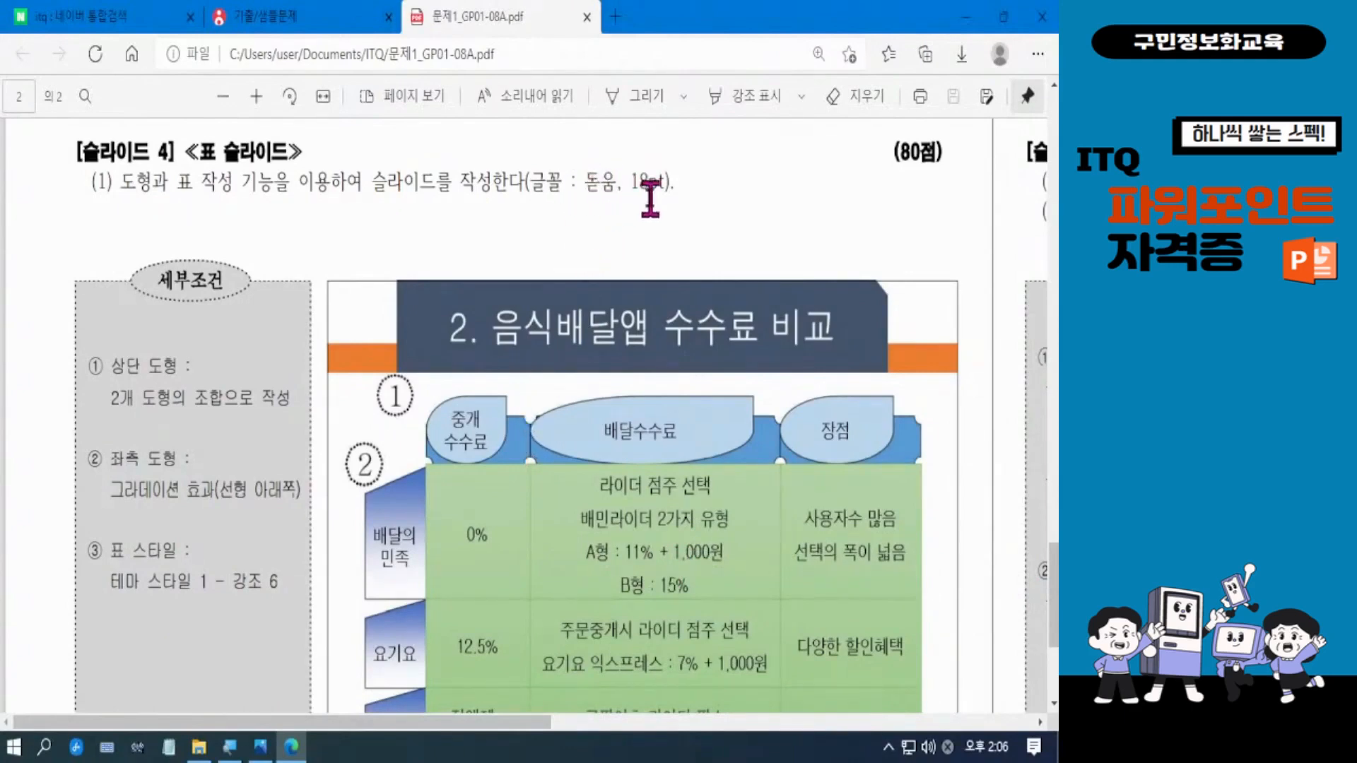
pyautogui.scroll(-2, 1055, 590)
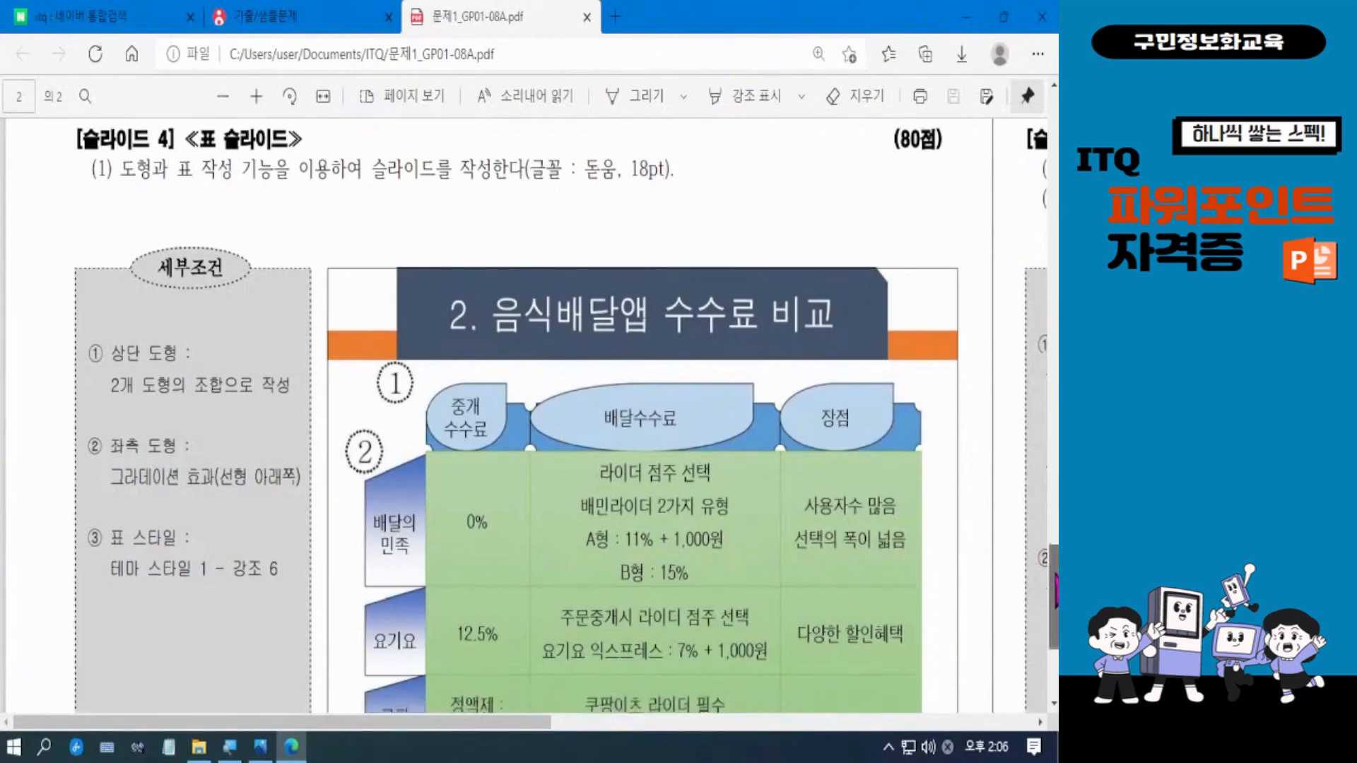
pyautogui.scroll(-2, 1054, 590)
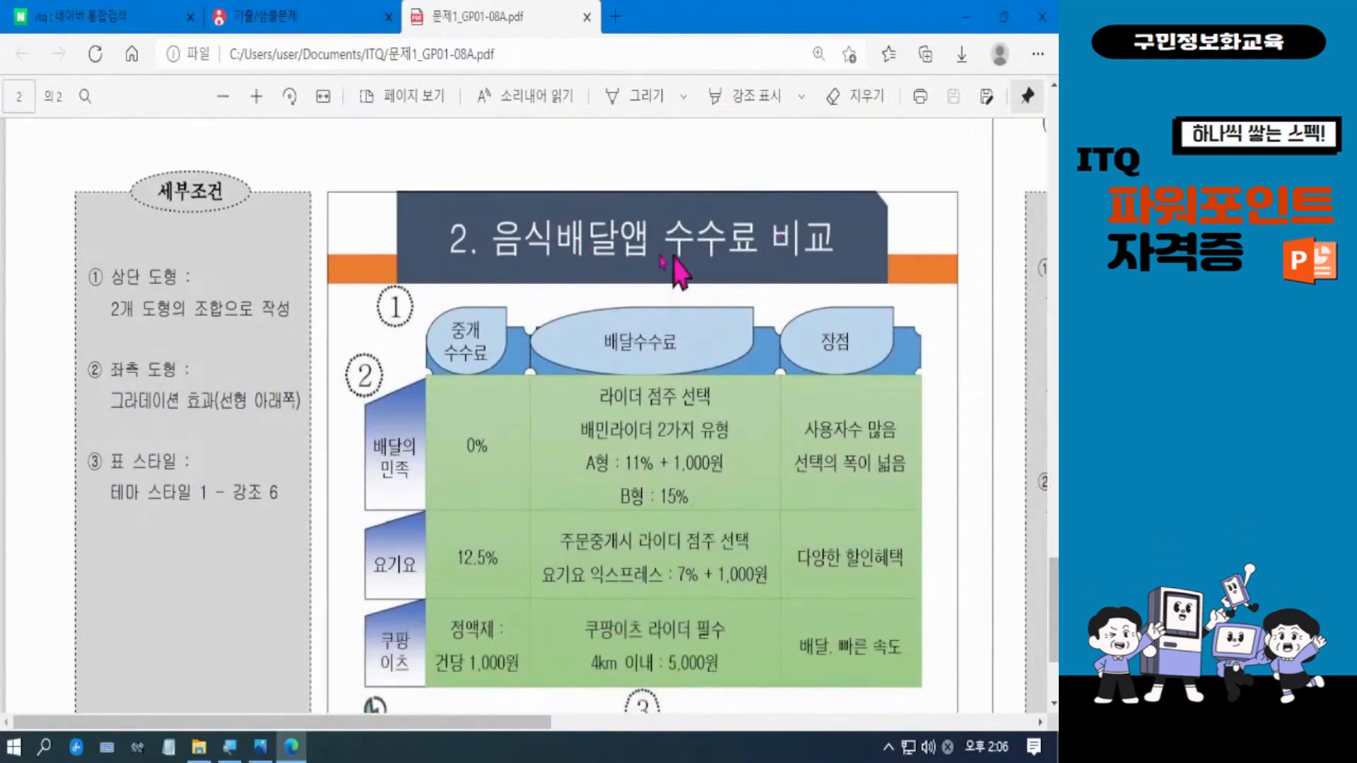
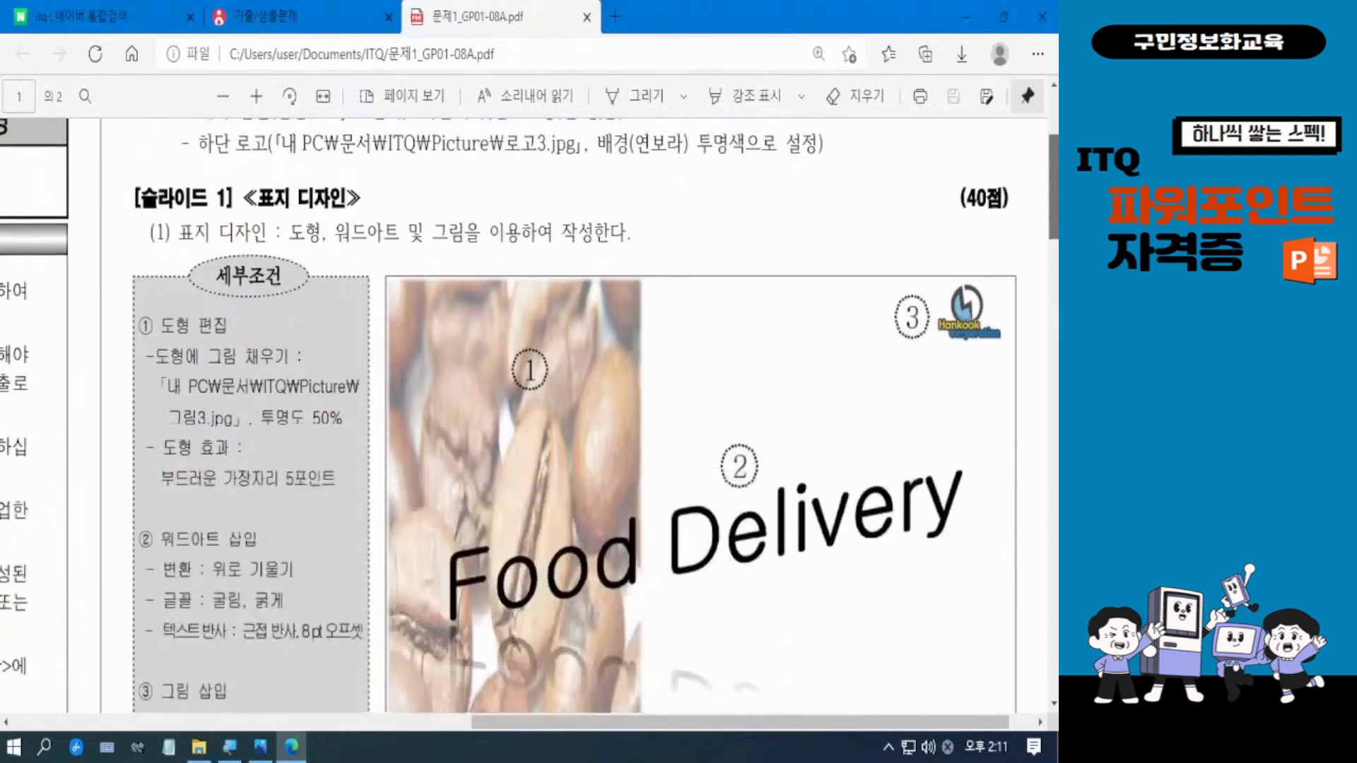
# Step: Switch to PowerPoint 2016 and start a new blank presentation
pyautogui.scroll(-1, 523, 417)
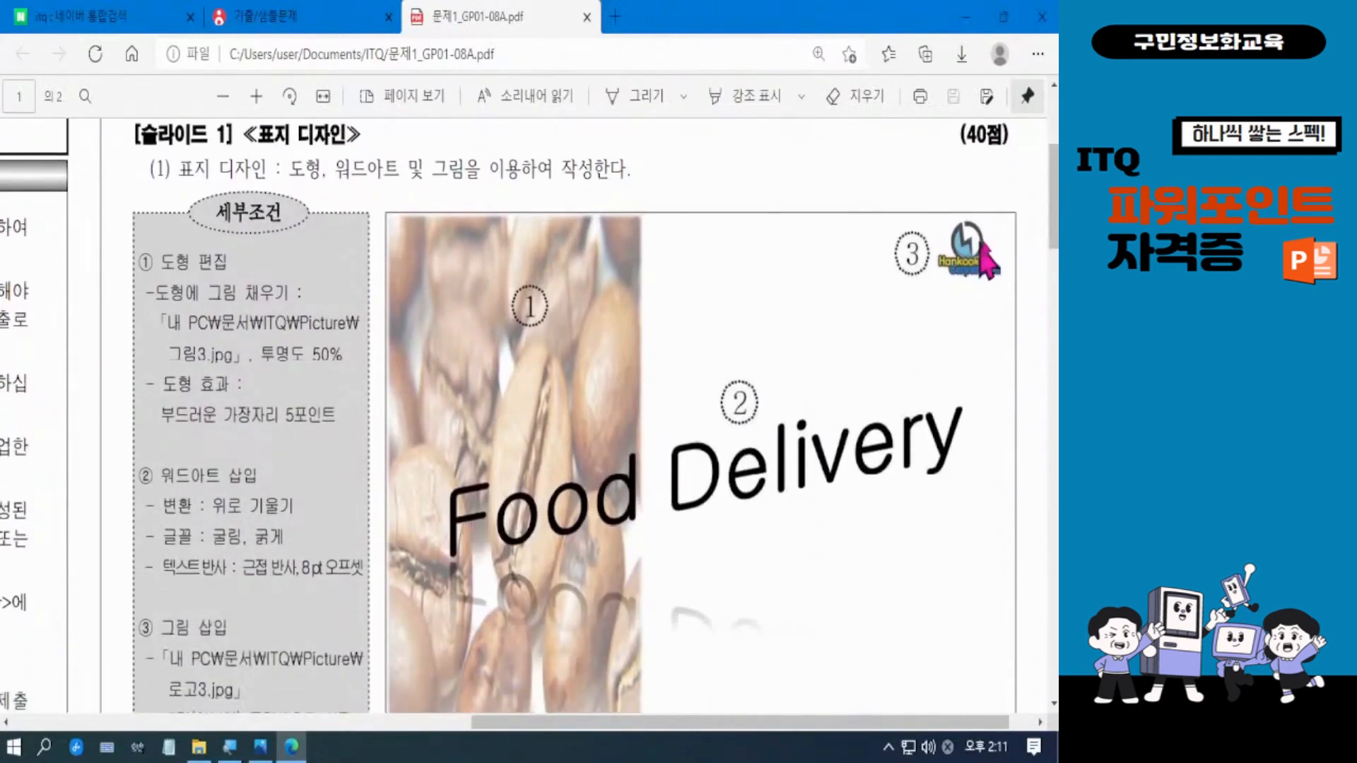
pyautogui.scroll(-1, 1055, 230)
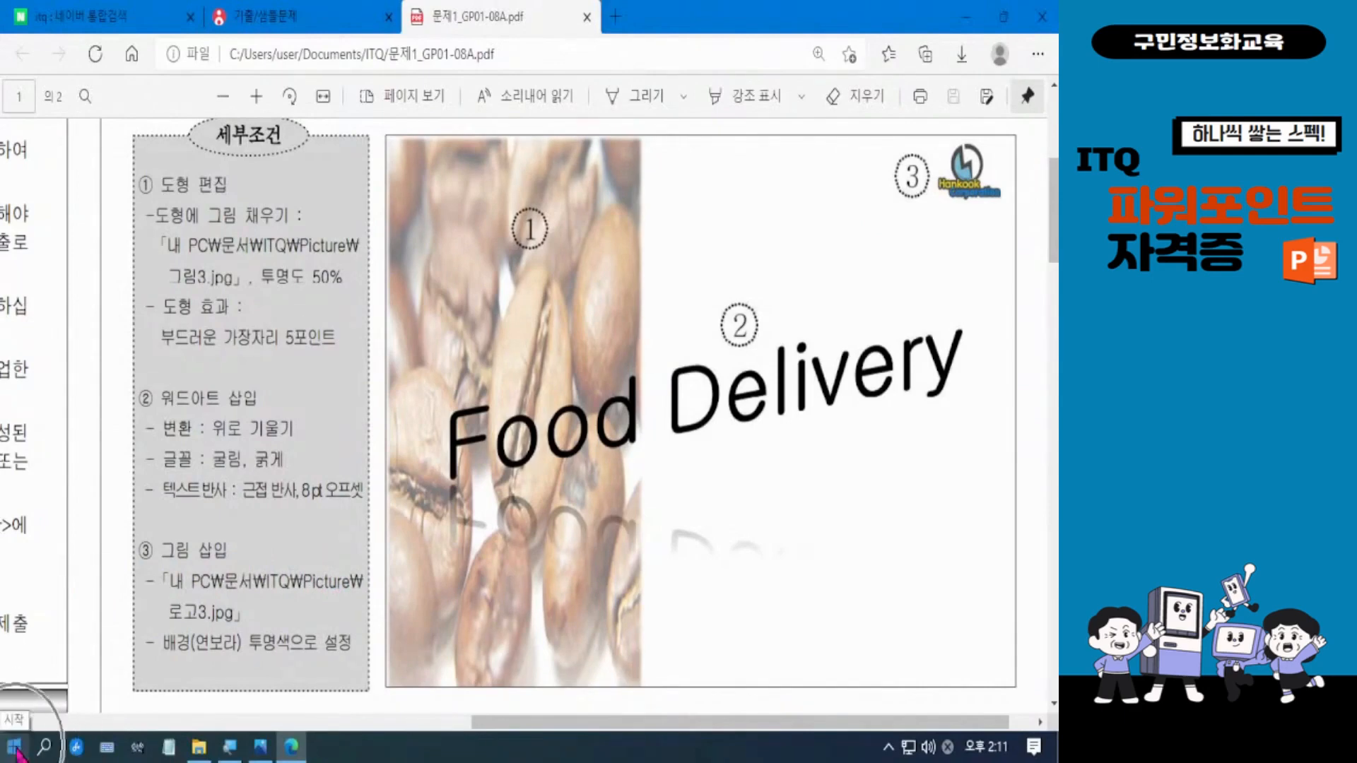
pyautogui.click(15, 748)
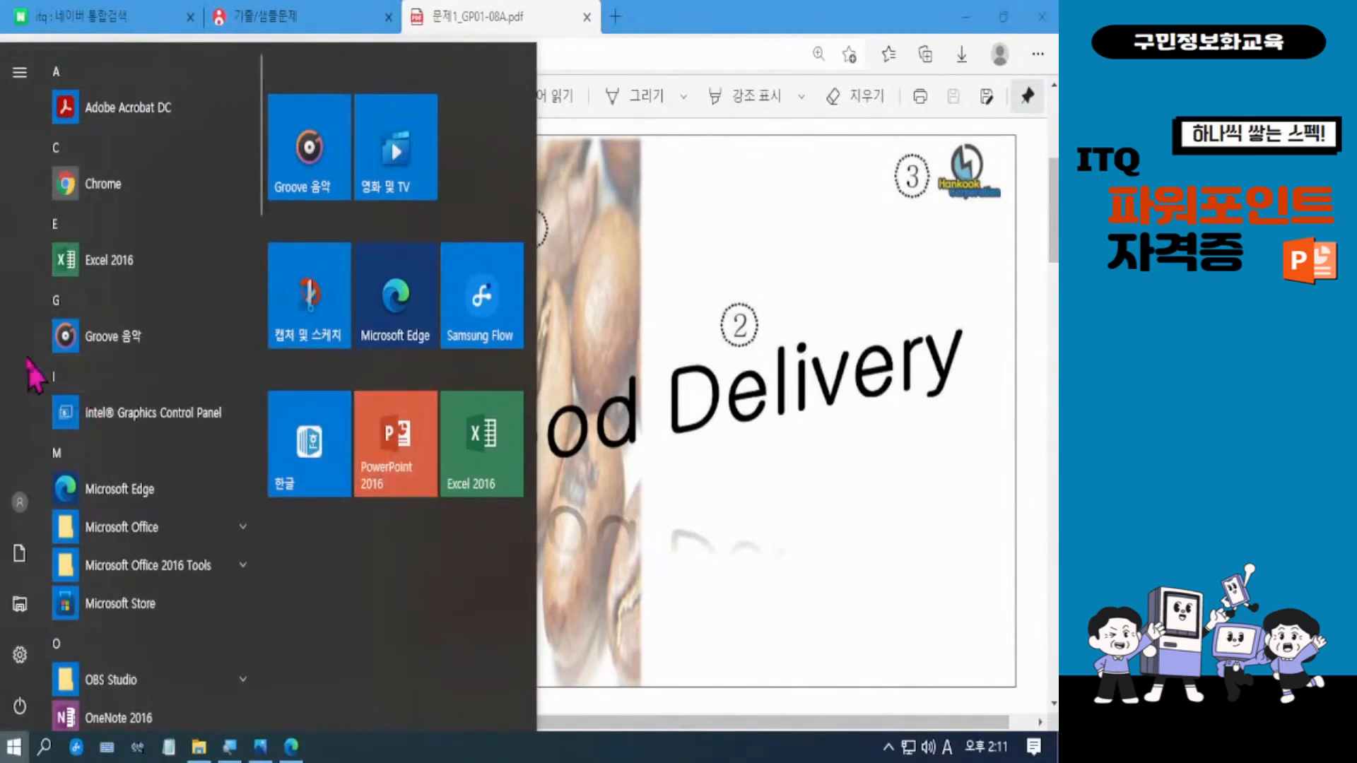
pyautogui.click(69, 381)
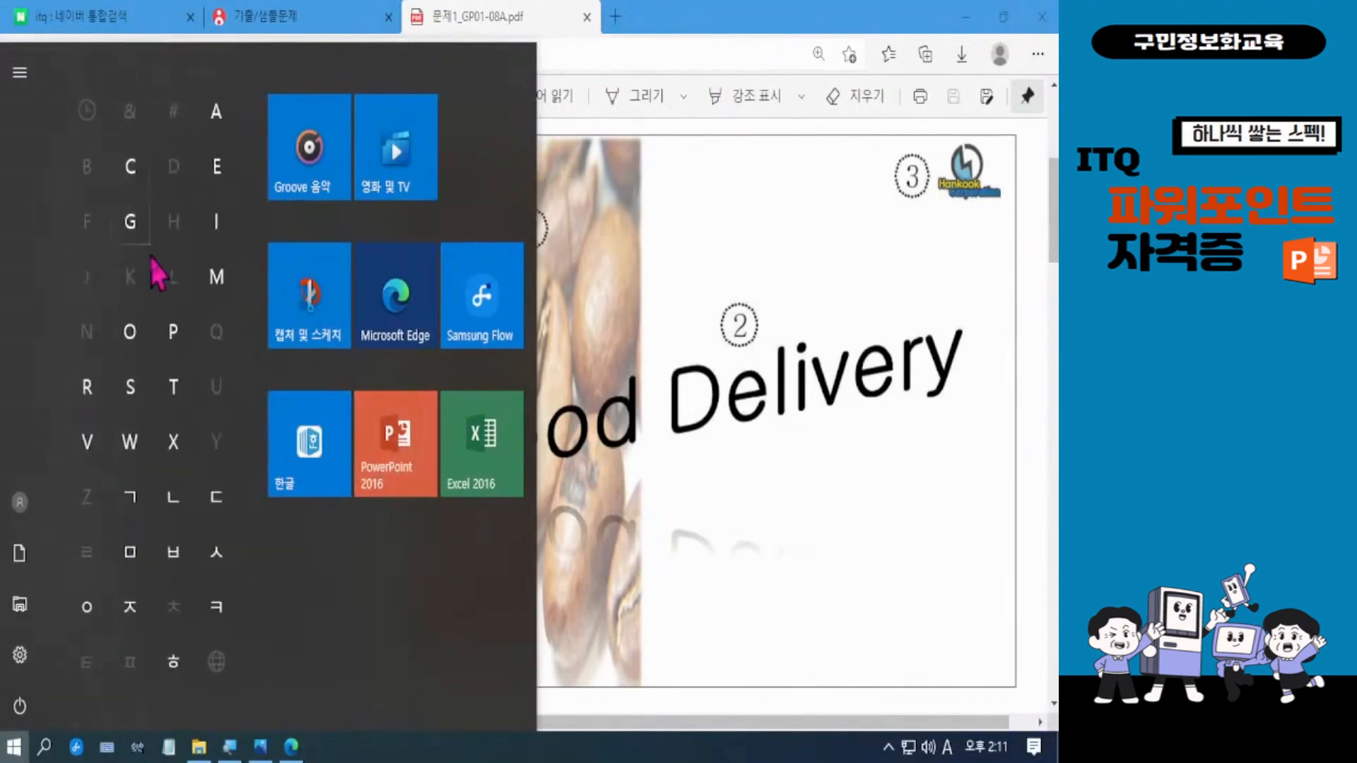
pyautogui.click(176, 339)
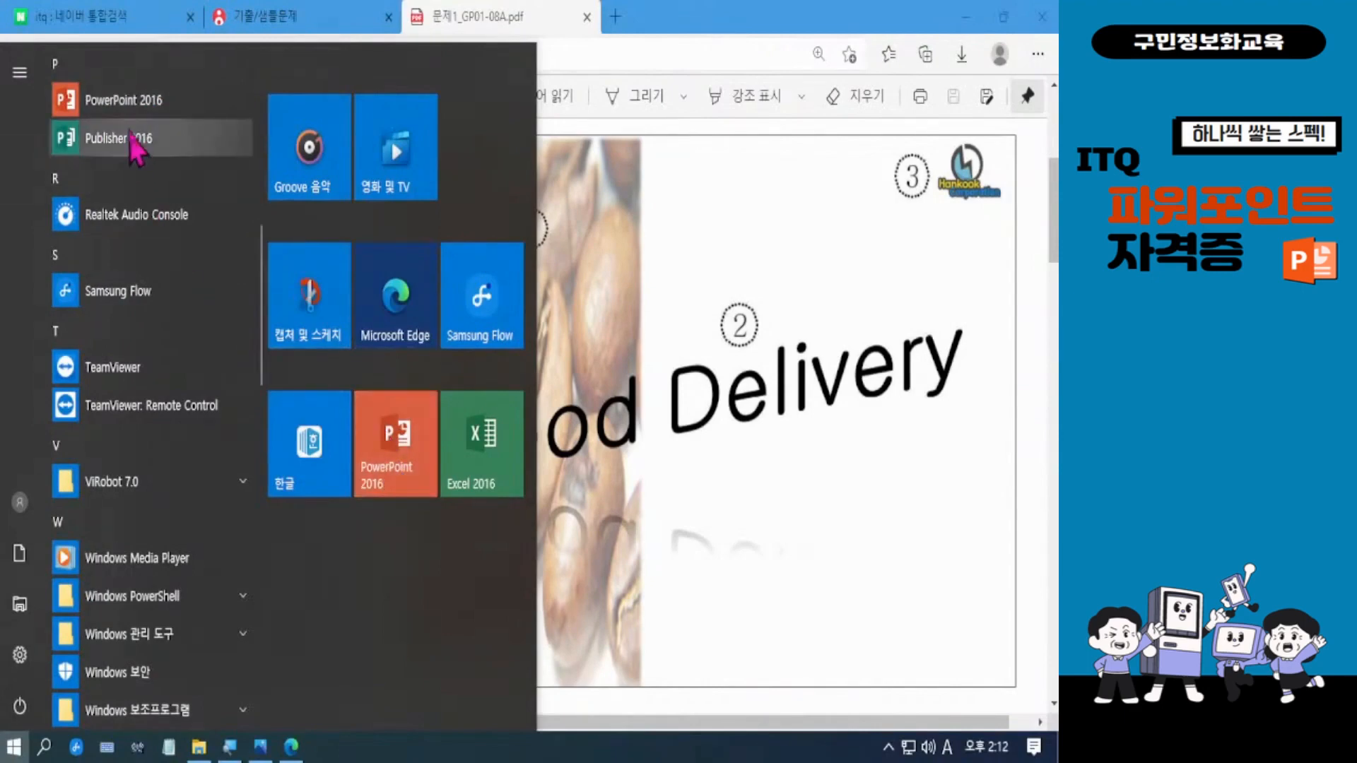
pyautogui.moveTo(141, 106); pyautogui.dragTo(388, 468)
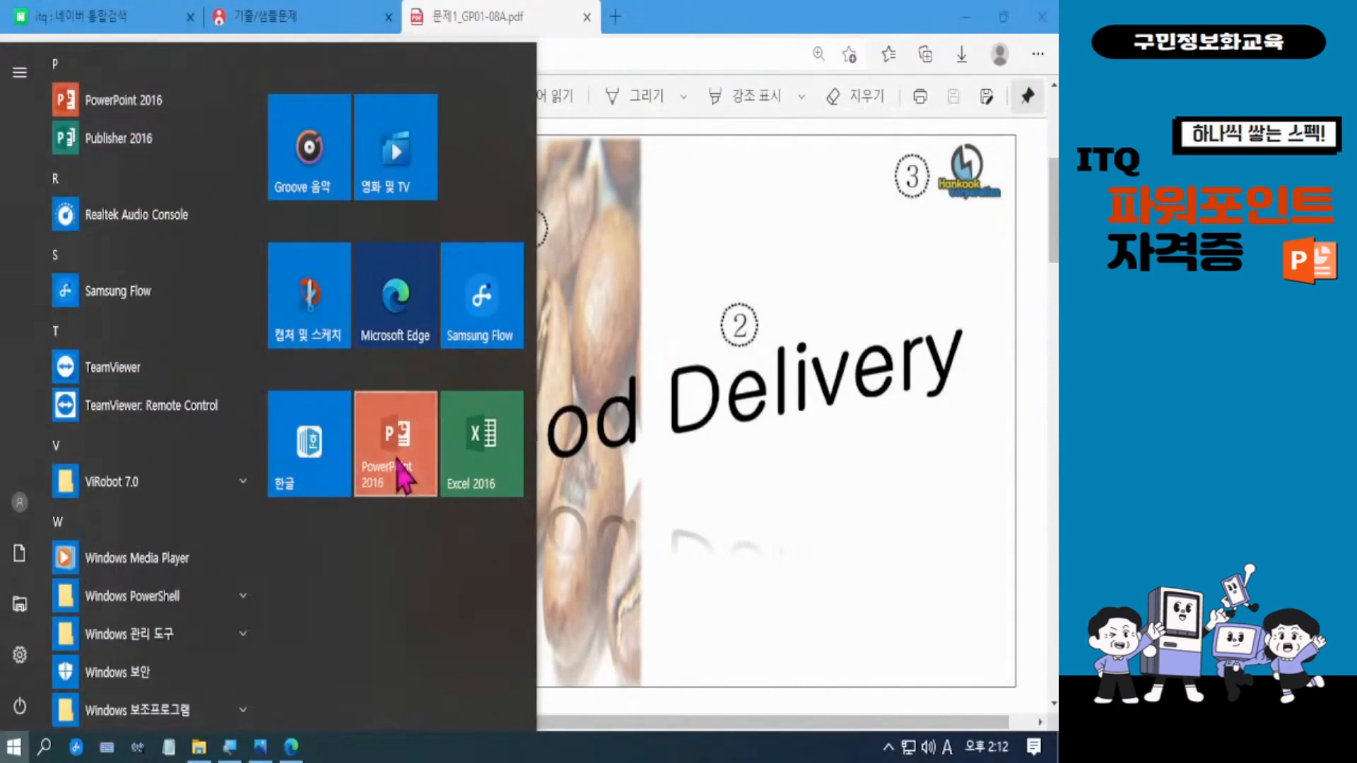
pyautogui.click(399, 473)
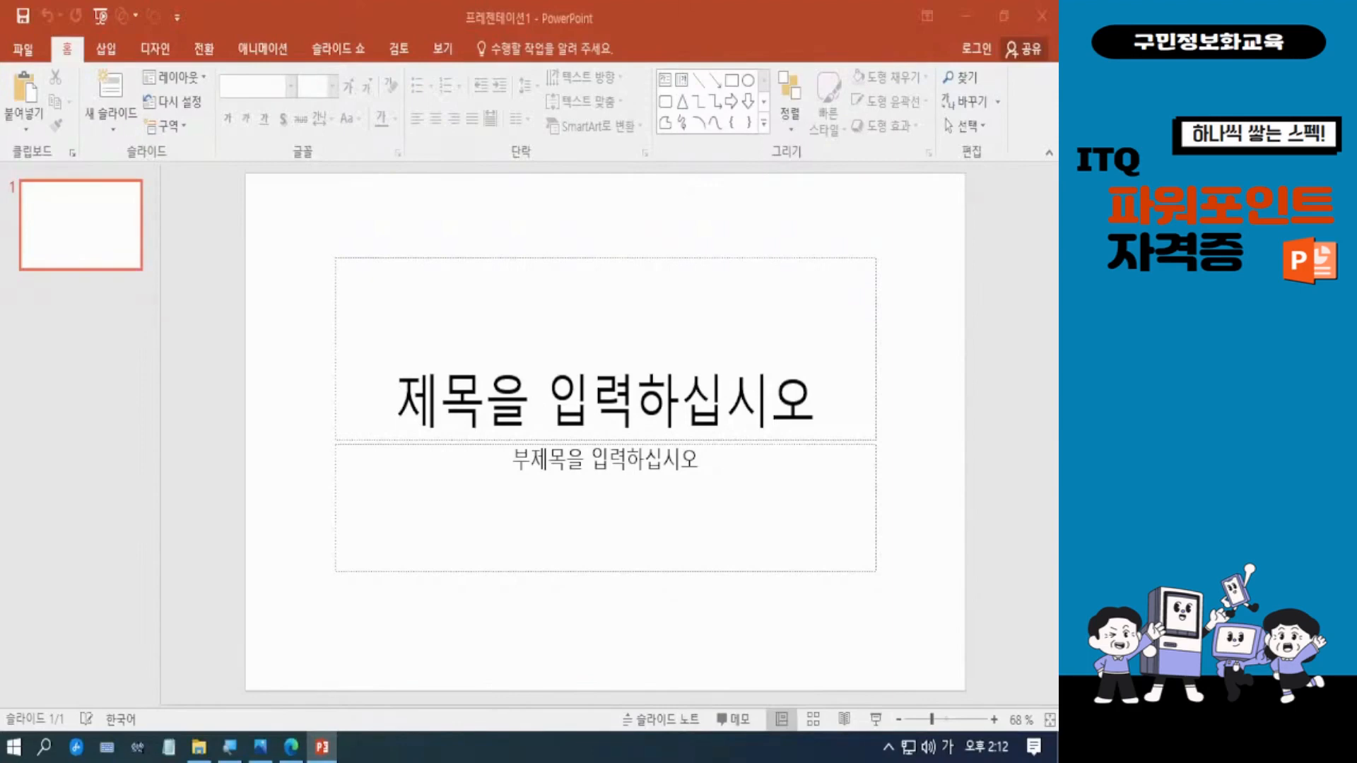
pyautogui.press('Hangul')
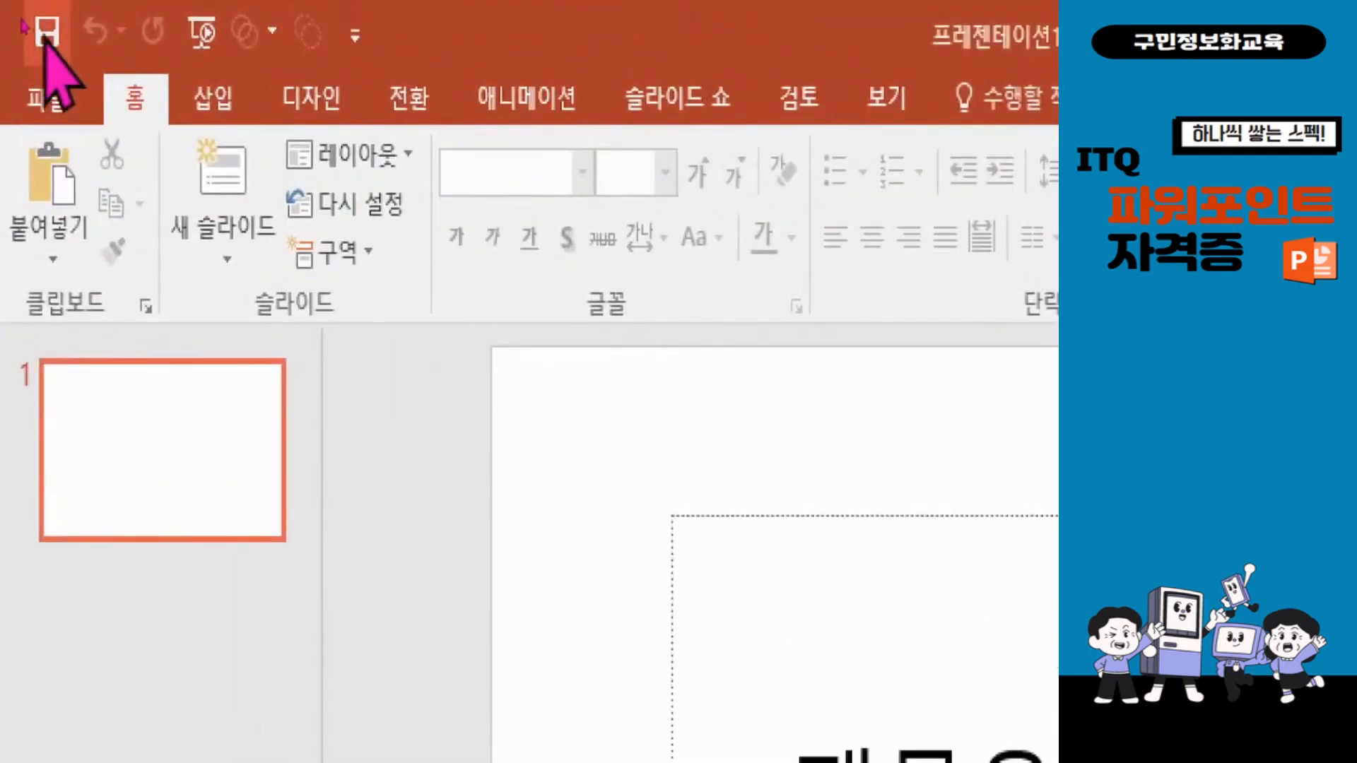
pyautogui.click(46, 31)
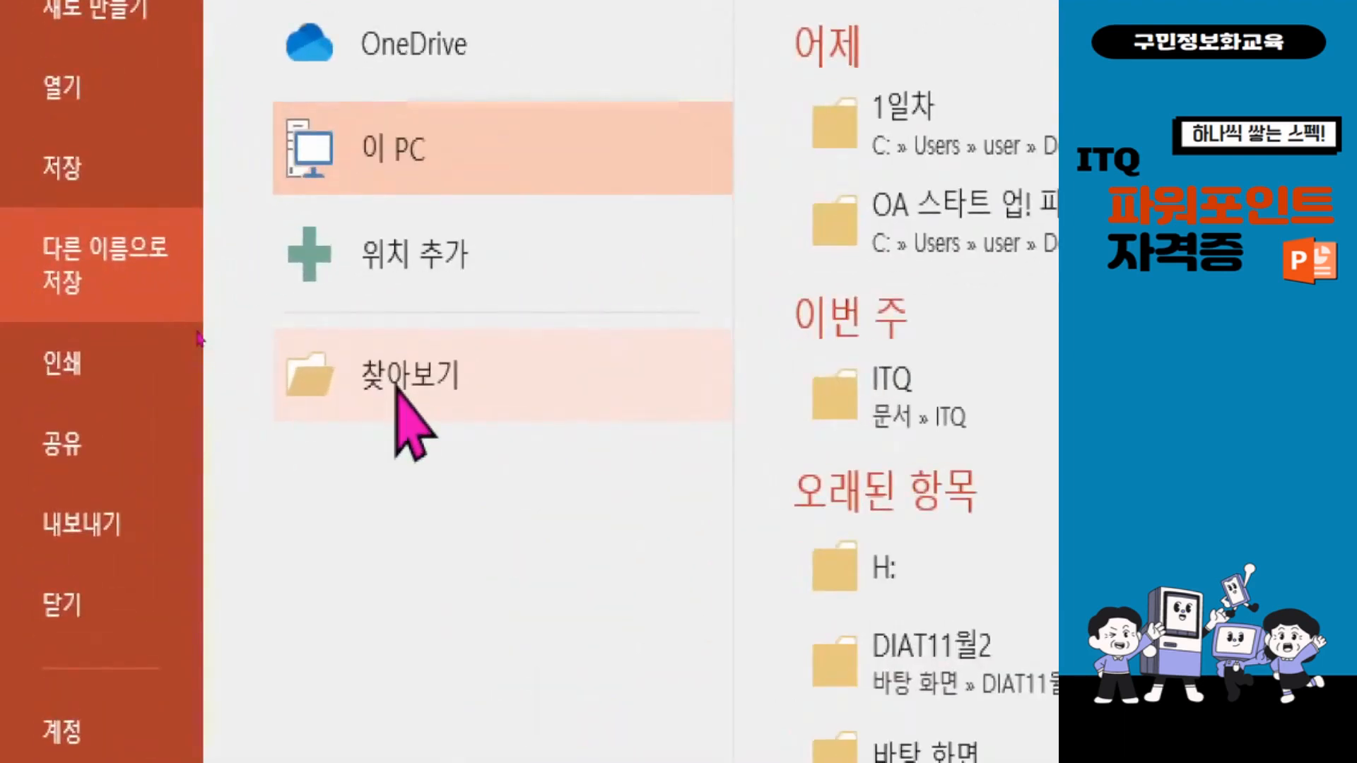
pyautogui.click(434, 378)
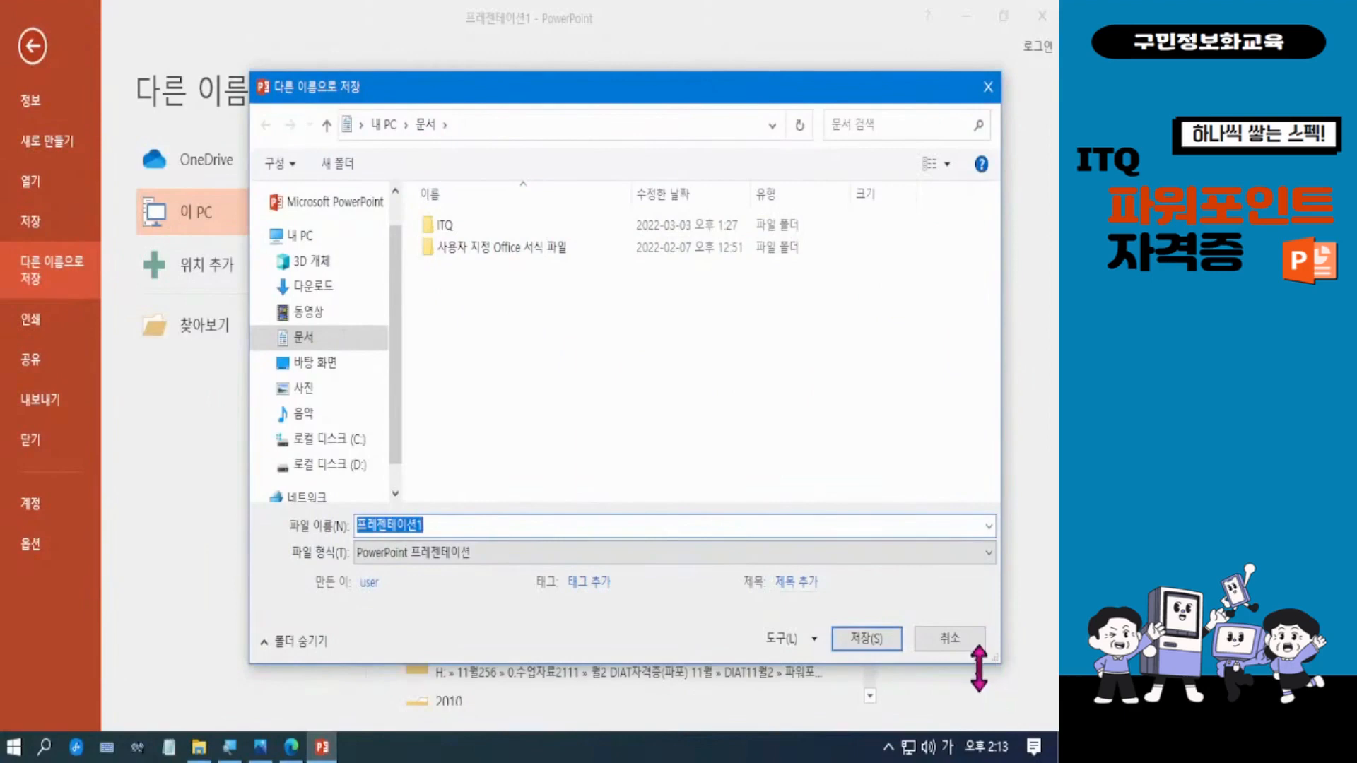
pyautogui.click(950, 639)
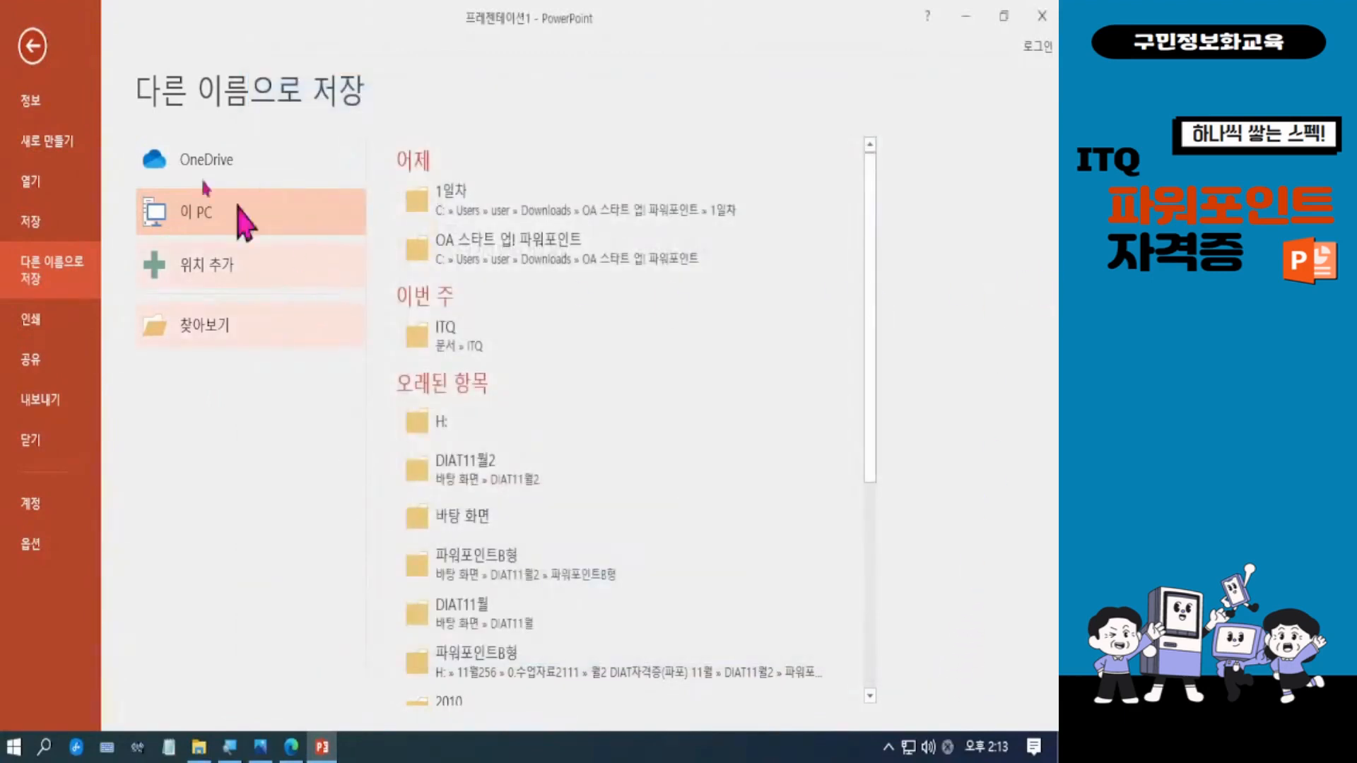
pyautogui.click(33, 46)
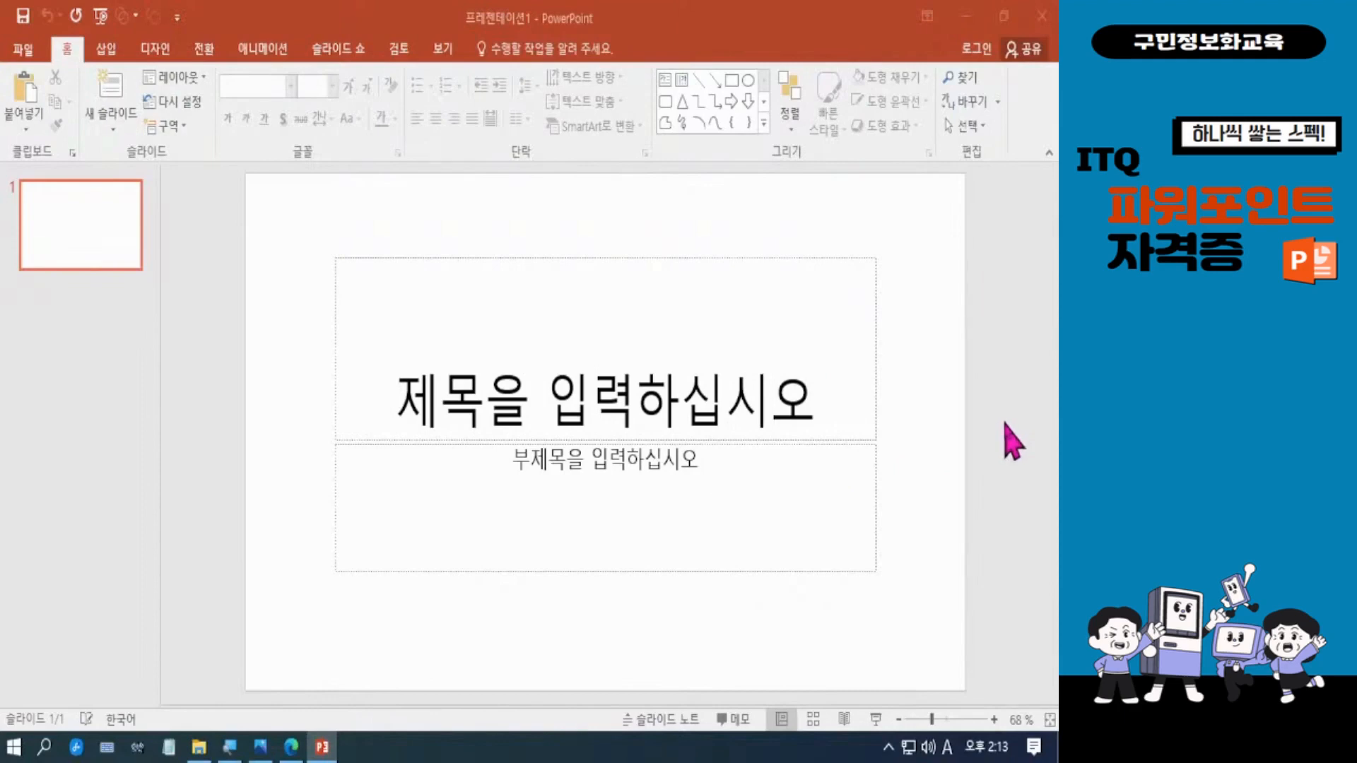
# Step: Save the presentation in the 문서 > ITQ folder, naming it with the exam number and the examinee's name joined by a hyphen
pyautogui.click(962, 427)
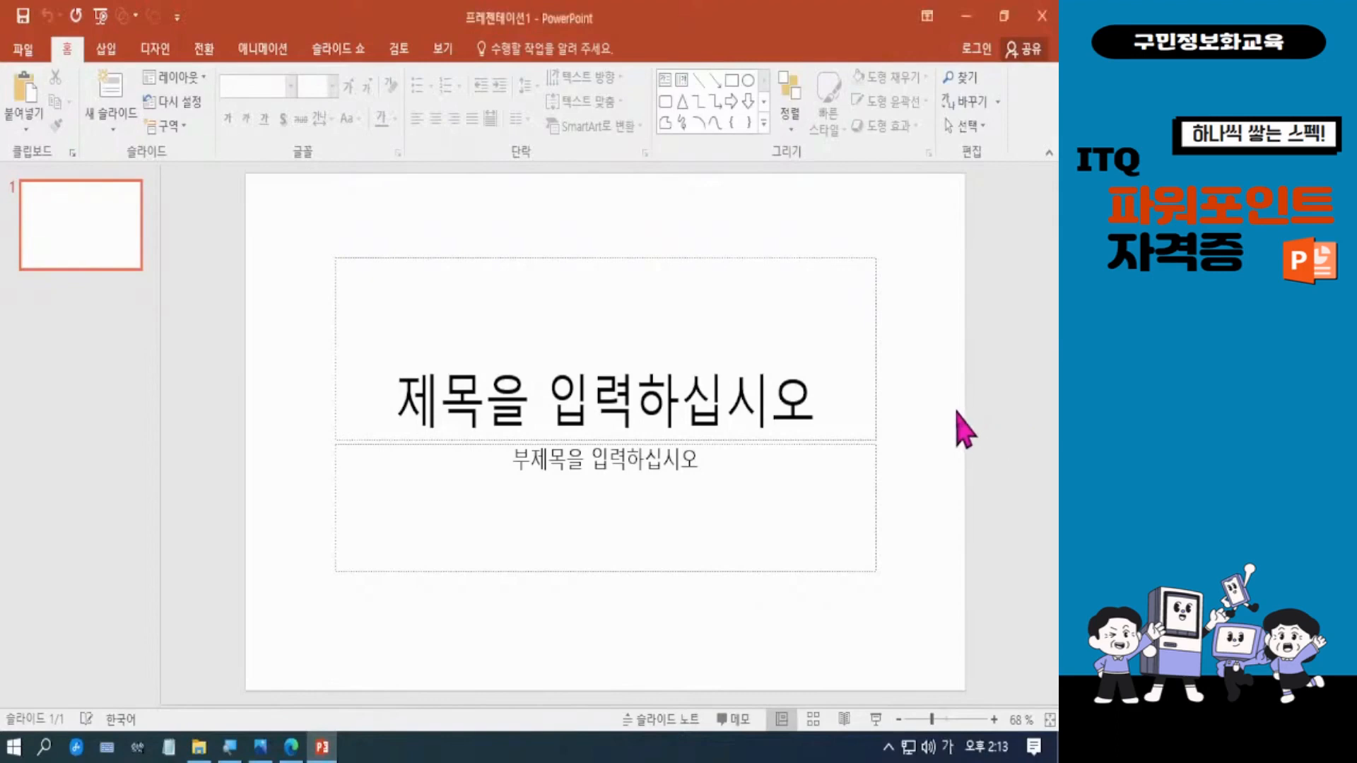
pyautogui.press('F12')
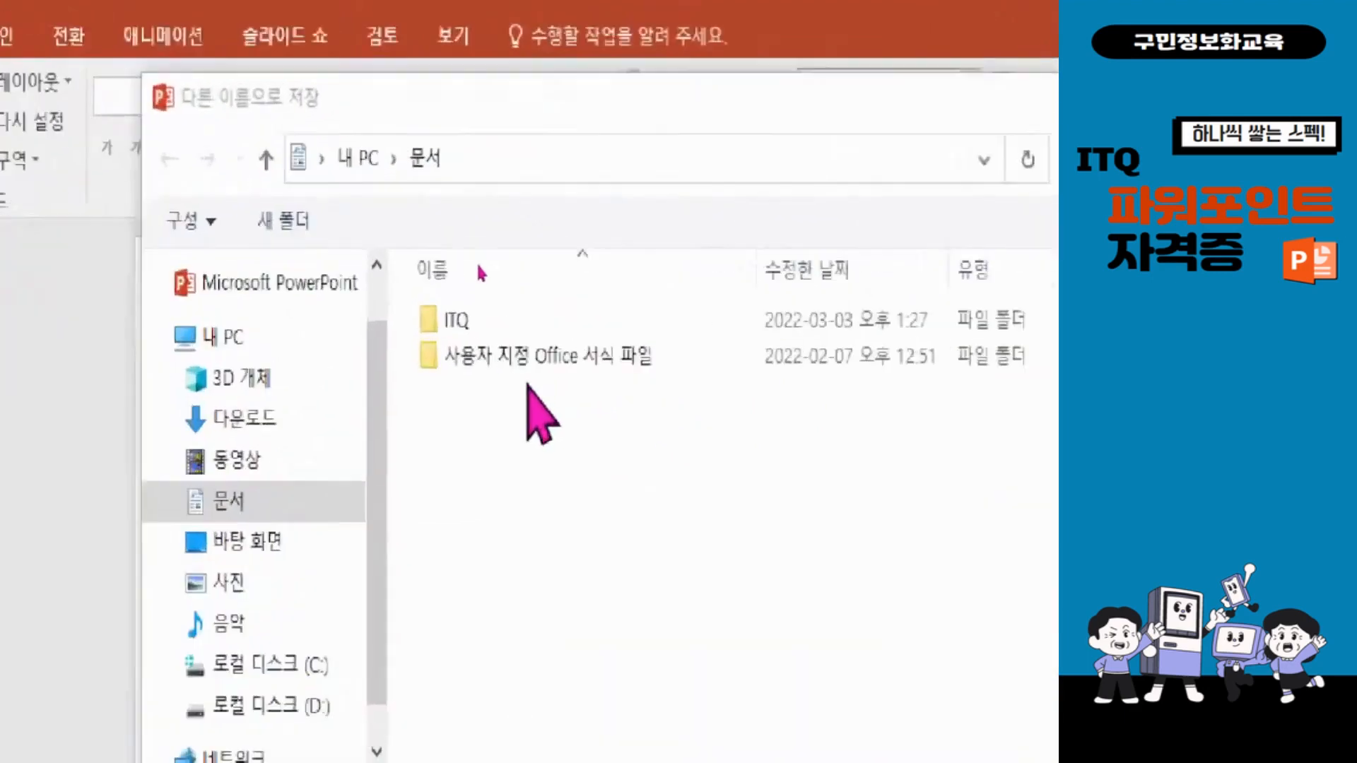
pyautogui.moveTo(431, 113); pyautogui.dragTo(401, 77)
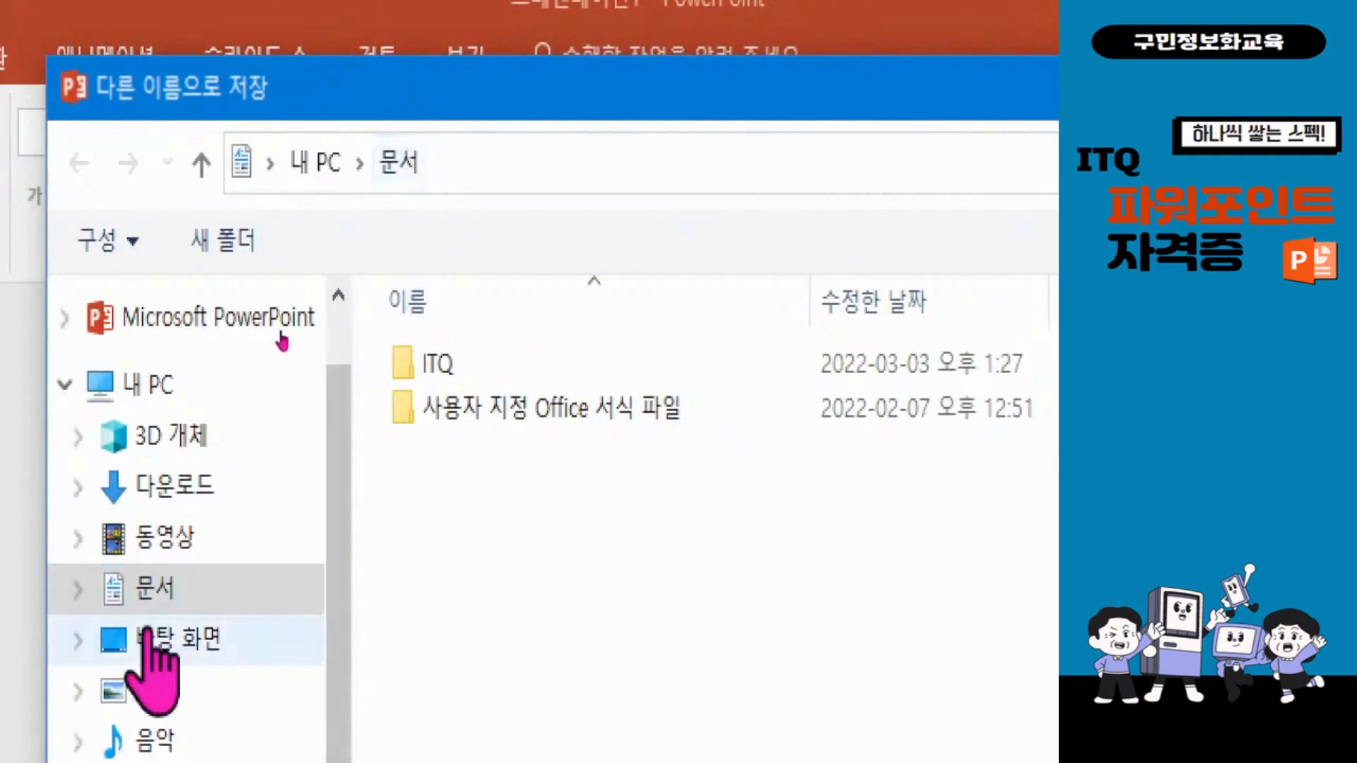
pyautogui.click(145, 597)
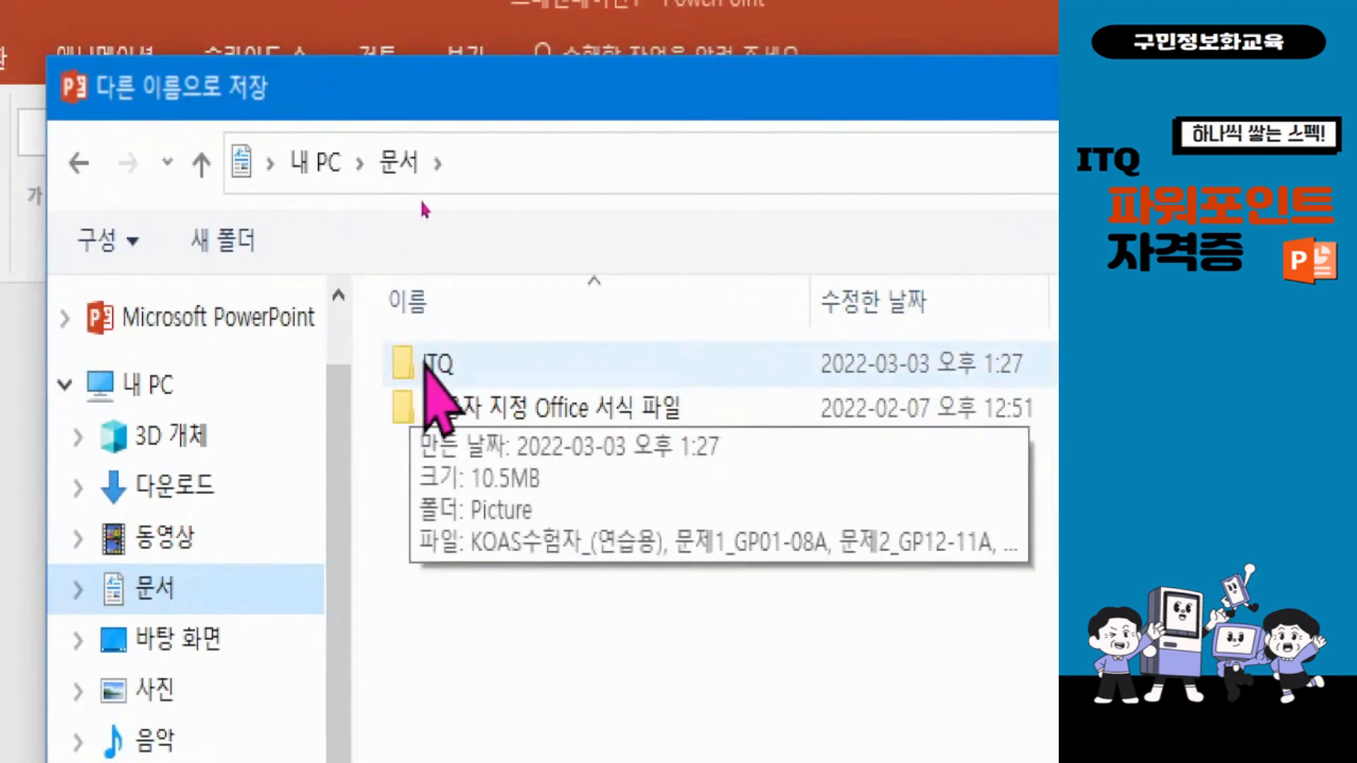
pyautogui.doubleClick(430, 363)
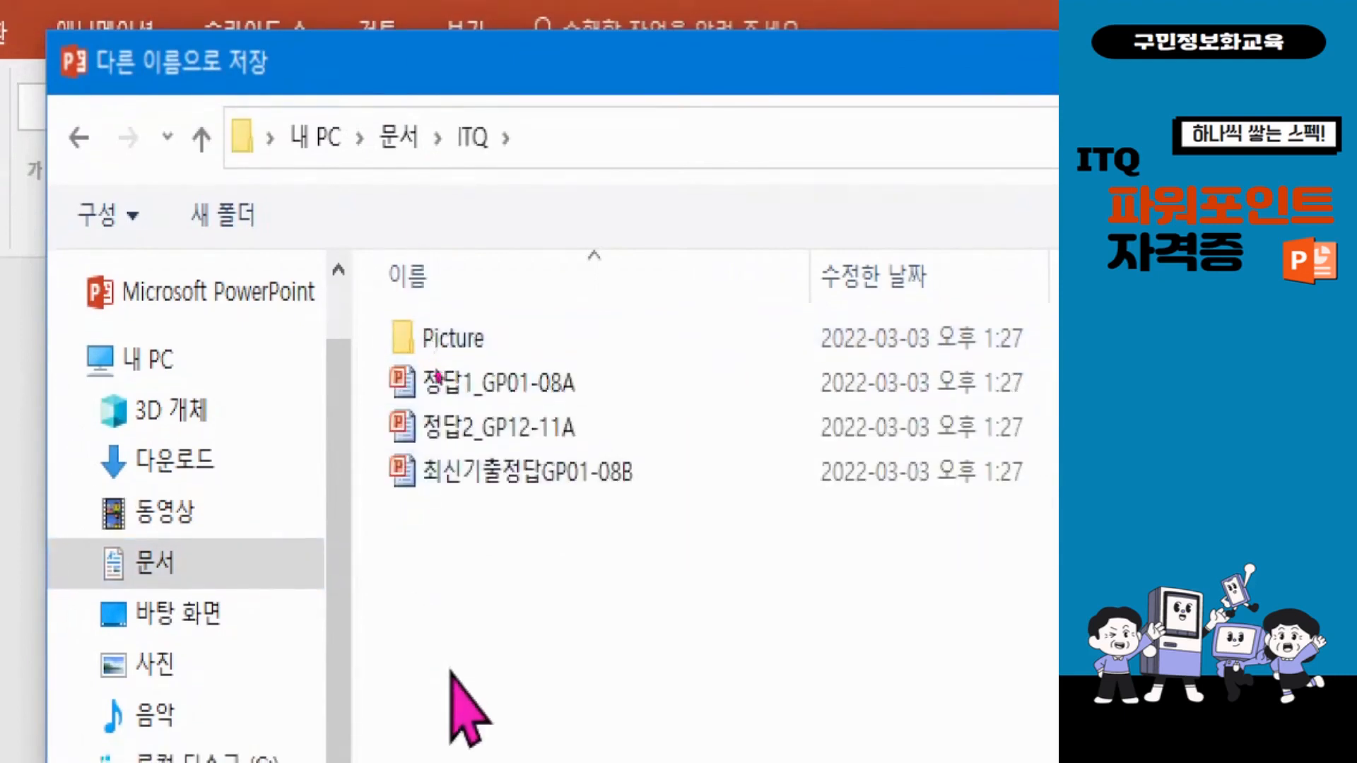
pyautogui.doubleClick(411, 550)
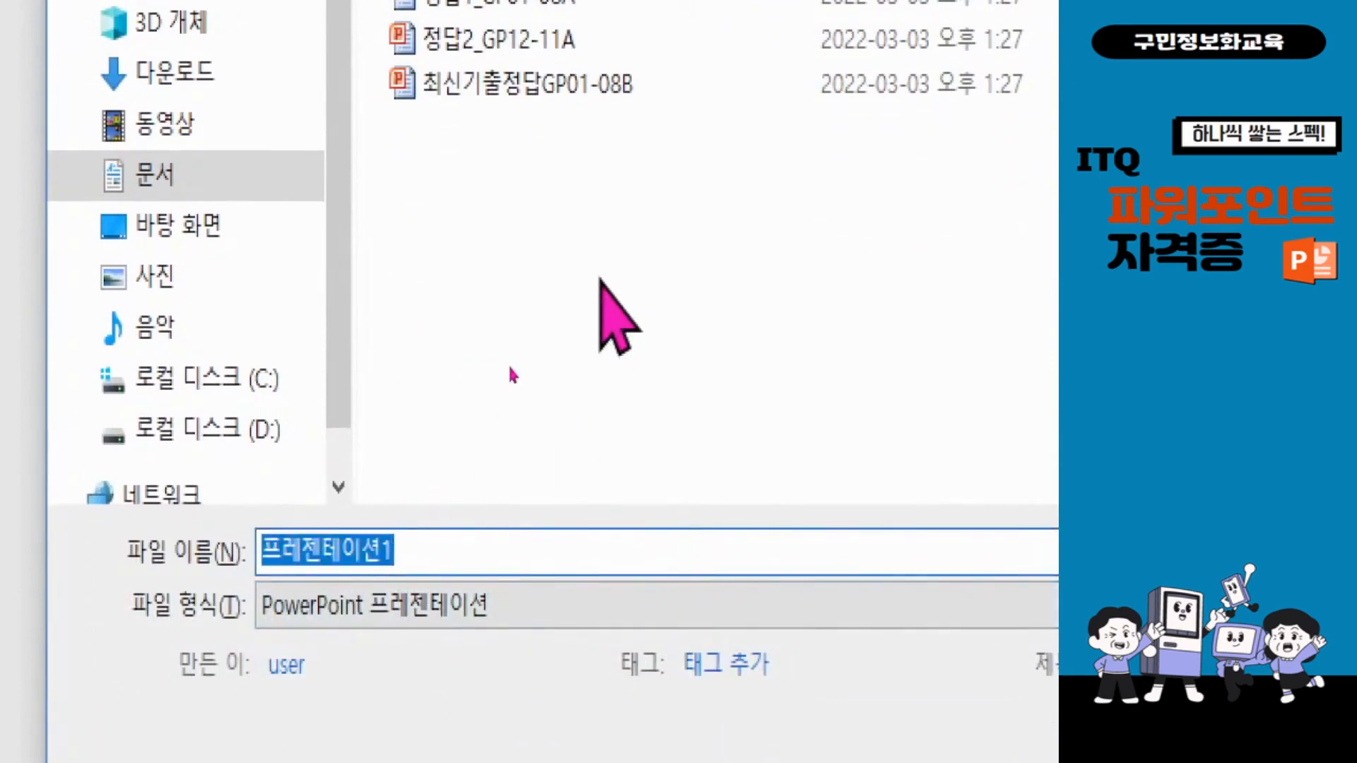
pyautogui.write('12345678')
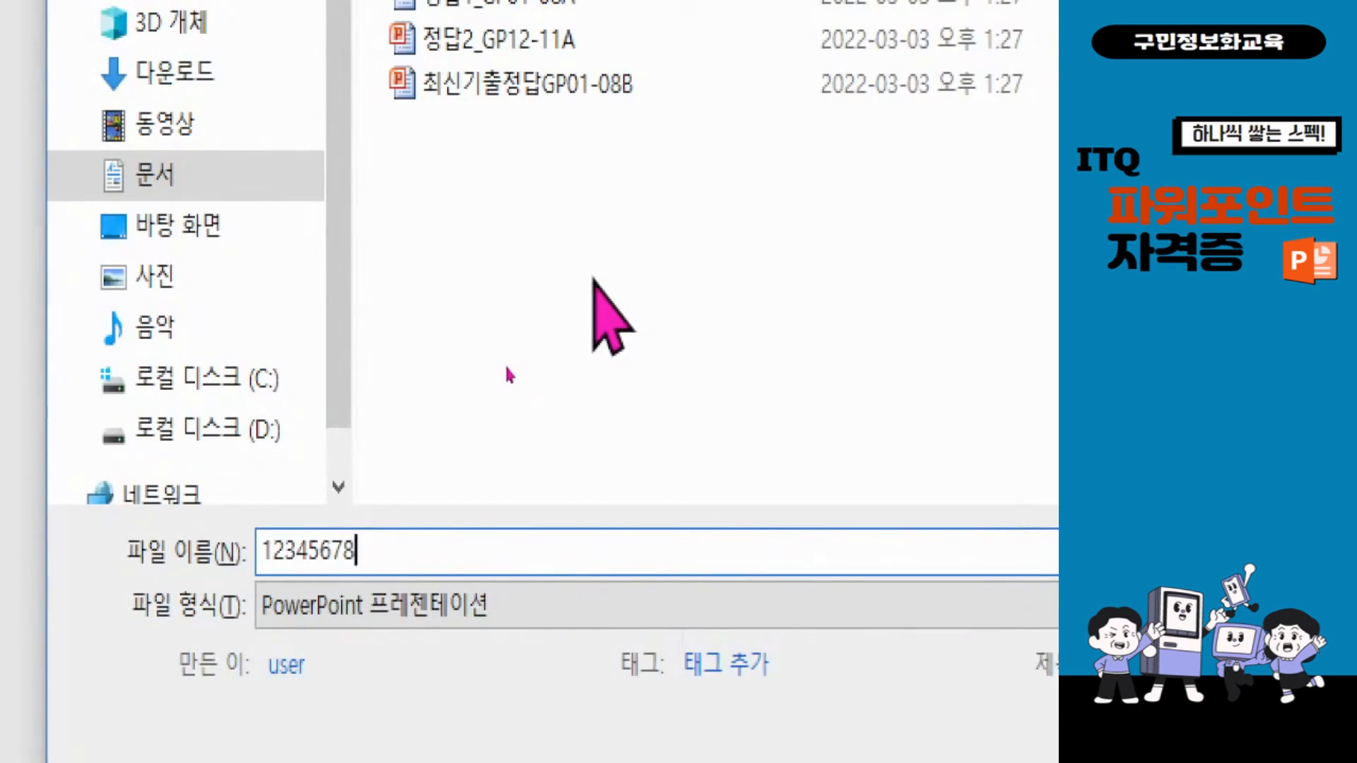
pyautogui.write('-')
pyautogui.write('ㅎㅗㅇ길동')
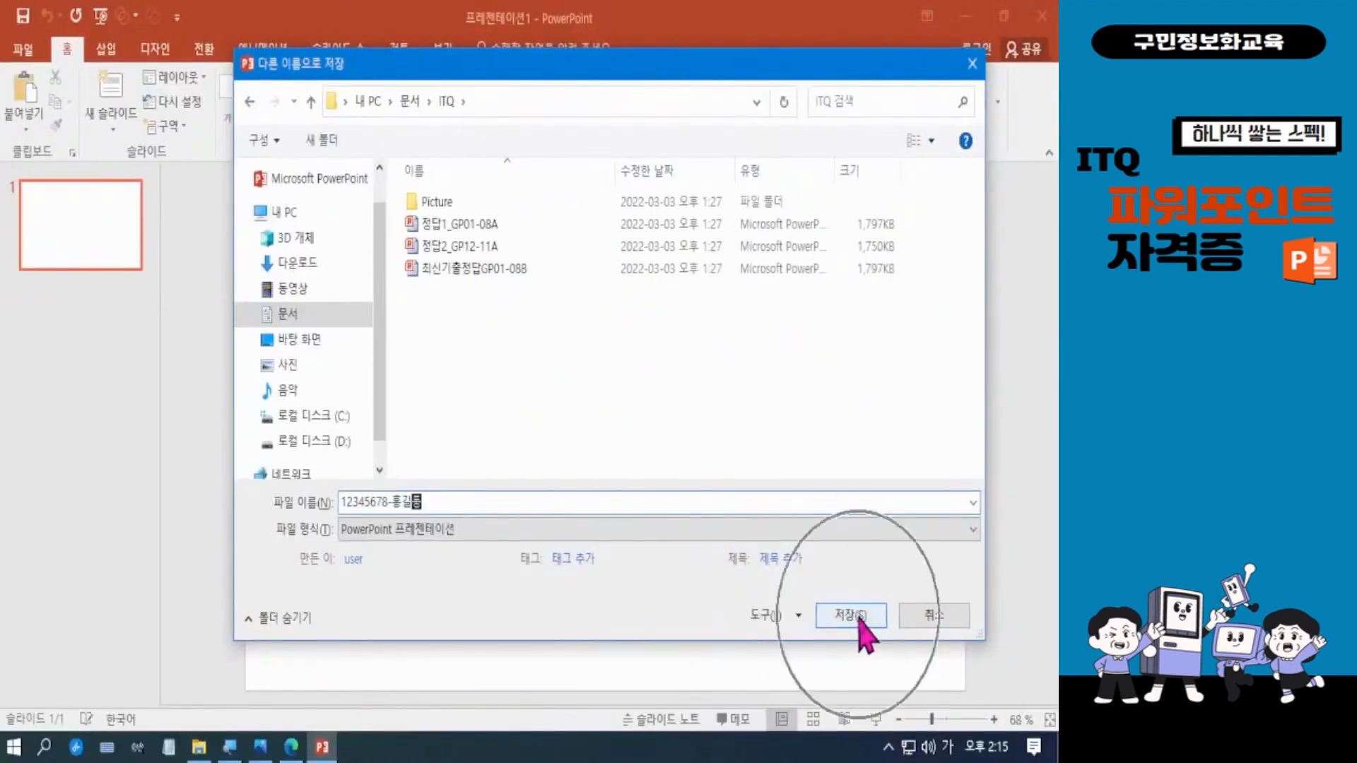
pyautogui.click(859, 616)
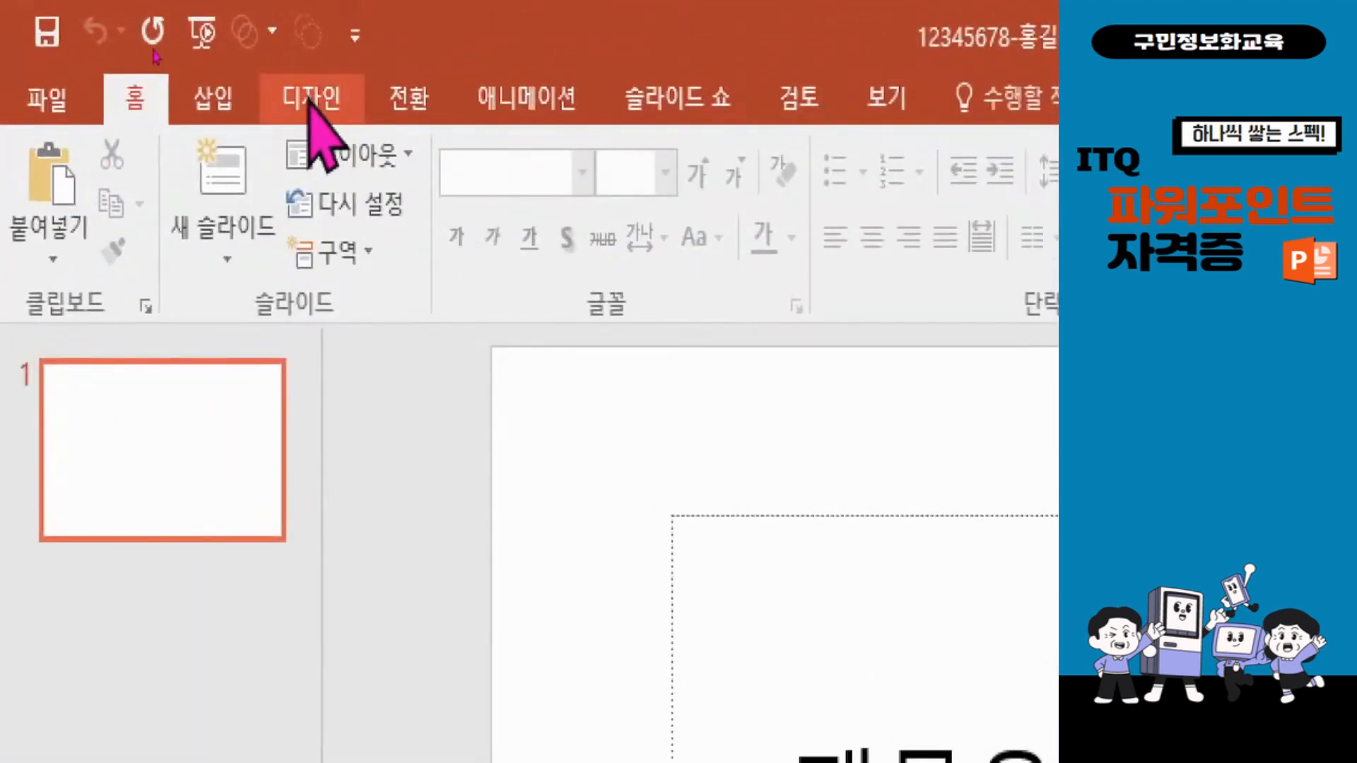
# Step: Set a custom slide size of A4 용지(210x297mm), scaling the content with the 맞춤 확인 option
pyautogui.click(311, 102)
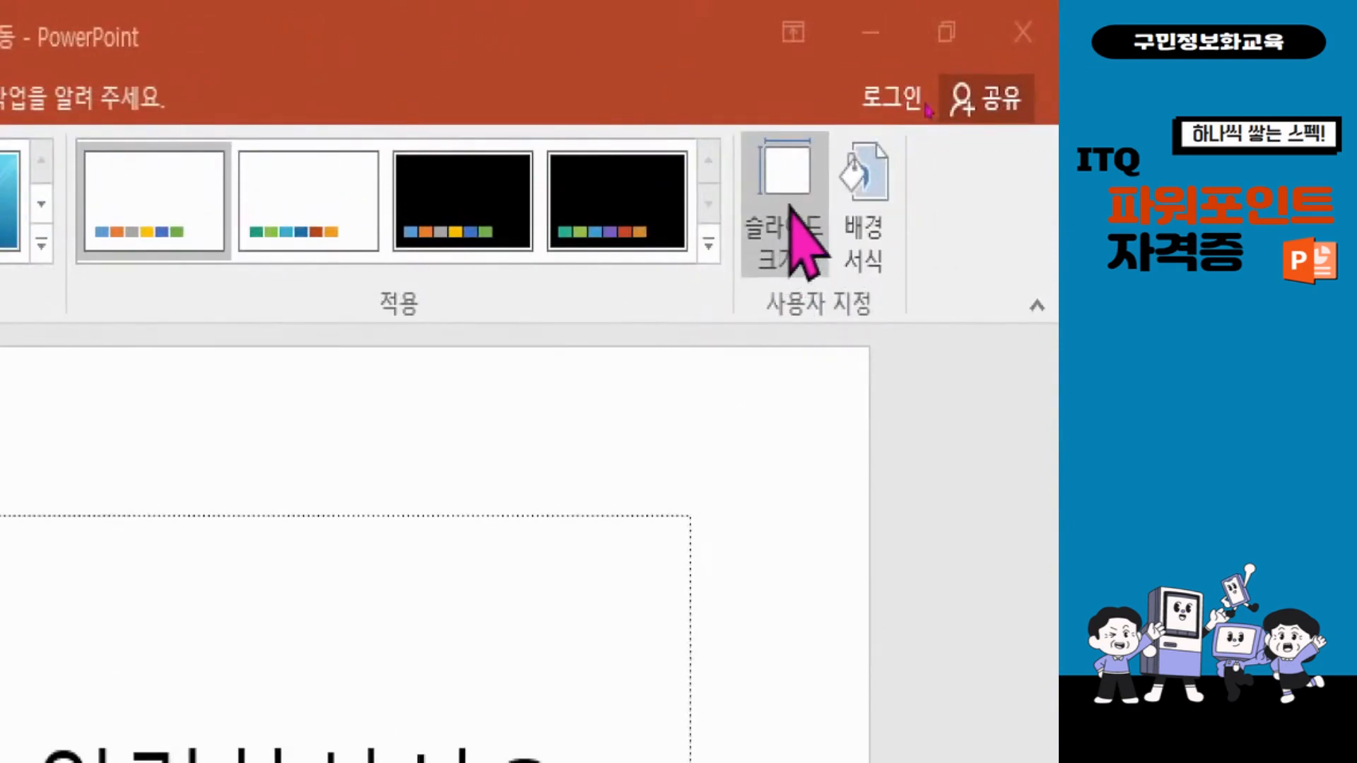
pyautogui.click(789, 205)
pyautogui.click(789, 206)
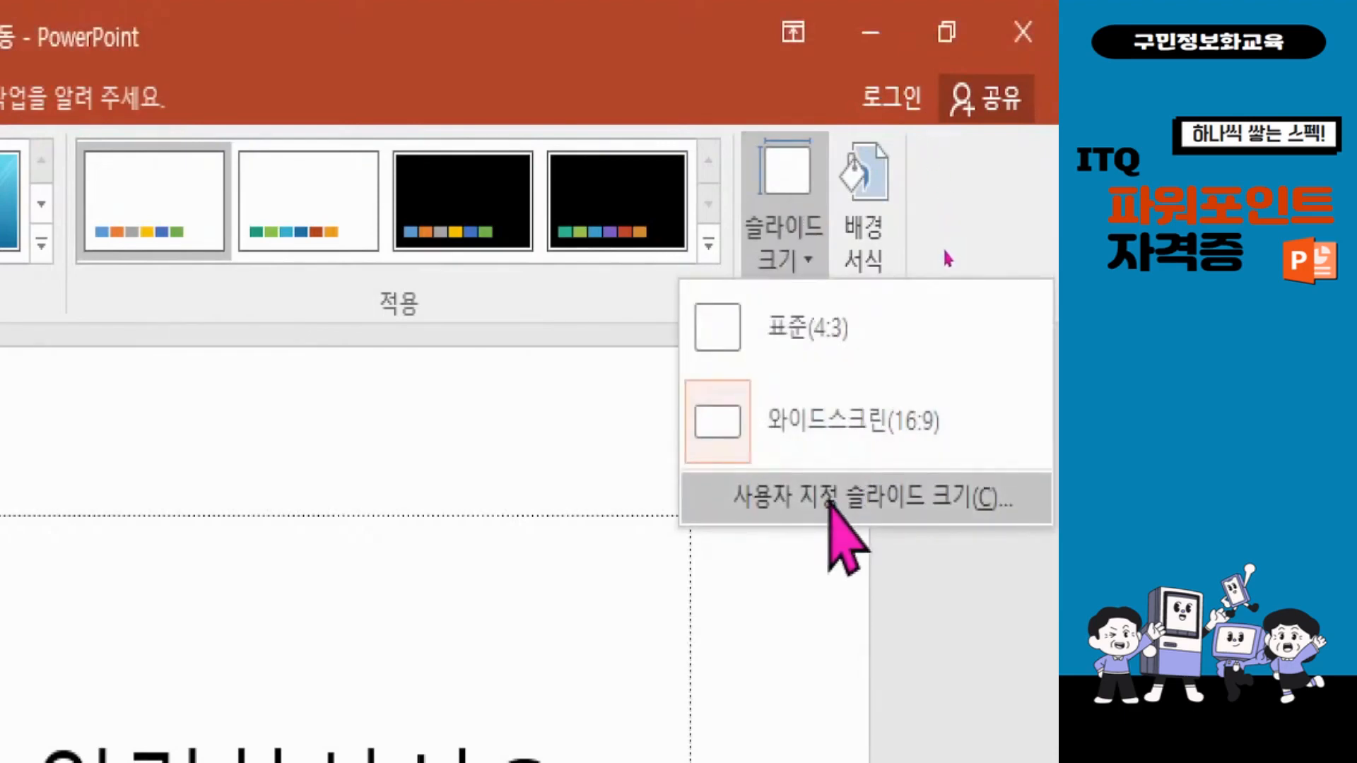
pyautogui.click(829, 498)
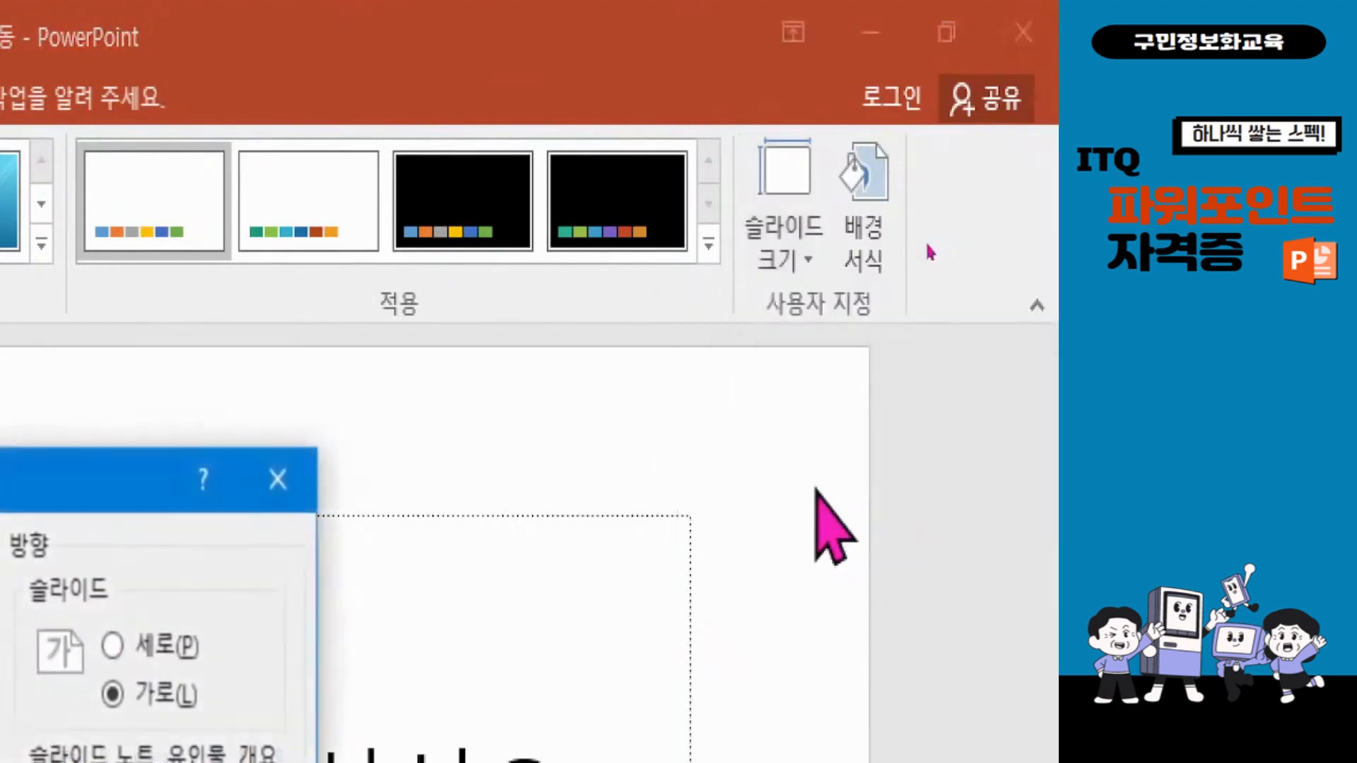
pyautogui.moveTo(145, 481); pyautogui.dragTo(772, 159)
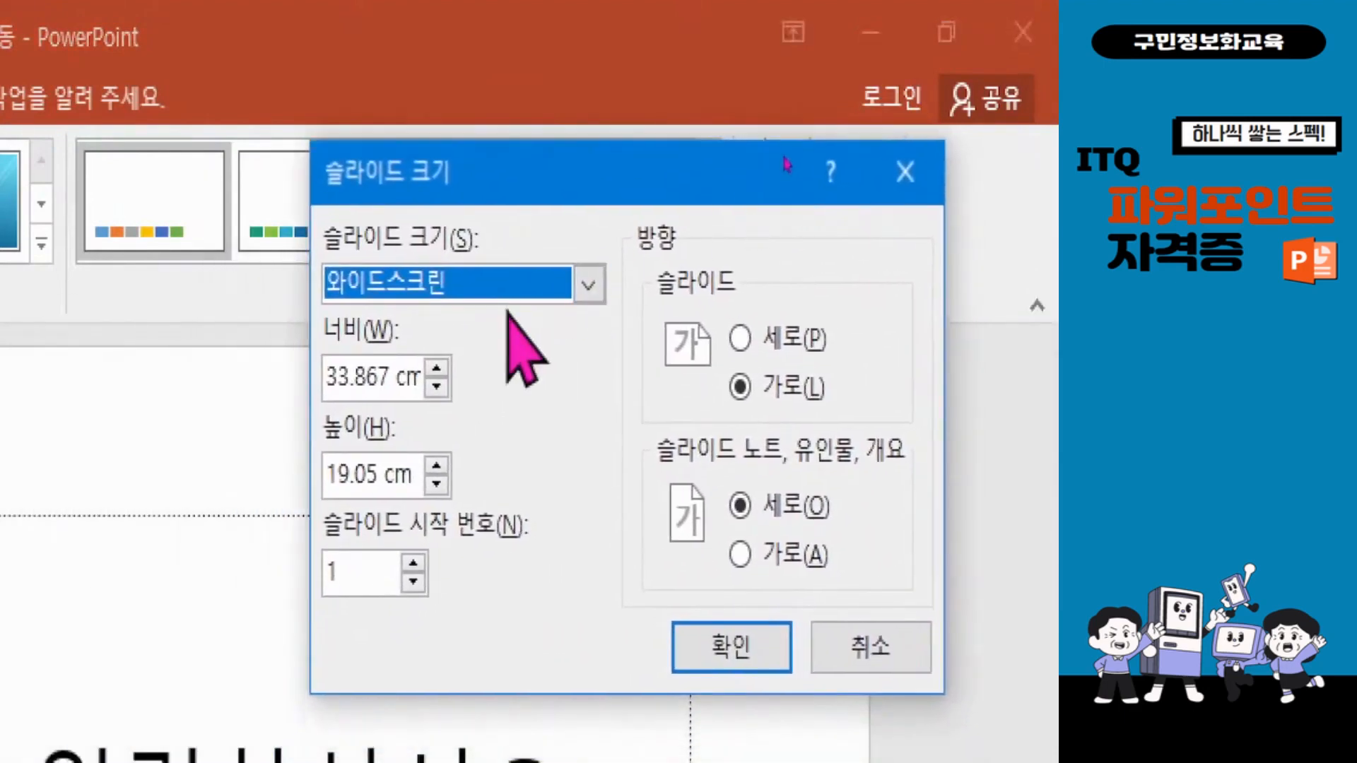
pyautogui.click(588, 285)
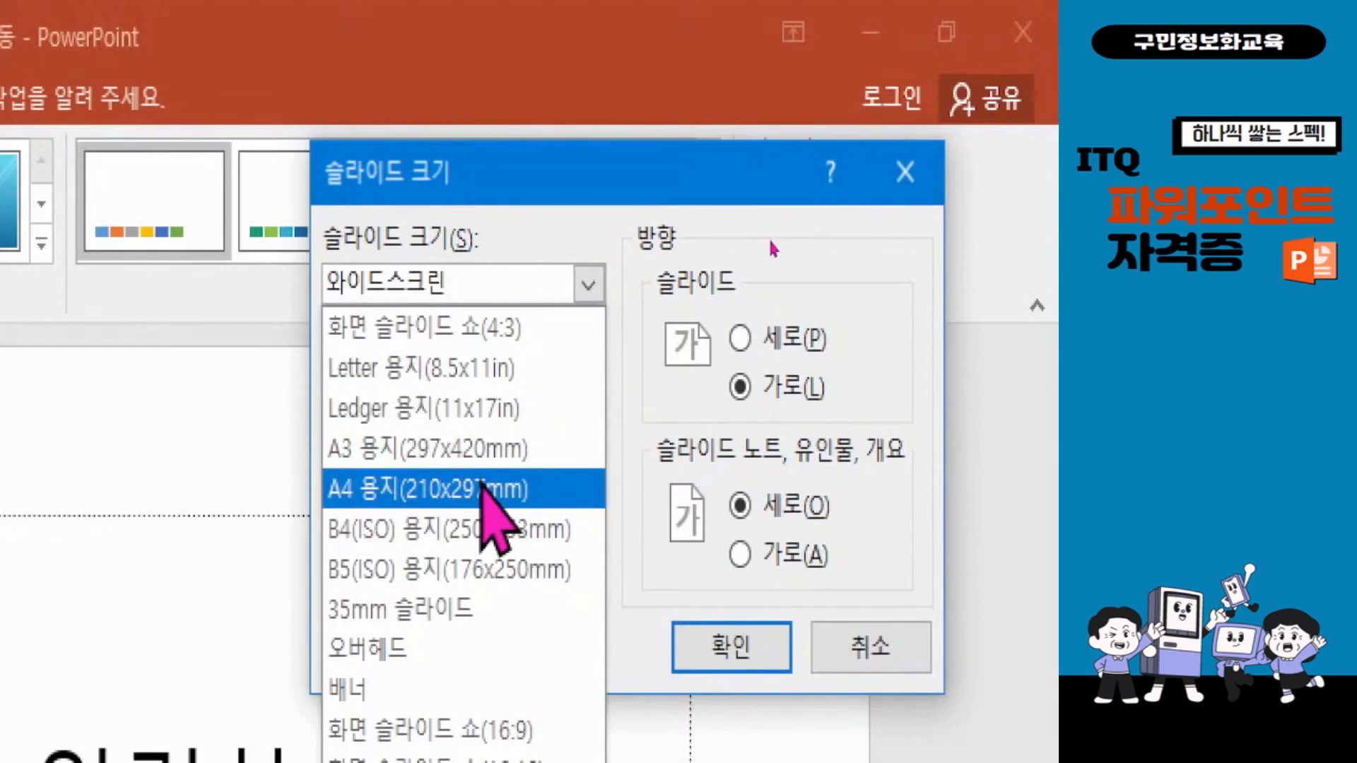
pyautogui.click(485, 489)
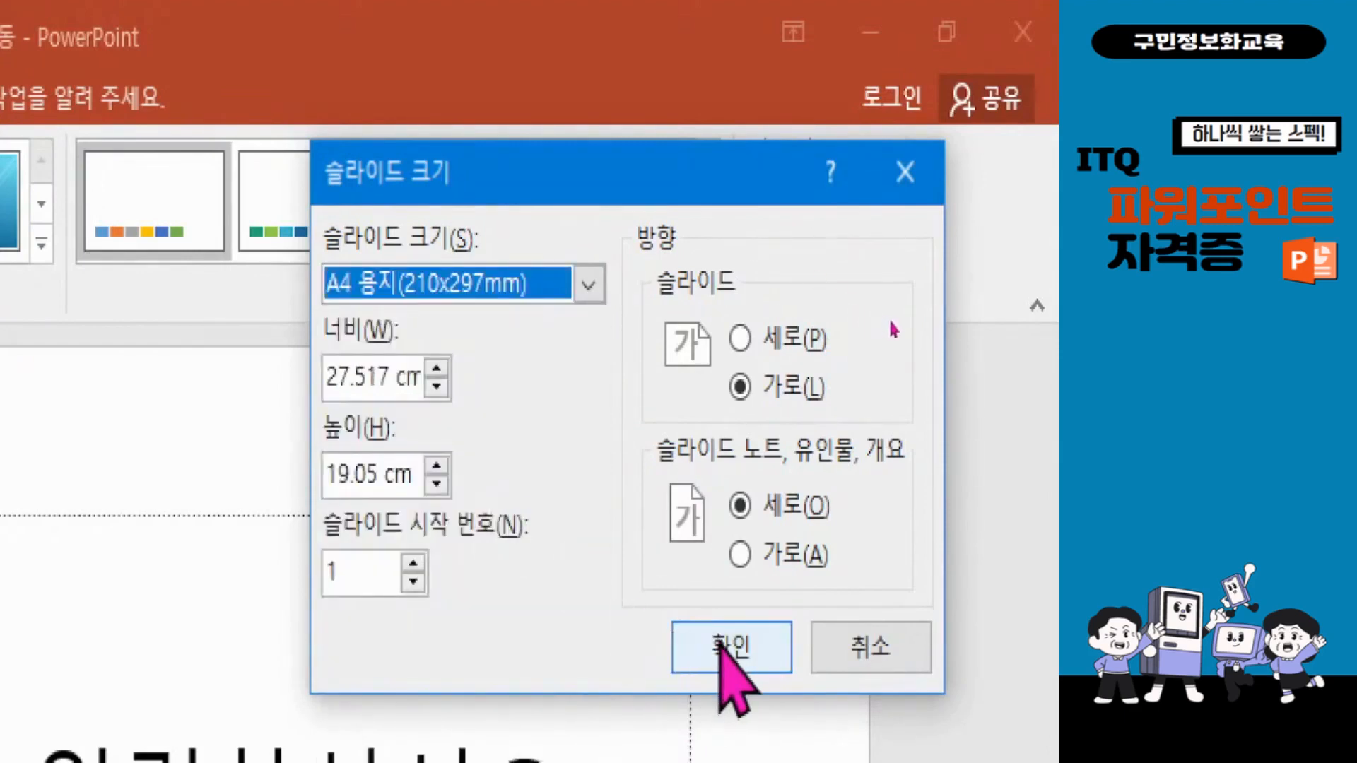
pyautogui.click(724, 642)
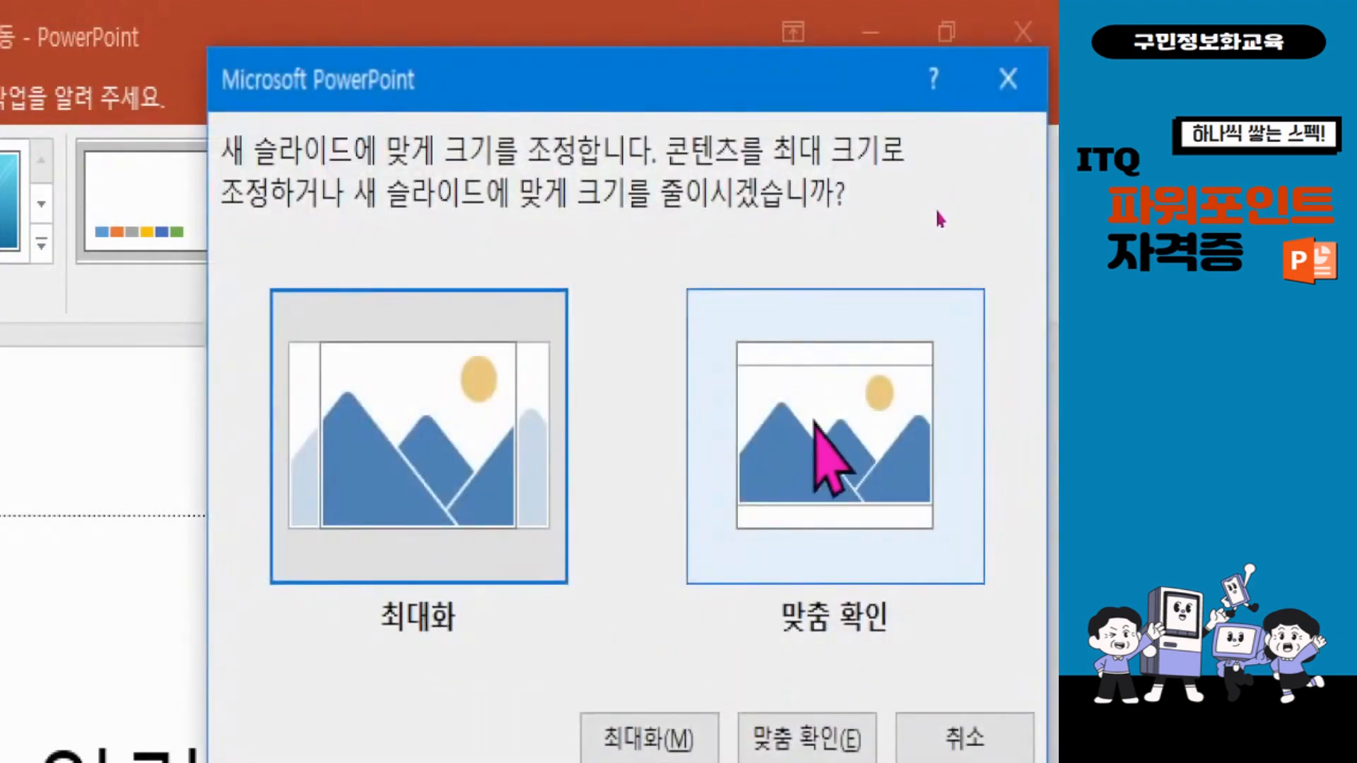
pyautogui.click(817, 424)
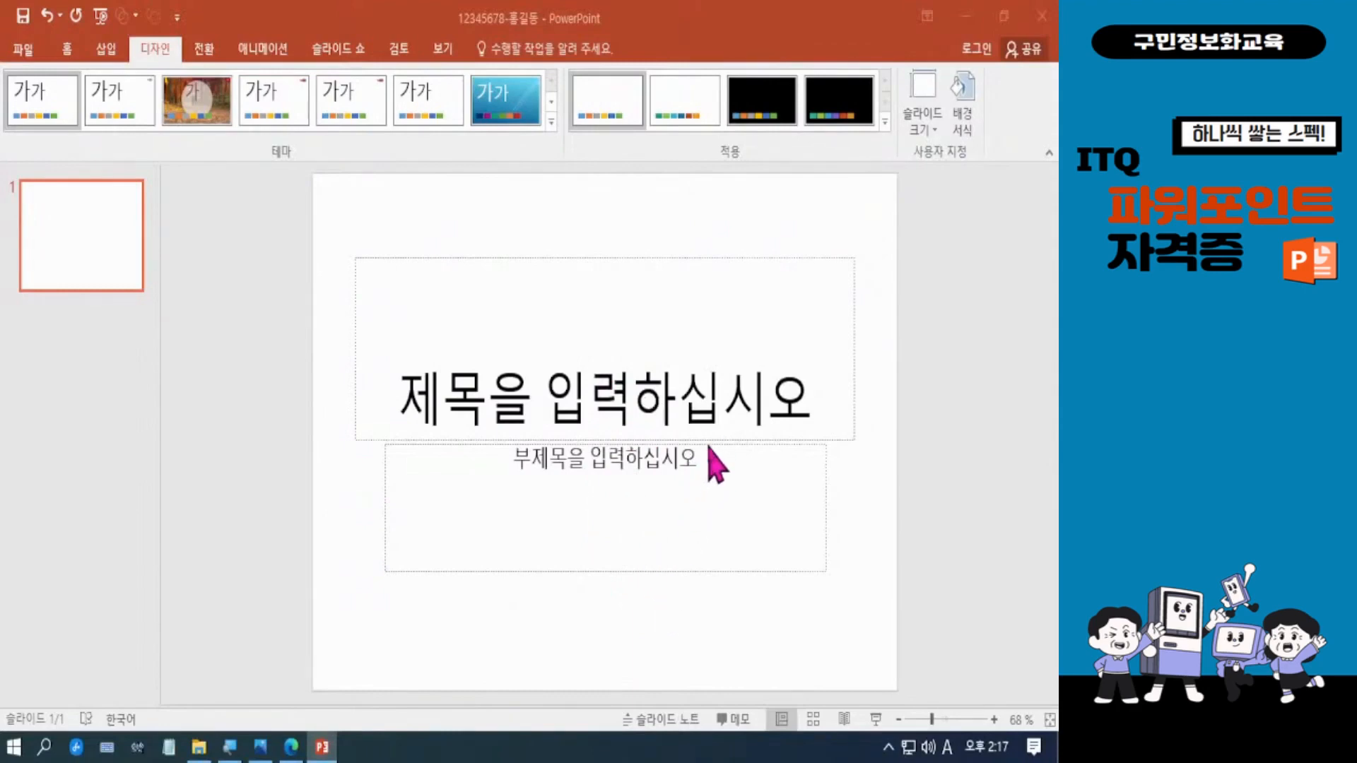
# Step: Delete both the title and subtitle placeholders from slide 1
pyautogui.click(309, 185)
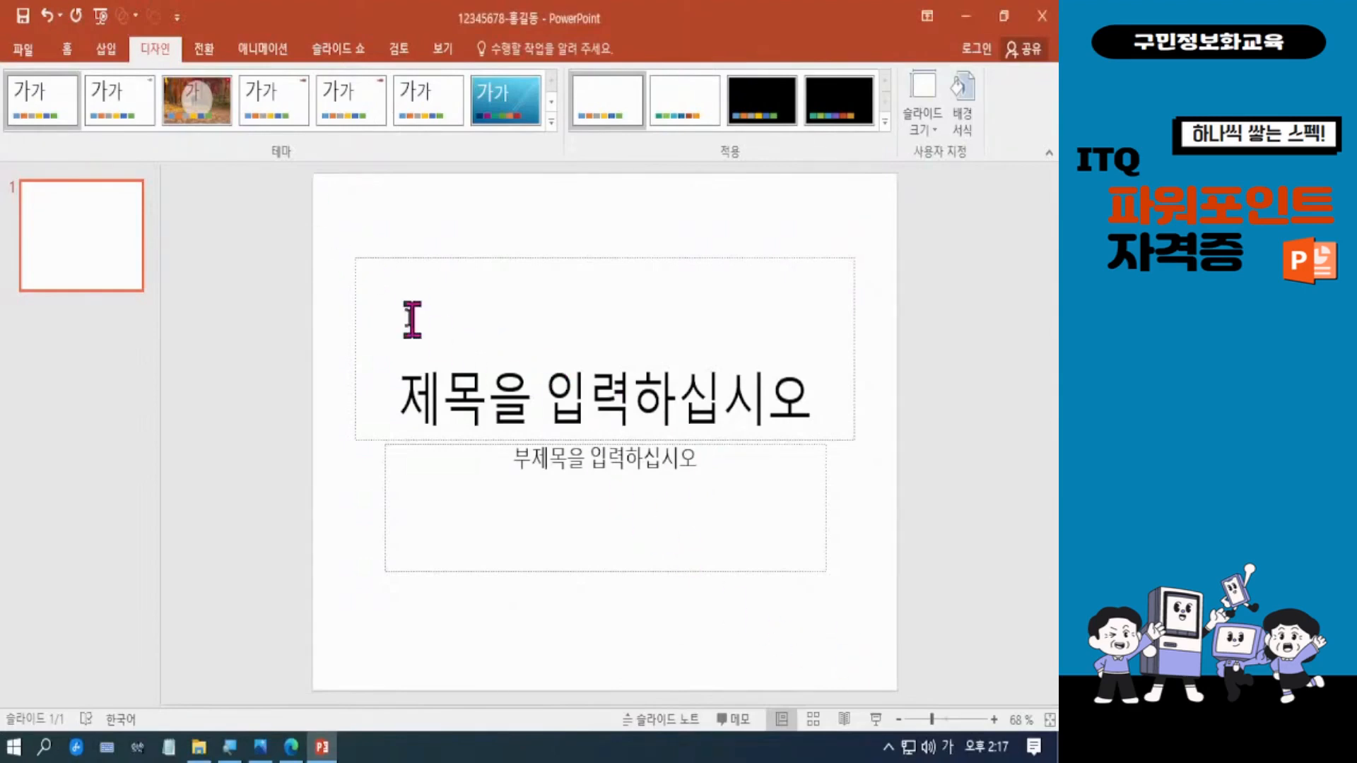
pyautogui.moveTo(302, 202); pyautogui.dragTo(966, 705)
pyautogui.press('Delete')
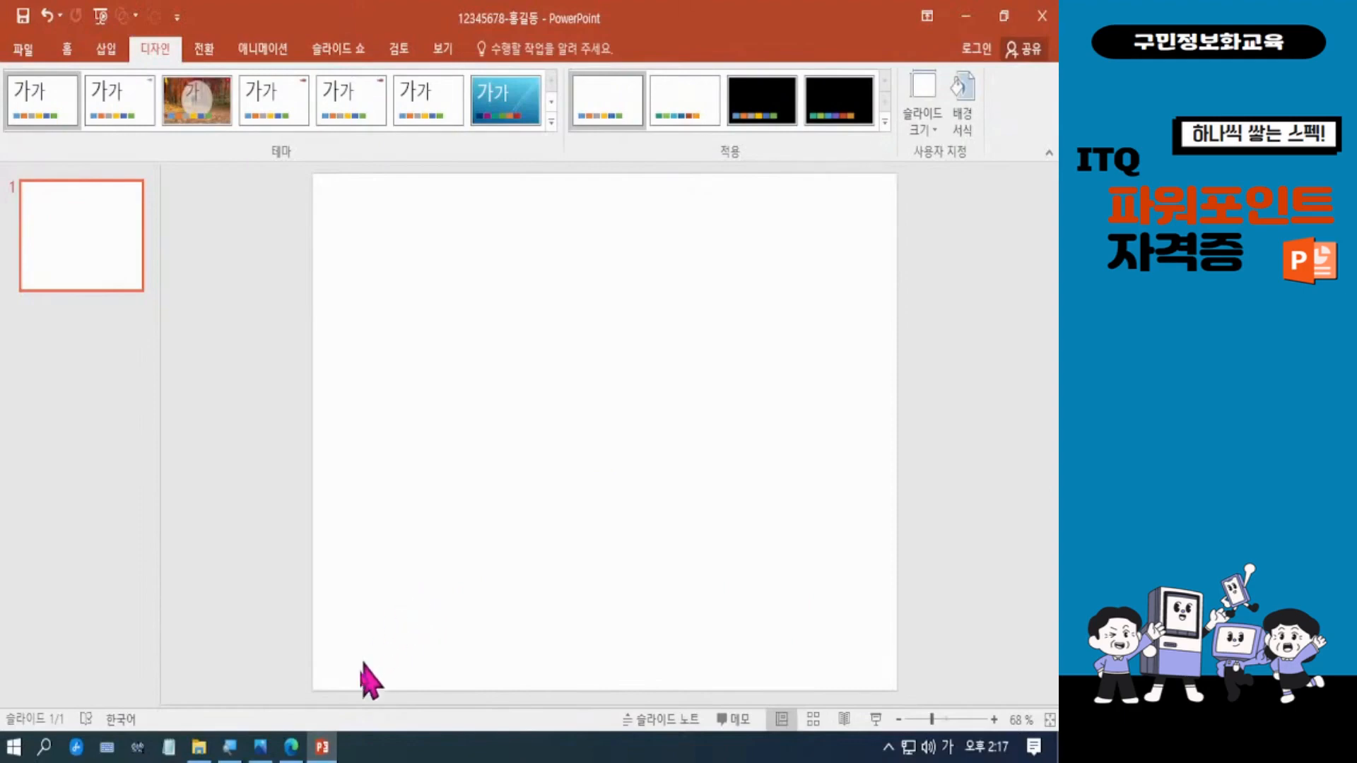
# Step: Check the first slide's conditions in the practice PDF, and insert the 로고3 picture from 문서 > ITQ > Picture on slide 1
pyautogui.click(291, 747)
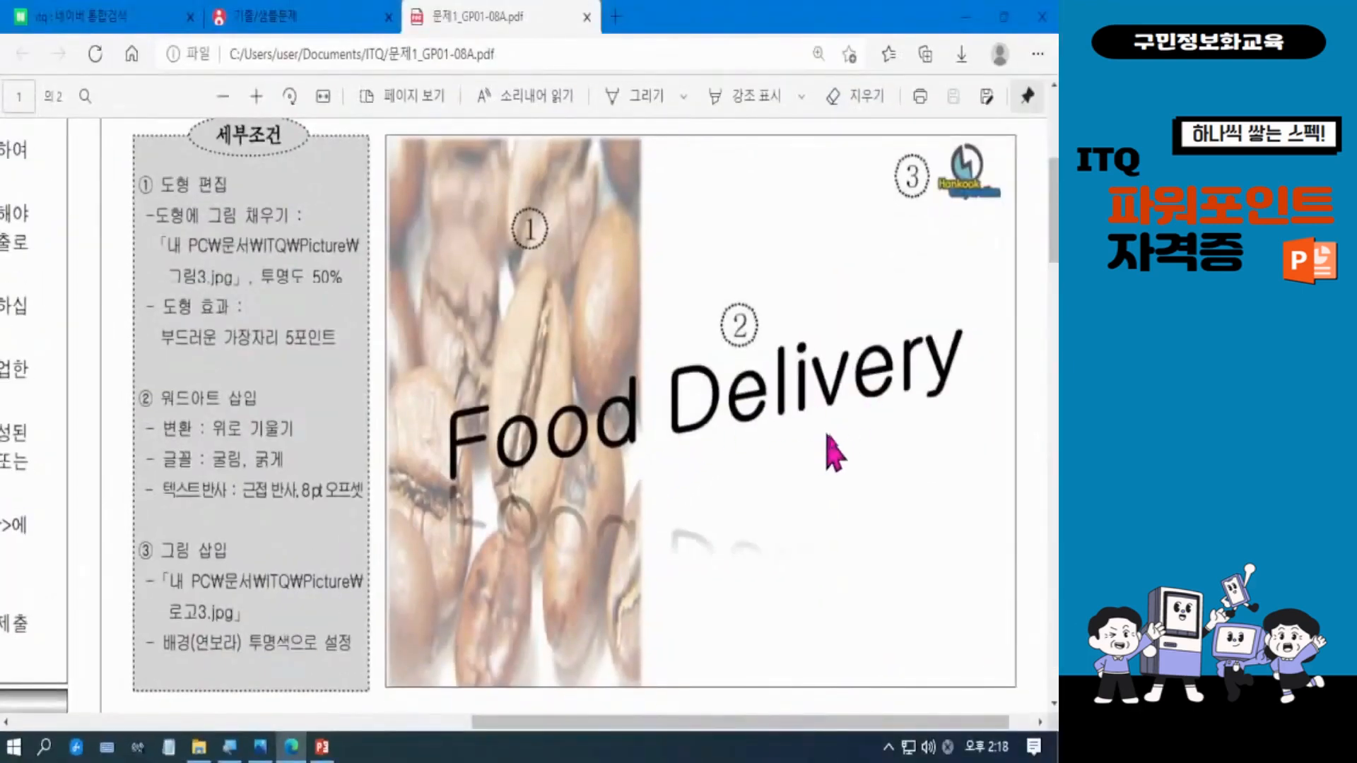
pyautogui.click(967, 22)
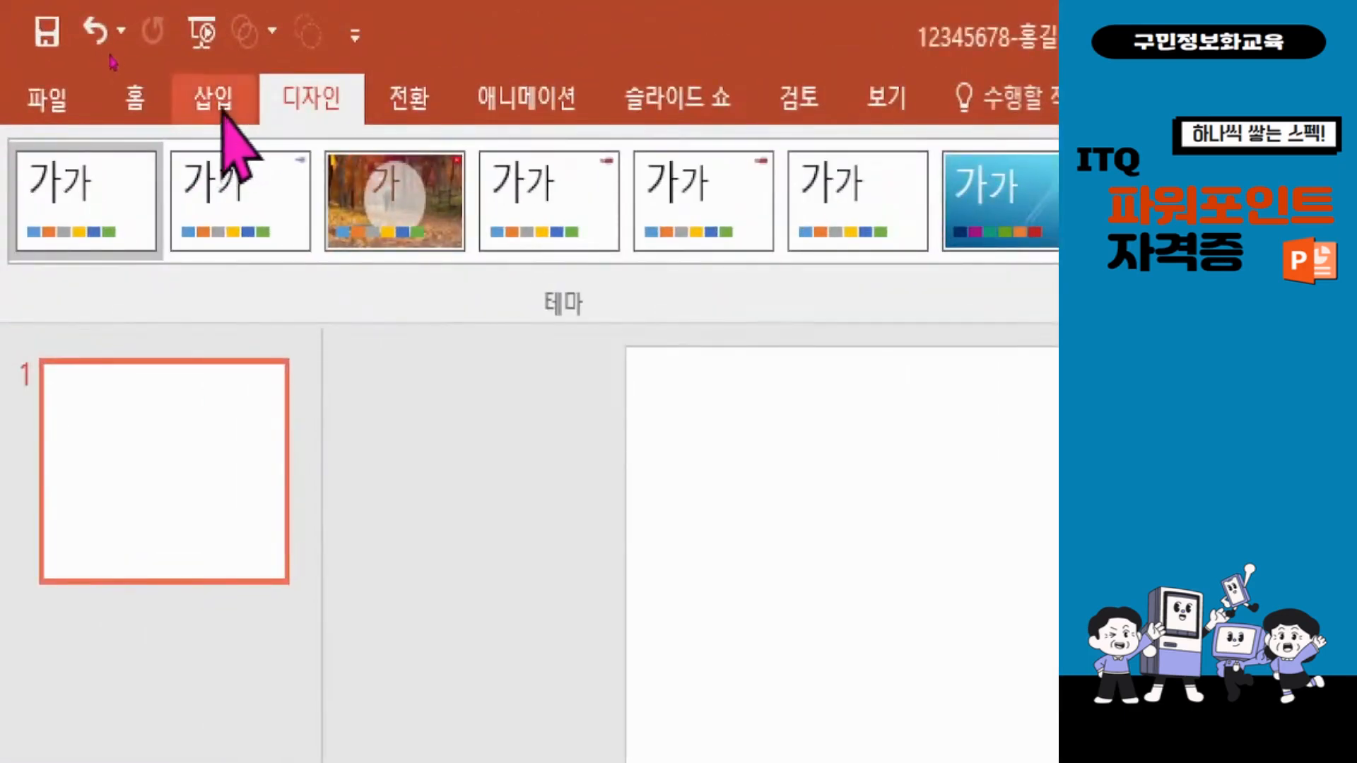
pyautogui.click(222, 112)
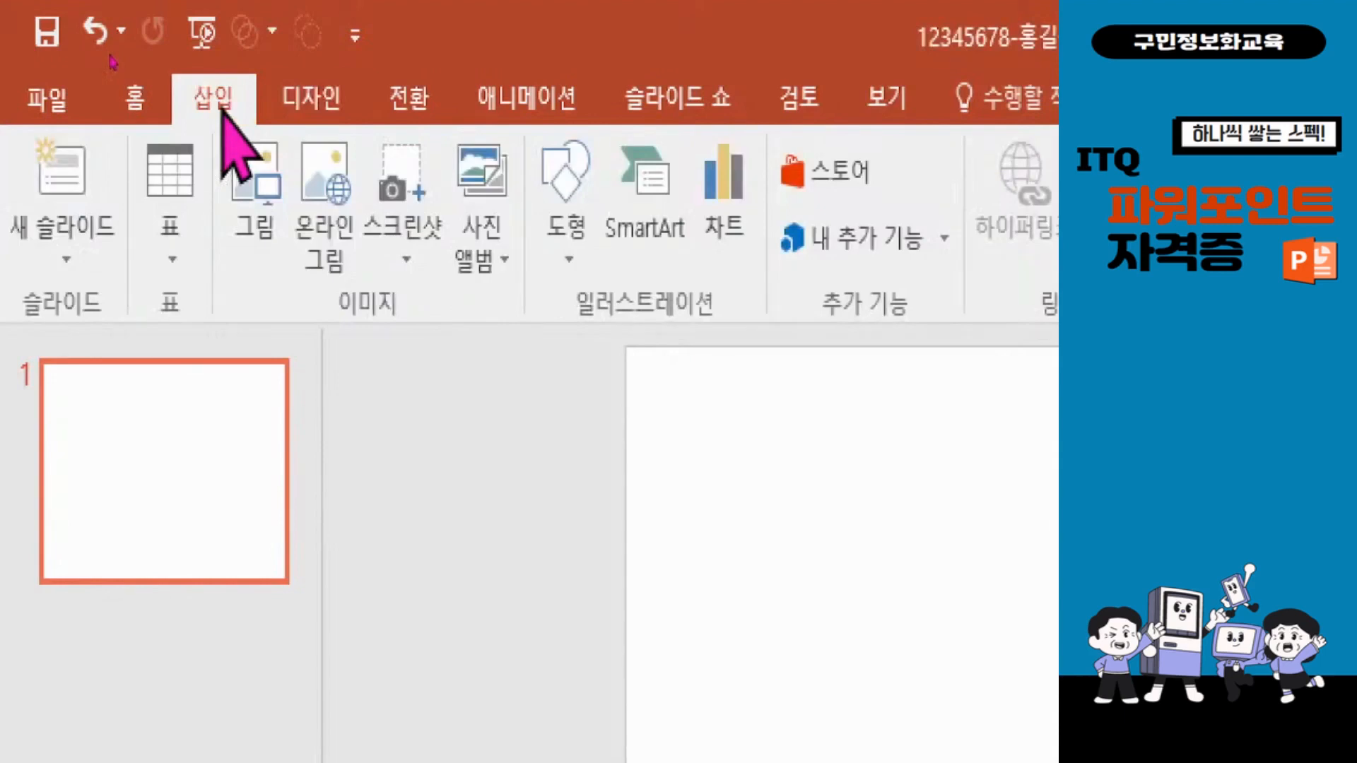
pyautogui.click(268, 225)
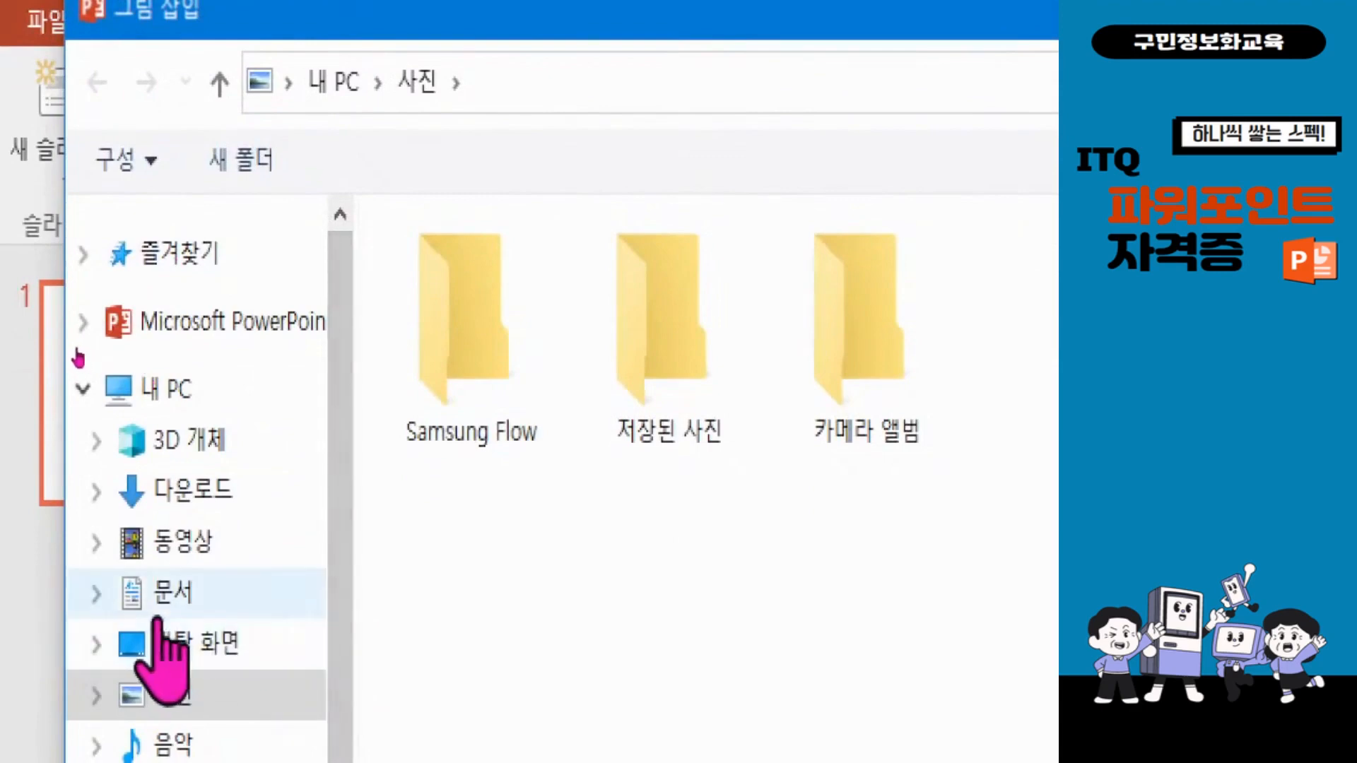
pyautogui.click(164, 602)
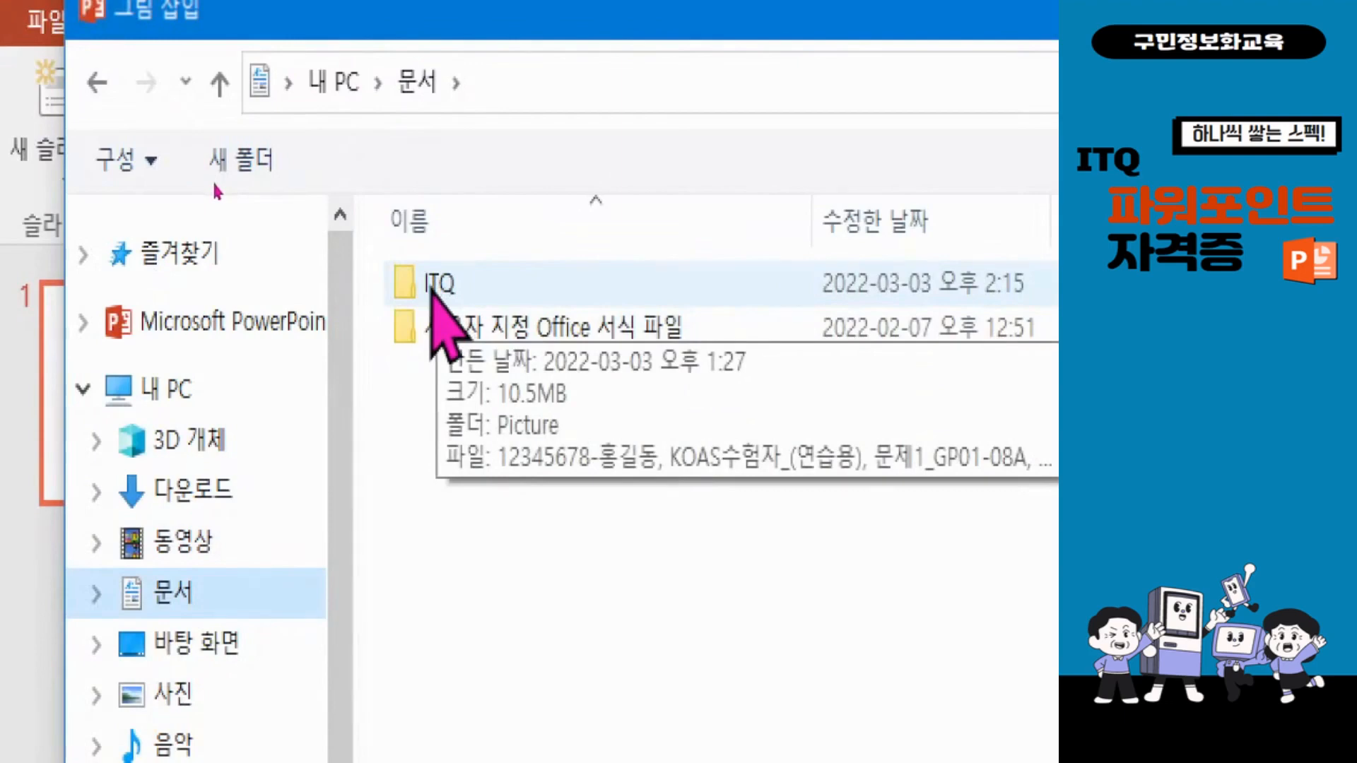
pyautogui.doubleClick(432, 284)
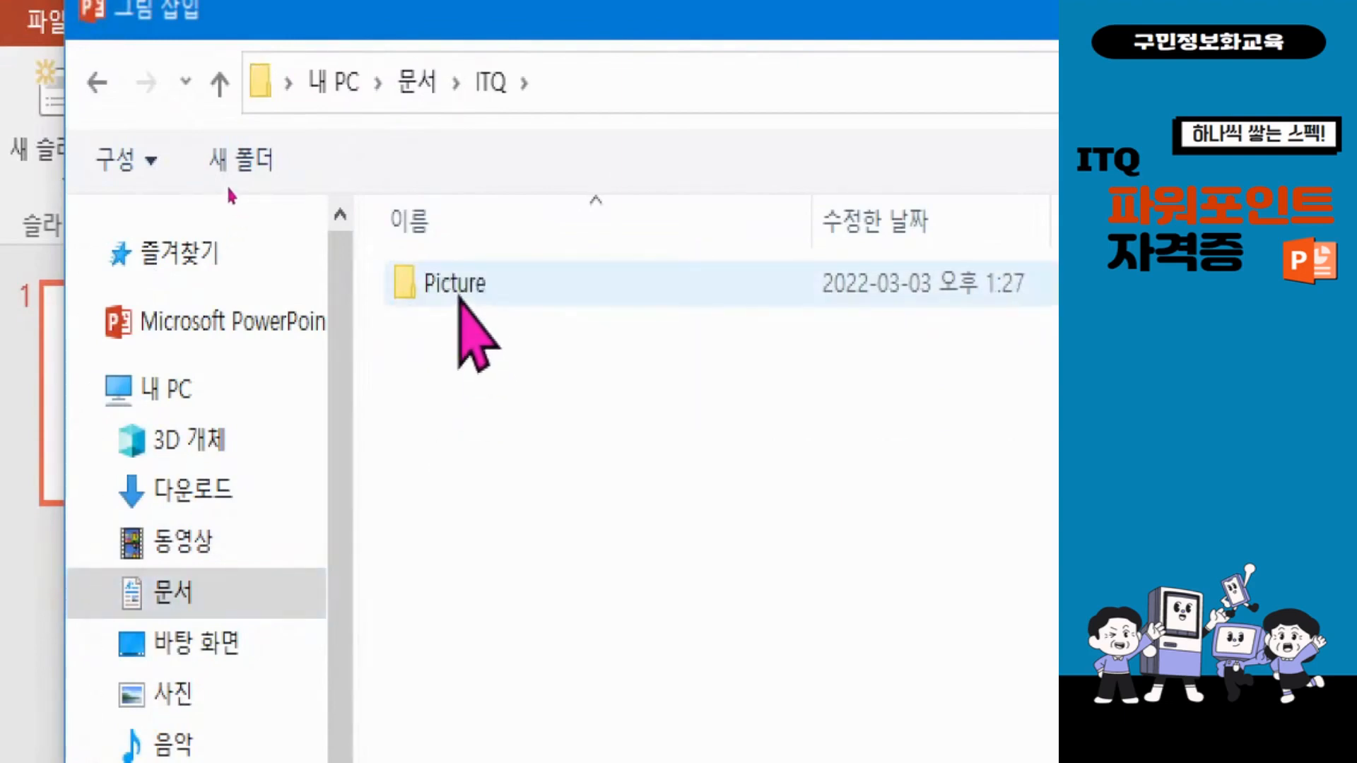
pyautogui.click(456, 290)
pyautogui.doubleClick(456, 286)
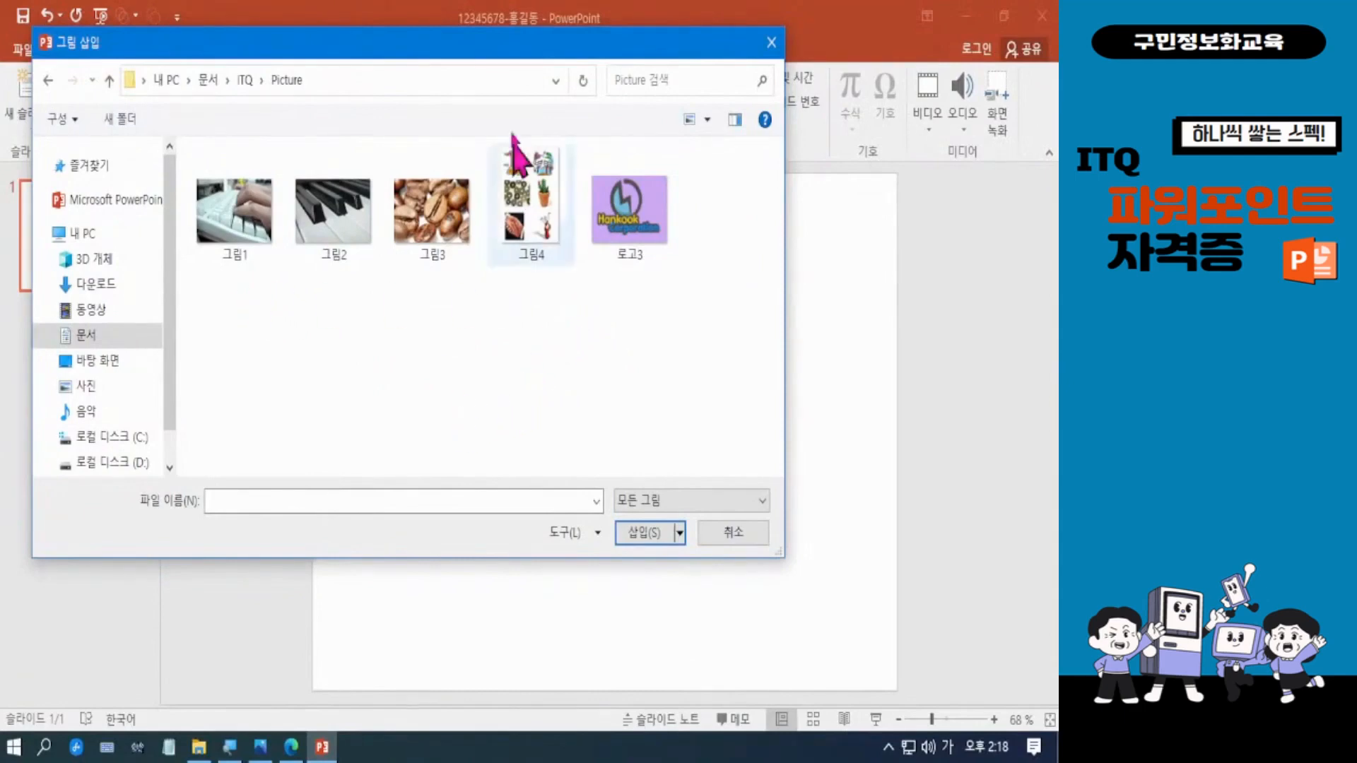
pyautogui.moveTo(495, 46); pyautogui.dragTo(576, 103)
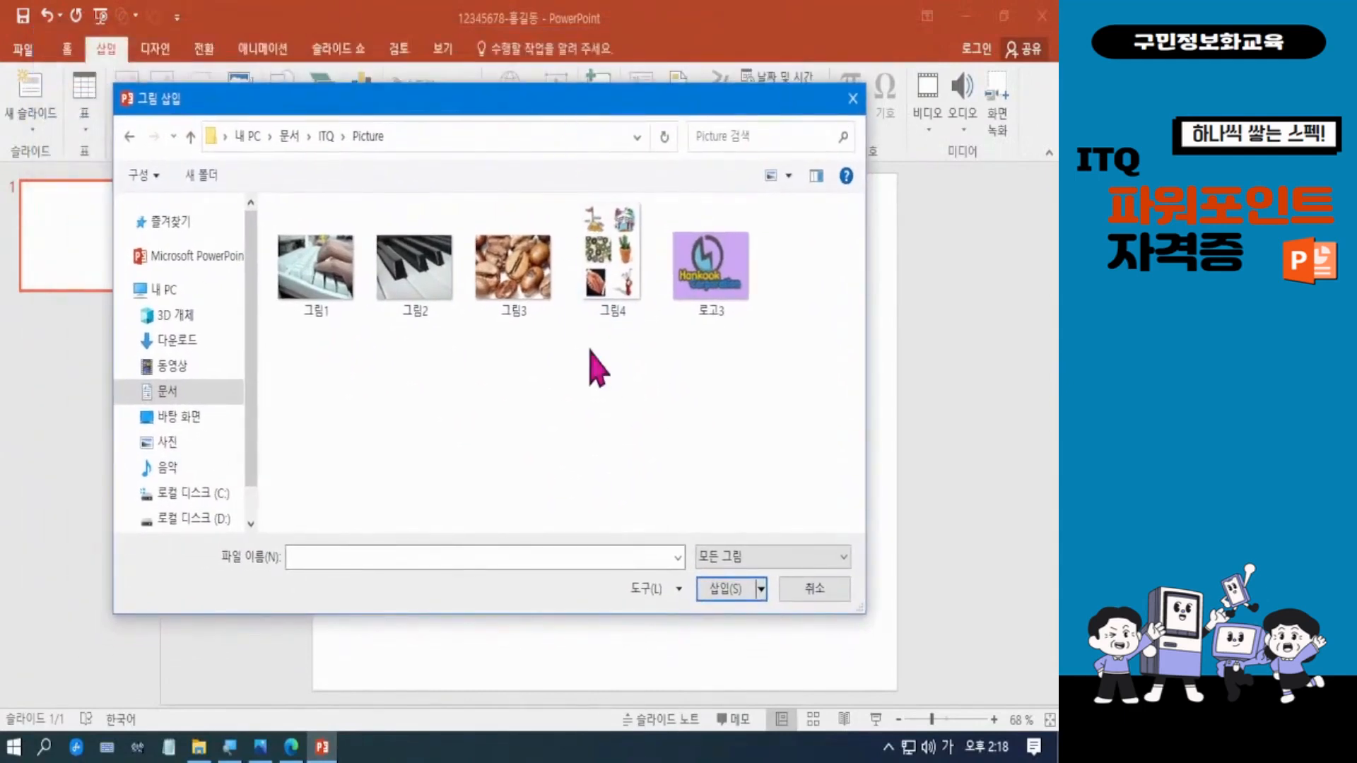
pyautogui.click(721, 296)
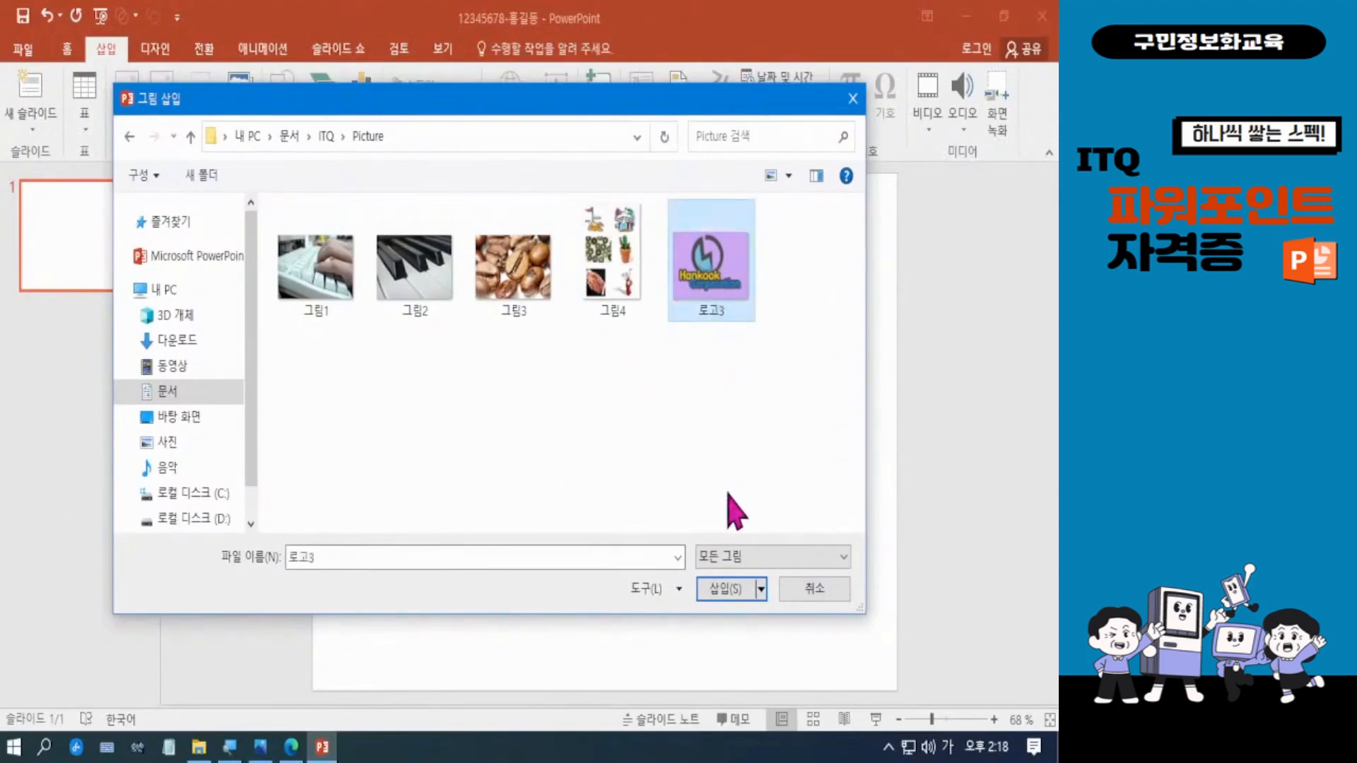
pyautogui.click(730, 596)
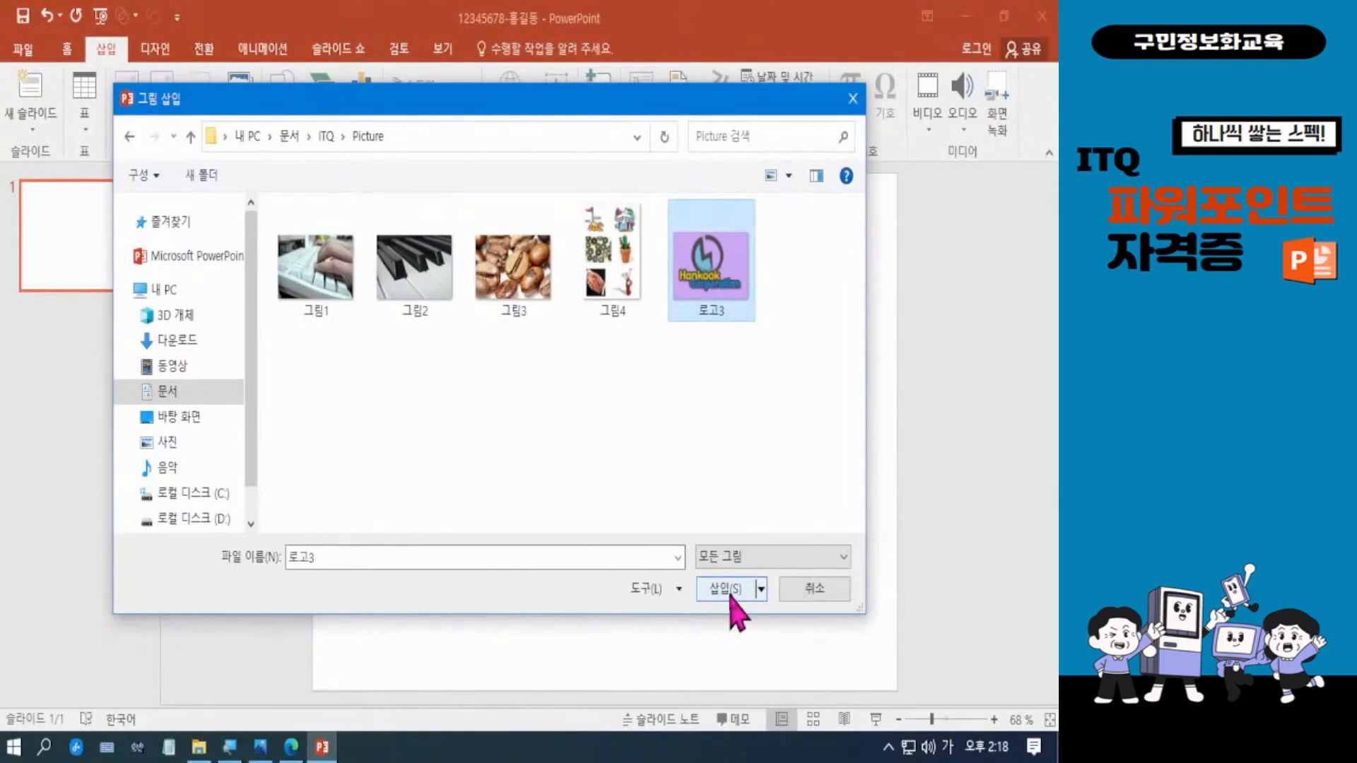
pyautogui.click(730, 595)
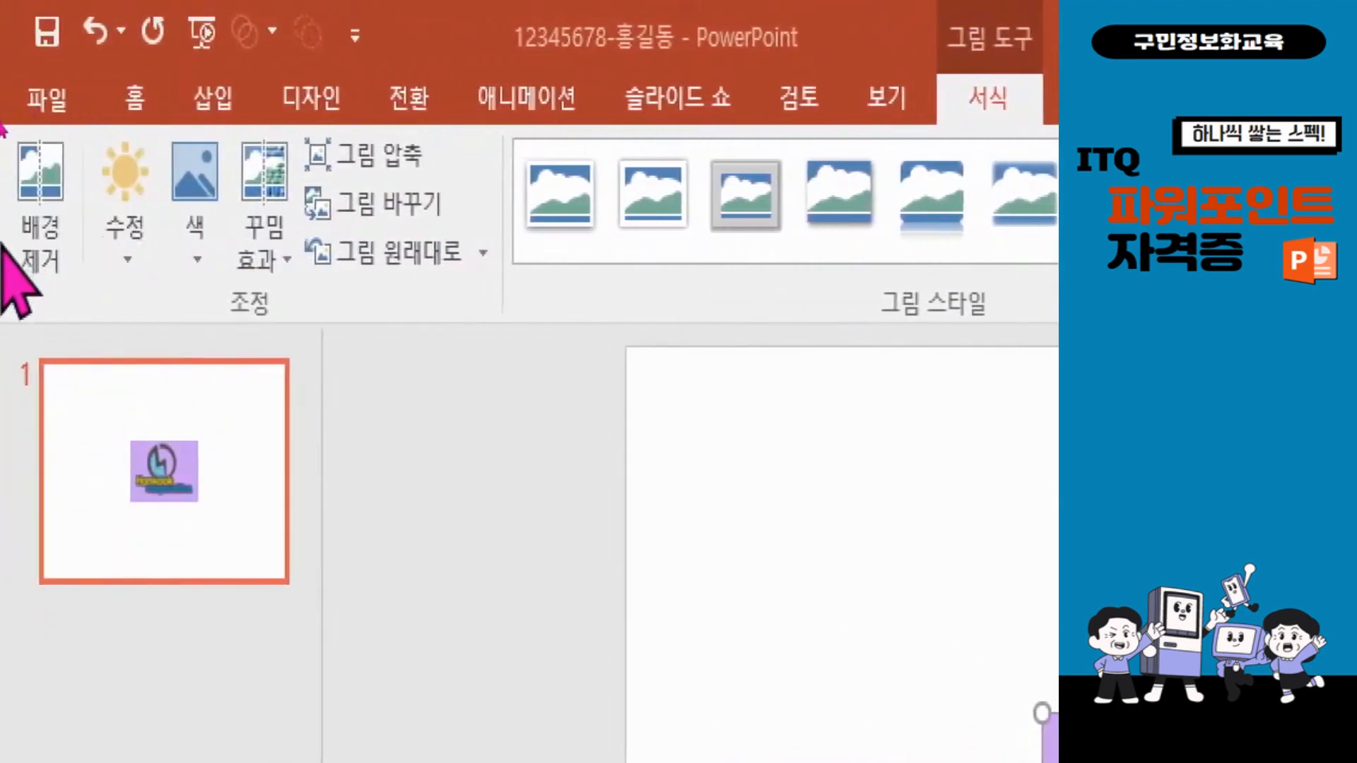
# Step: Make the logo picture's light purple background transparent with 투명한 색 설정
pyautogui.click(197, 226)
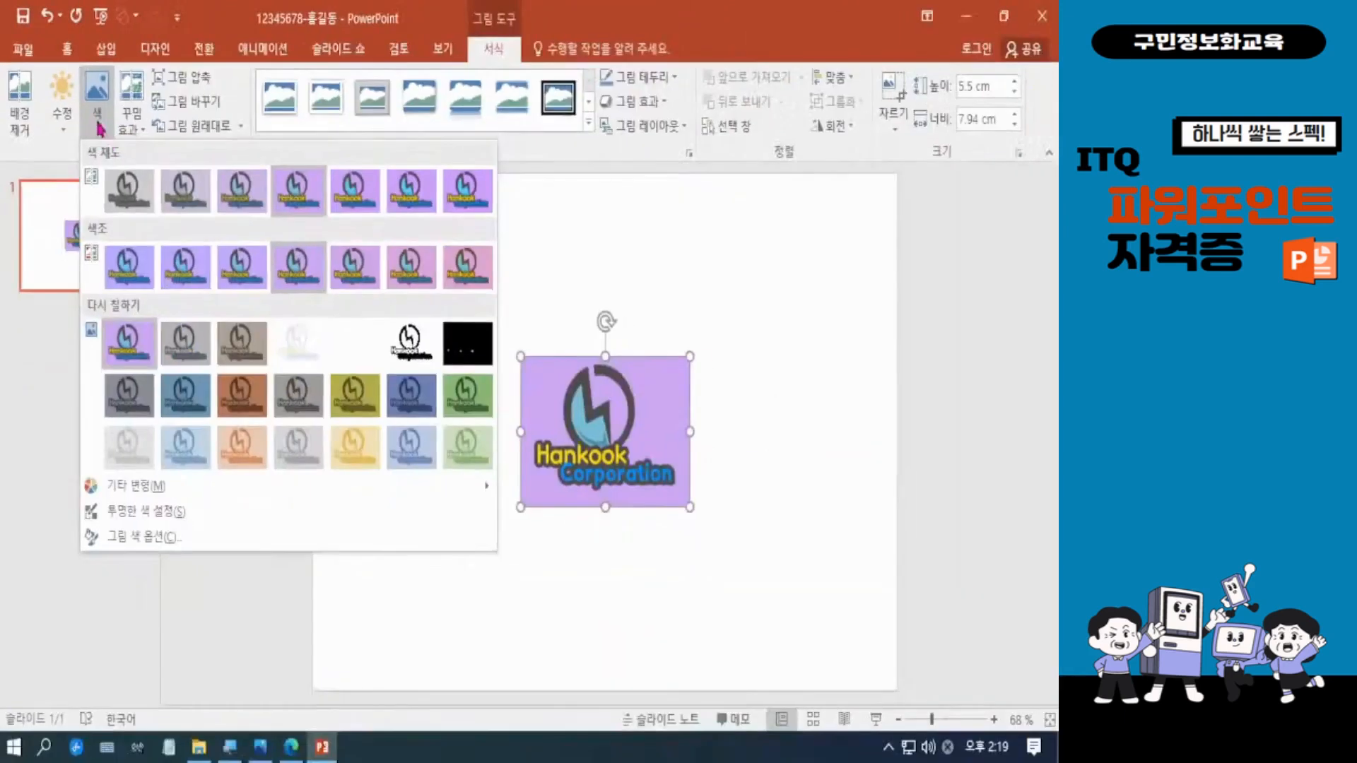
pyautogui.click(157, 523)
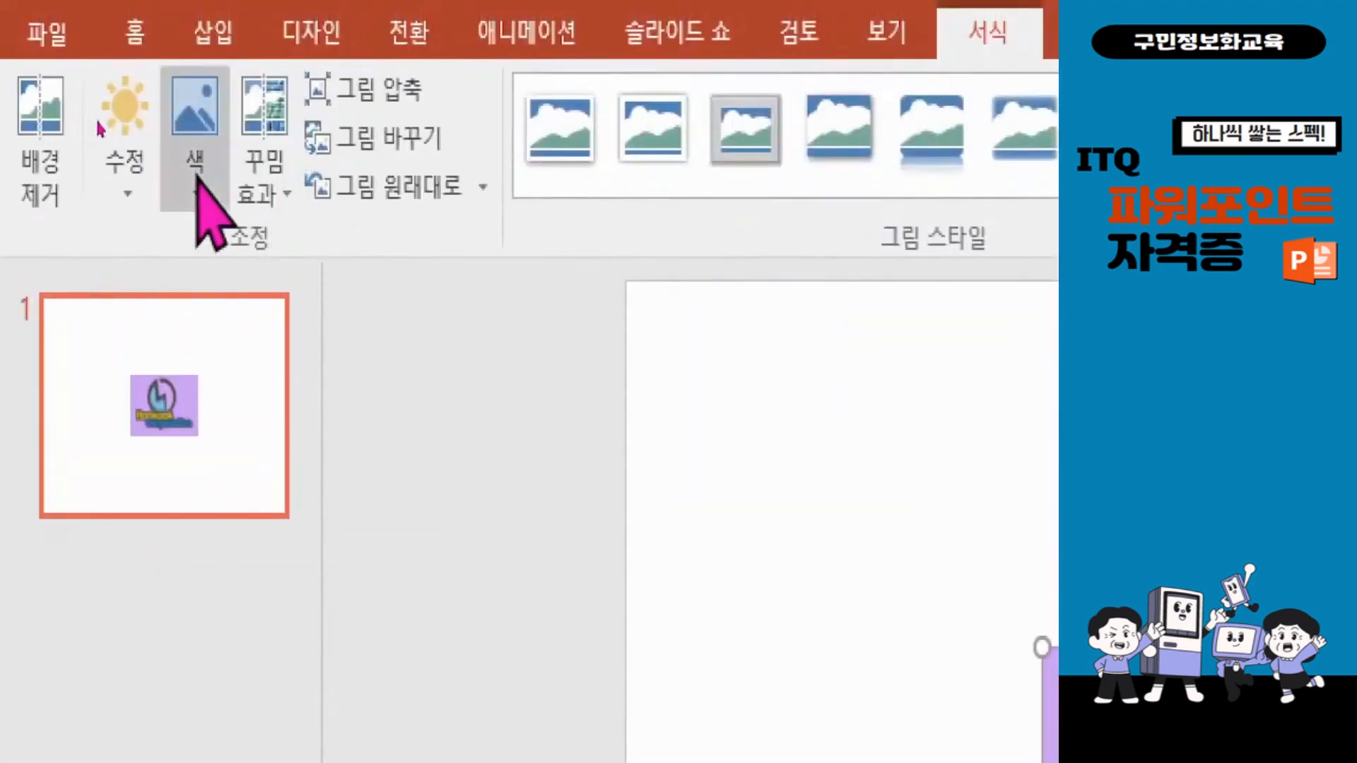
pyautogui.click(191, 180)
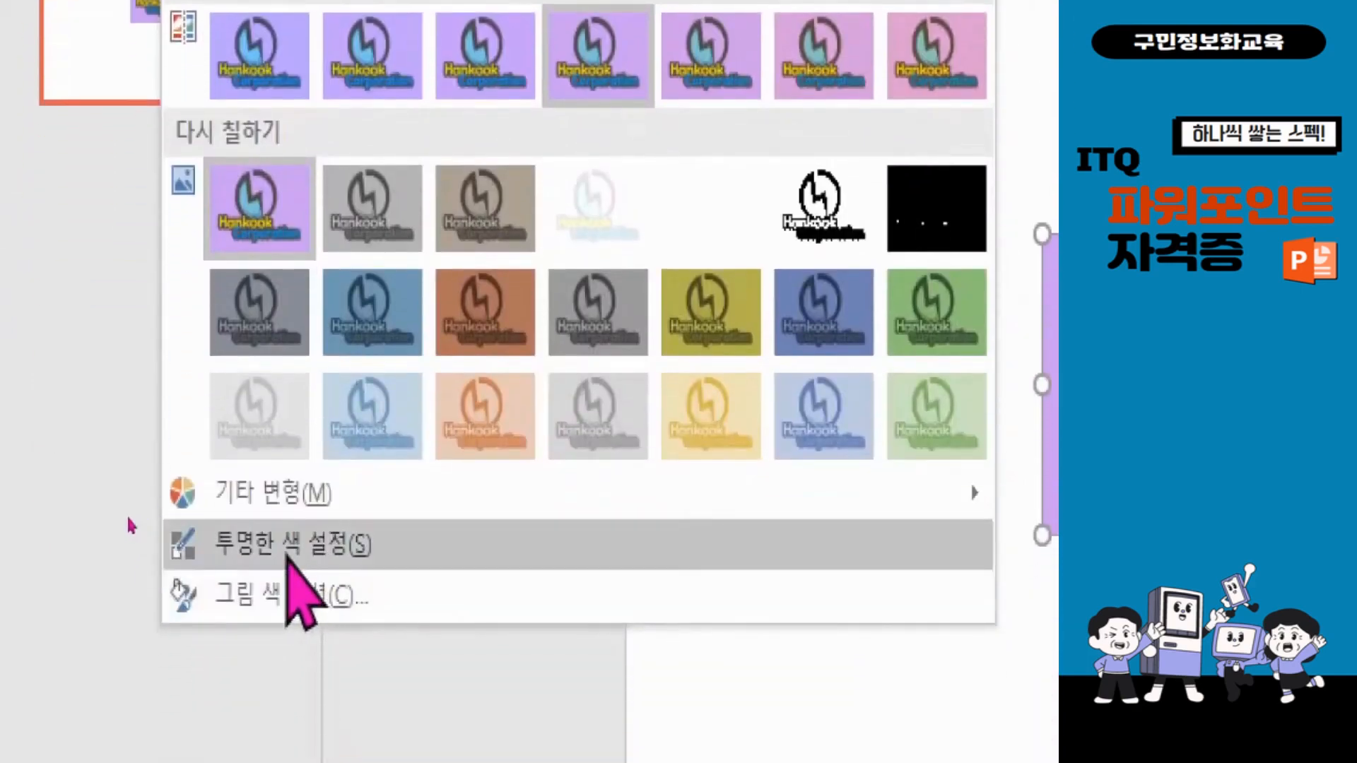
pyautogui.click(256, 556)
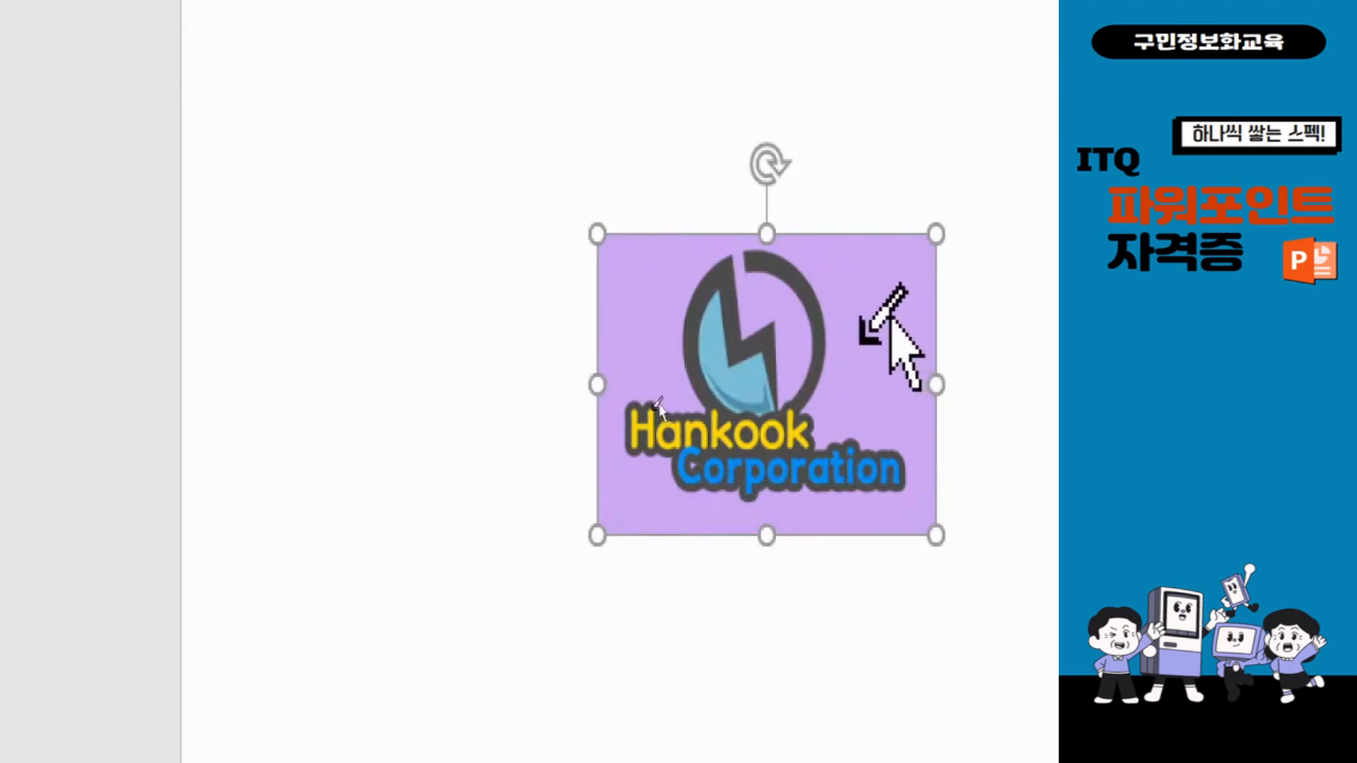
pyautogui.click(660, 389)
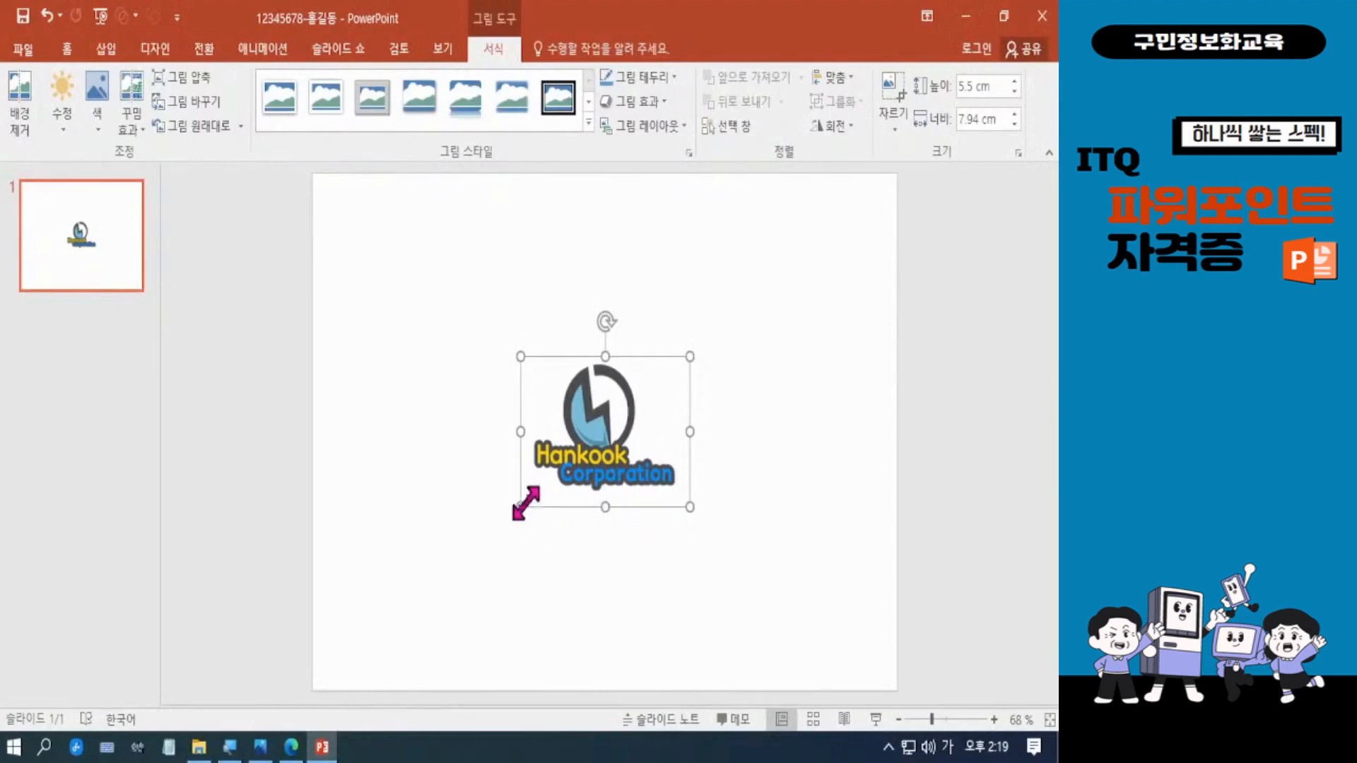
# Step: Shrink the logo picture to about 2.19 cm high and 3.16 cm wide, and place it in the slide's upper-right corner
pyautogui.moveTo(522, 509); pyautogui.dragTo(616, 423)
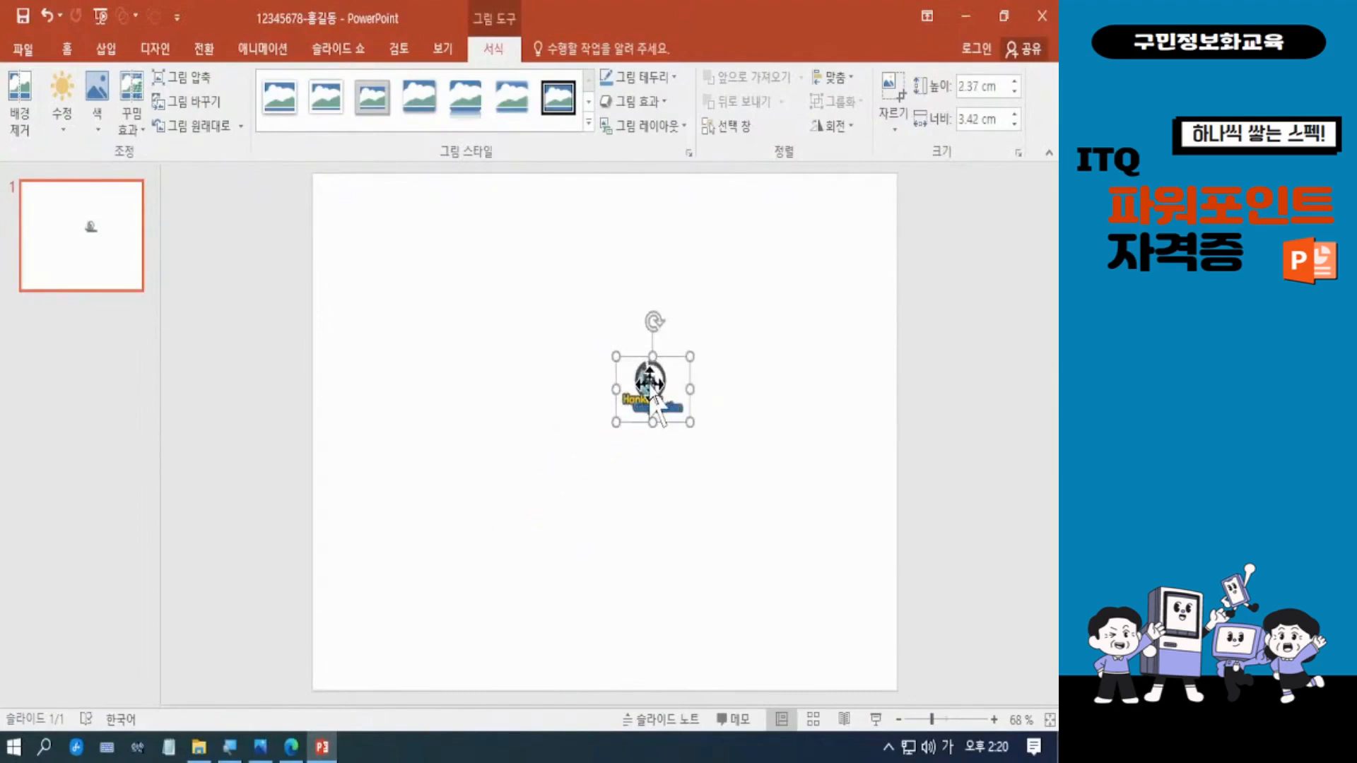
pyautogui.moveTo(650, 385); pyautogui.dragTo(820, 235)
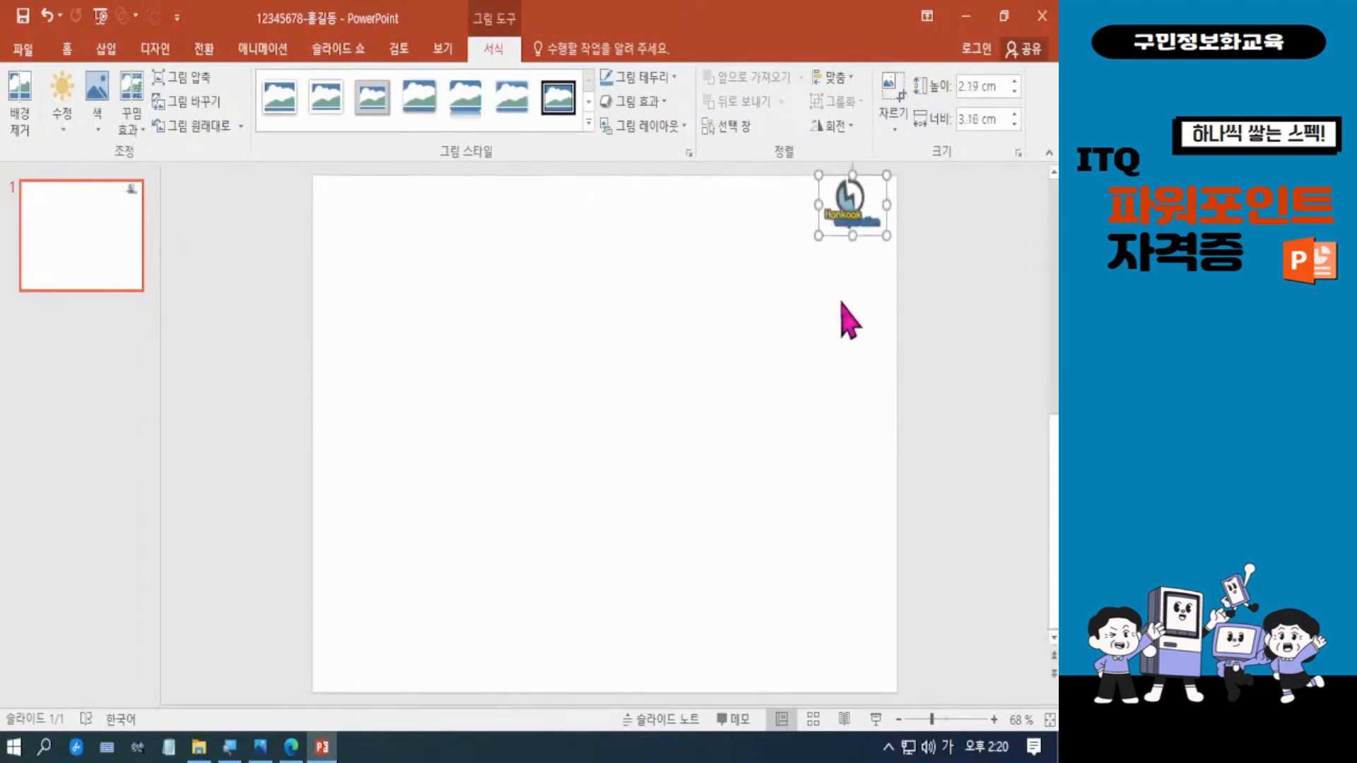
pyautogui.hotkey('ctrl', 'z')
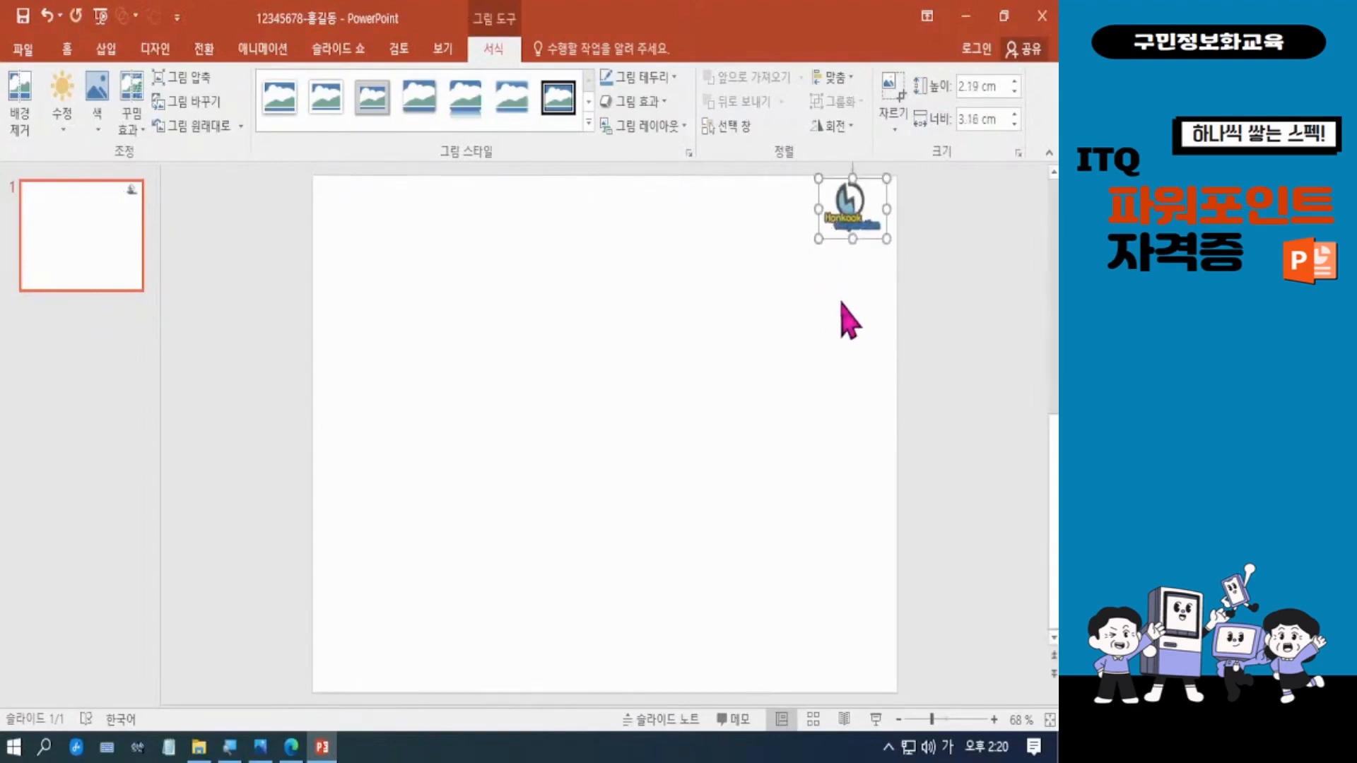
pyautogui.hotkey('ctrl', 'z')
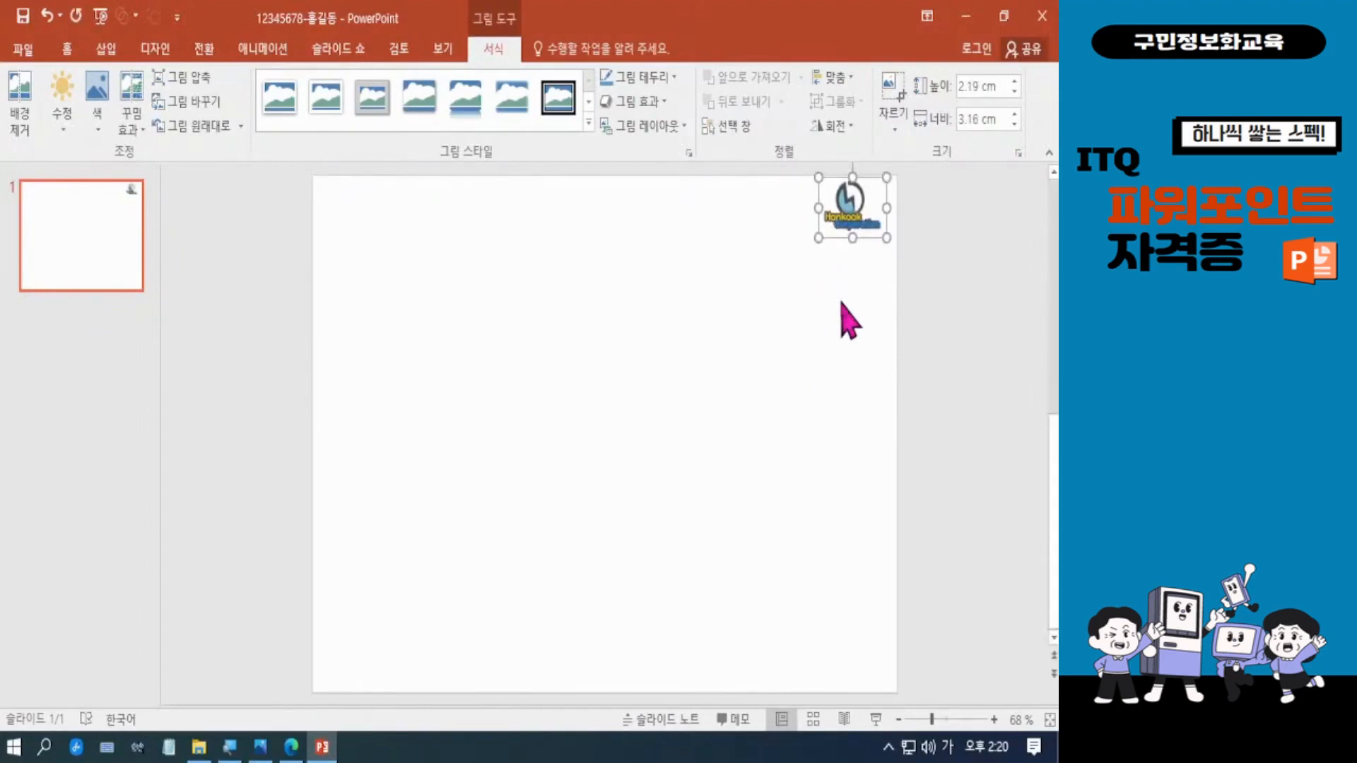
pyautogui.hotkey('ctrl', 'z')
pyautogui.hotkey('ctrl', 'z')
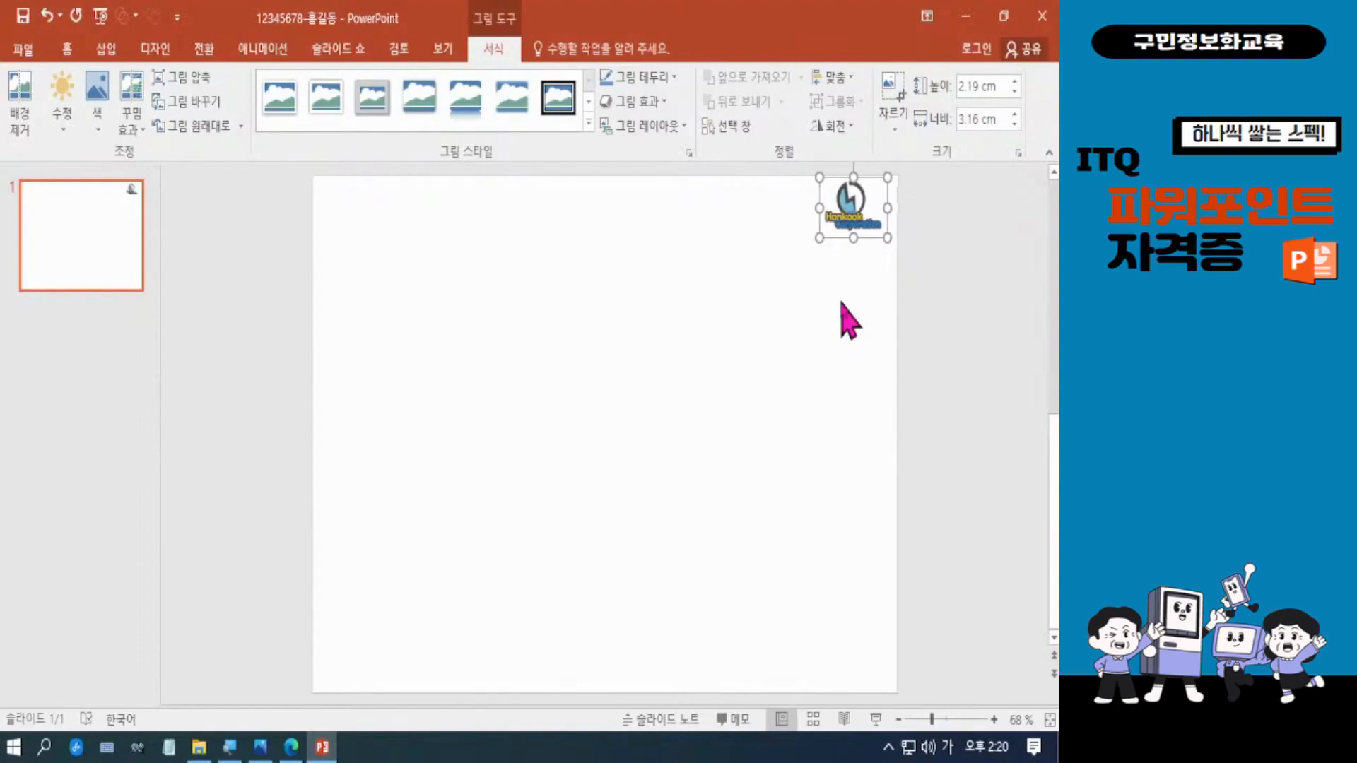
# Step: Compare the logo's placement with the practice PDF and nudge the logo slightly to the right
pyautogui.click(292, 747)
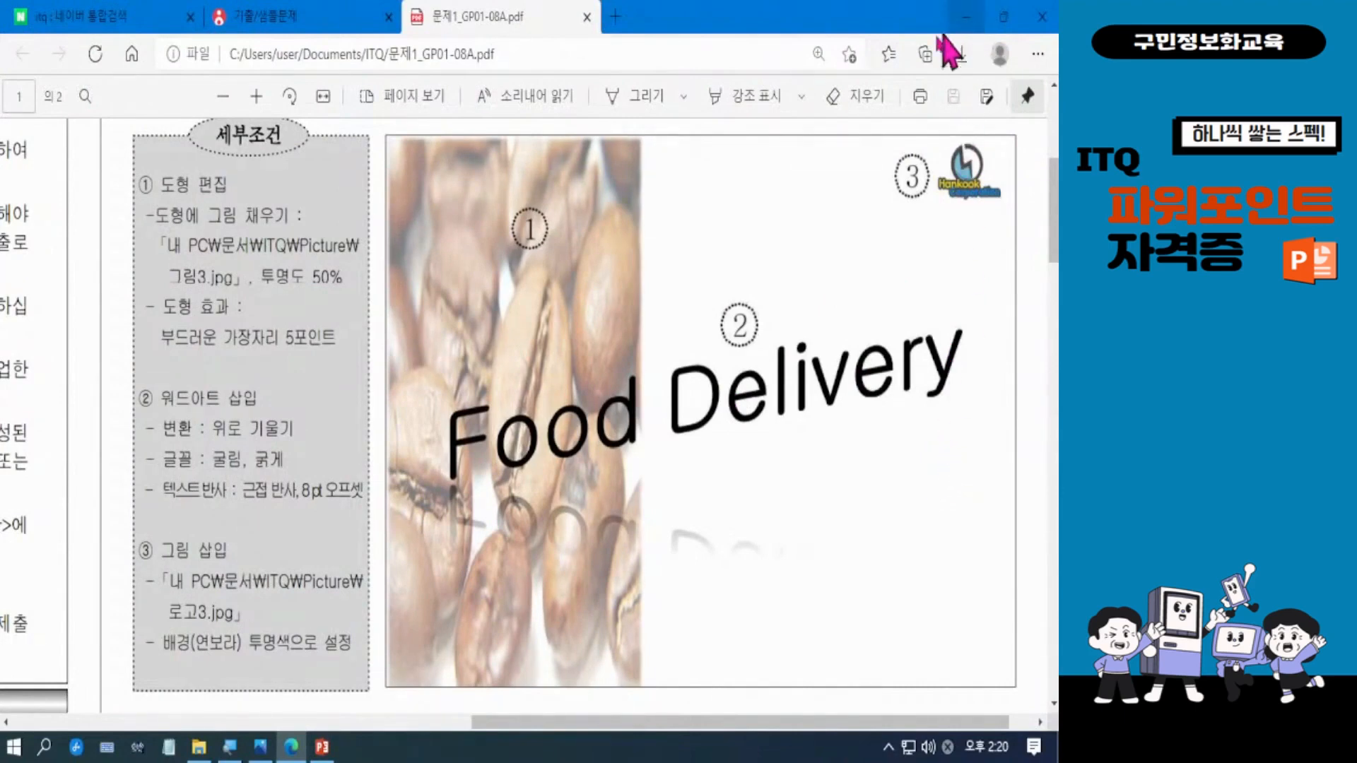
pyautogui.click(322, 747)
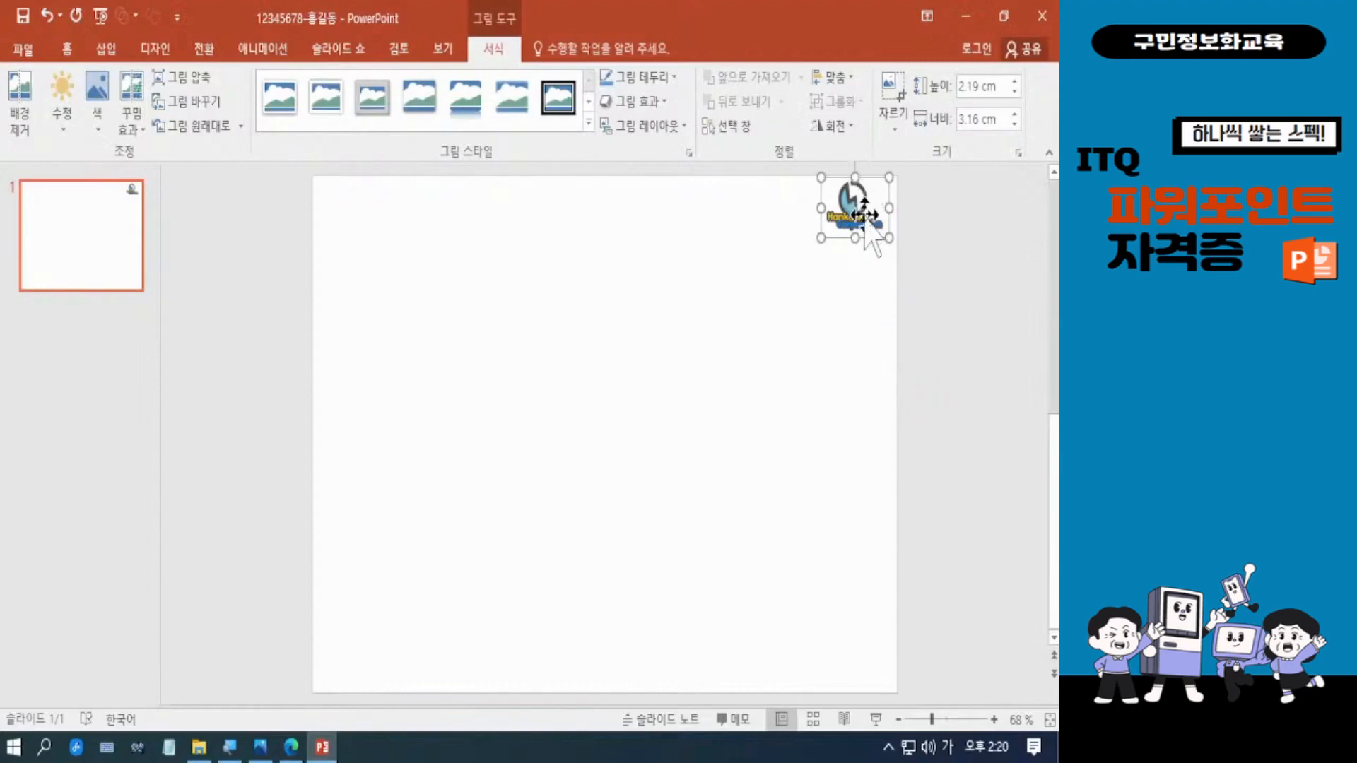
pyautogui.hotkey('ctrl', 'Right')
pyautogui.hotkey('ctrl', 'Right')
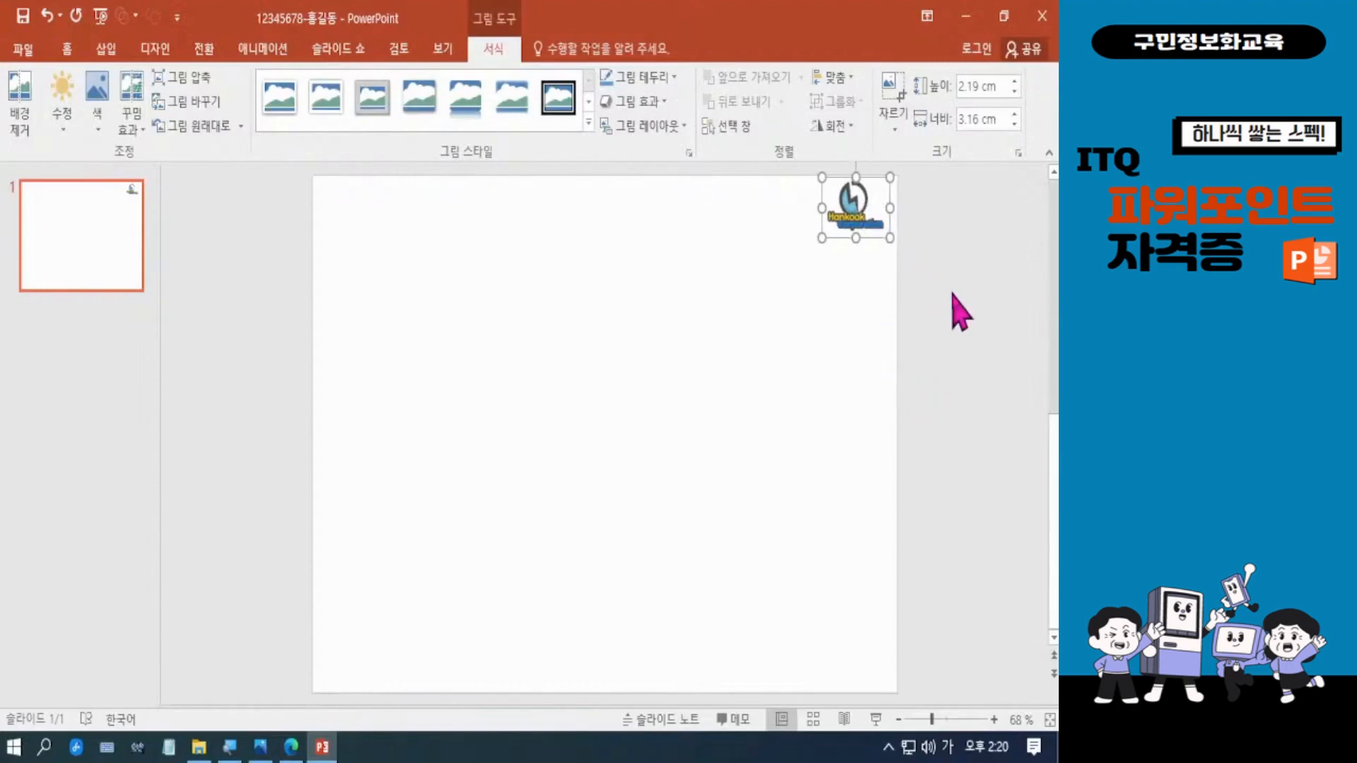
# Step: Check the shape area in the practice PDF, and draw a full-height rectangle about 19.05 x 10.9 cm along the slide's left edge
pyautogui.click(291, 747)
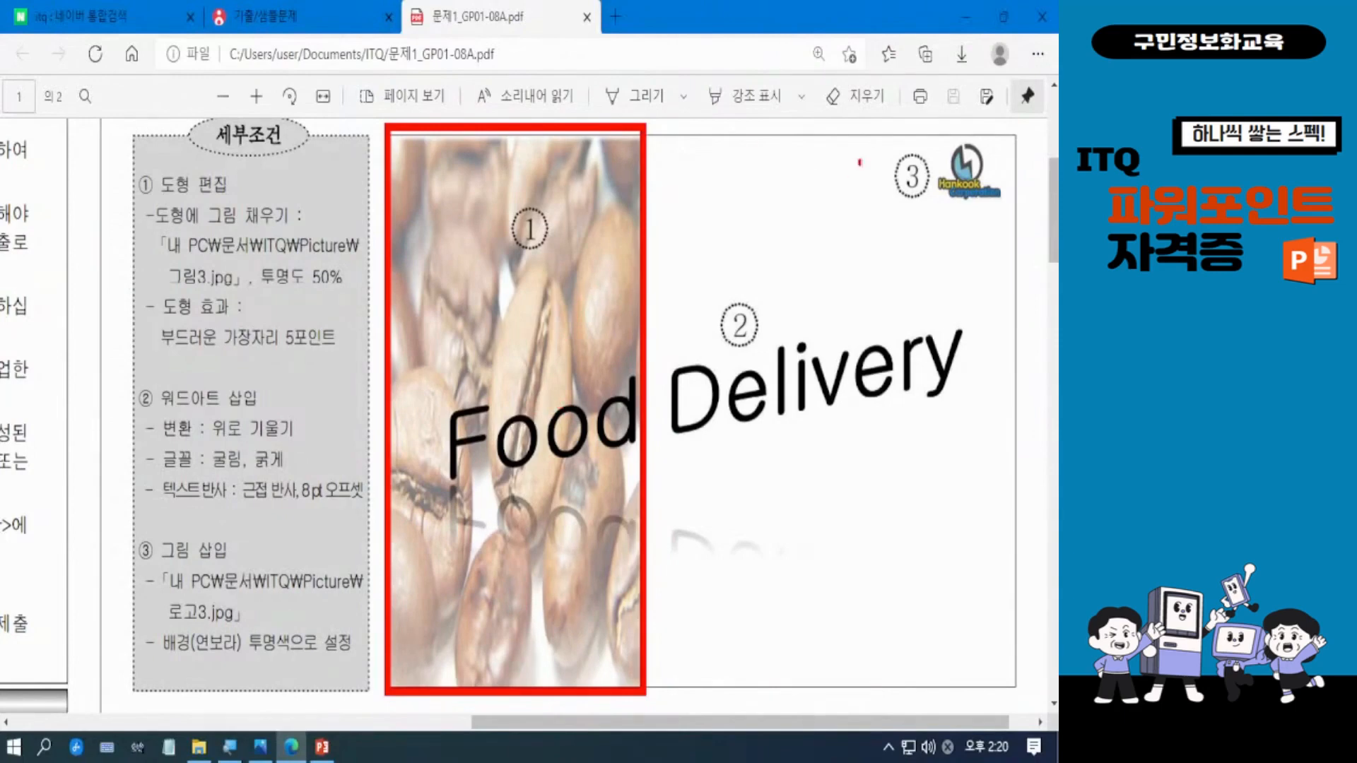
pyautogui.click(964, 20)
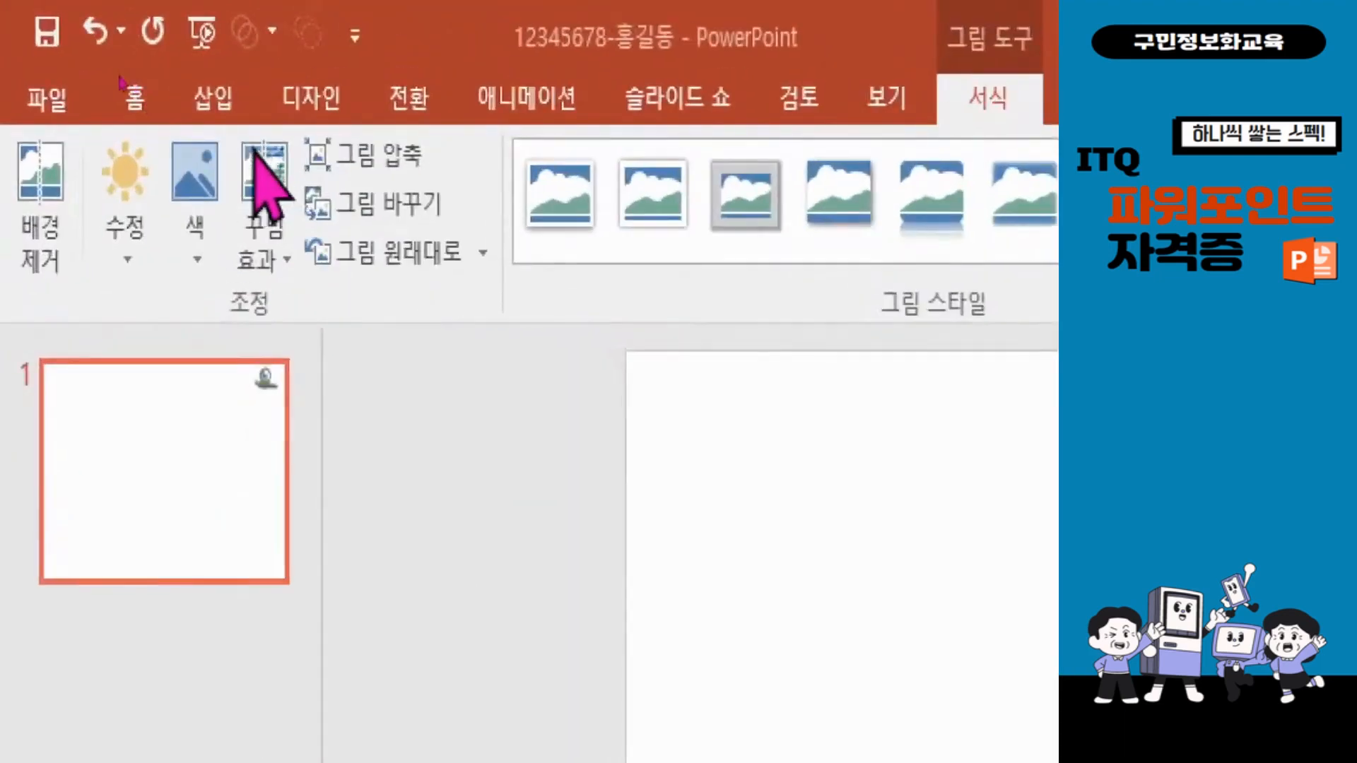
pyautogui.click(213, 99)
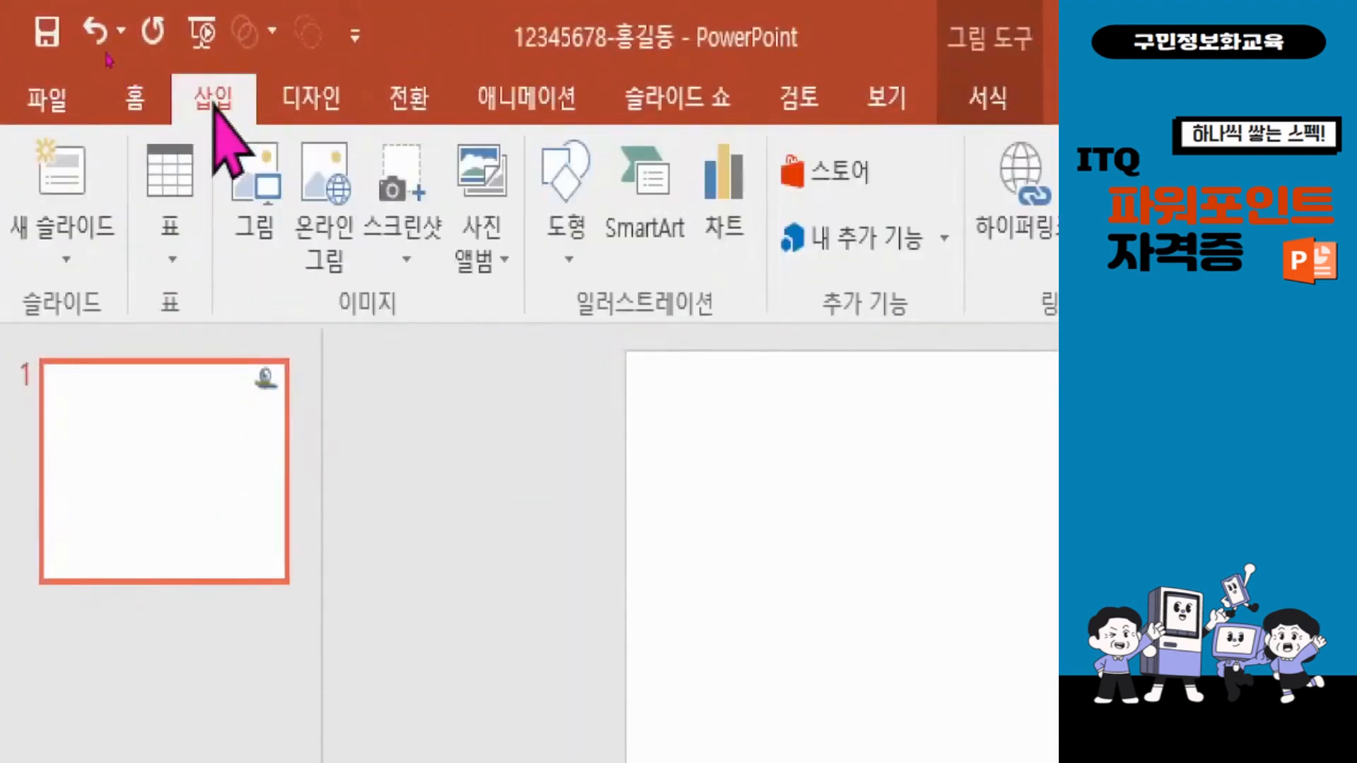
pyautogui.click(565, 230)
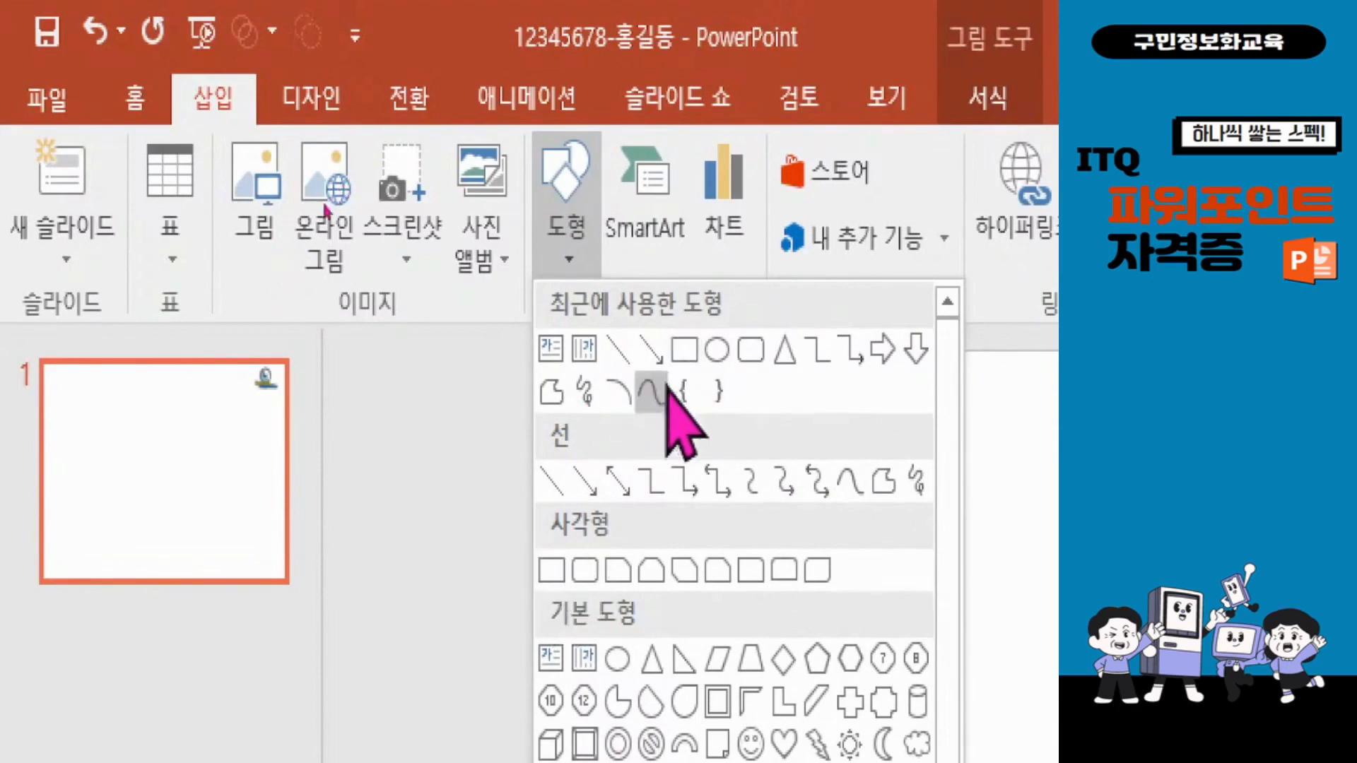
pyautogui.click(552, 570)
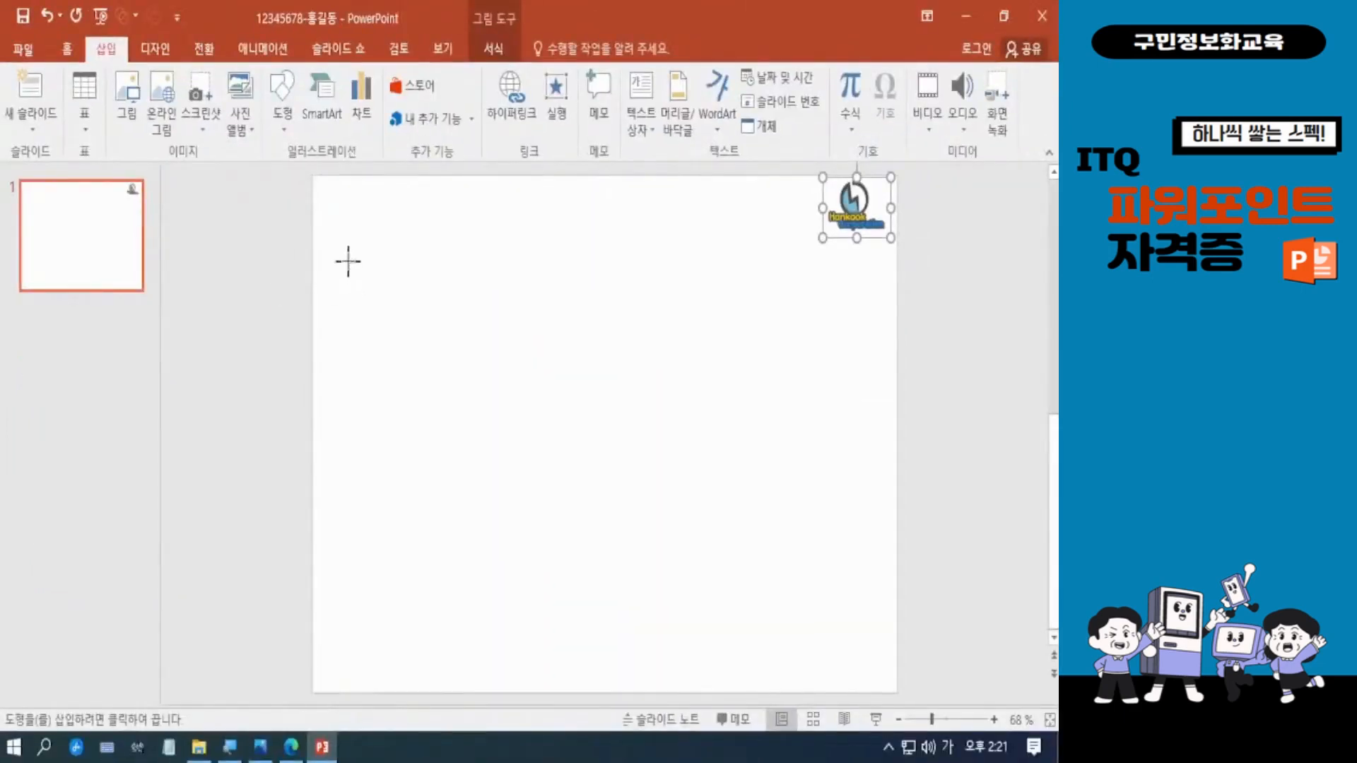
pyautogui.moveTo(314, 175); pyautogui.dragTo(522, 687)
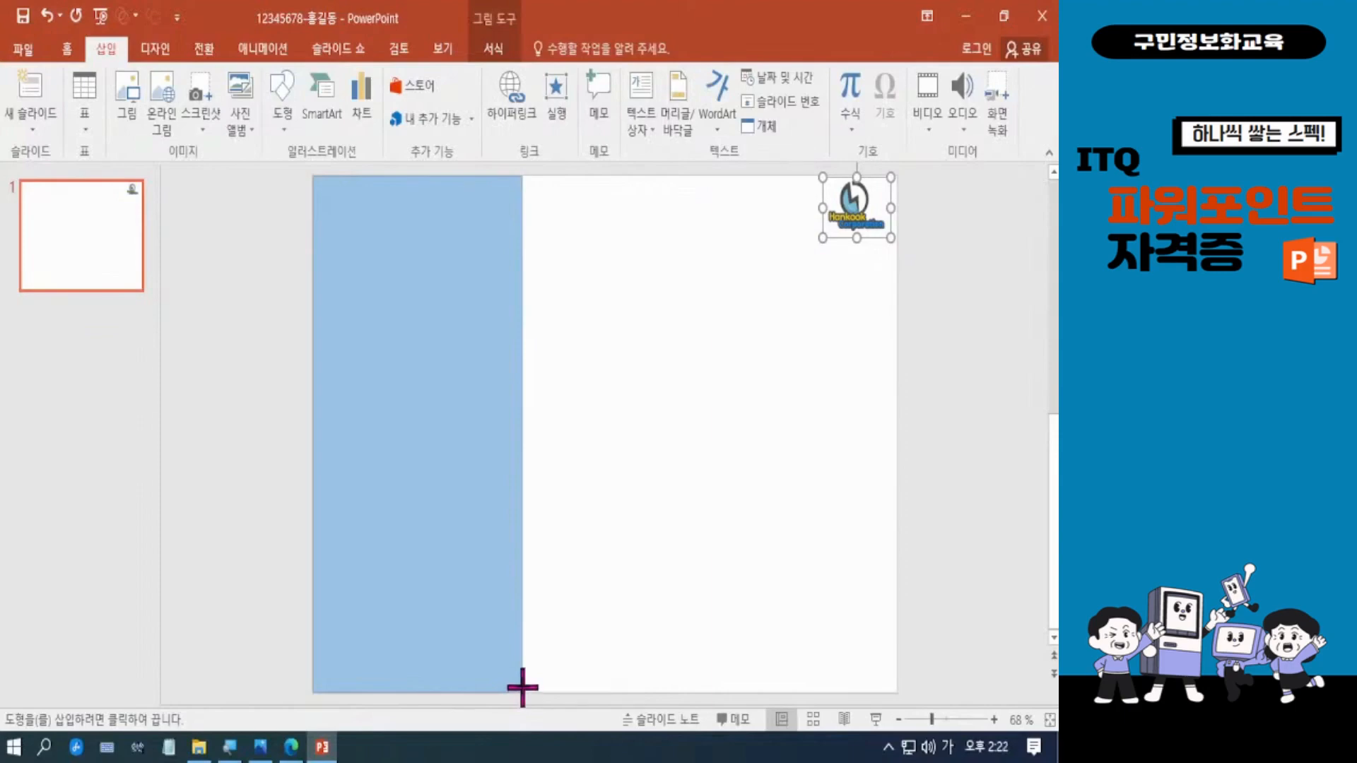
pyautogui.moveTo(522, 687); pyautogui.dragTo(545, 692)
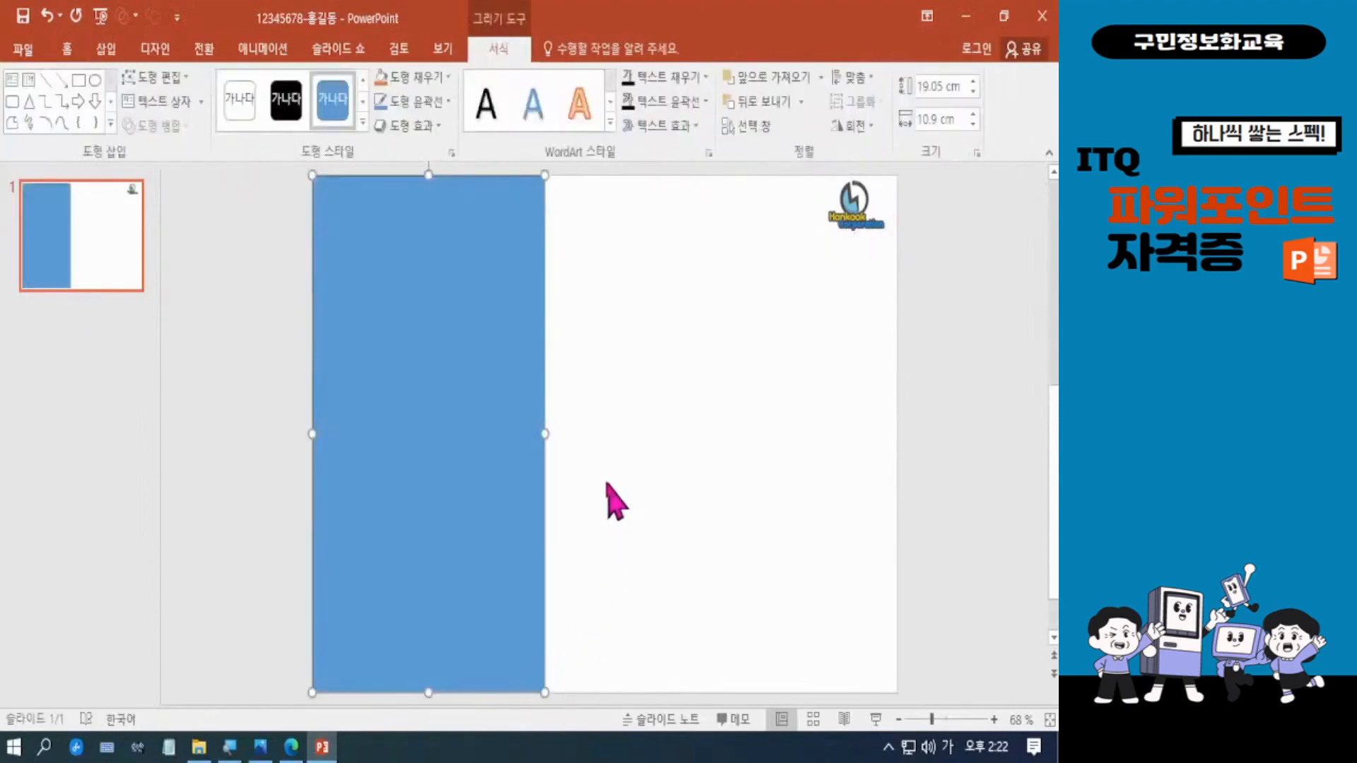
# Step: Check the shape conditions in the practice PDF, and fill the rectangle with the 그림3 picture from 문서 > ITQ > Picture
pyautogui.click(292, 747)
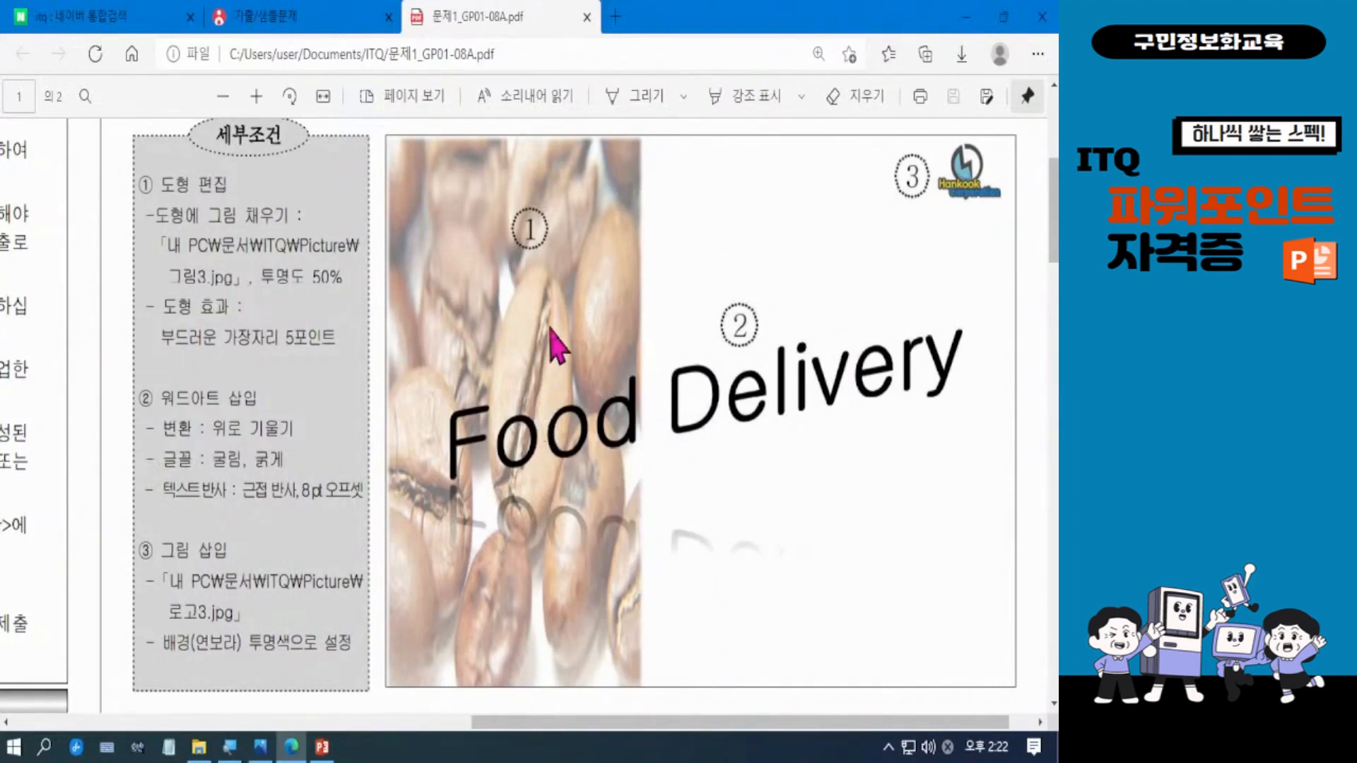
pyautogui.click(968, 16)
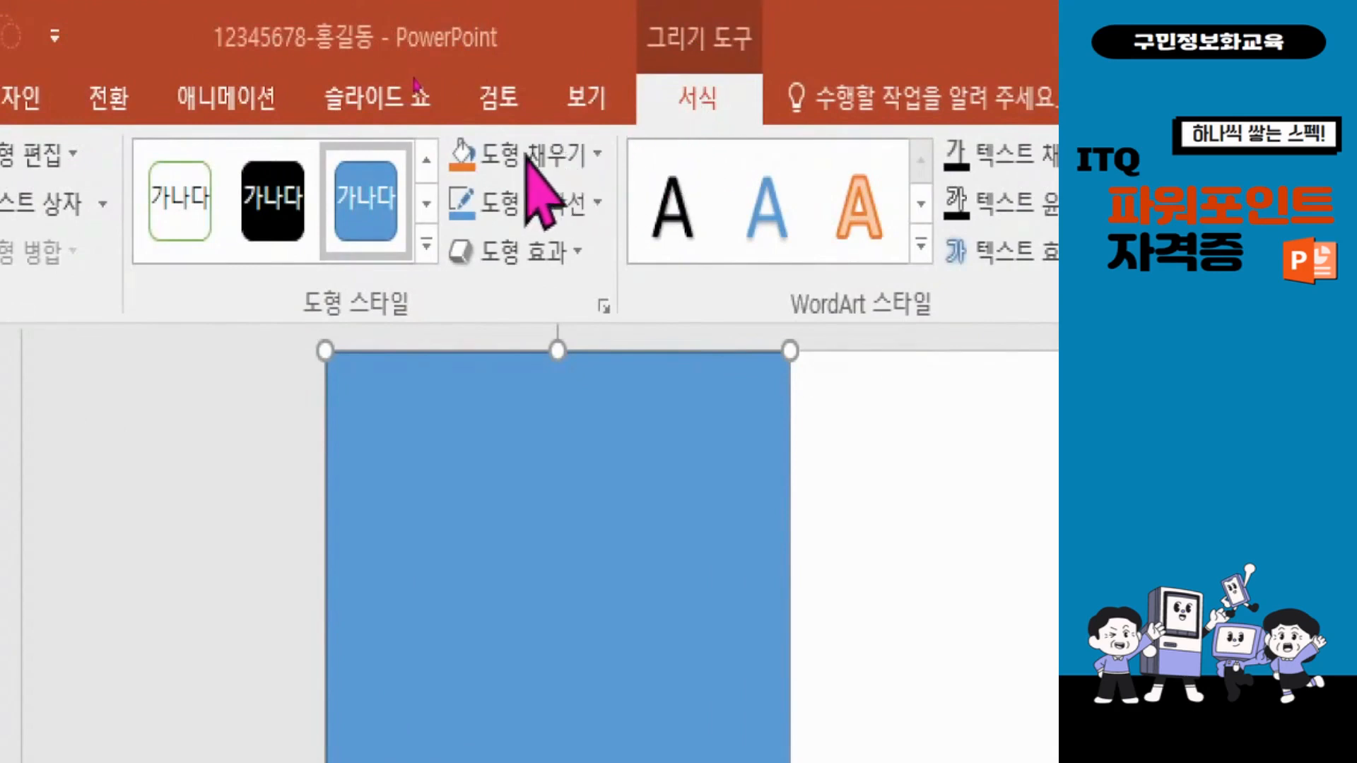
pyautogui.click(574, 157)
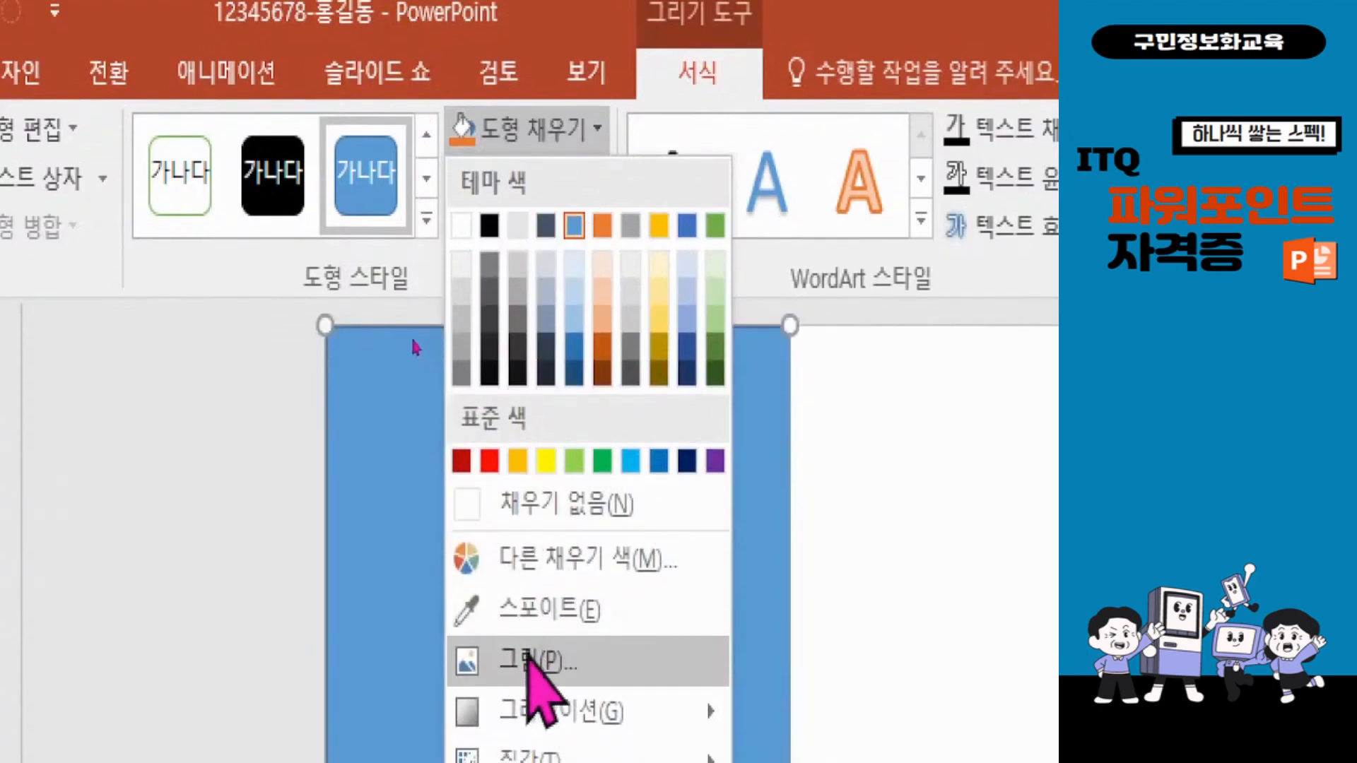
pyautogui.click(569, 660)
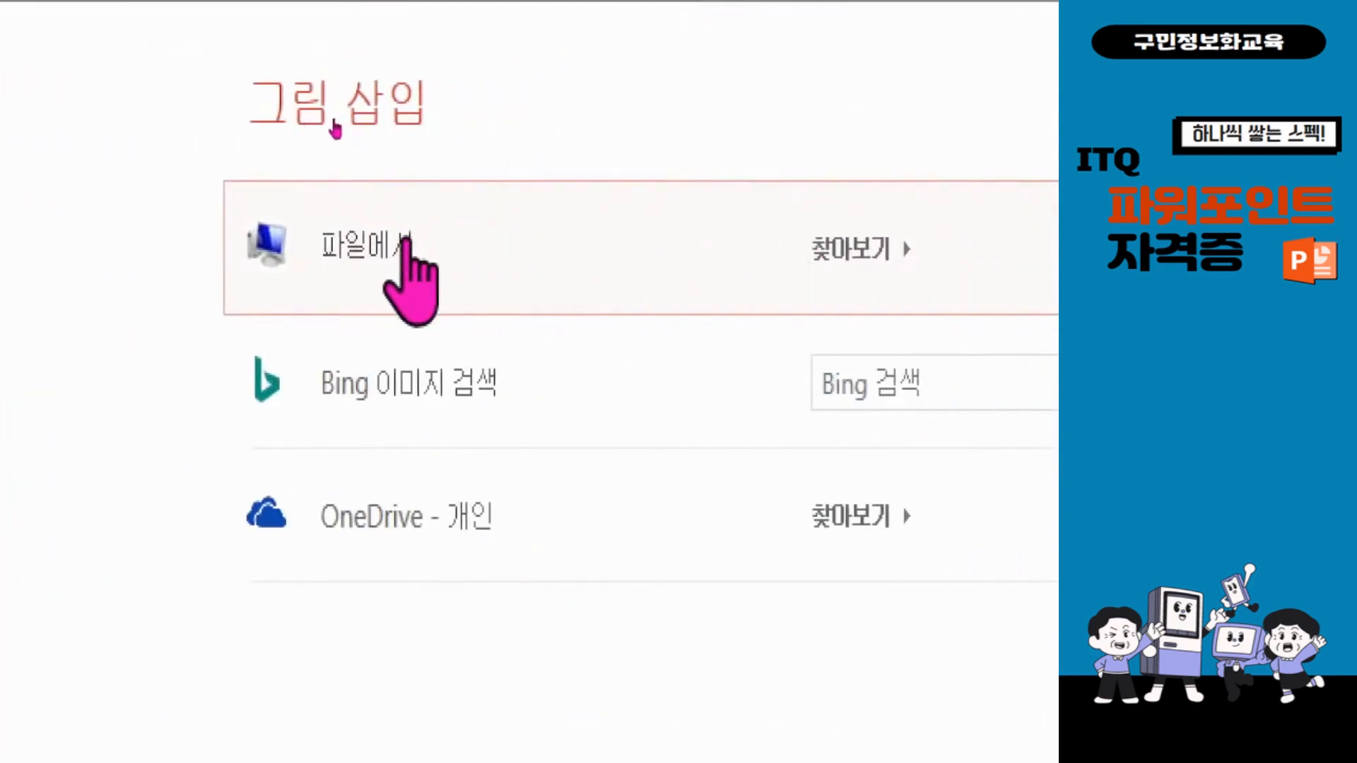
pyautogui.click(405, 239)
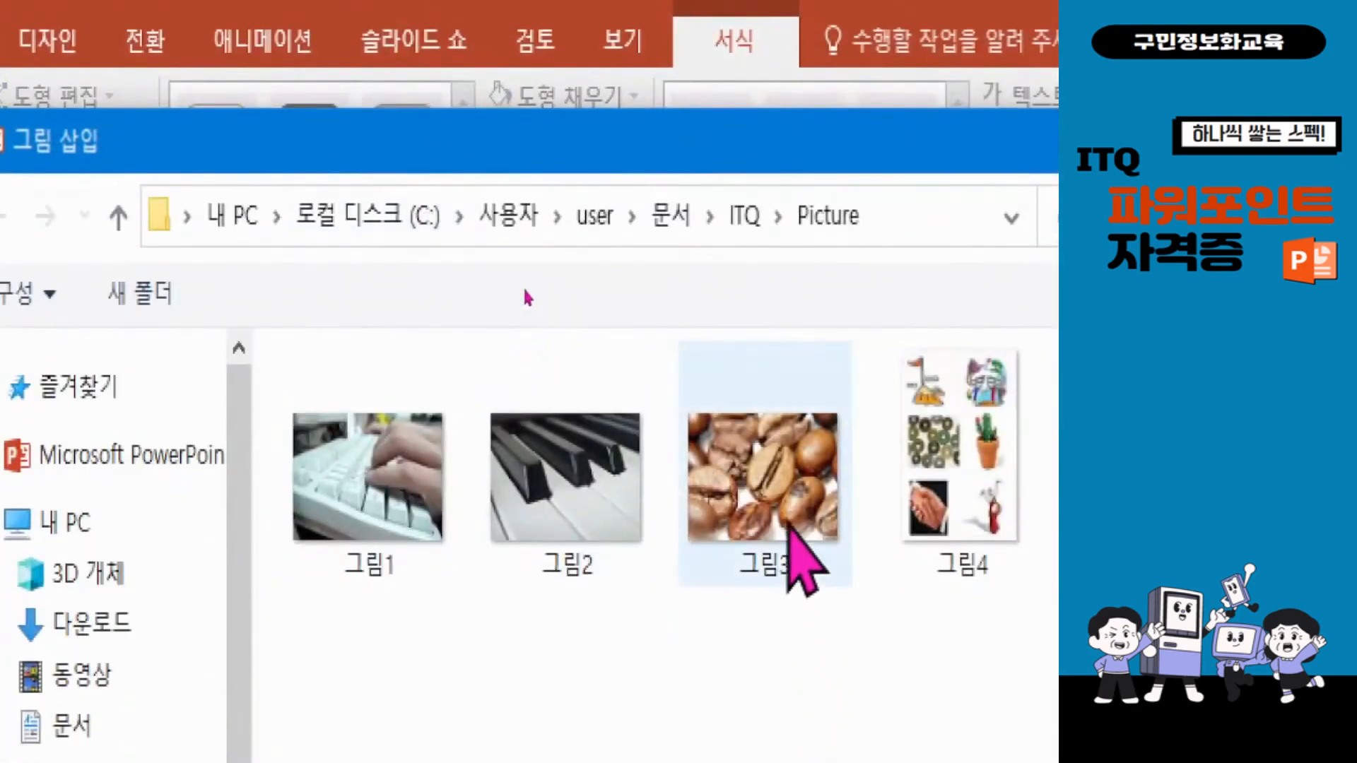
pyautogui.click(775, 488)
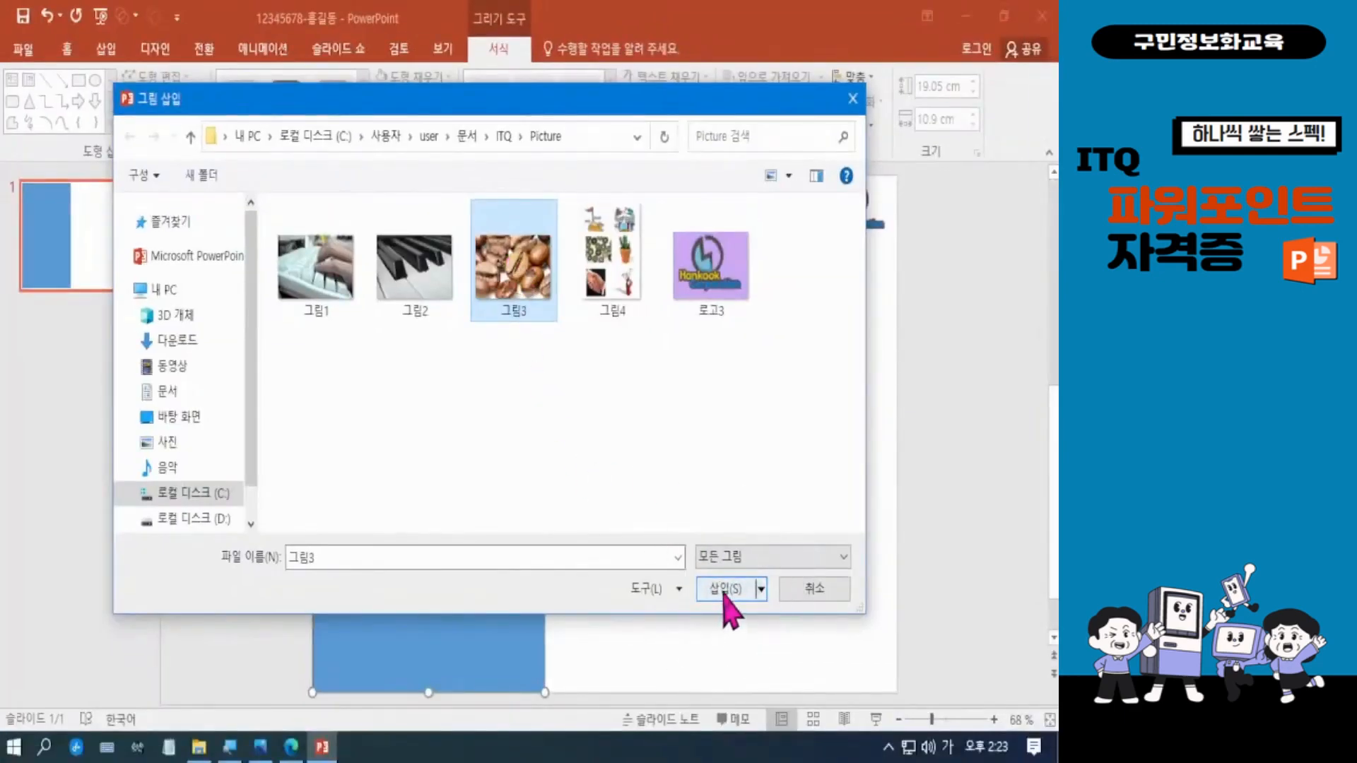
pyautogui.click(723, 590)
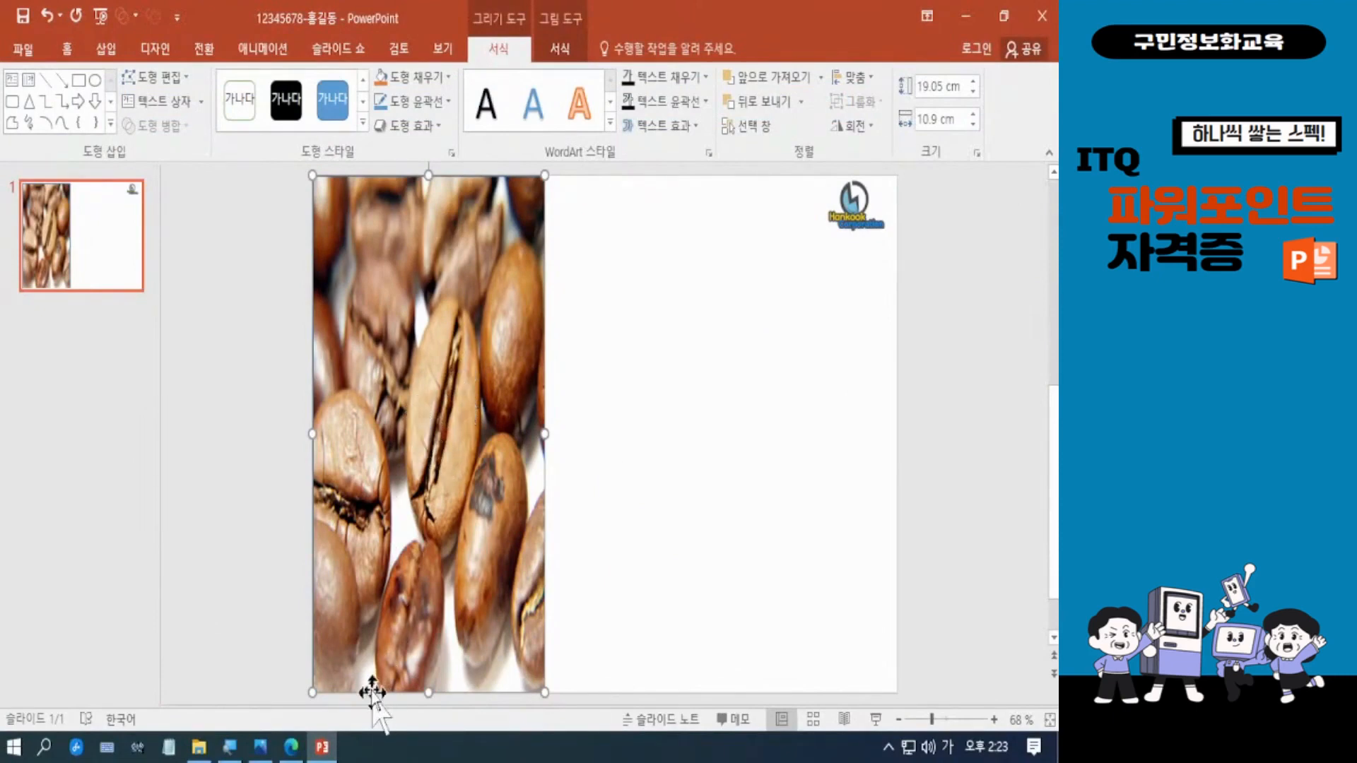
# Step: Review the transparency and effect conditions in the practice PDF, and apply a 5 포인트 부드러운 가장자리 effect to the picture-filled rectangle
pyautogui.click(292, 748)
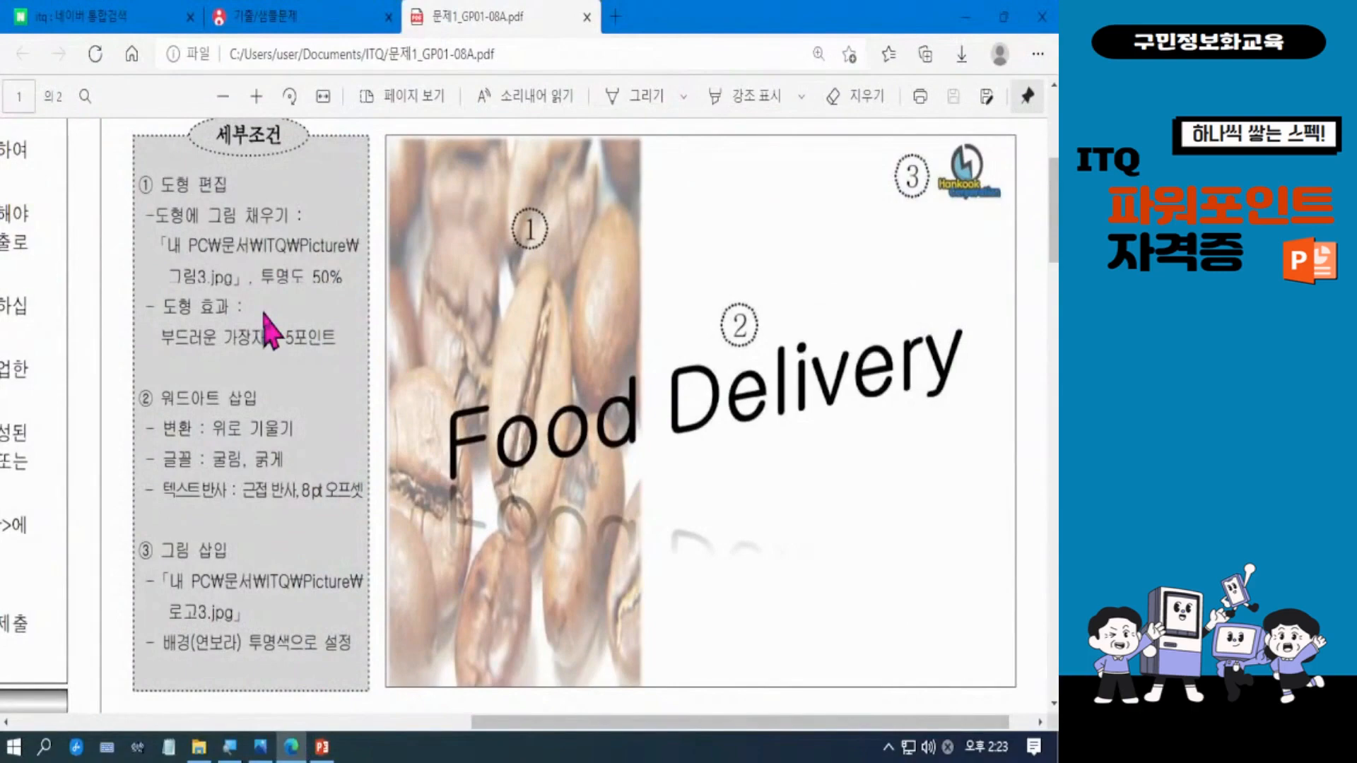
pyautogui.moveTo(156, 222)
pyautogui.mouseDown()
pyautogui.moveTo(322, 305)
pyautogui.moveTo(357, 305)
pyautogui.mouseUp()
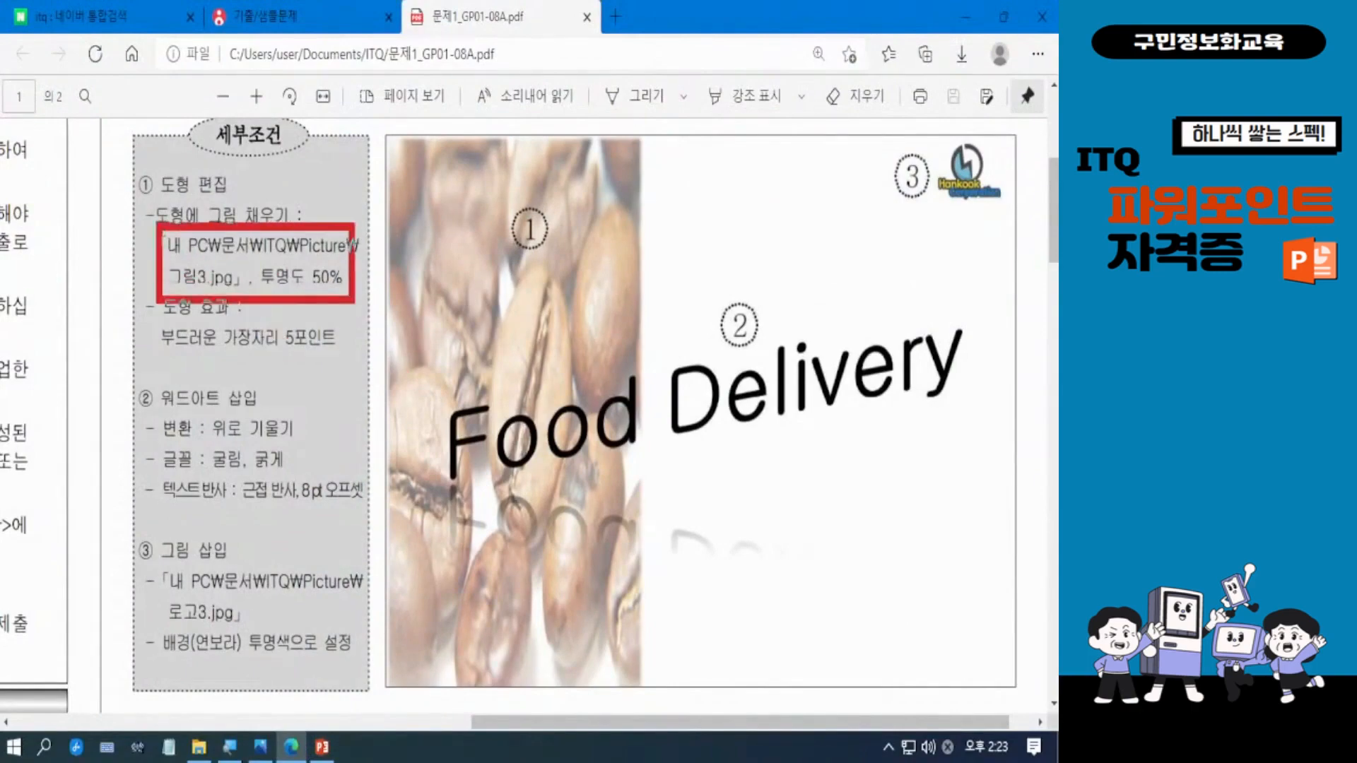
pyautogui.press('Escape')
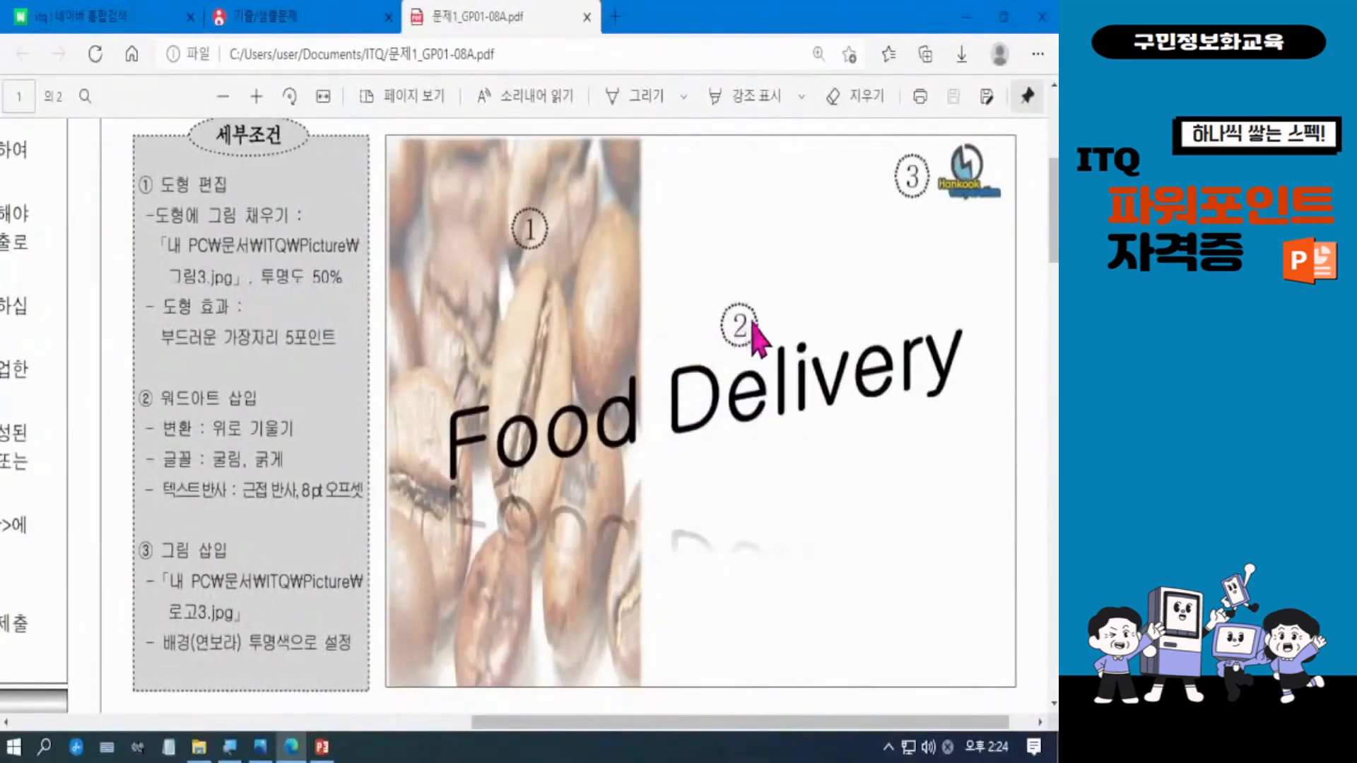
pyautogui.click(964, 25)
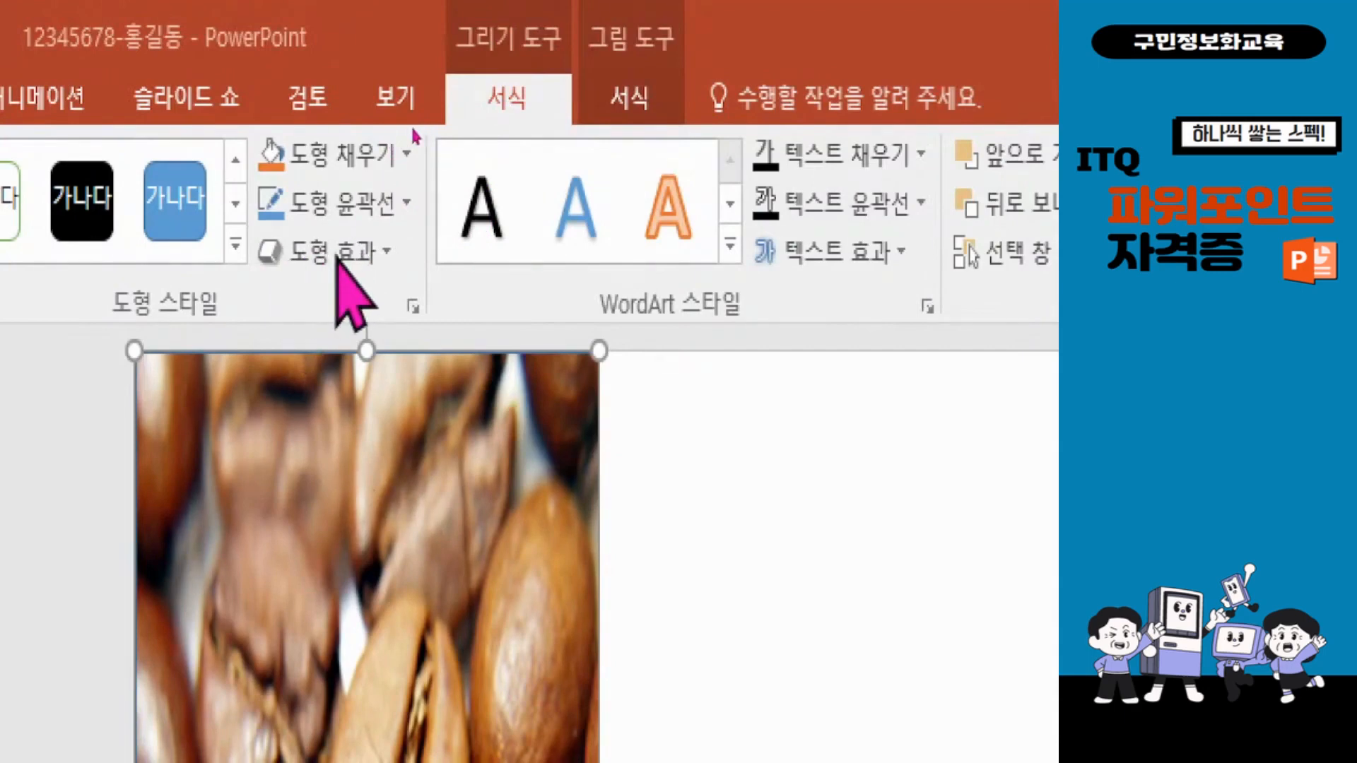
pyautogui.click(336, 253)
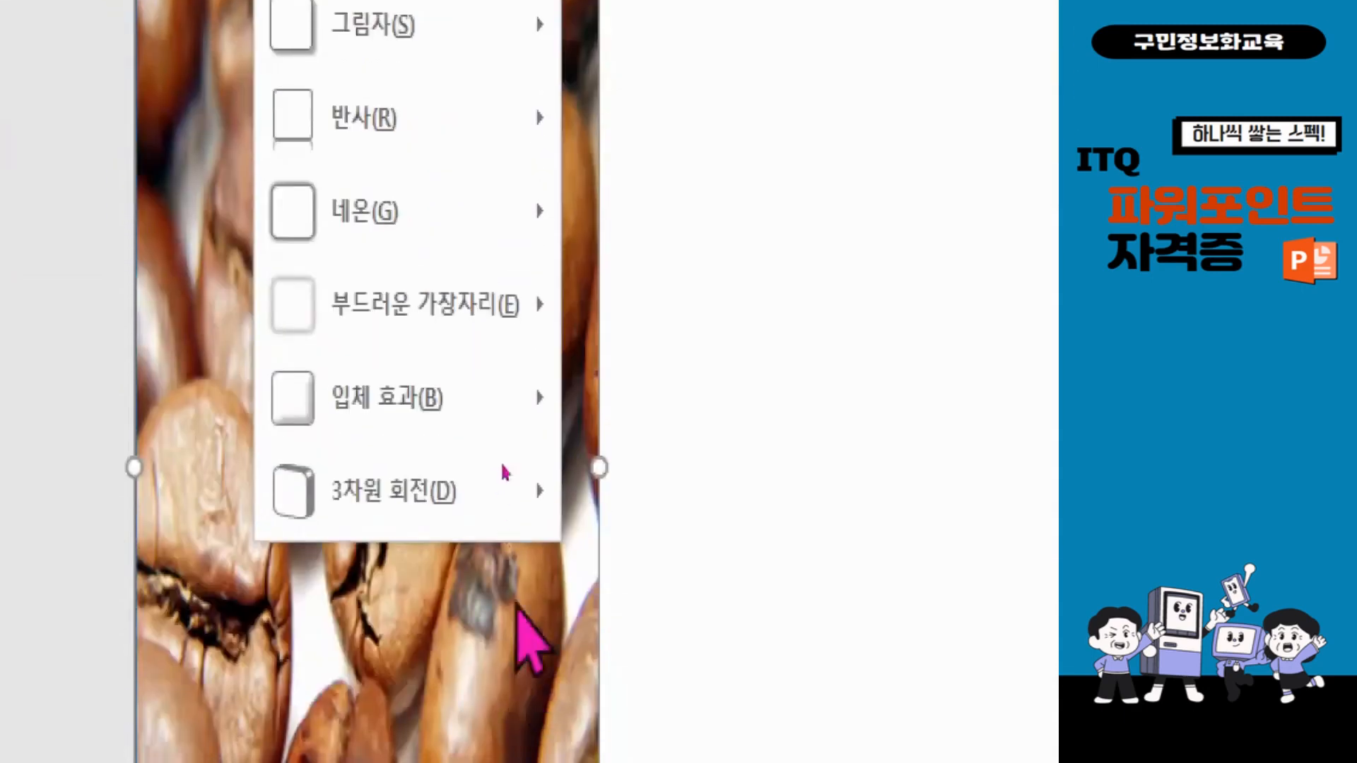
pyautogui.moveTo(503, 322)
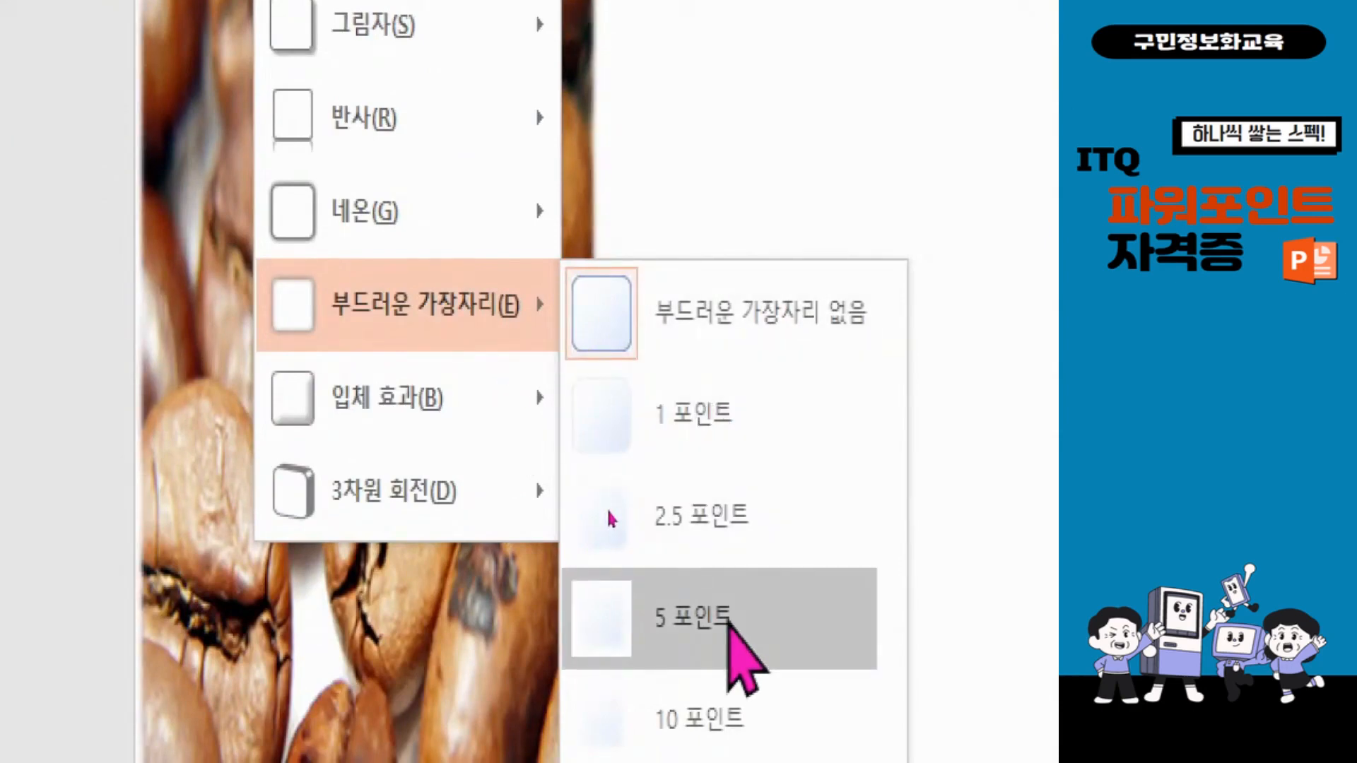
pyautogui.click(728, 620)
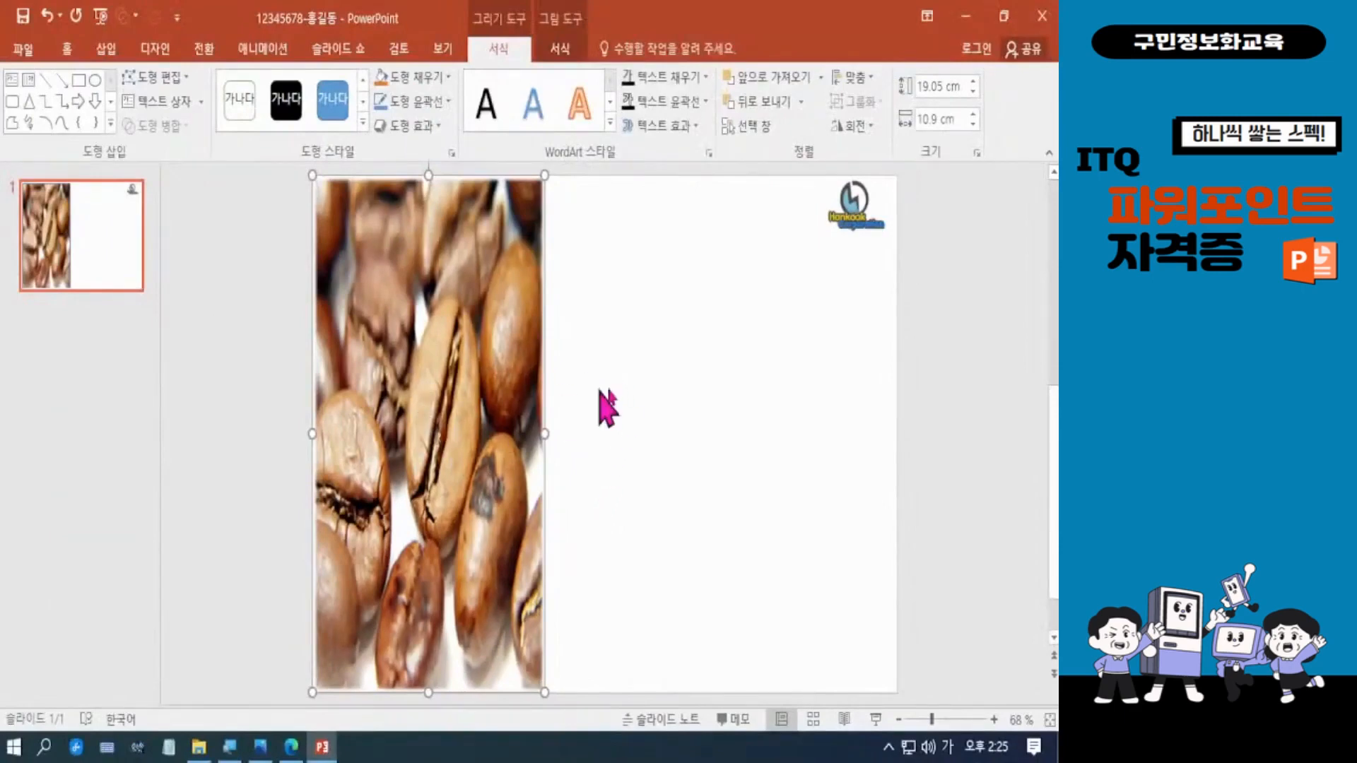
pyautogui.click(702, 455)
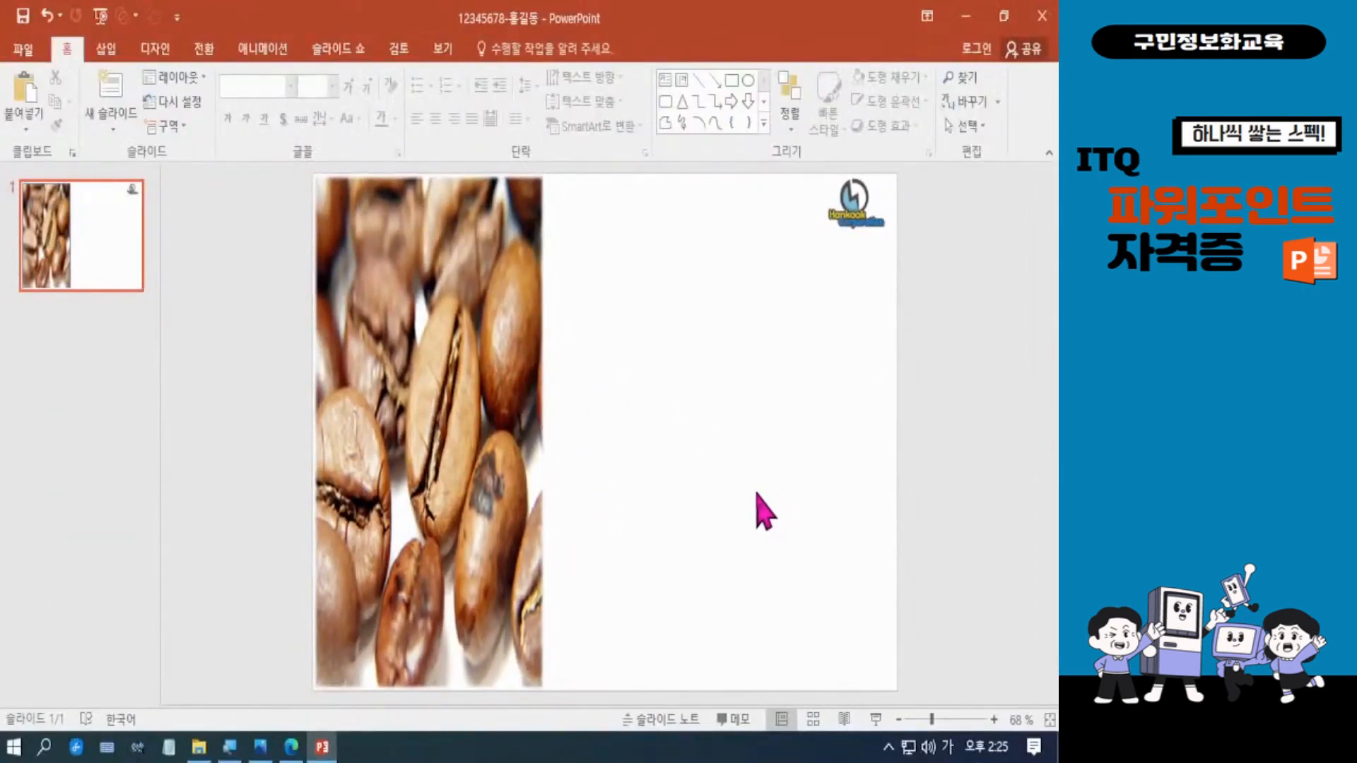
# Step: Set the picture fill transparency of the coffee-bean rectangle to 50%
pyautogui.click(450, 344)
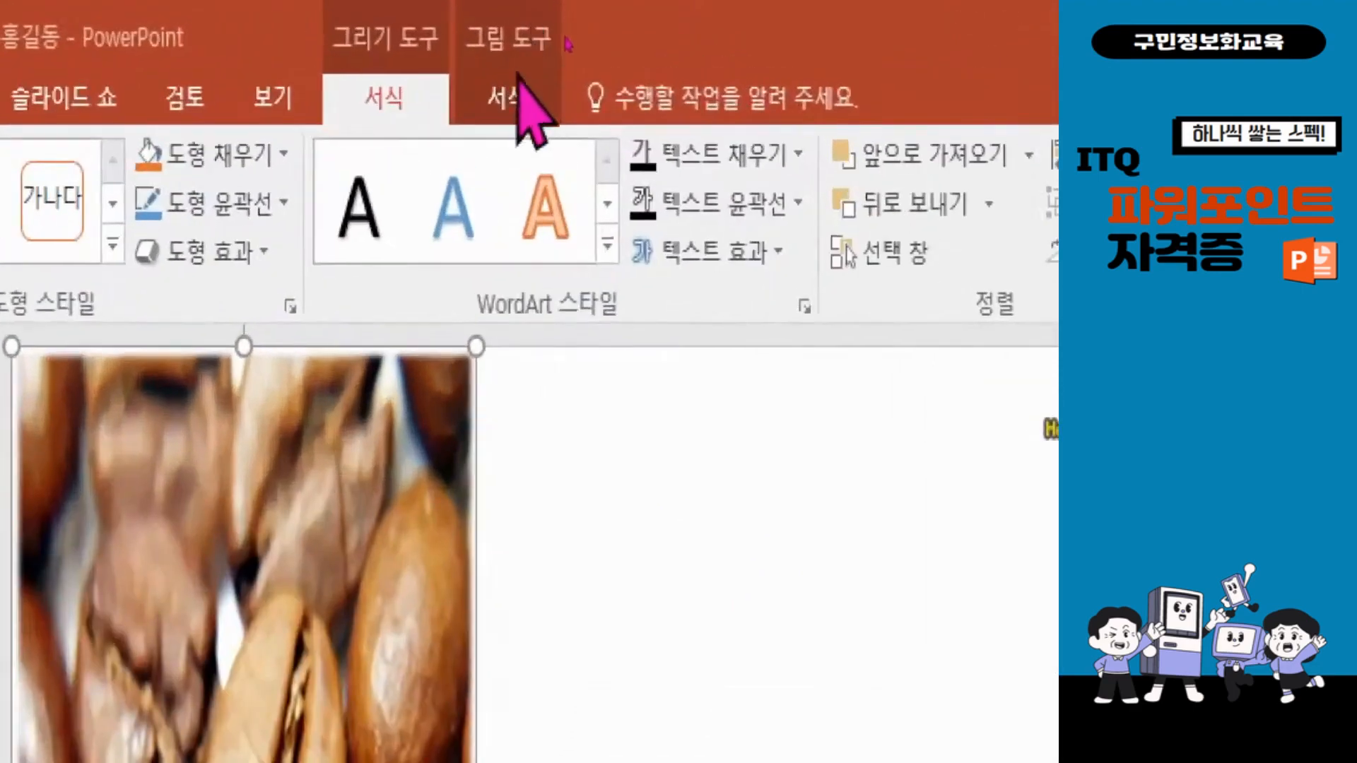
pyautogui.click(526, 64)
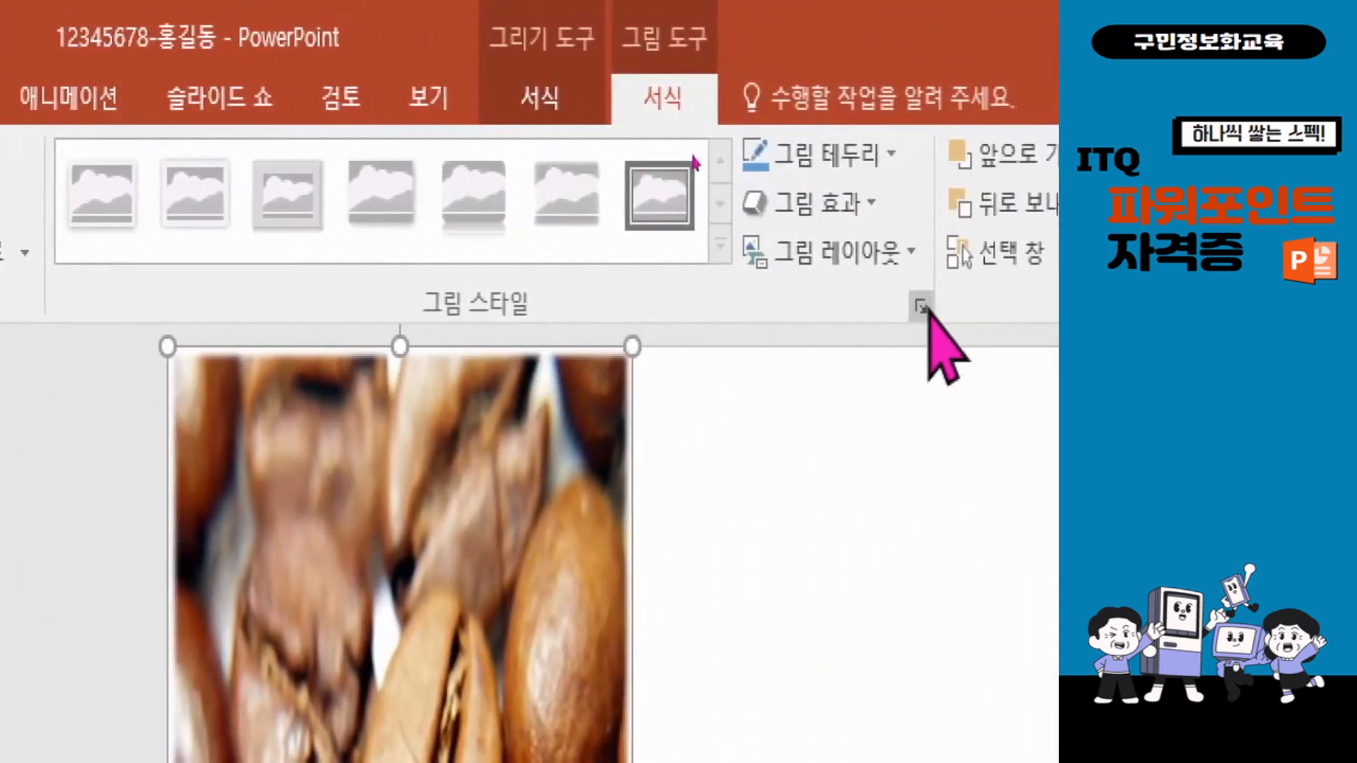
pyautogui.click(926, 309)
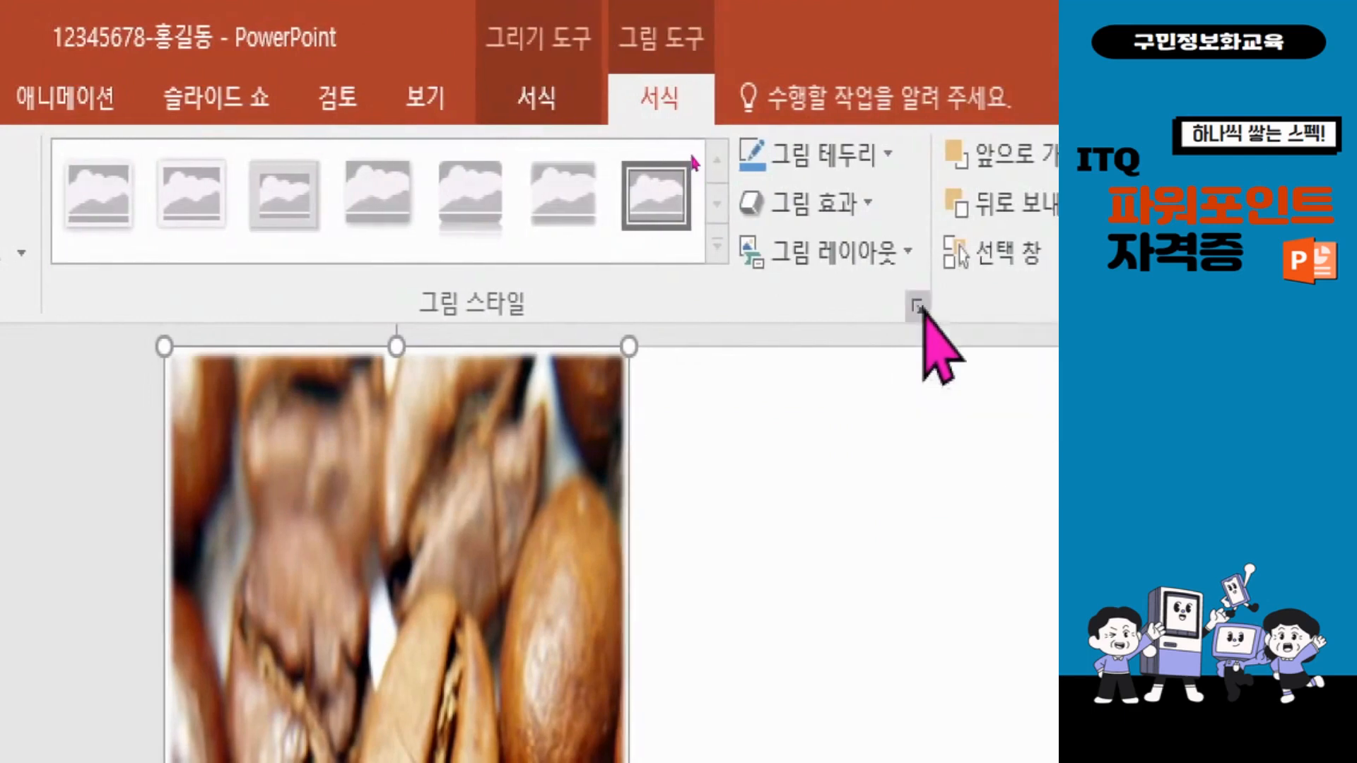
pyautogui.rightClick(500, 470)
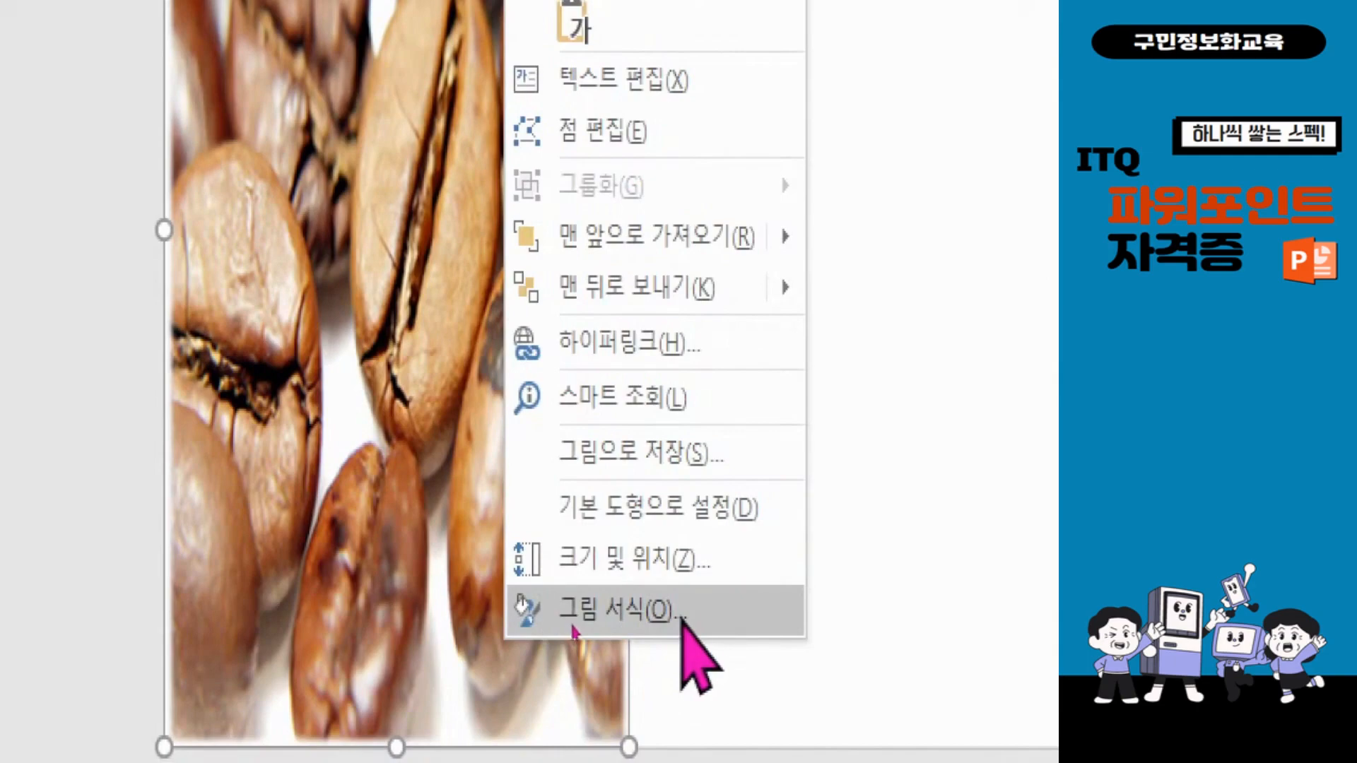
pyautogui.click(572, 627)
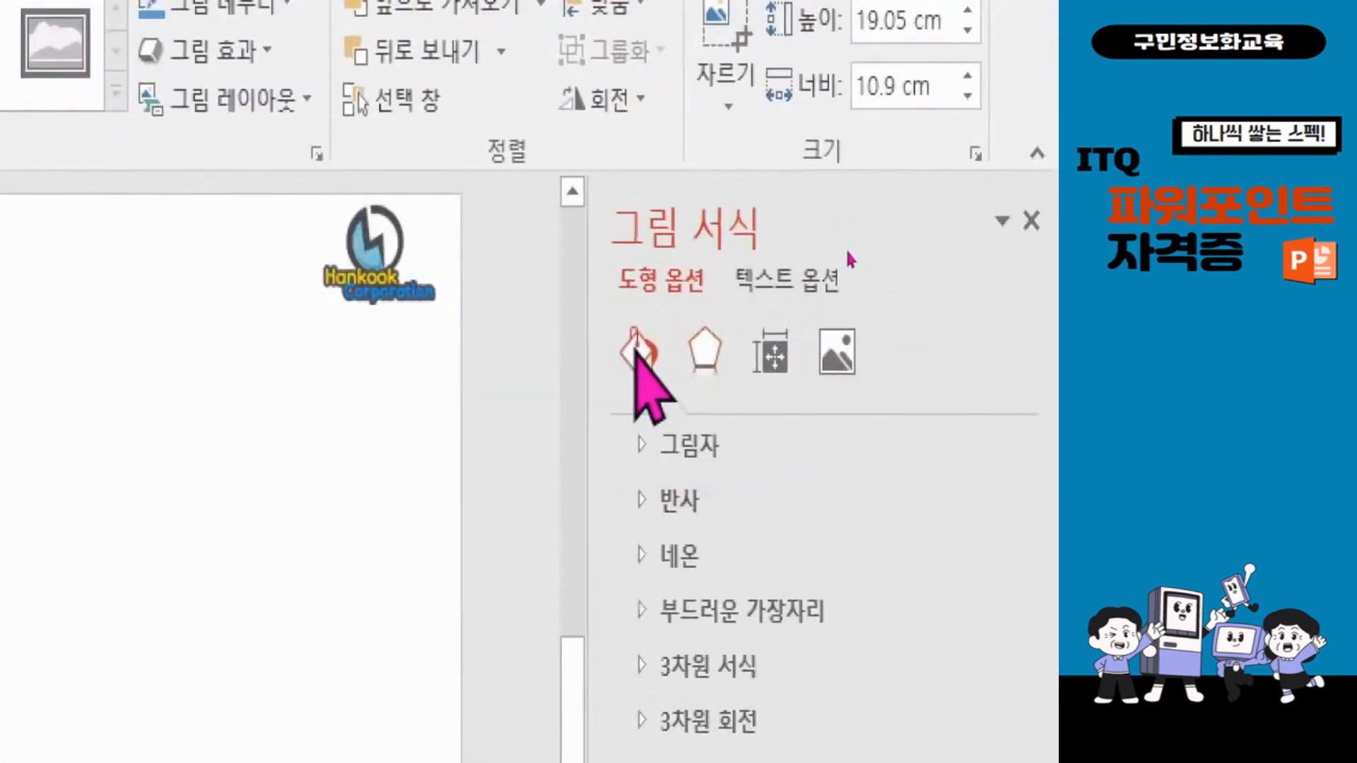
pyautogui.click(637, 348)
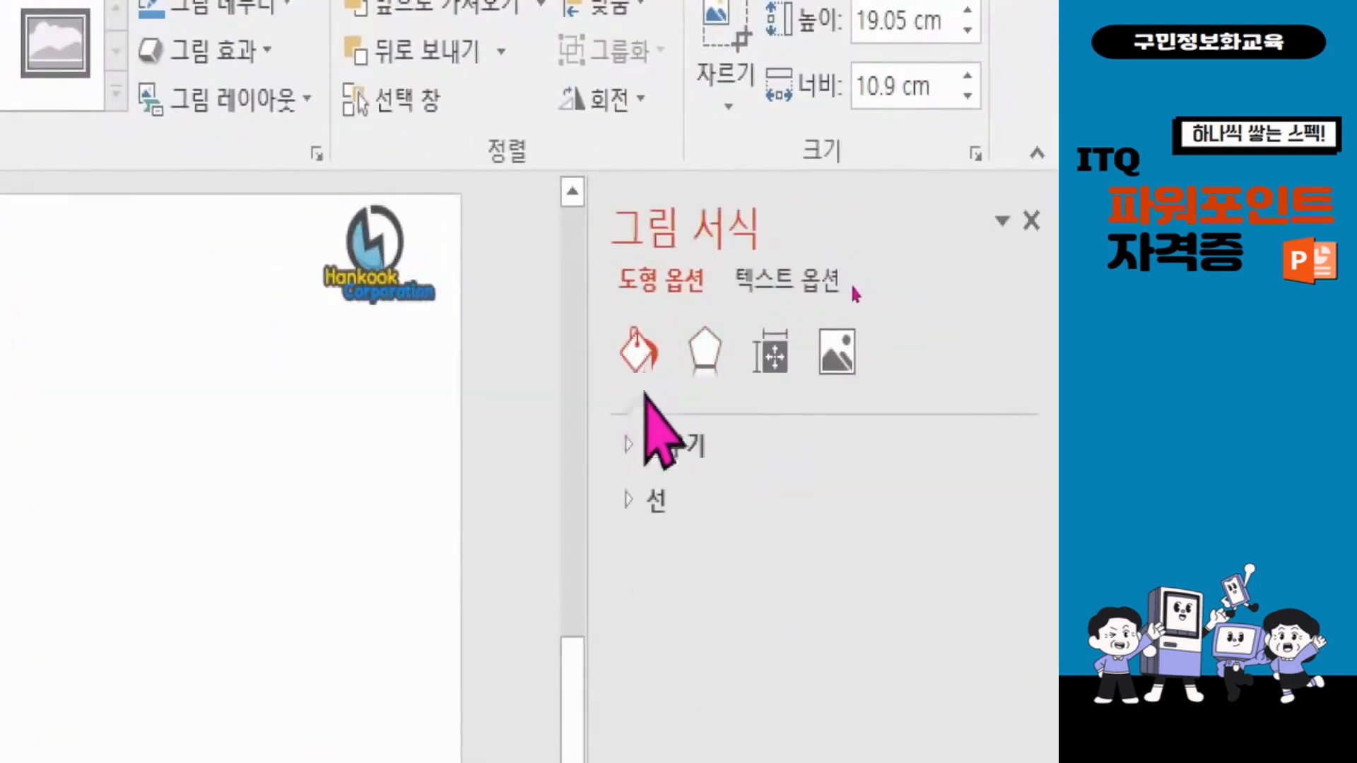
pyautogui.click(634, 453)
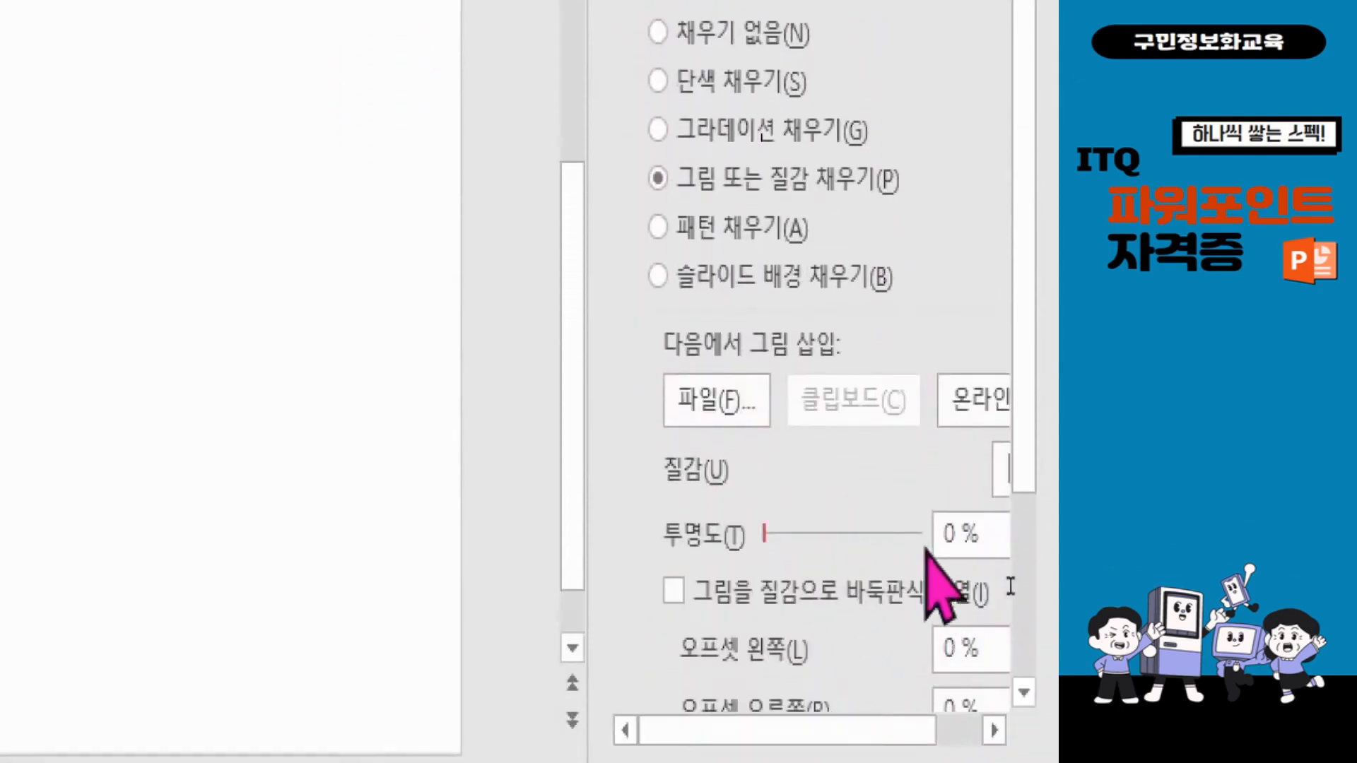
pyautogui.moveTo(765, 538); pyautogui.dragTo(855, 548)
pyautogui.click(964, 535)
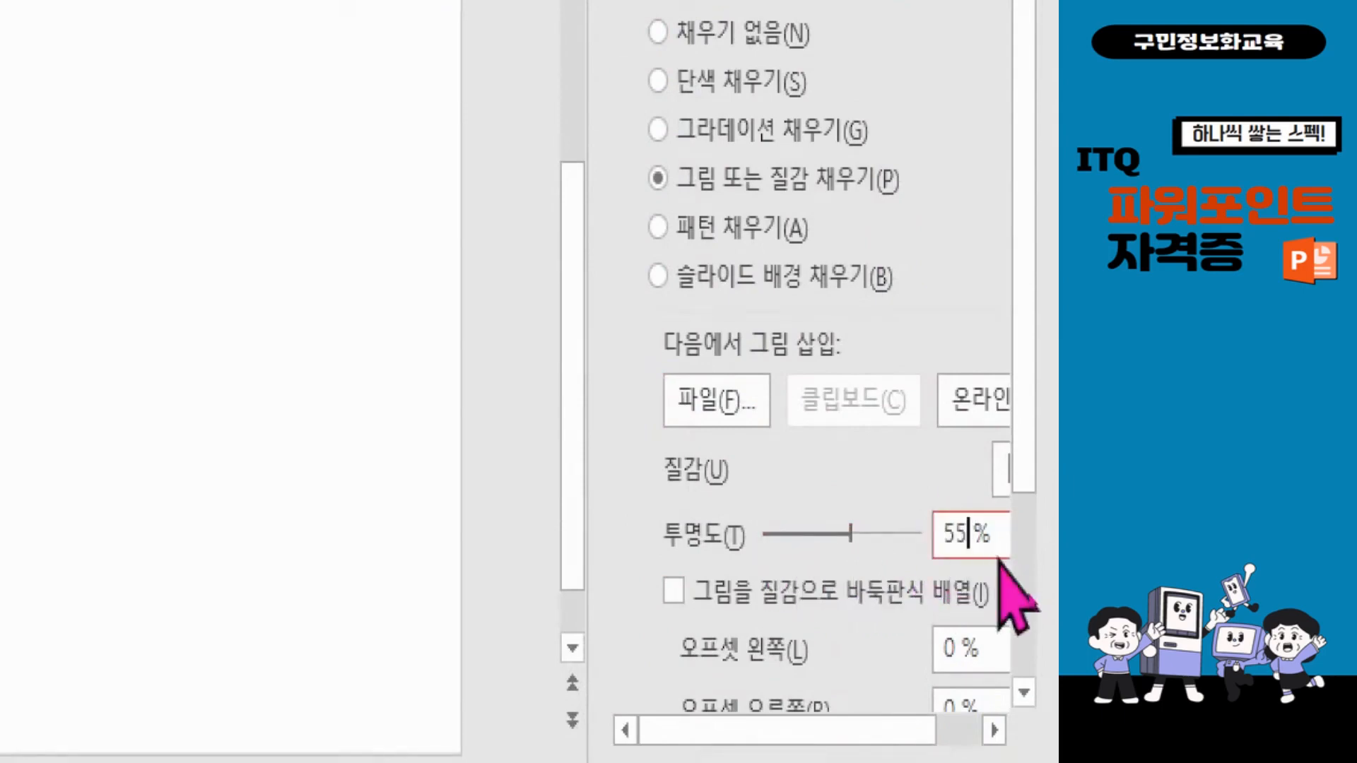
pyautogui.press('BackSpace')
pyautogui.press('BackSpace')
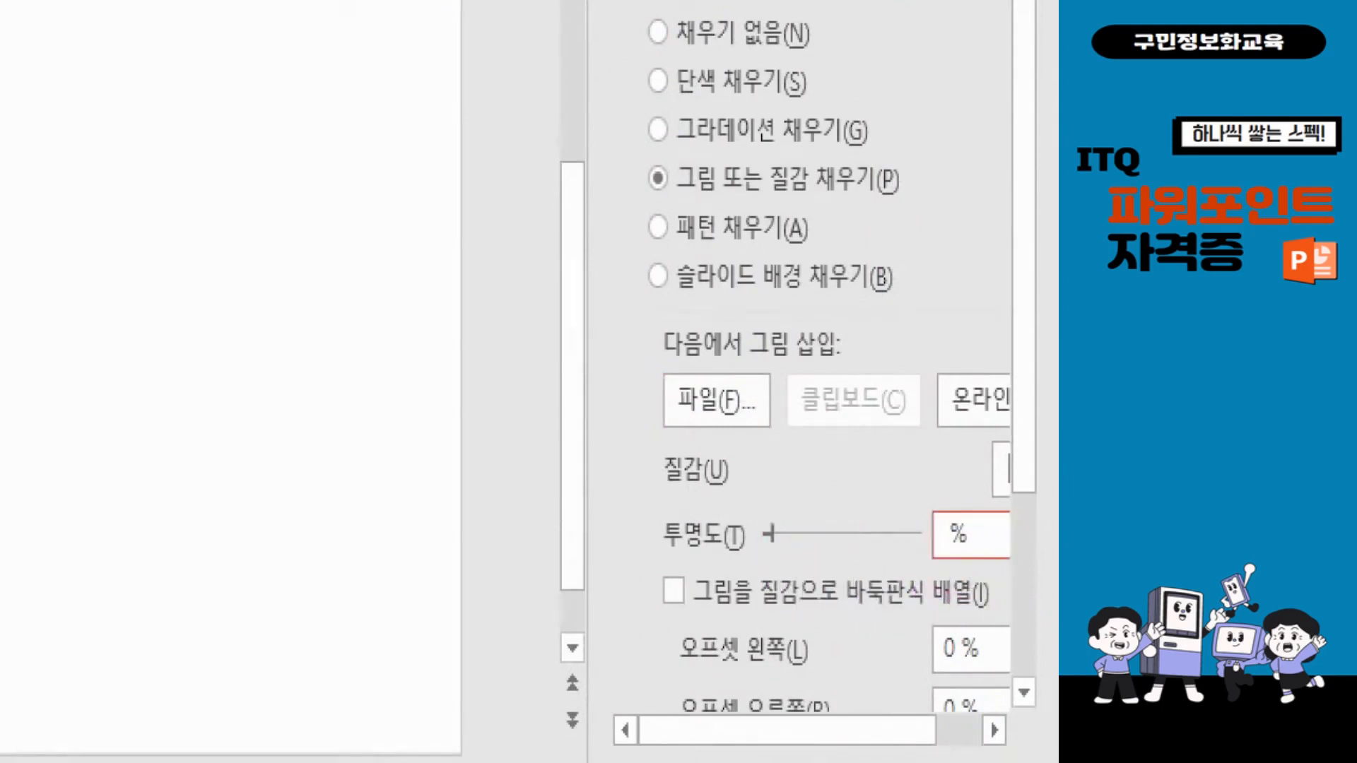
pyautogui.write('50')
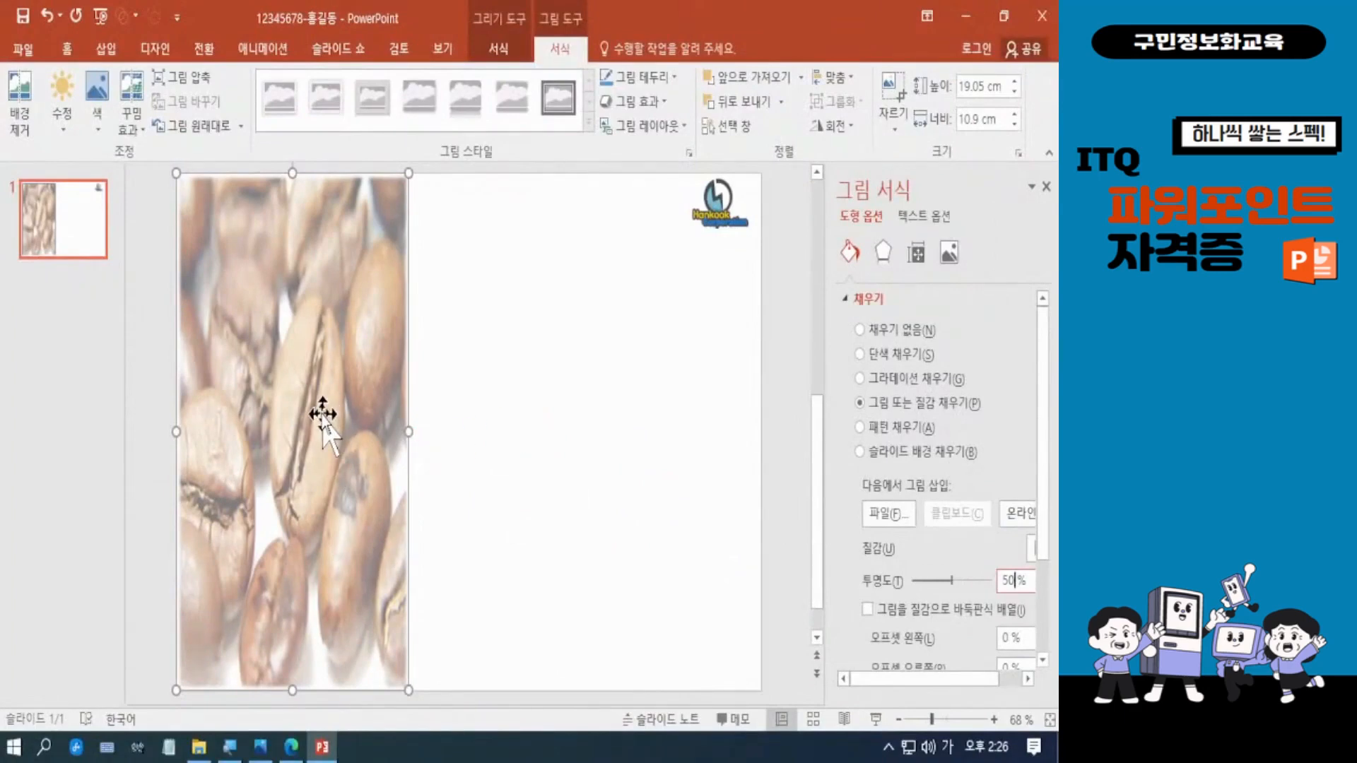
# Step: Deselect the rectangle and save the presentation
pyautogui.click(559, 406)
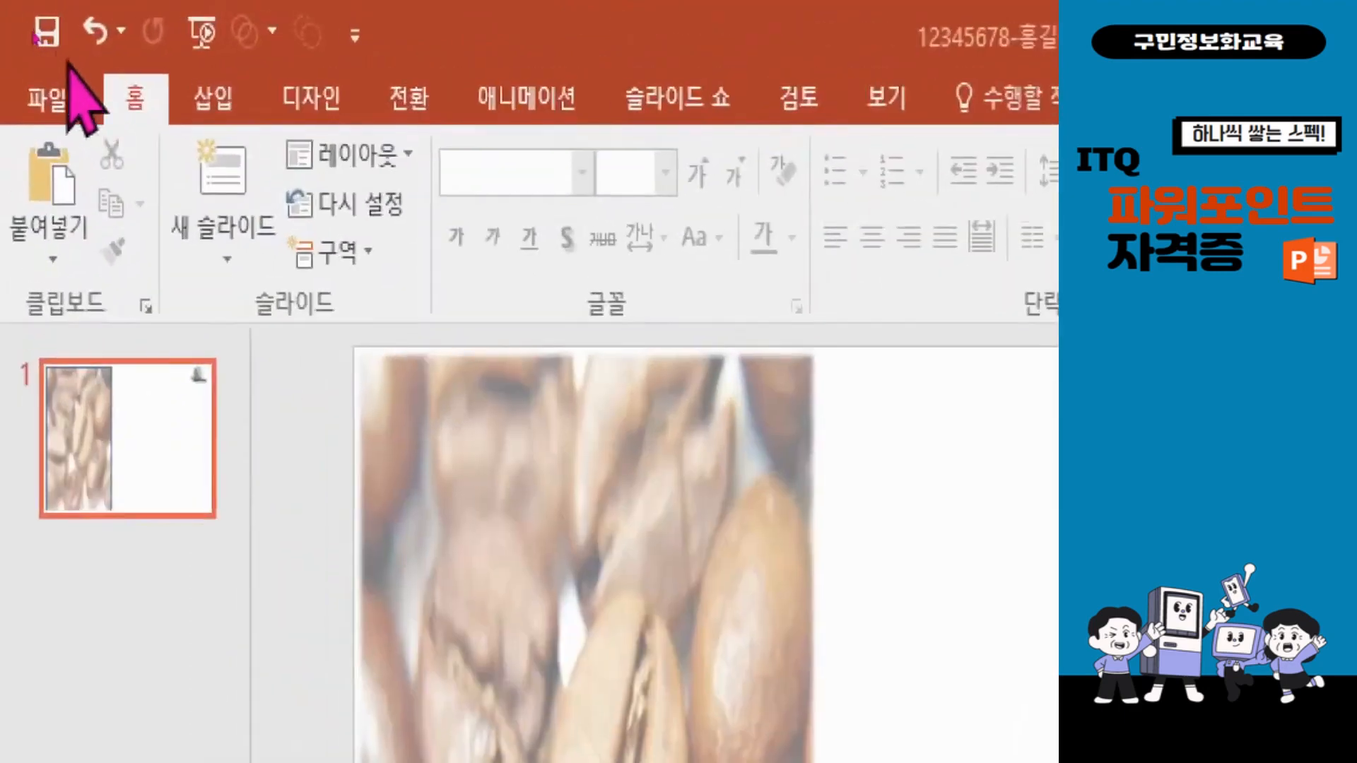
pyautogui.click(47, 39)
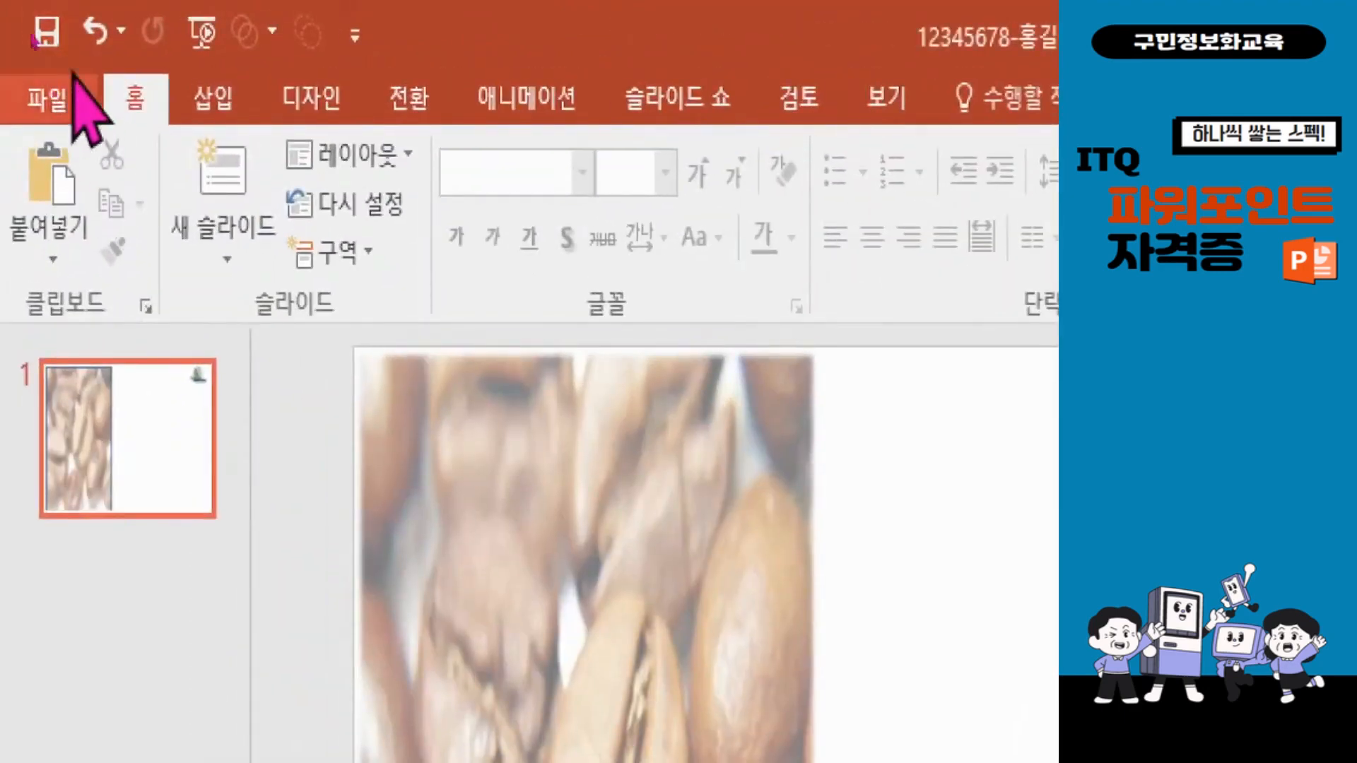
pyautogui.click(60, 34)
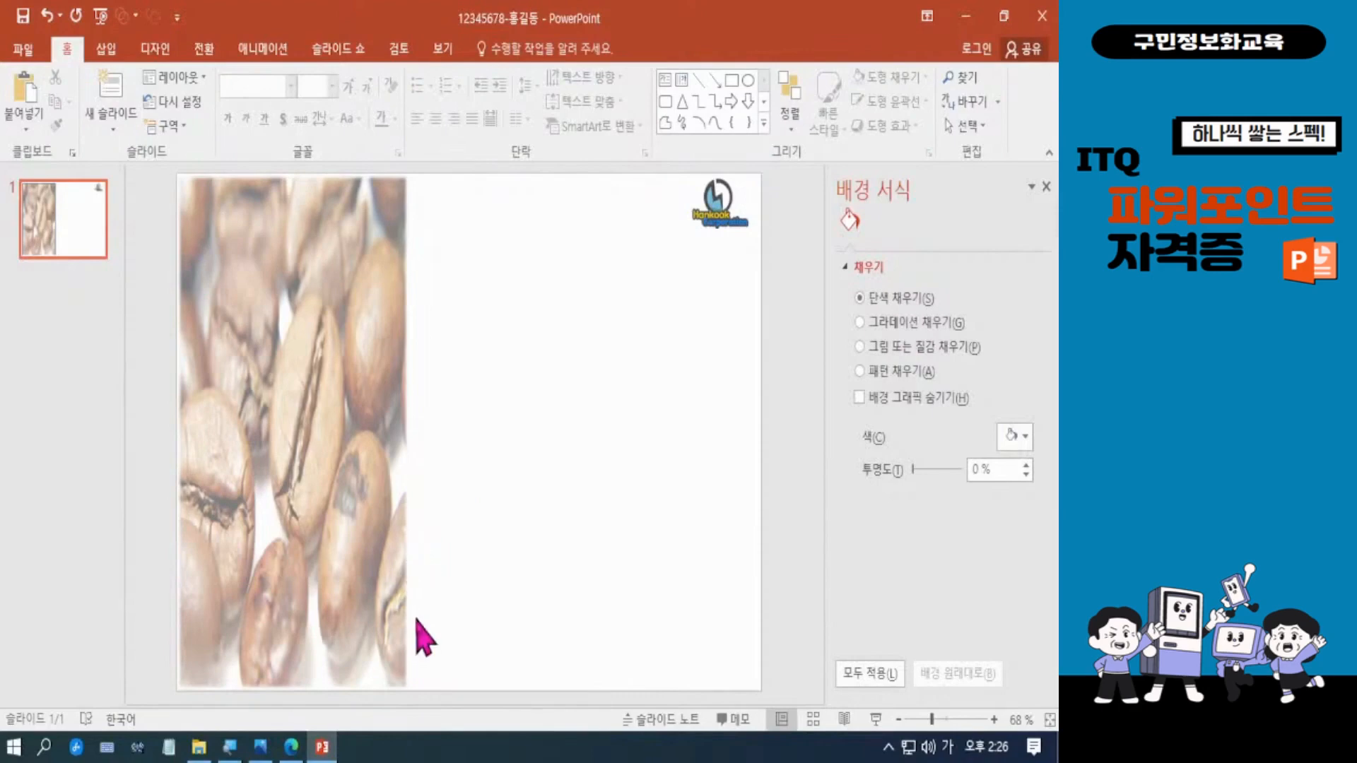
# Step: Examine the WordArt conditions in the practice PDF, including the text, slant, font and reflection, and return to the presentation
pyautogui.click(292, 749)
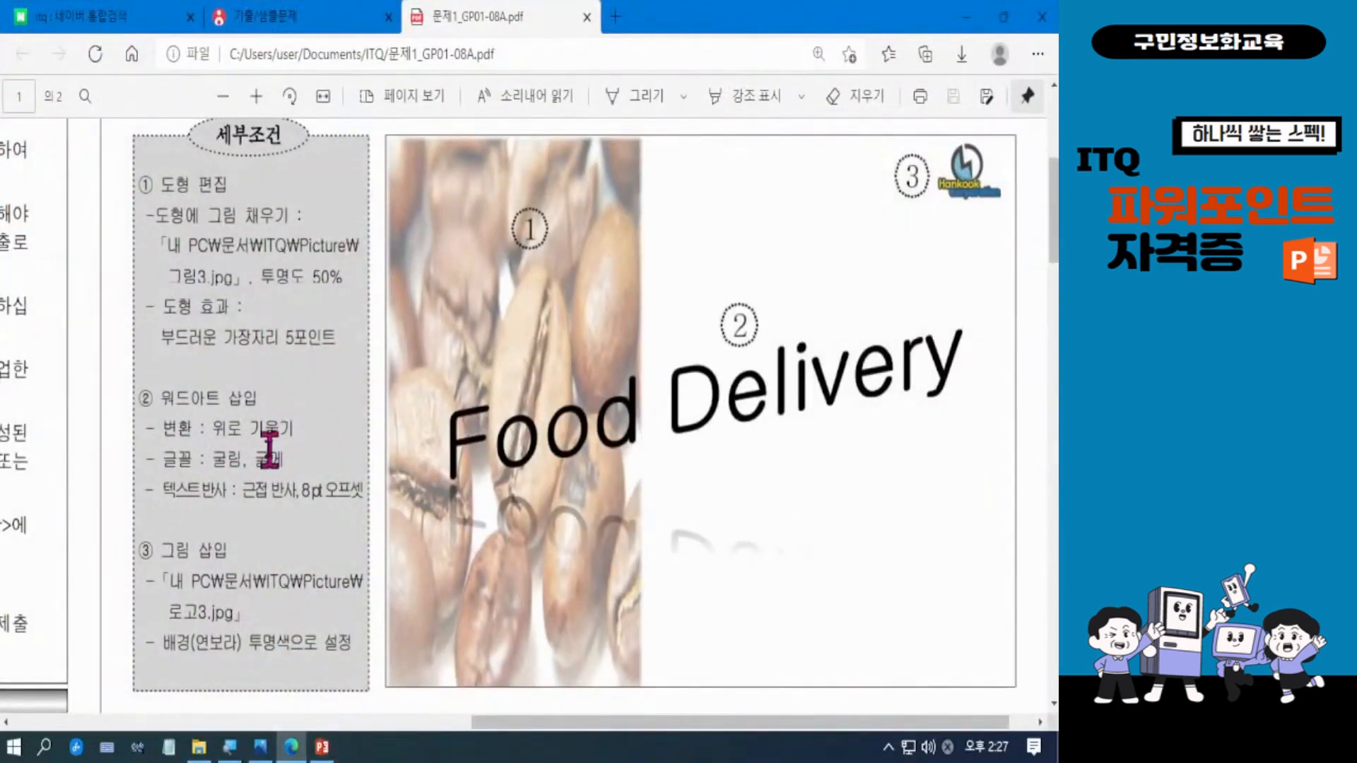
pyautogui.moveTo(112, 379)
pyautogui.mouseDown()
pyautogui.moveTo(168, 460)
pyautogui.moveTo(374, 527)
pyautogui.mouseUp()
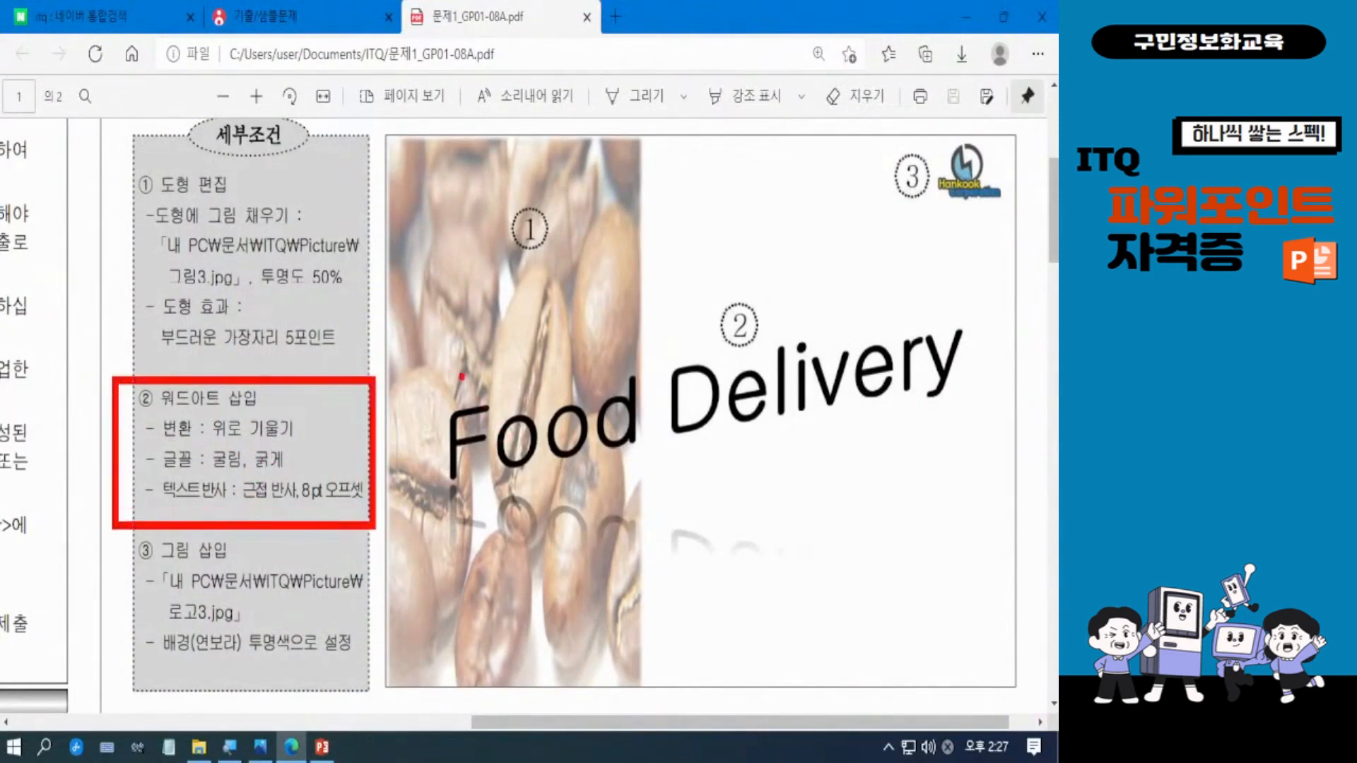
pyautogui.moveTo(444, 349)
pyautogui.mouseDown()
pyautogui.moveTo(445, 488)
pyautogui.moveTo(830, 645)
pyautogui.moveTo(979, 346)
pyautogui.moveTo(443, 347)
pyautogui.mouseUp()
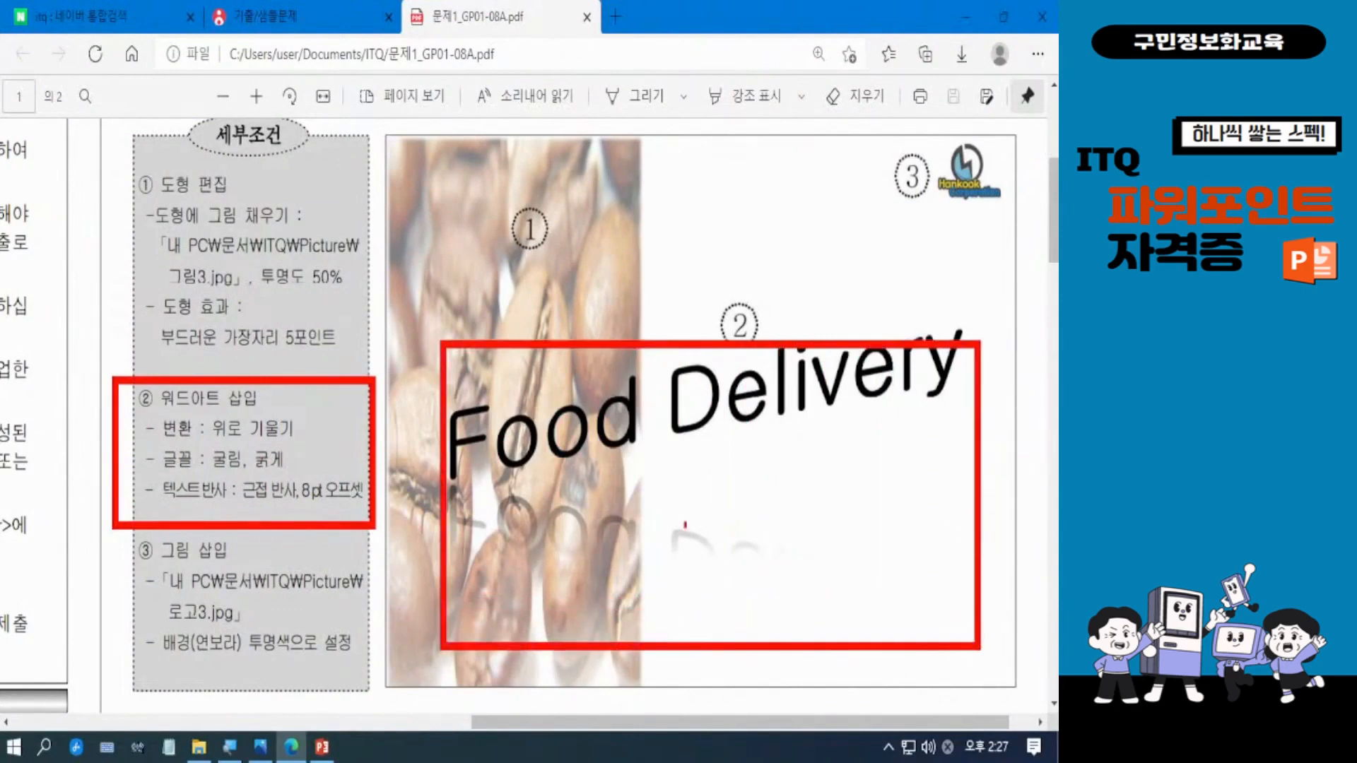
pyautogui.press('Escape')
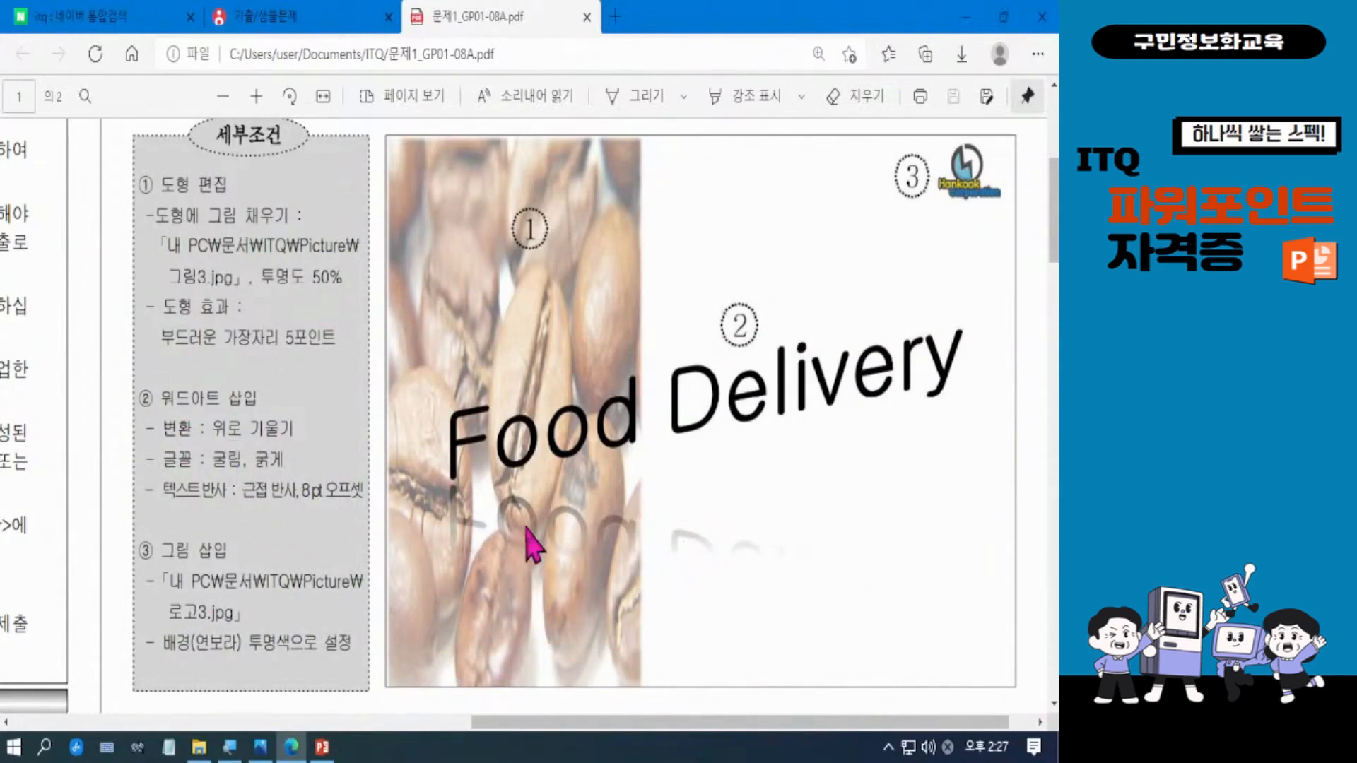
pyautogui.hotkey('ctrl', '2')
pyautogui.moveTo(521, 458); pyautogui.dragTo(954, 359)
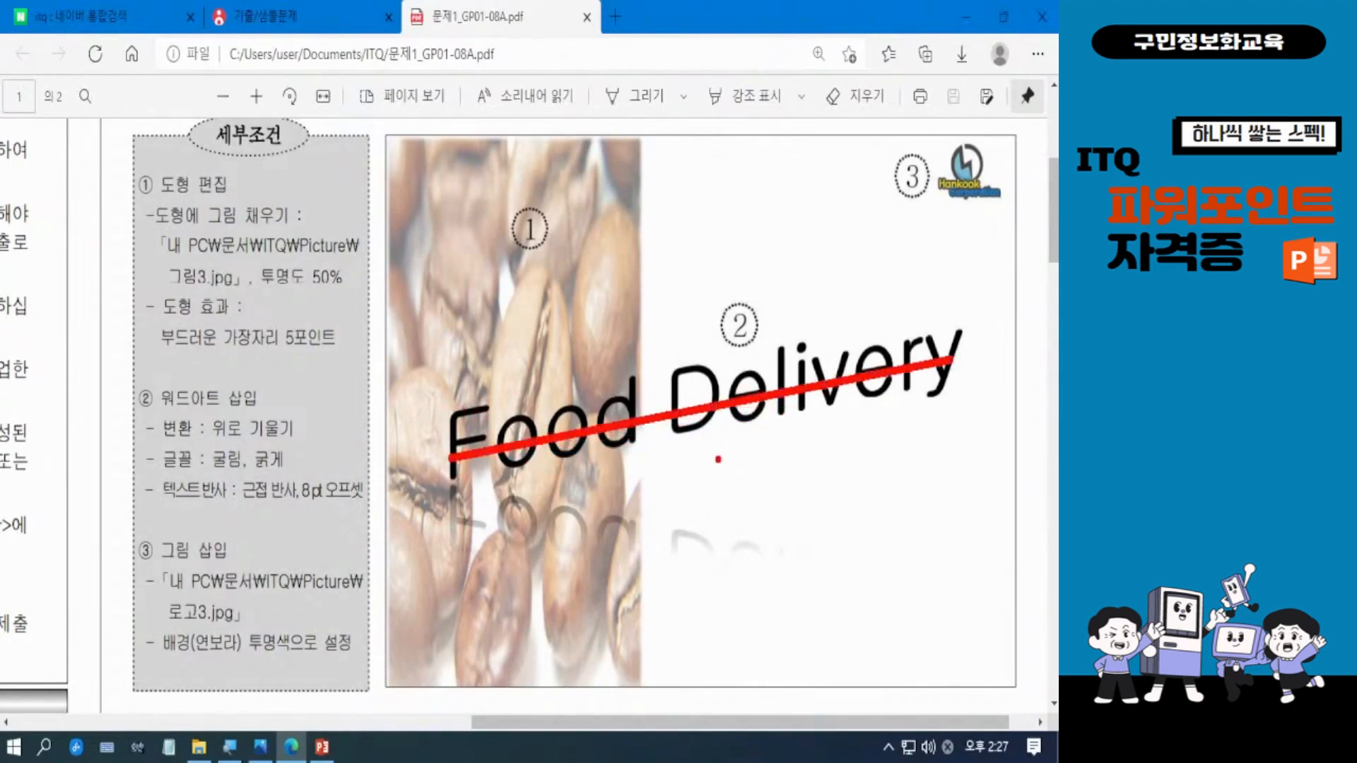
pyautogui.press('Escape')
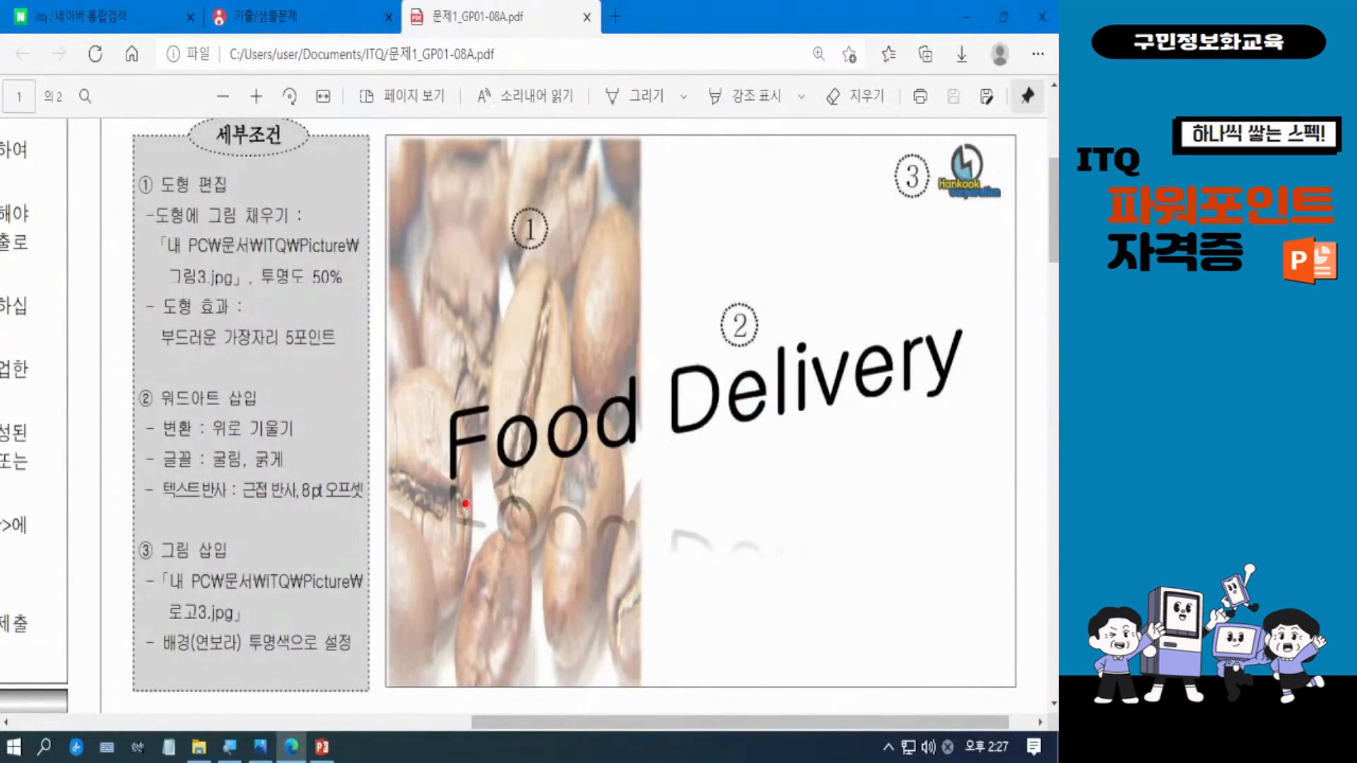
pyautogui.moveTo(529, 523); pyautogui.dragTo(885, 629)
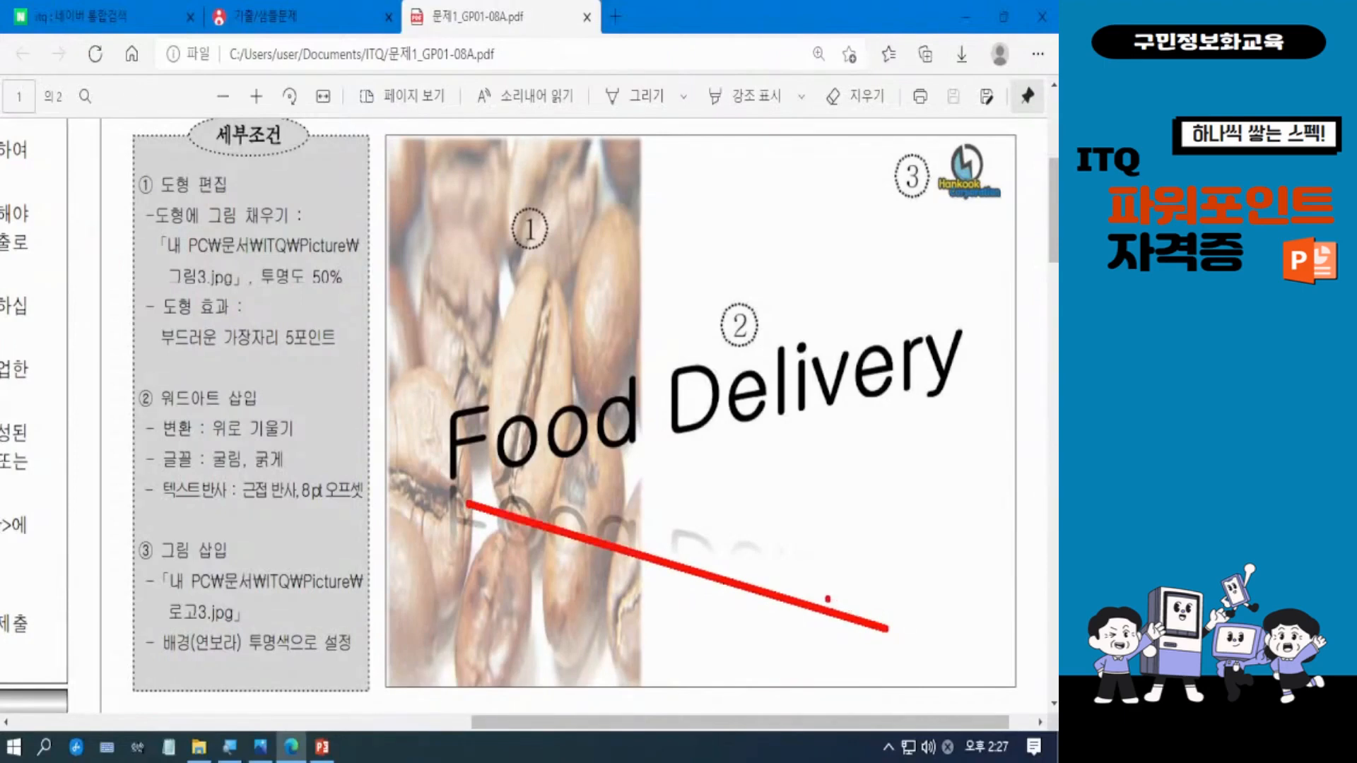
pyautogui.press('Escape')
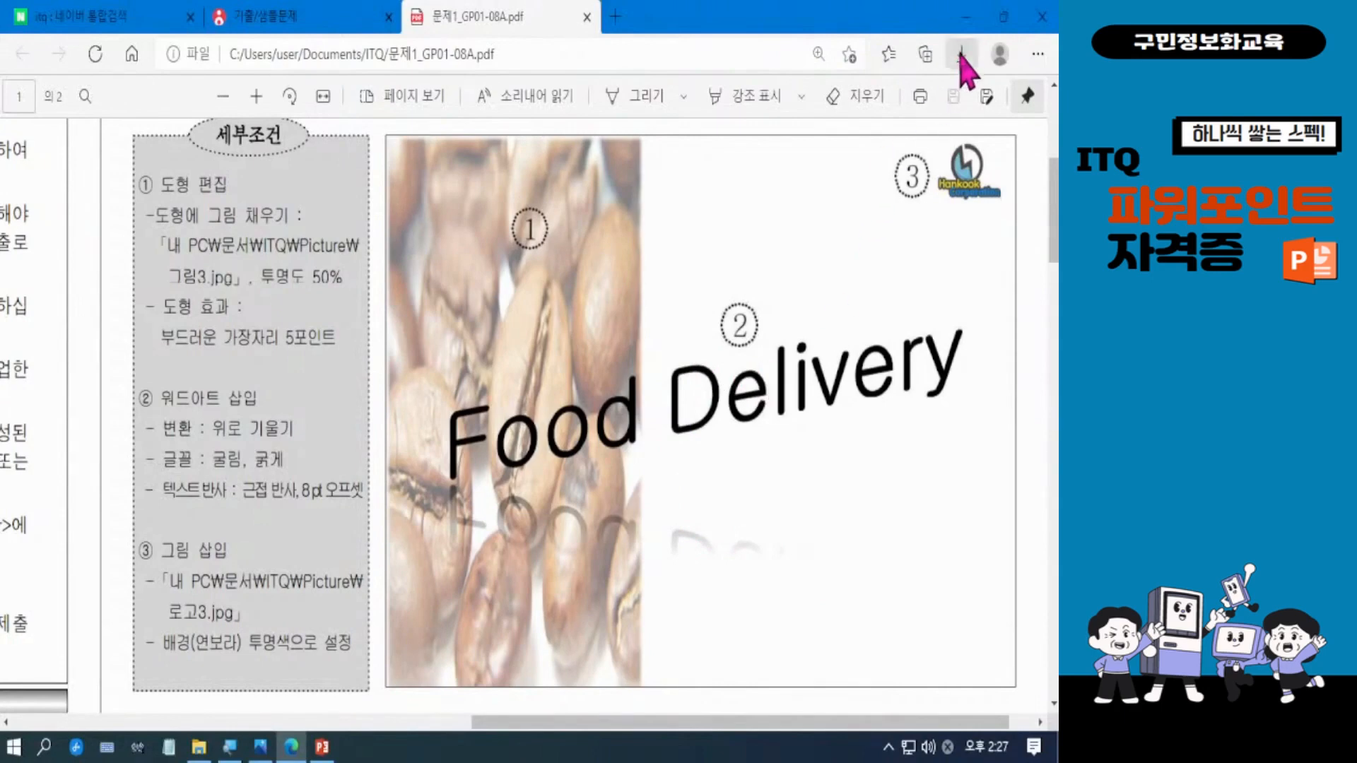
pyautogui.click(965, 17)
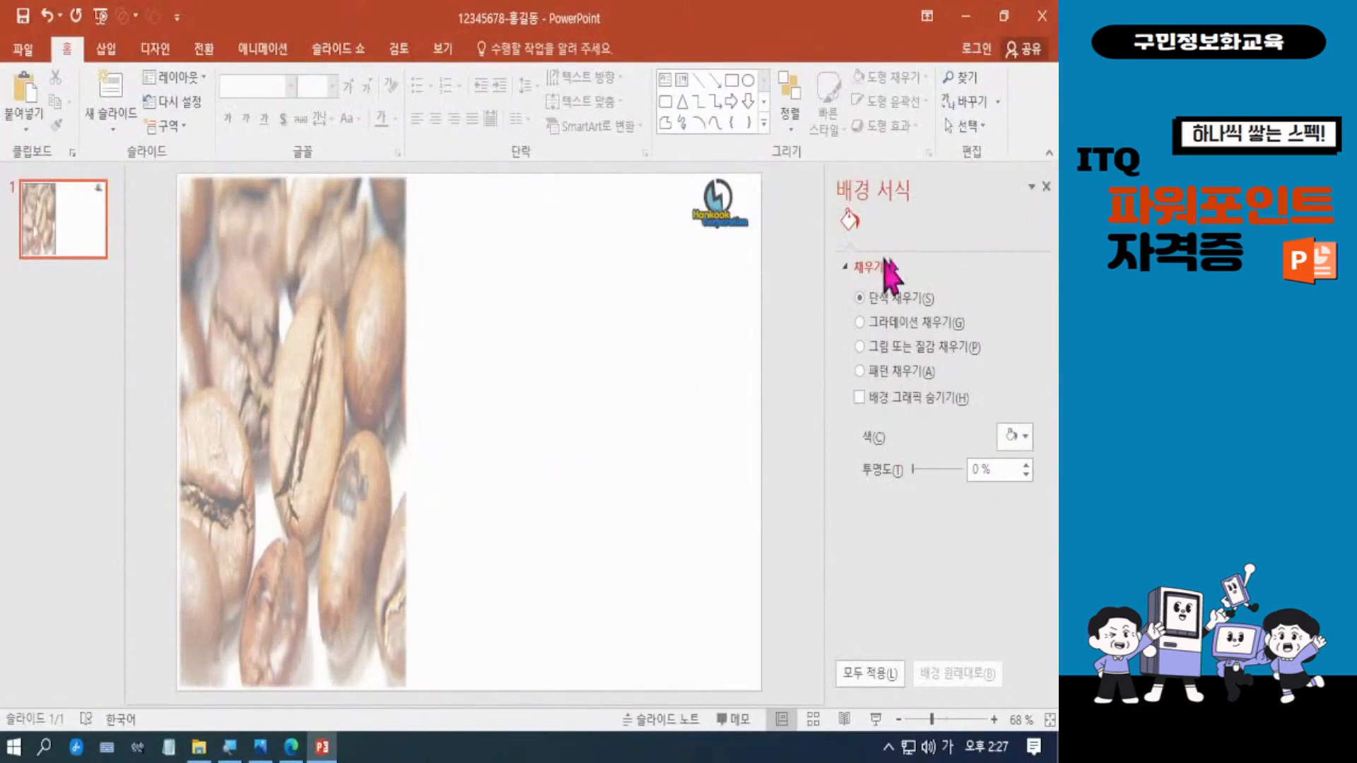
# Step: Close the 배경 서식 pane and insert WordArt in the first black style with the text "Food Delivery"
pyautogui.click(1050, 187)
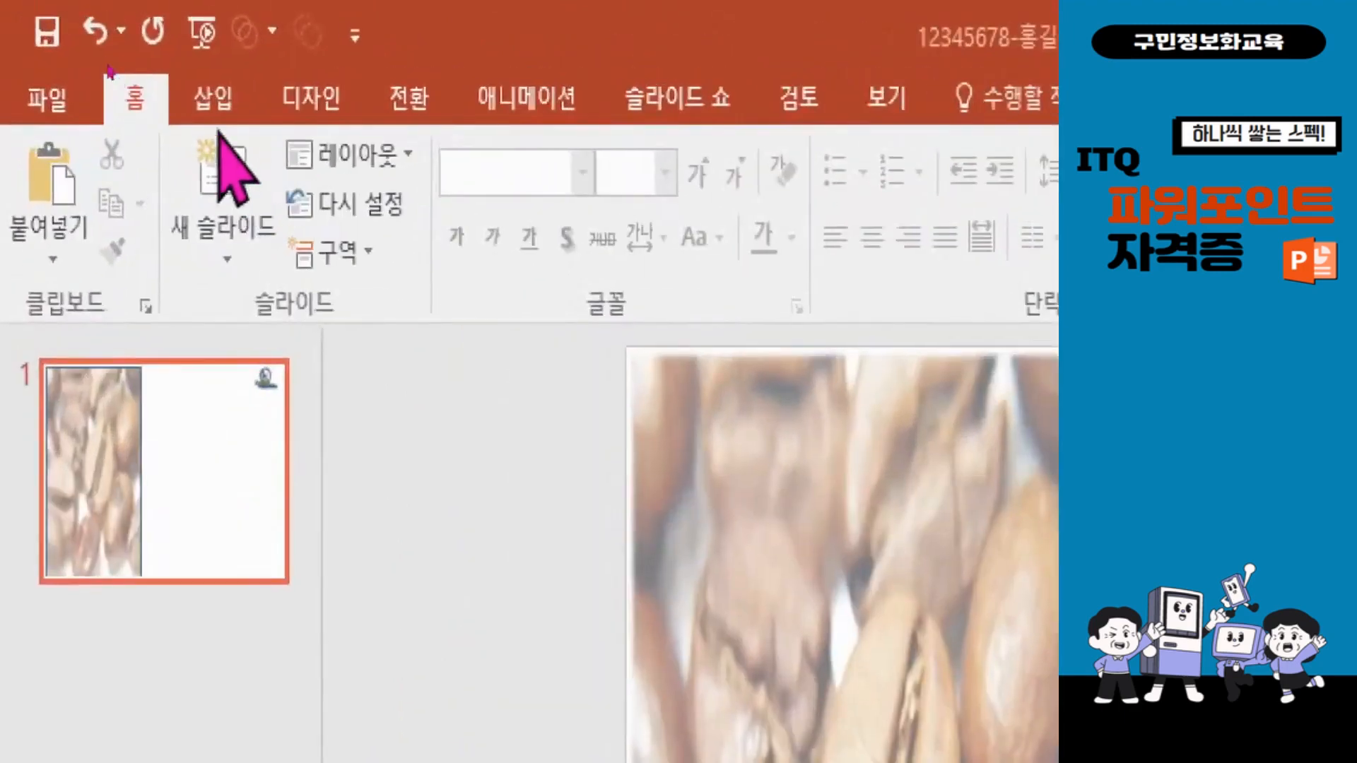
pyautogui.click(214, 99)
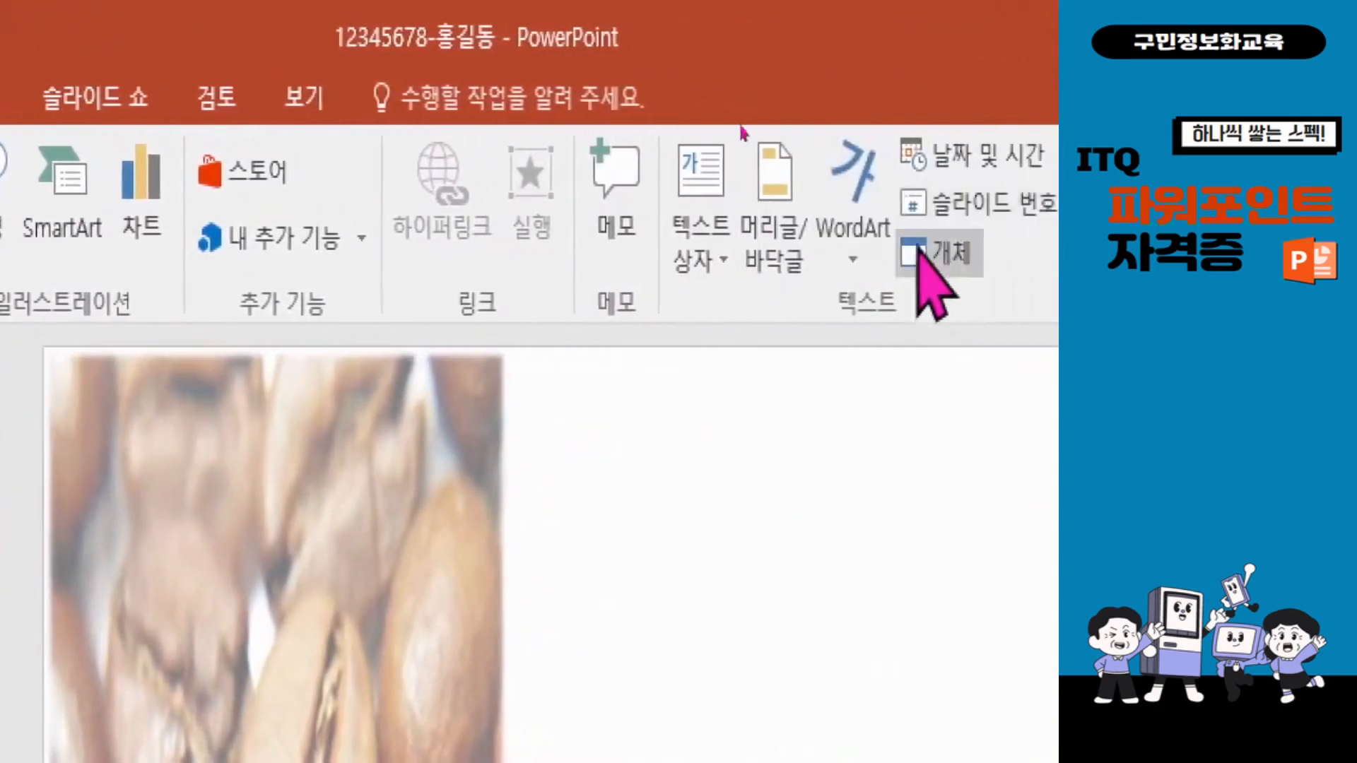
pyautogui.click(858, 212)
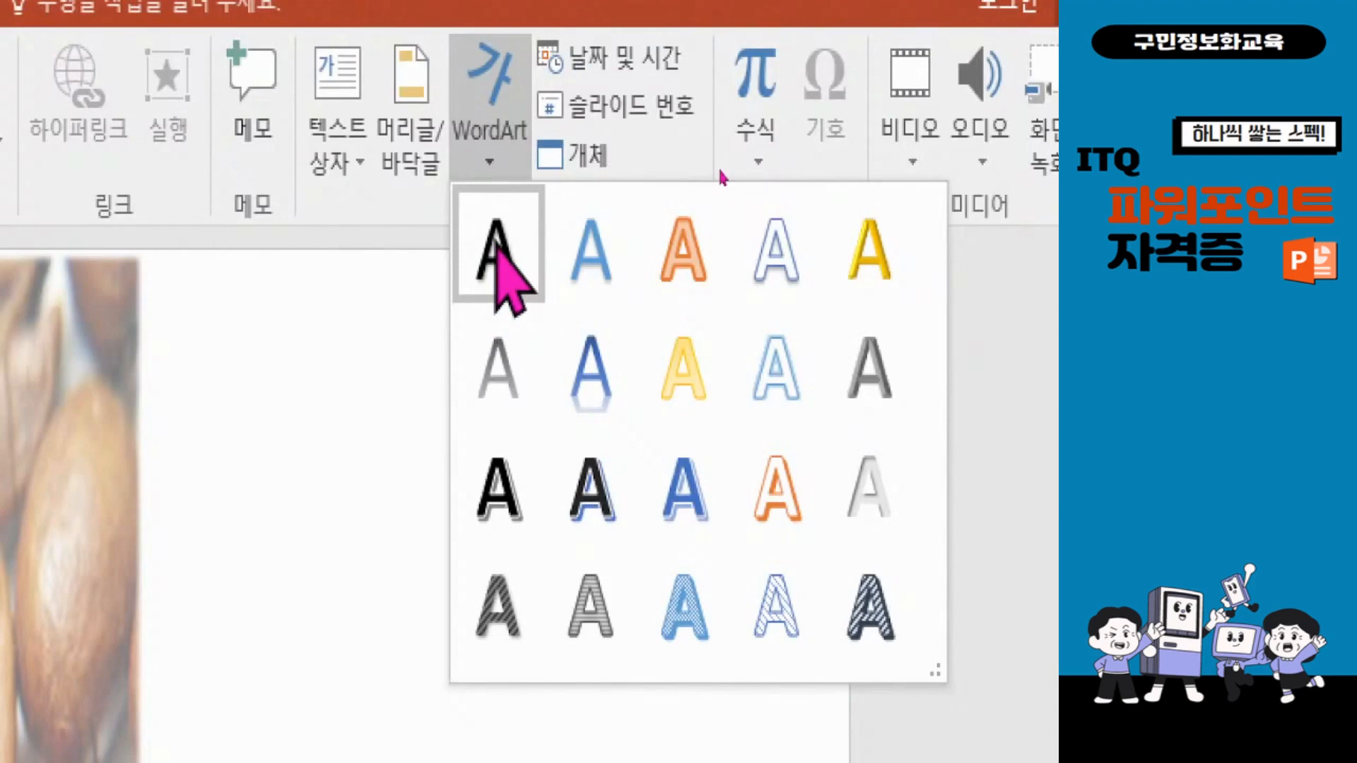
pyautogui.click(496, 246)
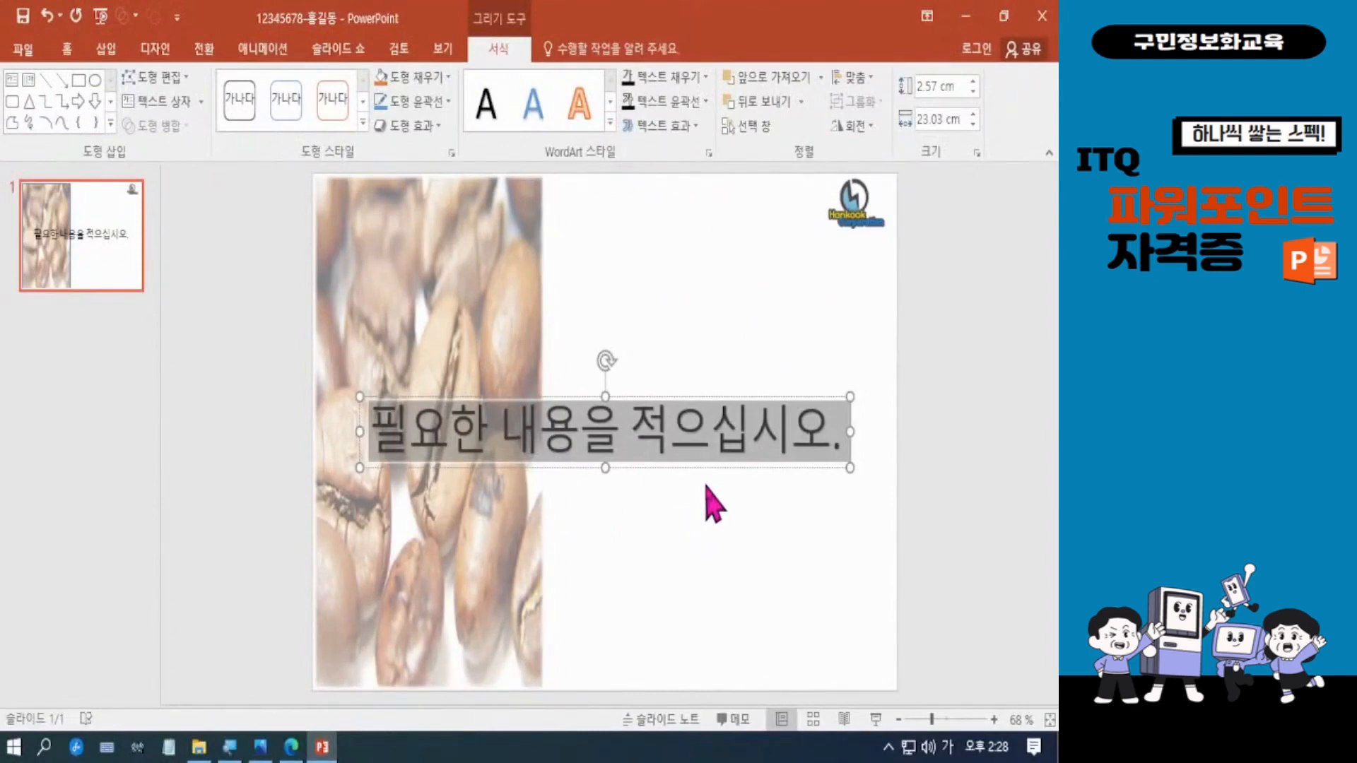
pyautogui.write('F')
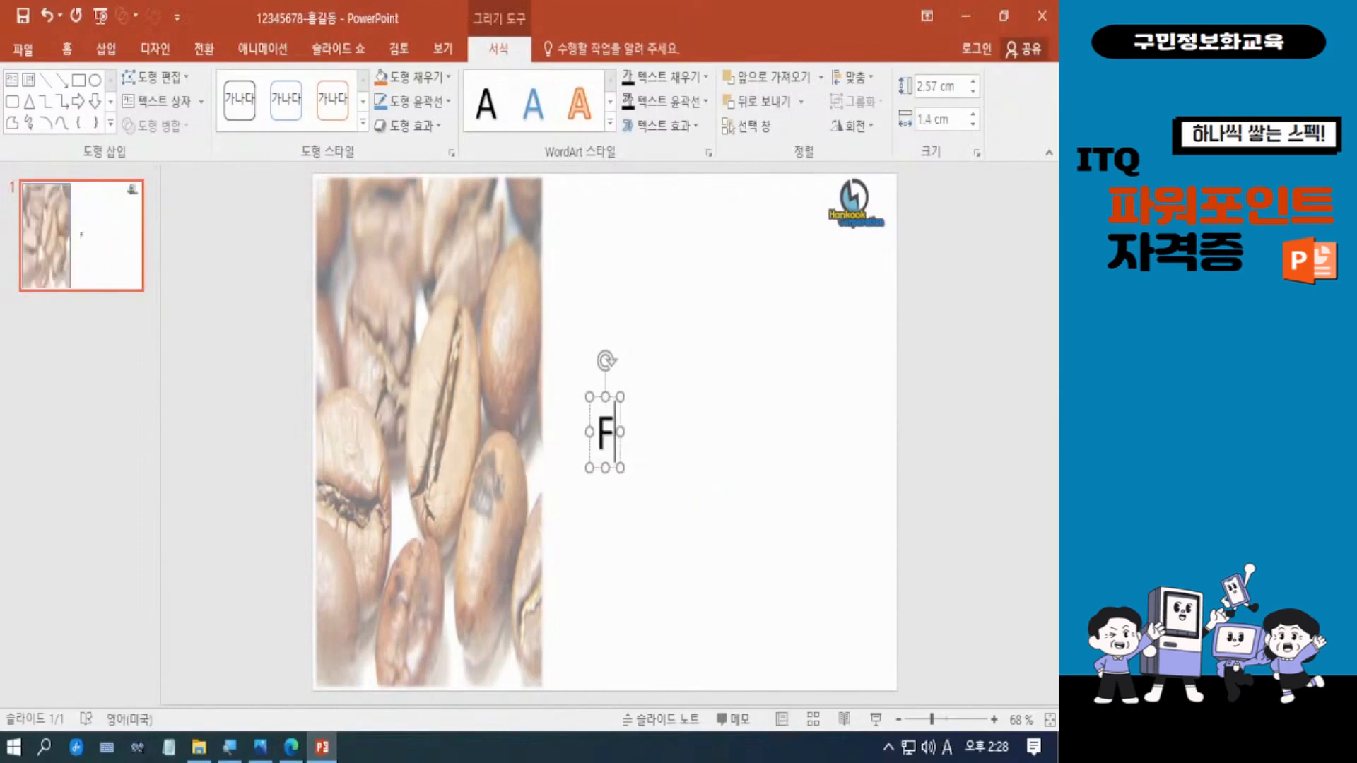
pyautogui.write('ood Del')
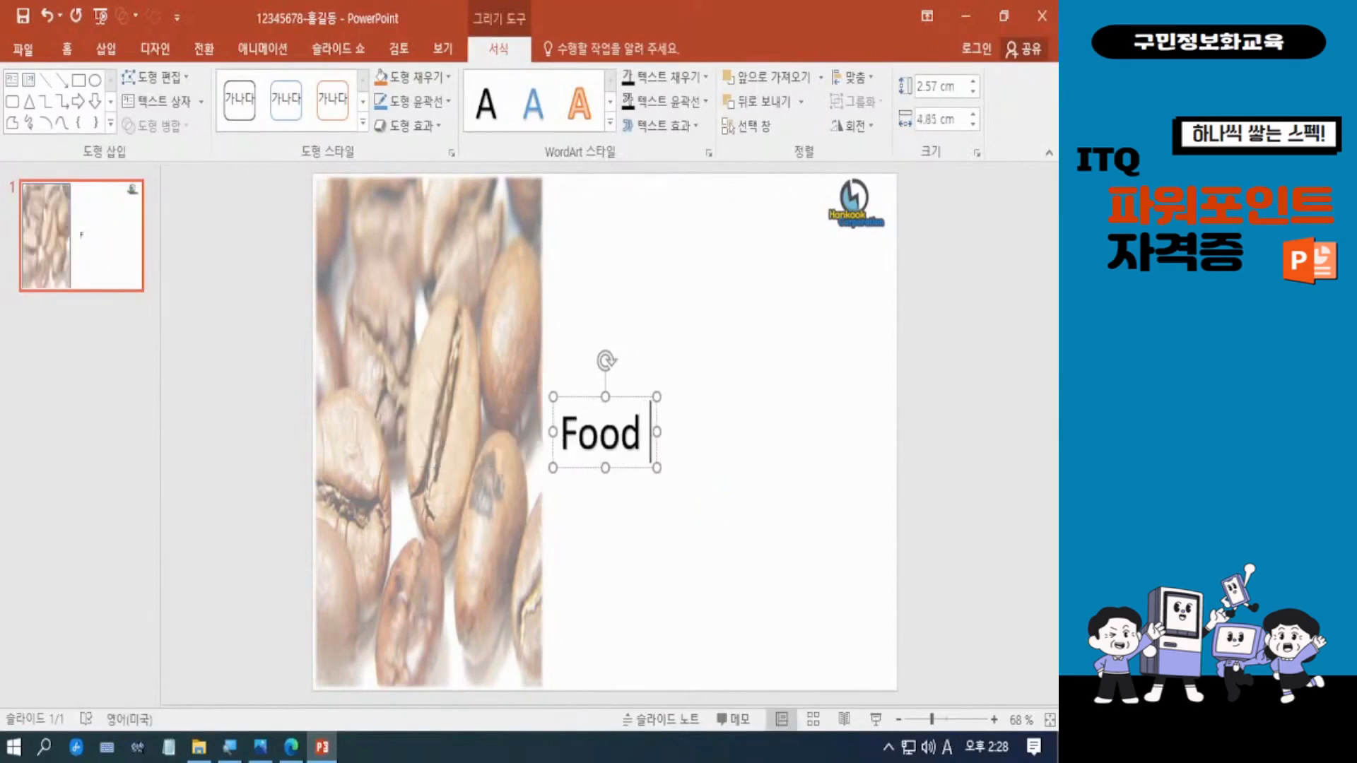
pyautogui.write('ivery')
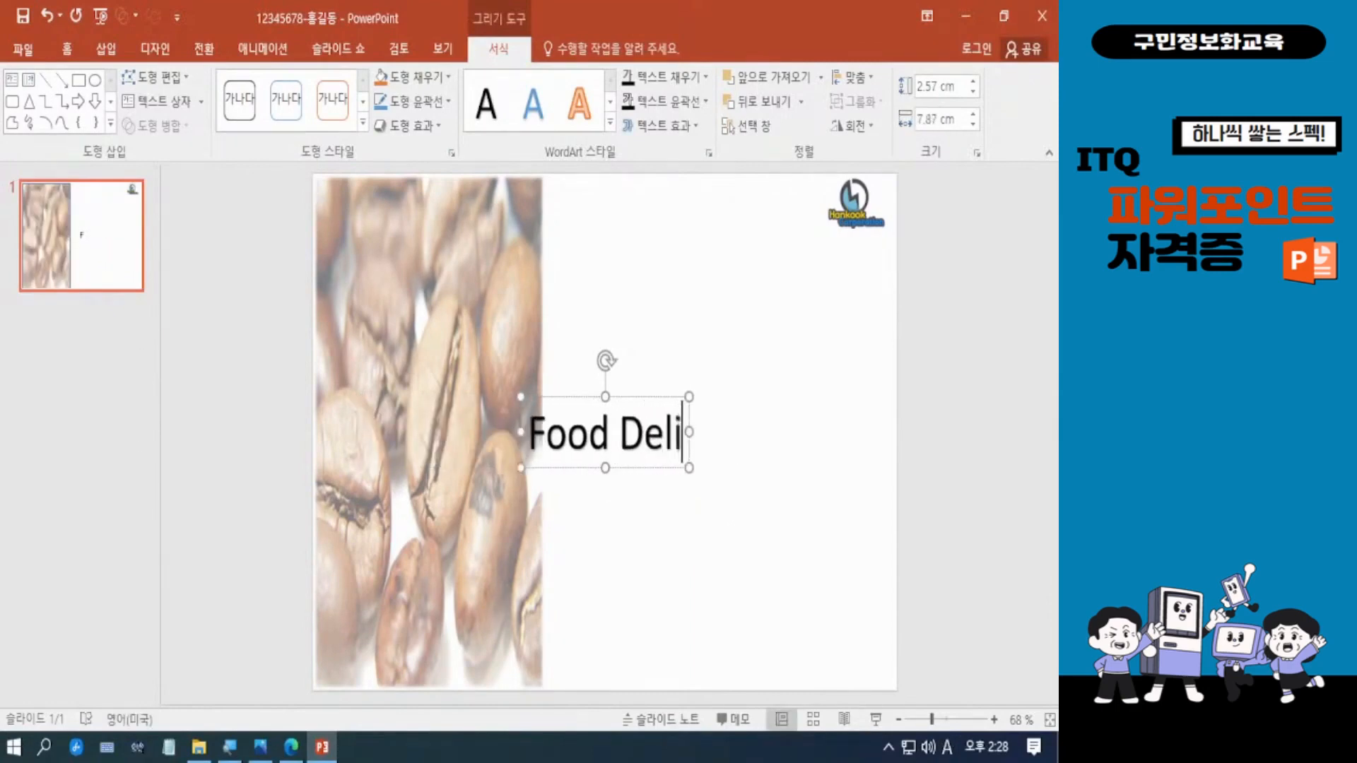
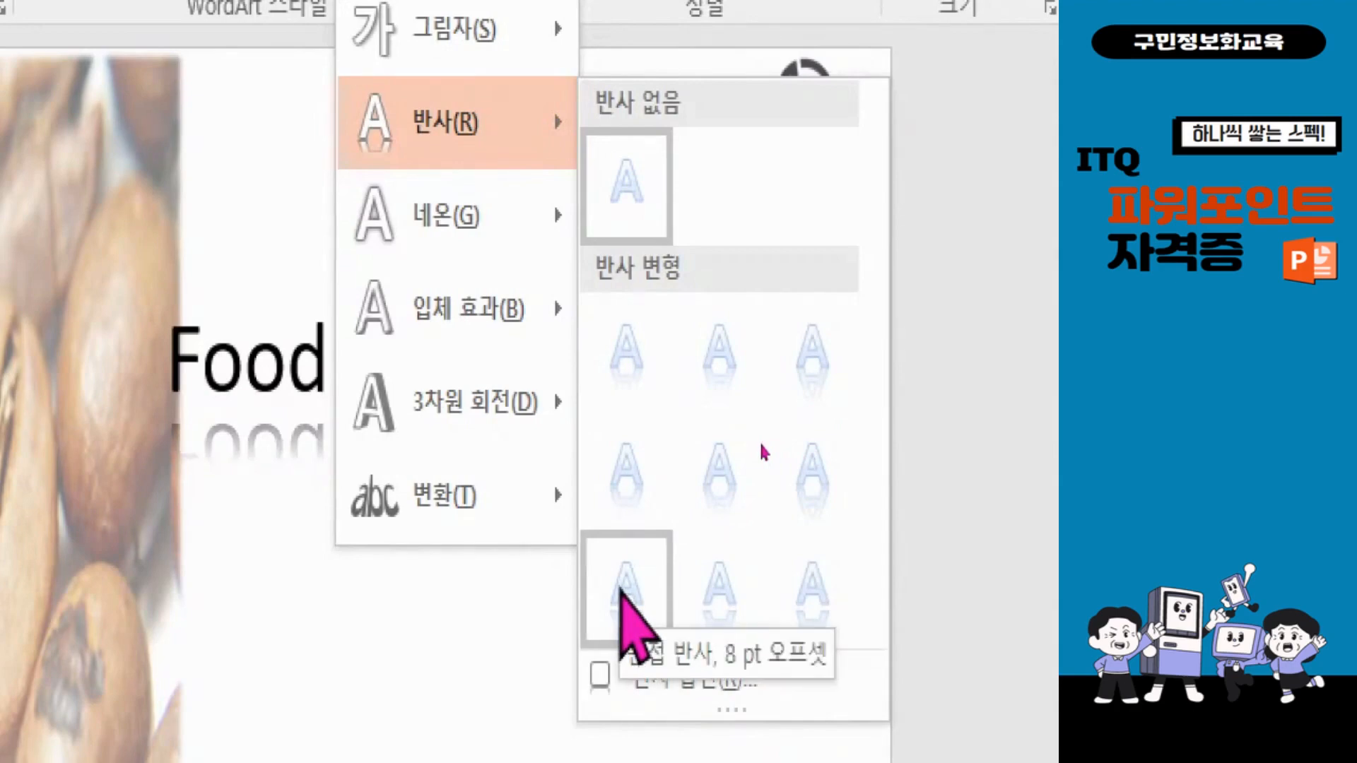
# Step: Apply the 근접 반사, 8 pt 오프셋 reflection to the WordArt, widen its box to about 22 cm and move it down near the slide's middle
pyautogui.click(622, 592)
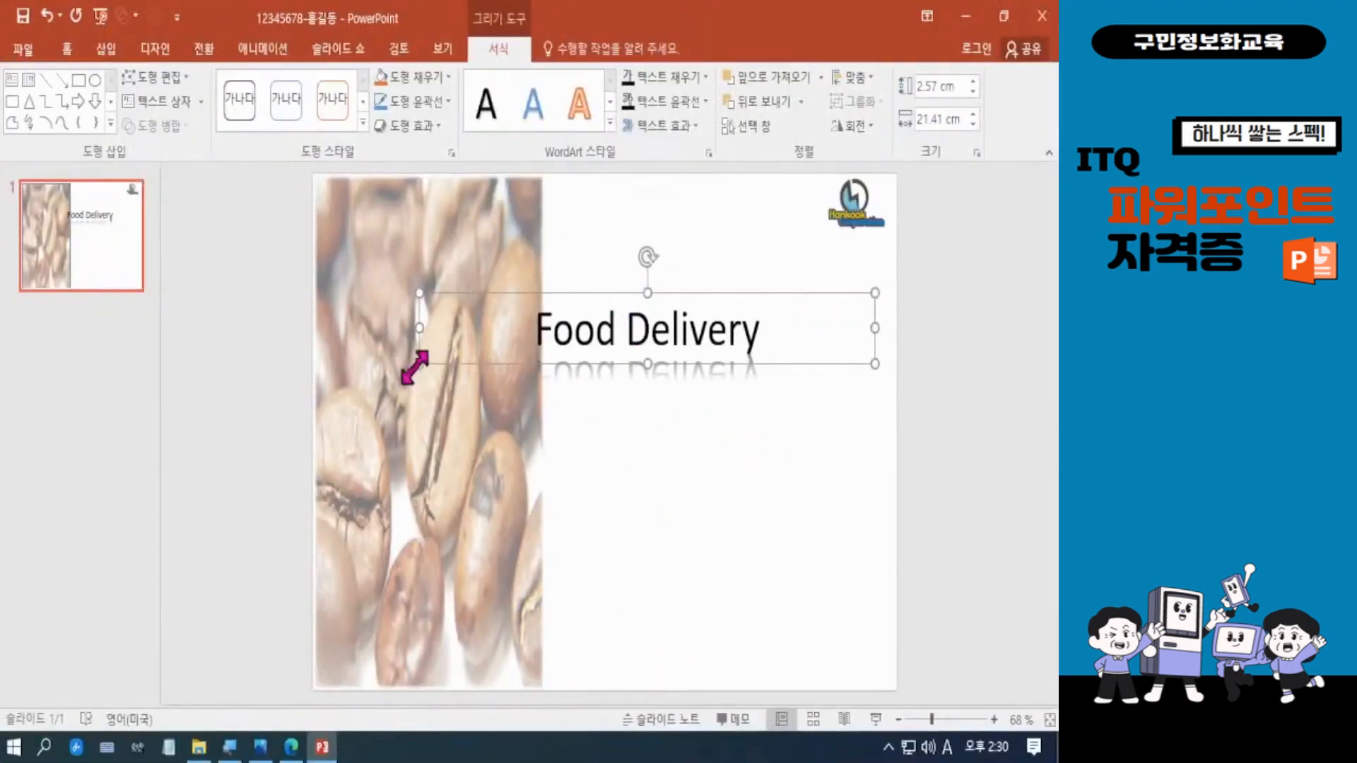
pyautogui.moveTo(415, 368); pyautogui.dragTo(394, 515)
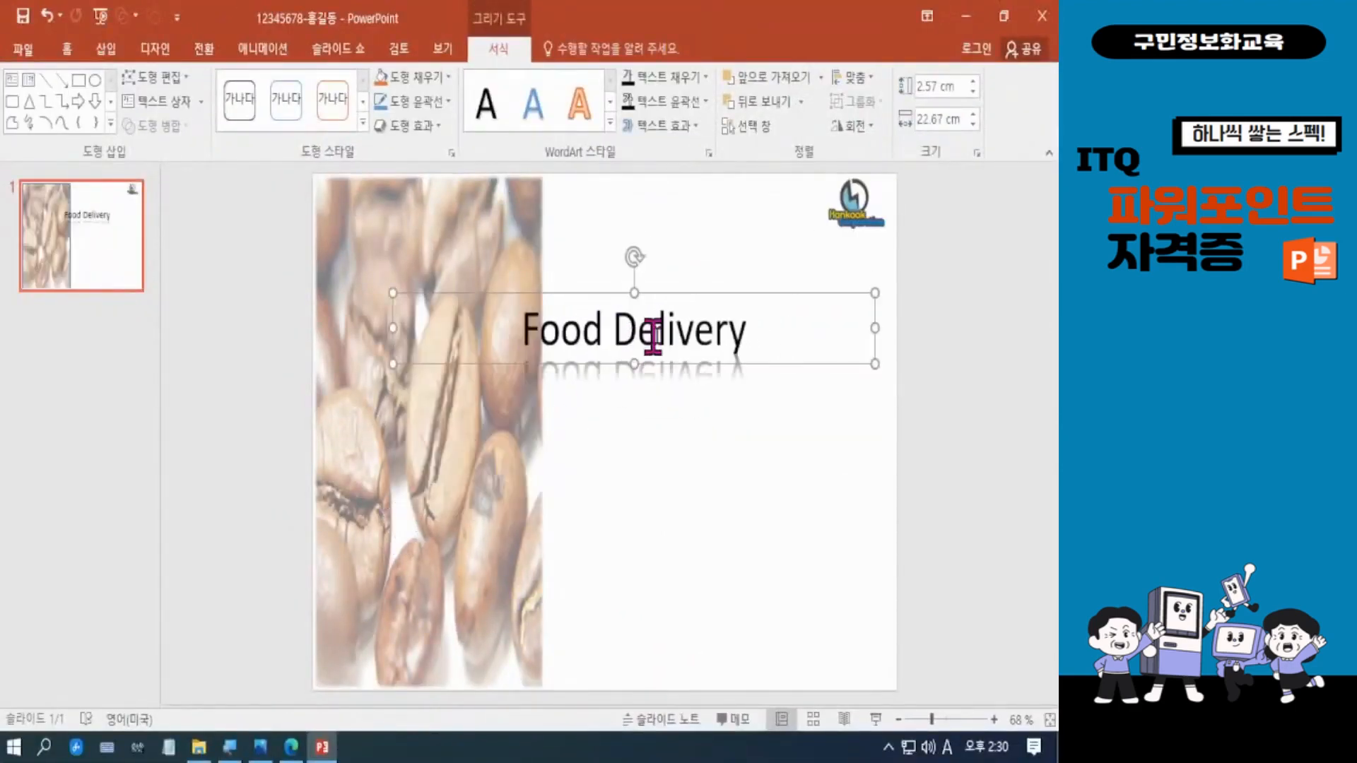
pyautogui.moveTo(870, 367); pyautogui.dragTo(862, 424)
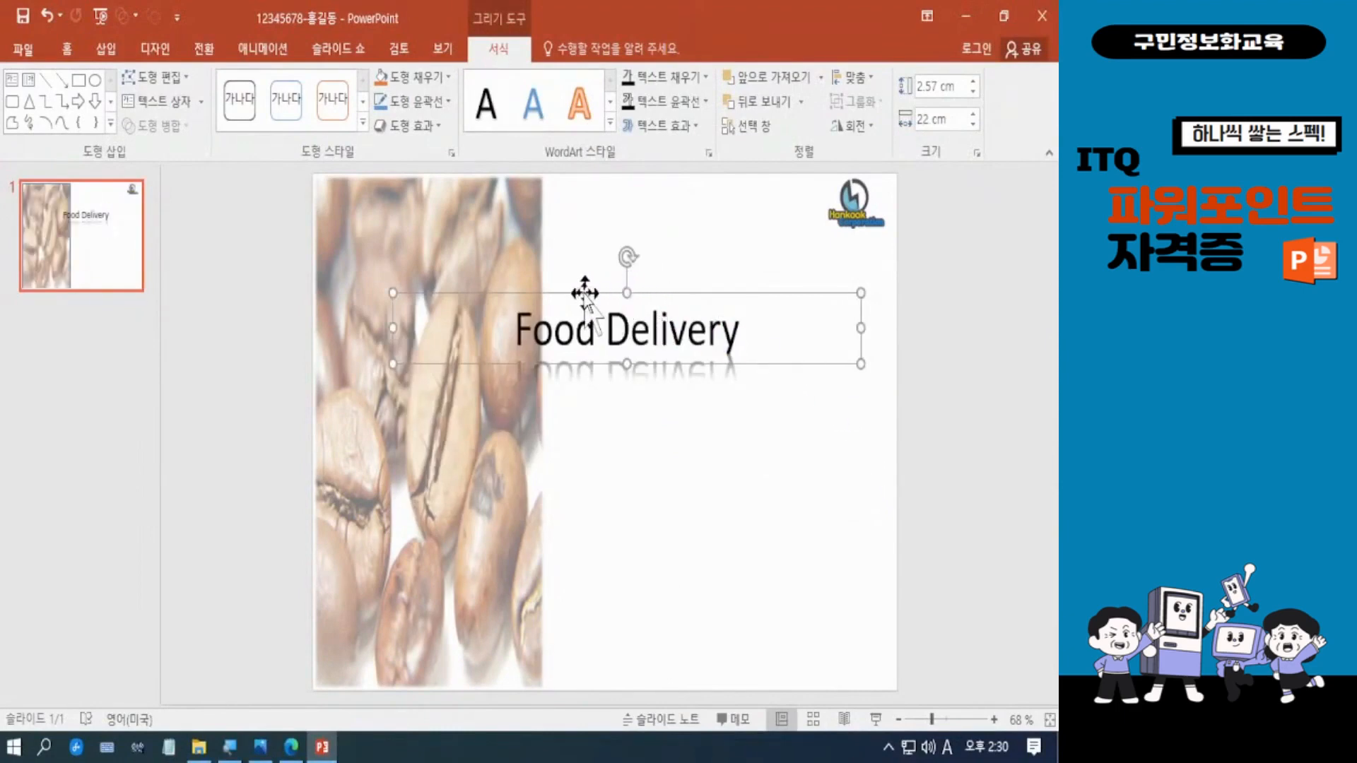
pyautogui.moveTo(585, 291); pyautogui.dragTo(557, 380)
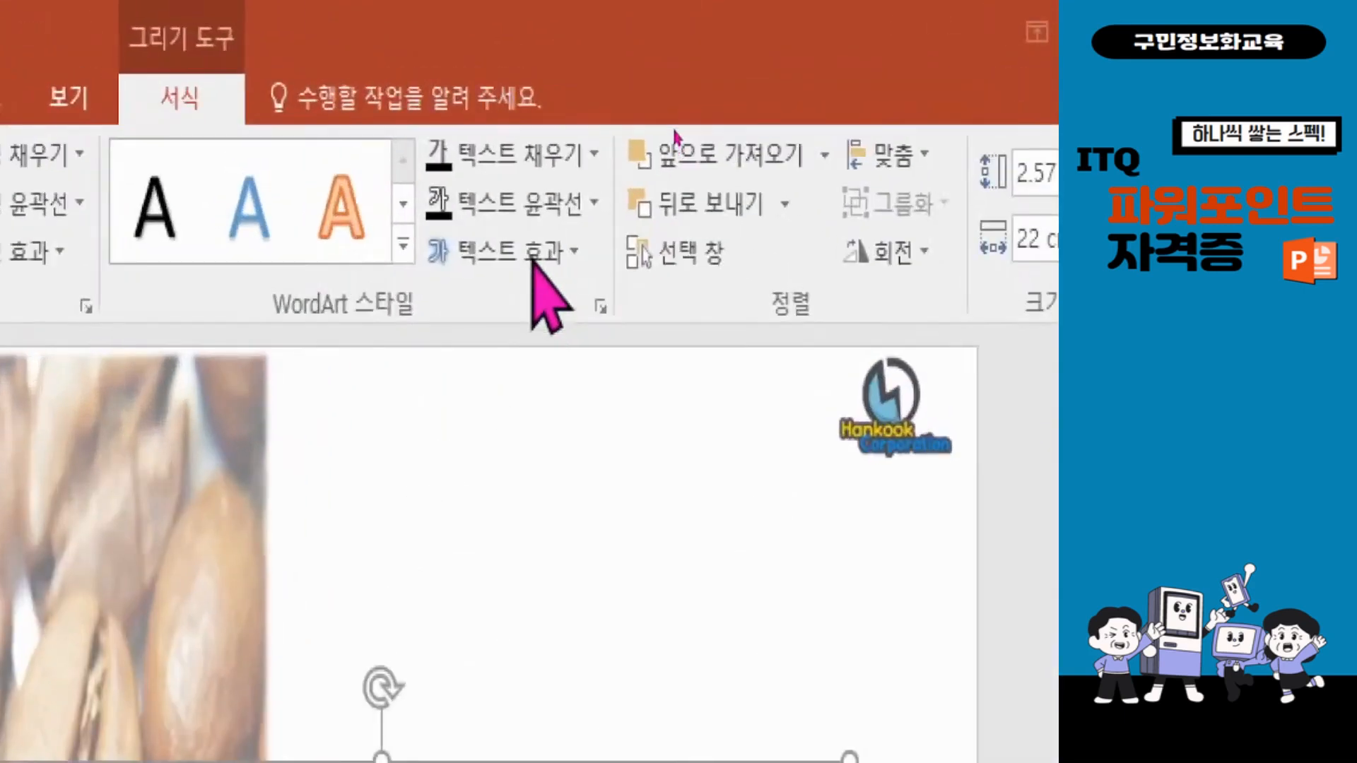
# Step: Apply the 위로 기울기 transform effect to the "Food Delivery" WordArt
pyautogui.click(674, 129)
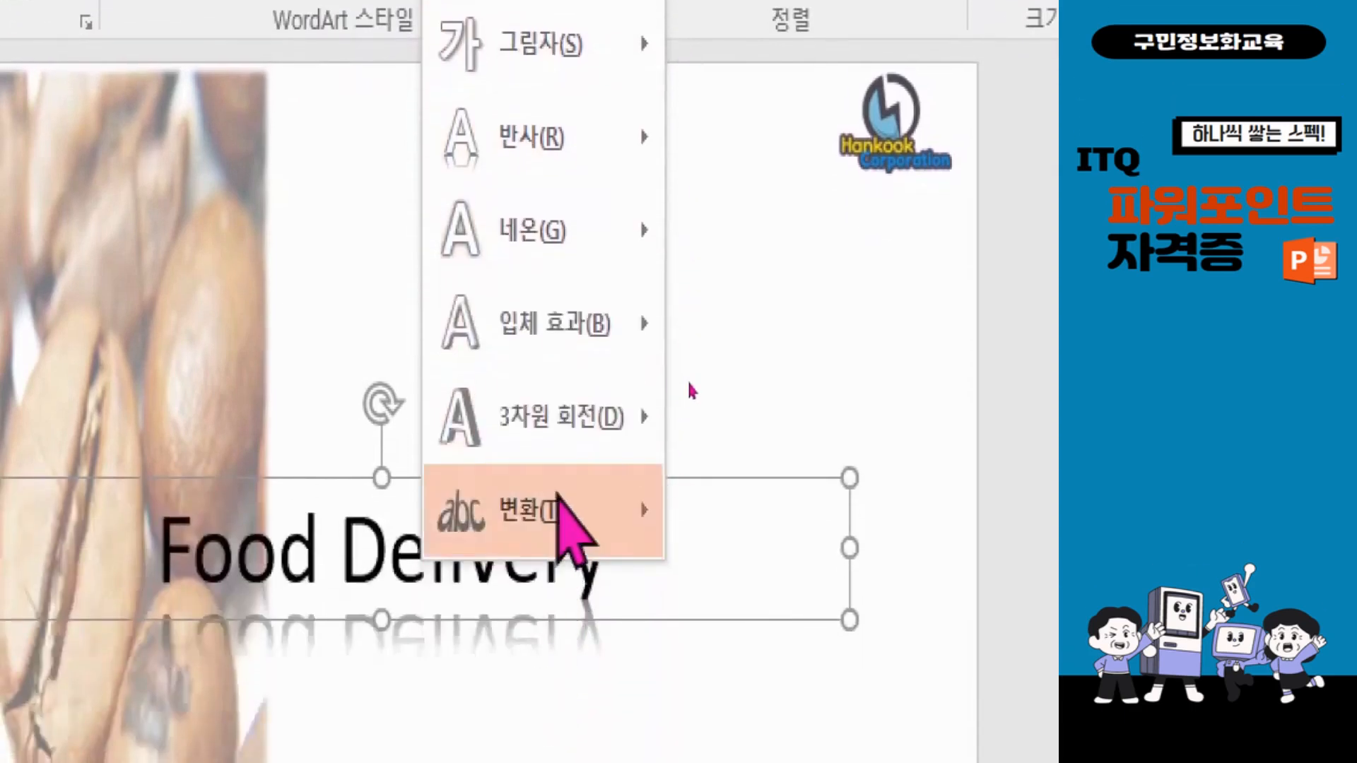
pyautogui.moveTo(558, 519)
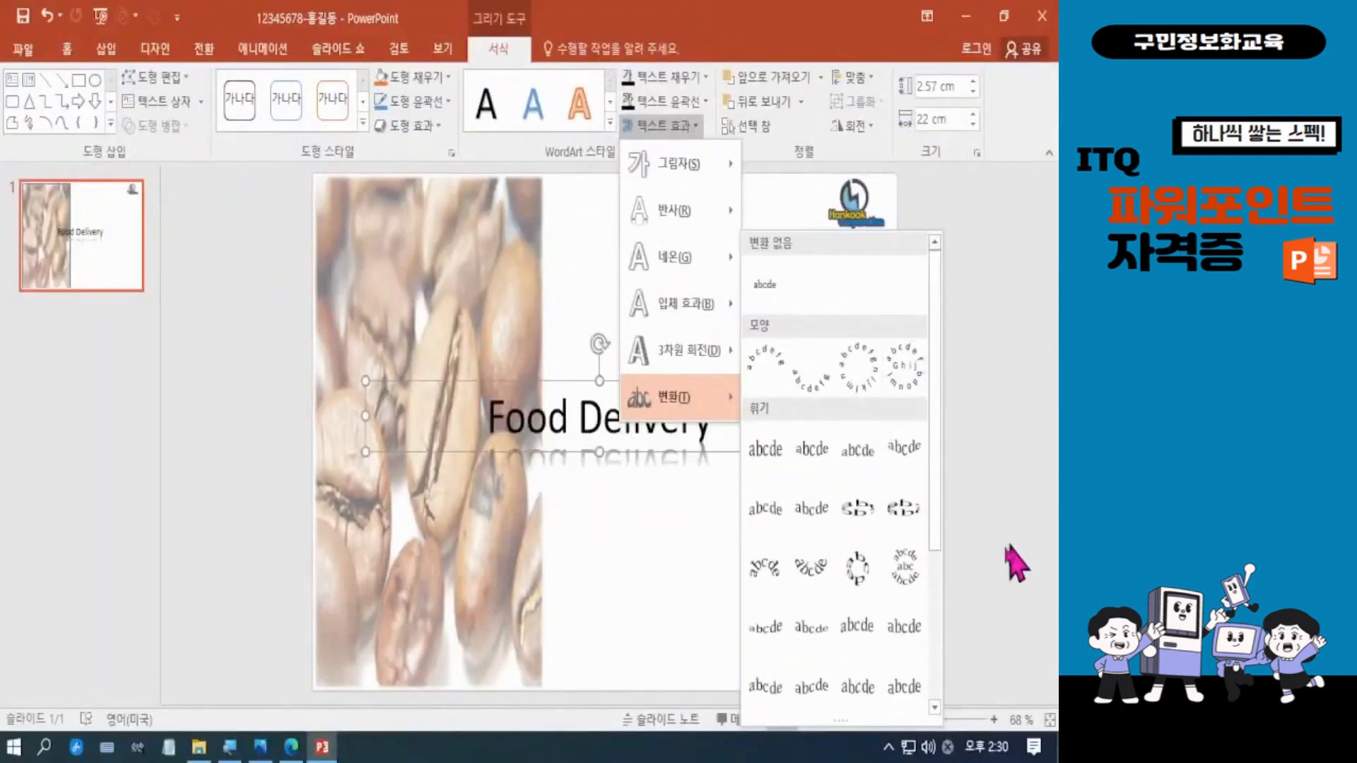
pyautogui.moveTo(938, 510); pyautogui.dragTo(957, 700)
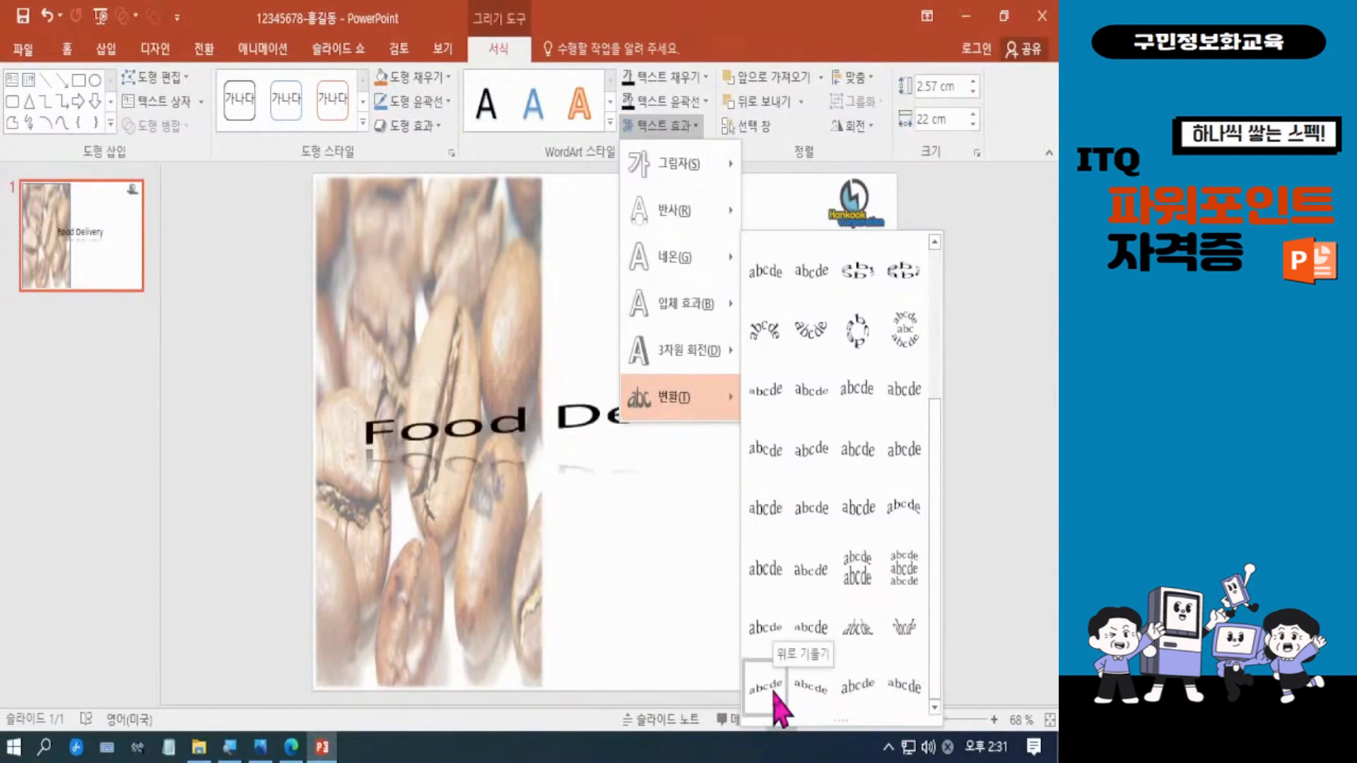
pyautogui.hotkey('ctrl', '4')
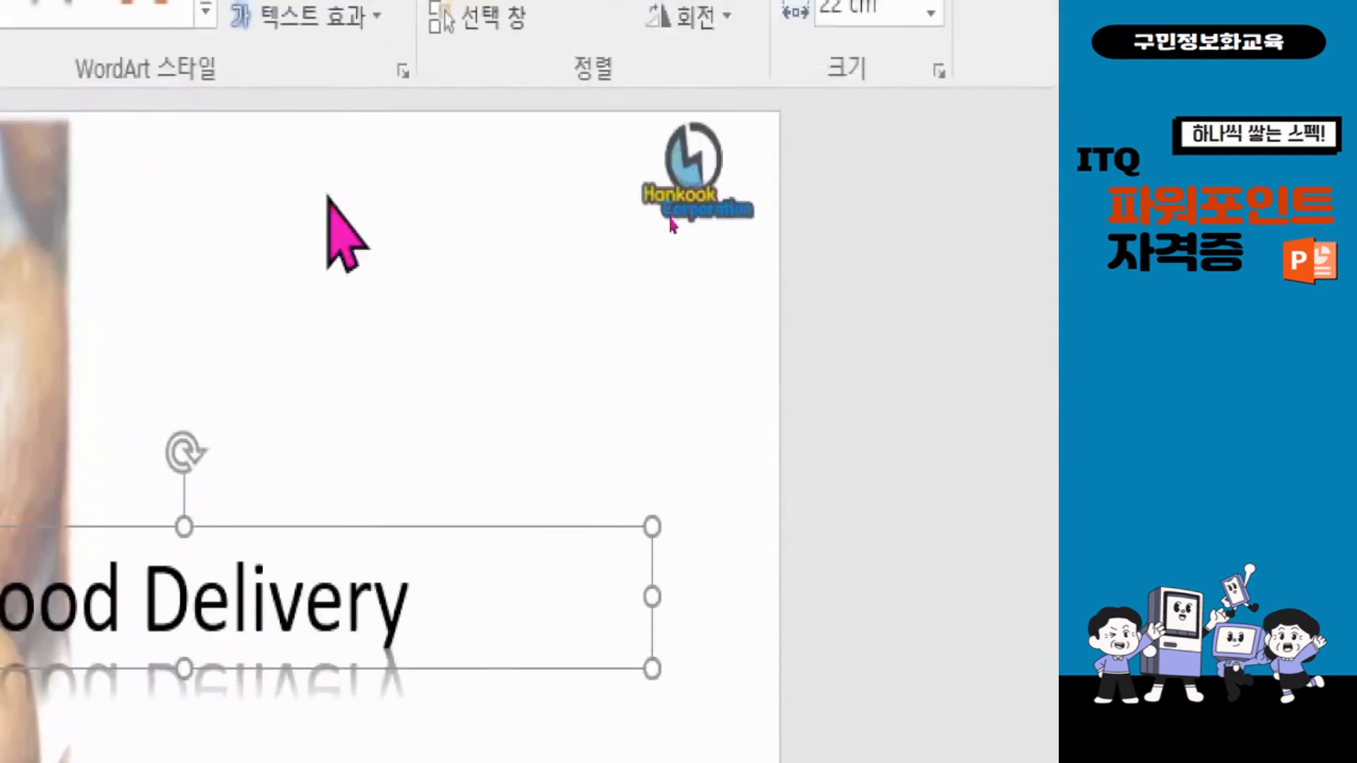
pyautogui.click(337, 27)
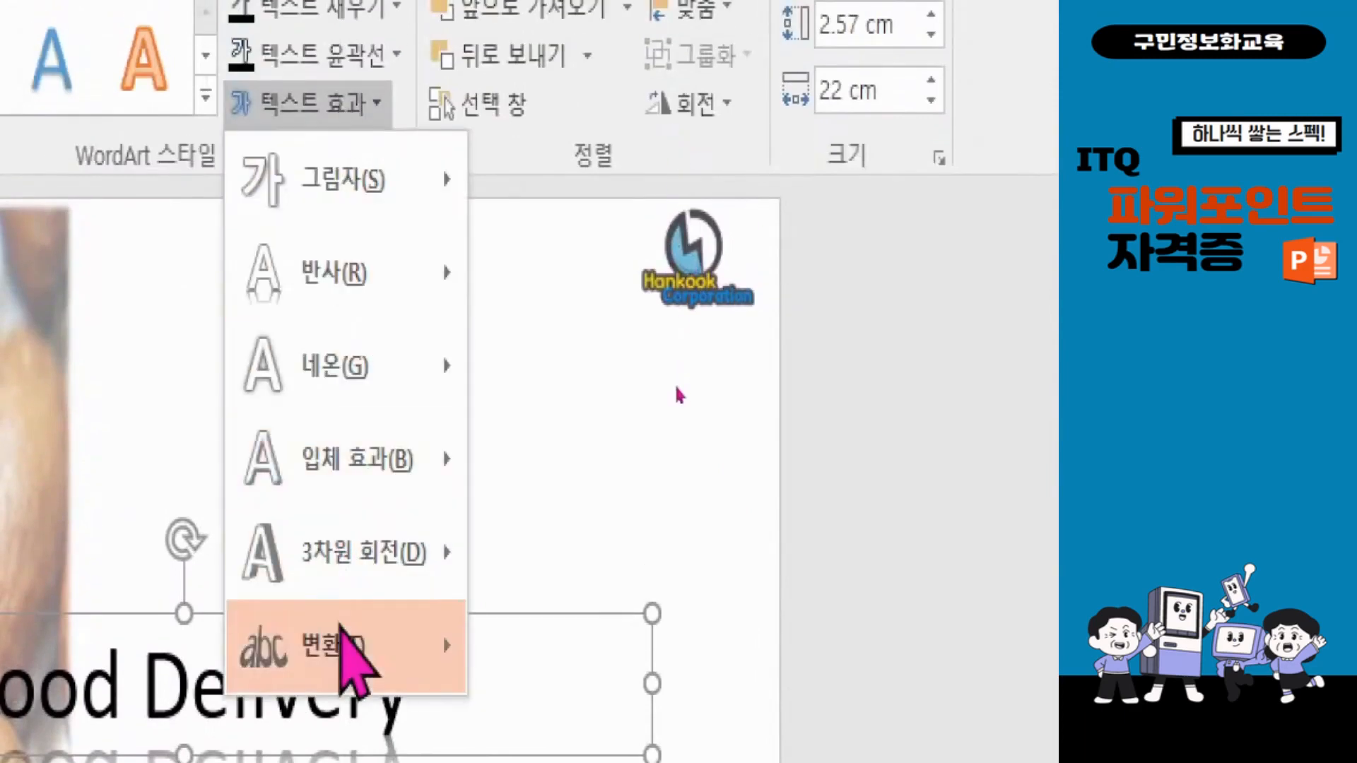
pyautogui.moveTo(341, 633)
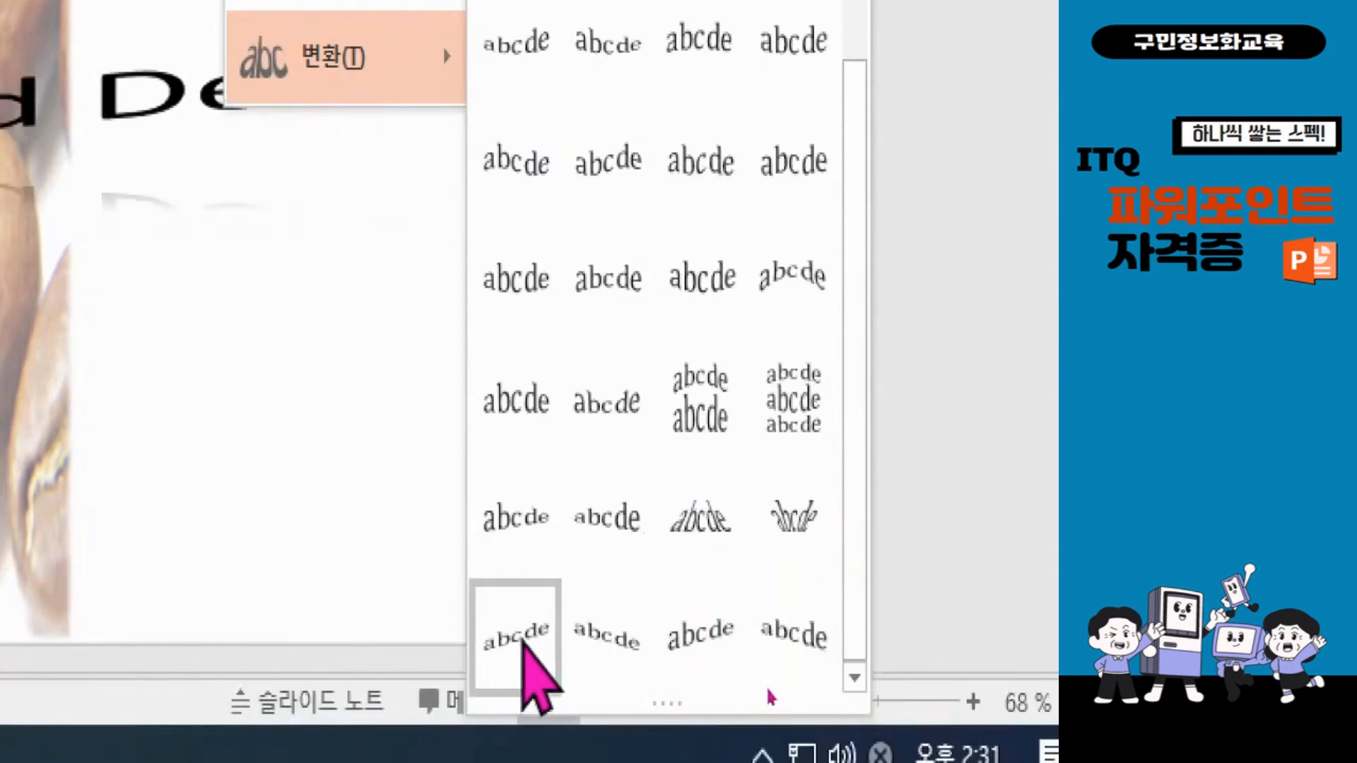
pyautogui.click(523, 640)
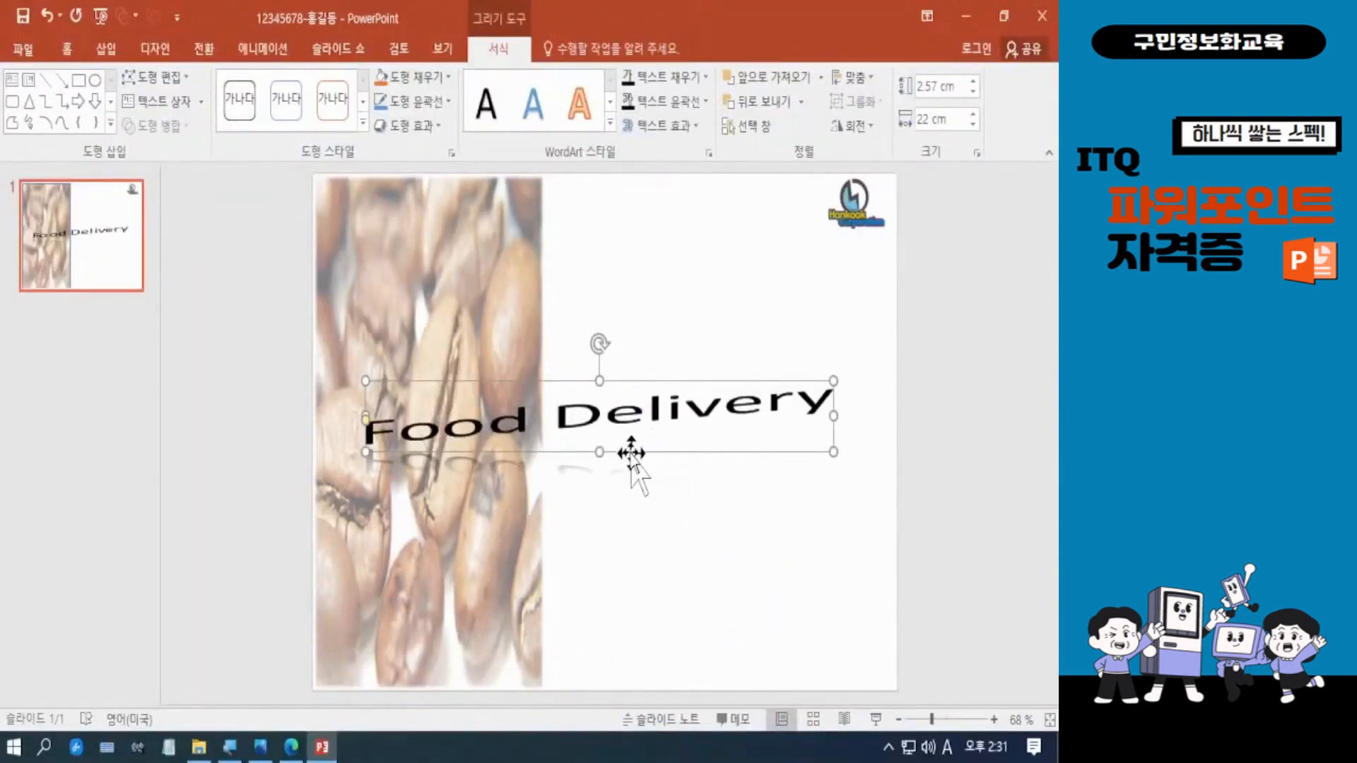
# Step: Enlarge the slanted WordArt's height to about 6.75 cm and shift it slightly up around the slide's middle
pyautogui.moveTo(599, 452); pyautogui.dragTo(598, 521)
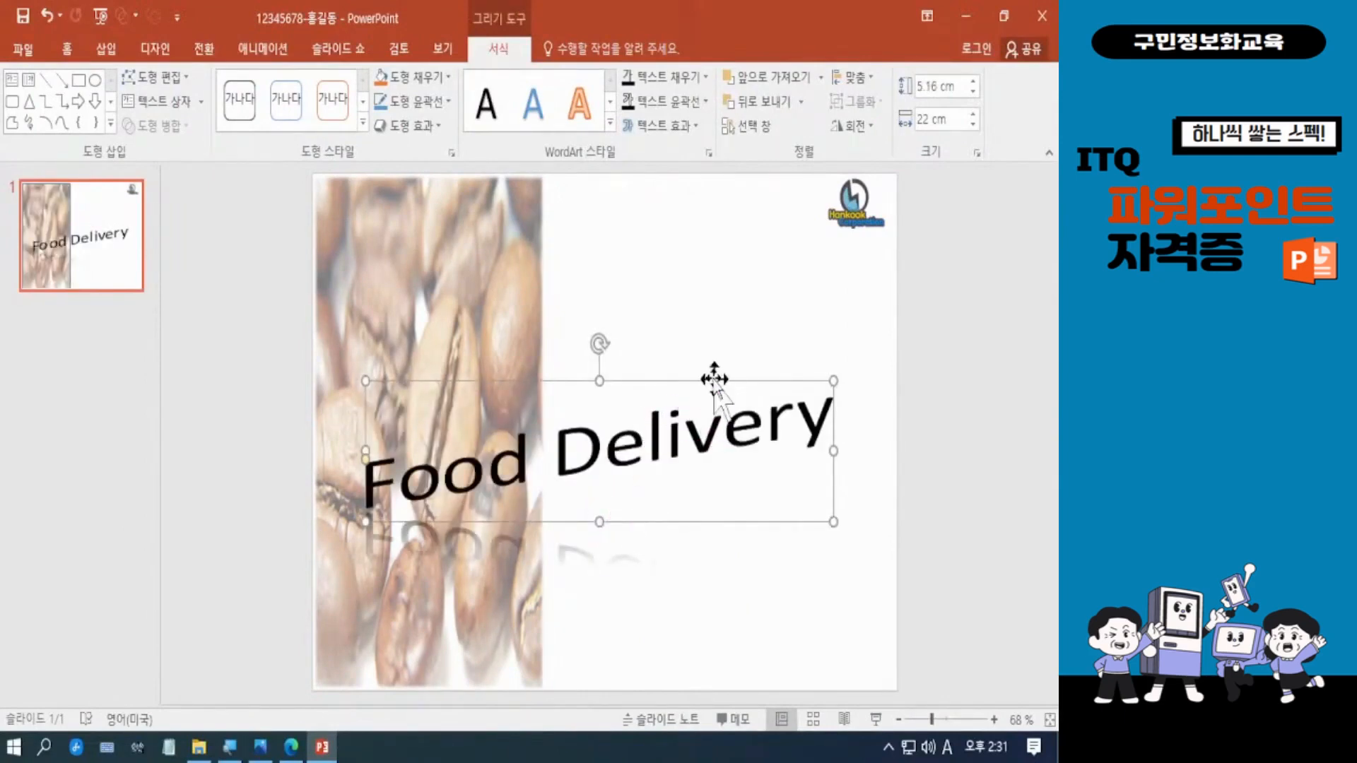
pyautogui.moveTo(715, 379)
pyautogui.mouseDown()
pyautogui.moveTo(731, 292)
pyautogui.moveTo(722, 362)
pyautogui.mouseUp()
pyautogui.moveTo(609, 361); pyautogui.dragTo(663, 347)
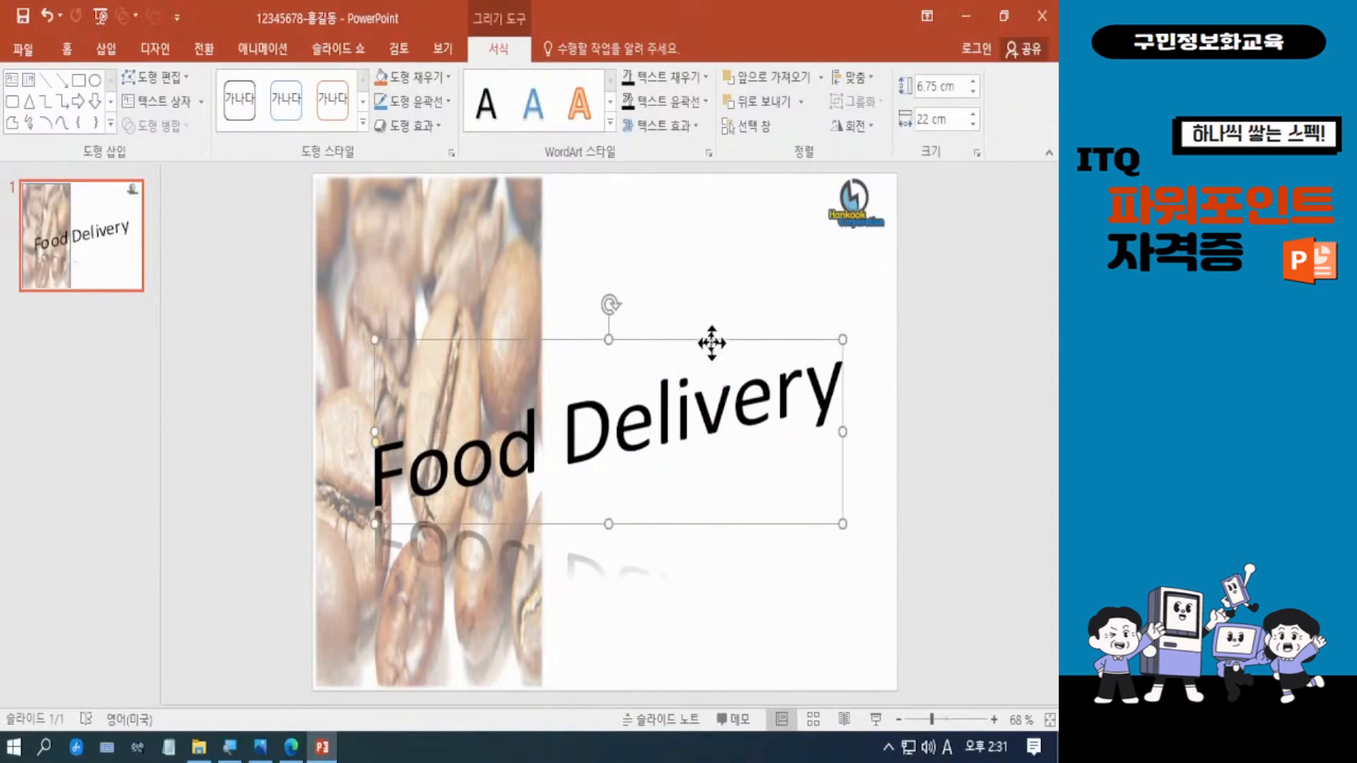
pyautogui.moveTo(711, 341); pyautogui.dragTo(712, 335)
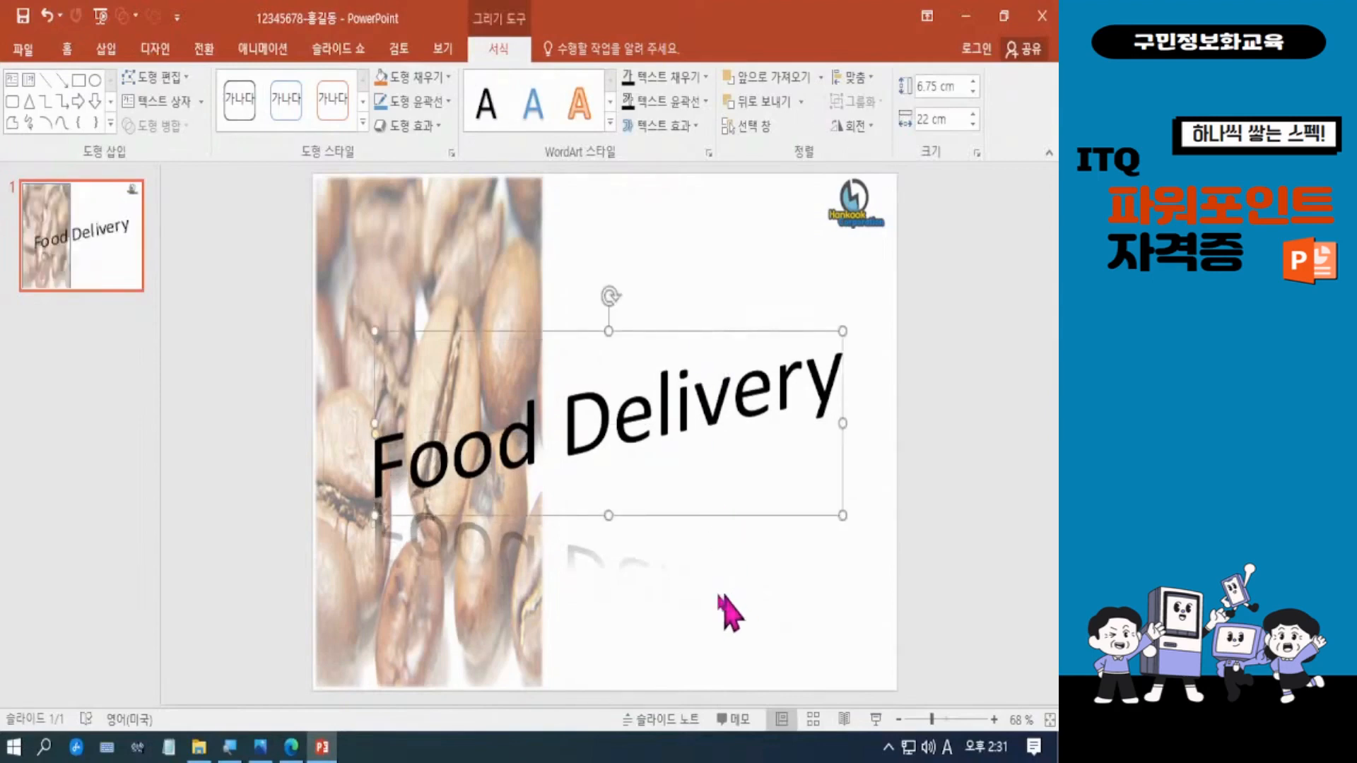
# Step: Compare the WordArt with the sample cover slide in the practice PDF, return to PowerPoint and save the presentation
pyautogui.click(291, 747)
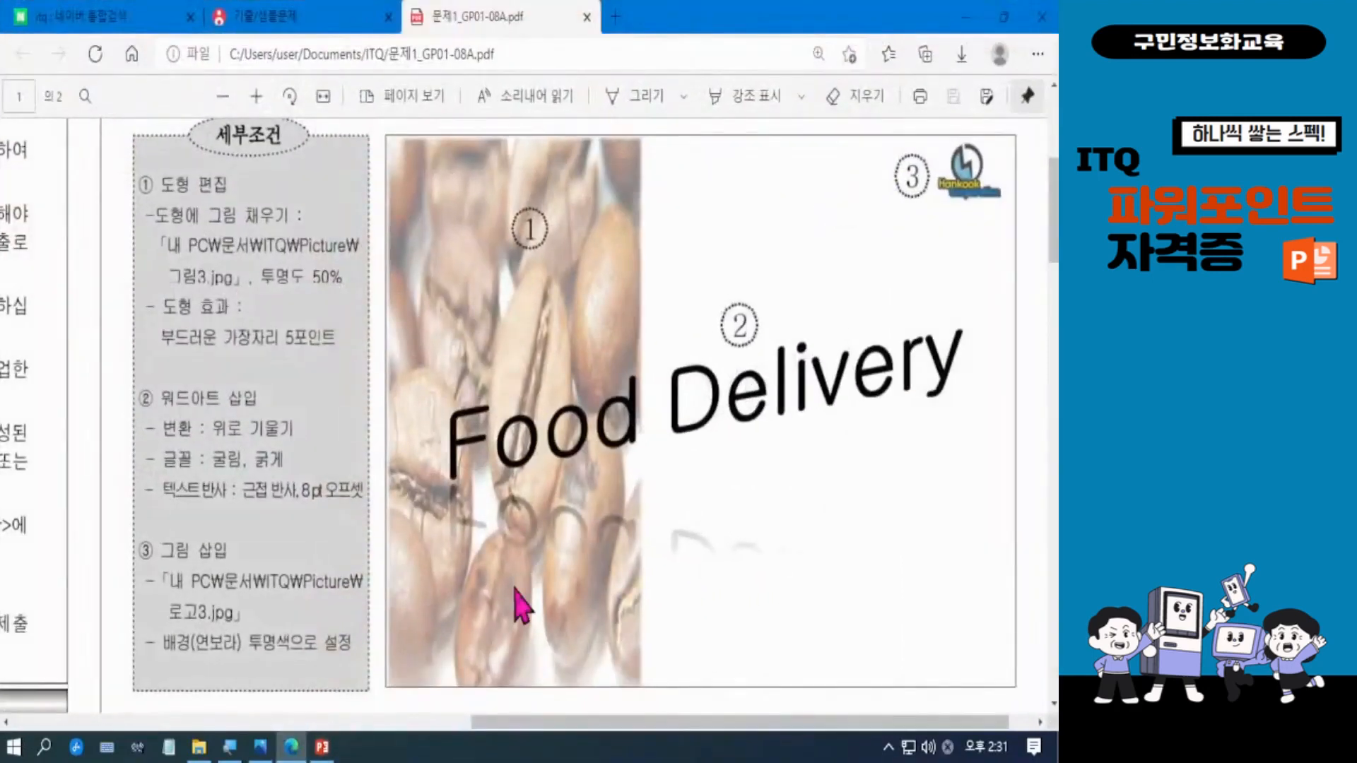
pyautogui.click(330, 749)
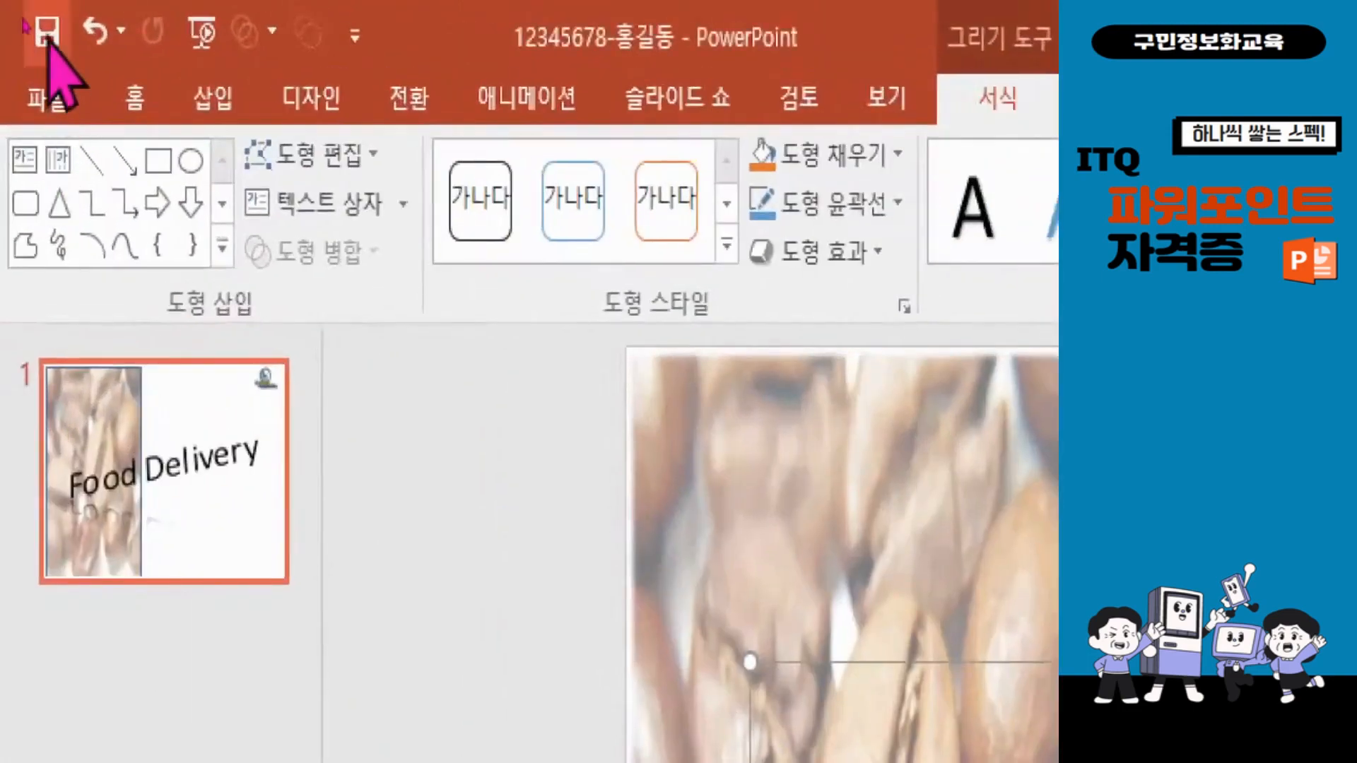
pyautogui.click(48, 32)
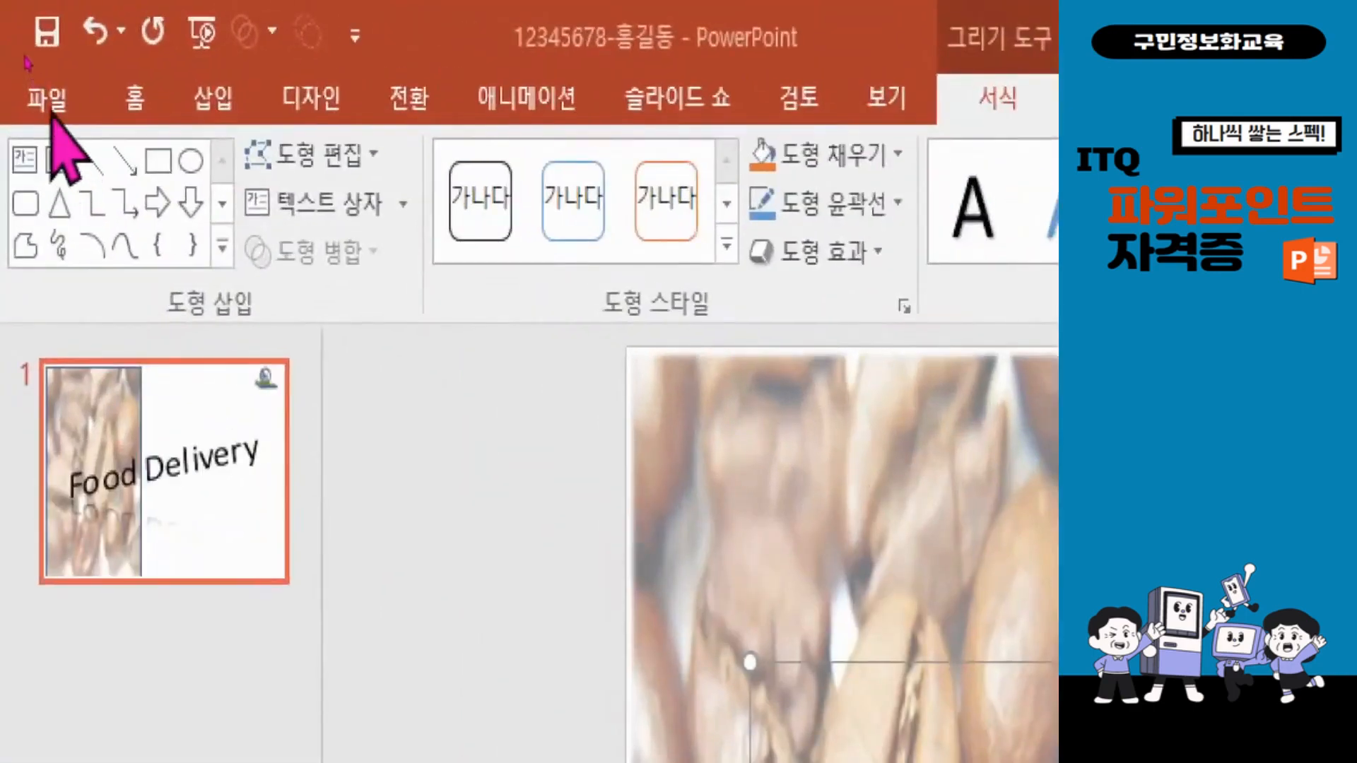
# Step: Create a new blank presentation
pyautogui.click(55, 99)
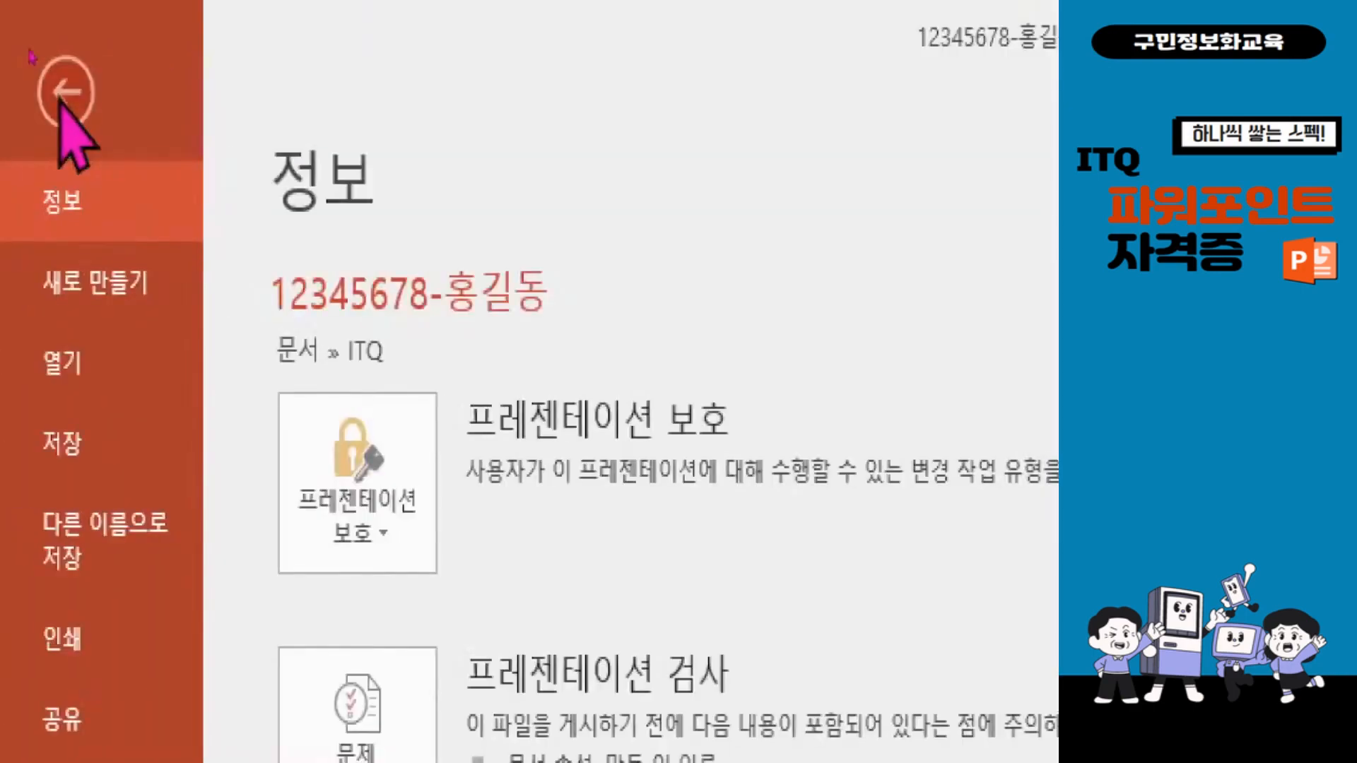
pyautogui.click(118, 290)
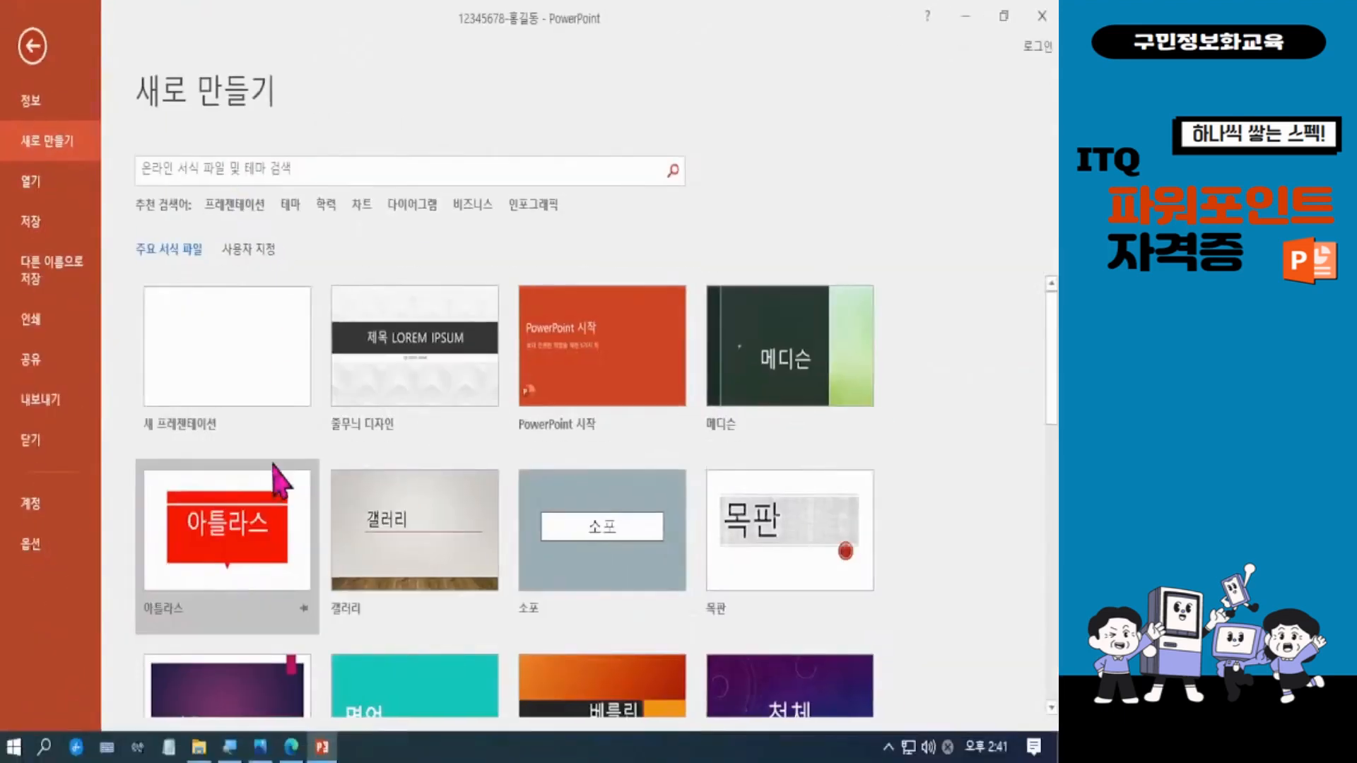
pyautogui.click(244, 379)
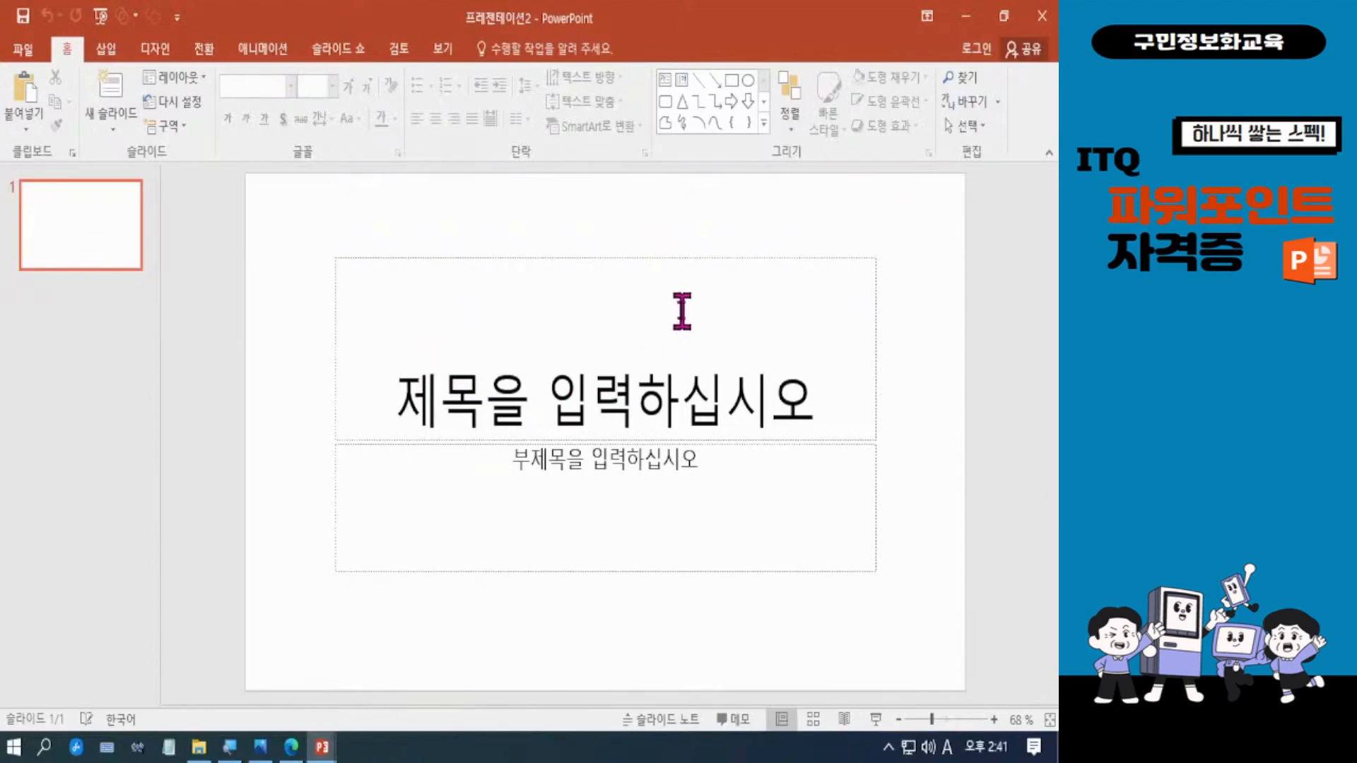
# Step: Save the new presentation in the ITQ folder, naming the file with the candidate's exam number and full name joined by a hyphen
pyautogui.press('F12')
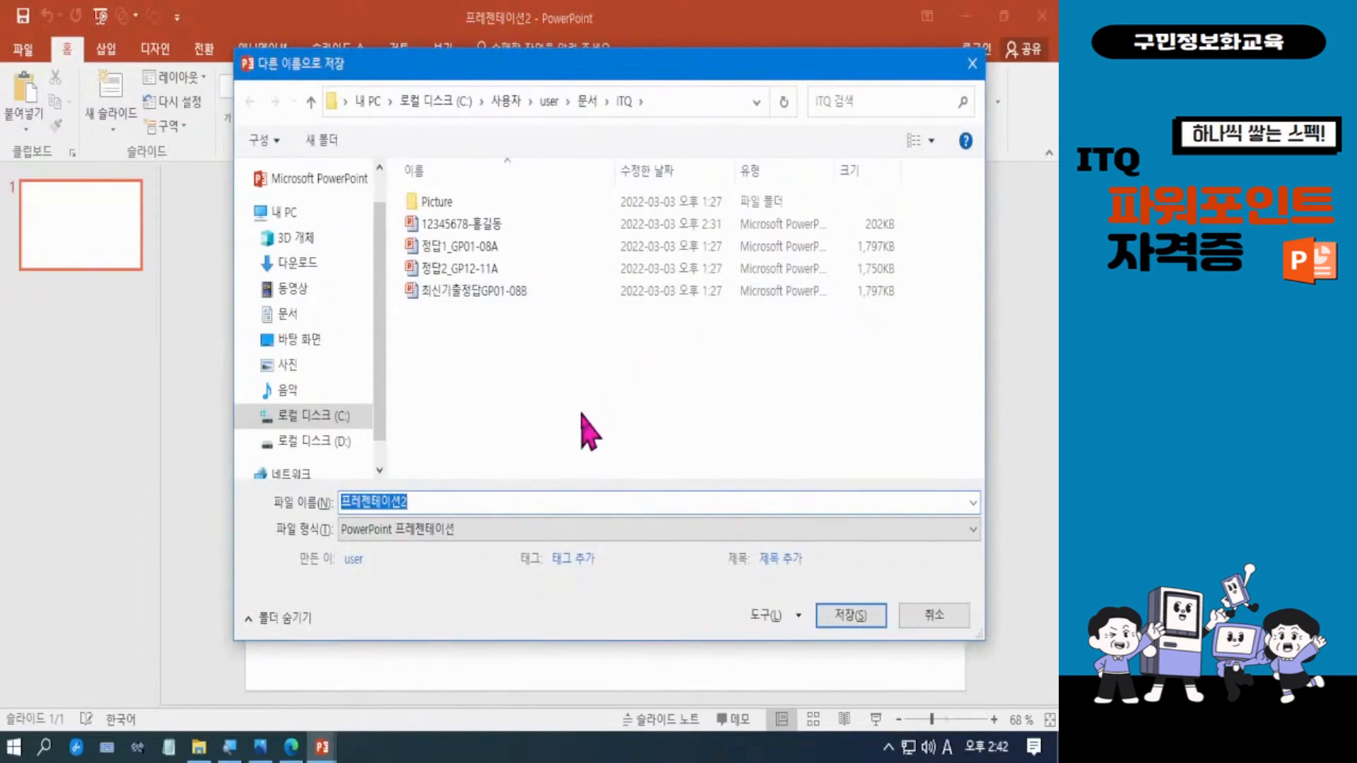
pyautogui.write('11111111-홍길')
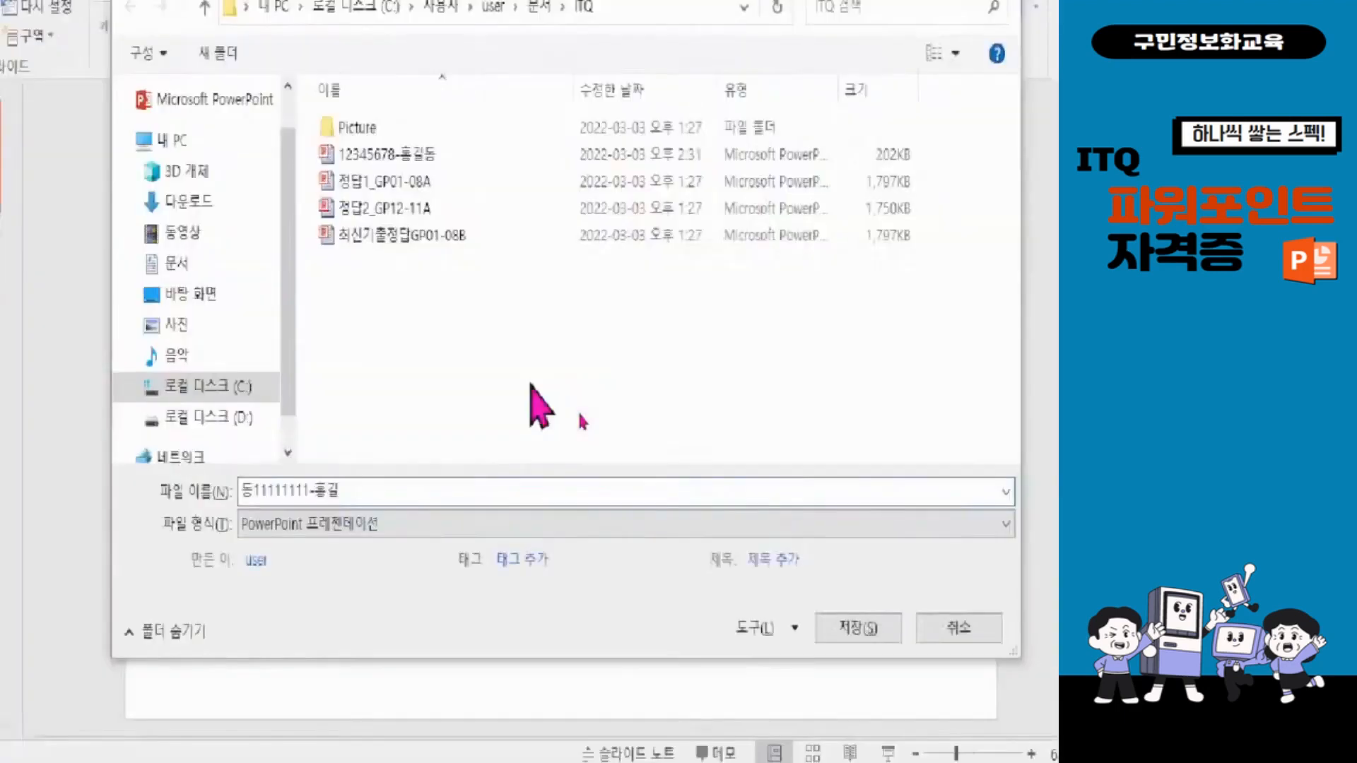
pyautogui.click(452, 503)
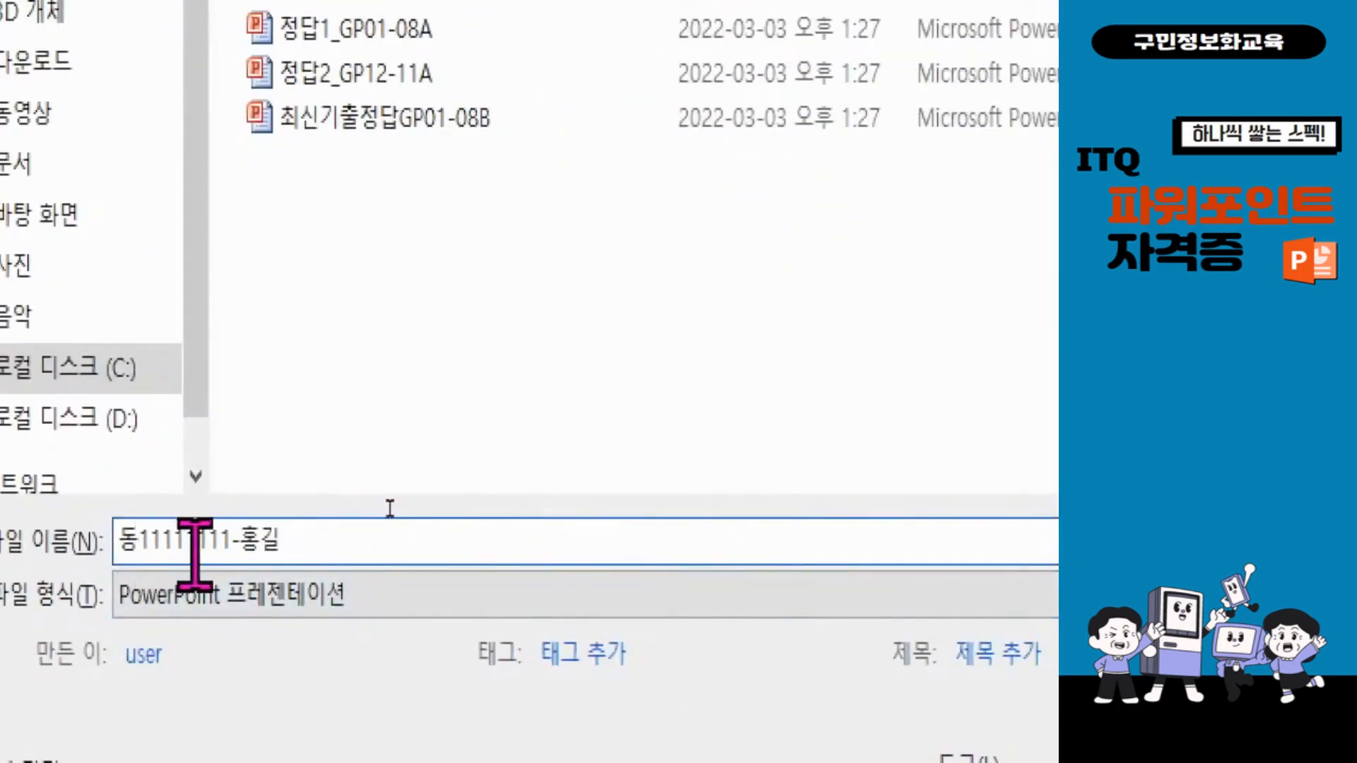
pyautogui.press('BackSpace')
pyautogui.click(320, 547)
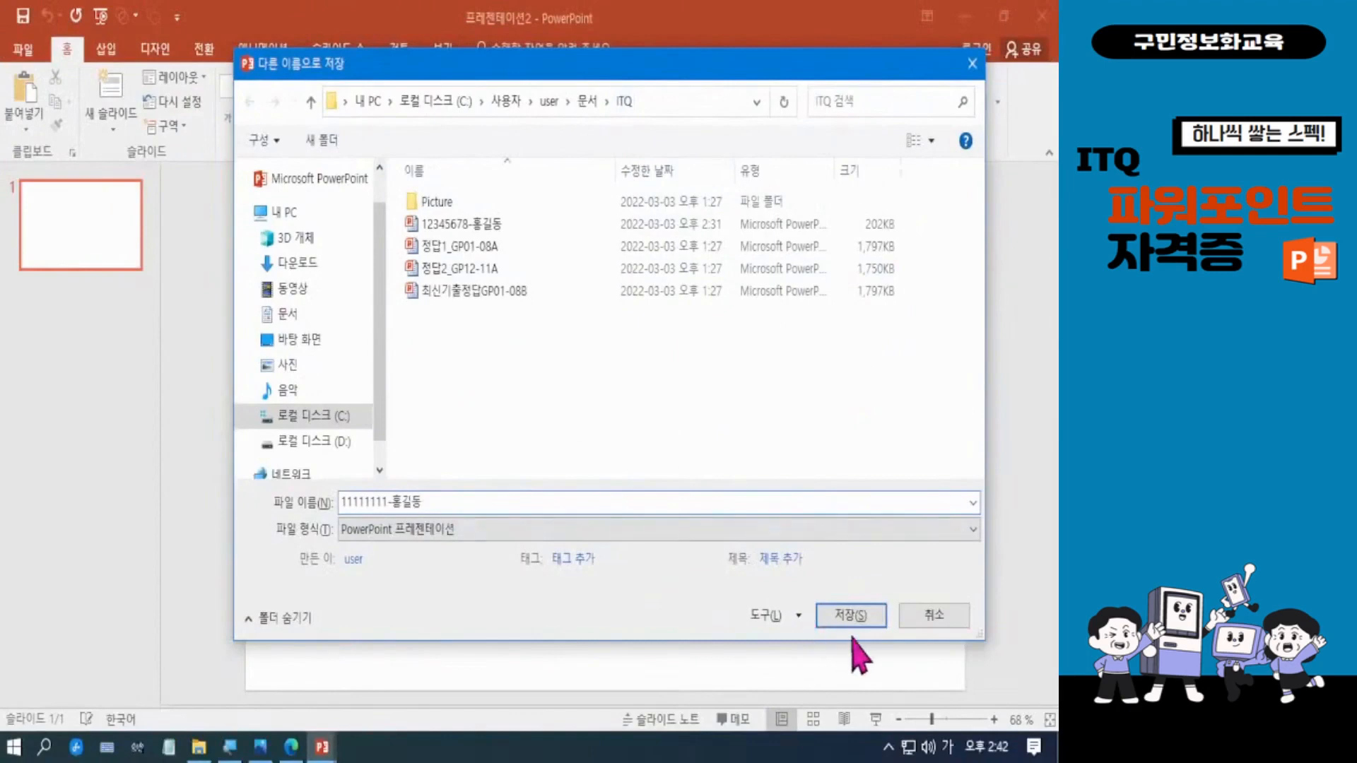
pyautogui.click(852, 615)
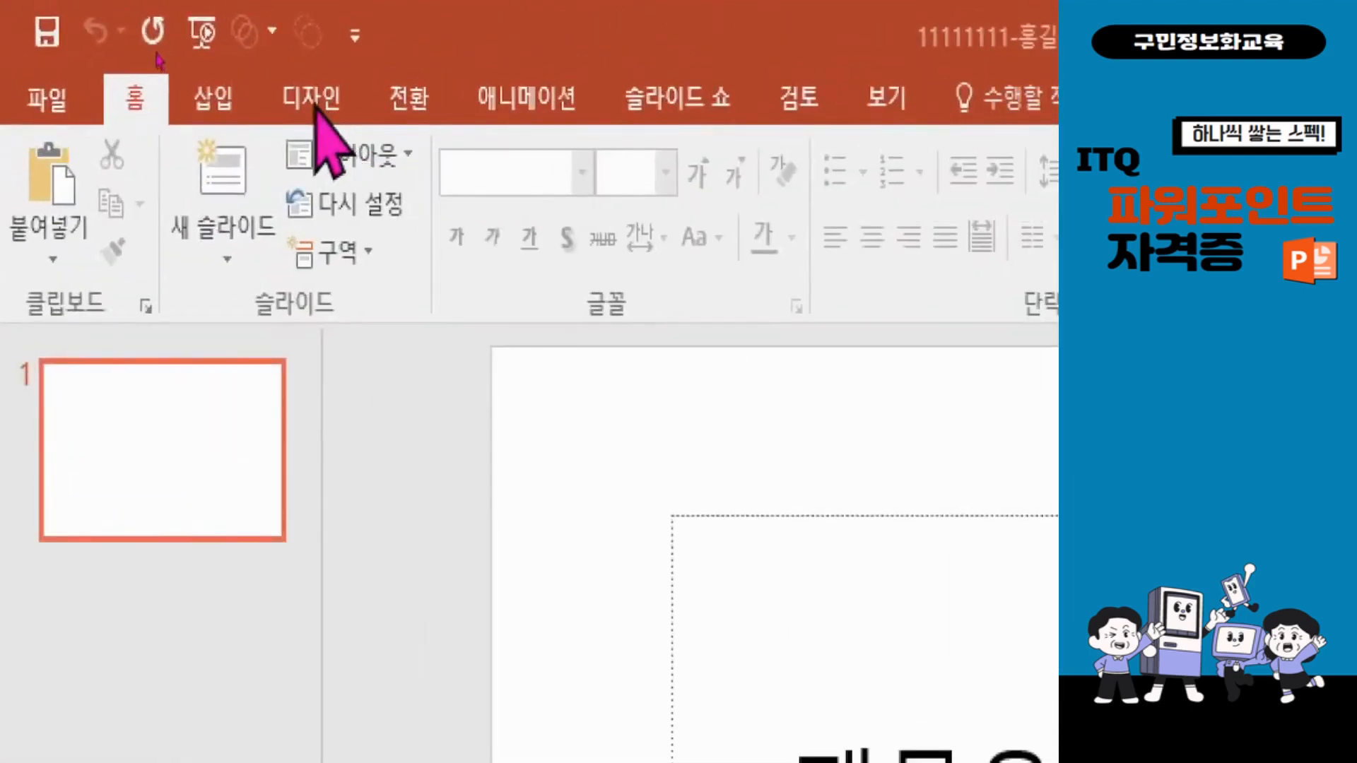
# Step: Set the slide size to A4 용지(210x297mm) and scale the content with 맞춤 확인
pyautogui.click(316, 113)
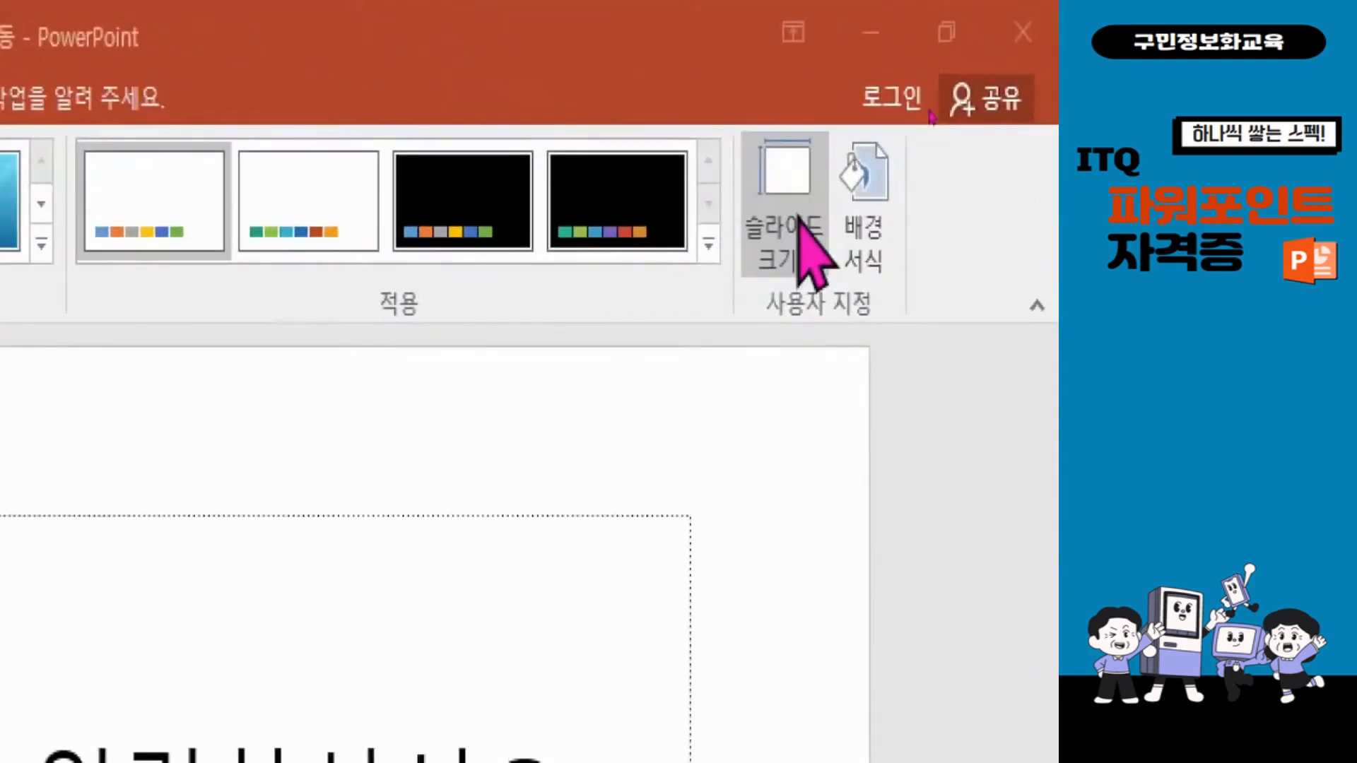
pyautogui.click(799, 219)
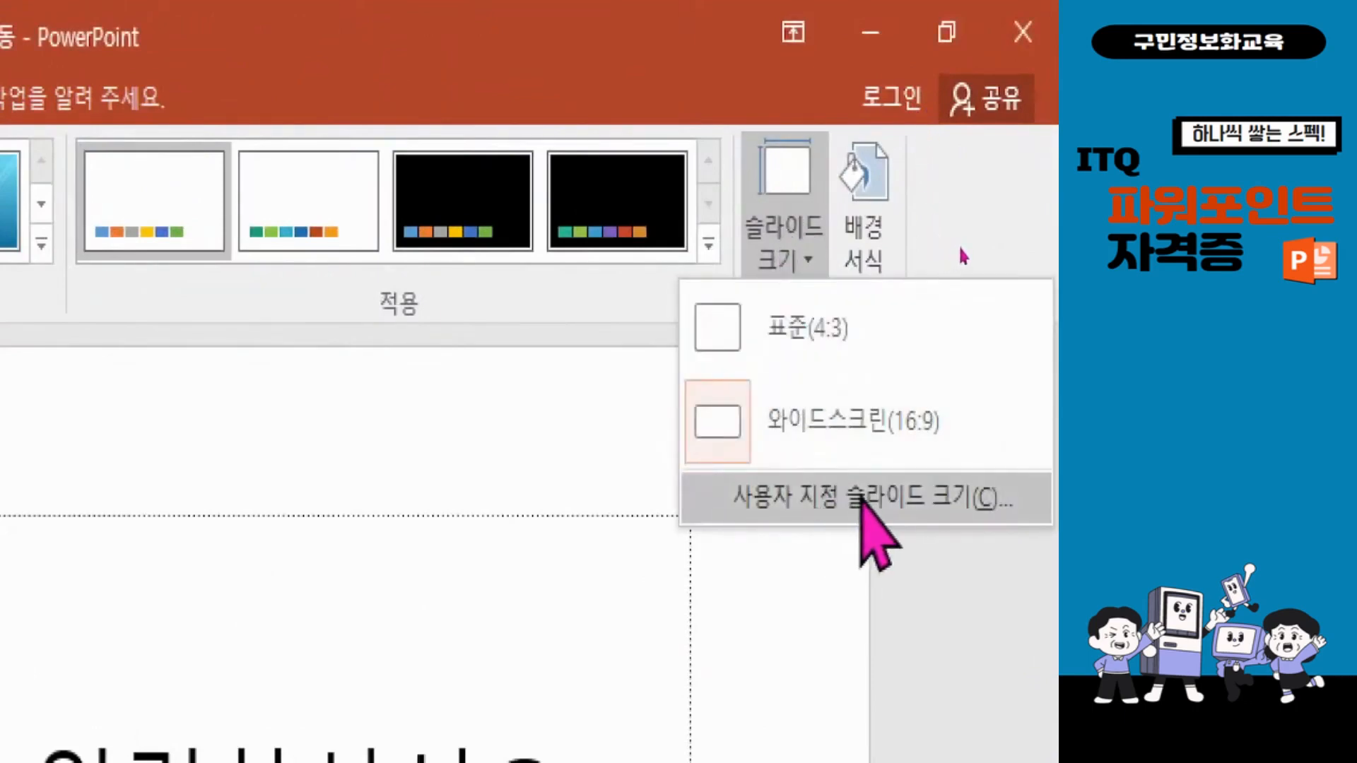
pyautogui.click(859, 497)
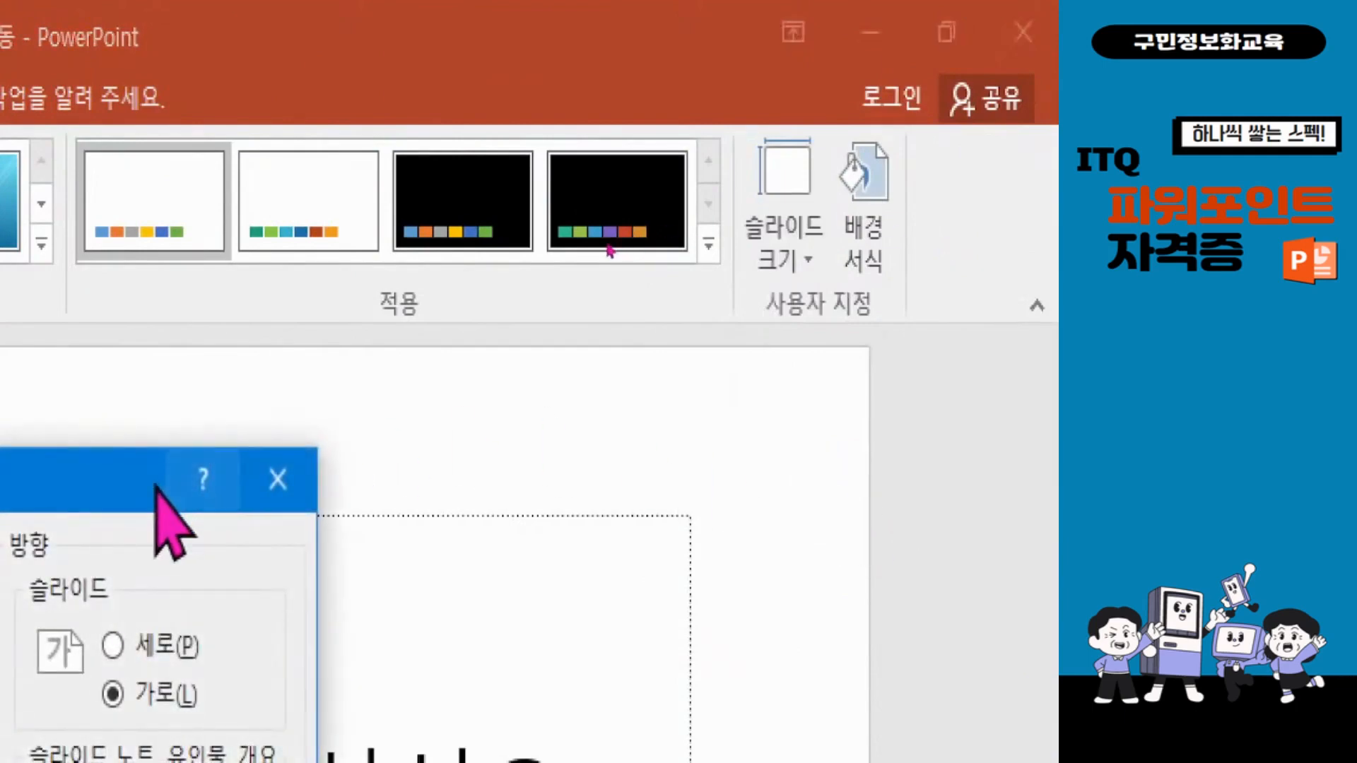
pyautogui.moveTo(155, 484); pyautogui.dragTo(765, 130)
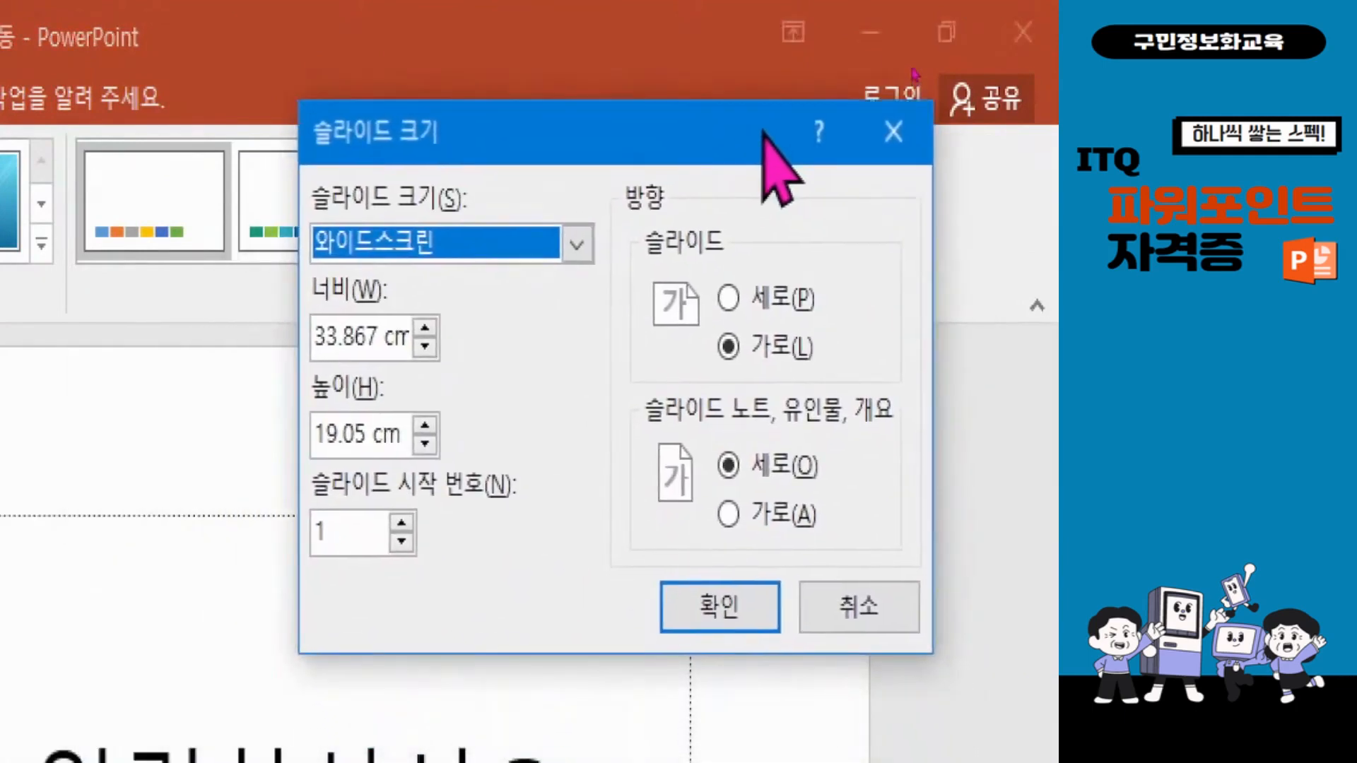
pyautogui.click(578, 244)
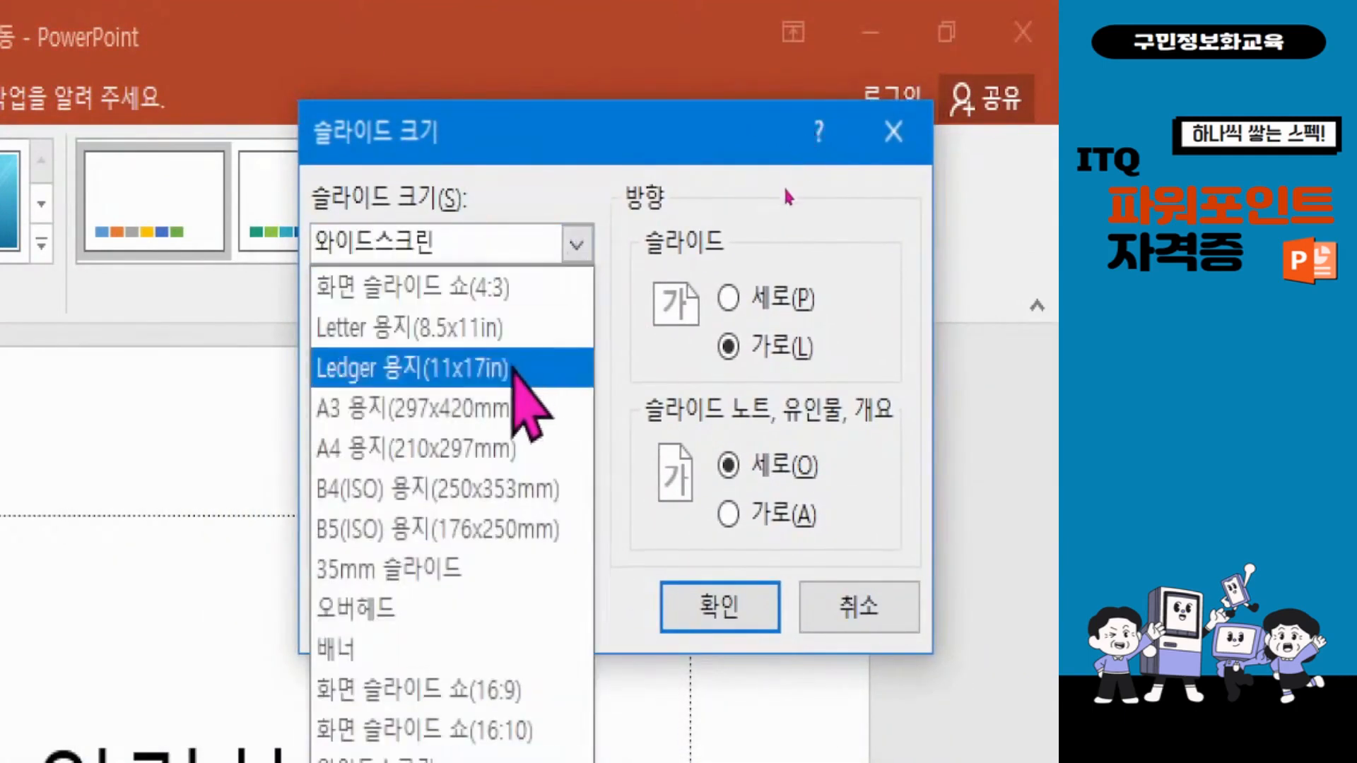
pyautogui.click(474, 448)
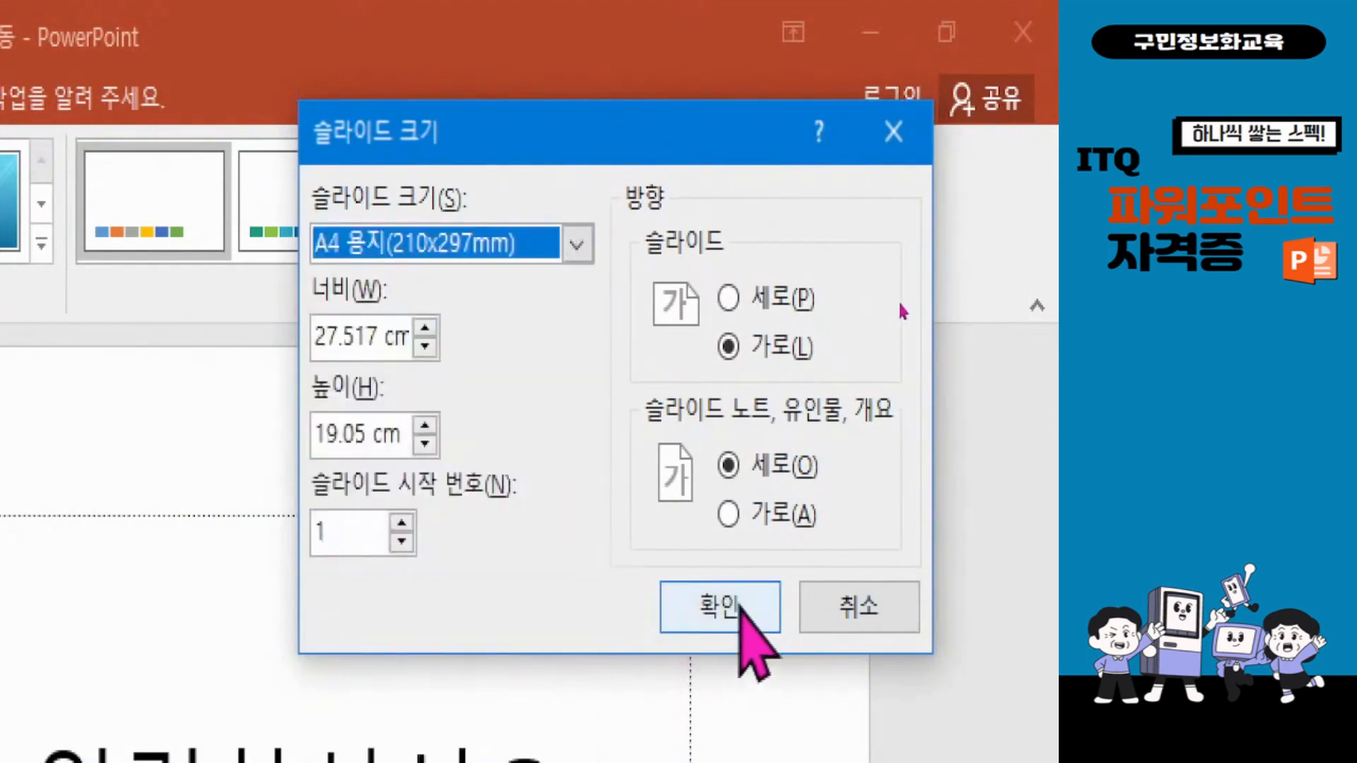
pyautogui.click(739, 600)
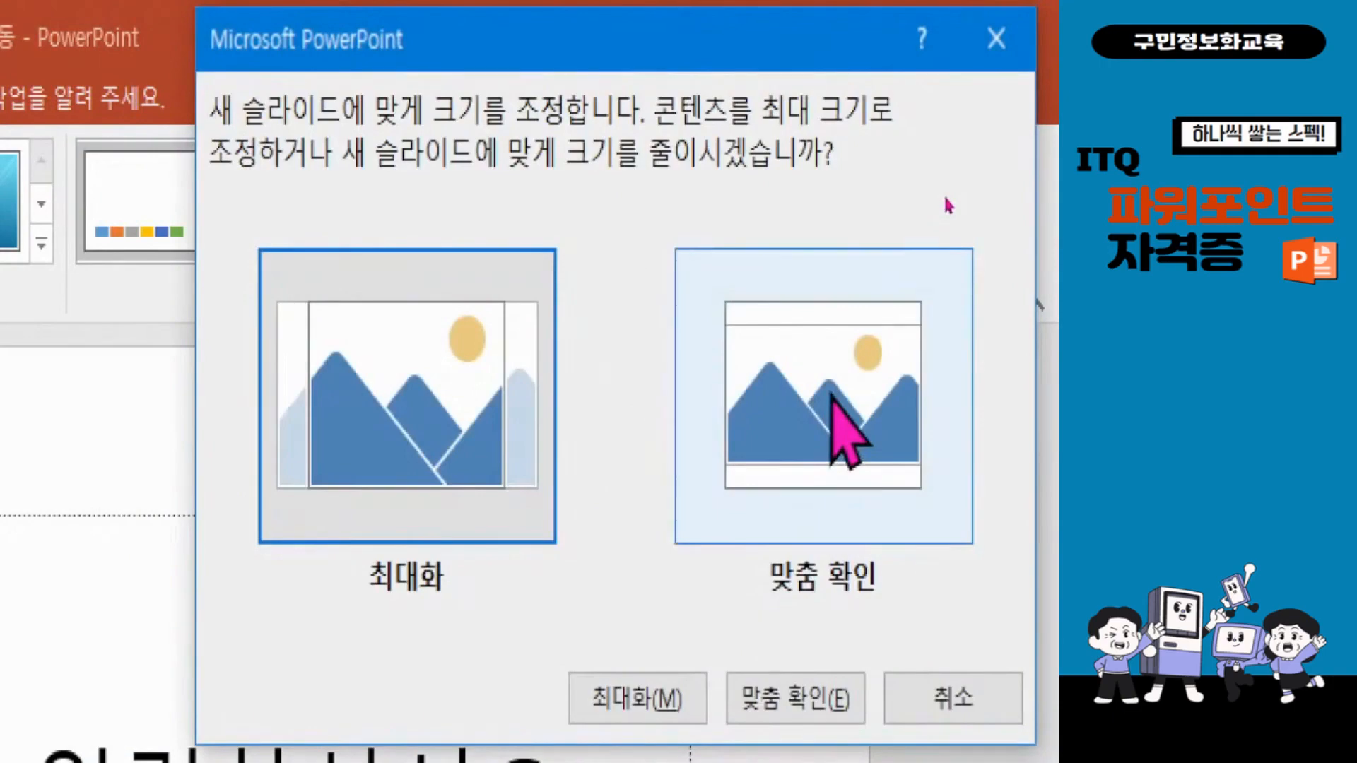
pyautogui.click(831, 396)
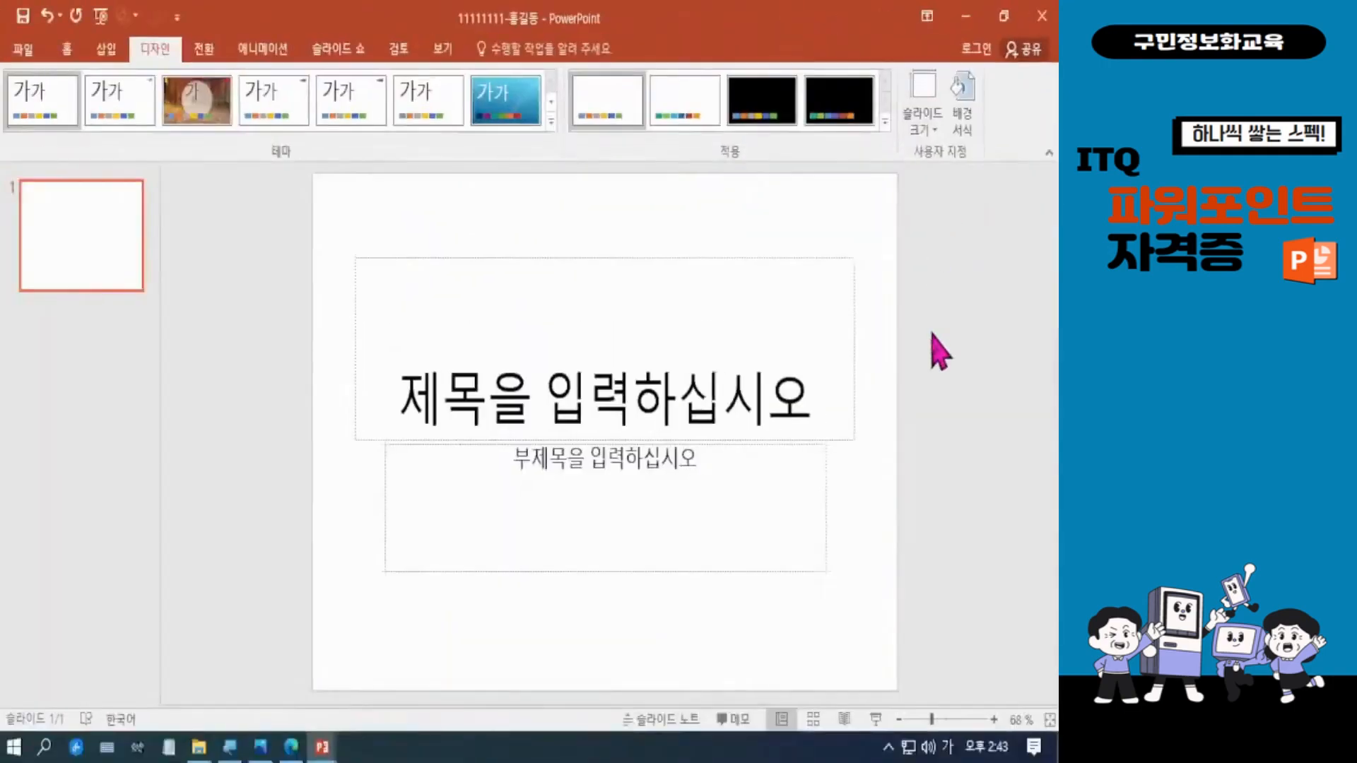
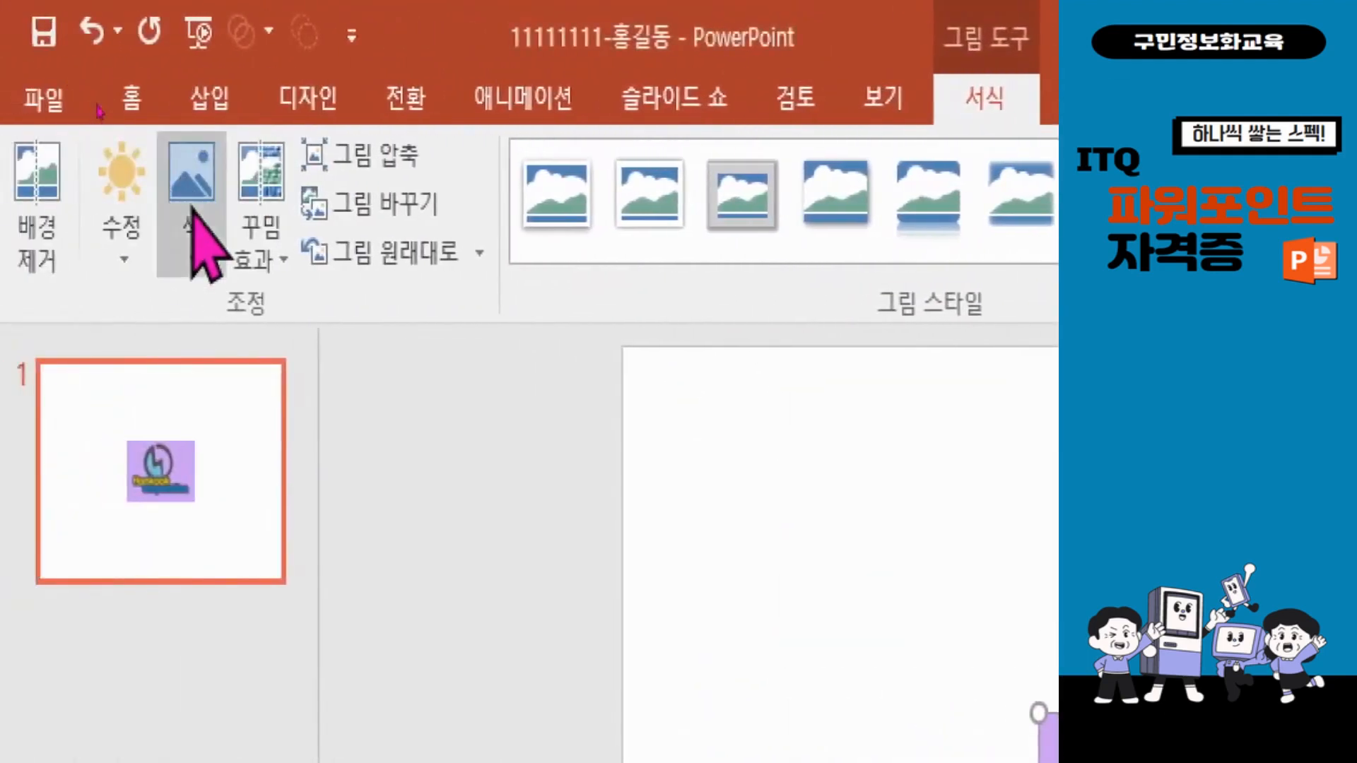
# Step: Make the light purple background of the Hankook Corporation logo transparent
pyautogui.click(191, 212)
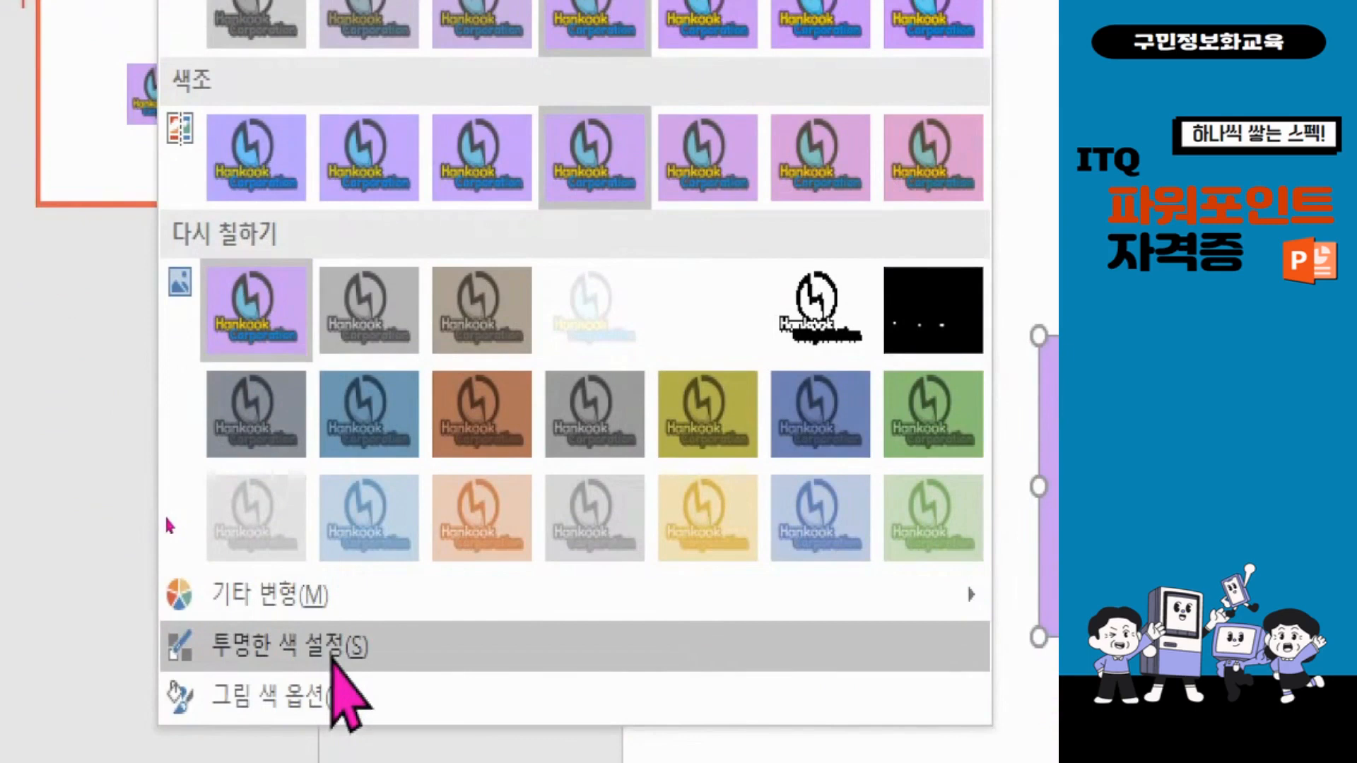
pyautogui.click(332, 657)
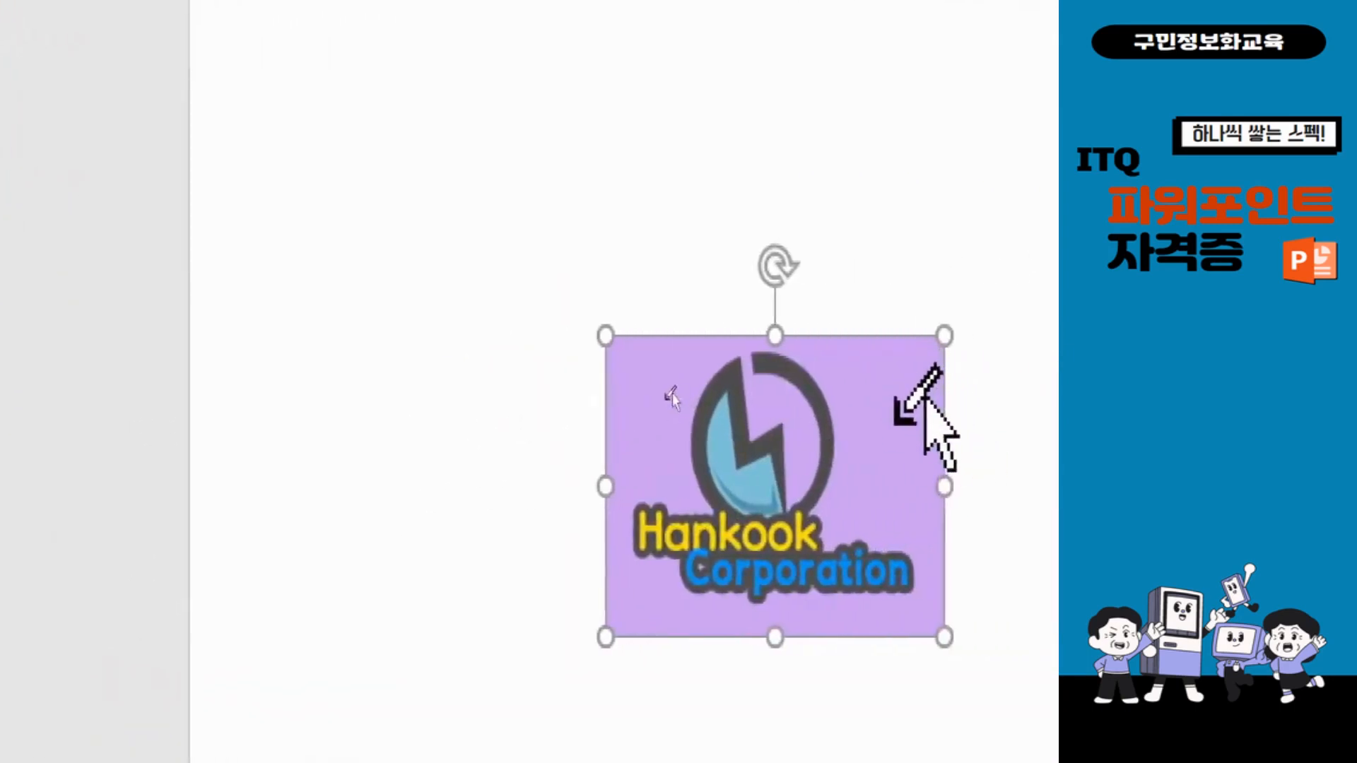
pyautogui.click(668, 395)
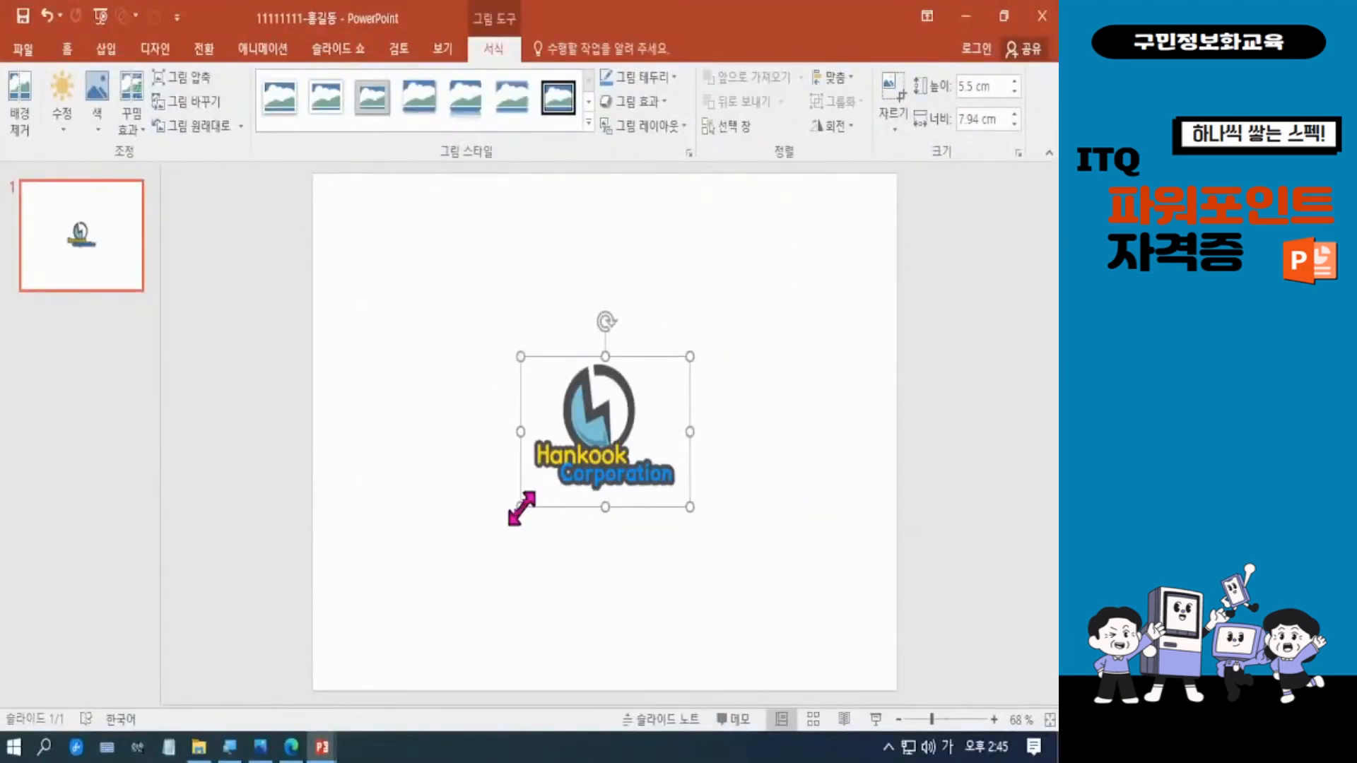
# Step: Shrink the logo to about 3.19 × 2.21 cm and position it in the slide's upper-right corner
pyautogui.moveTo(522, 509); pyautogui.dragTo(860, 207)
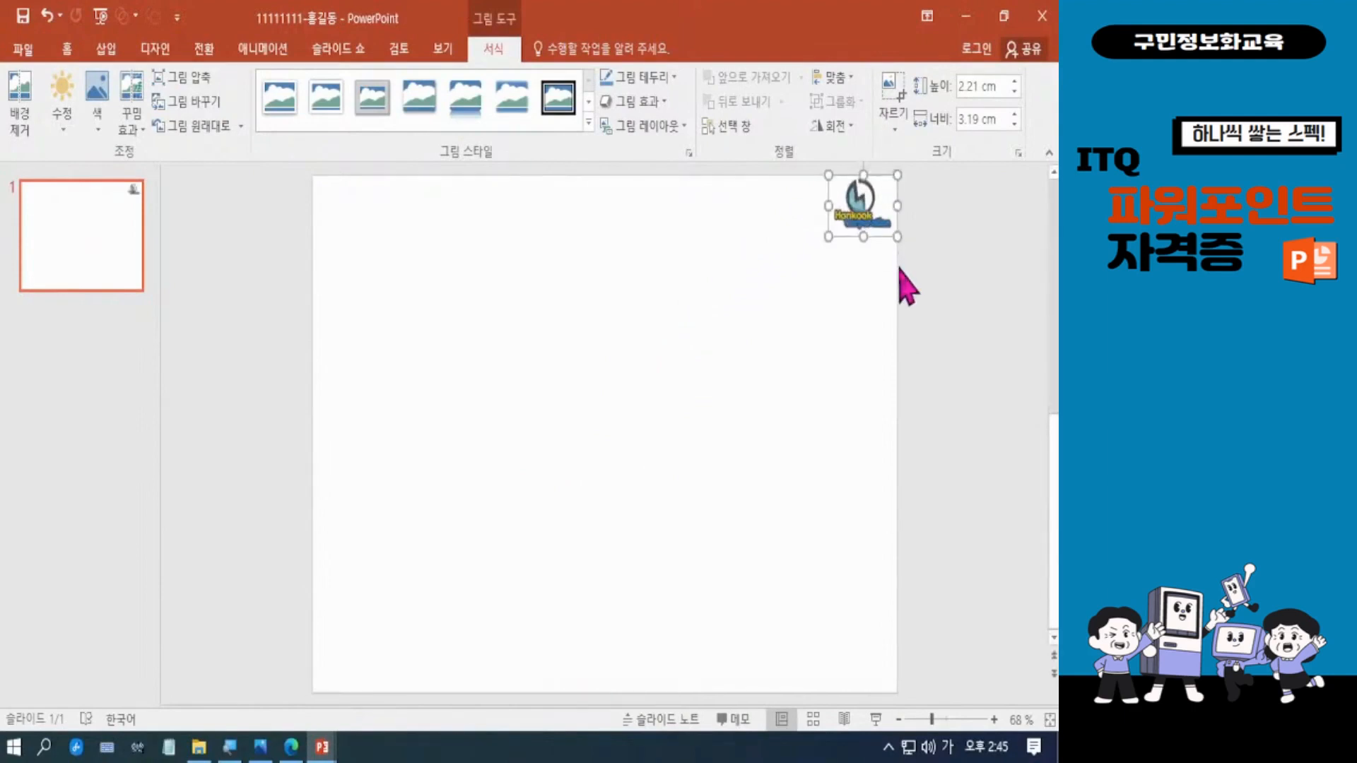
pyautogui.hotkey('ctrl', 'z')
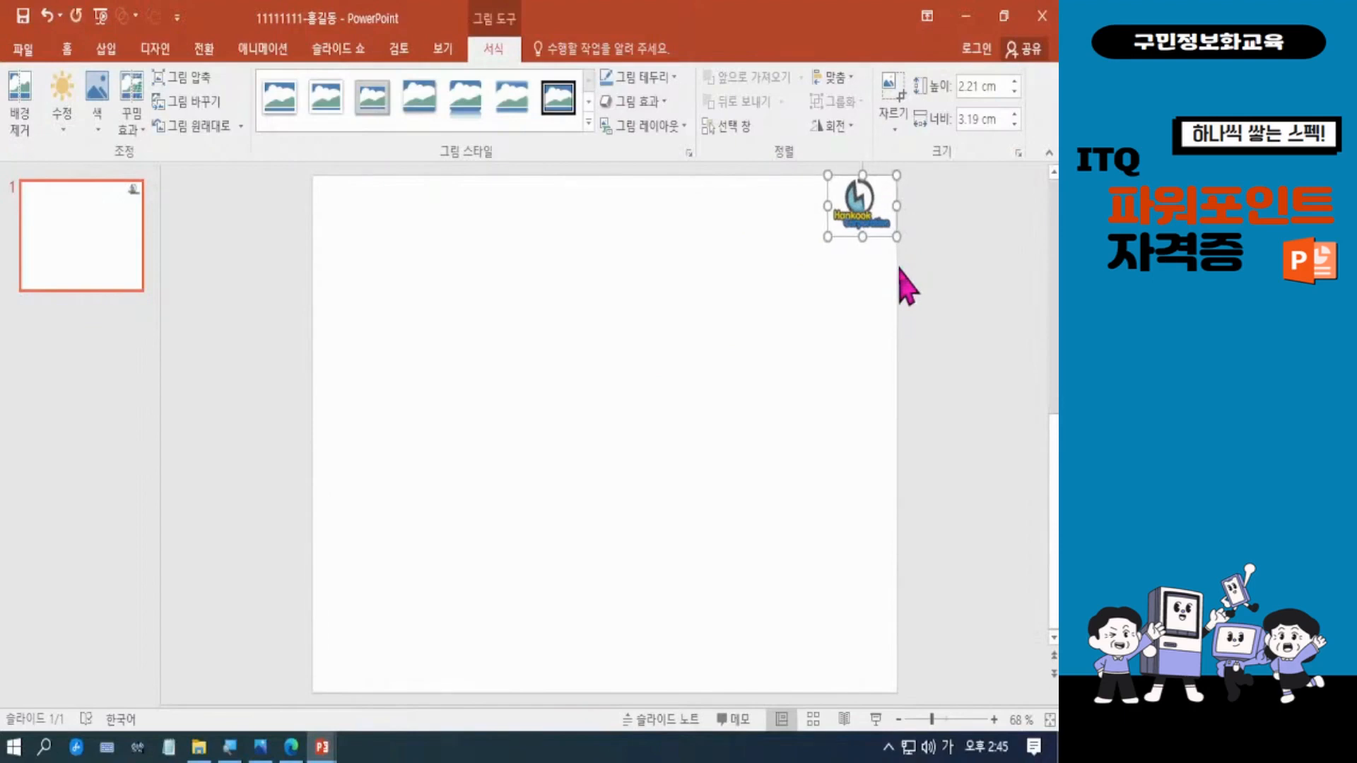
# Step: Nudge the logo slightly down and inward from the slide's upper-right corner
pyautogui.hotkey('ctrl', 'Down')
pyautogui.hotkey('ctrl', 'Down')
pyautogui.hotkey('ctrl', 'Down')
pyautogui.hotkey('ctrl', 'Down')
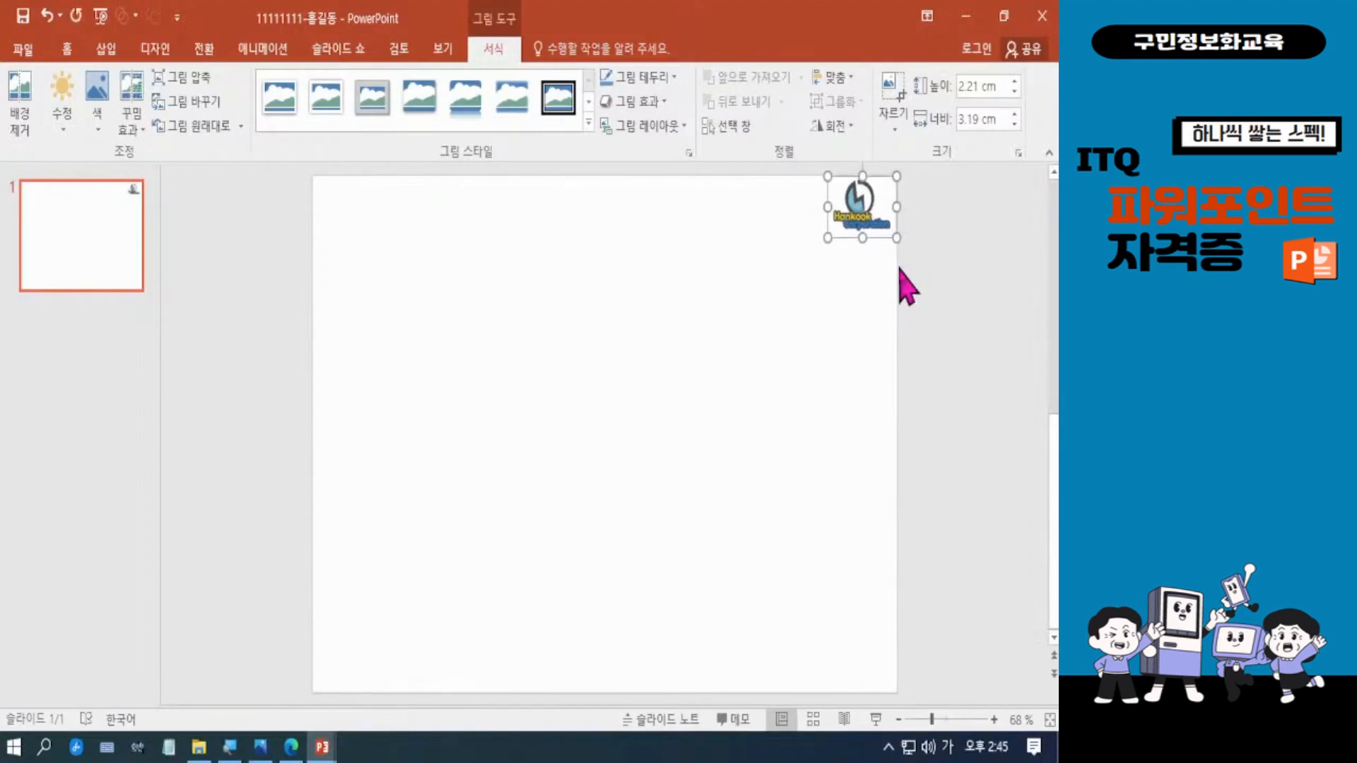
pyautogui.hotkey('ctrl', 'Left')
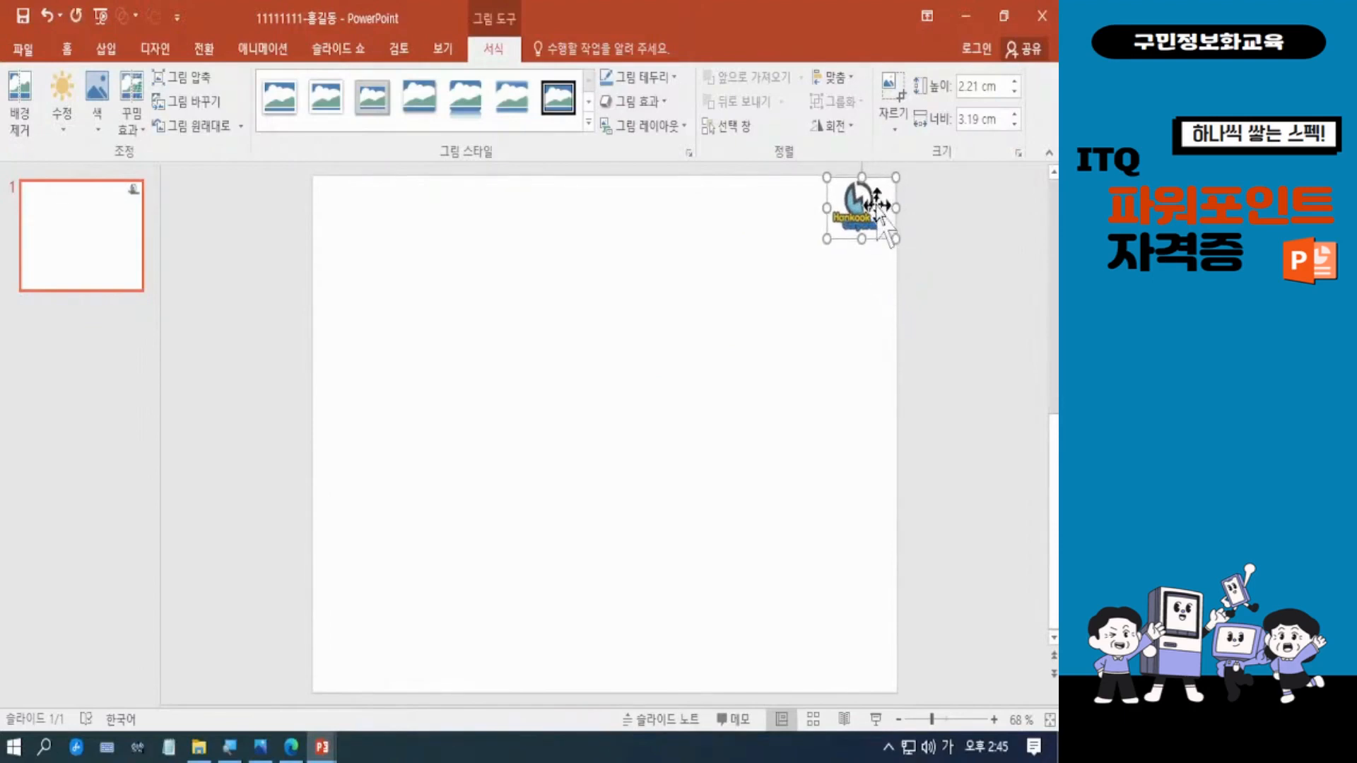
# Step: Move the logo to the slide's upper-left corner, align it flush with the slide edges, and deselect it
pyautogui.moveTo(869, 212); pyautogui.dragTo(366, 214)
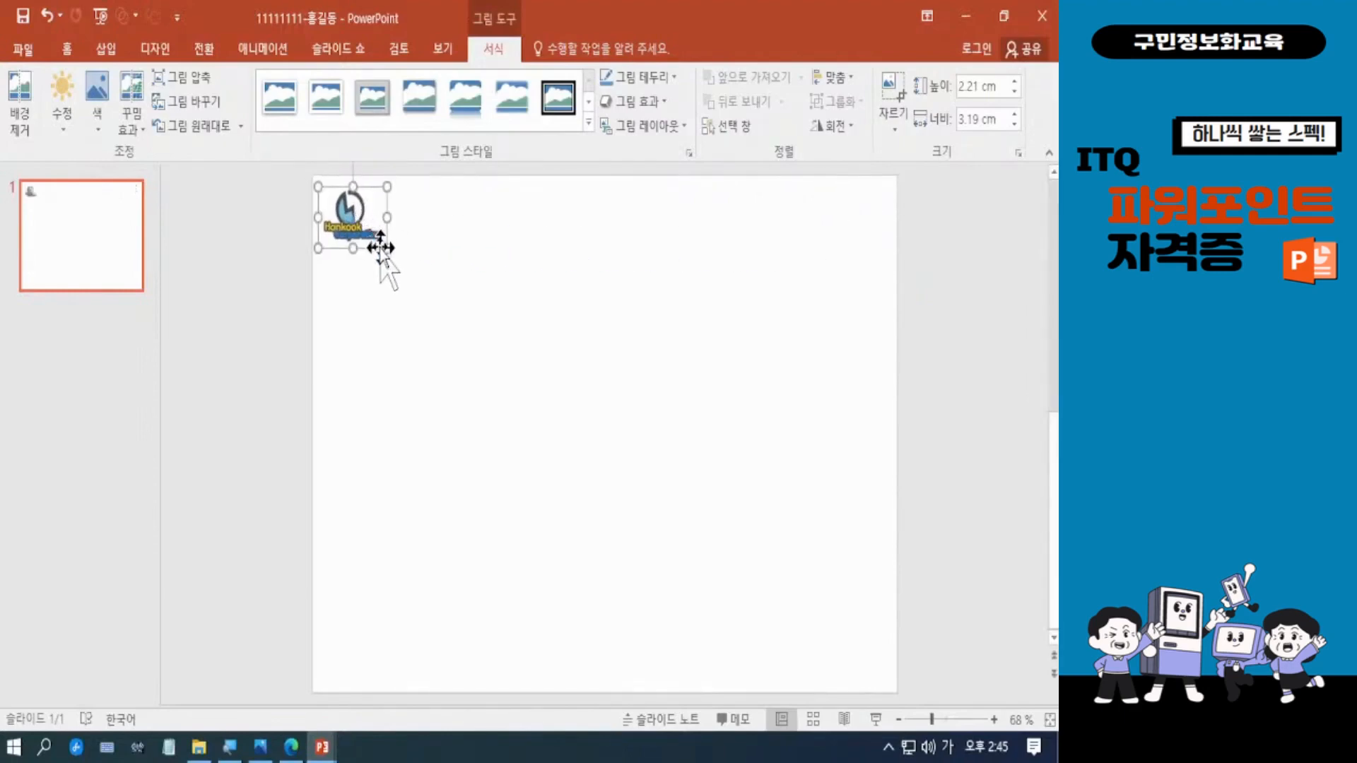
pyautogui.press('Up')
pyautogui.press('Up')
pyautogui.press('Up')
pyautogui.press('Up')
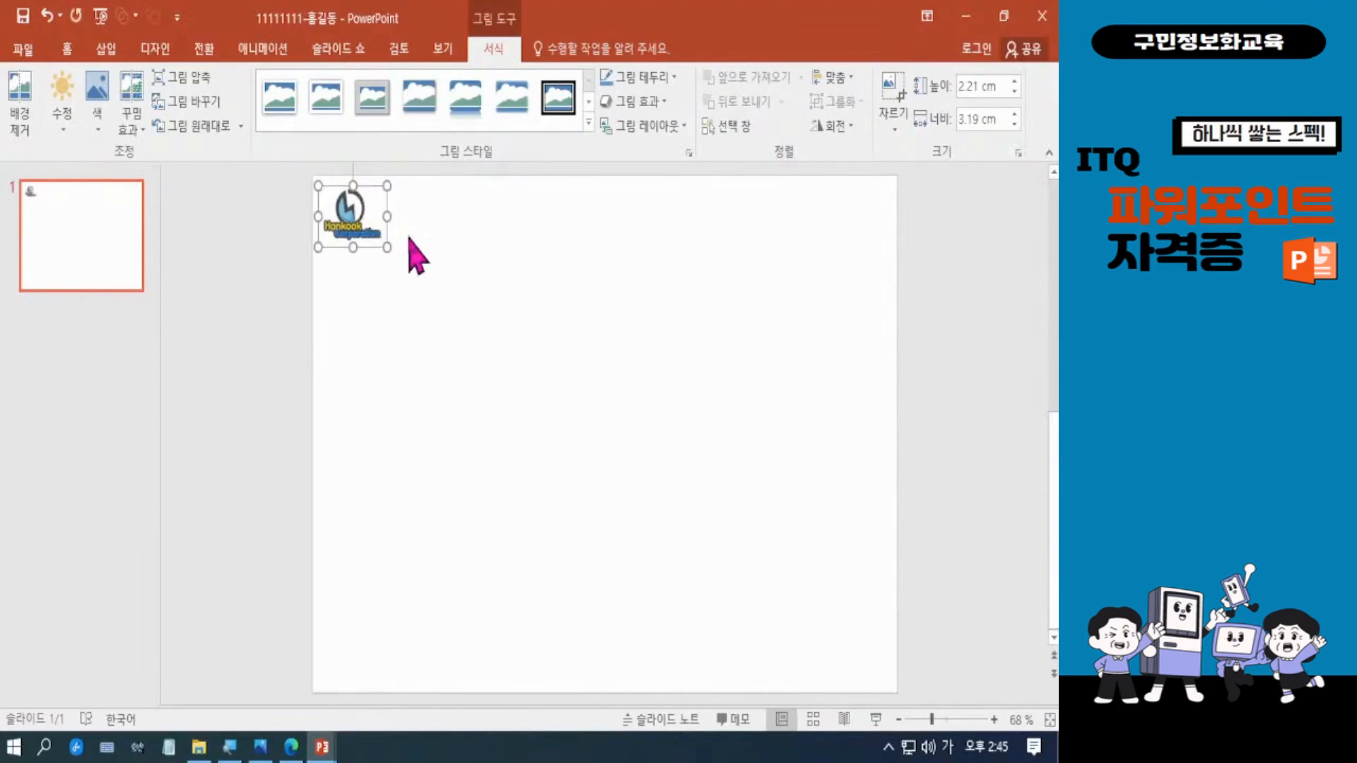
pyautogui.press('Up')
pyautogui.press('Up')
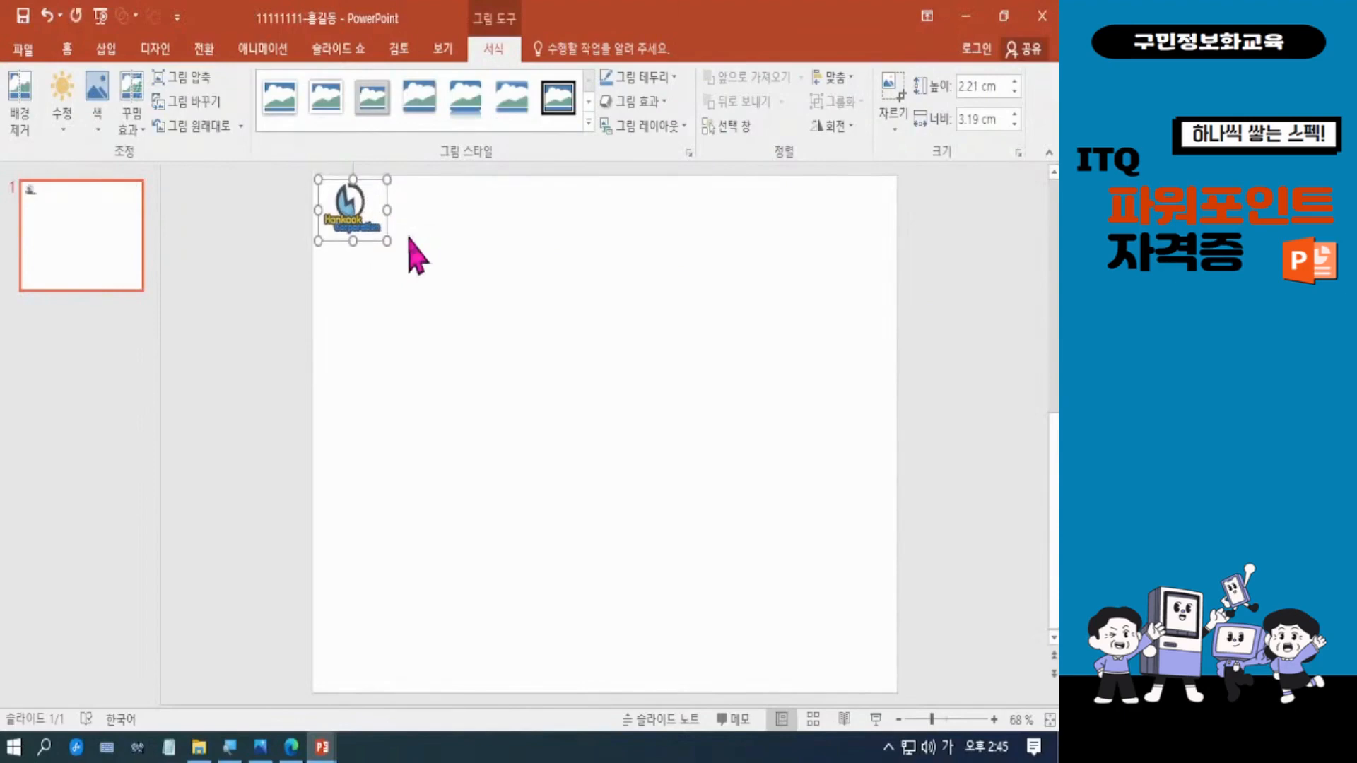
pyautogui.press('Left')
pyautogui.press('Left')
pyautogui.press('Left')
pyautogui.press('Left')
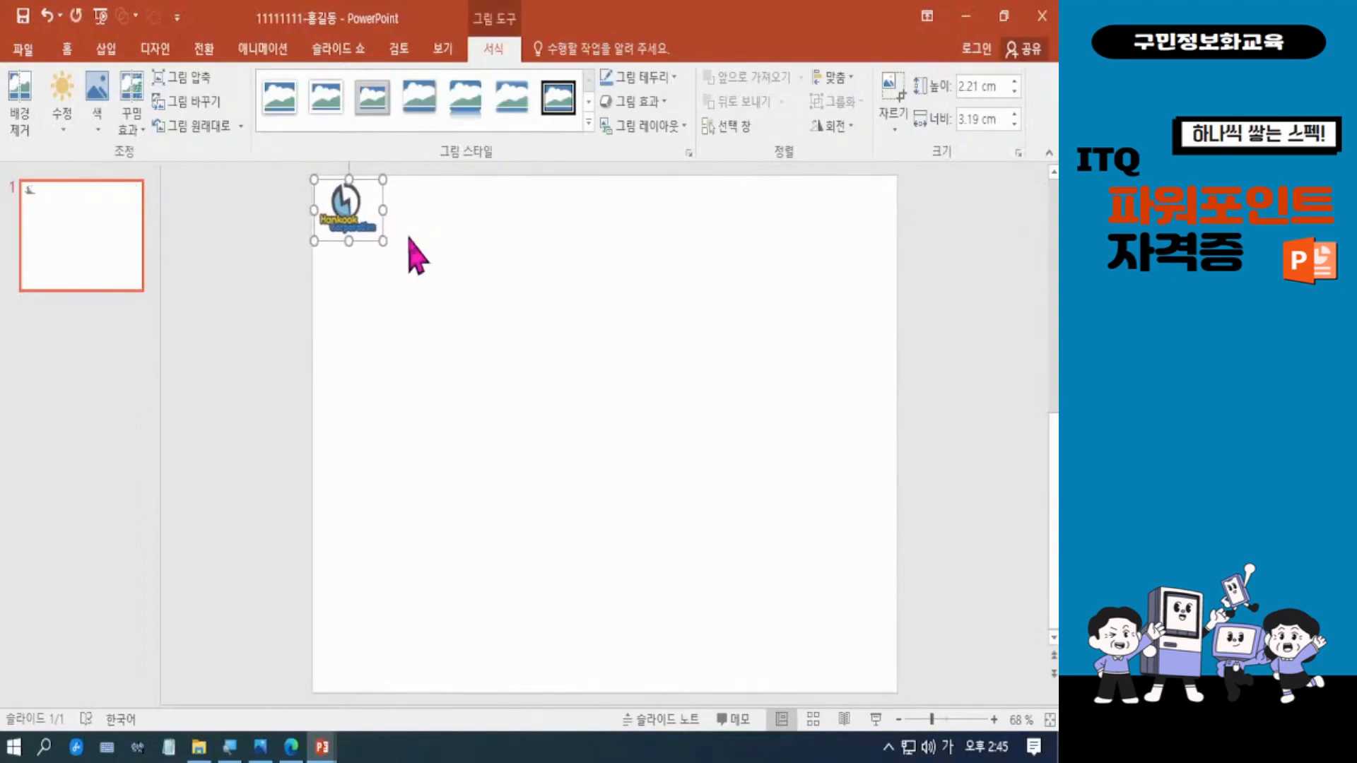
pyautogui.press('Left')
pyautogui.press('Up')
pyautogui.press('Up')
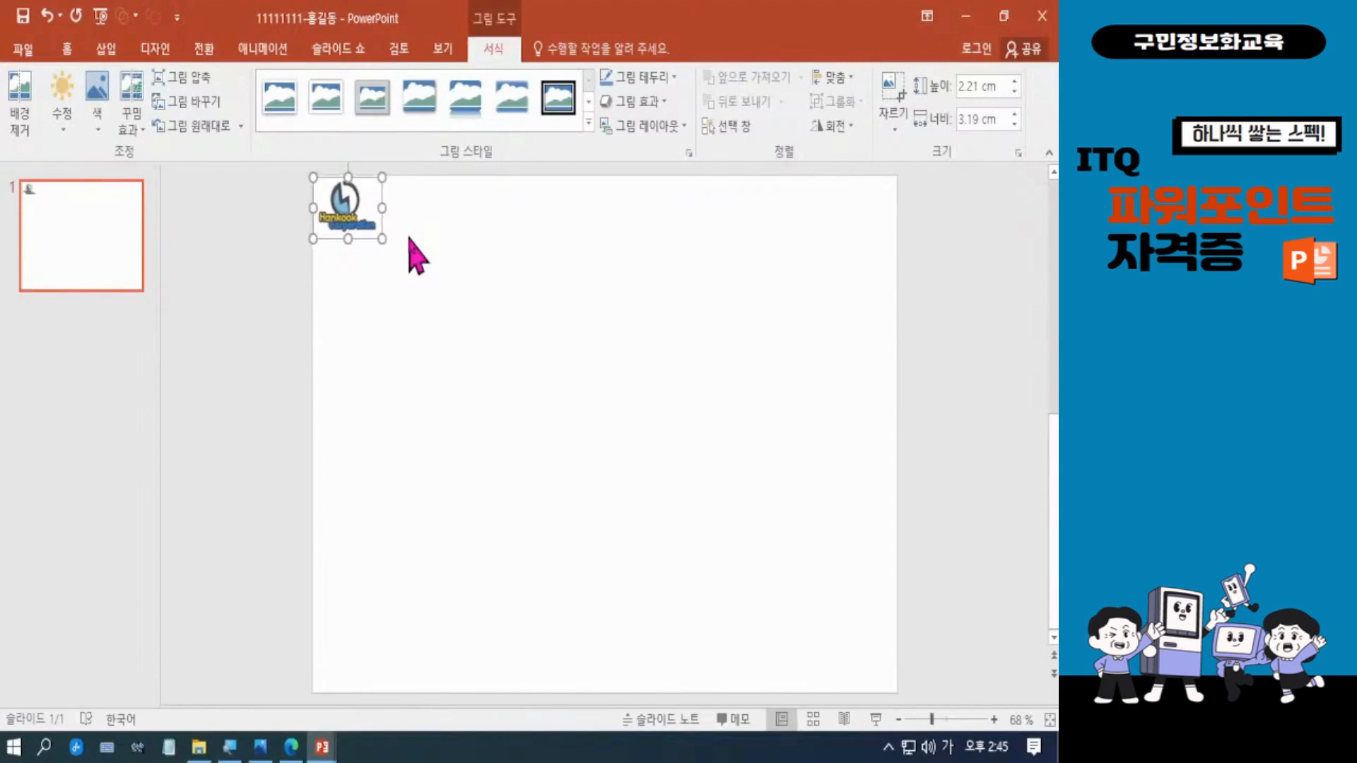
pyautogui.press('Down')
pyautogui.press('Up')
pyautogui.press('Up')
pyautogui.press('Up')
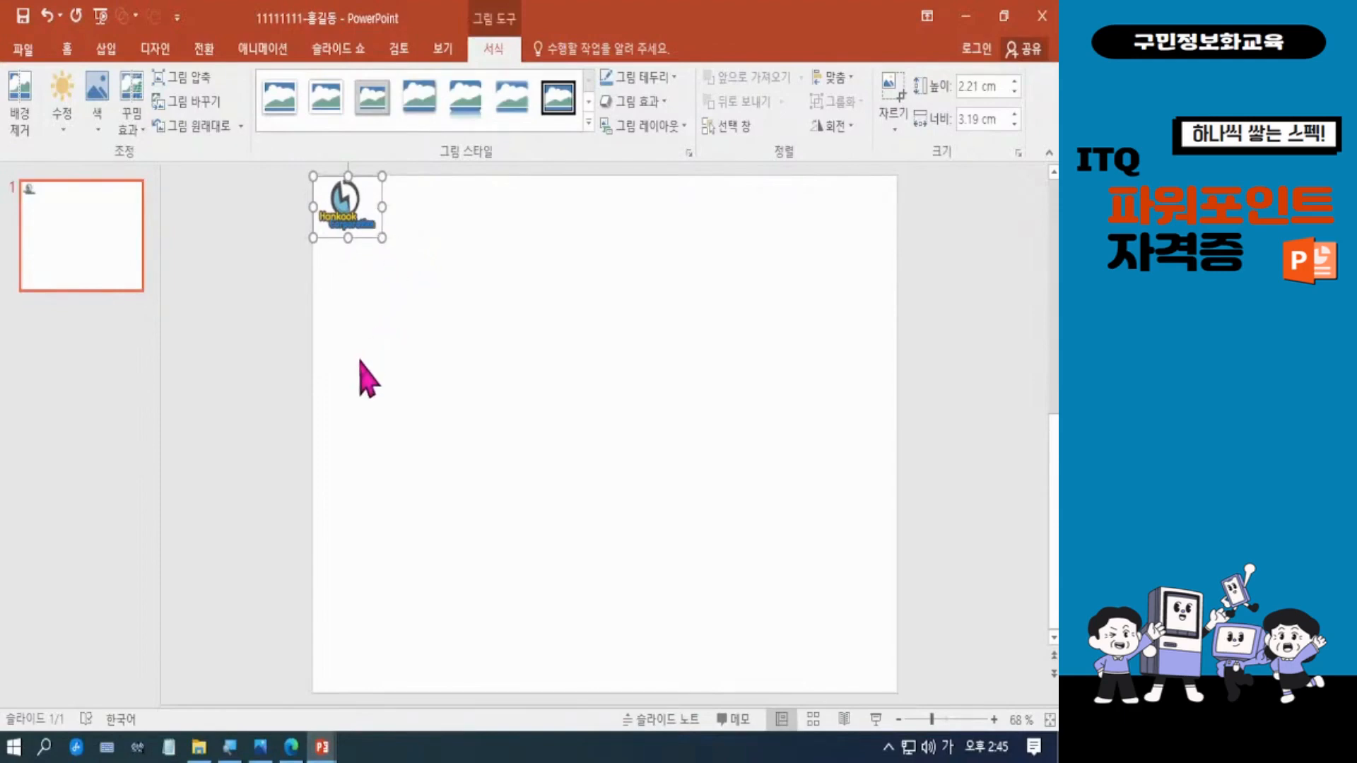
pyautogui.click(479, 495)
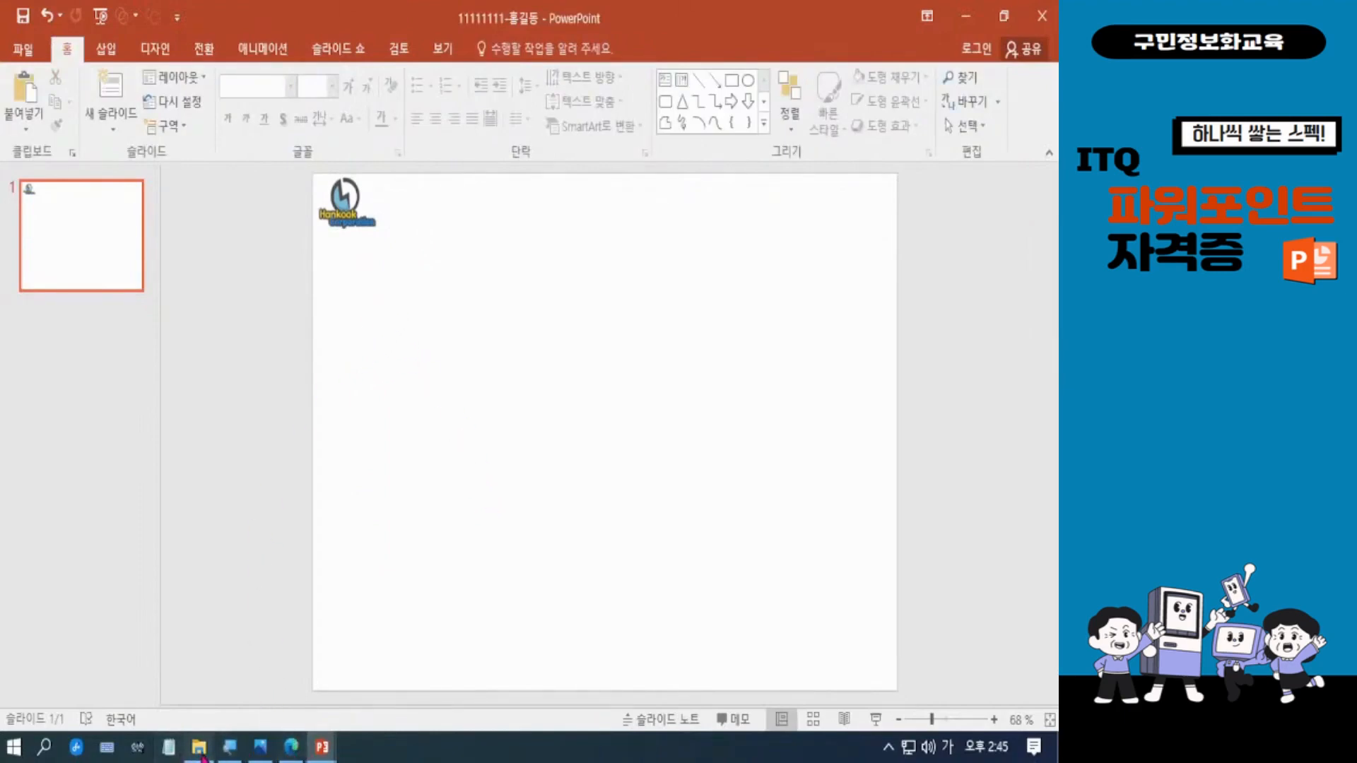
# Step: Open the exam paper 문제2_GP12-11A from the ITQ folder and enlarge its pages for reading
pyautogui.moveTo(200, 749)
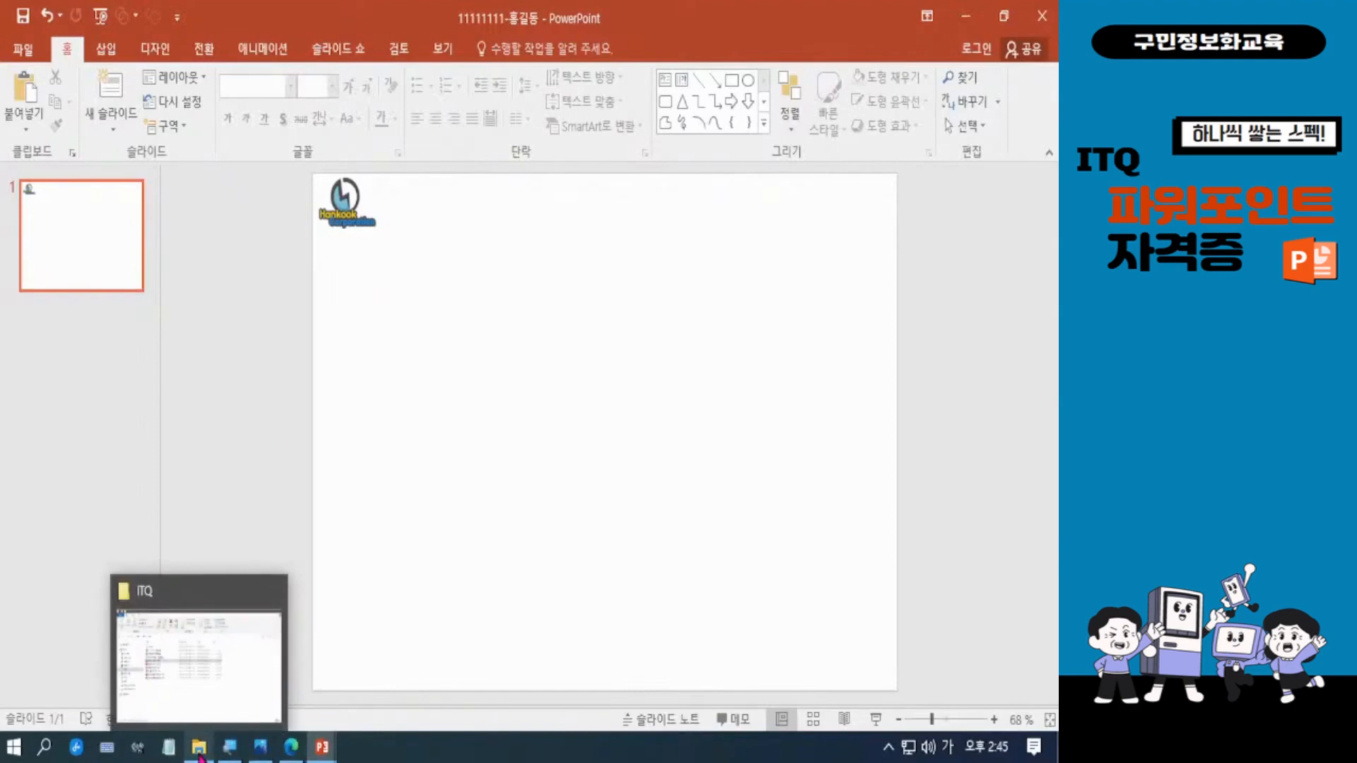
pyautogui.click(200, 754)
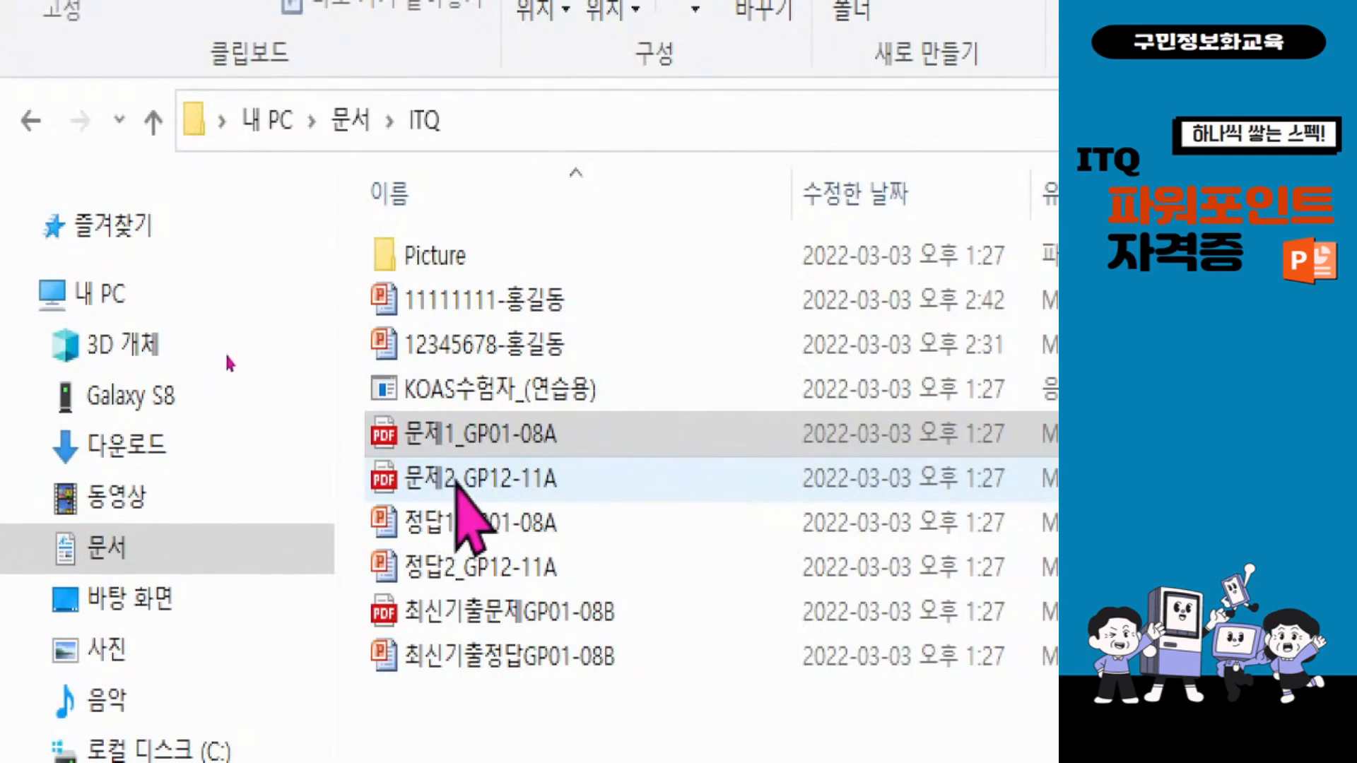
pyautogui.doubleClick(456, 481)
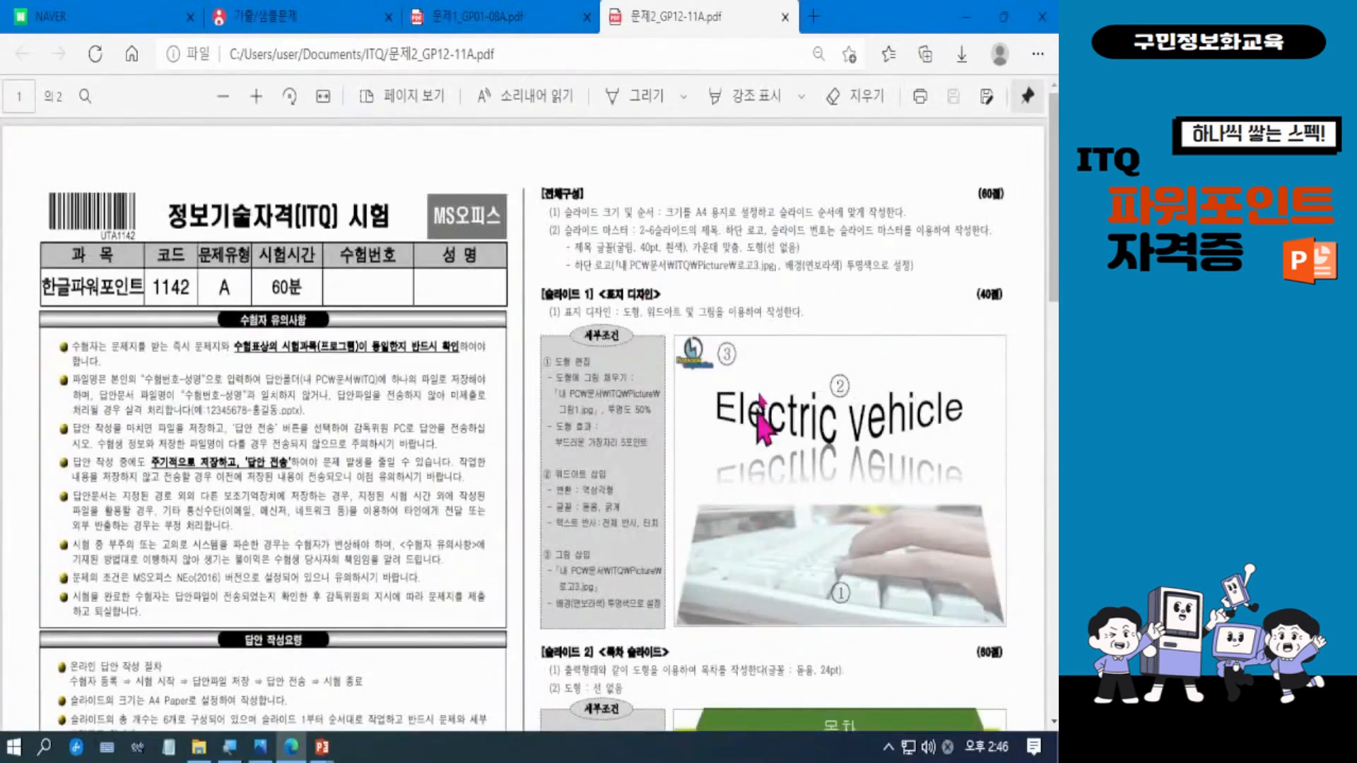
pyautogui.click(257, 98)
pyautogui.click(256, 97)
pyautogui.click(256, 97)
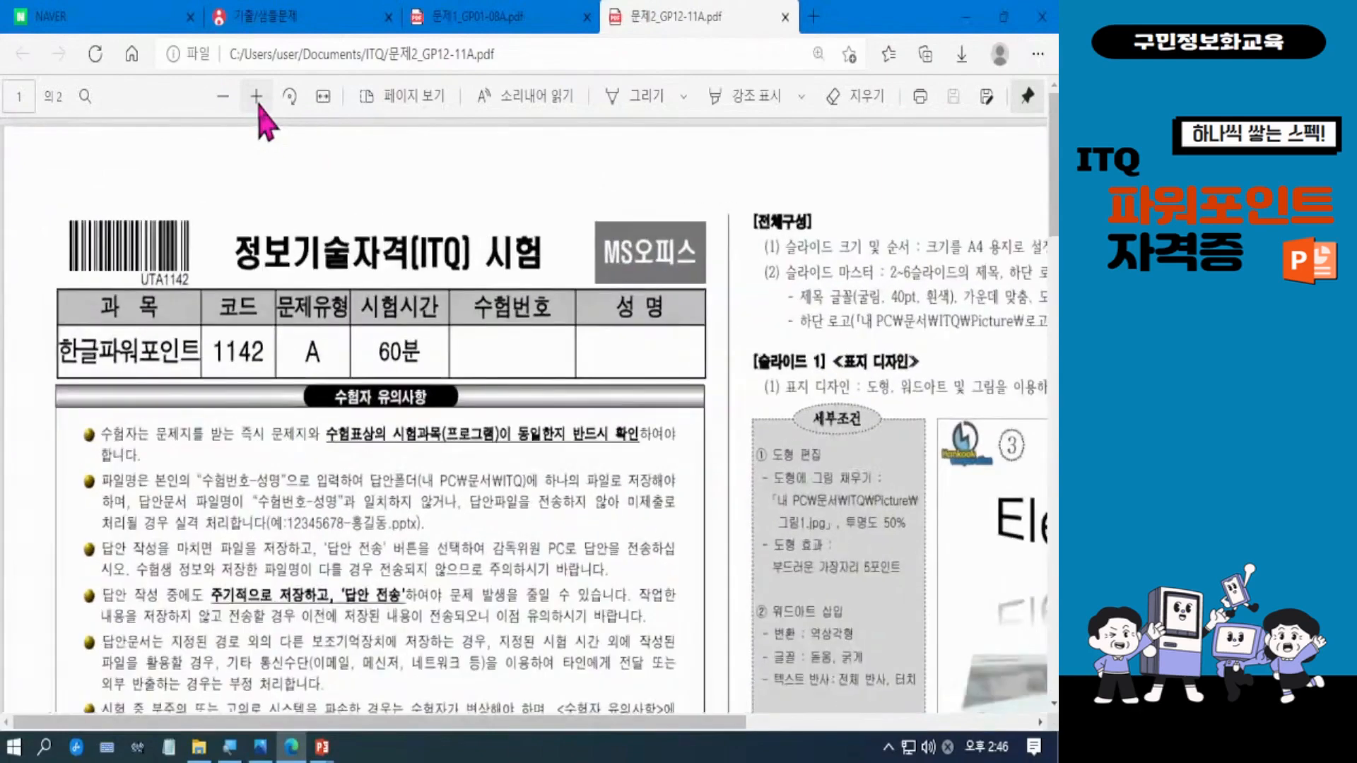
pyautogui.click(257, 97)
pyautogui.click(257, 97)
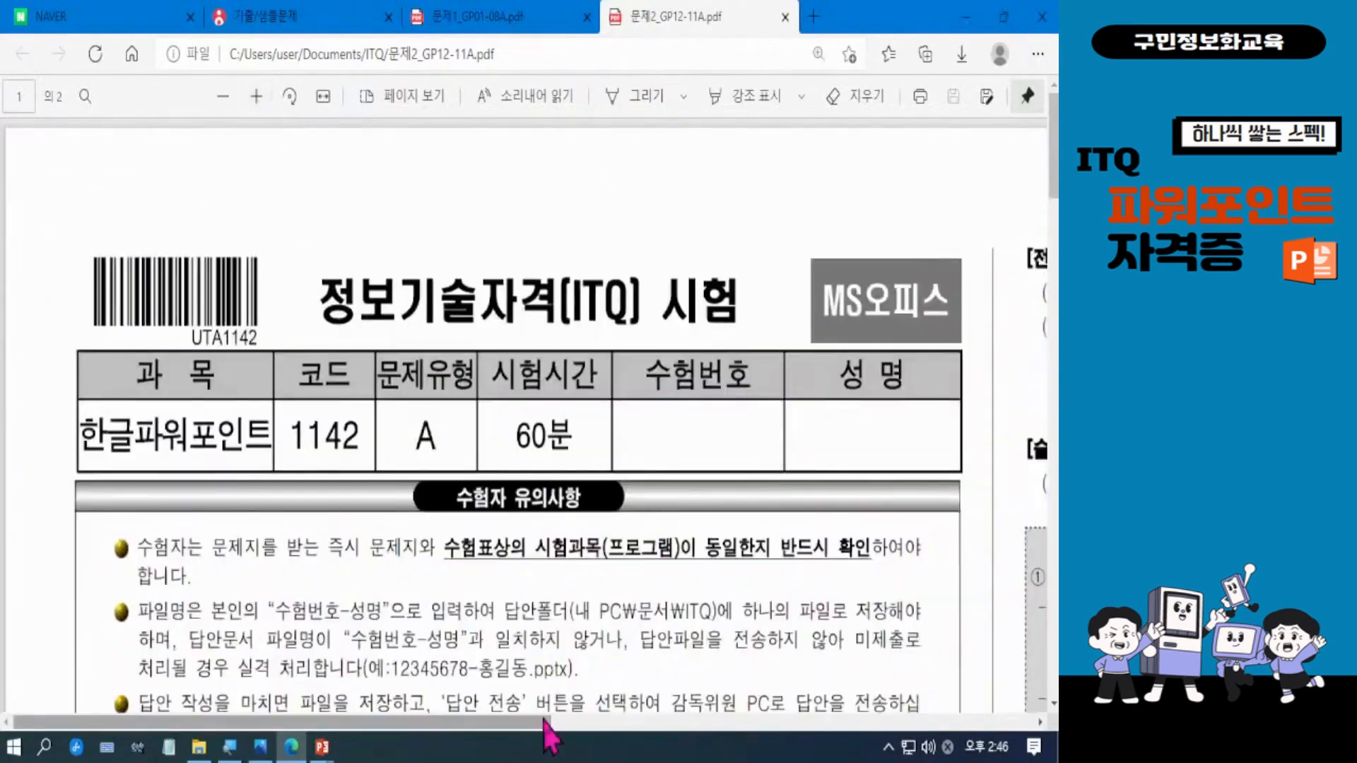
# Step: Examine the paper's 전체구성 section and the 슬라이드 1 cover design conditions, and return to the presentation in PowerPoint
pyautogui.moveTo(559, 723); pyautogui.dragTo(990, 727)
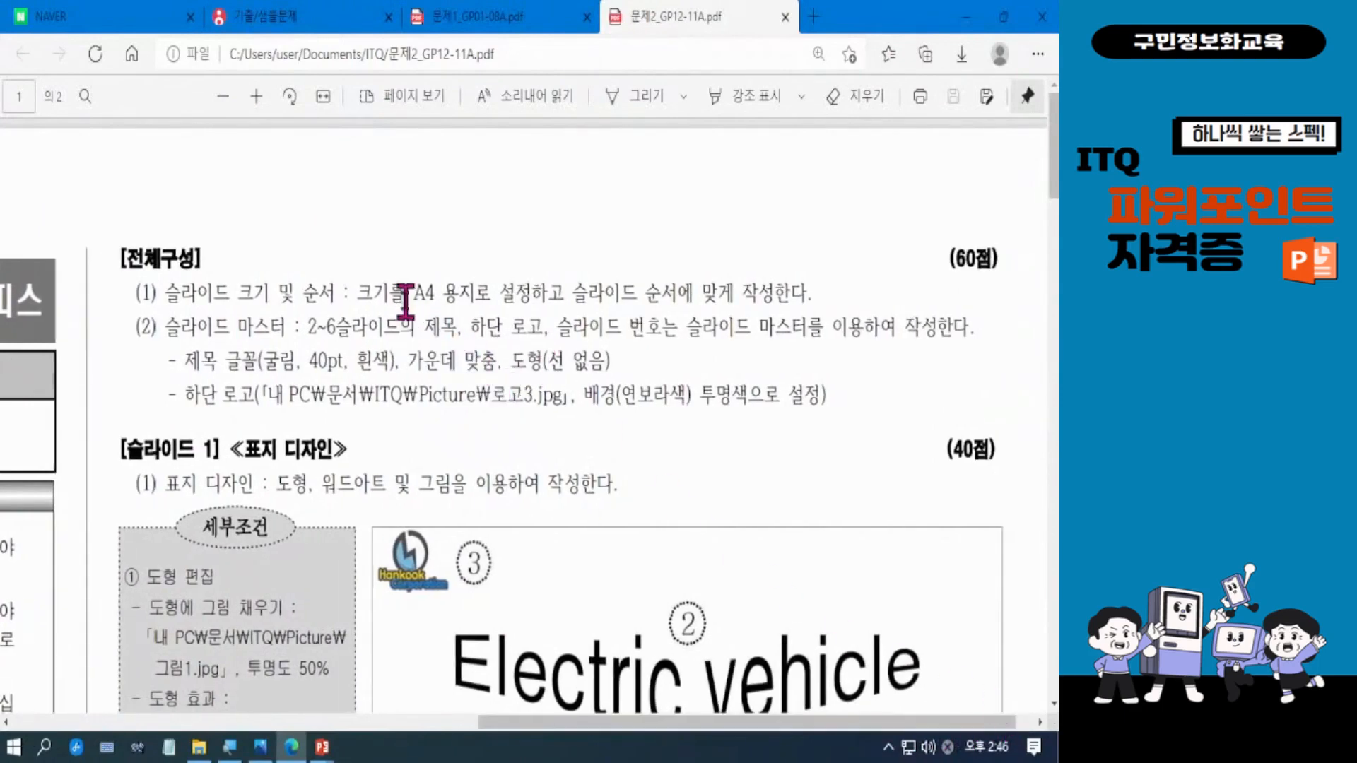
pyautogui.moveTo(407, 293); pyautogui.dragTo(490, 292)
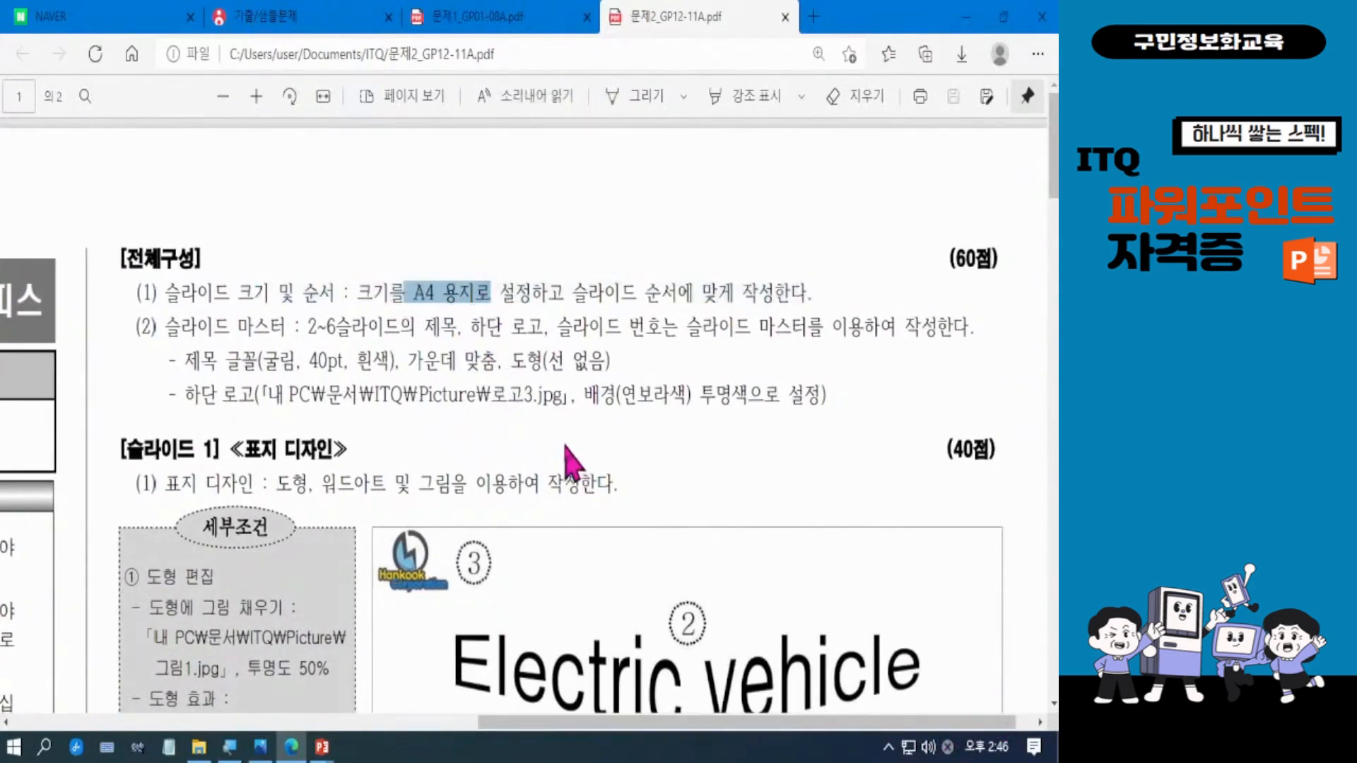
pyautogui.moveTo(1053, 182); pyautogui.dragTo(1054, 248)
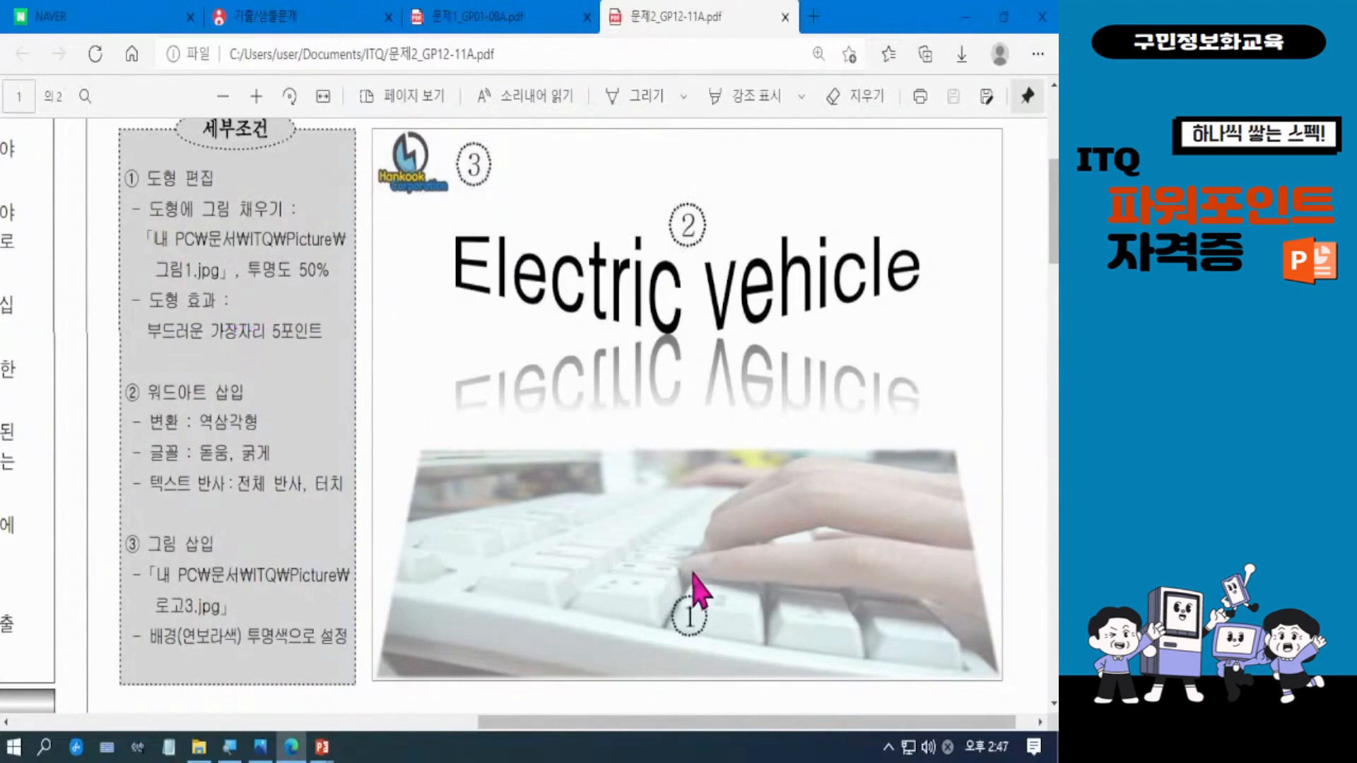
pyautogui.click(970, 20)
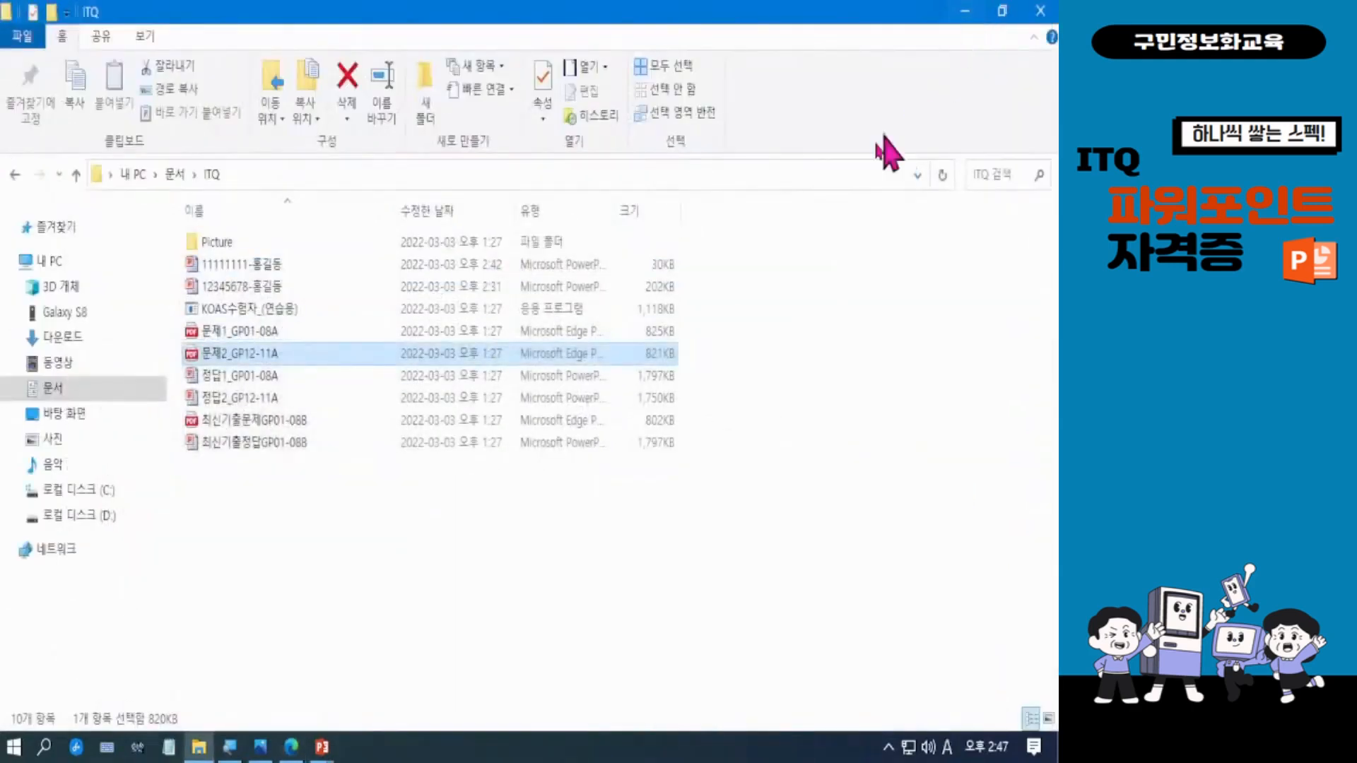
pyautogui.click(966, 14)
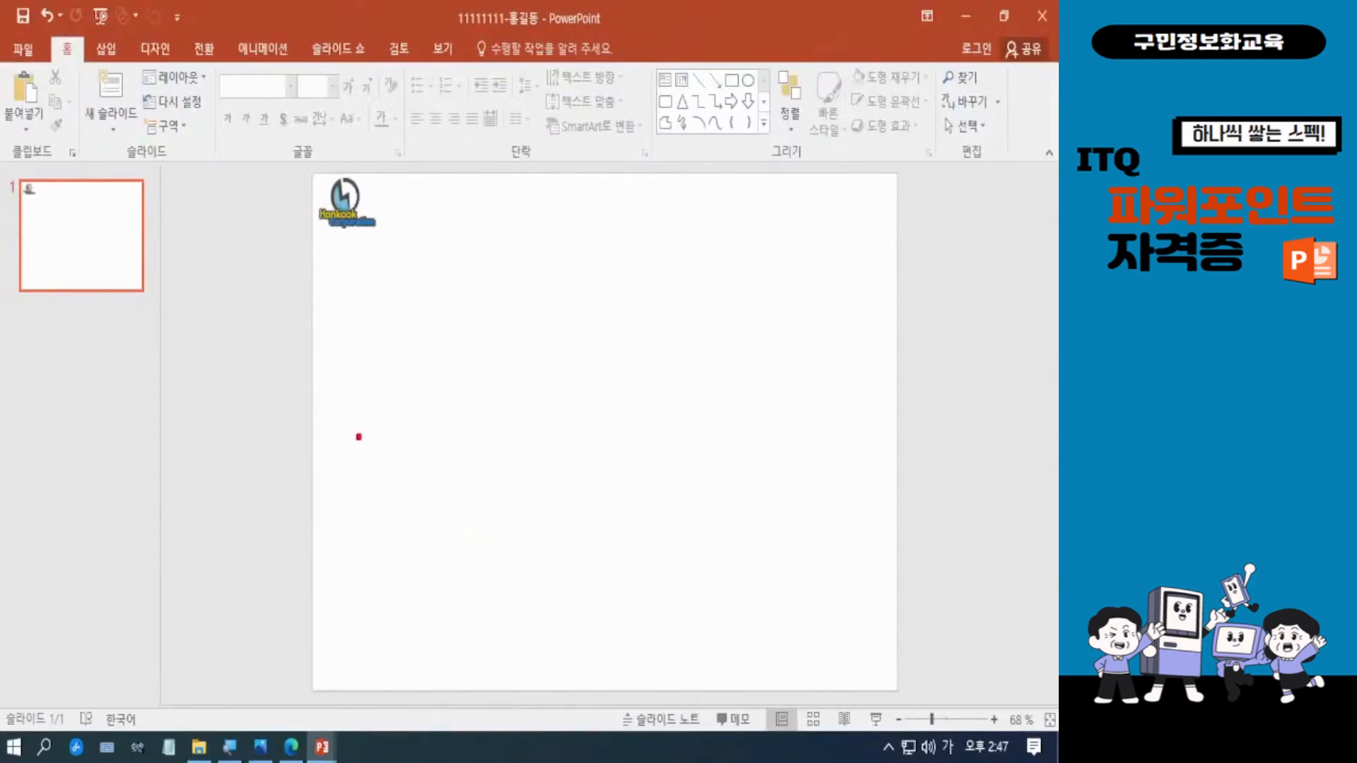
pyautogui.moveTo(320, 412); pyautogui.dragTo(901, 689)
pyautogui.press('Escape')
pyautogui.moveTo(40, 21)
pyautogui.mouseDown()
pyautogui.moveTo(73, 81)
pyautogui.moveTo(99, 81)
pyautogui.mouseUp()
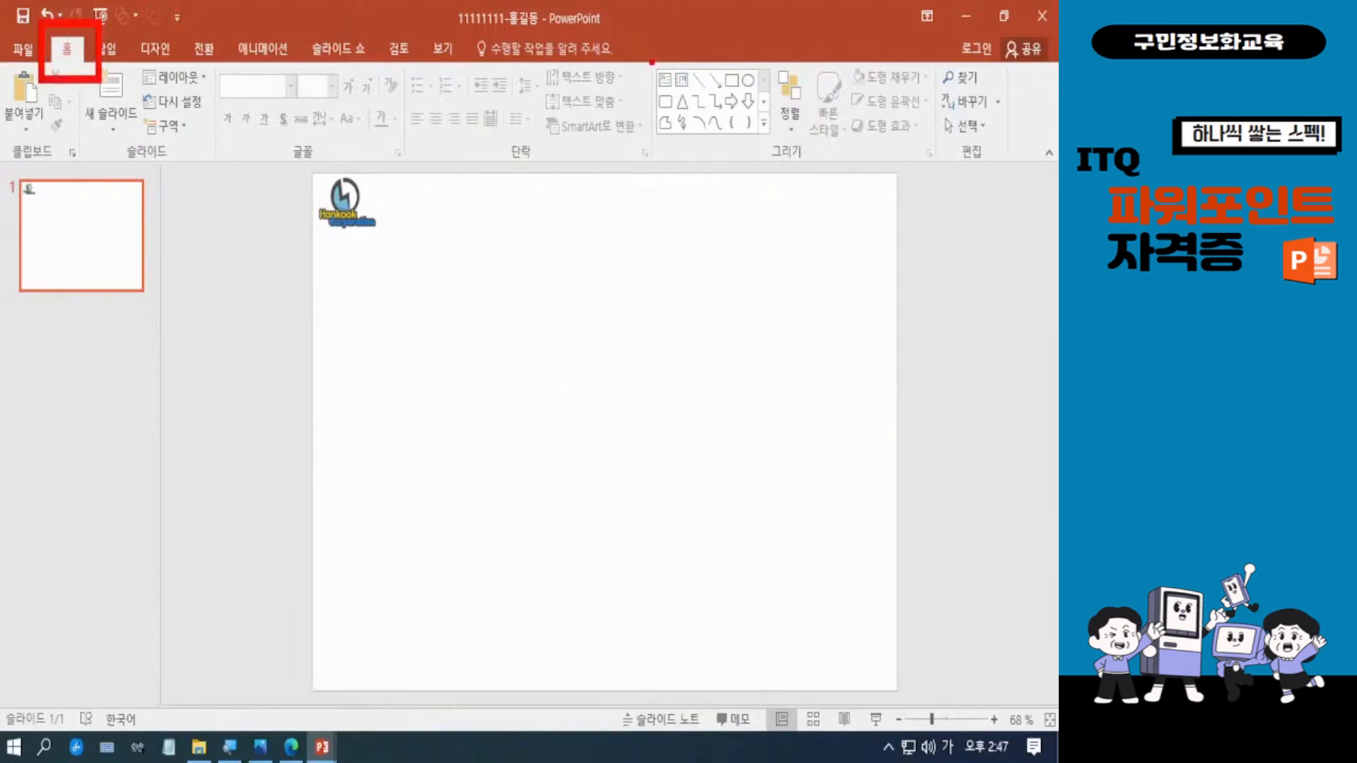
pyautogui.moveTo(652, 62)
pyautogui.mouseDown()
pyautogui.moveTo(729, 146)
pyautogui.moveTo(770, 157)
pyautogui.mouseUp()
pyautogui.press('Escape')
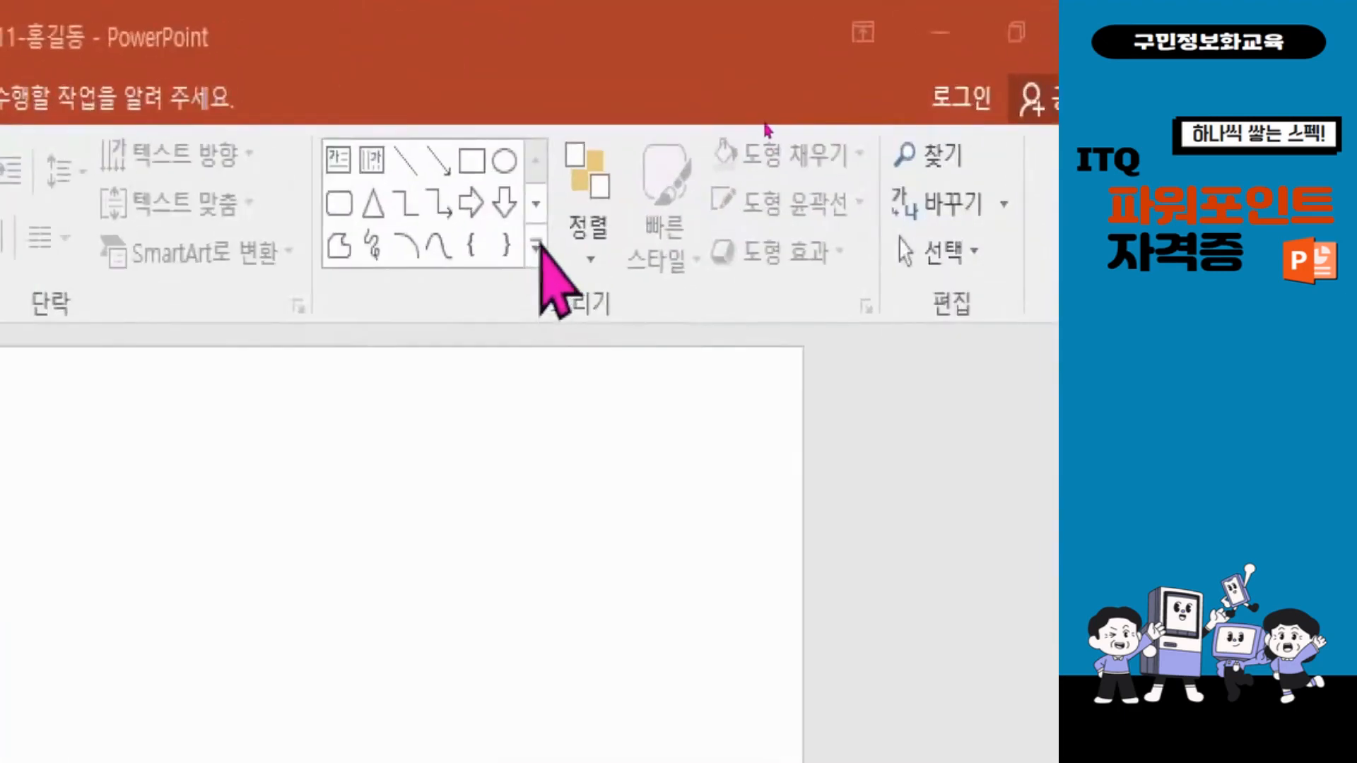
# Step: Draw a trapezoid (사다리꼴) about 27.52 × 8.77 cm across the full width of the slide's lower part
pyautogui.click(536, 248)
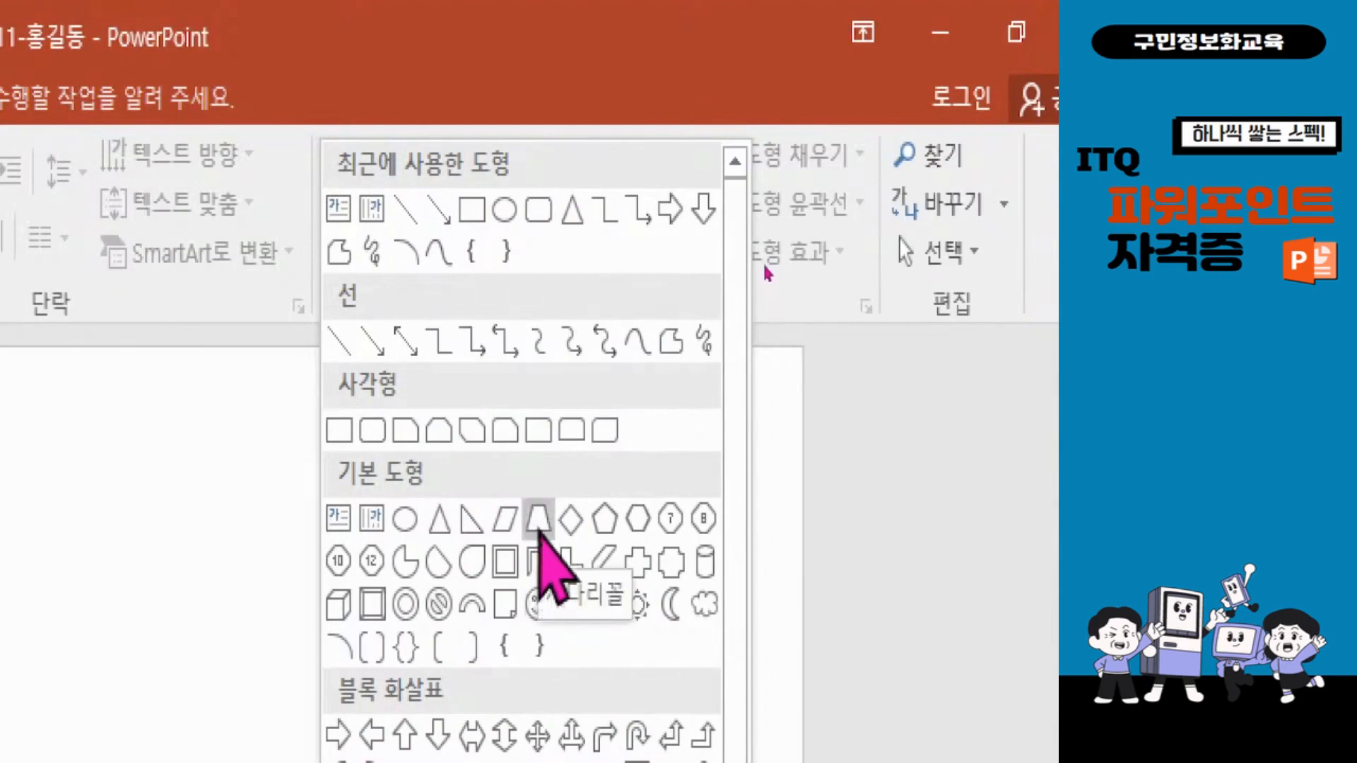
pyautogui.click(538, 525)
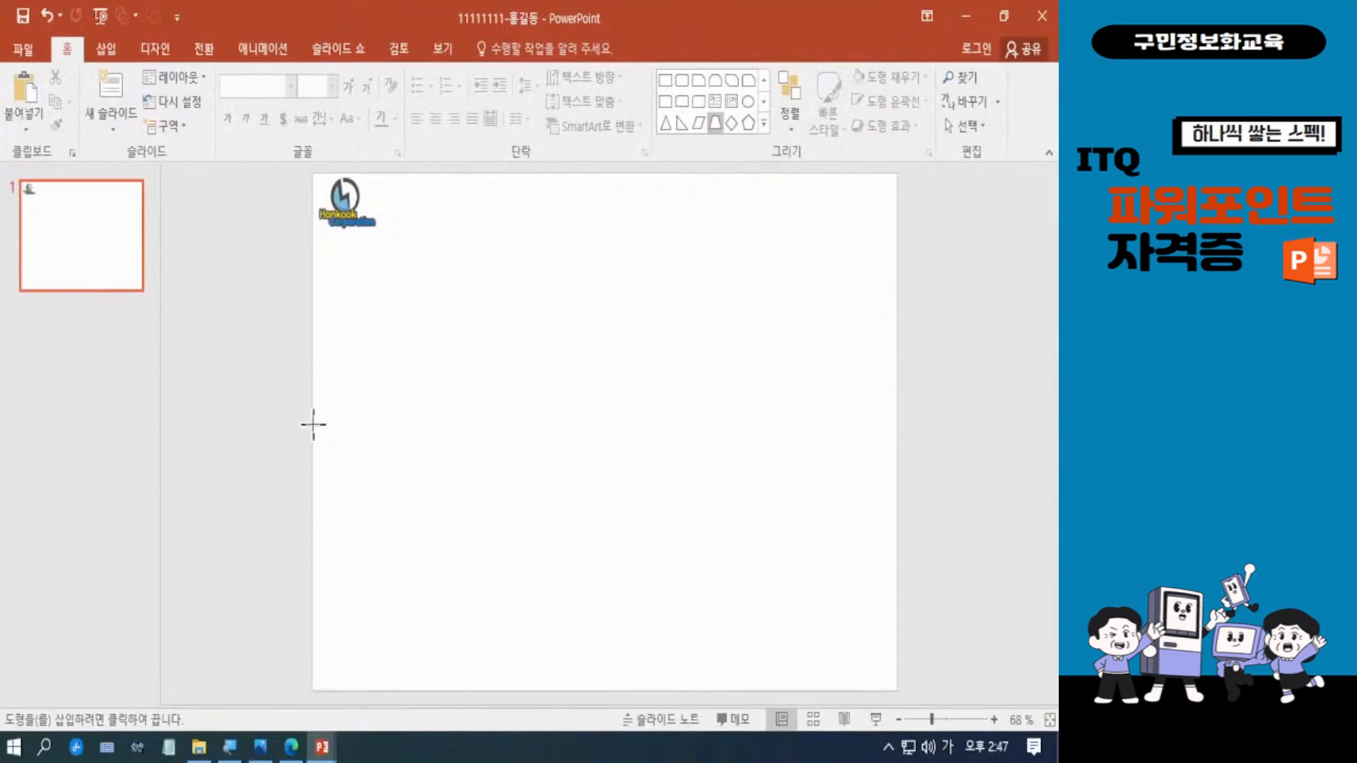
pyautogui.moveTo(313, 424); pyautogui.dragTo(897, 687)
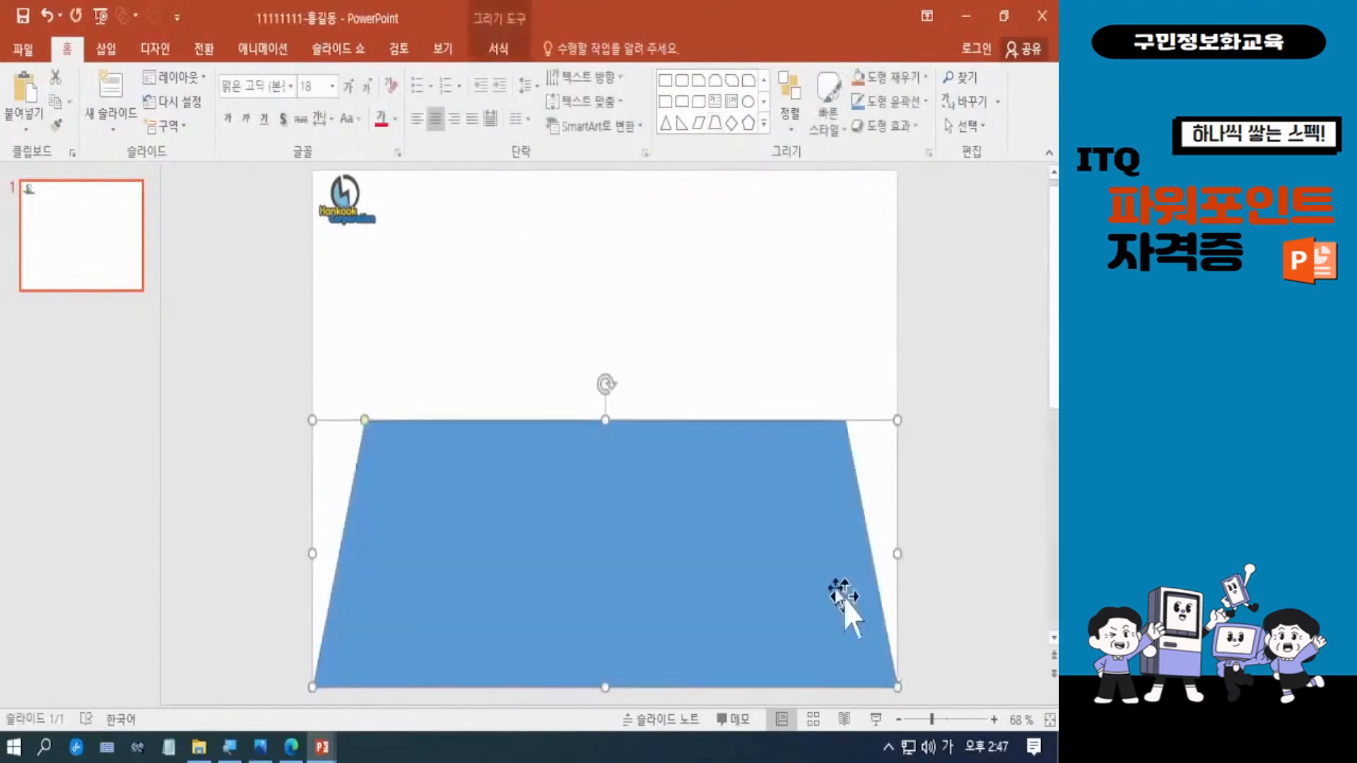
pyautogui.moveTo(606, 423); pyautogui.dragTo(601, 449)
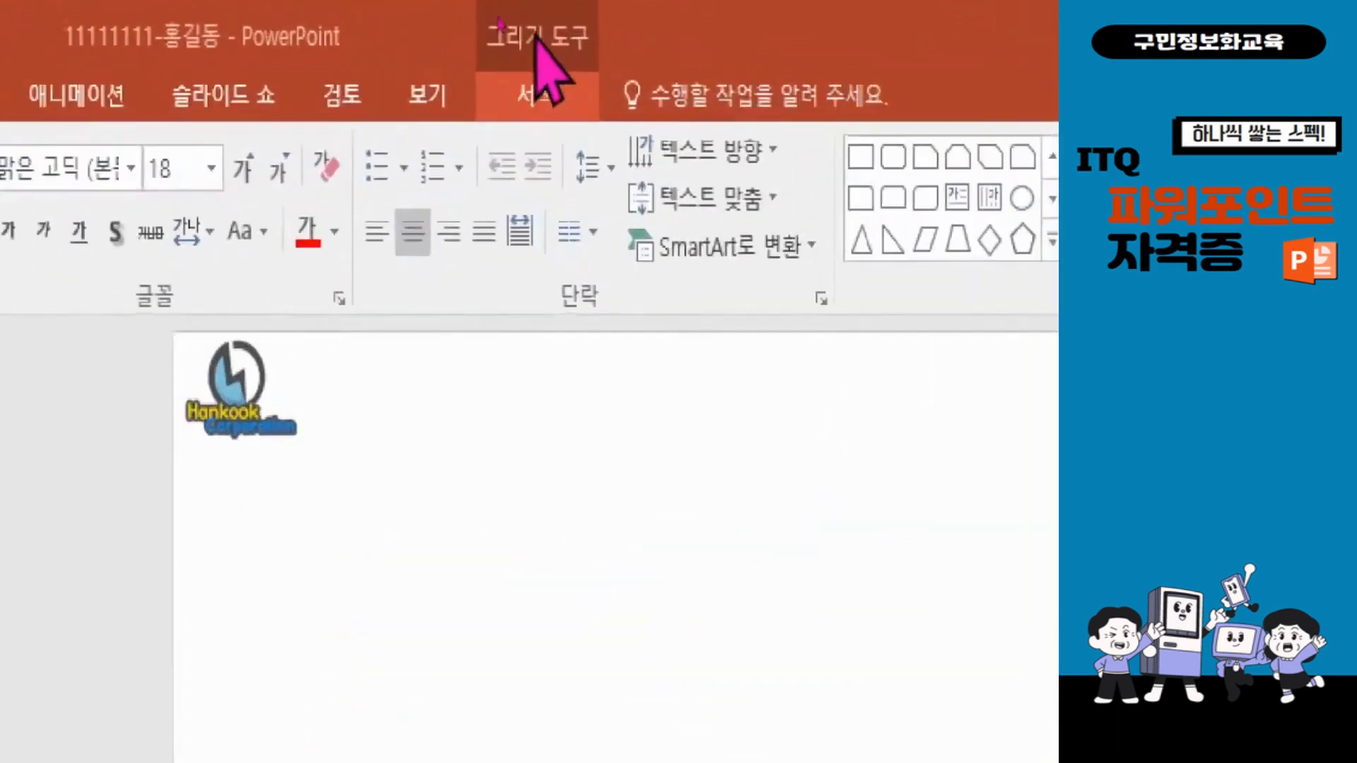
# Step: Fill the trapezoid with the picture 그림1 from the ITQ\Picture folder
pyautogui.click(535, 99)
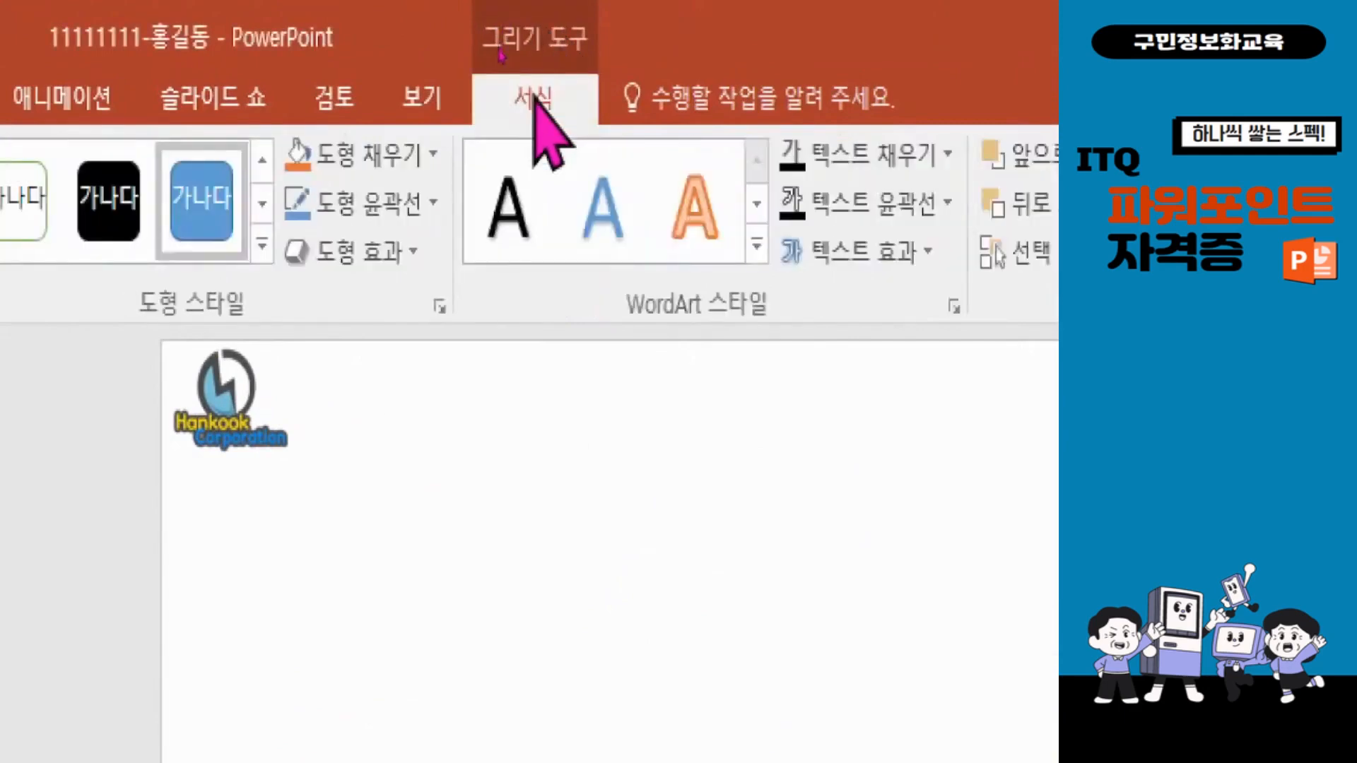
pyautogui.click(389, 157)
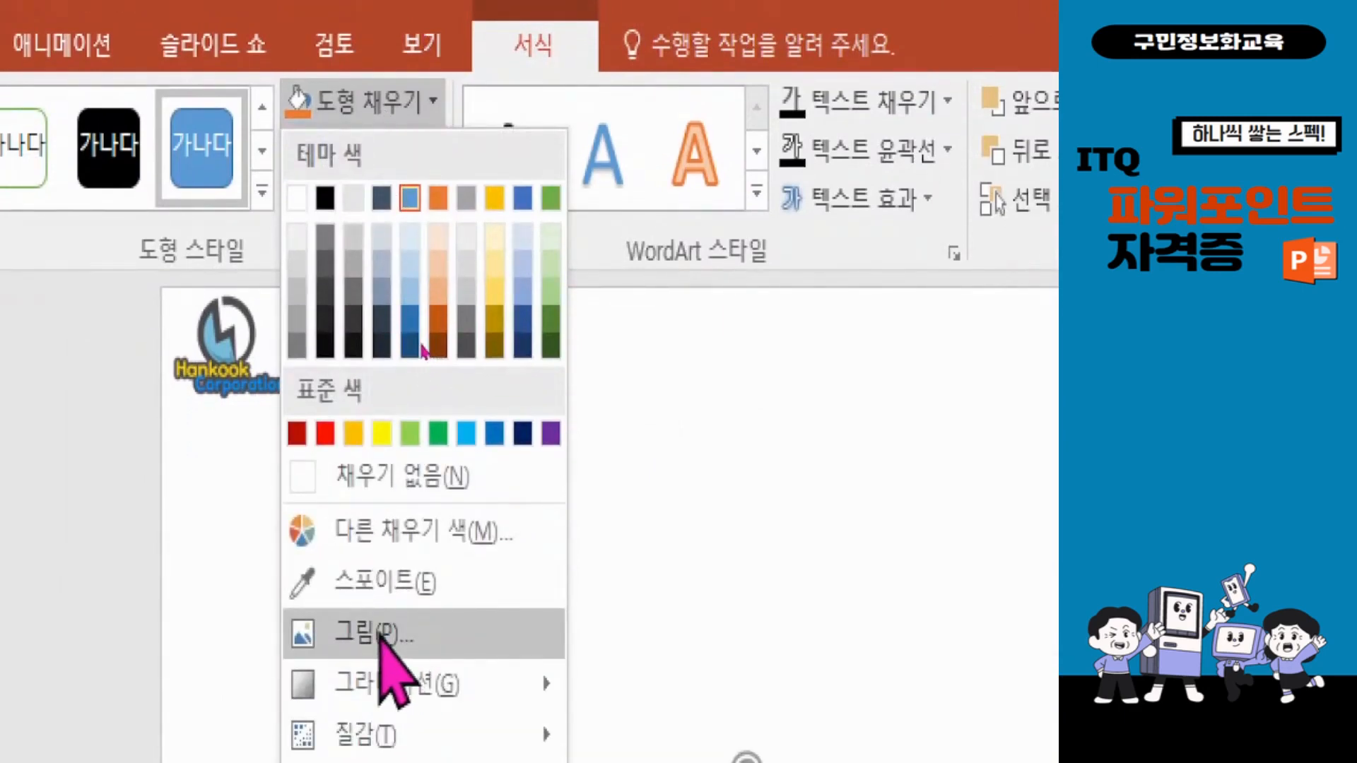
pyautogui.click(386, 636)
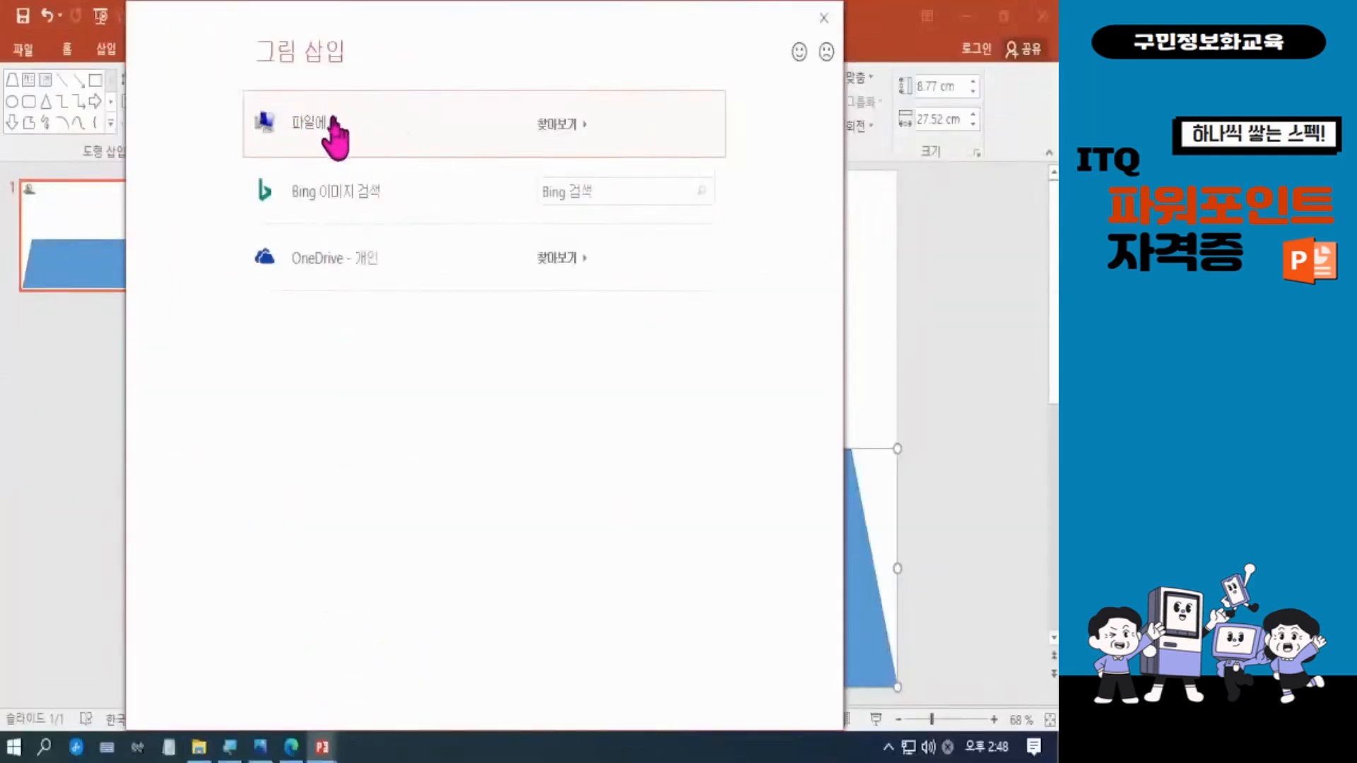
pyautogui.click(333, 122)
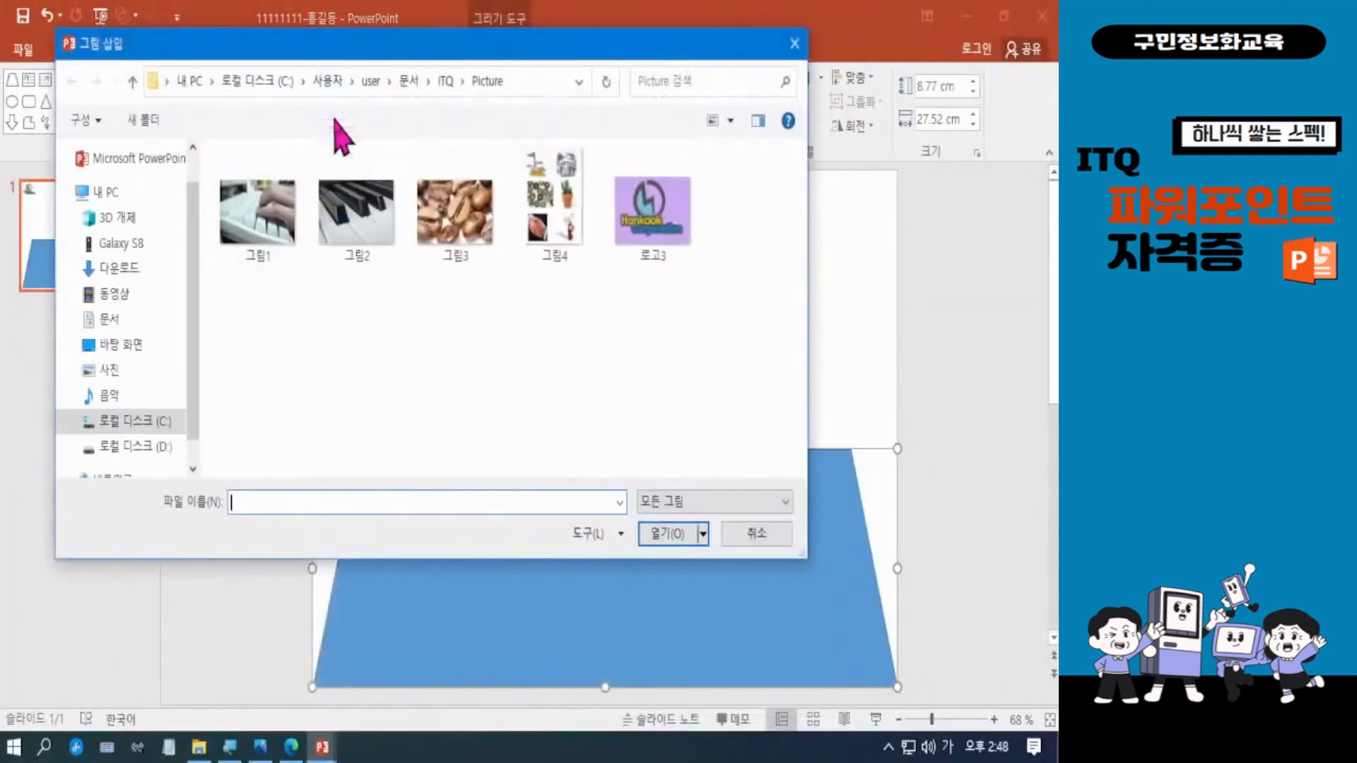
pyautogui.moveTo(368, 54); pyautogui.dragTo(432, 144)
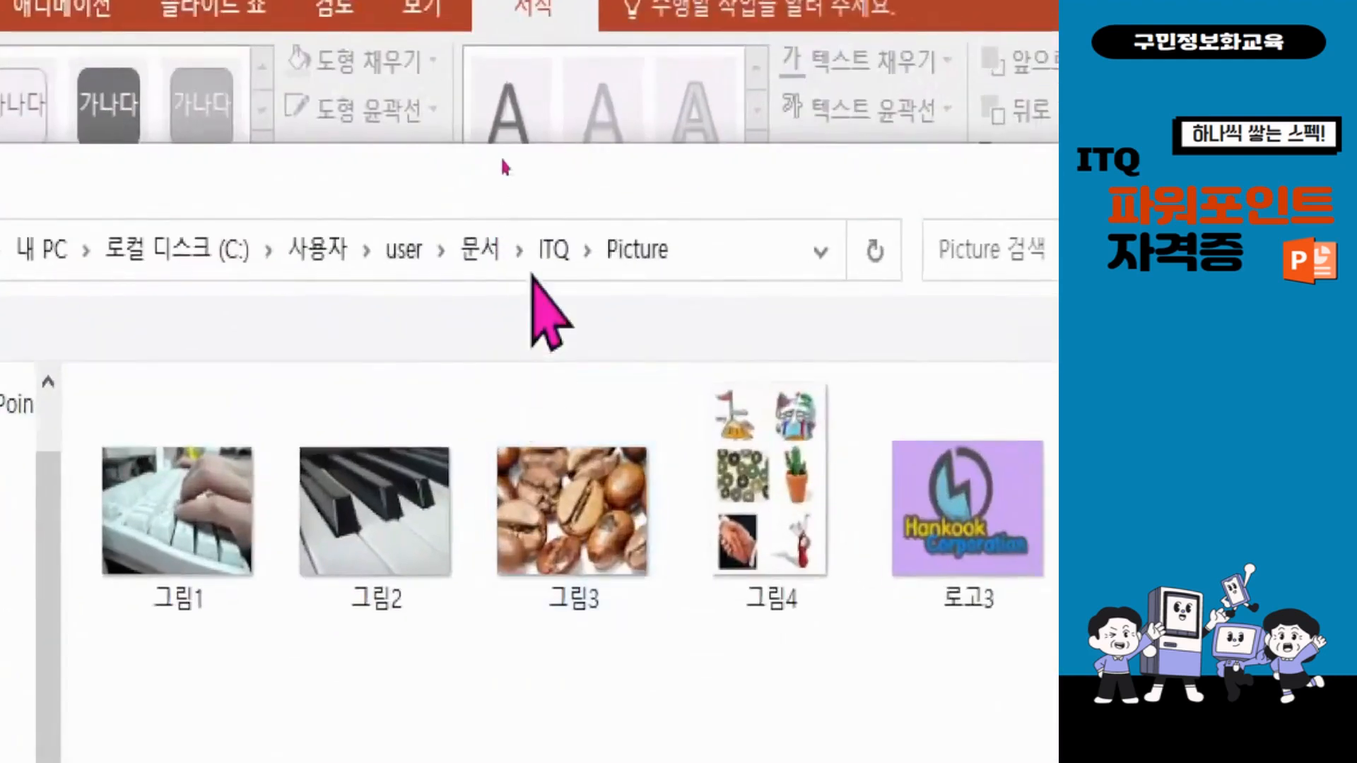
pyautogui.moveTo(542, 188); pyautogui.dragTo(541, 97)
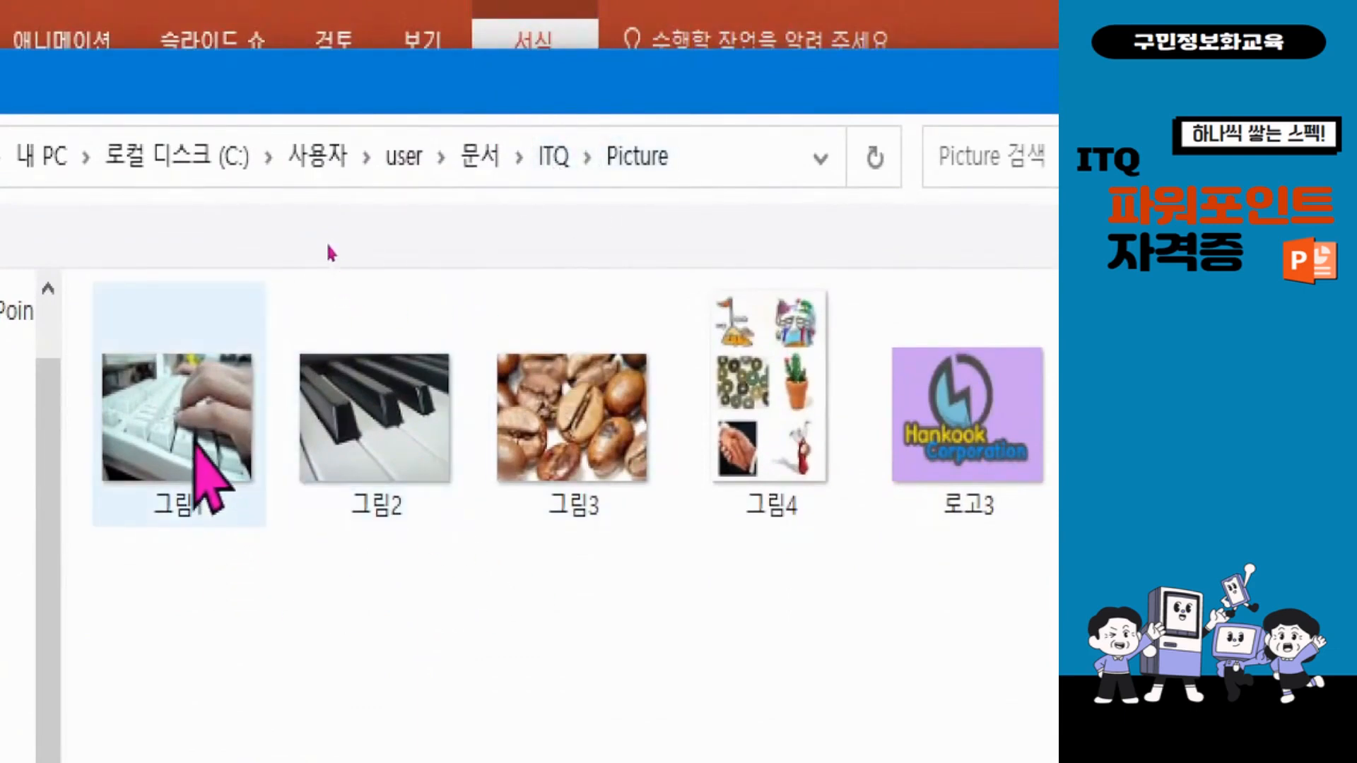
pyautogui.click(190, 421)
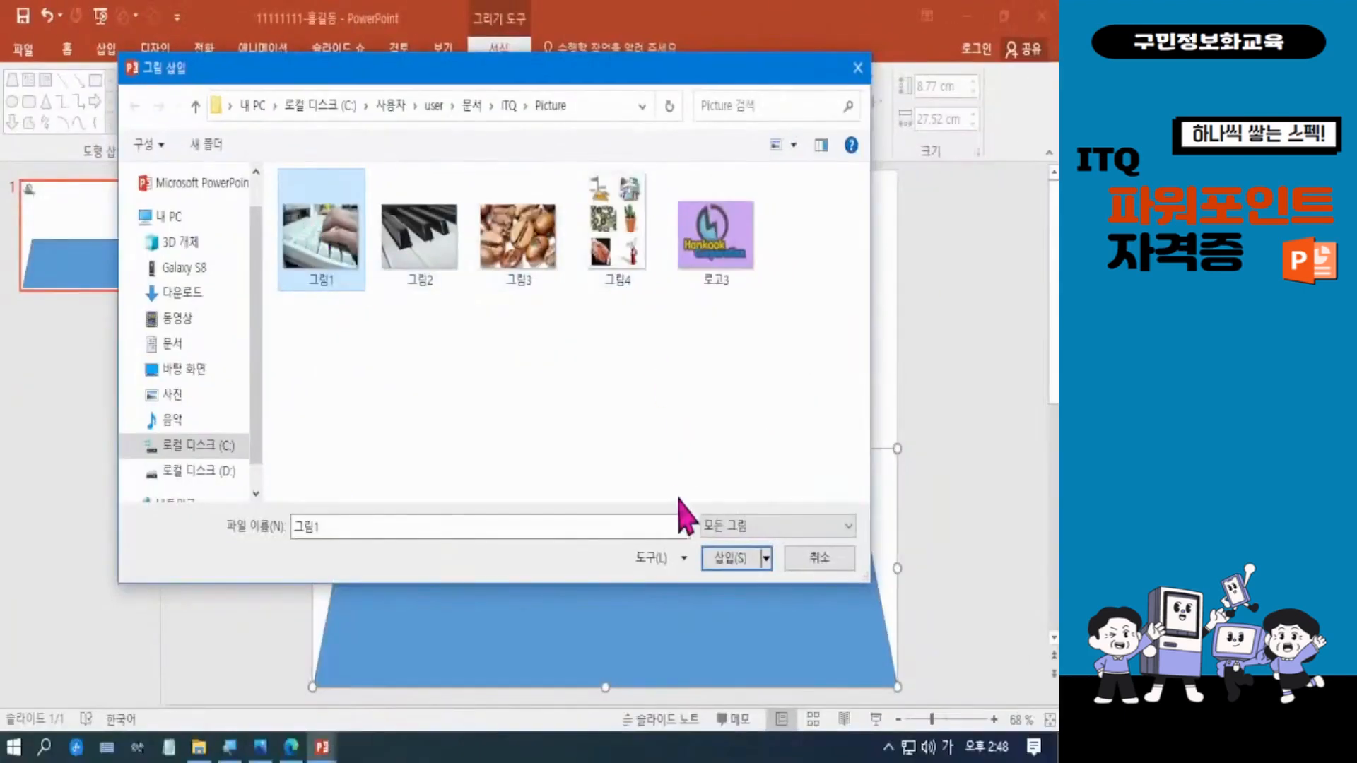
pyautogui.click(731, 558)
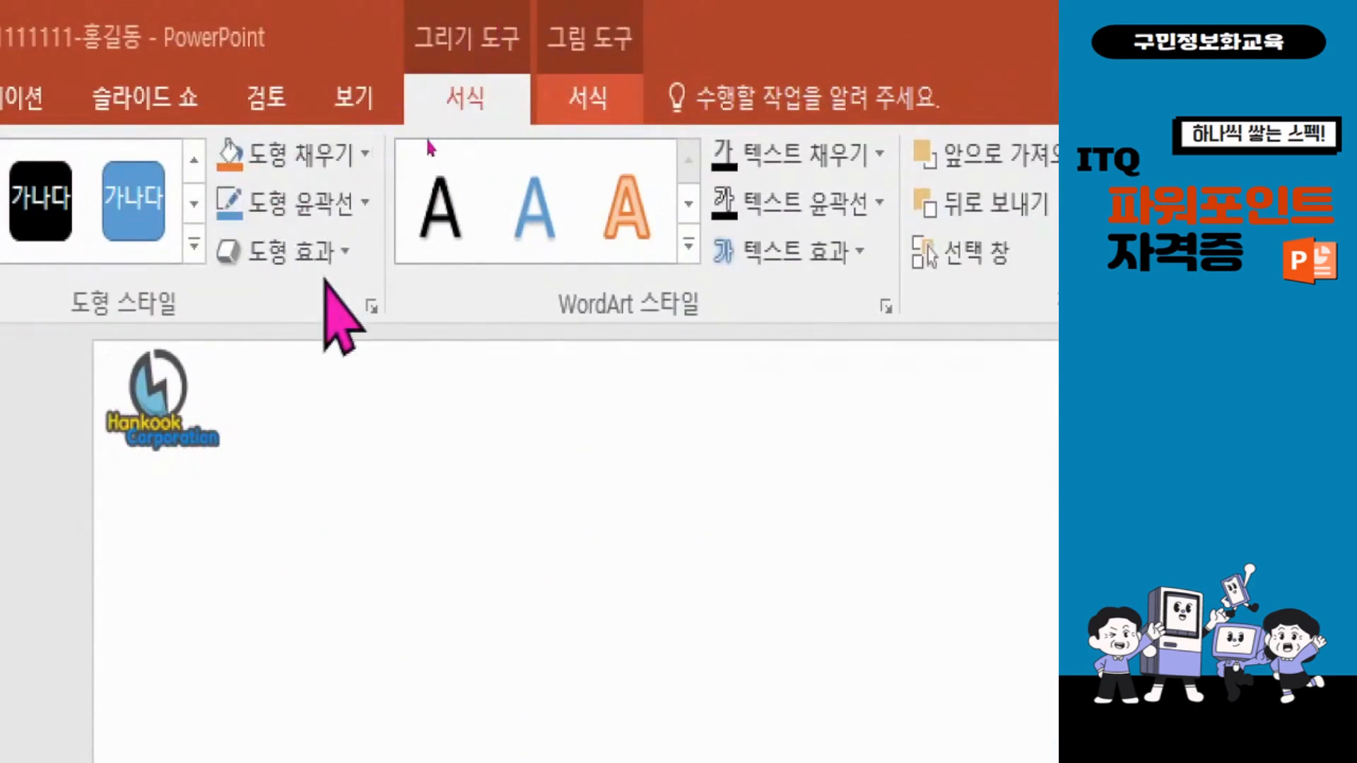
# Step: Apply a 5 포인트 soft edge (부드러운 가장자리) effect to the picture-filled trapezoid
pyautogui.click(320, 251)
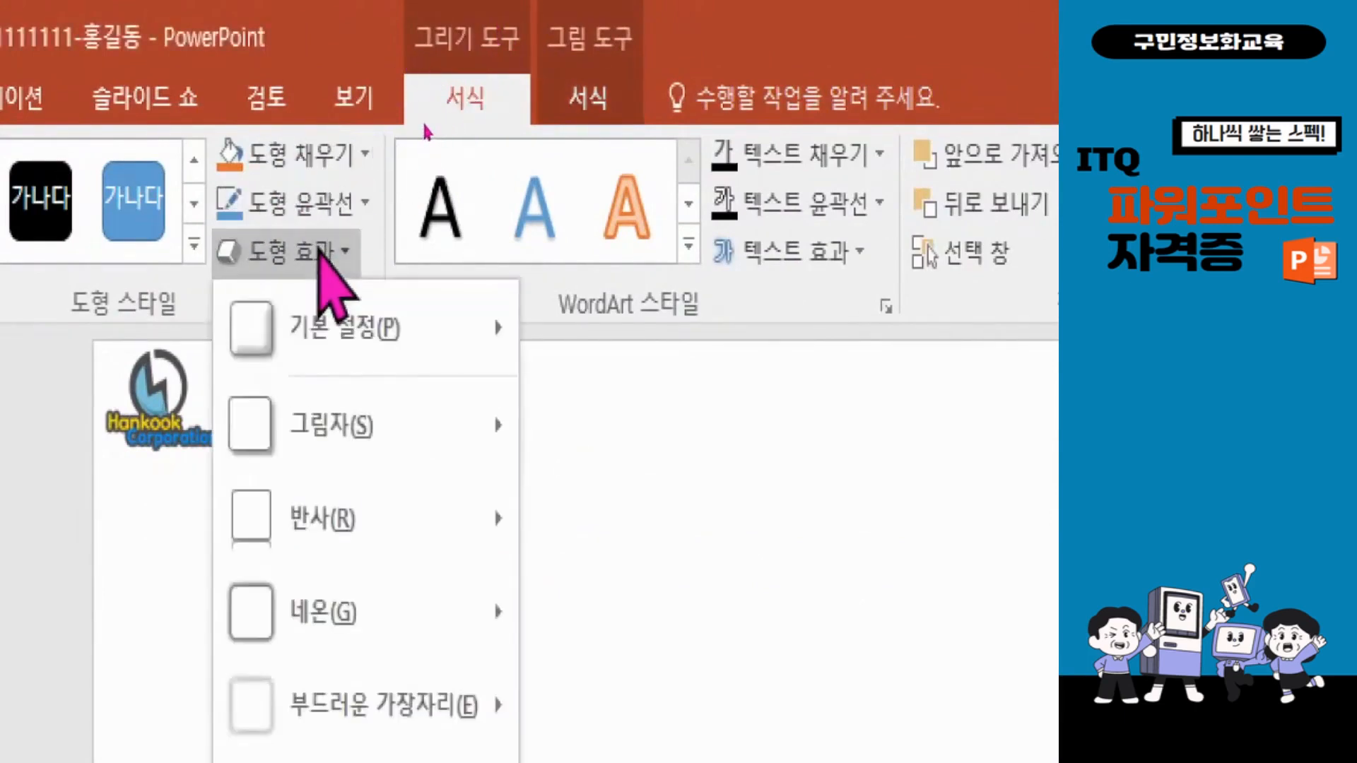
pyautogui.moveTo(405, 703)
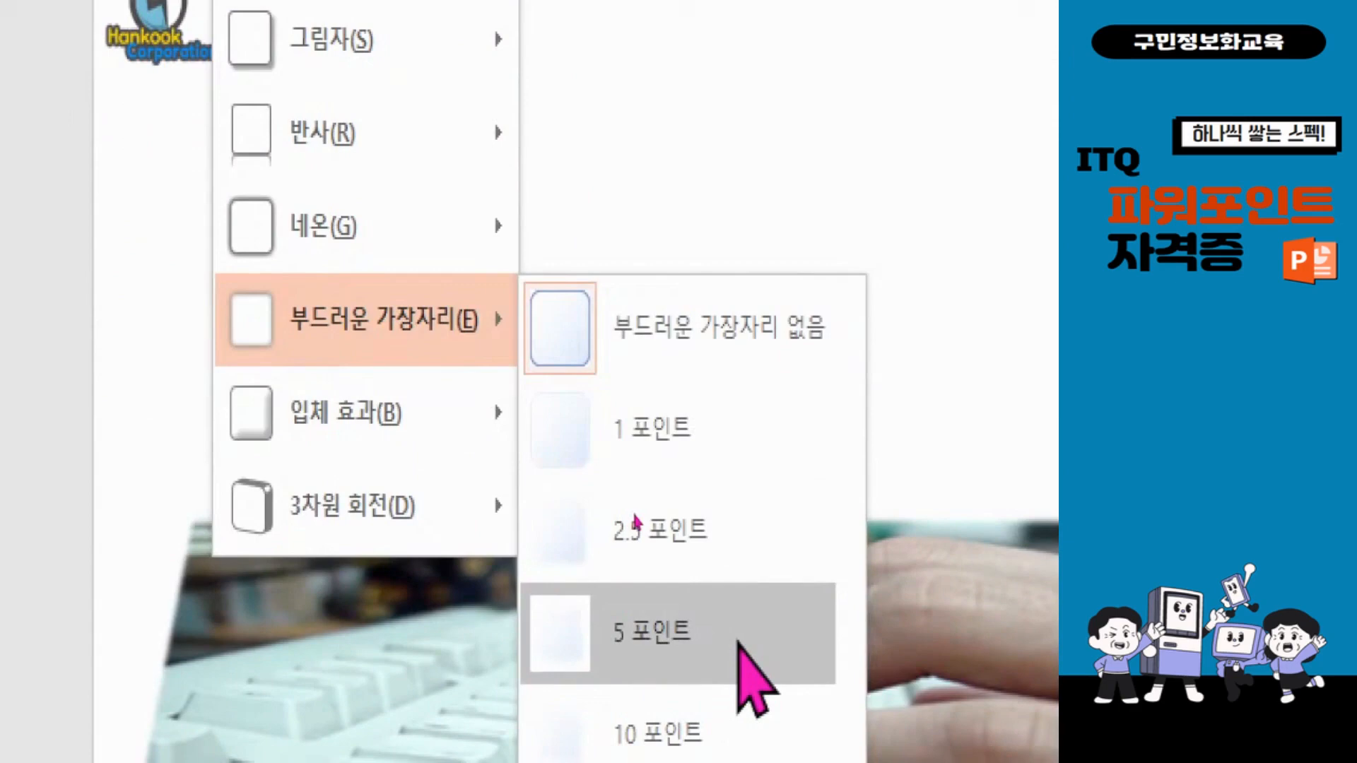
pyautogui.click(738, 643)
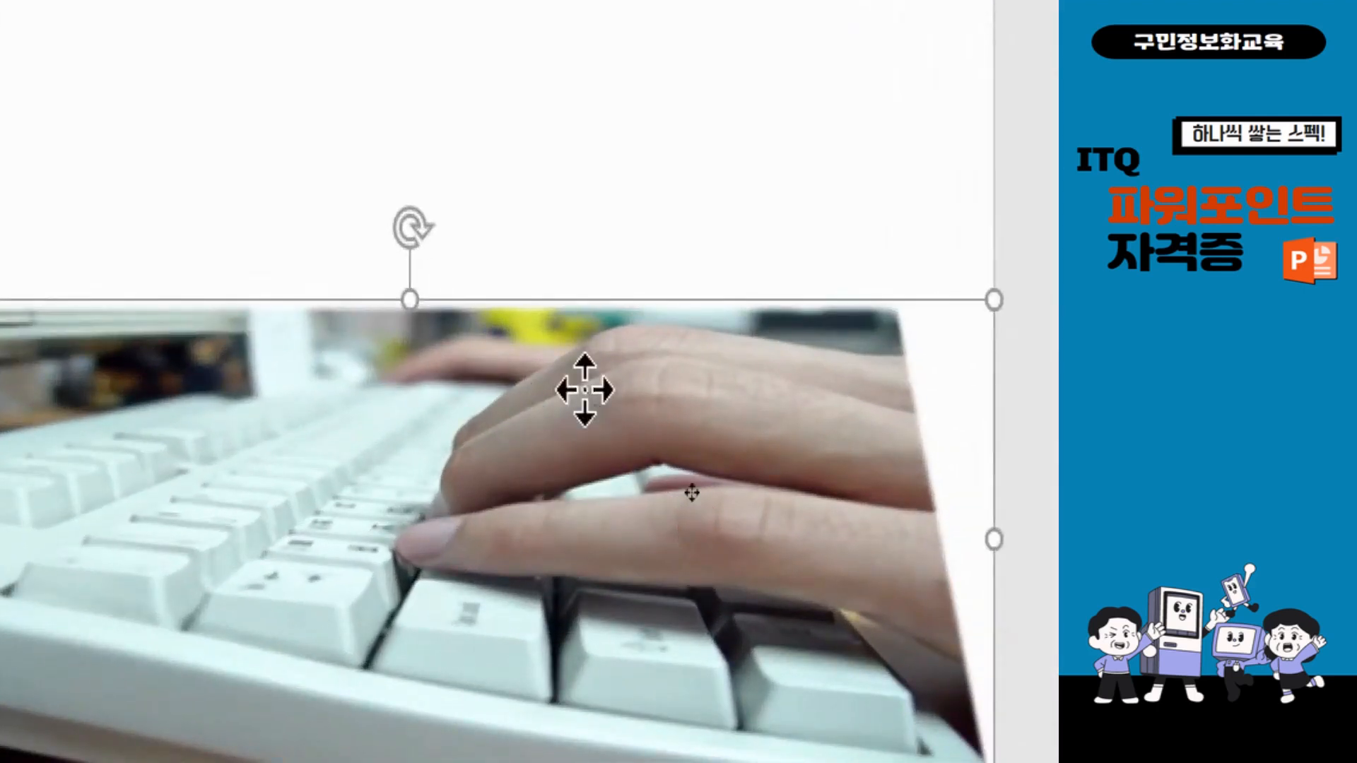
# Step: Set the transparency (투명도) of the trapezoid's picture fill to 50%
pyautogui.rightClick(585, 390)
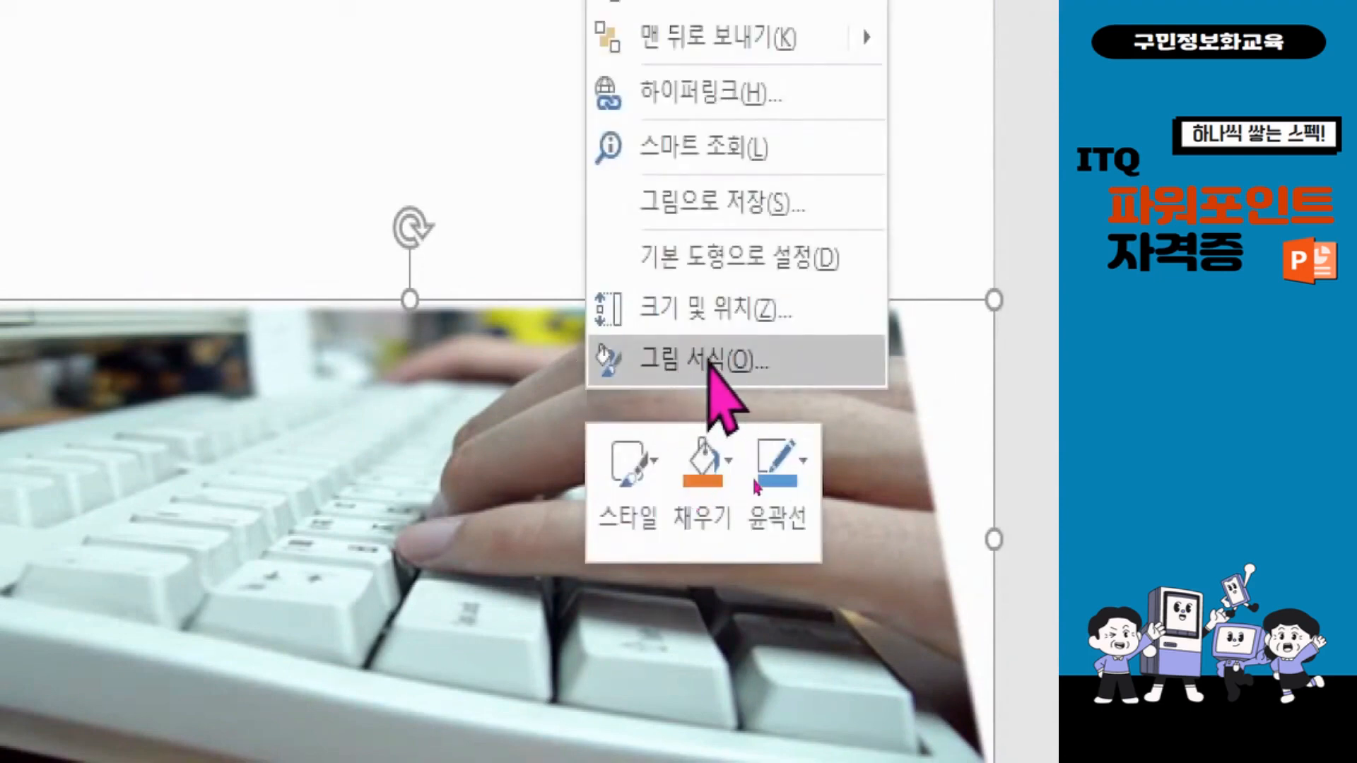
pyautogui.click(709, 364)
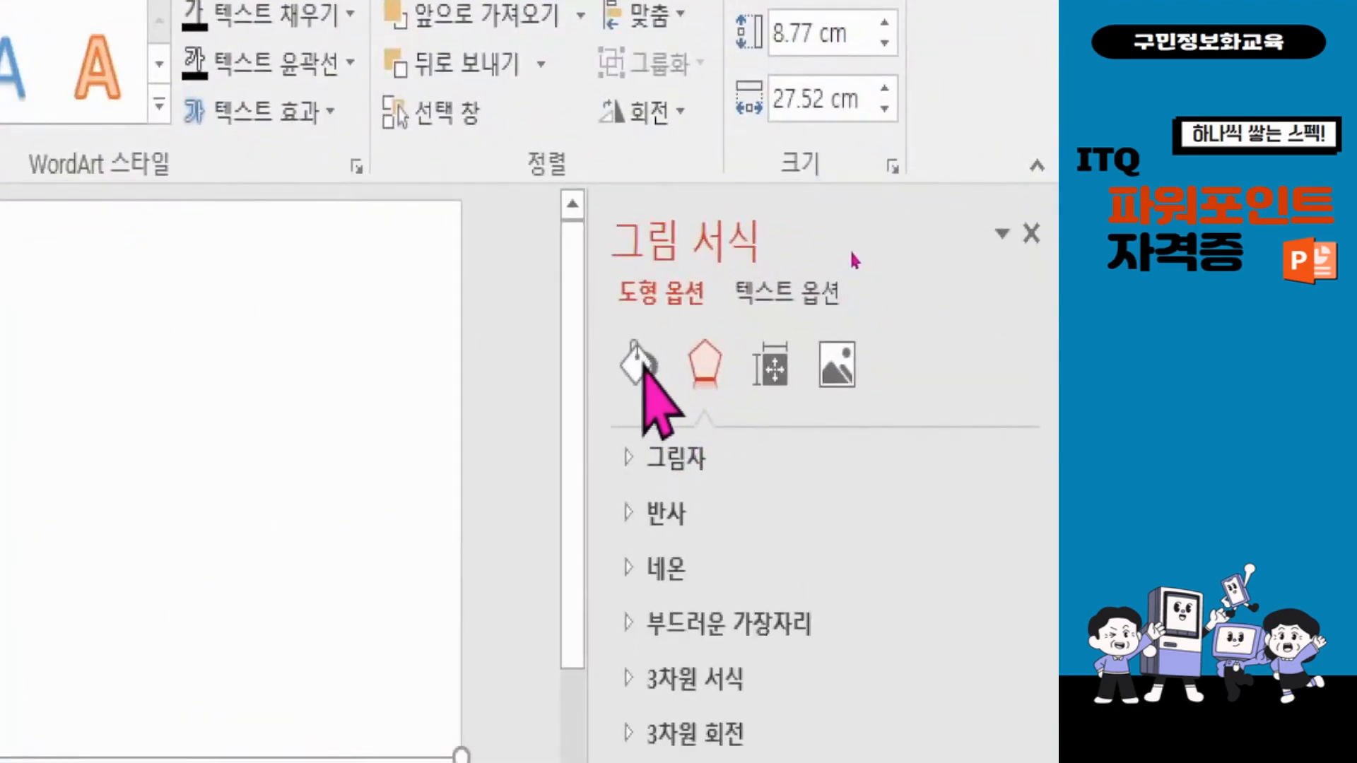
pyautogui.click(640, 364)
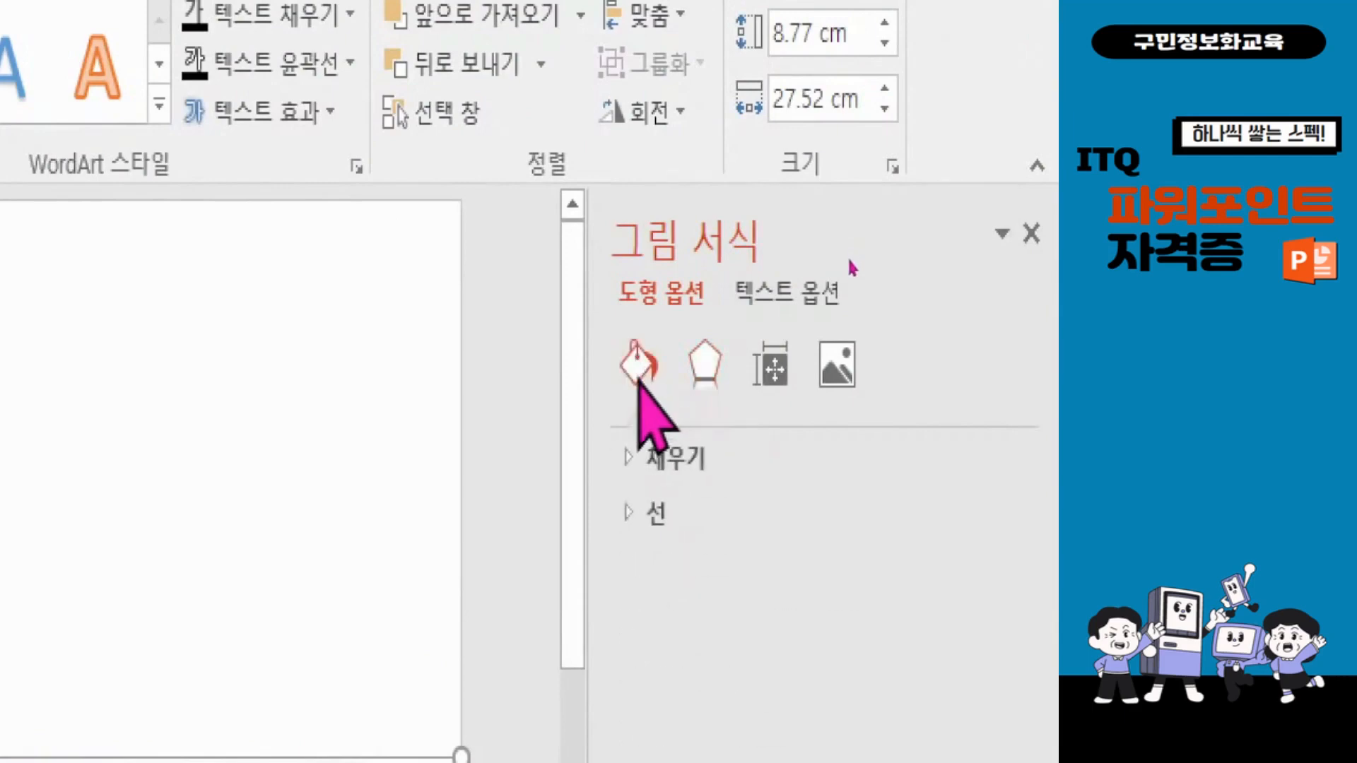
pyautogui.click(634, 461)
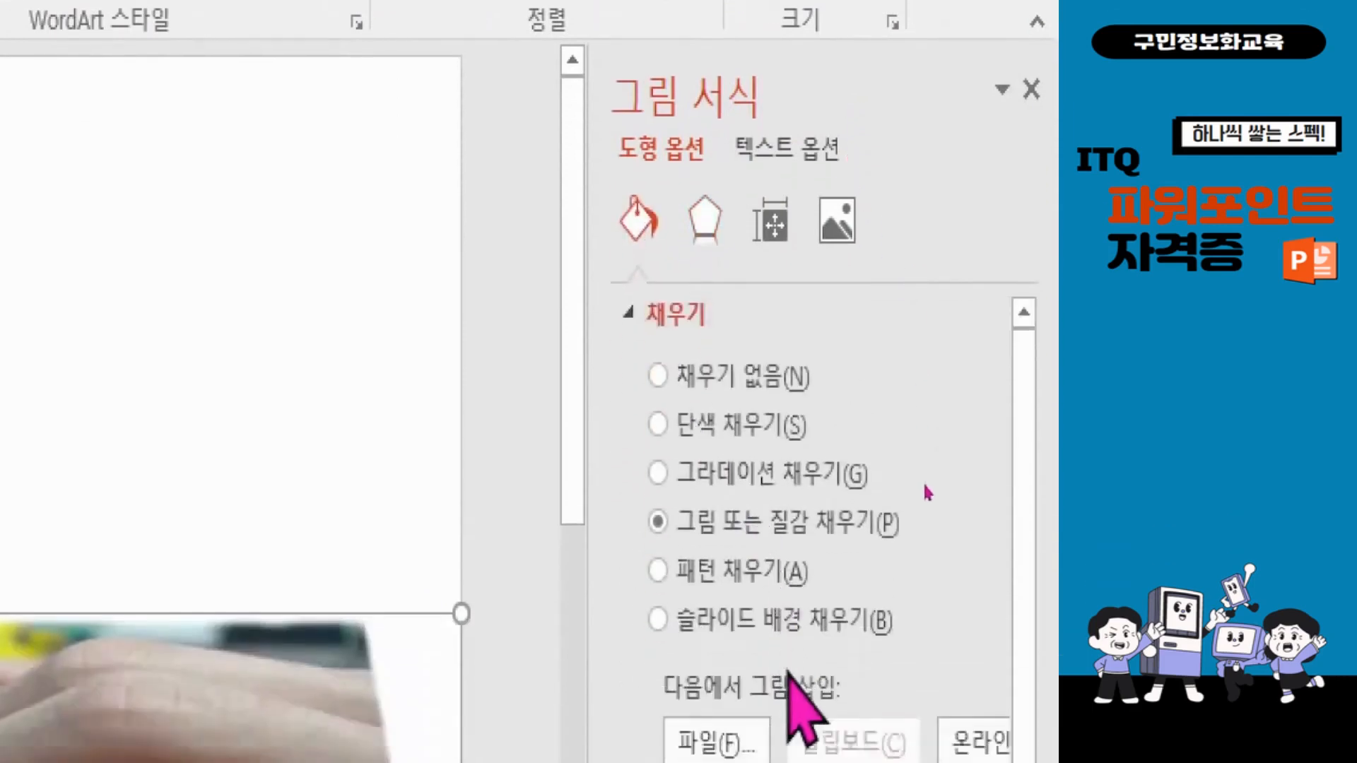
pyautogui.doubleClick(949, 630)
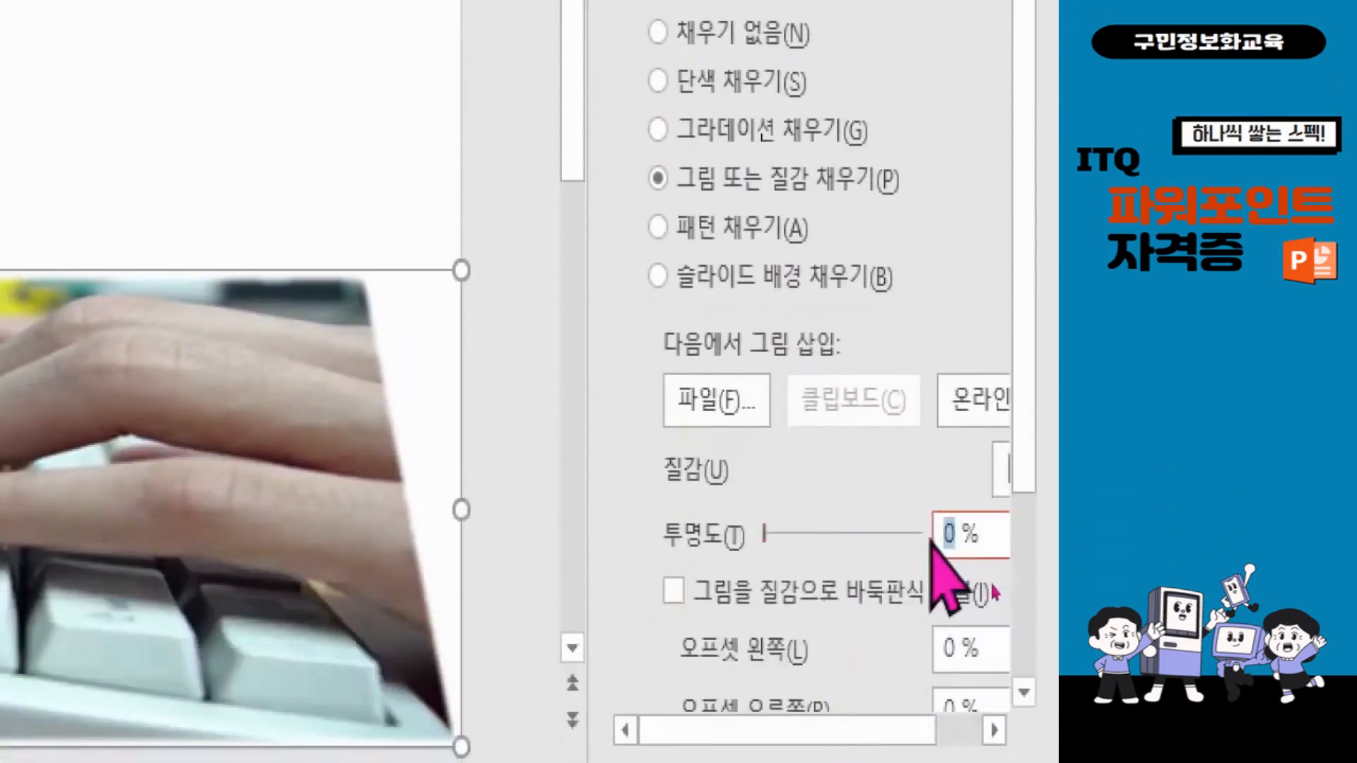
pyautogui.write('50')
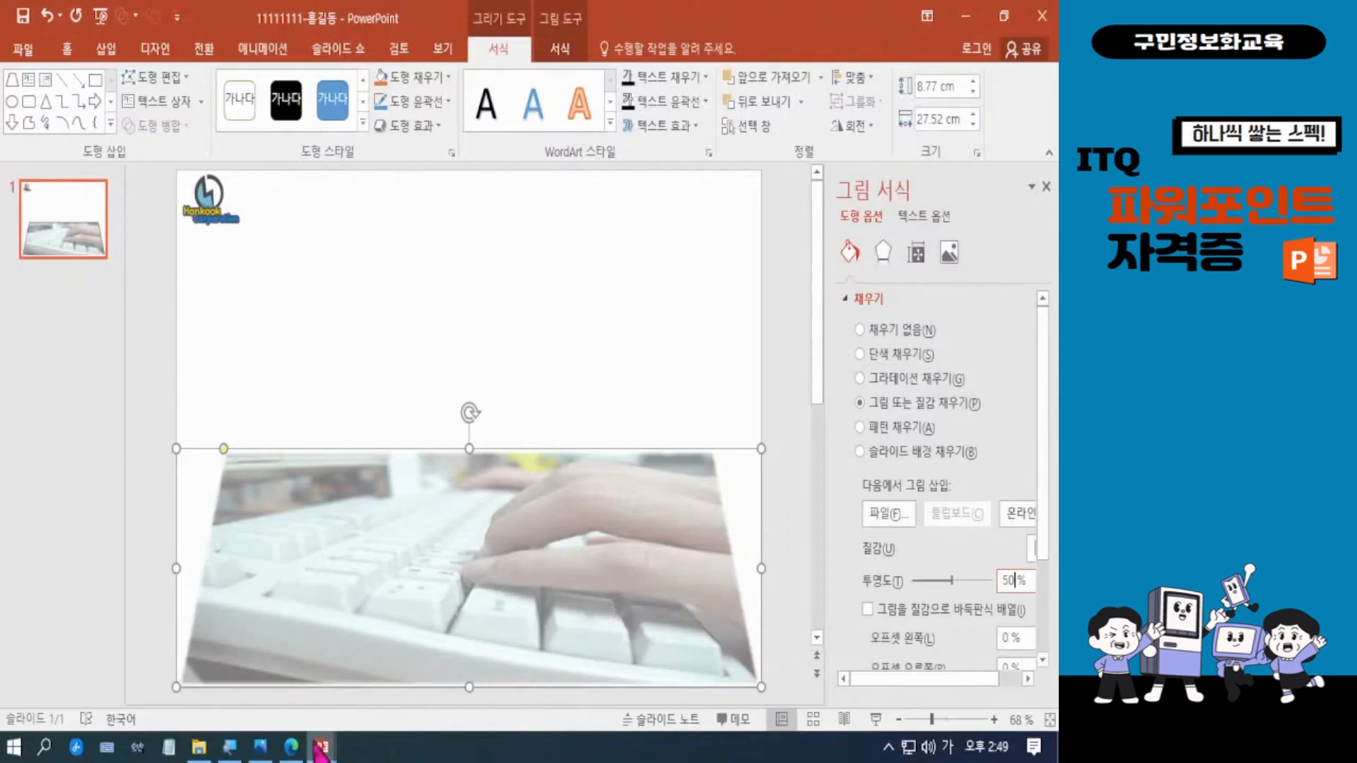
# Step: Examine the 워드아트 삽입 conditions of the exam paper 문제2_GP12-11A in Edge, and return to the 11111111 presentation in PowerPoint
pyautogui.moveTo(298, 757)
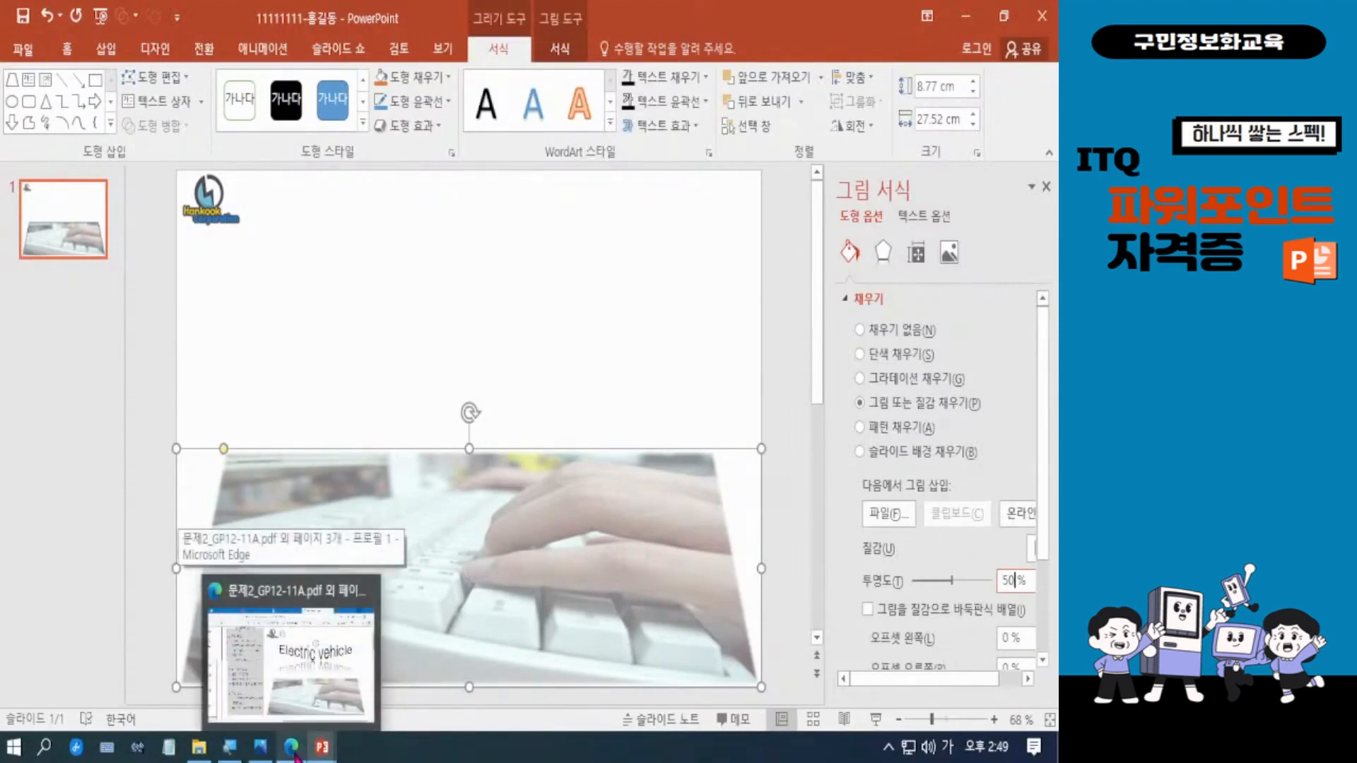
pyautogui.click(295, 754)
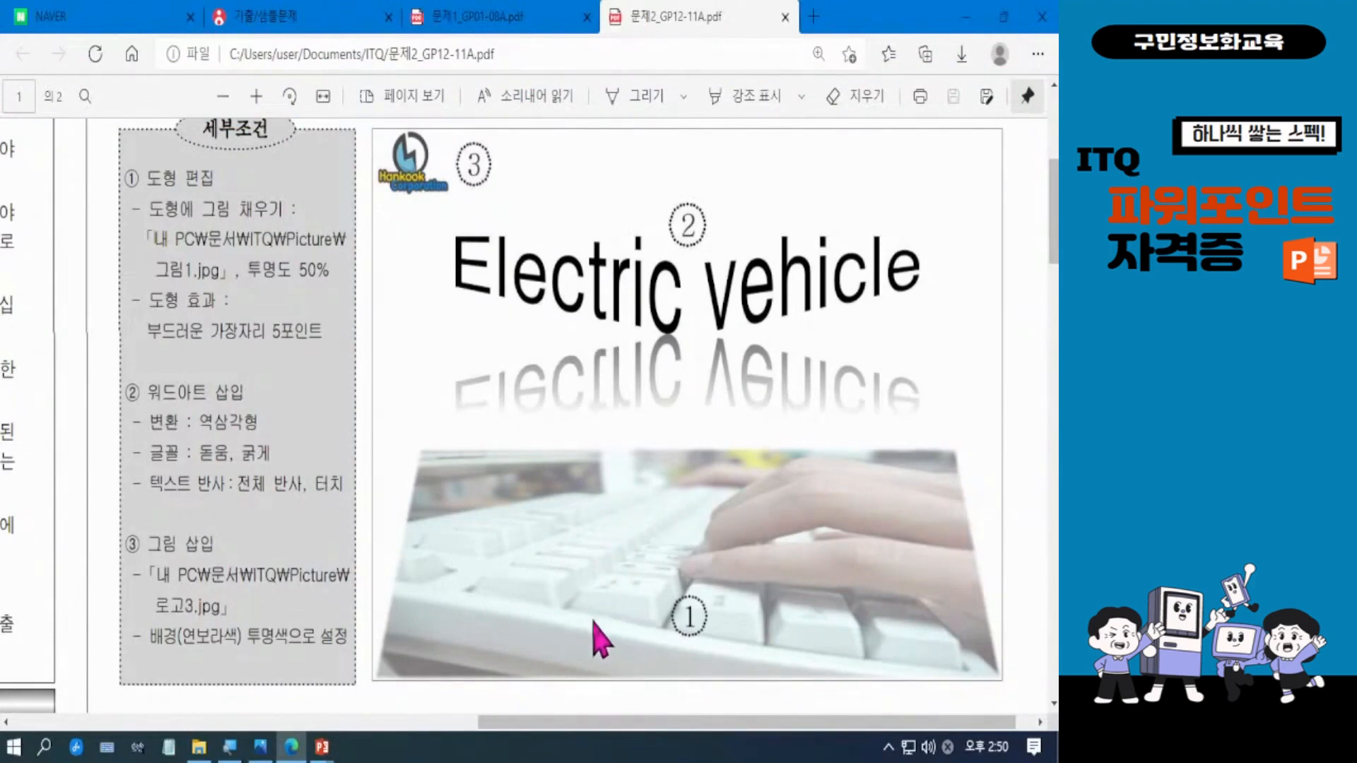
pyautogui.moveTo(431, 203)
pyautogui.mouseDown()
pyautogui.moveTo(475, 363)
pyautogui.moveTo(937, 481)
pyautogui.moveTo(981, 468)
pyautogui.mouseUp()
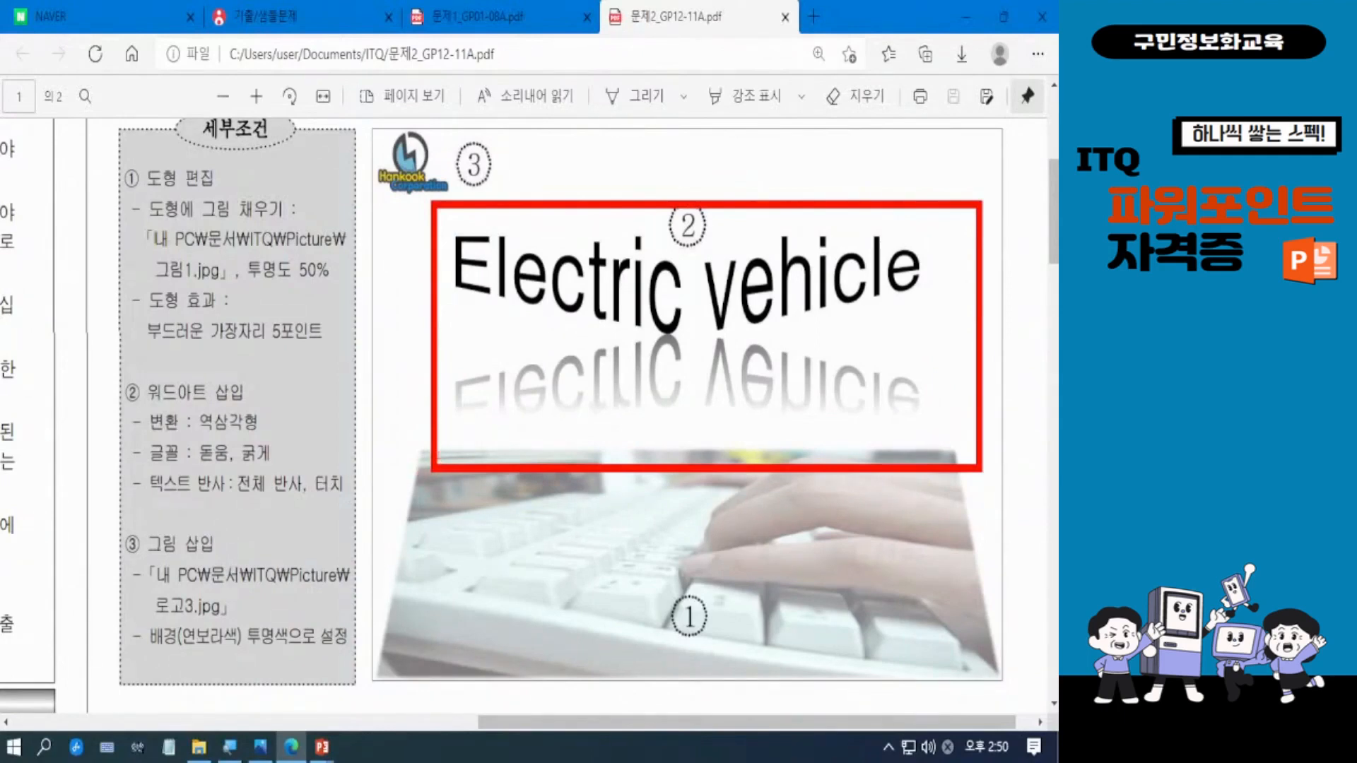
pyautogui.moveTo(664, 545); pyautogui.dragTo(772, 535)
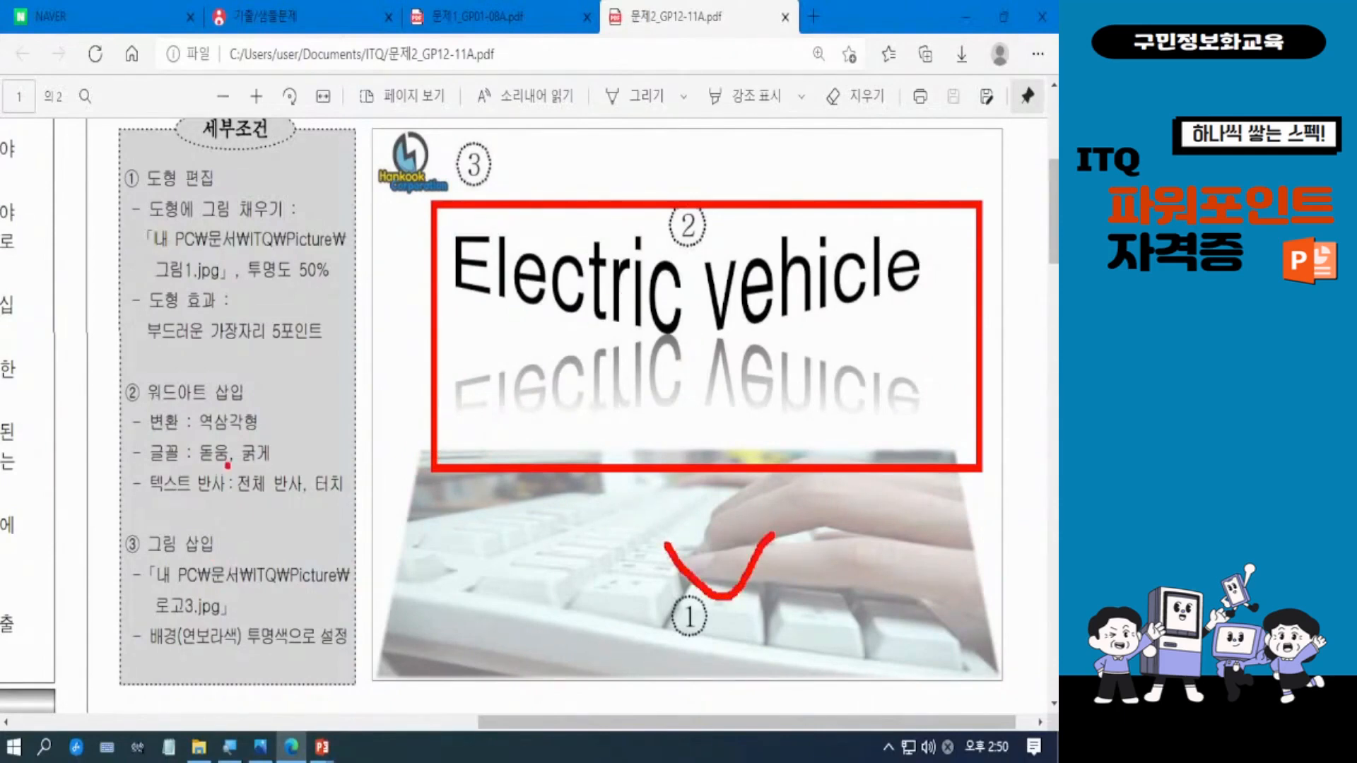
pyautogui.press('Escape')
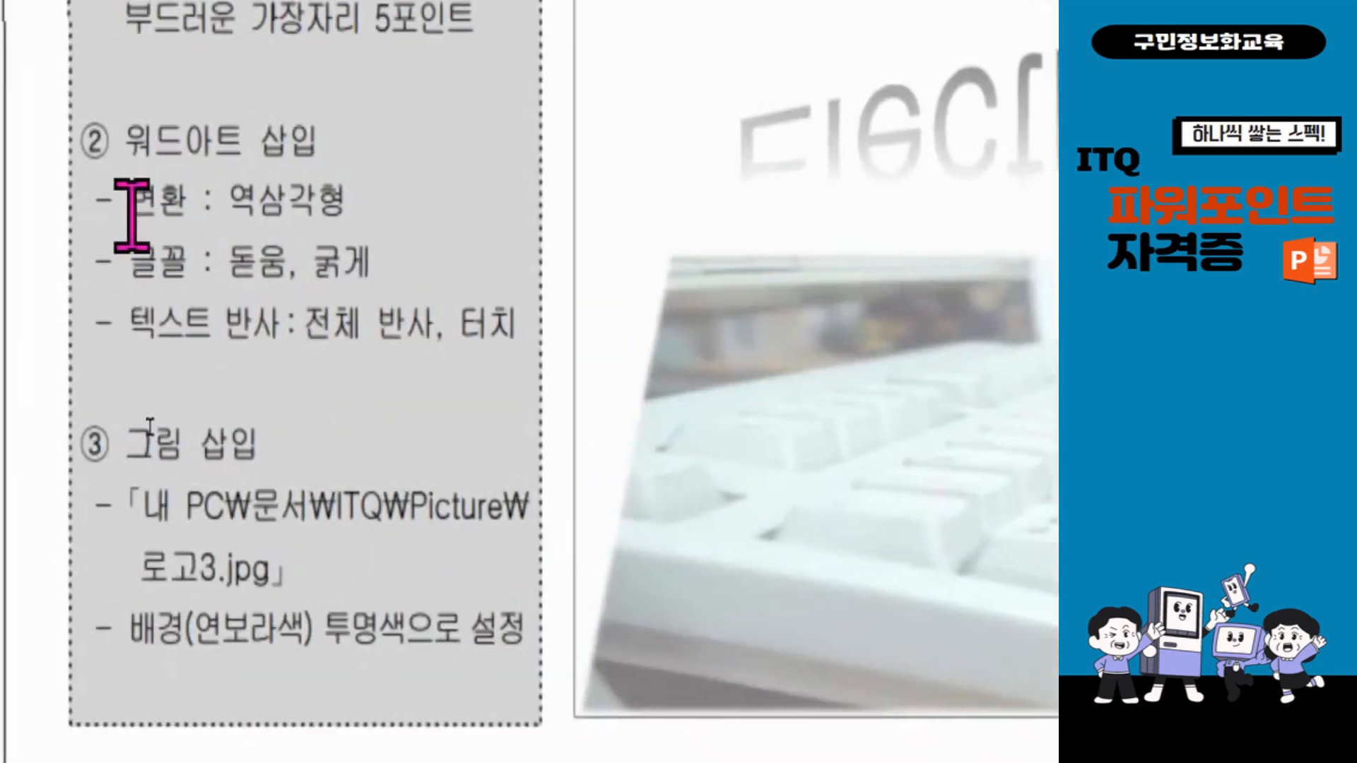
pyautogui.moveTo(133, 202); pyautogui.dragTo(357, 175)
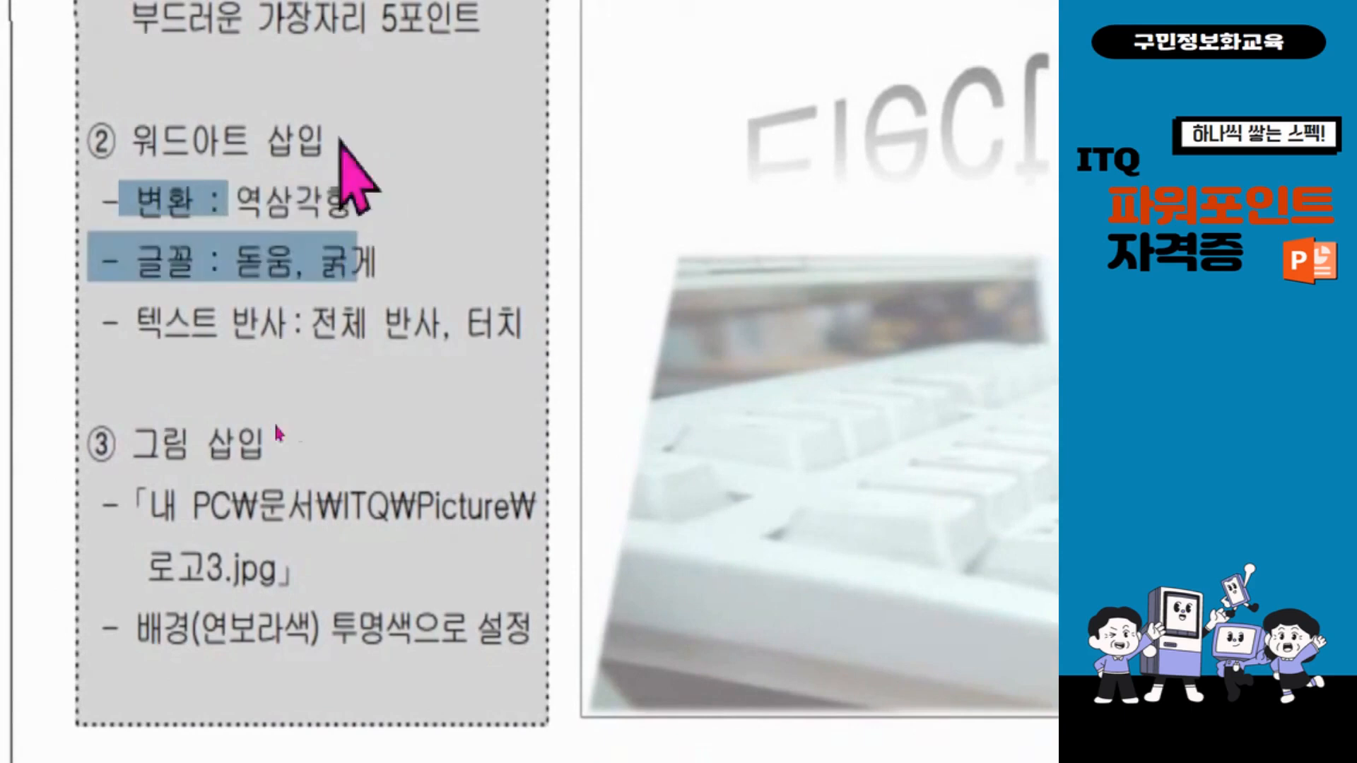
pyautogui.click(388, 212)
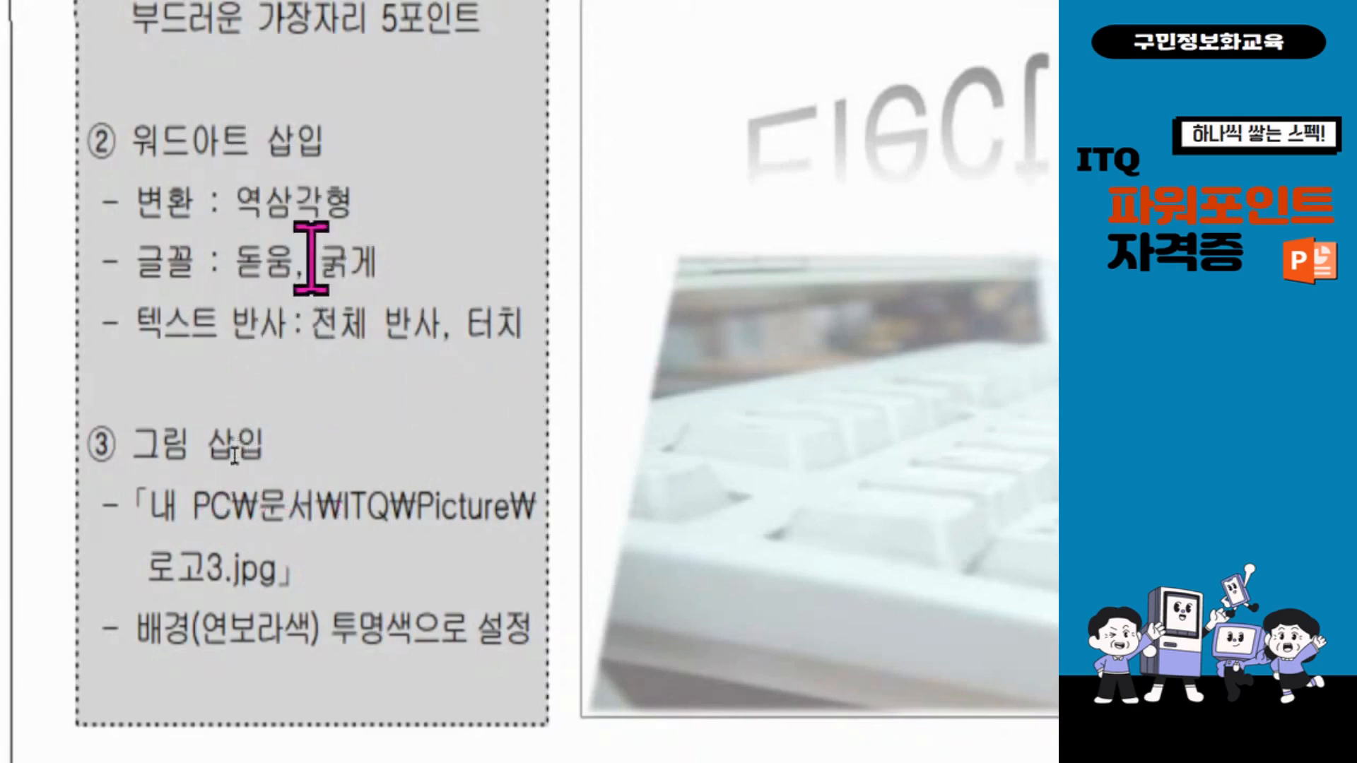
pyautogui.moveTo(161, 260); pyautogui.dragTo(388, 304)
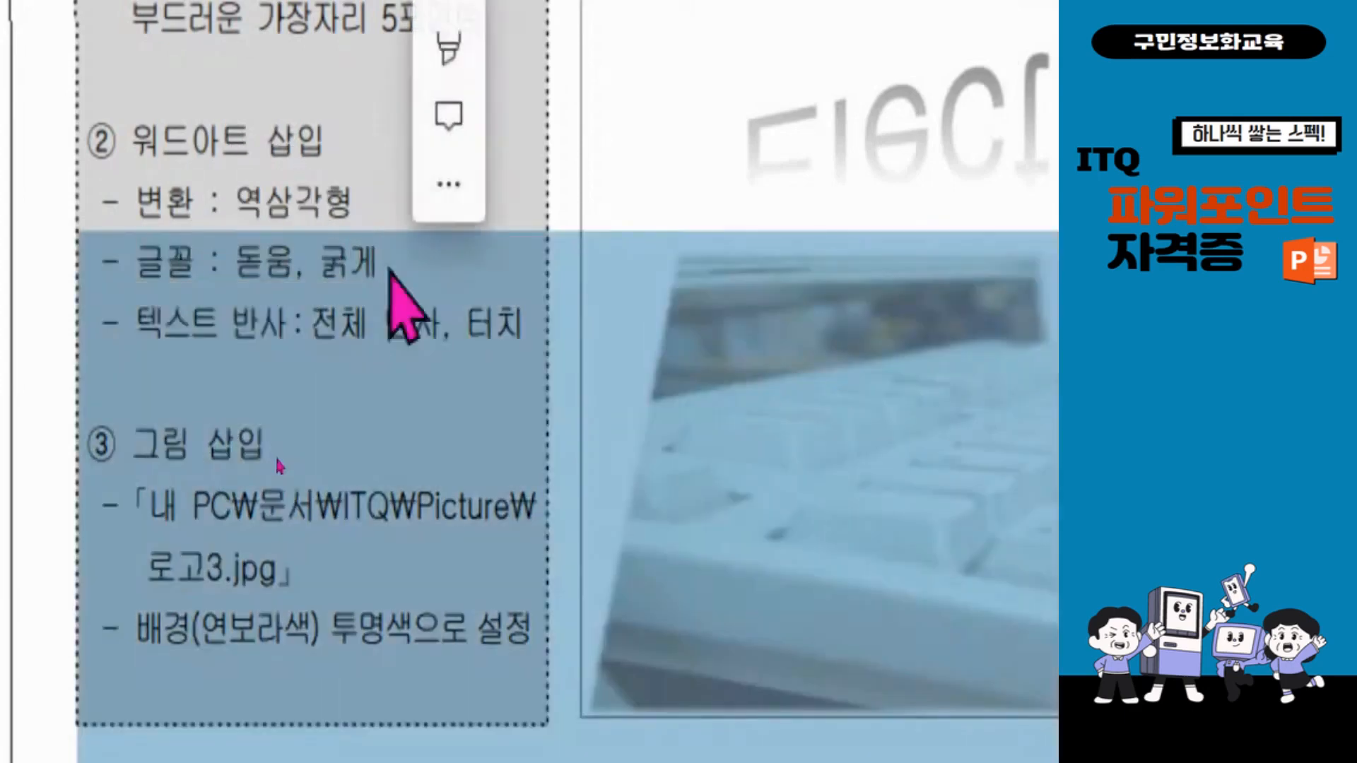
pyautogui.click(449, 485)
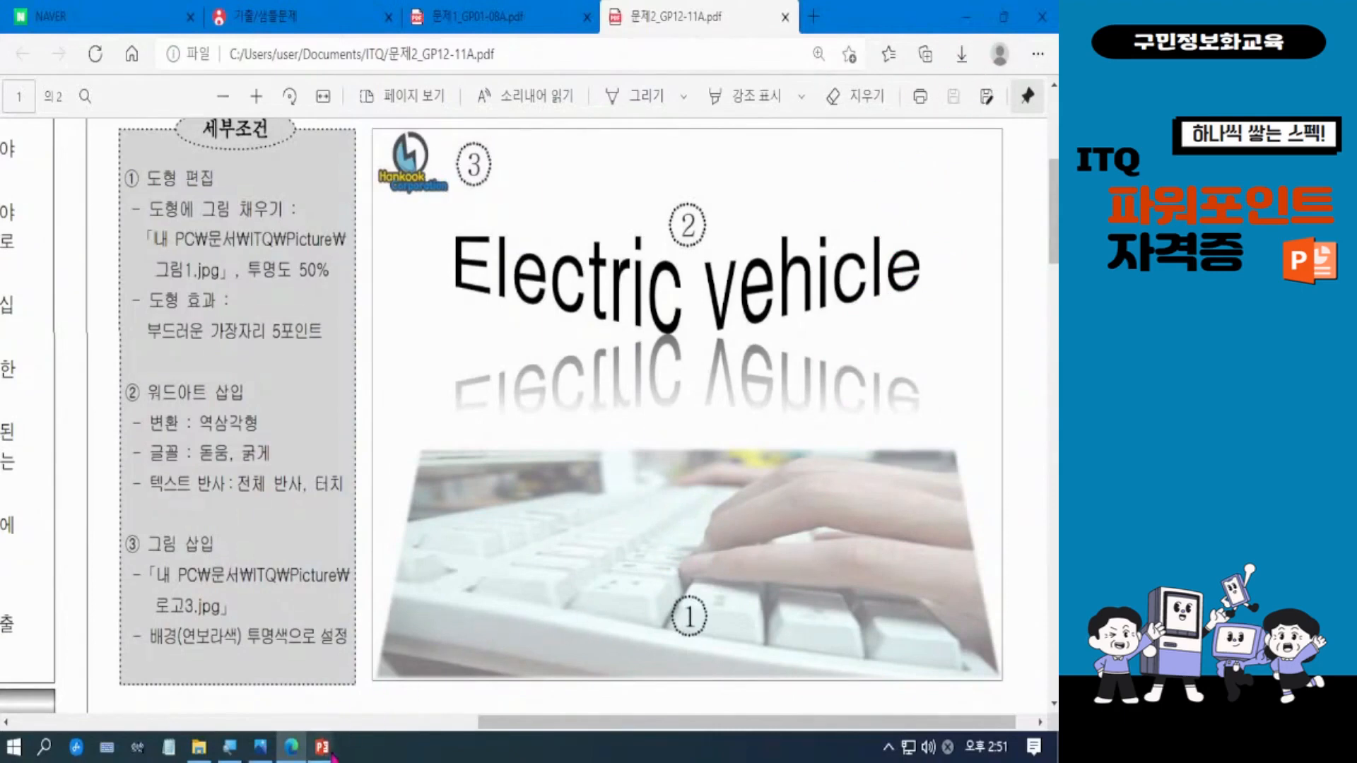
pyautogui.moveTo(329, 747)
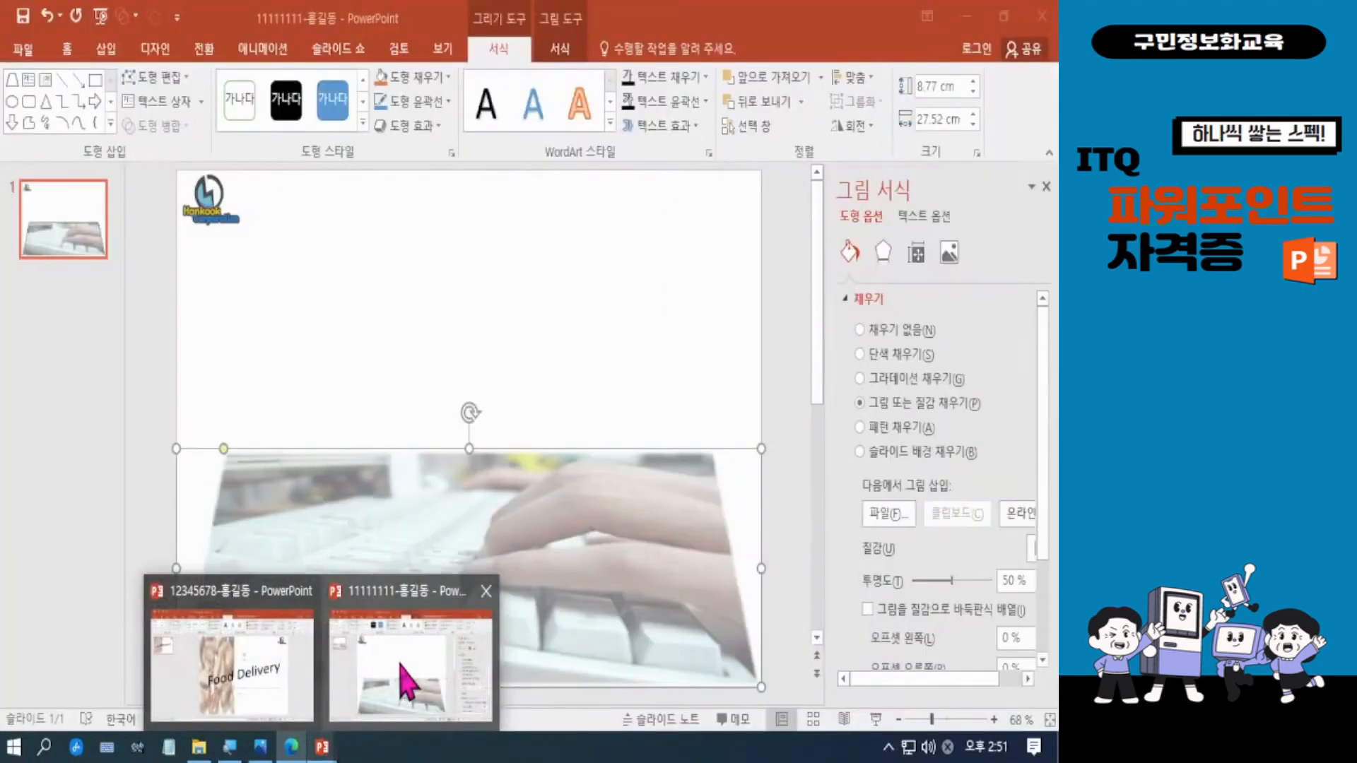
pyautogui.click(407, 682)
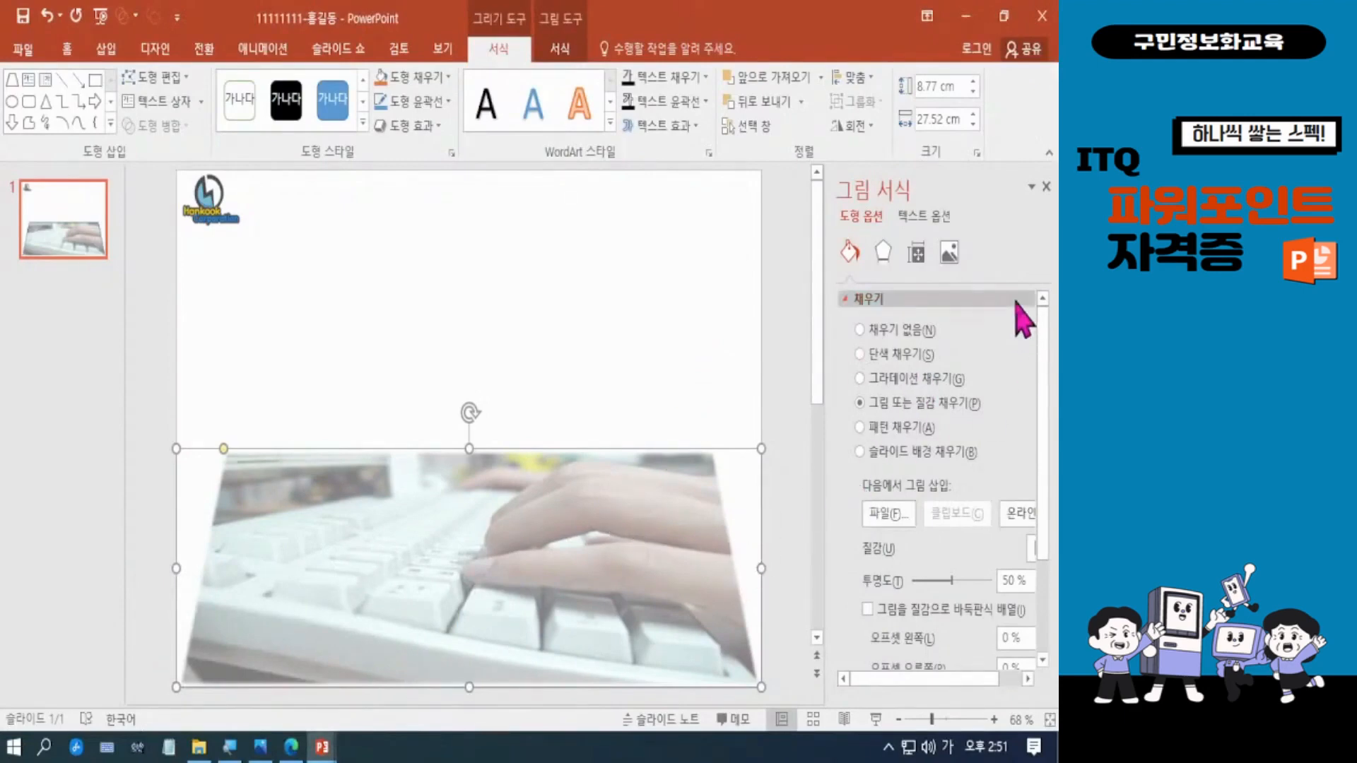
# Step: Close the picture formatting options and insert a WordArt object in the first, plain black style
pyautogui.click(1045, 186)
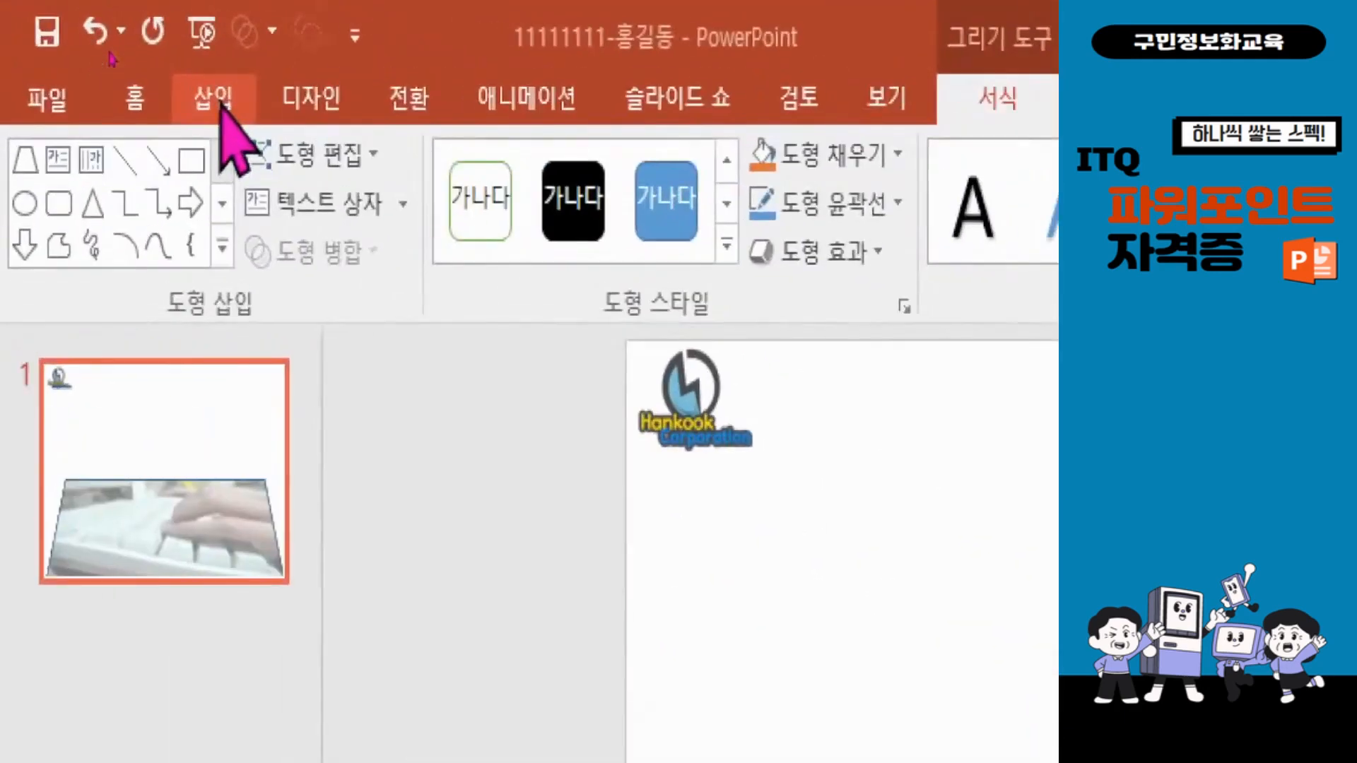
pyautogui.click(107, 51)
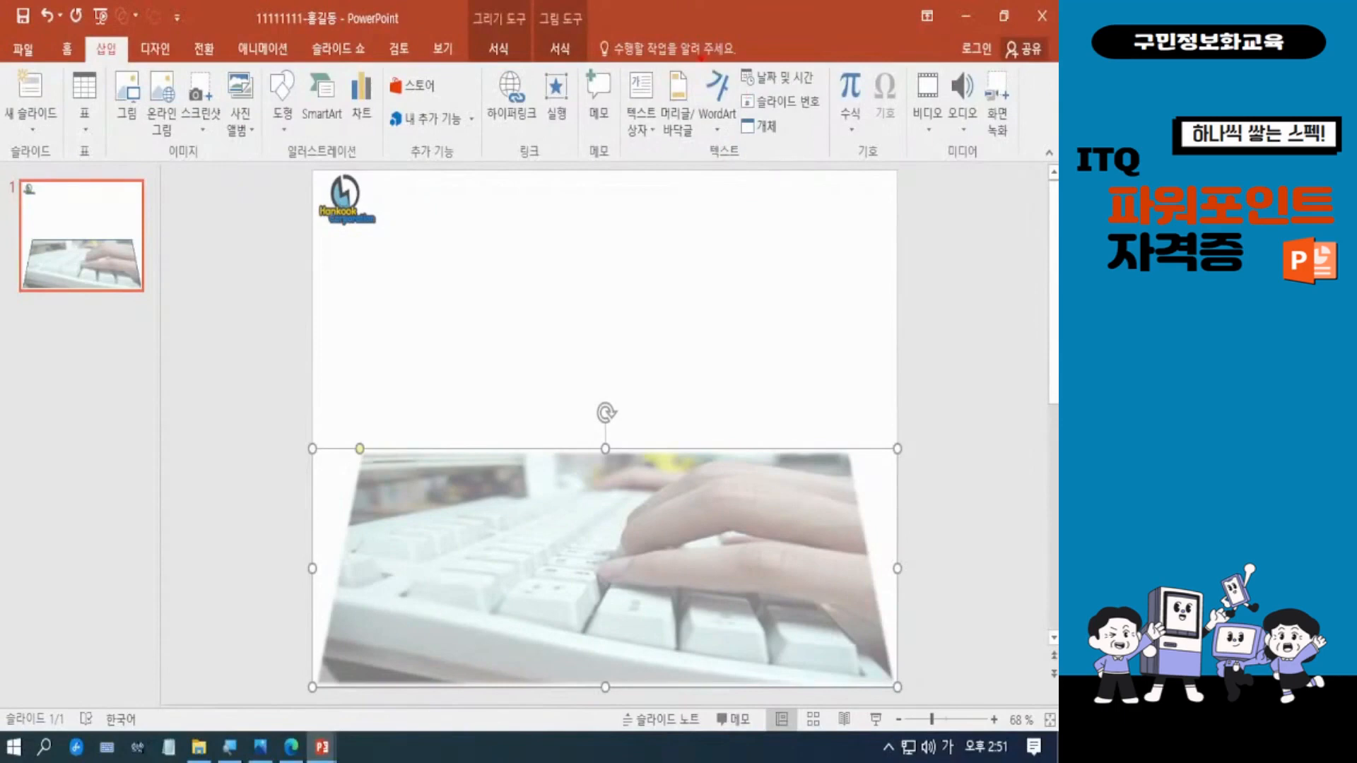
pyautogui.click(721, 105)
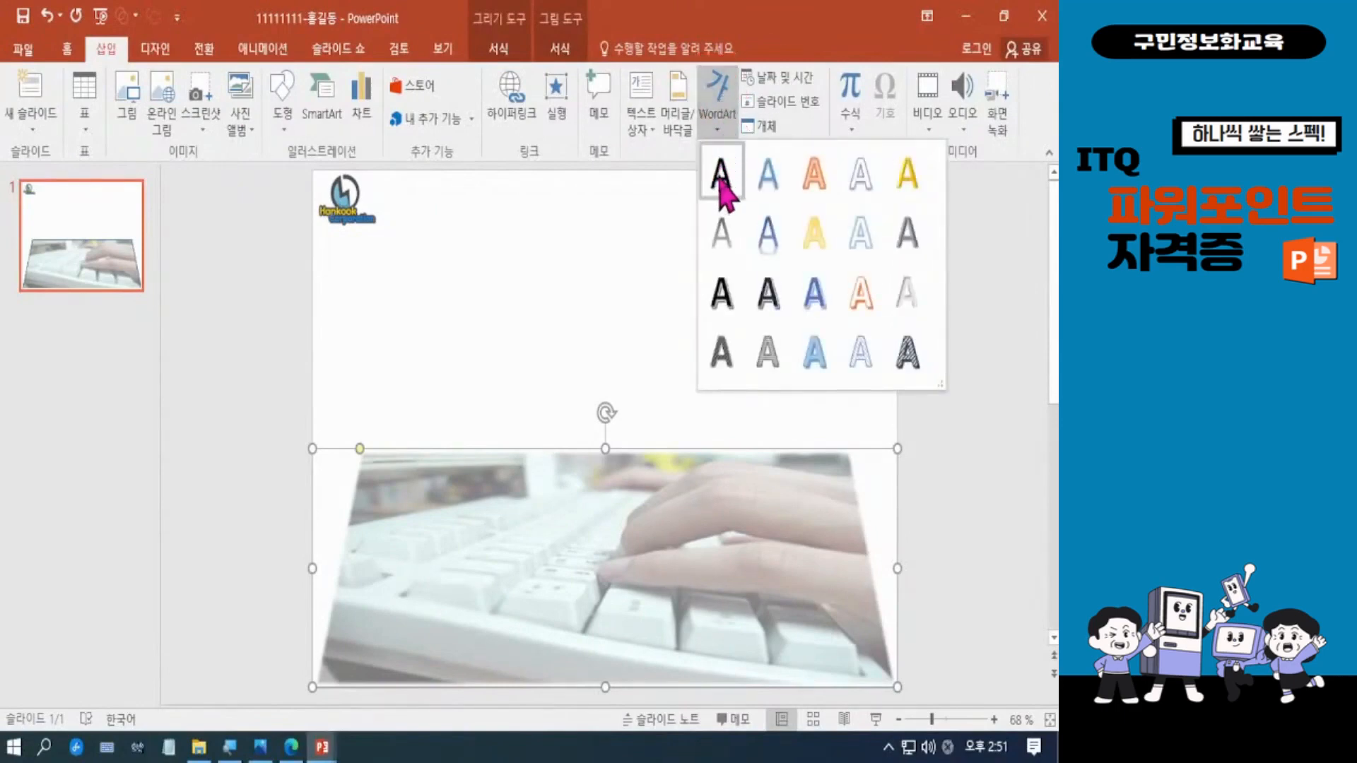
pyautogui.click(720, 175)
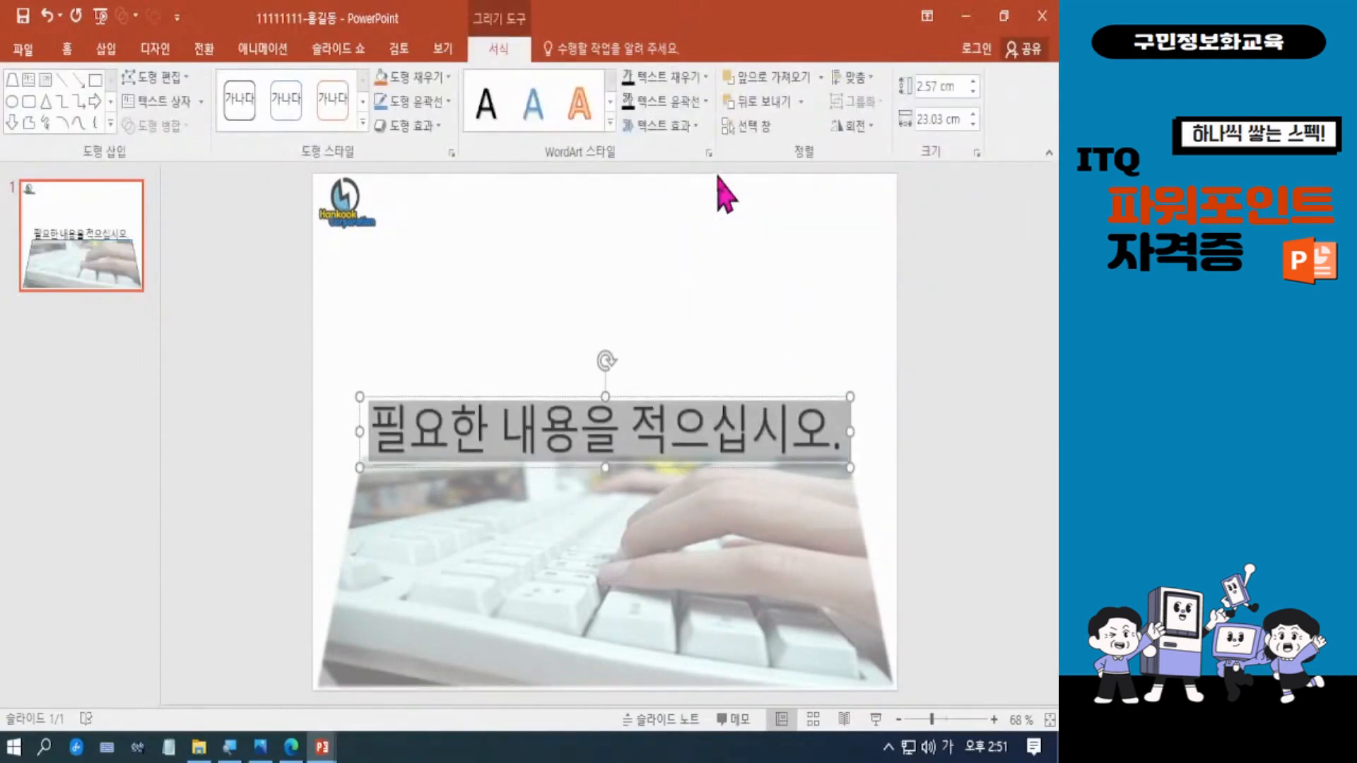
# Step: Replace the WordArt's placeholder text with "Electric vehicle"
pyautogui.write('ㄷ')
pyautogui.press('BackSpace')
pyautogui.press('Hangul')
pyautogui.write('E')
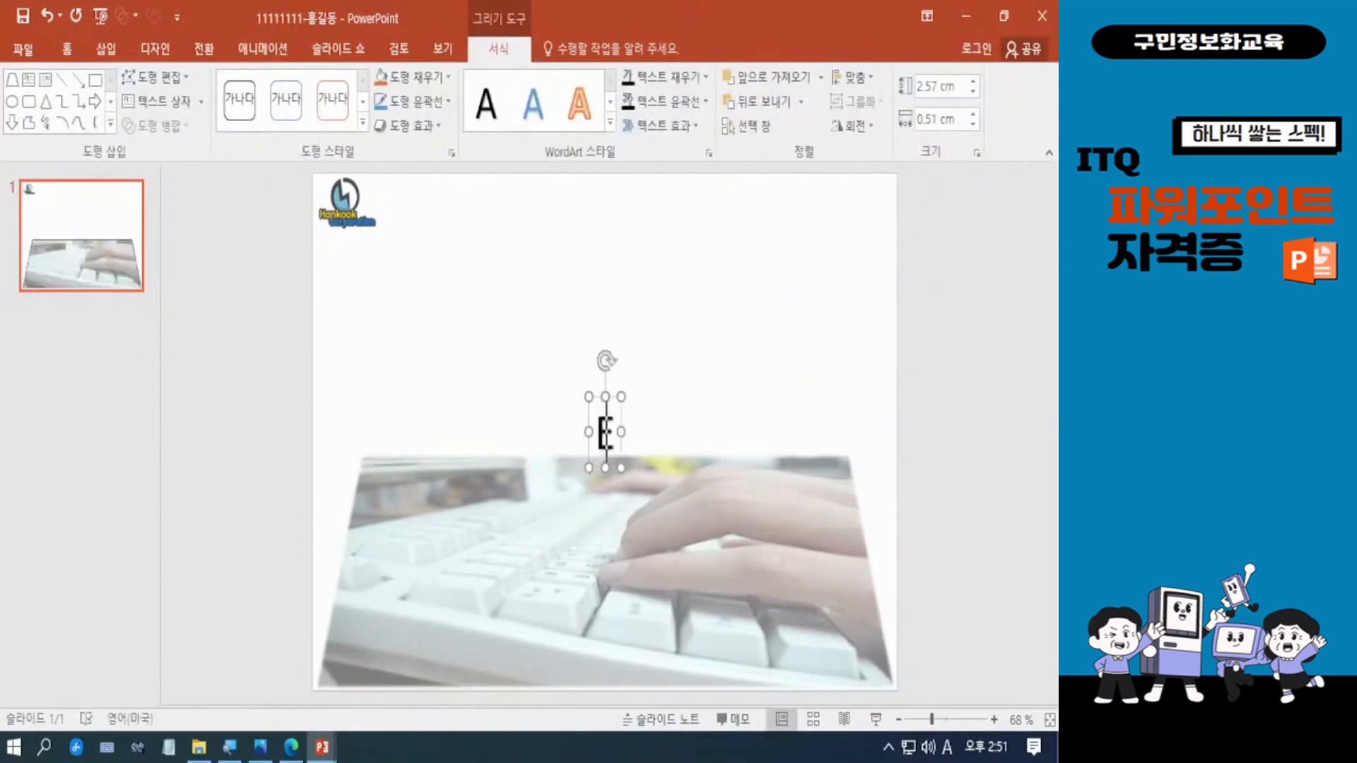
pyautogui.write('le')
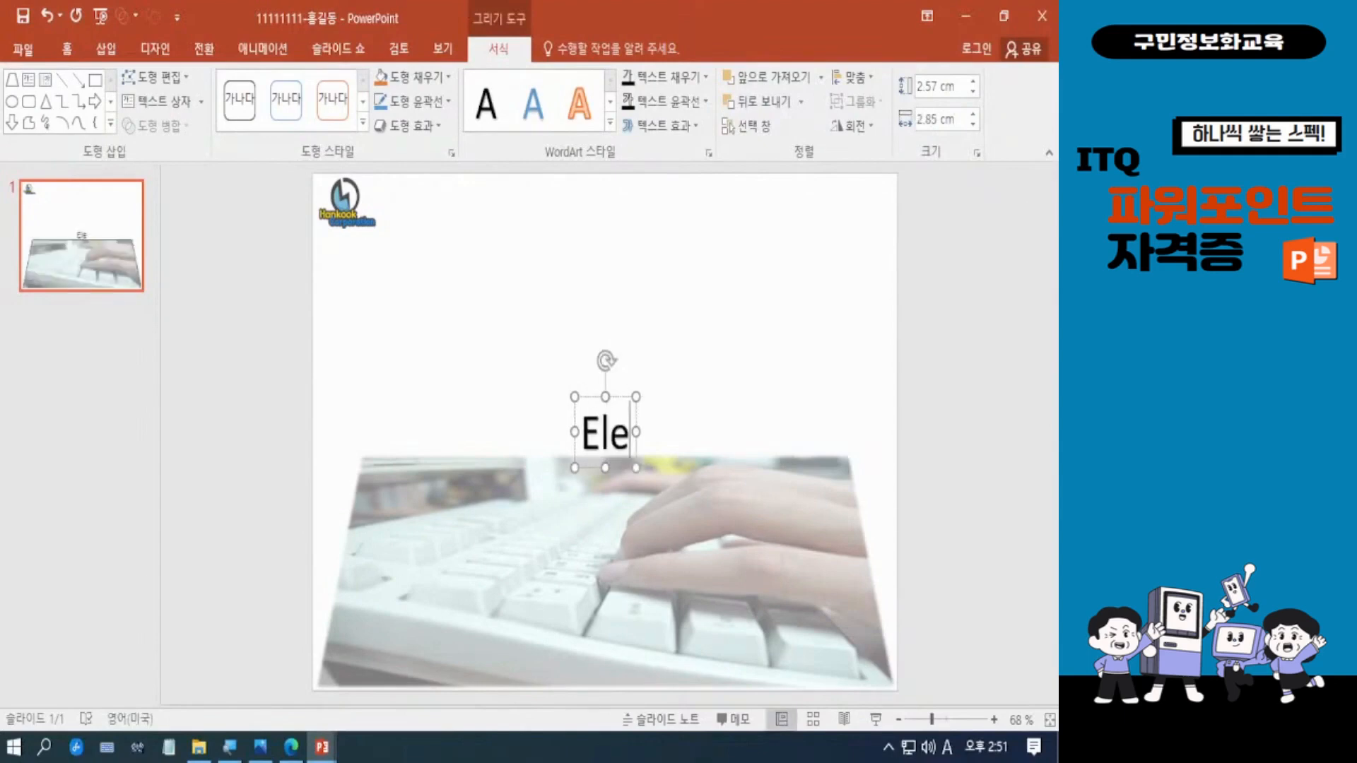
pyautogui.write('ctric')
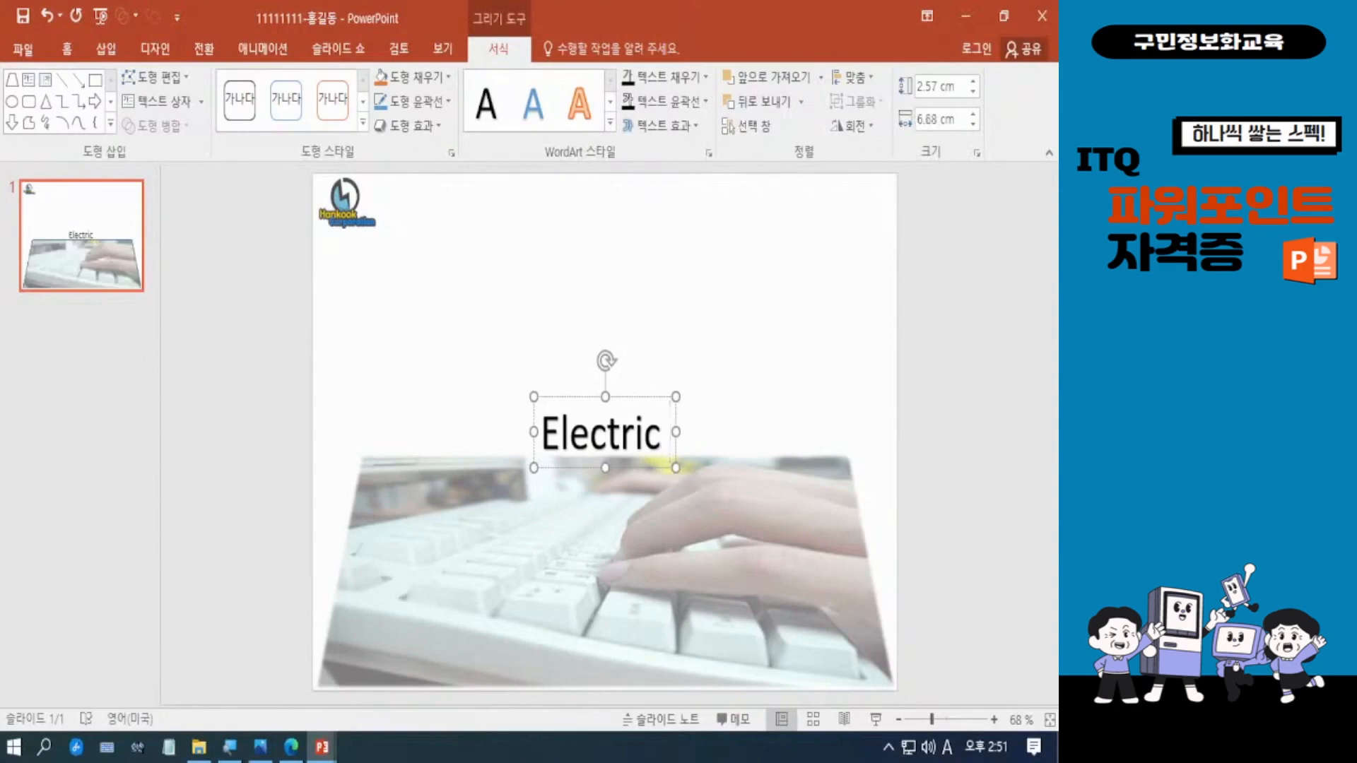
pyautogui.write(' V')
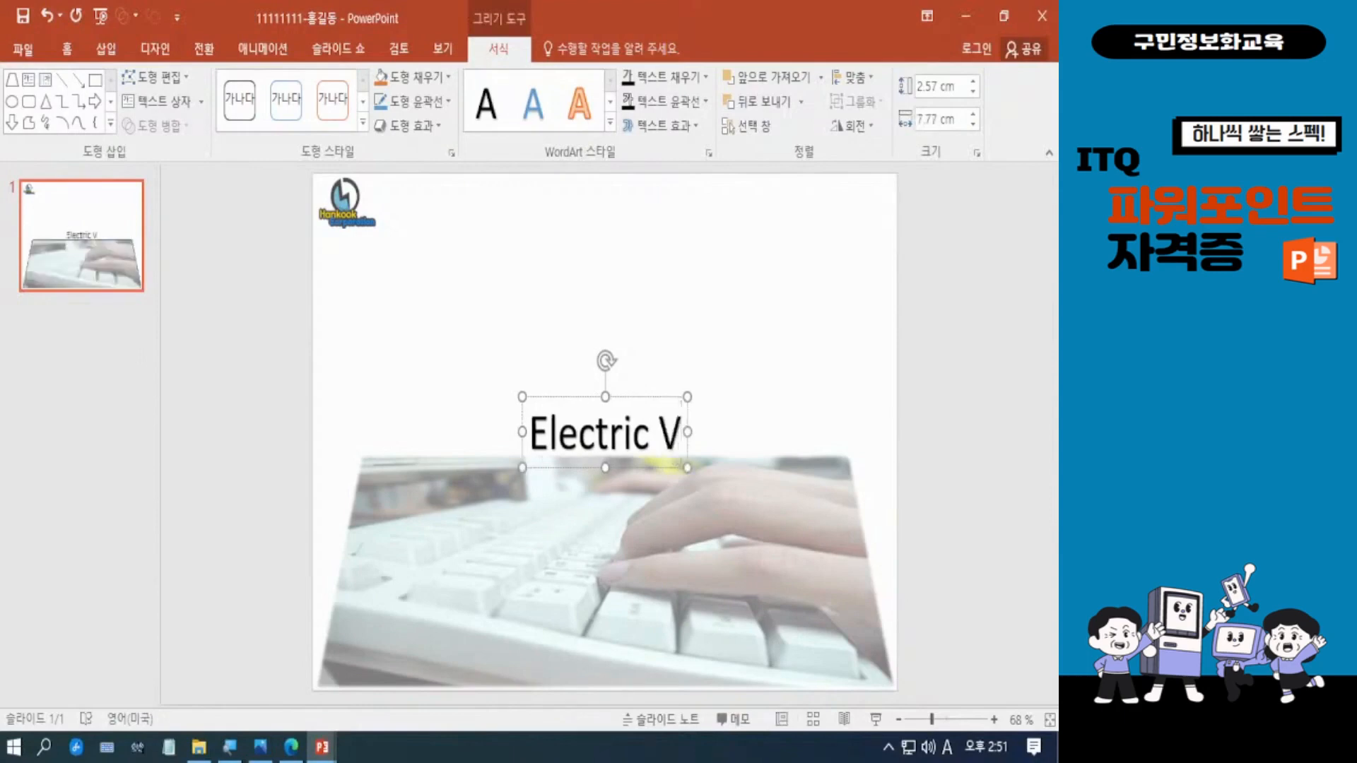
pyautogui.press('BackSpace')
pyautogui.write('vehi')
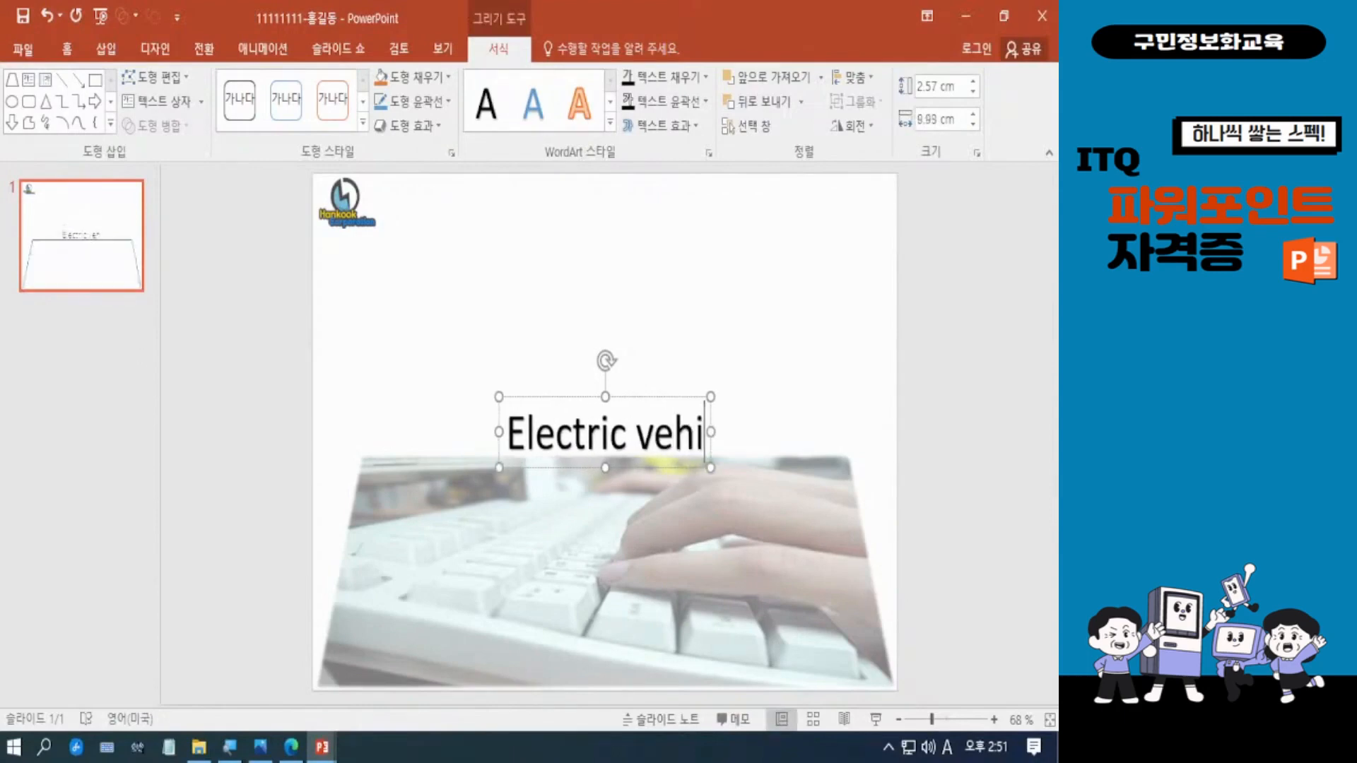
pyautogui.write('cle')
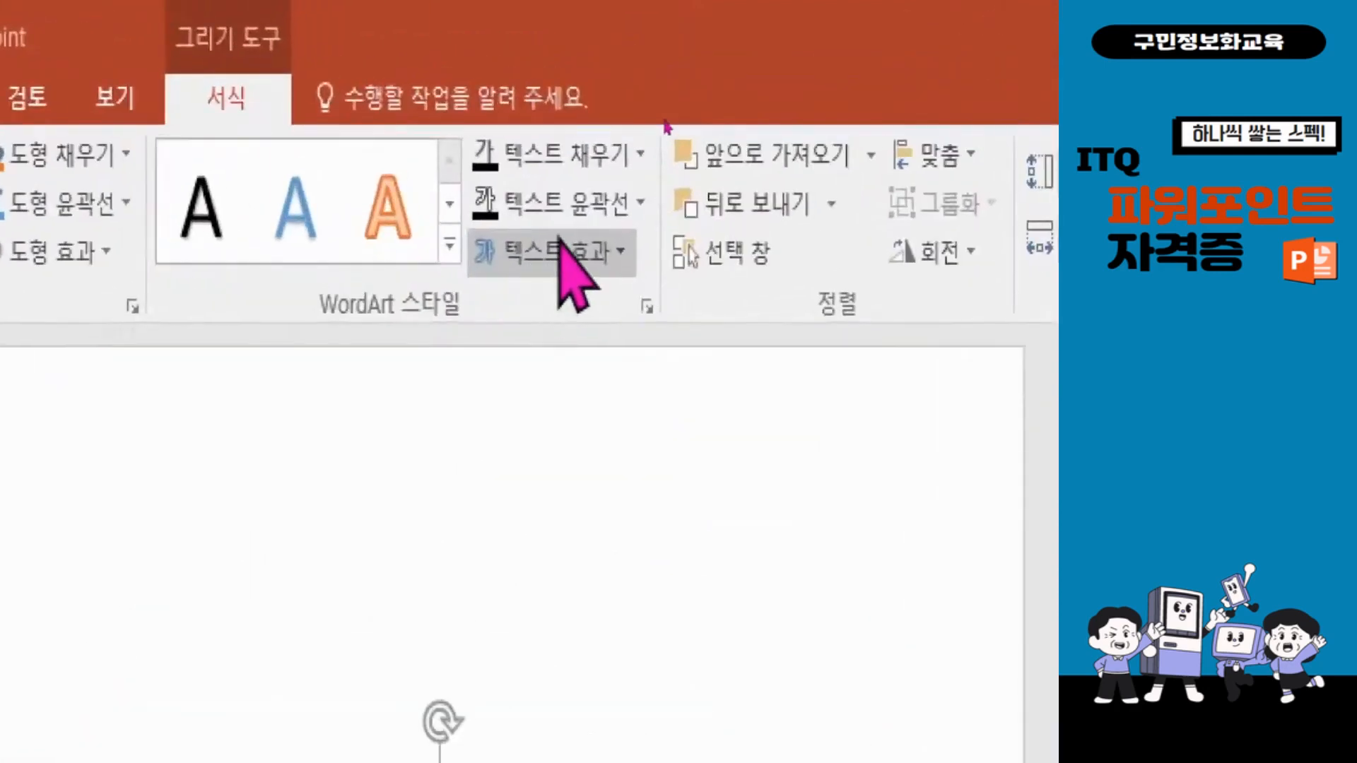
# Step: Remove the shadow from the "Electric vehicle" WordArt text with 그림자 없음
pyautogui.click(571, 256)
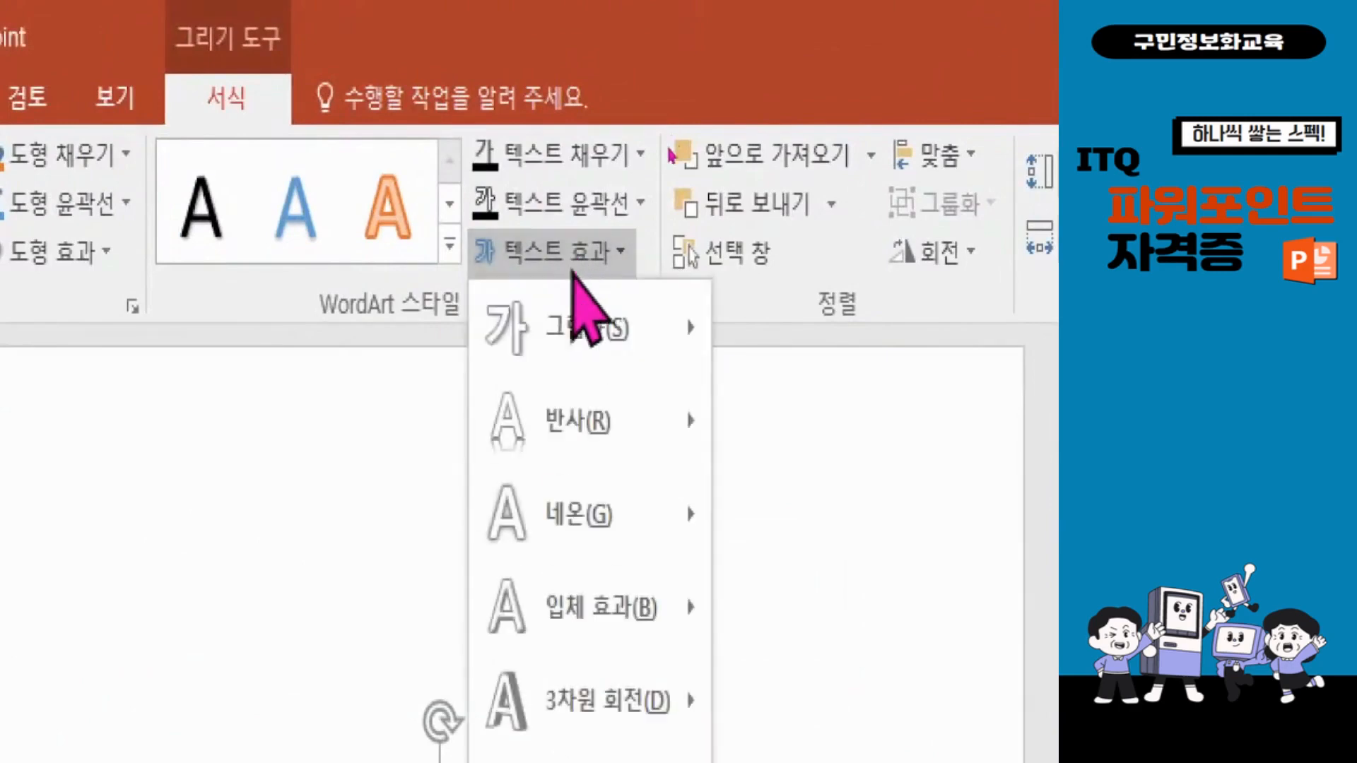
pyautogui.moveTo(566, 333)
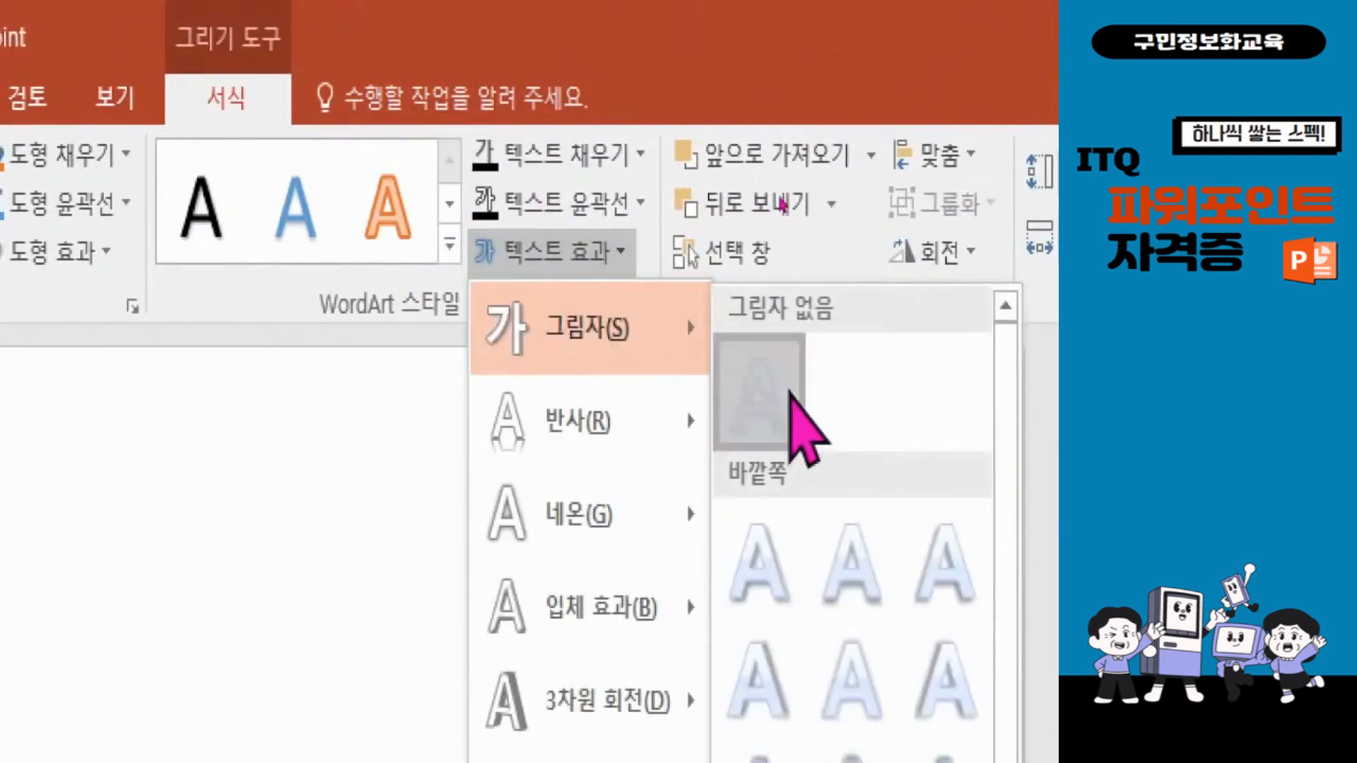
pyautogui.click(790, 393)
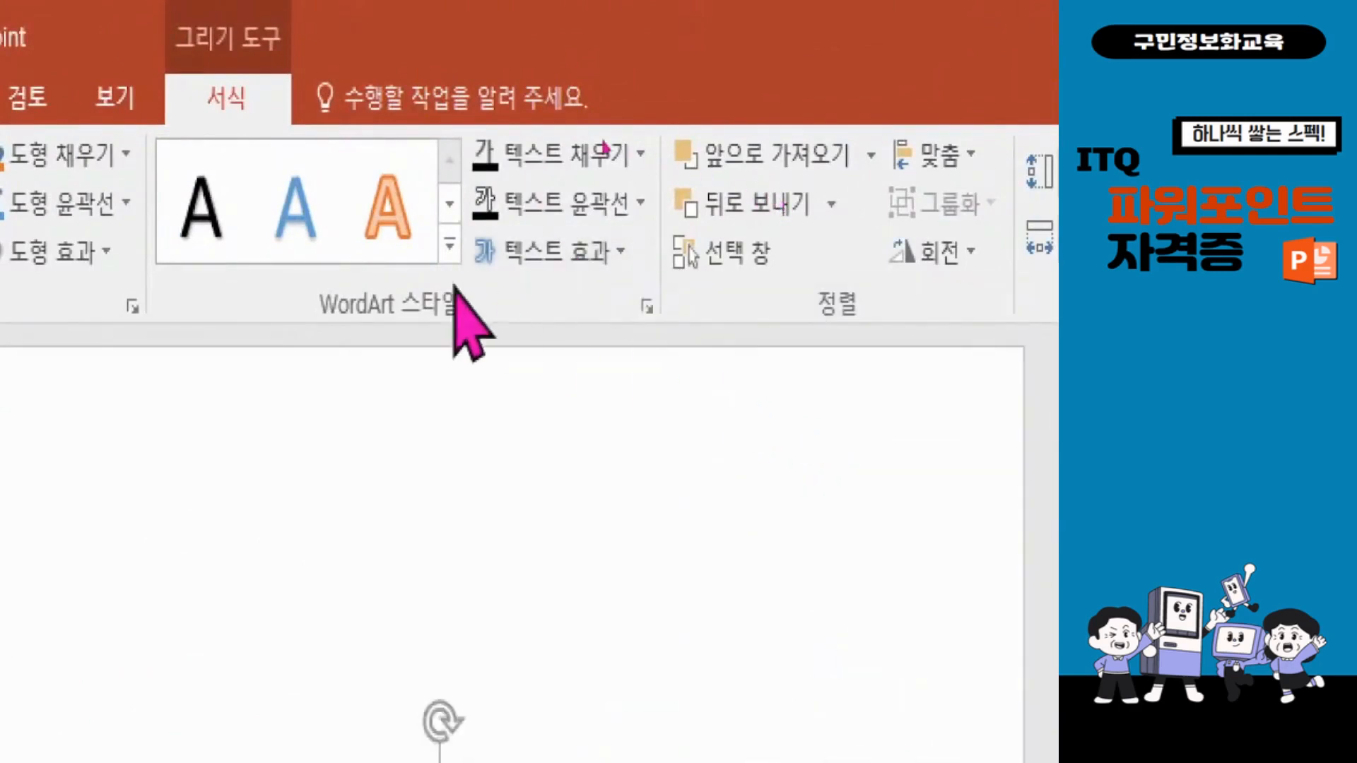
# Step: Apply the 전체 반사, 터치 reflection to the "Electric vehicle" WordArt text
pyautogui.click(578, 254)
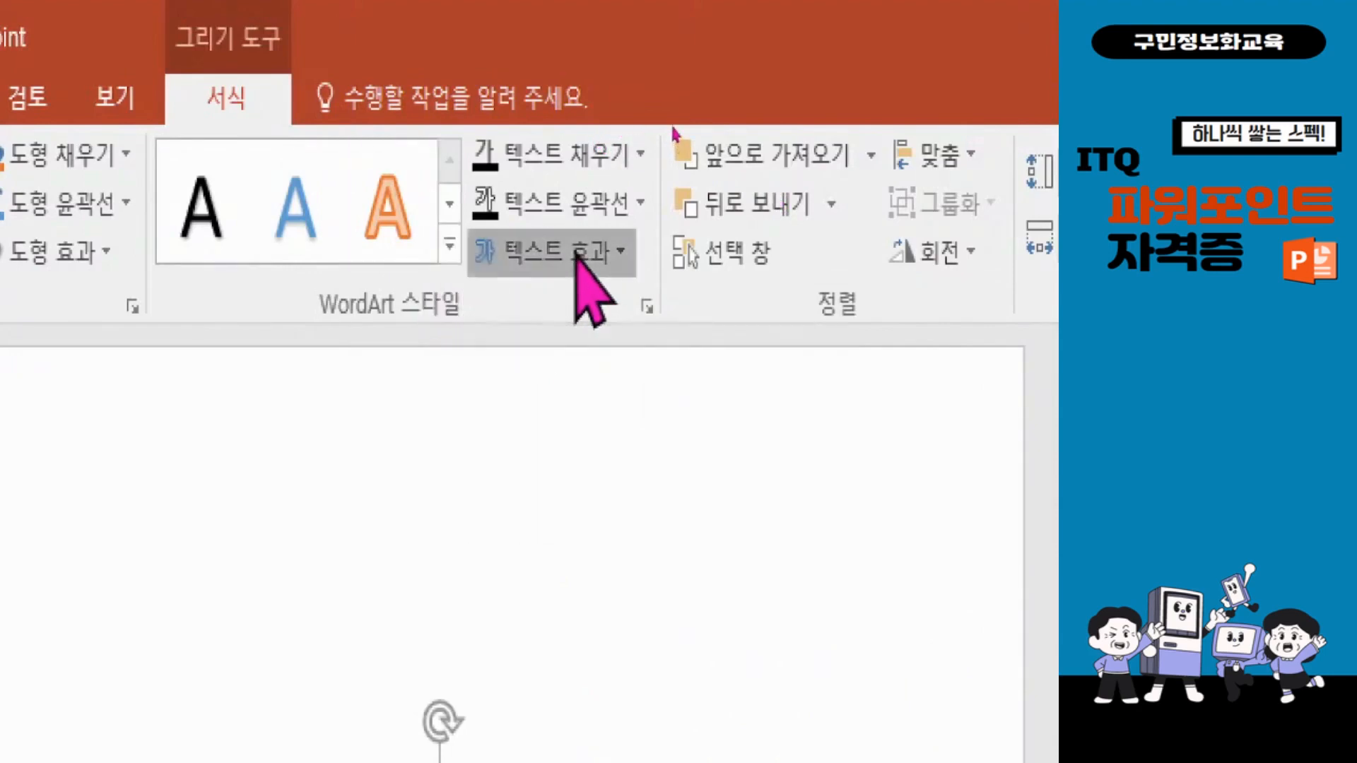
pyautogui.moveTo(608, 447)
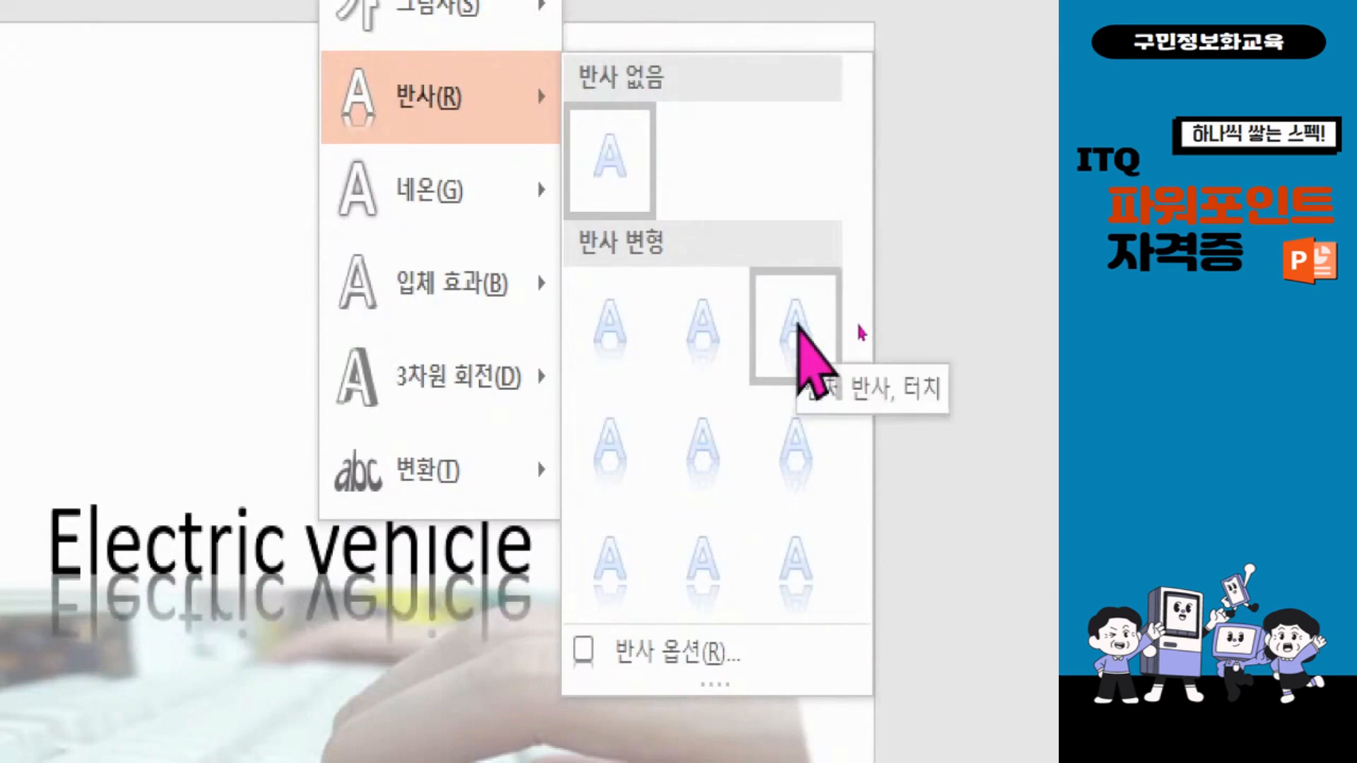
pyautogui.click(798, 326)
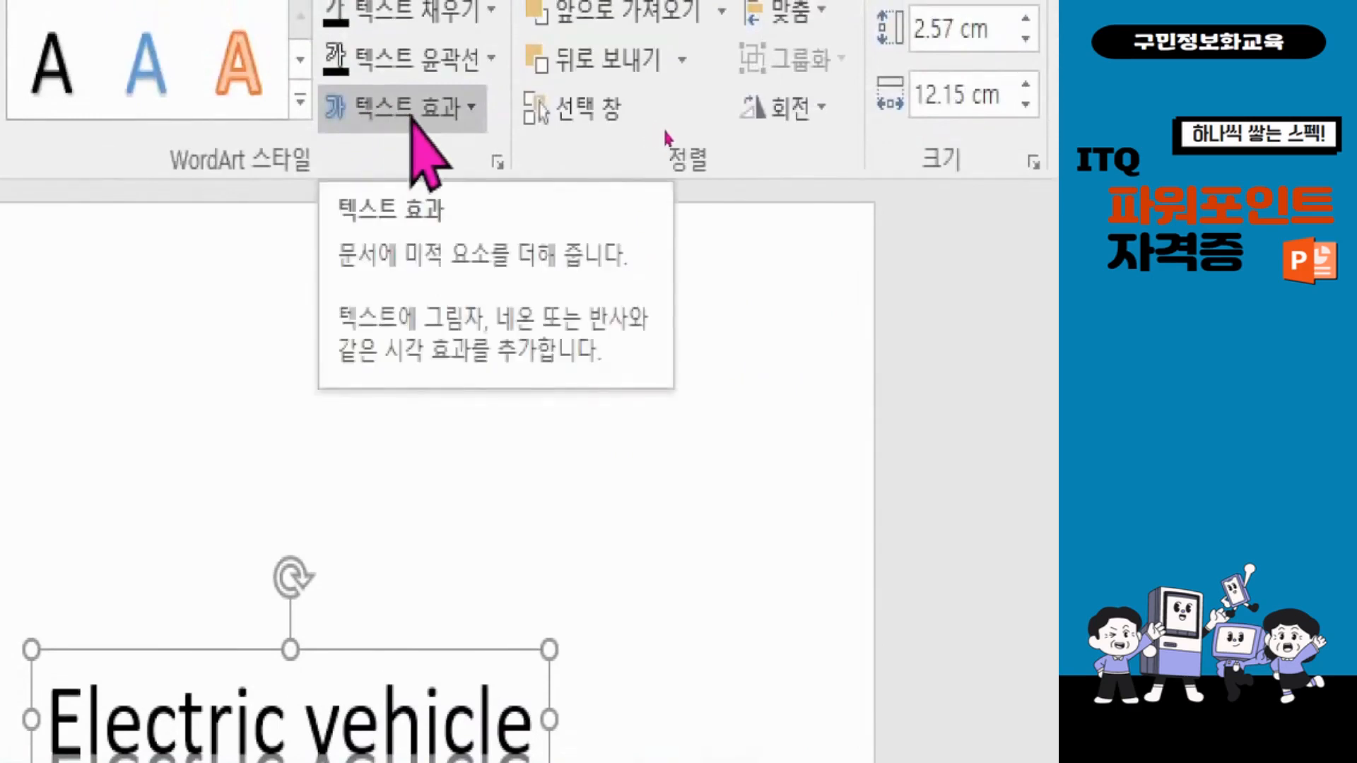
# Step: Transform the "Electric vehicle" WordArt text with the 역삼각형 warp
pyautogui.click(411, 113)
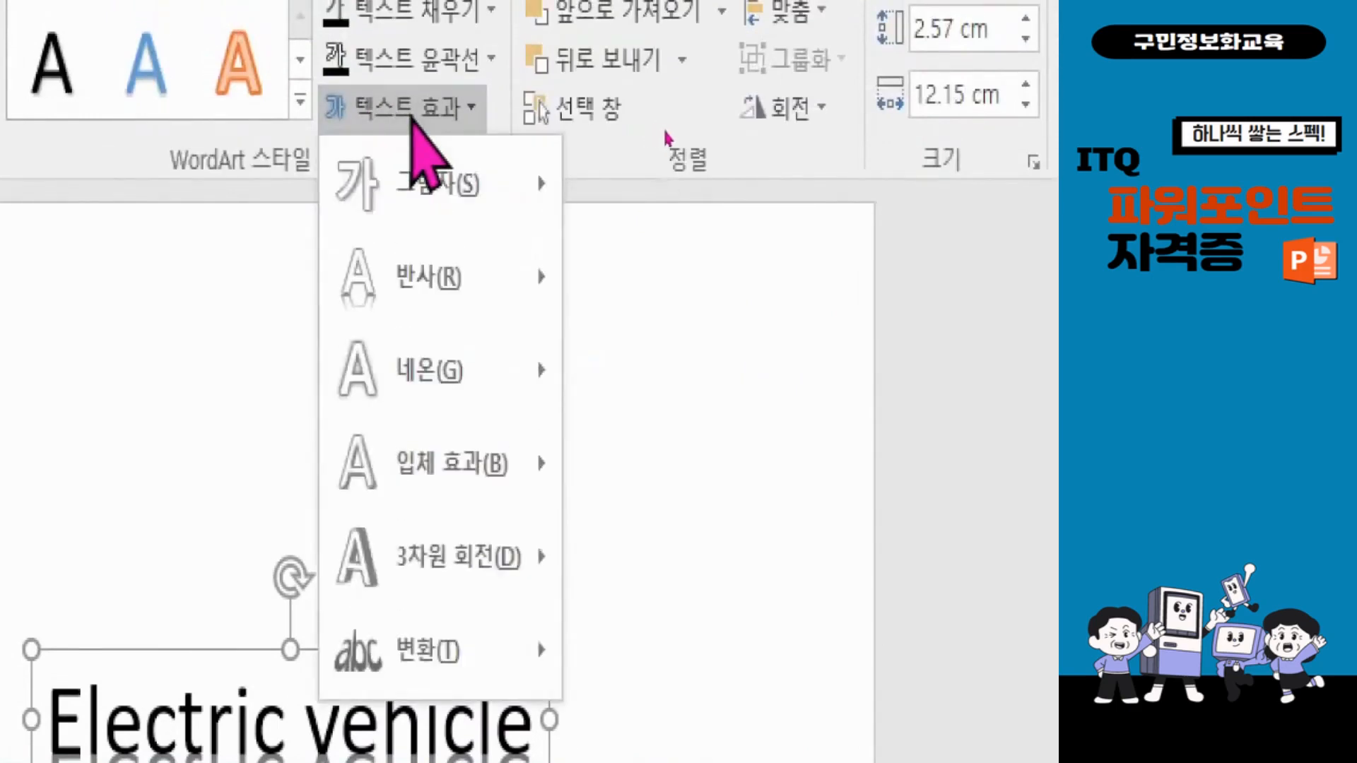
pyautogui.moveTo(532, 661)
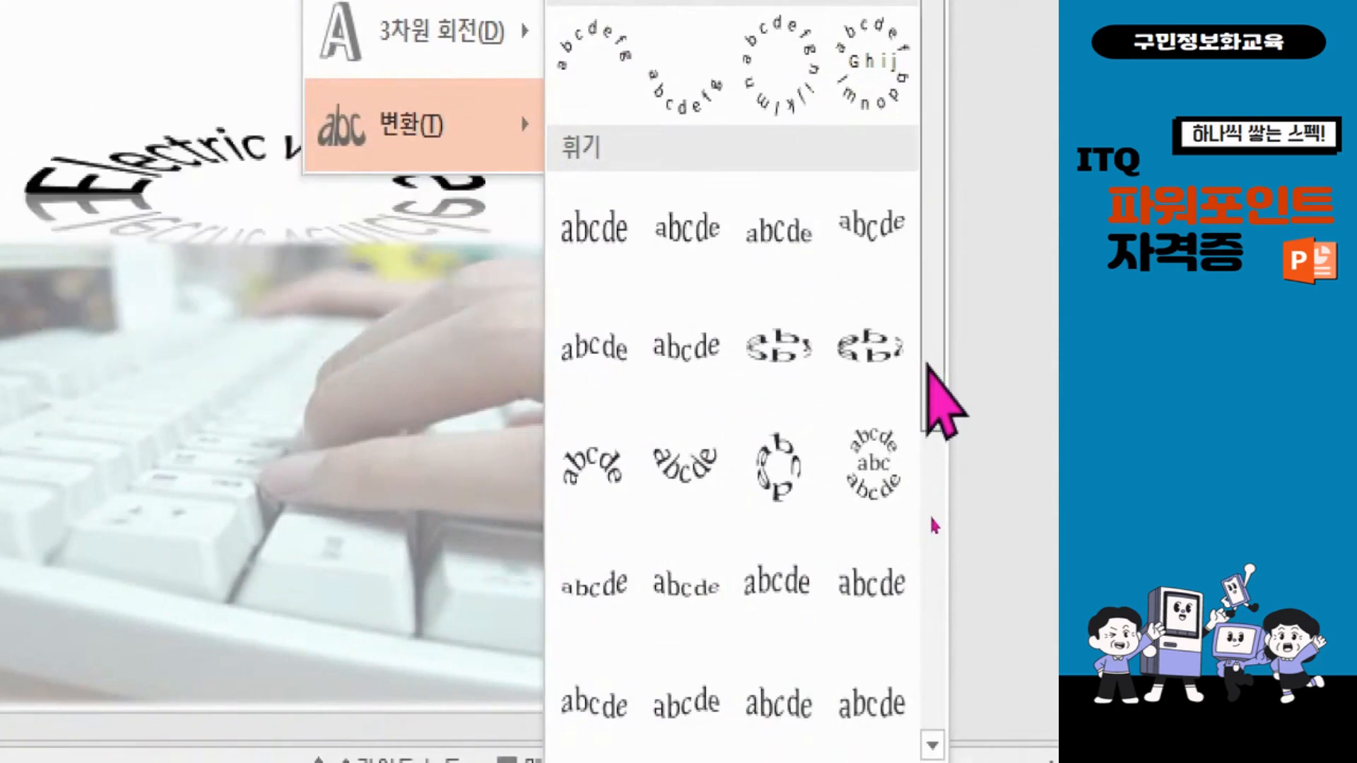
pyautogui.moveTo(927, 366); pyautogui.dragTo(927, 733)
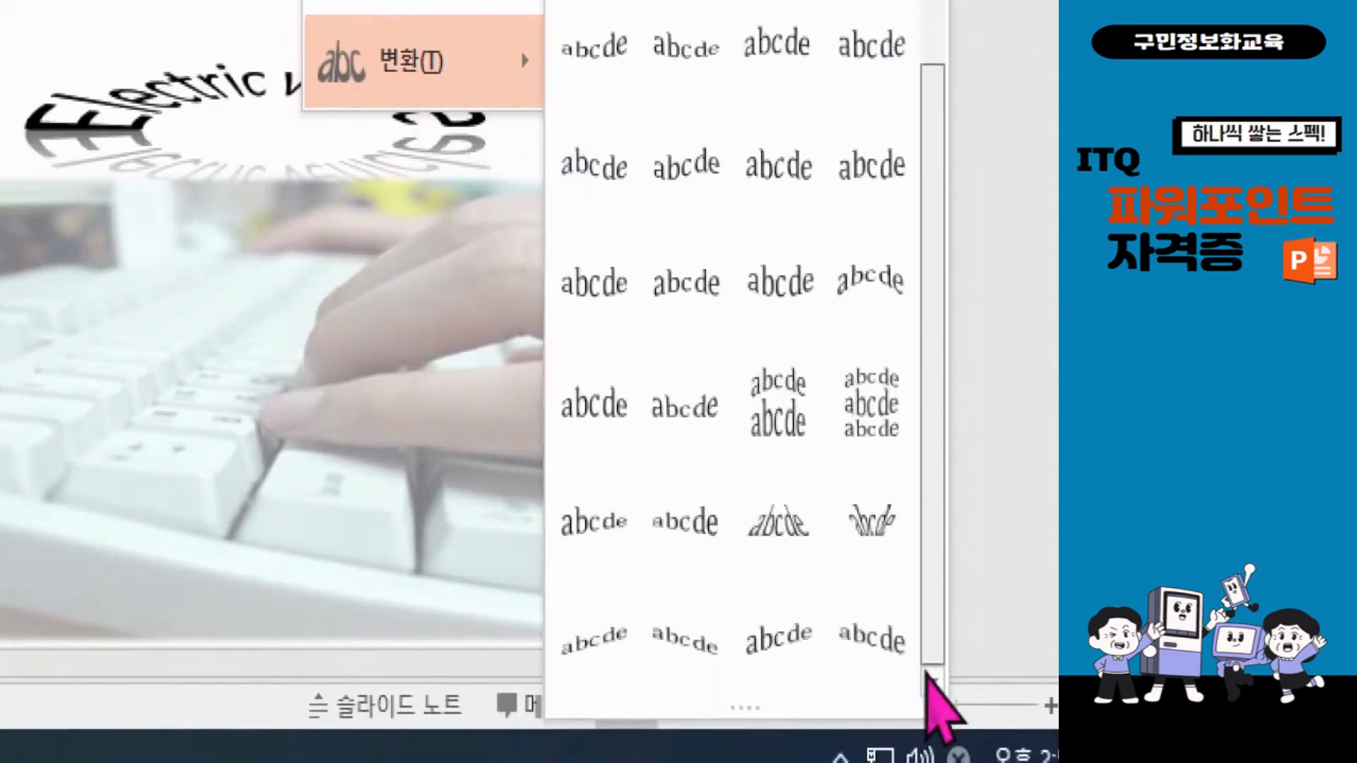
pyautogui.moveTo(927, 674); pyautogui.dragTo(914, 273)
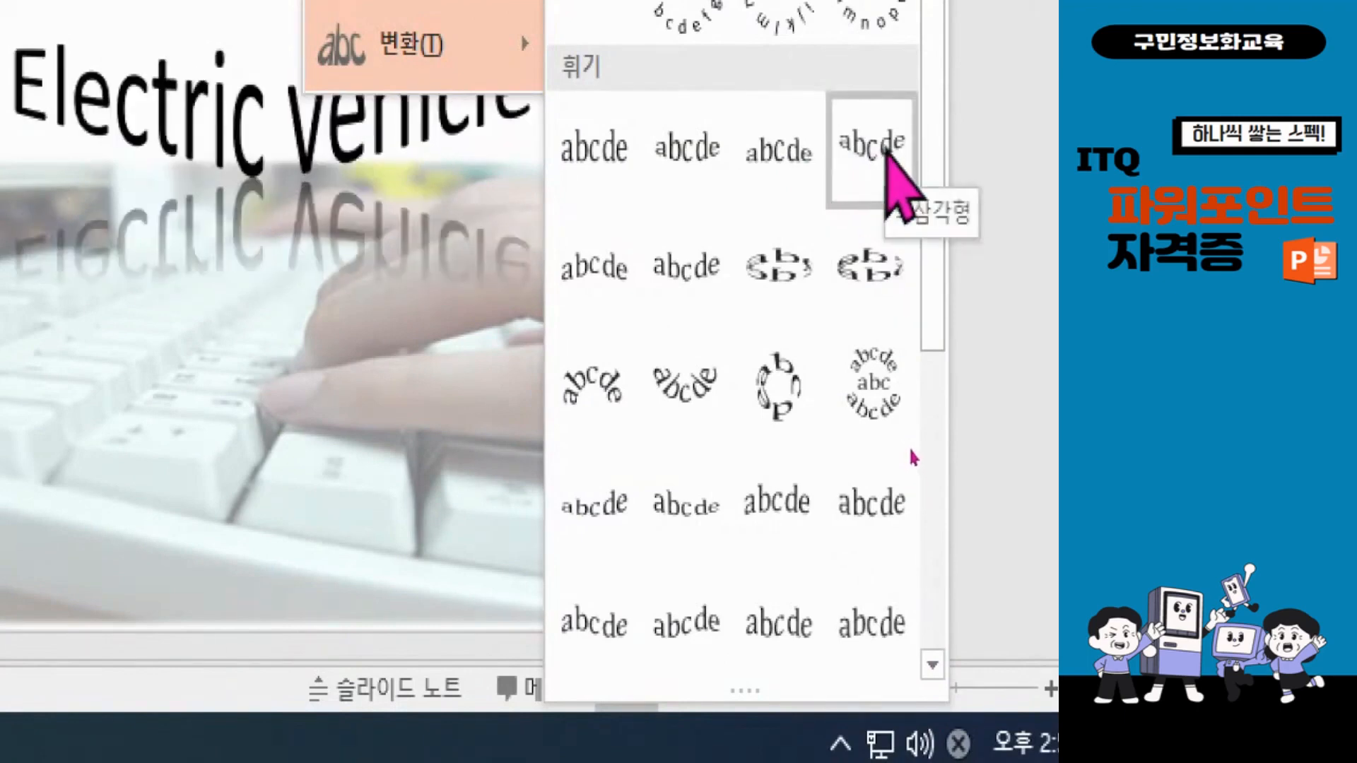
pyautogui.click(887, 152)
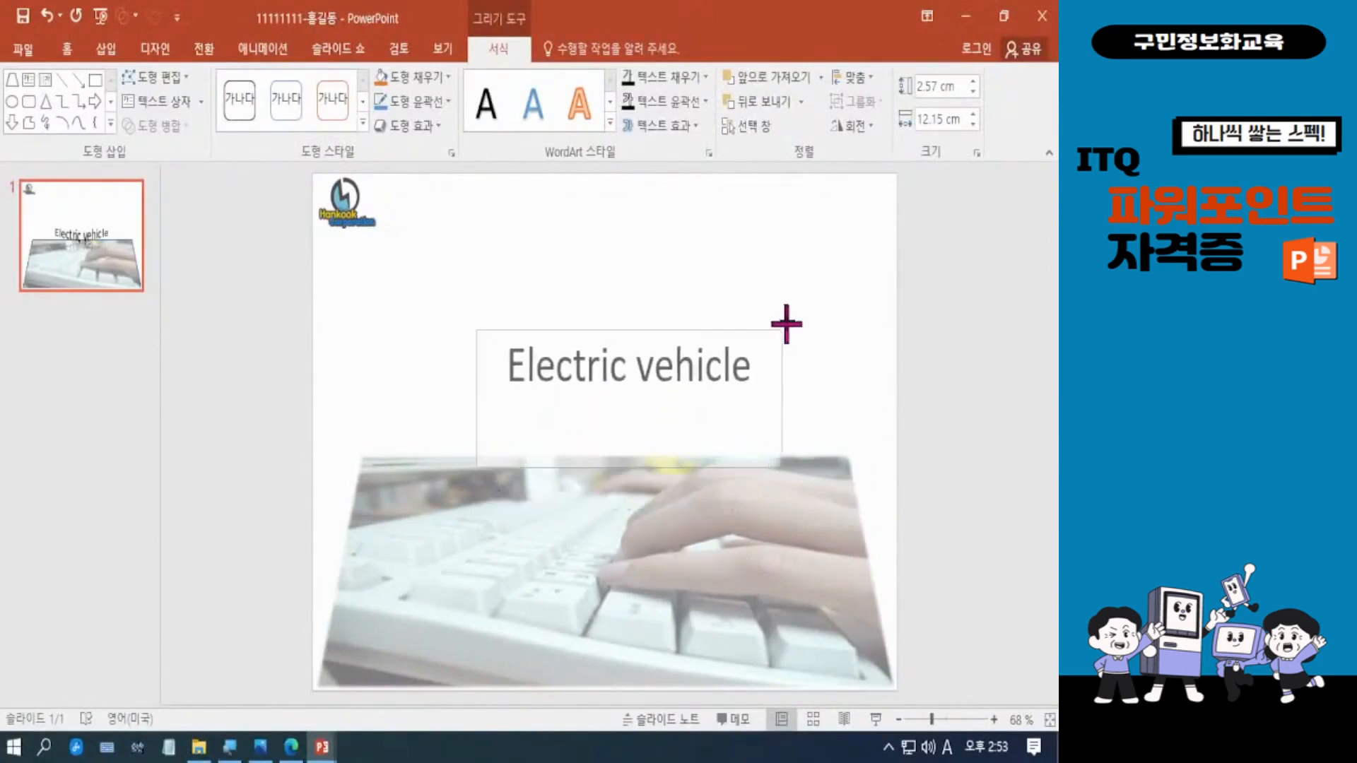
# Step: Enlarge the "Electric vehicle" WordArt to about 3.56 cm high and 21.25 cm wide
pyautogui.moveTo(787, 324); pyautogui.dragTo(797, 301)
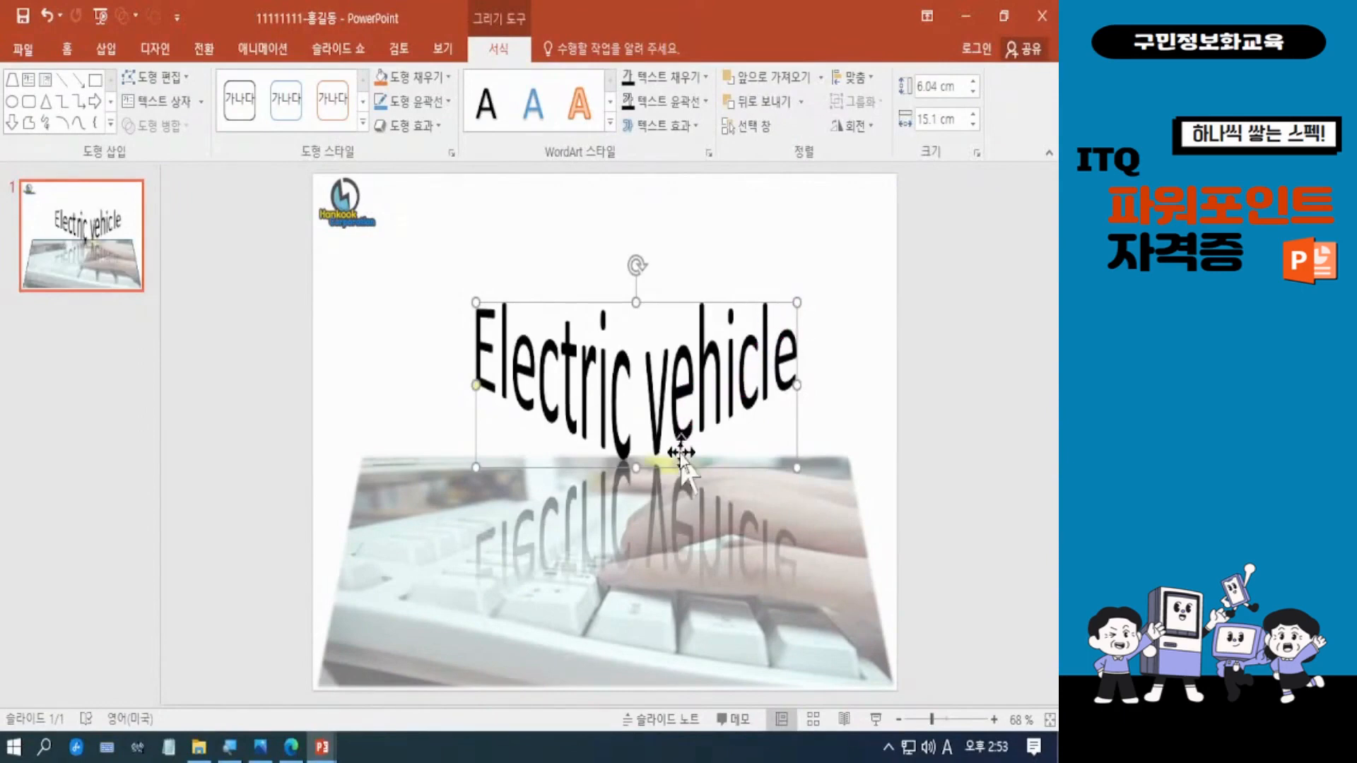
pyautogui.moveTo(640, 304); pyautogui.dragTo(636, 360)
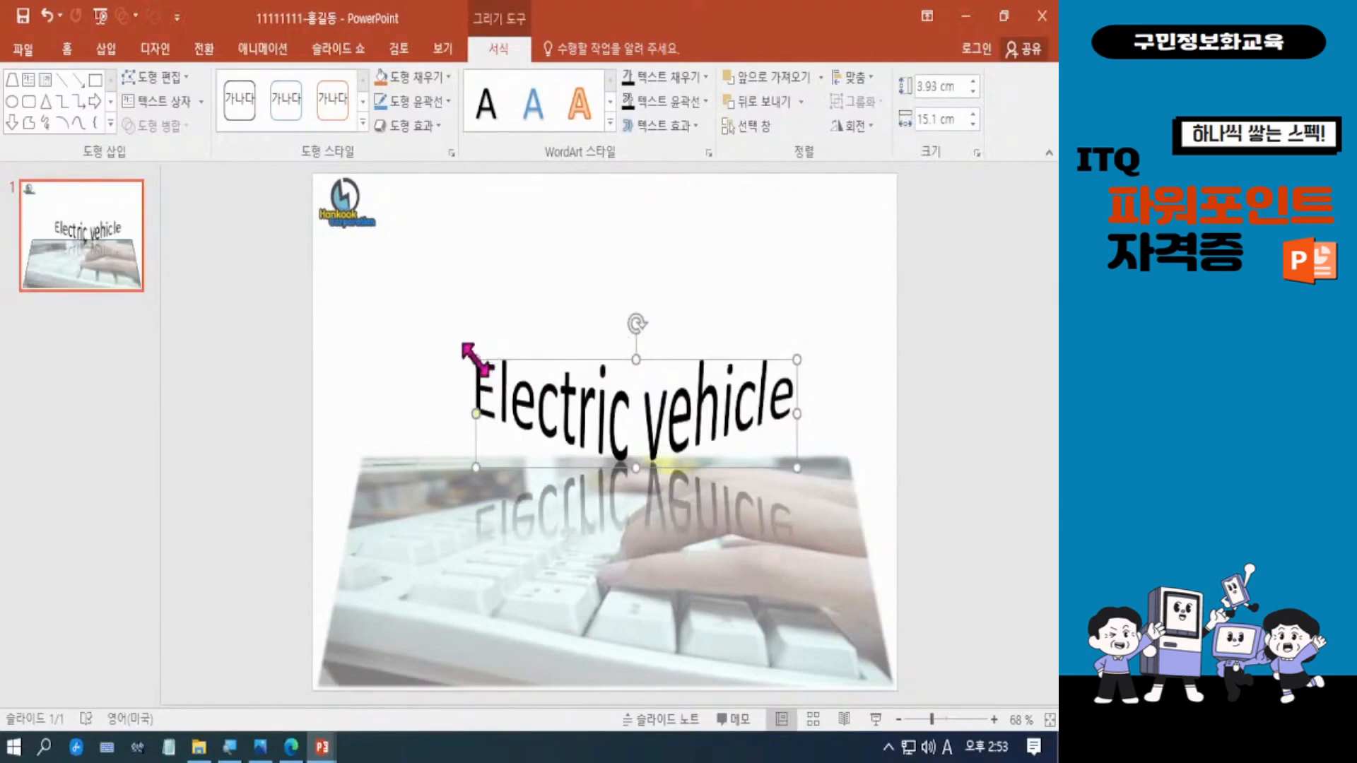
pyautogui.moveTo(475, 358); pyautogui.dragTo(381, 326)
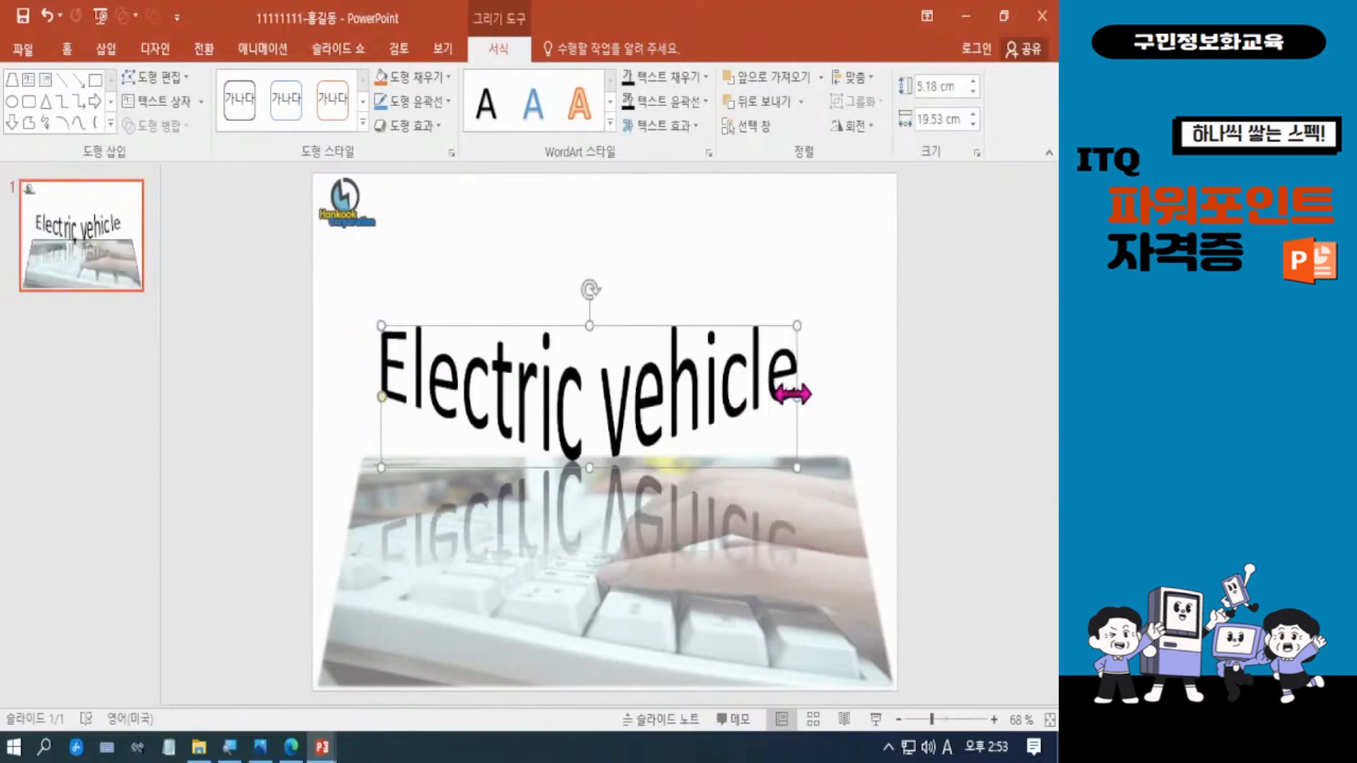
pyautogui.moveTo(797, 396); pyautogui.dragTo(834, 396)
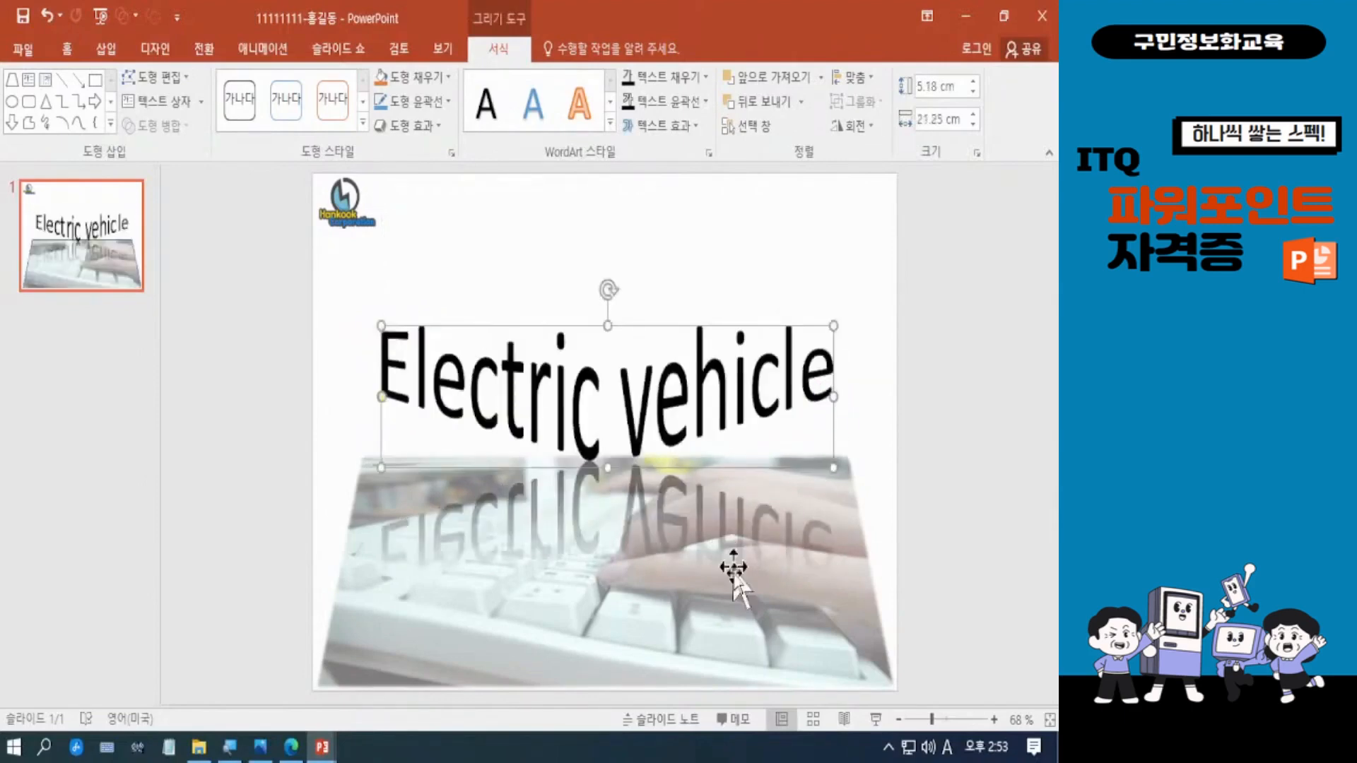
pyautogui.moveTo(607, 468); pyautogui.dragTo(613, 422)
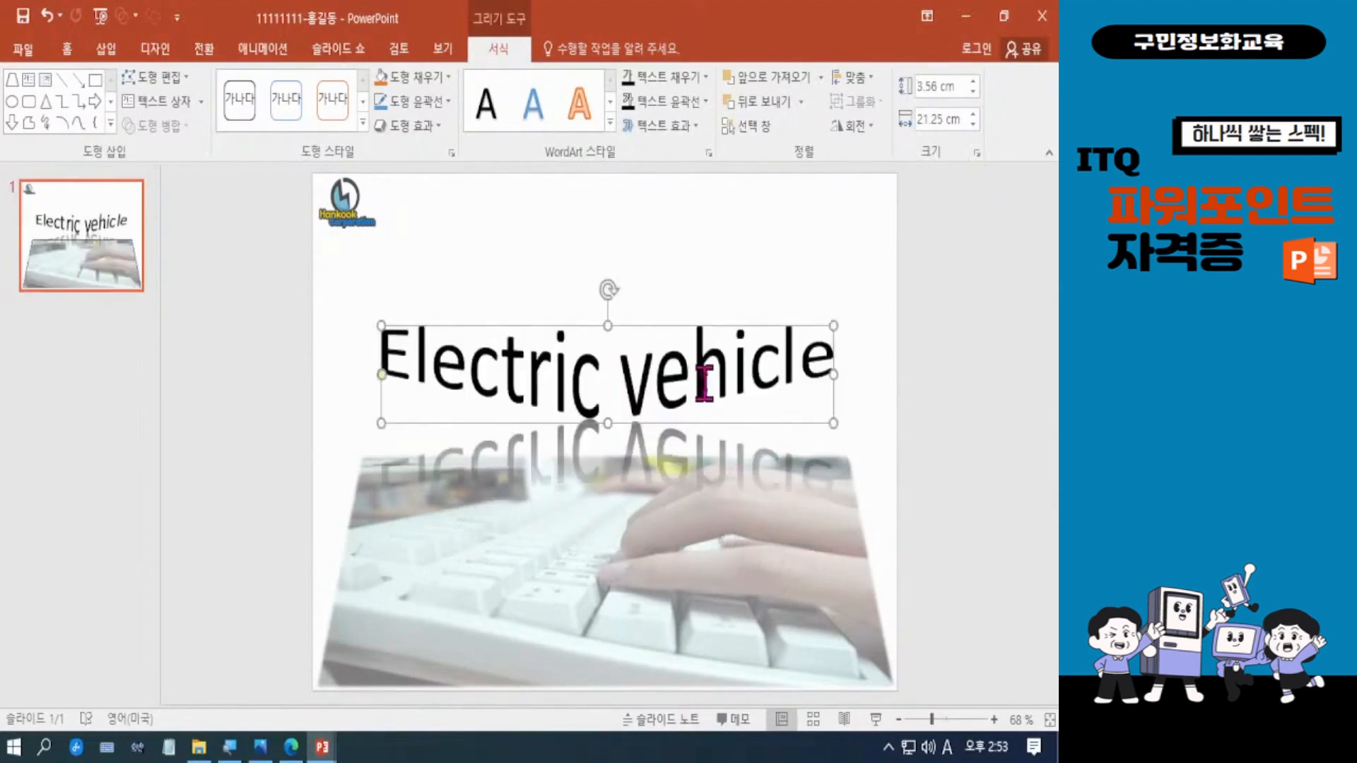
# Step: Move the WordArt up so its reflection clears the keyboard picture, and reduce it to about 3.4 cm high and 19.3 cm wide
pyautogui.moveTo(641, 326); pyautogui.dragTo(642, 277)
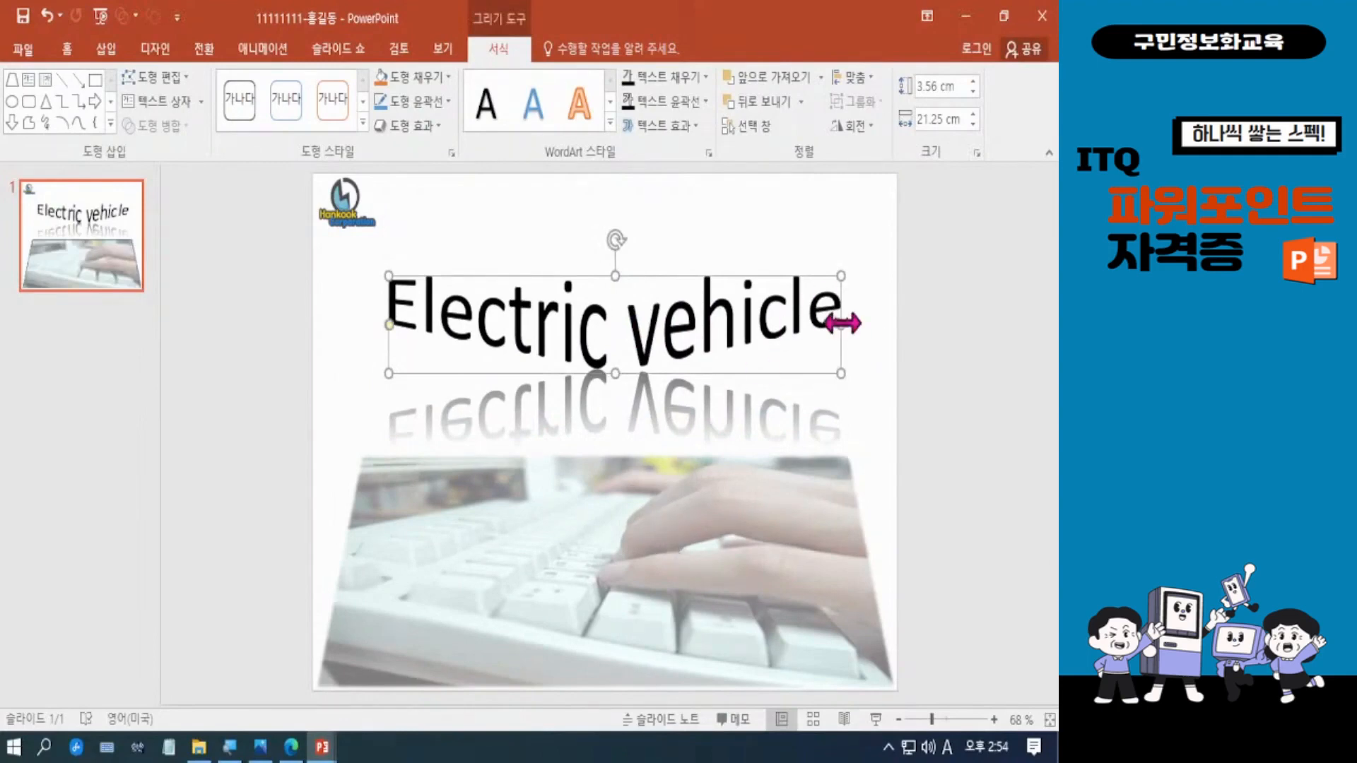
pyautogui.moveTo(841, 325); pyautogui.dragTo(813, 329)
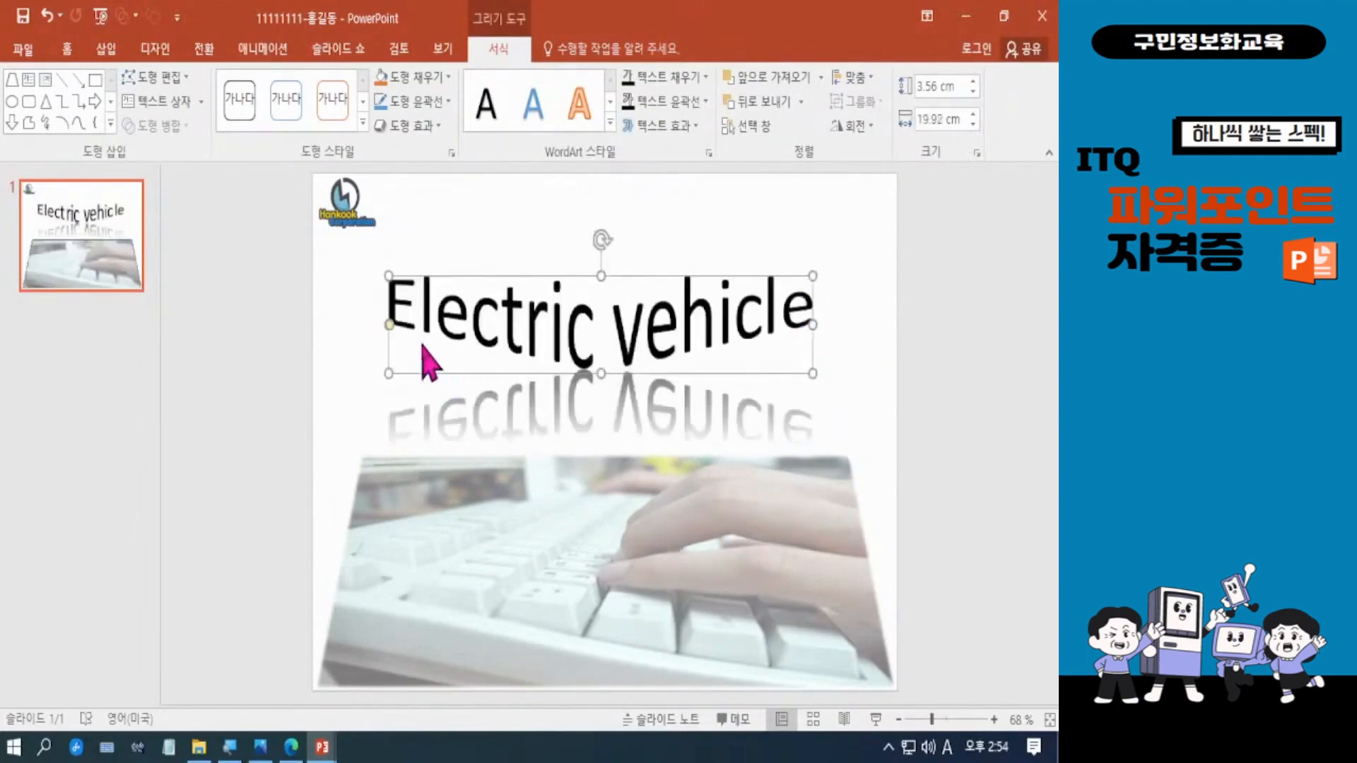
pyautogui.moveTo(390, 373); pyautogui.dragTo(402, 371)
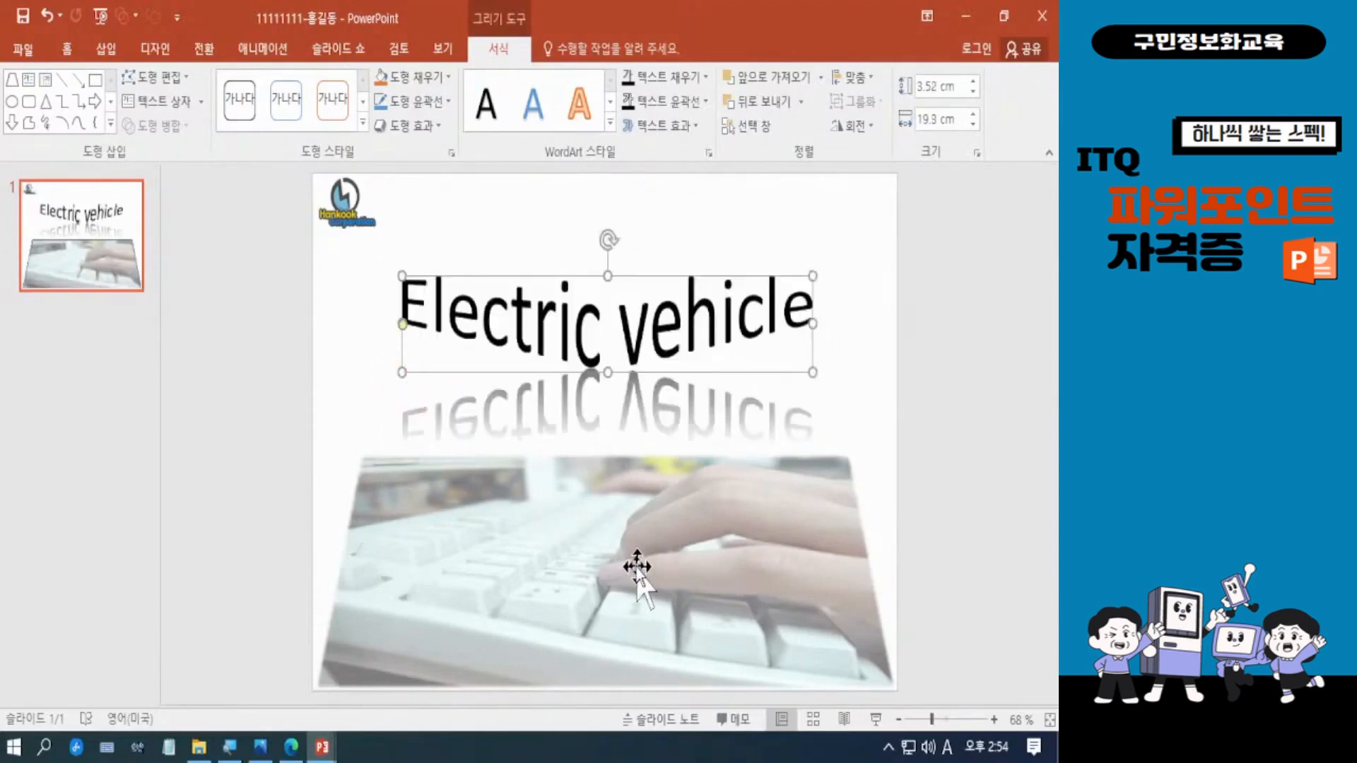
pyautogui.moveTo(608, 275); pyautogui.dragTo(608, 279)
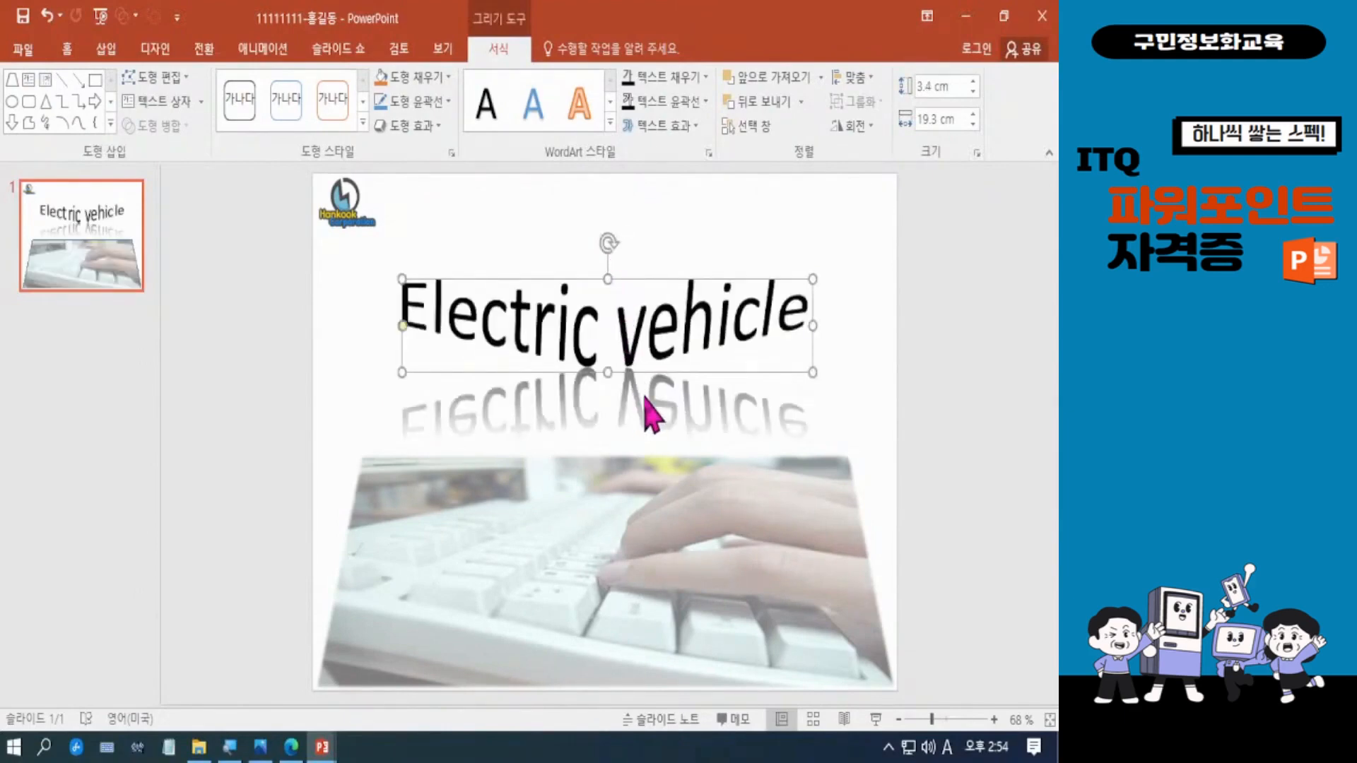
pyautogui.moveTo(650, 374); pyautogui.dragTo(651, 379)
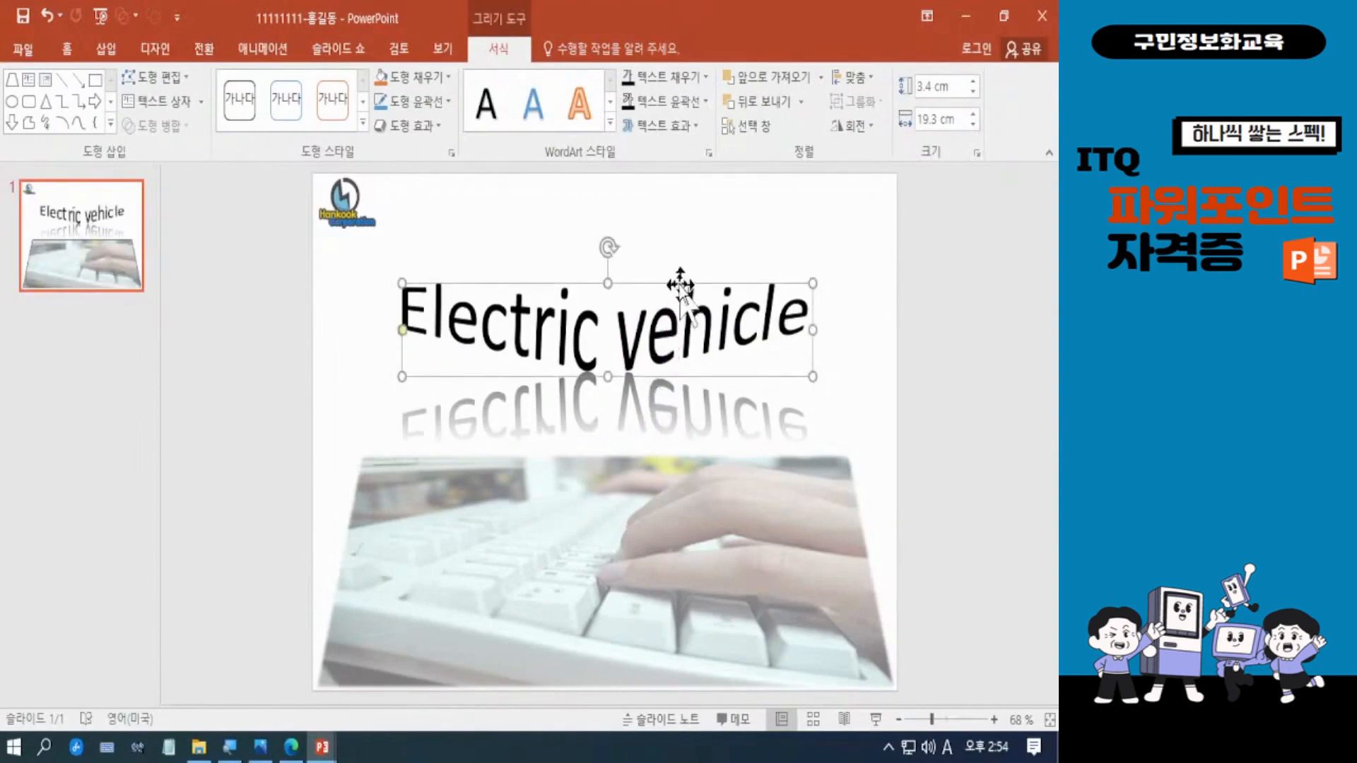
pyautogui.moveTo(680, 284); pyautogui.dragTo(683, 270)
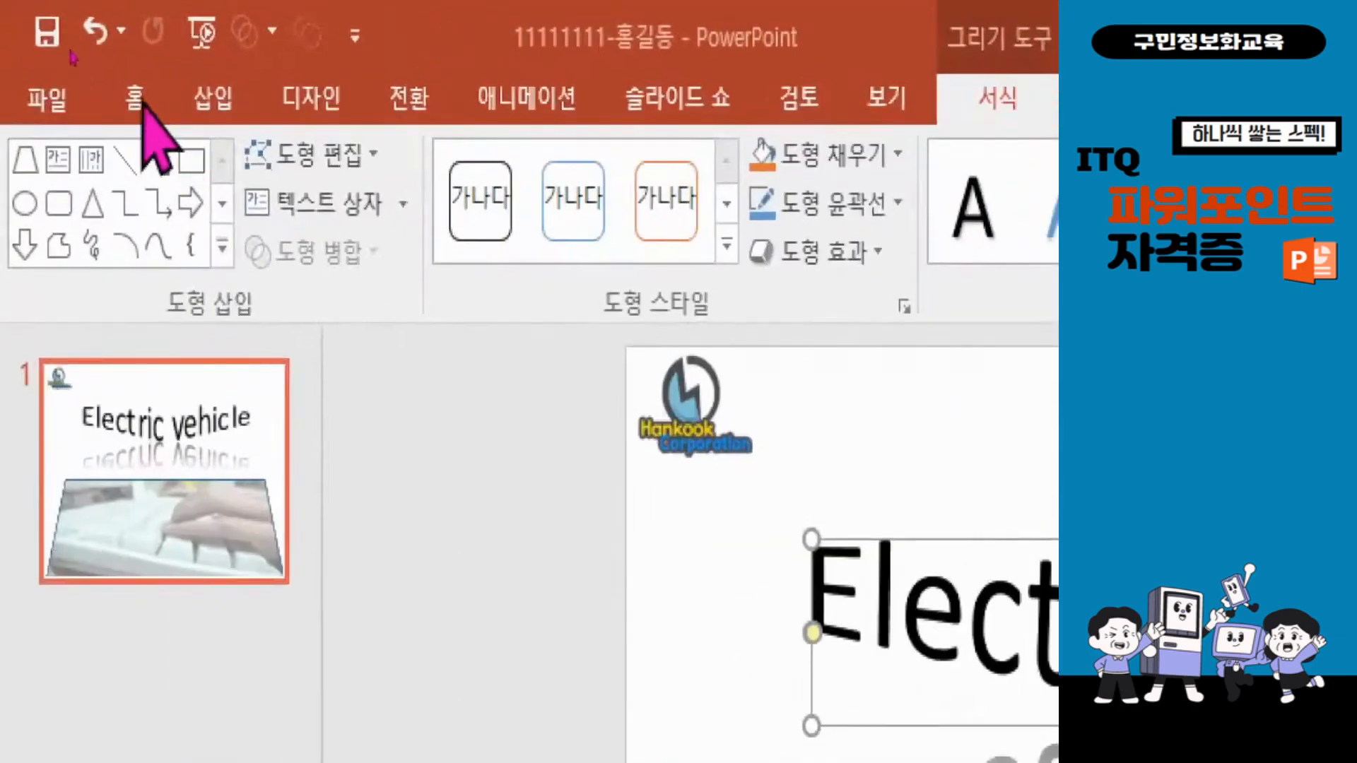
# Step: Make the "Electric vehicle" WordArt bold, set its font to 돋움, and deselect it
pyautogui.click(137, 105)
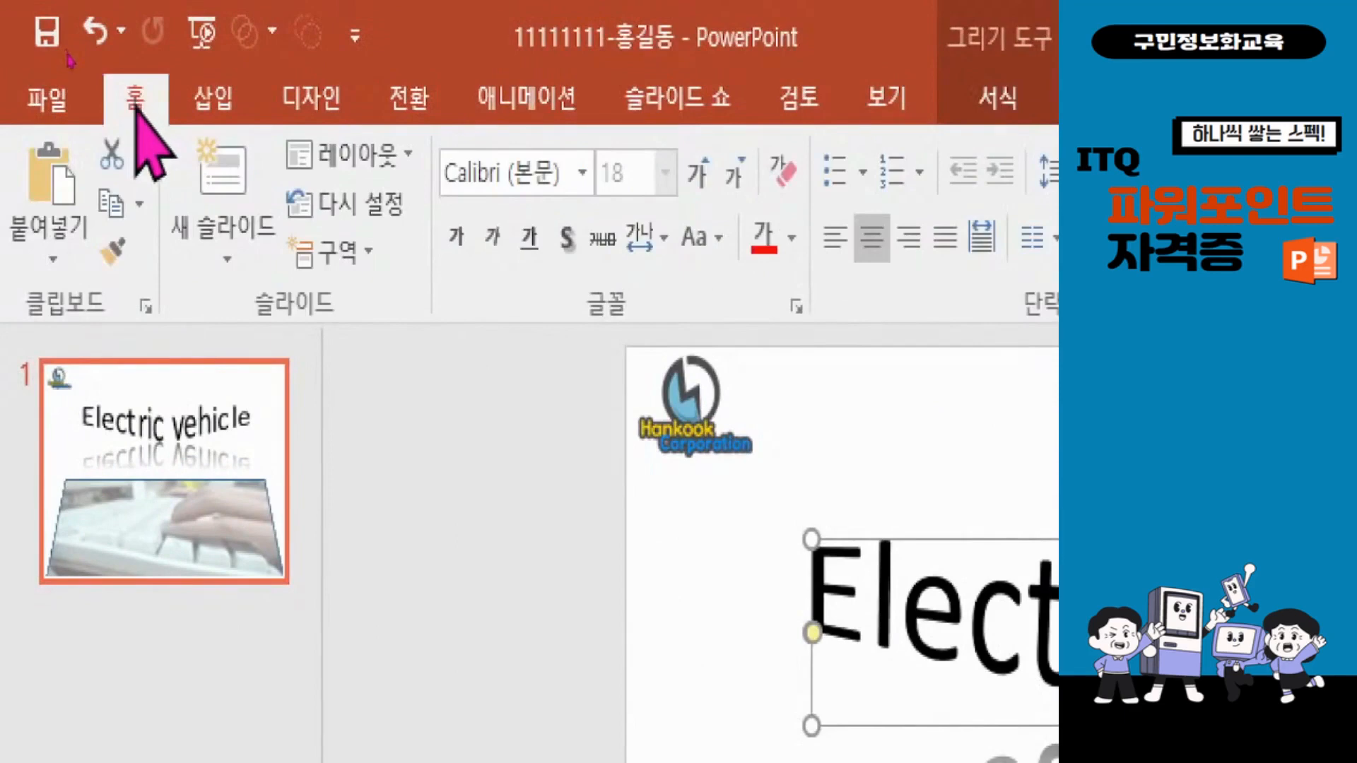
pyautogui.click(458, 239)
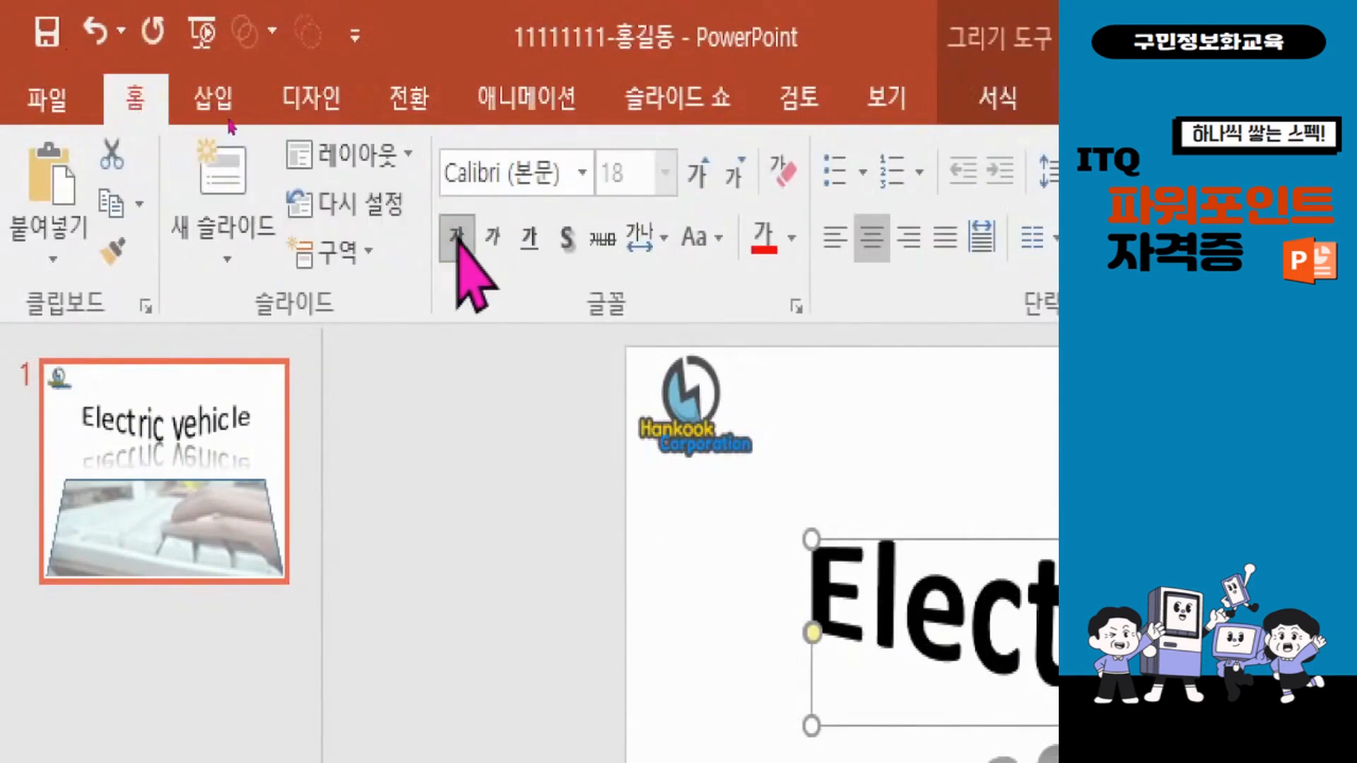
pyautogui.click(521, 168)
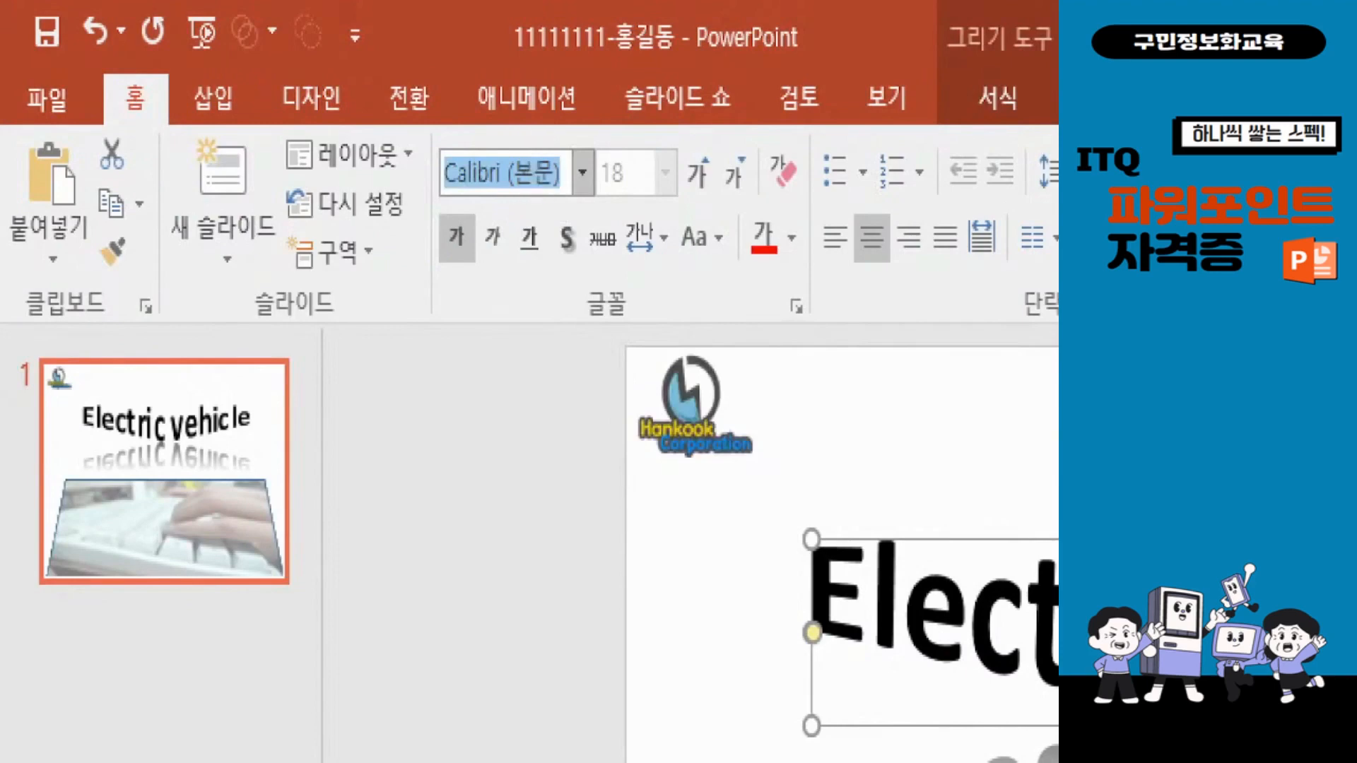
pyautogui.write('eㅗ')
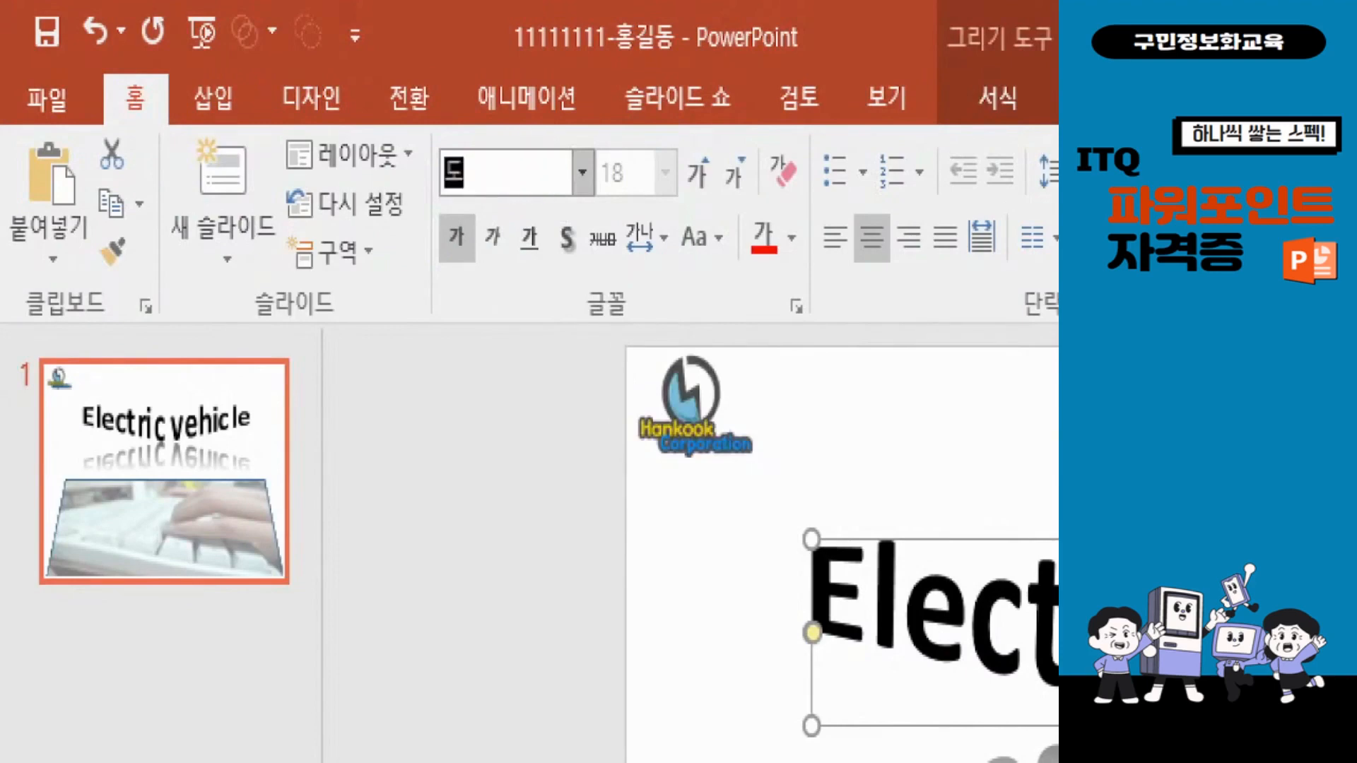
pyautogui.write('ㄷㅇ')
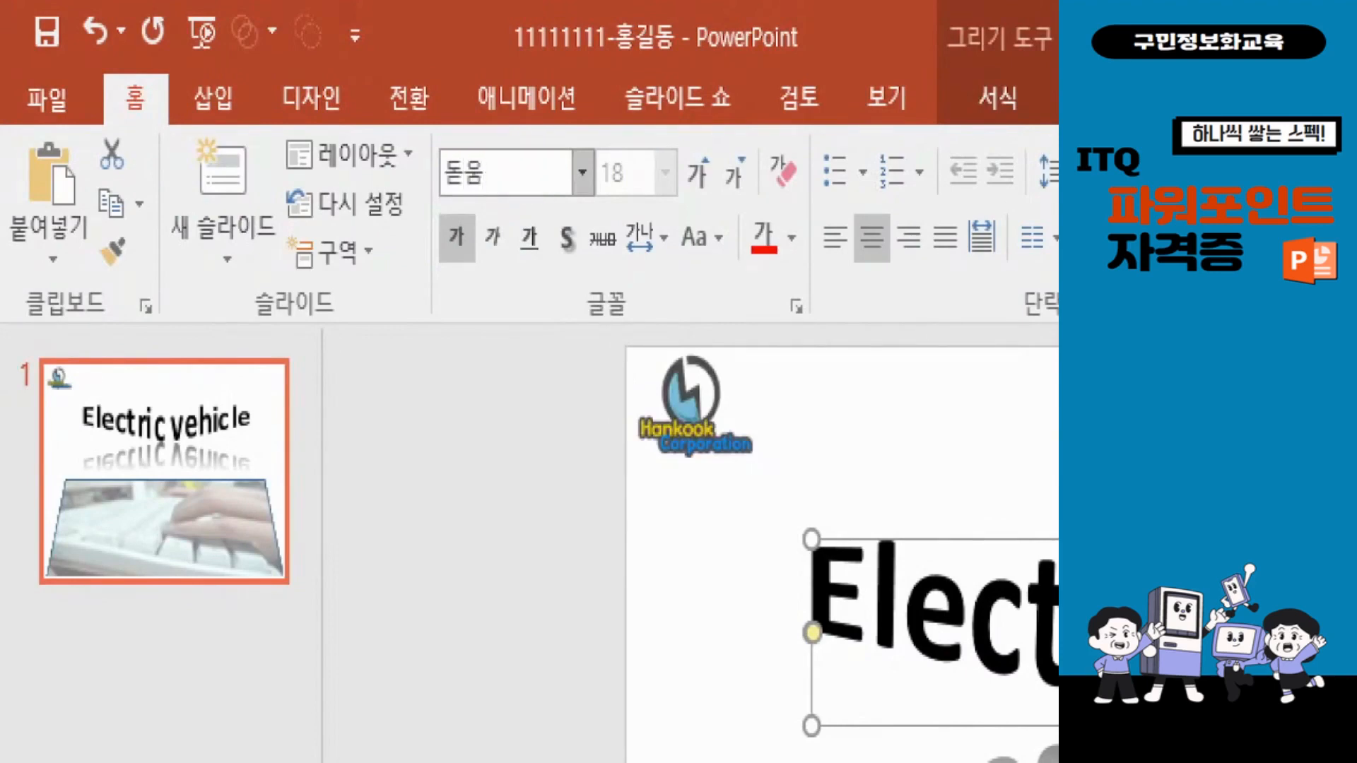
pyautogui.press('Return')
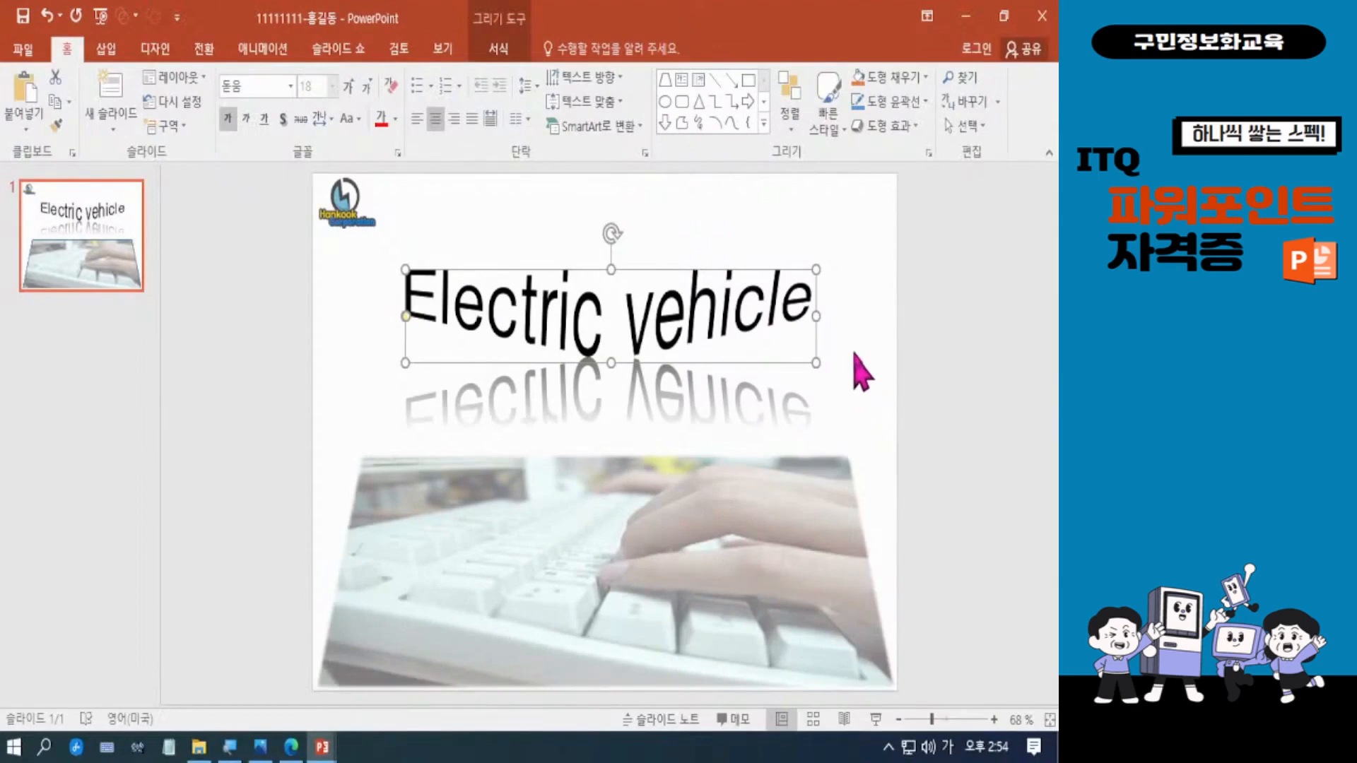
pyautogui.click(867, 406)
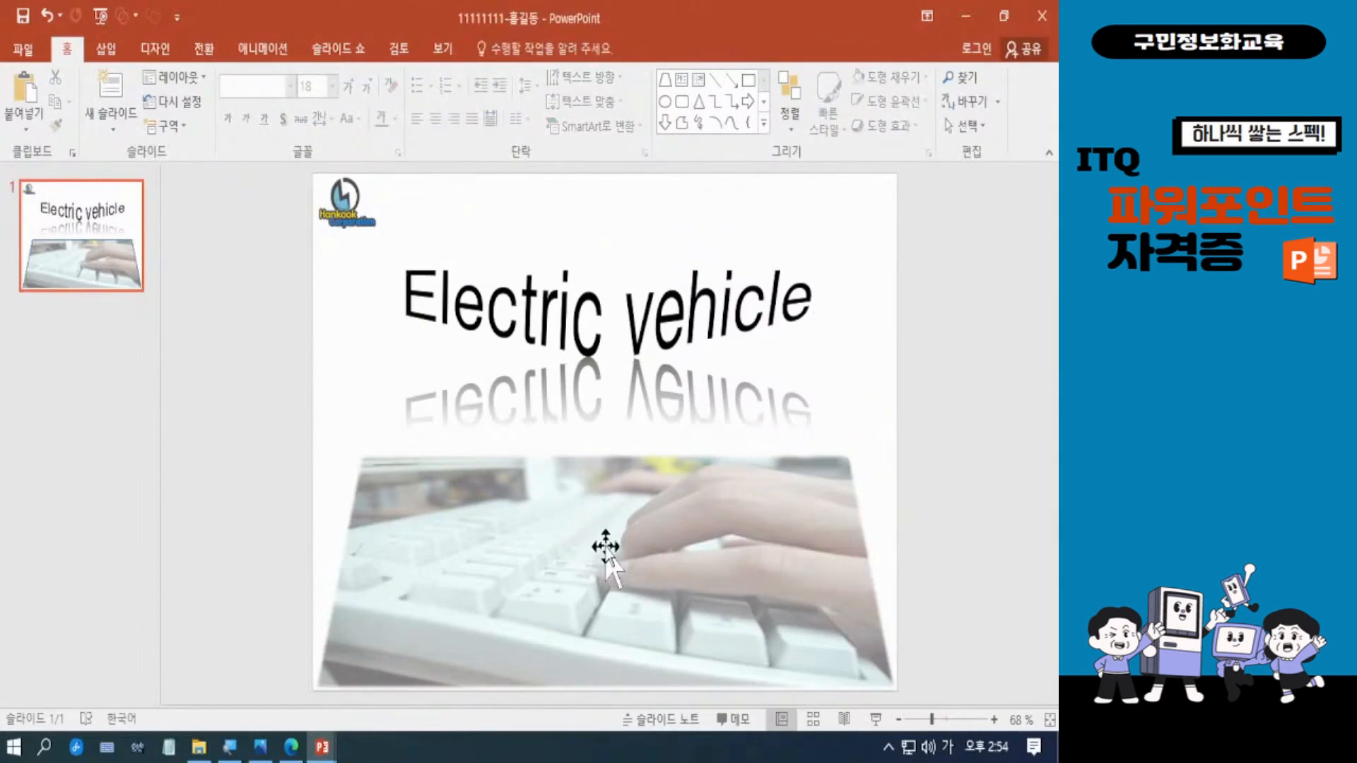
# Step: Check the WordArt font condition in 문제2_GP12-11A in Edge, and switch to the 문제1_GP01-08A paper
pyautogui.click(291, 753)
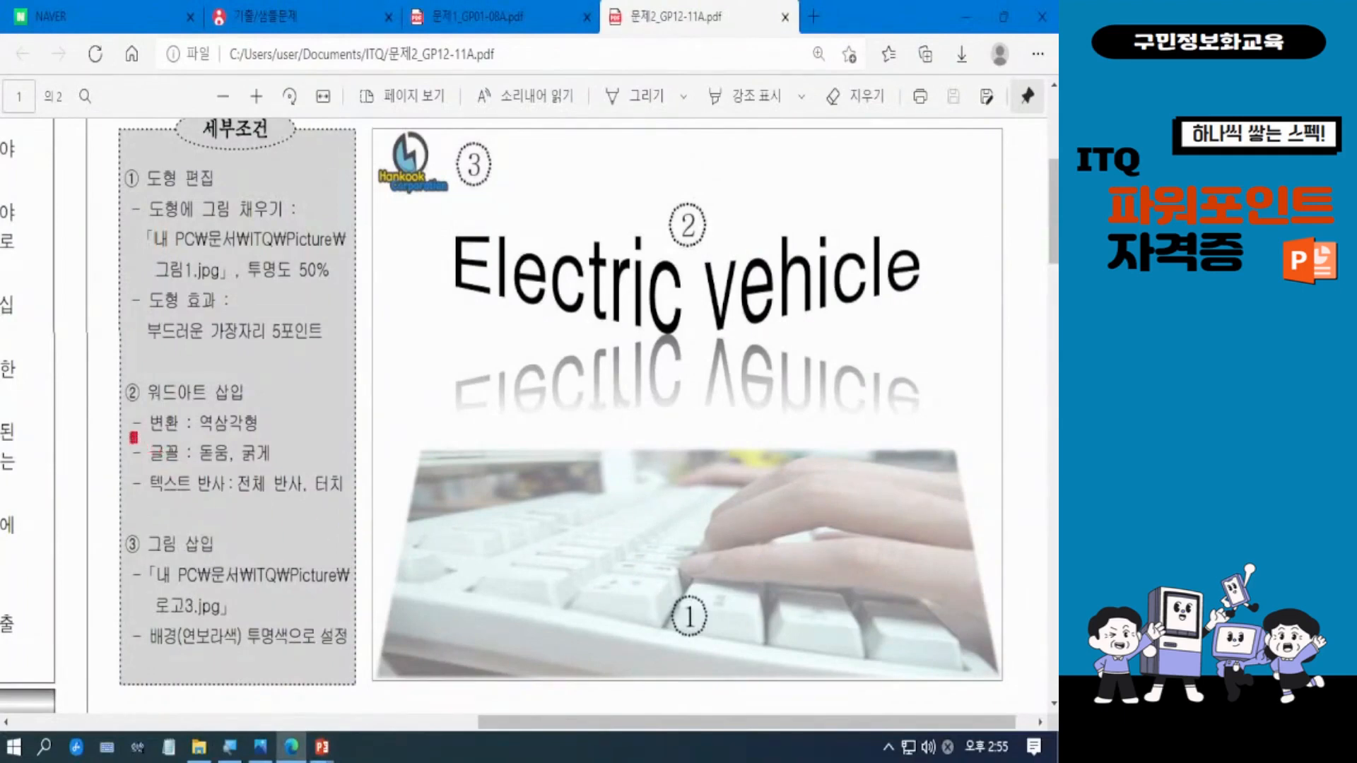
pyautogui.moveTo(133, 434); pyautogui.dragTo(298, 465)
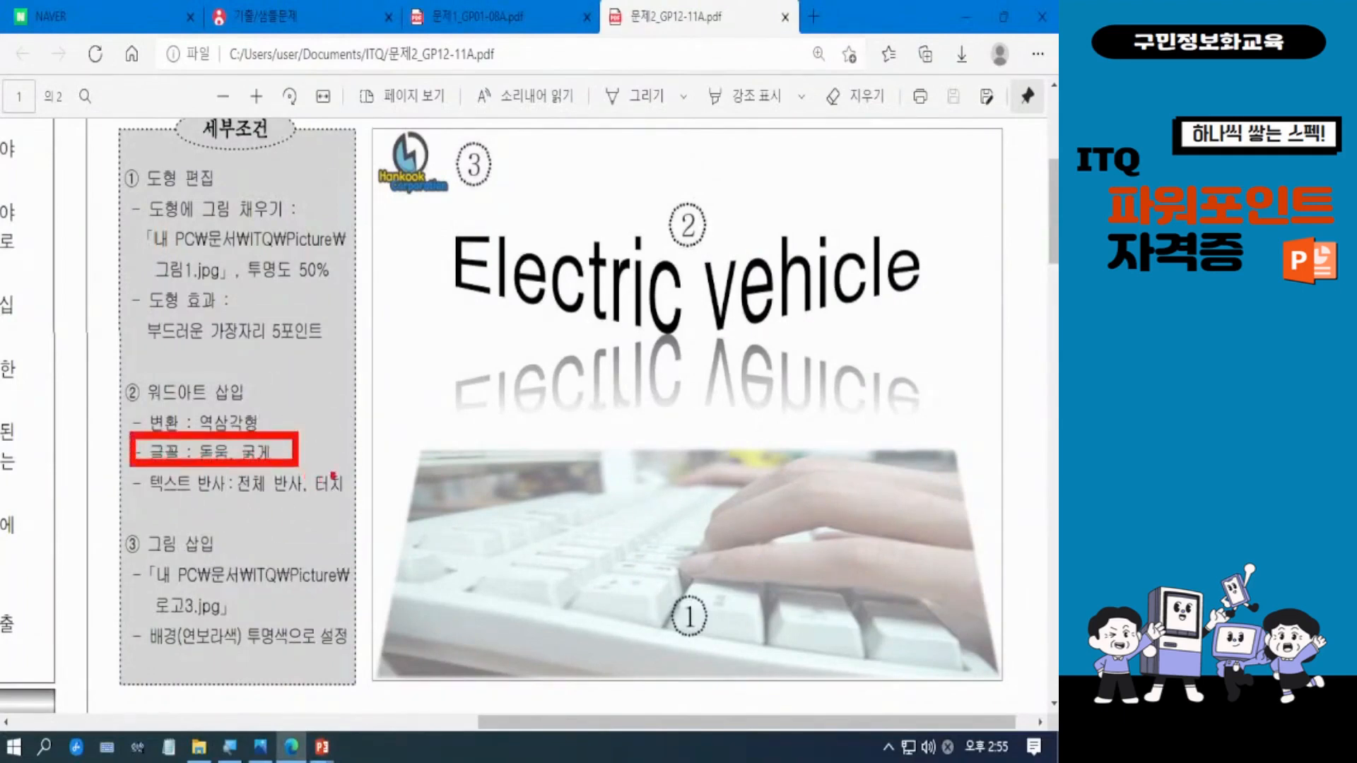
pyautogui.press('Escape')
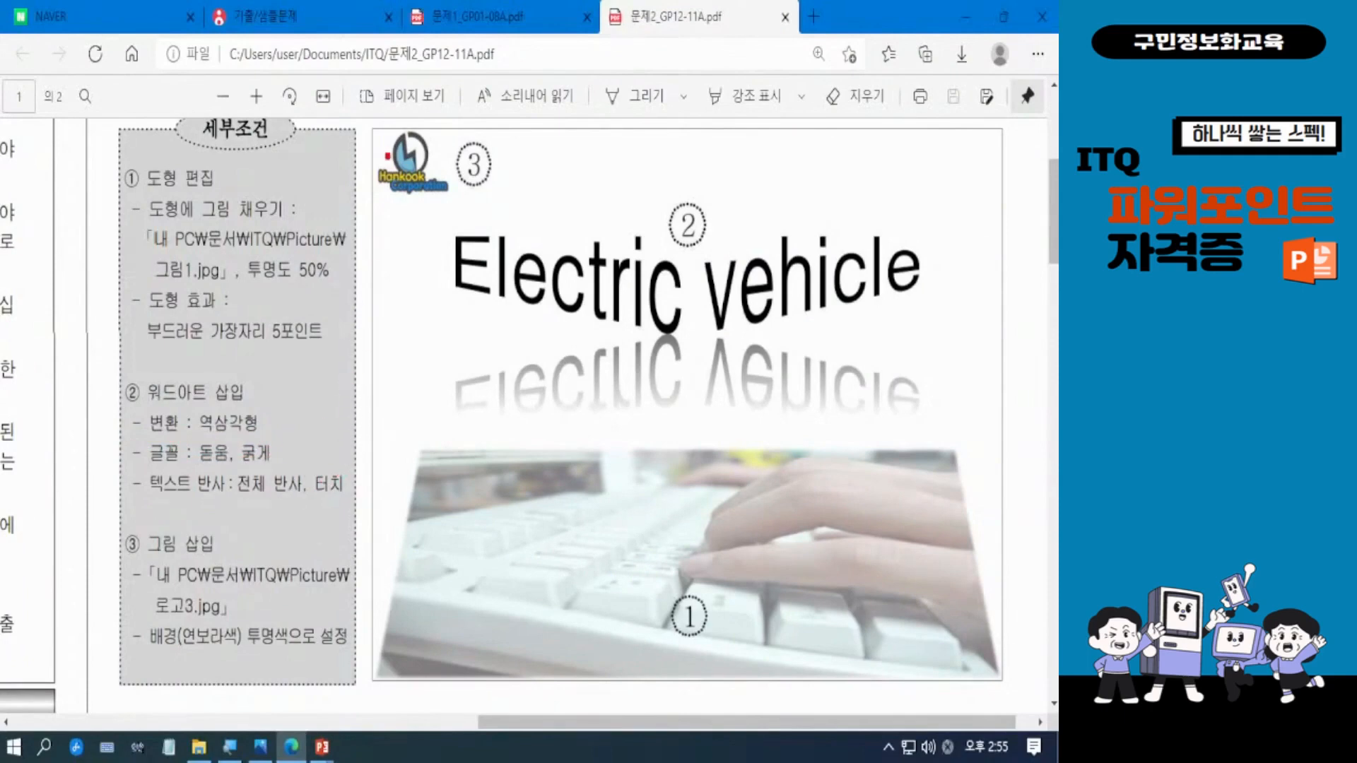
pyautogui.moveTo(387, 2); pyautogui.dragTo(588, 51)
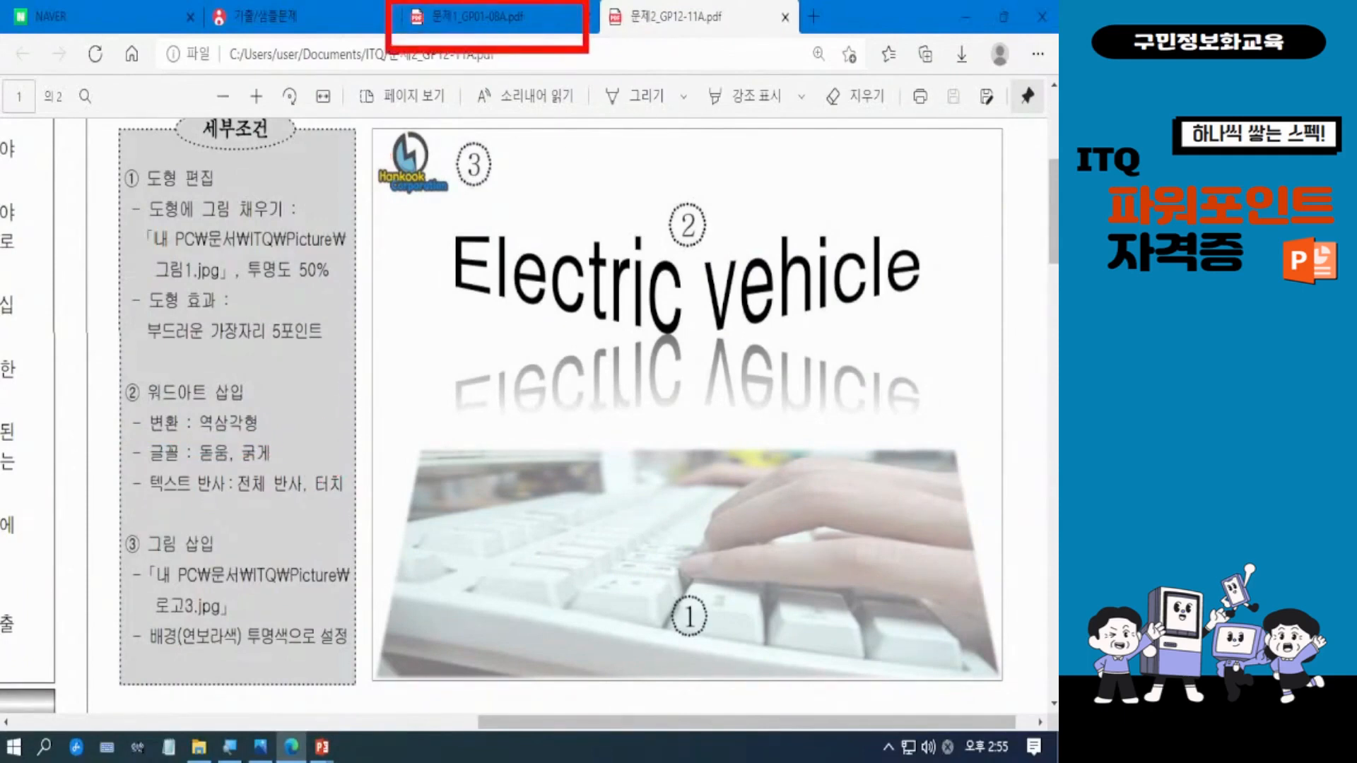
pyautogui.press('Escape')
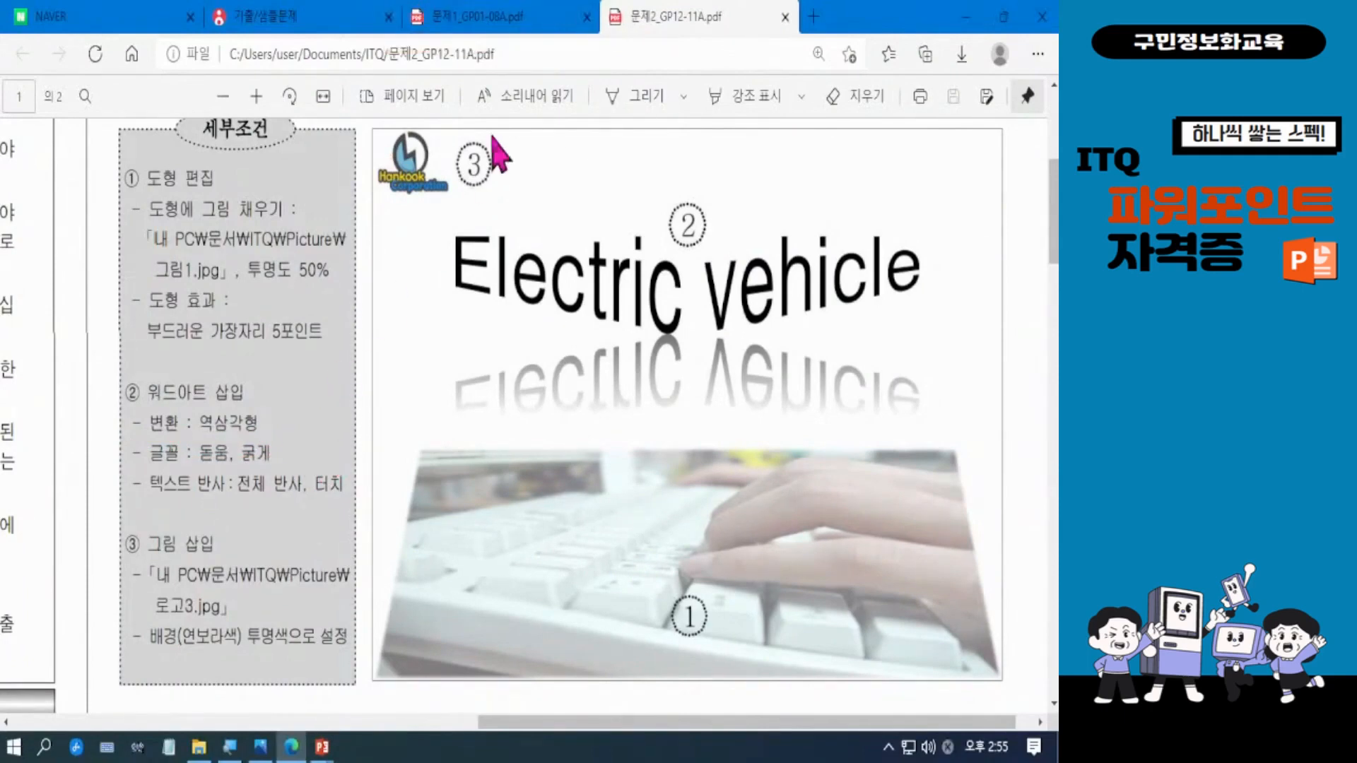
pyautogui.click(477, 28)
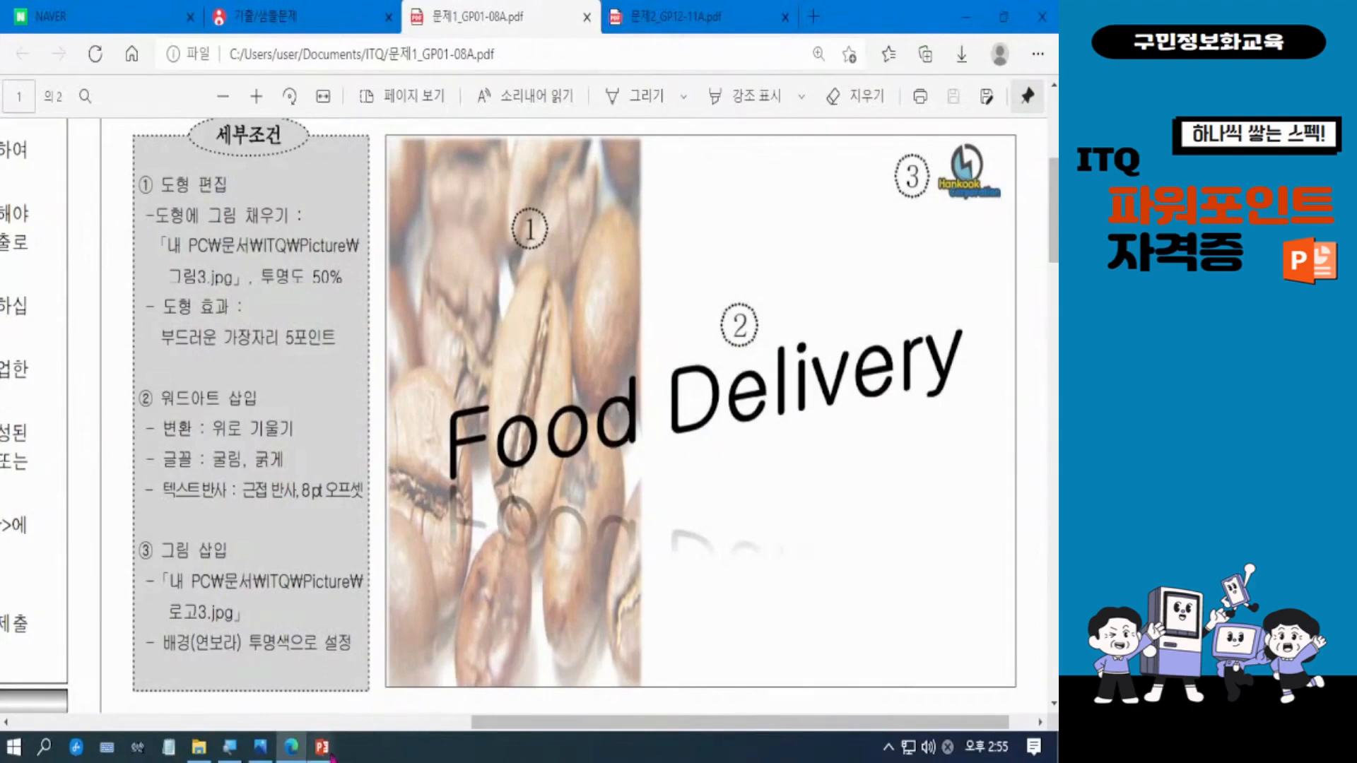
# Step: Make the "Food Delivery" WordArt in the 12345678 presentation bold and set its font to 굴림
pyautogui.moveTo(325, 751)
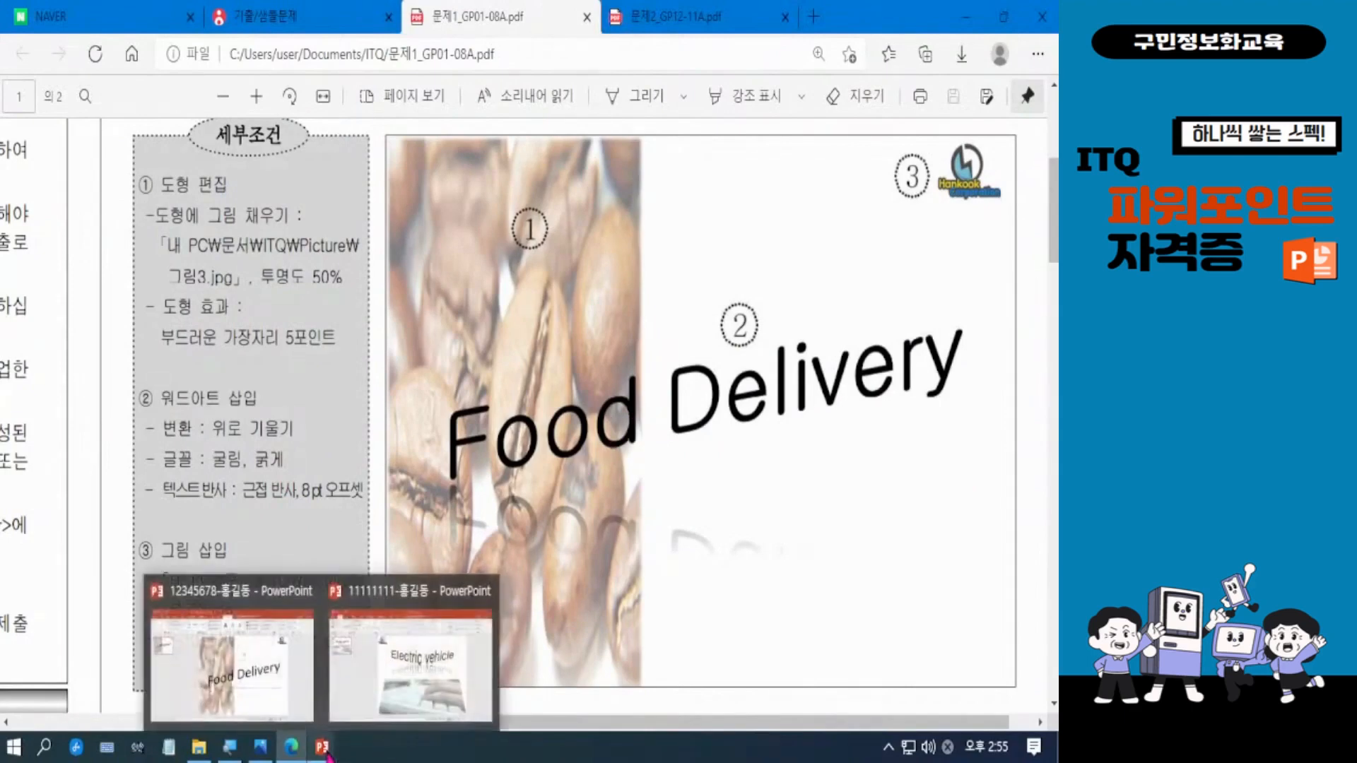
pyautogui.click(262, 692)
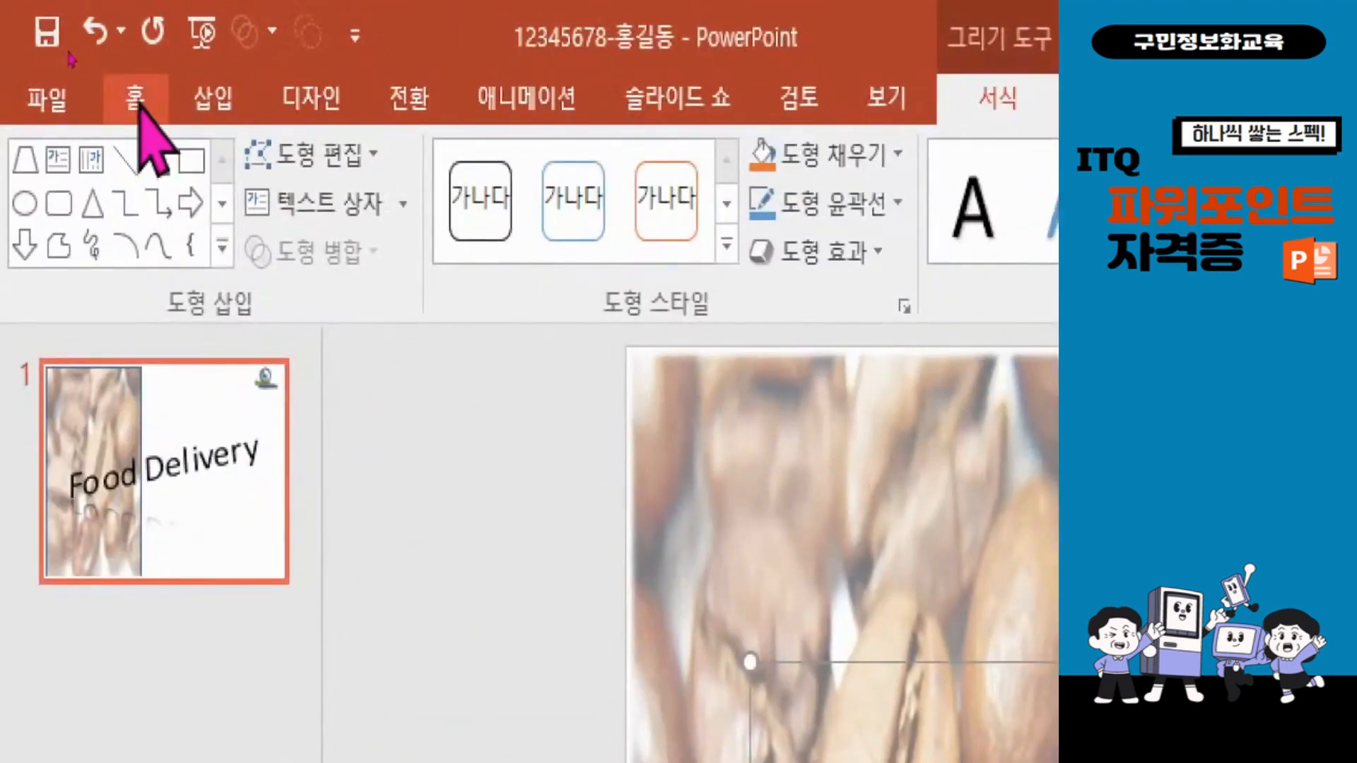
pyautogui.click(134, 99)
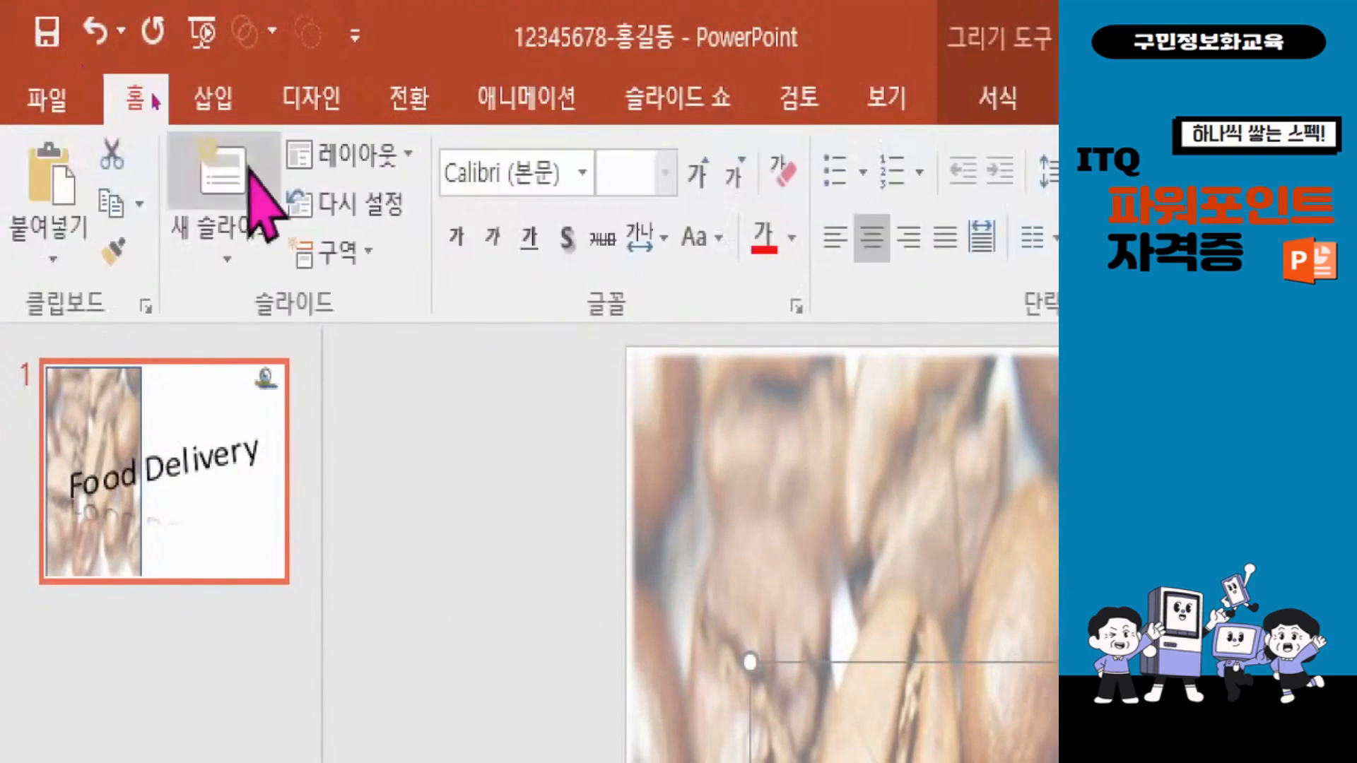
pyautogui.click(456, 236)
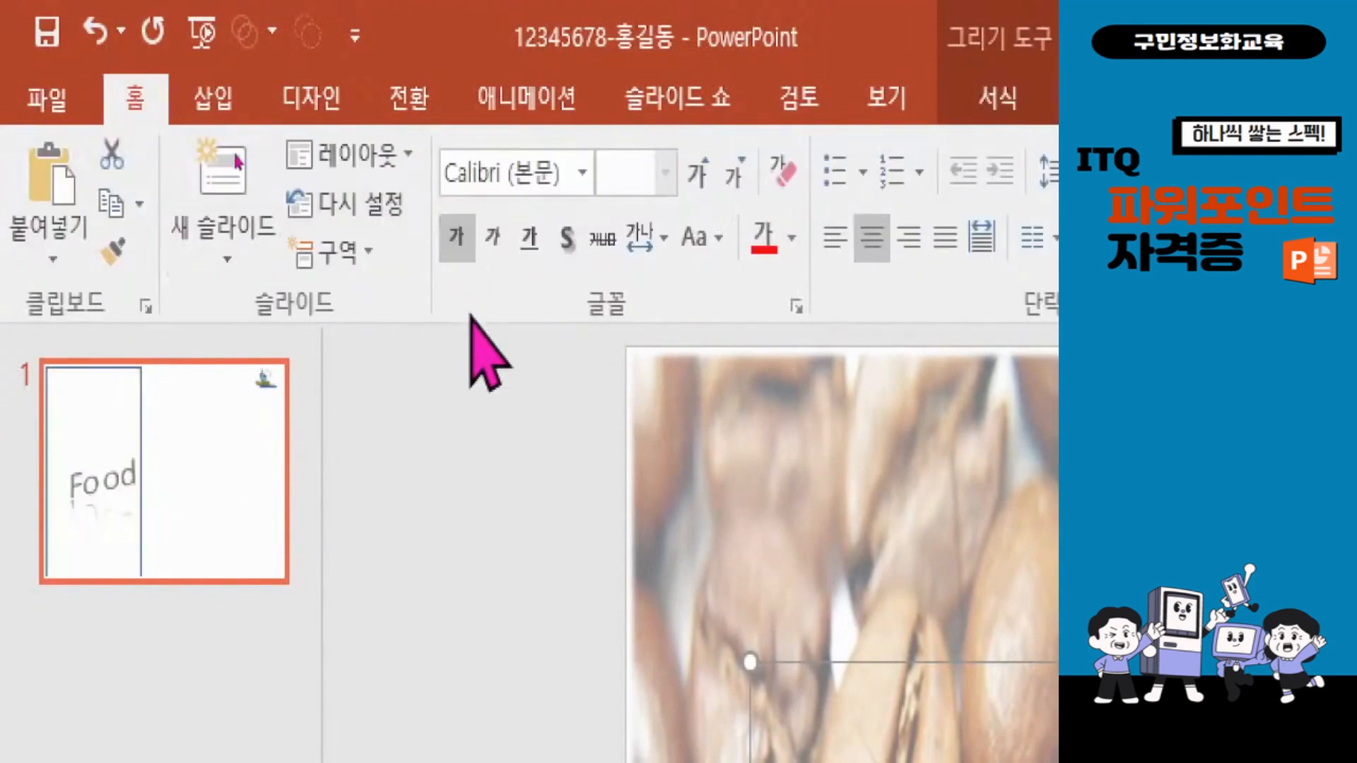
pyautogui.click(507, 174)
pyautogui.write('ㄱ')
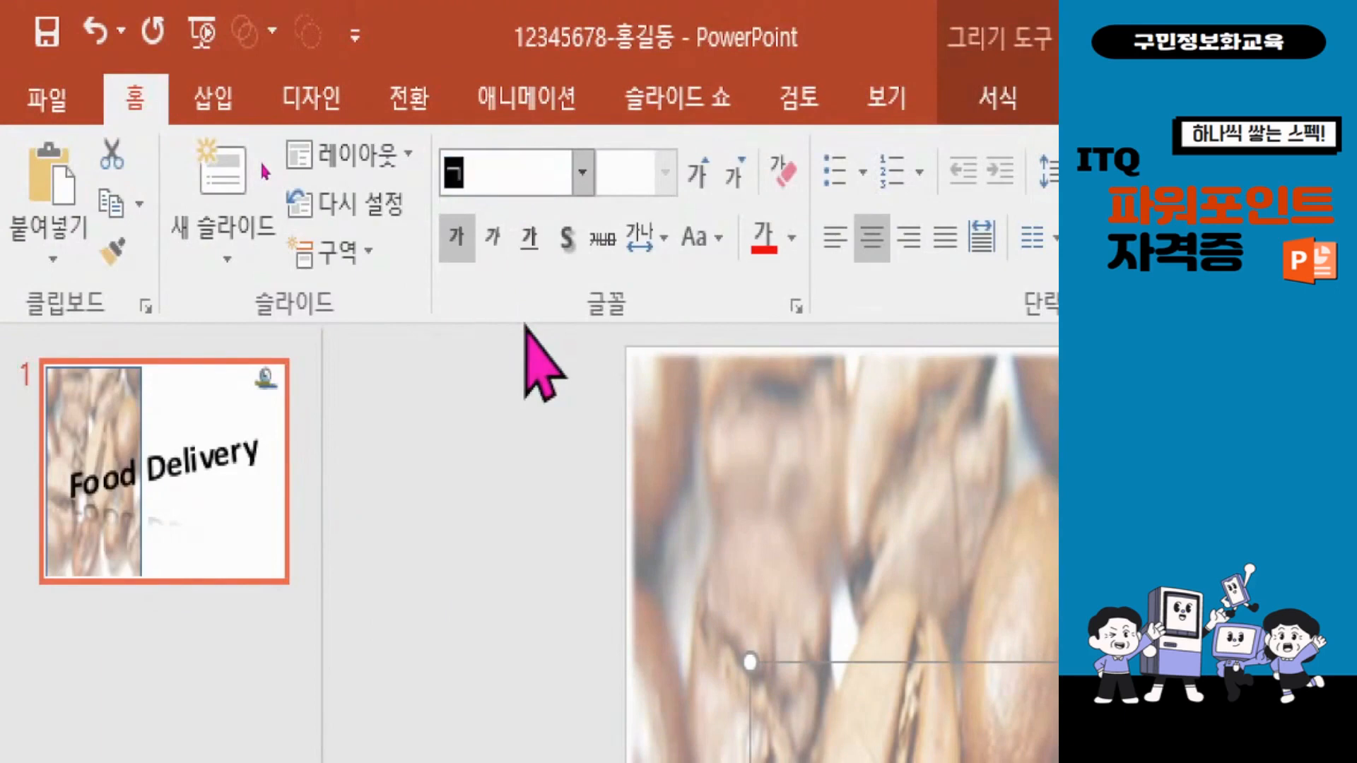
pyautogui.write('ㅜㄹㄹㅣㅁ')
pyautogui.press('Return')
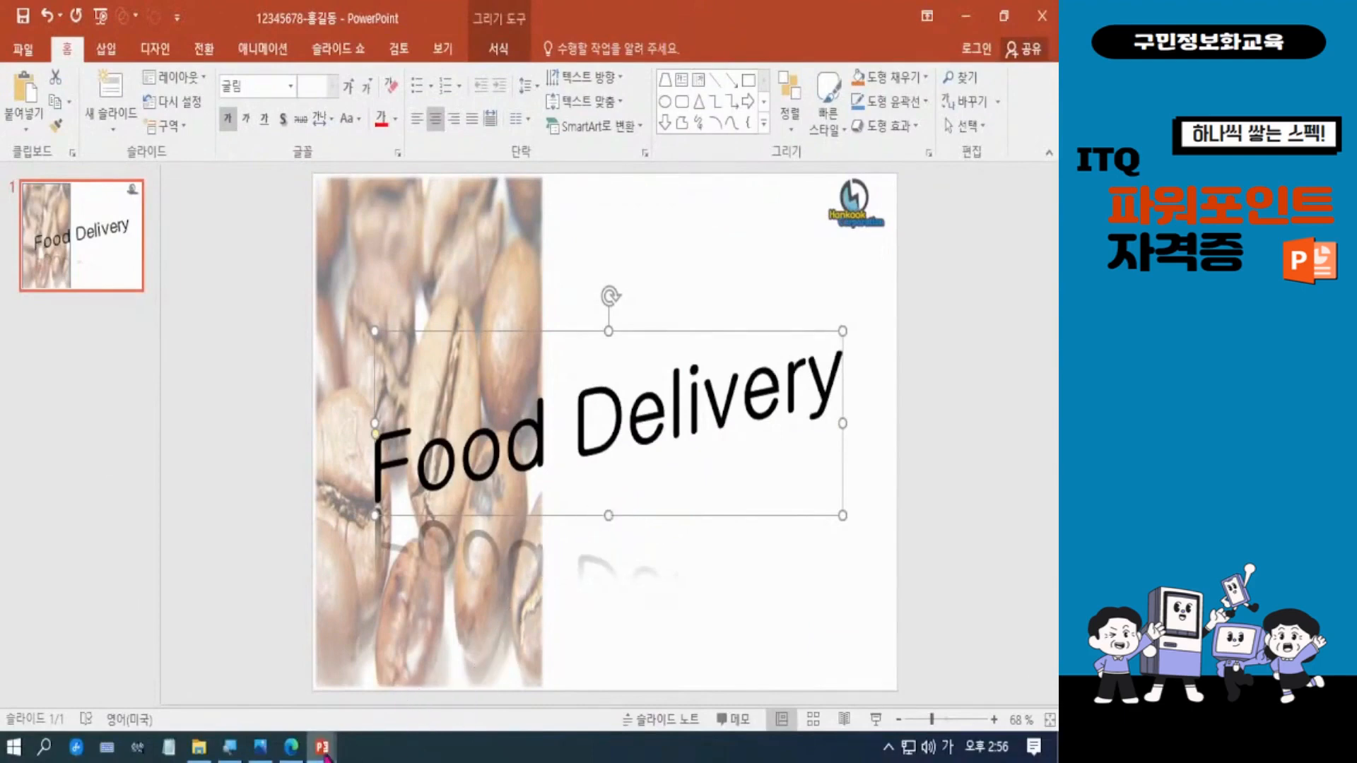
# Step: Compare the "Food Delivery" slide with the 문제1_GP01-08A paper in Edge, return to the presentation, and deselect the WordArt
pyautogui.click(291, 747)
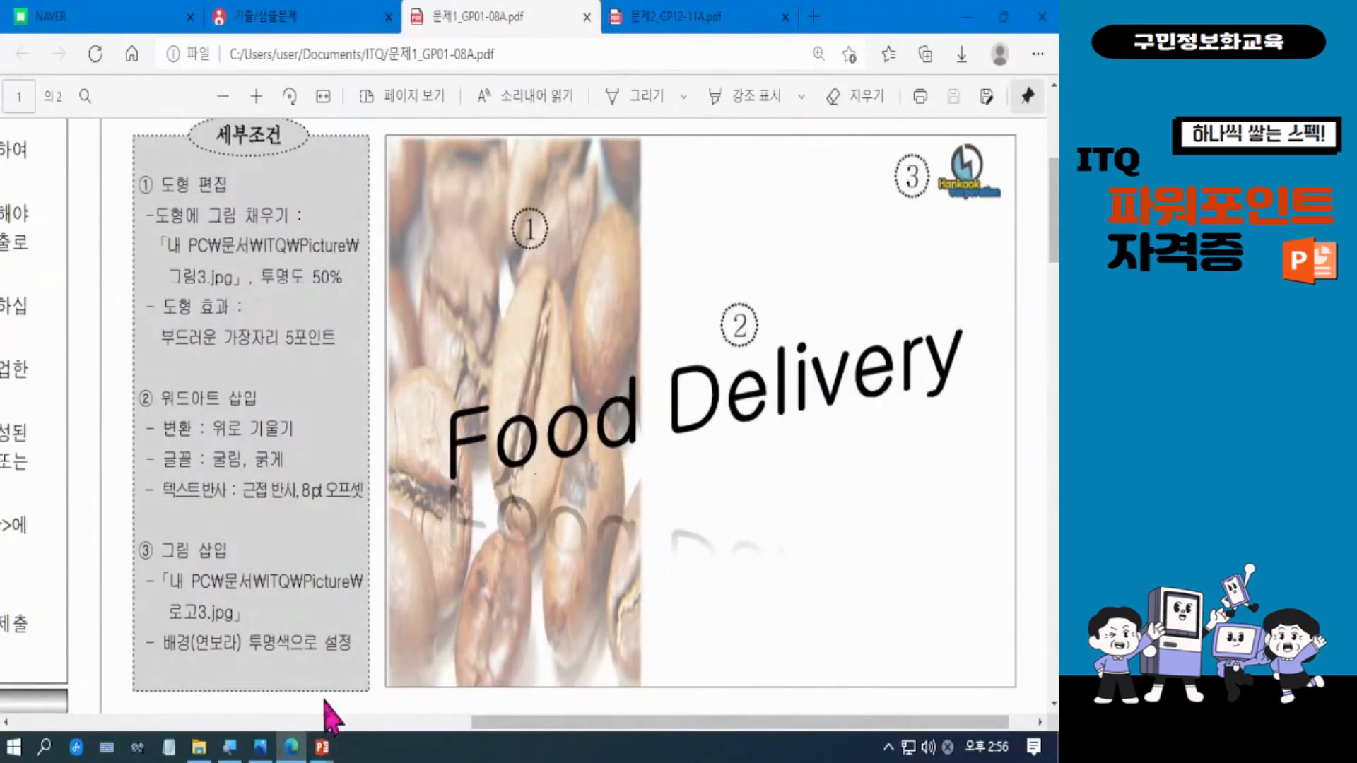
pyautogui.moveTo(323, 753)
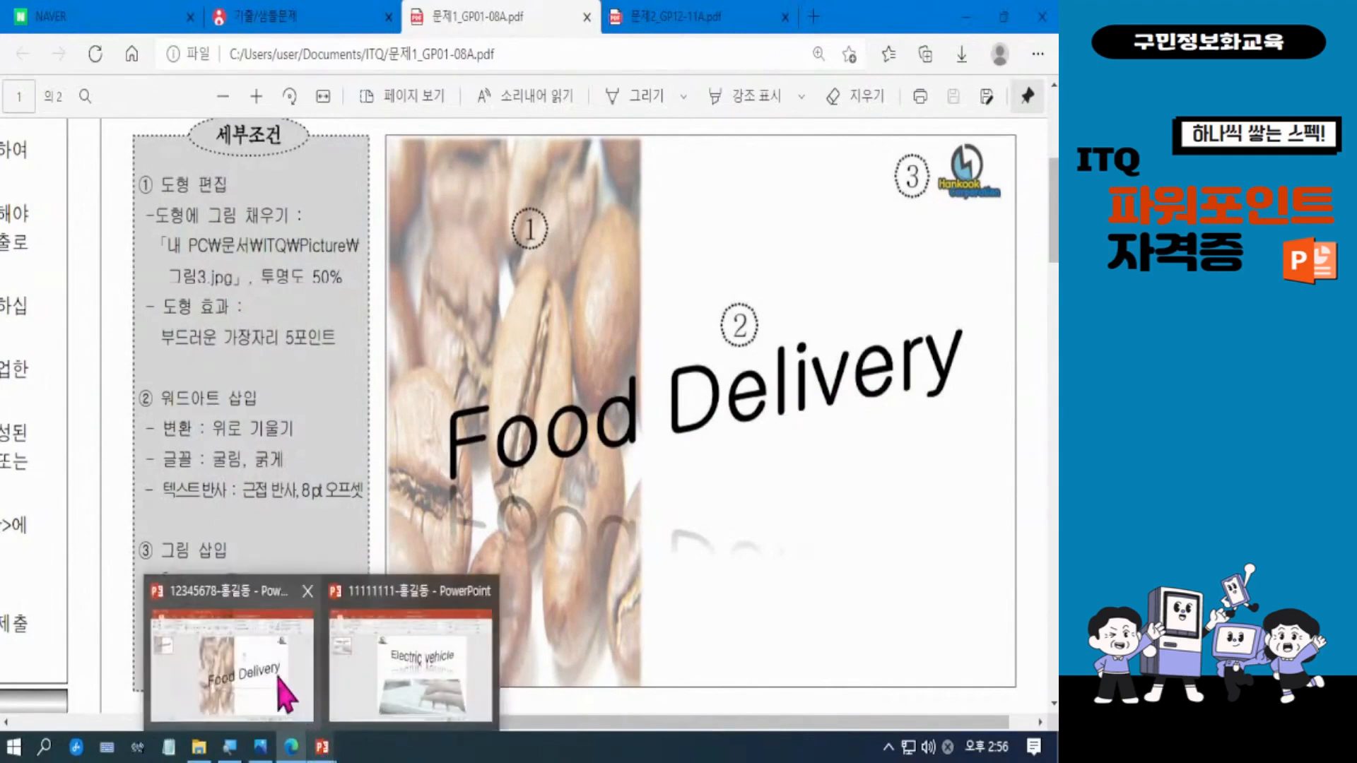
pyautogui.click(282, 606)
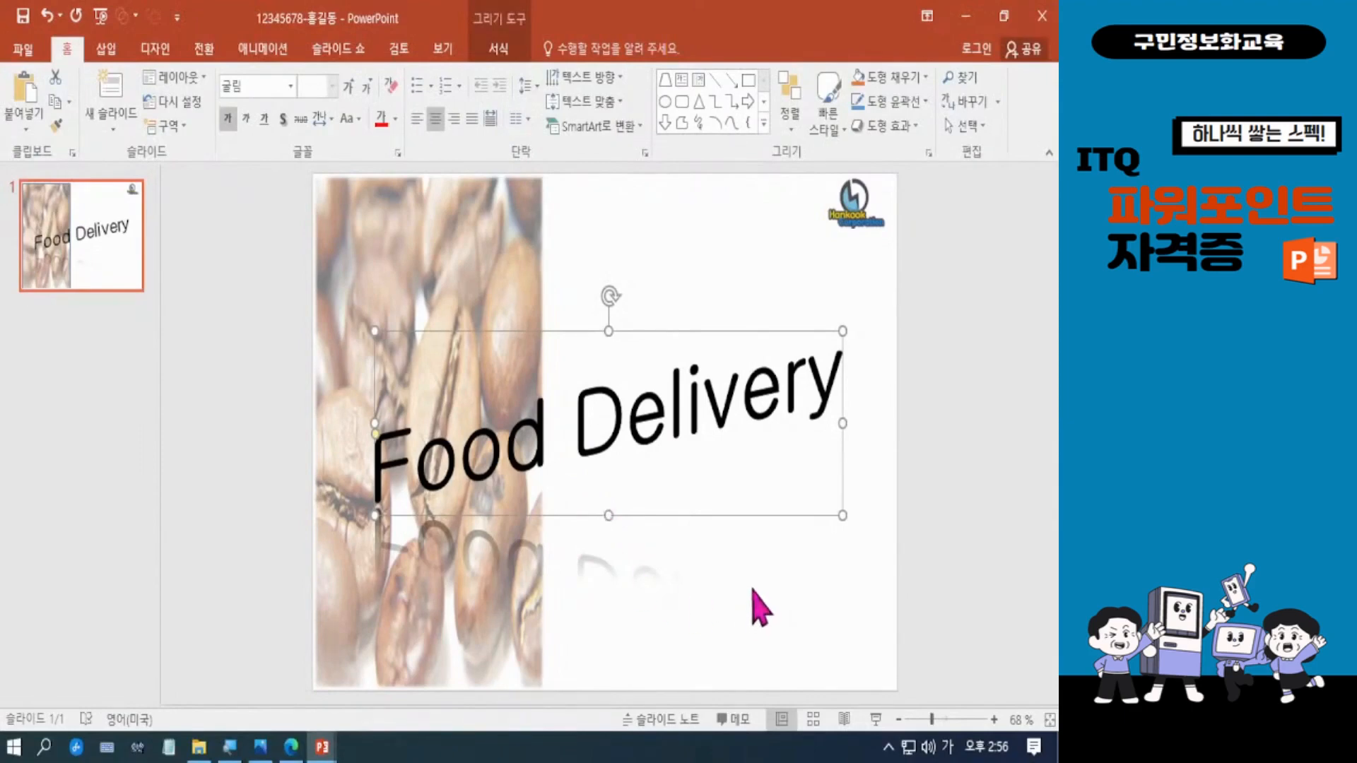
pyautogui.click(956, 412)
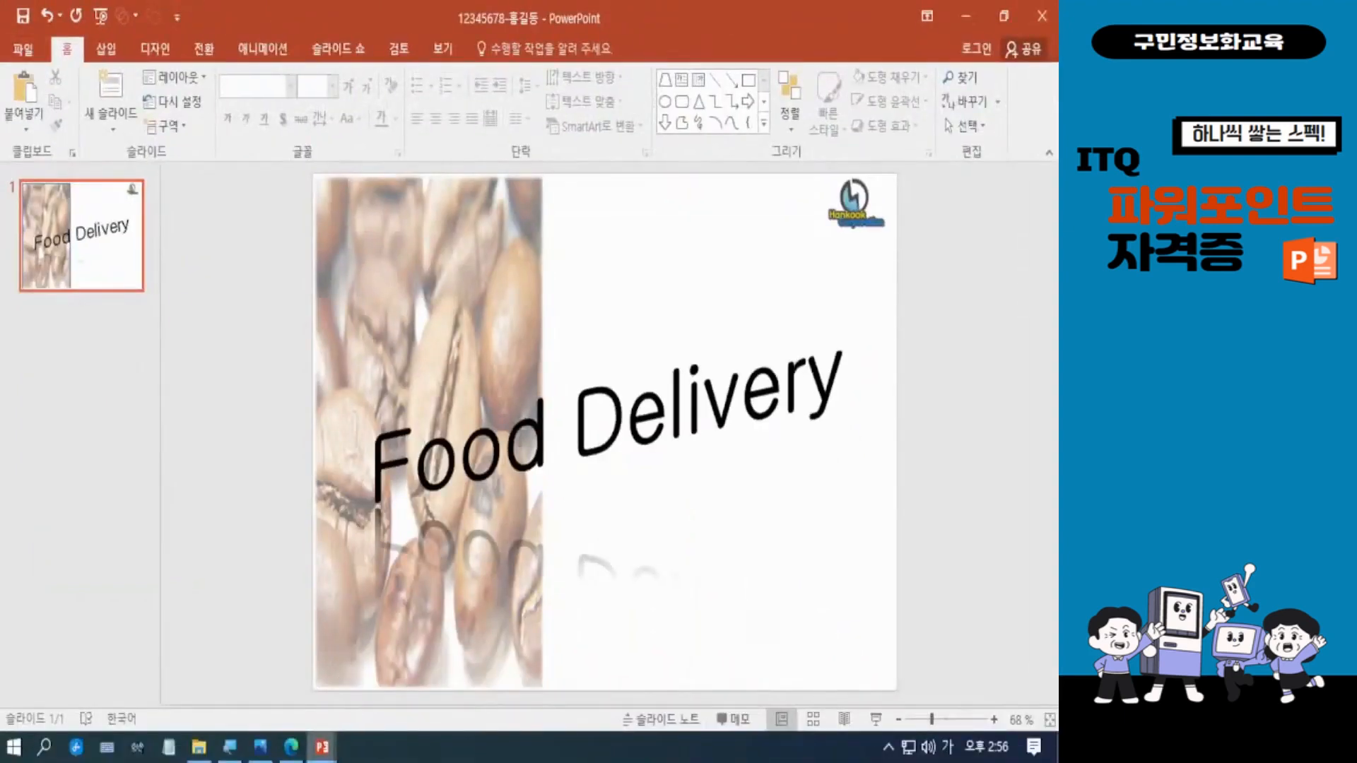
# Step: Switch to the 11111111 presentation with the "Electric vehicle" slide and save it
pyautogui.moveTo(323, 749)
pyautogui.click(414, 684)
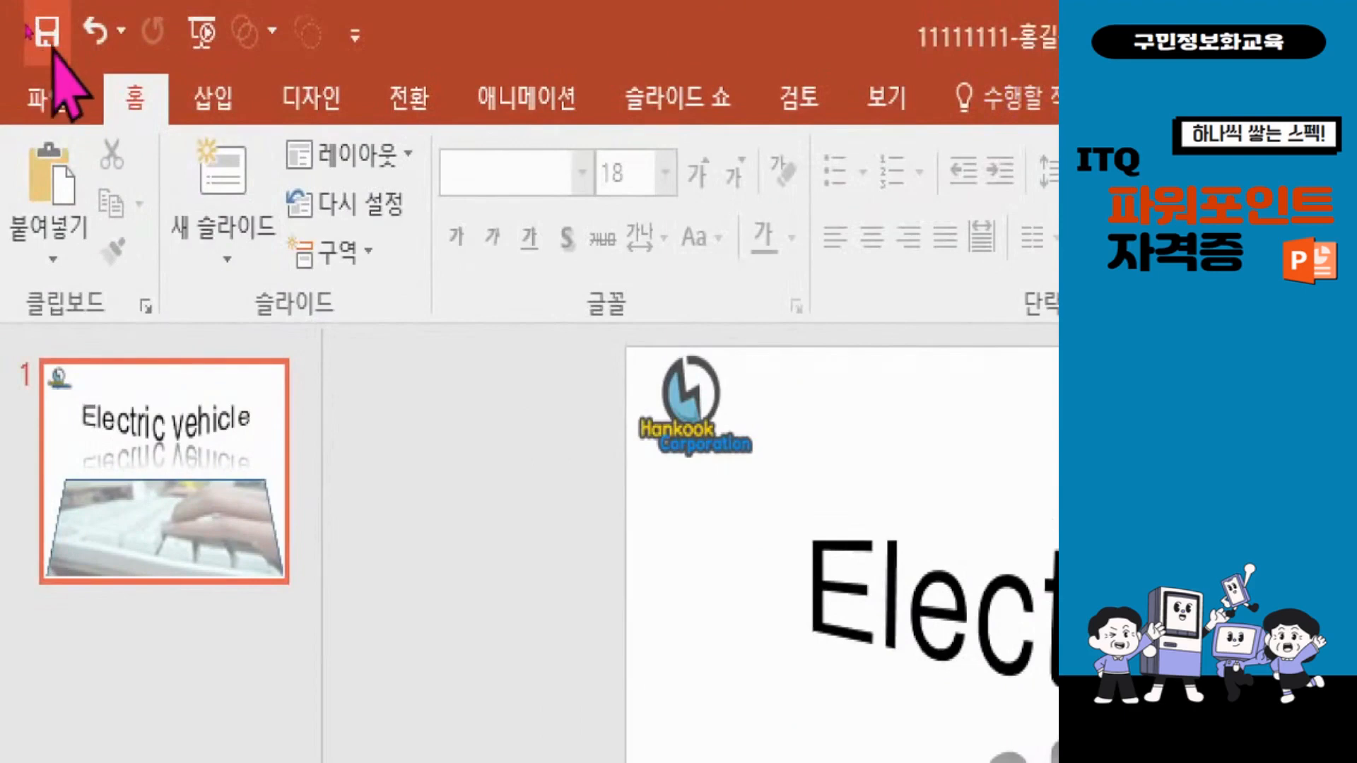
pyautogui.click(46, 31)
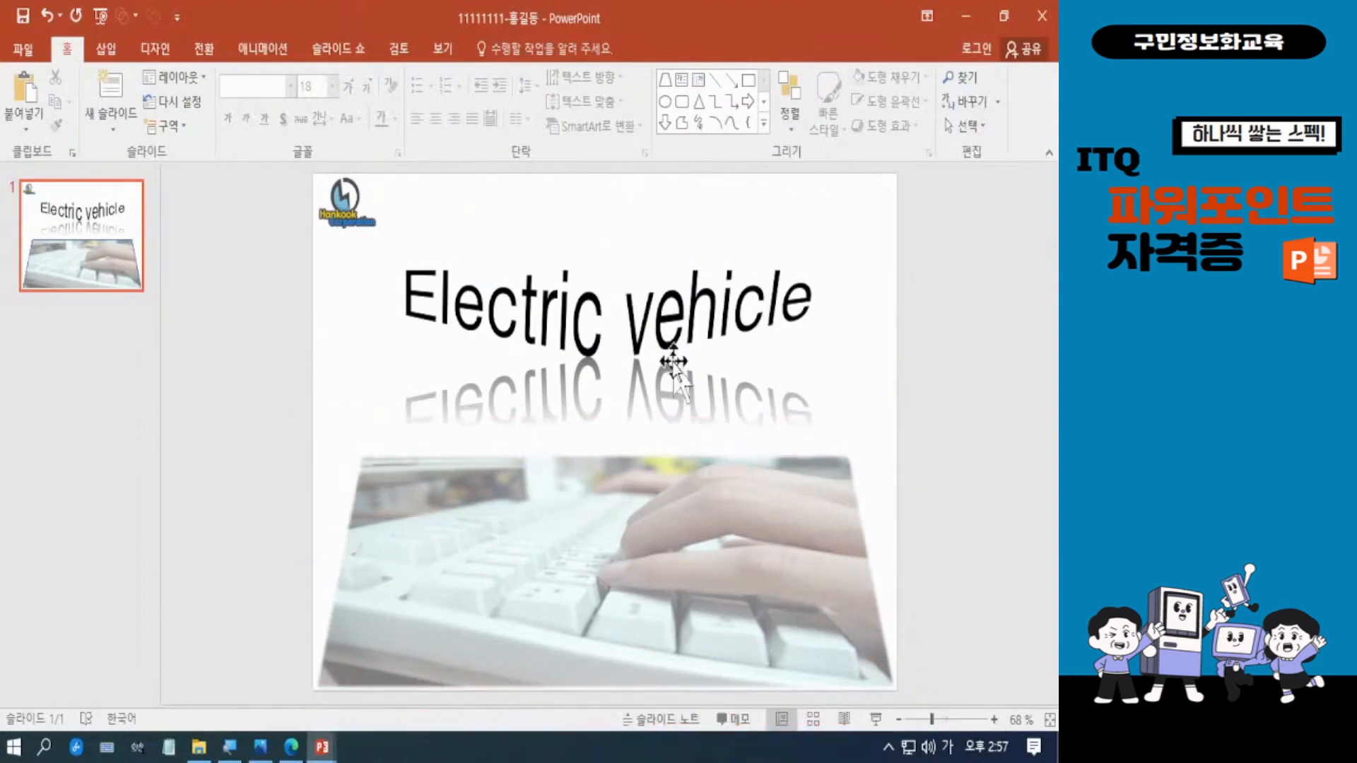
# Step: Add a horizontal text box about 17.7 cm wide along the keyboard picture's upper edge, containing "Electric vehicle"
pyautogui.click(643, 349)
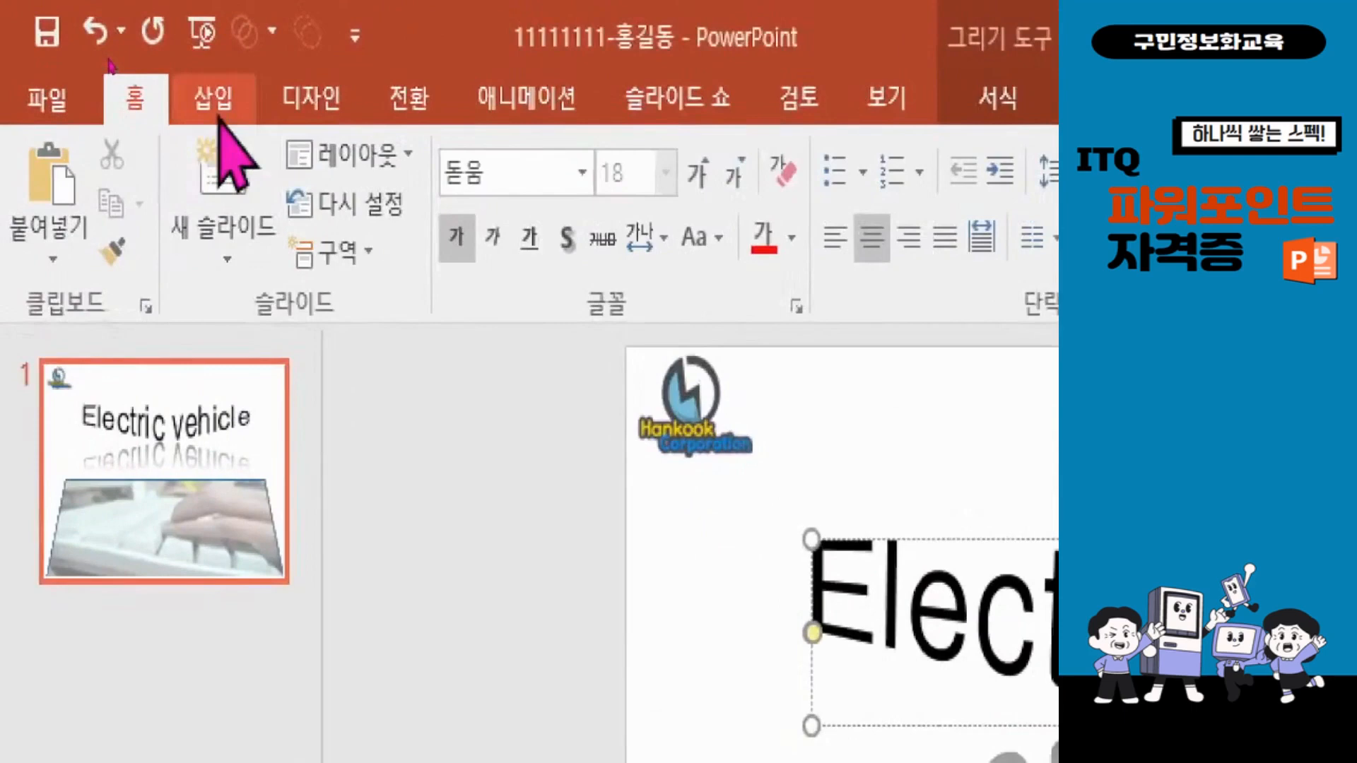
pyautogui.click(156, 70)
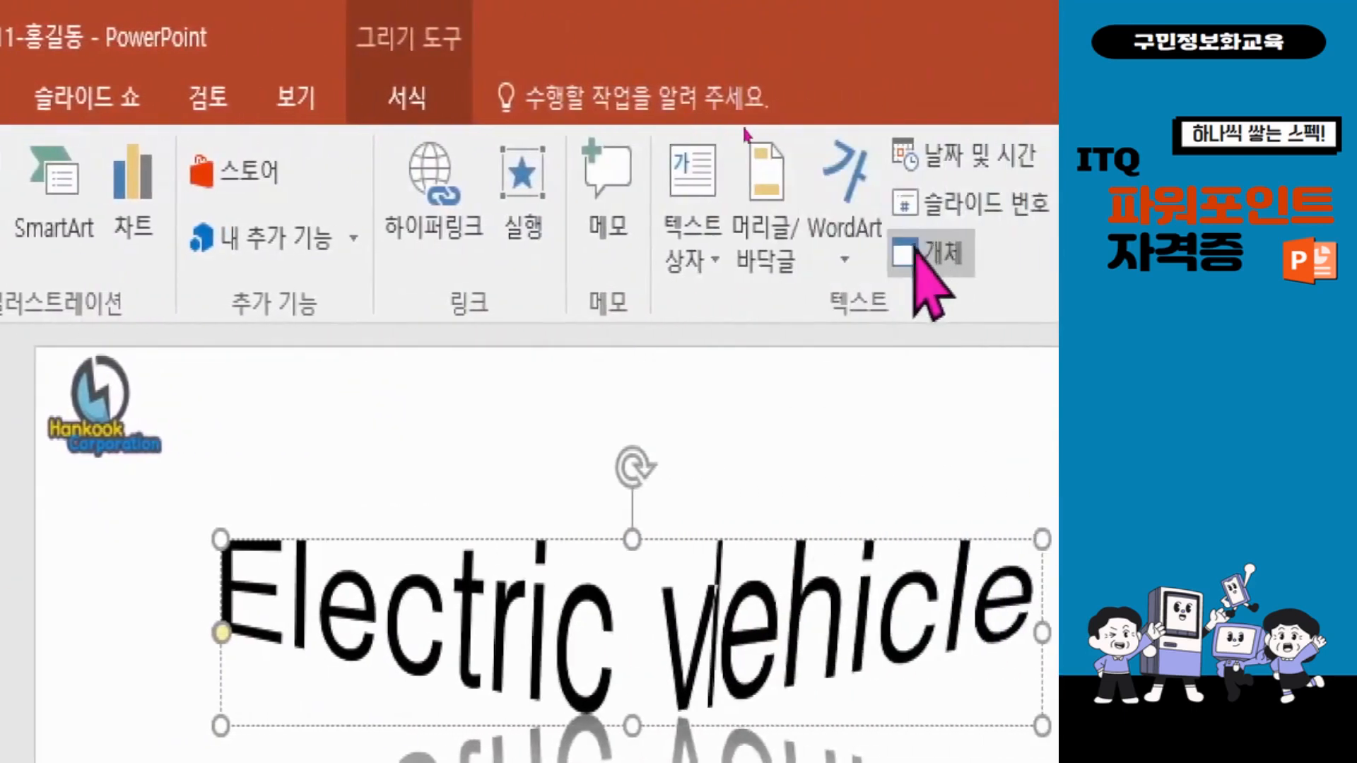
pyautogui.click(843, 255)
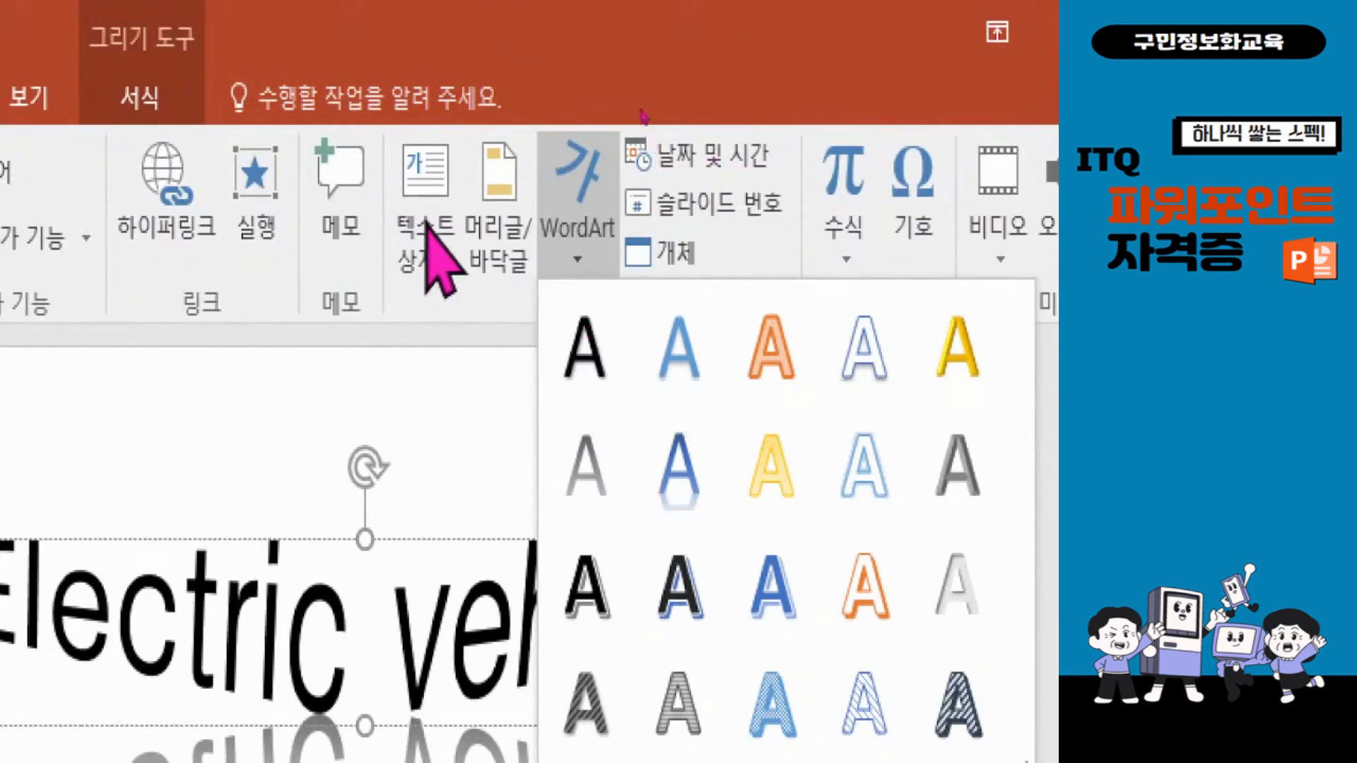
pyautogui.click(436, 185)
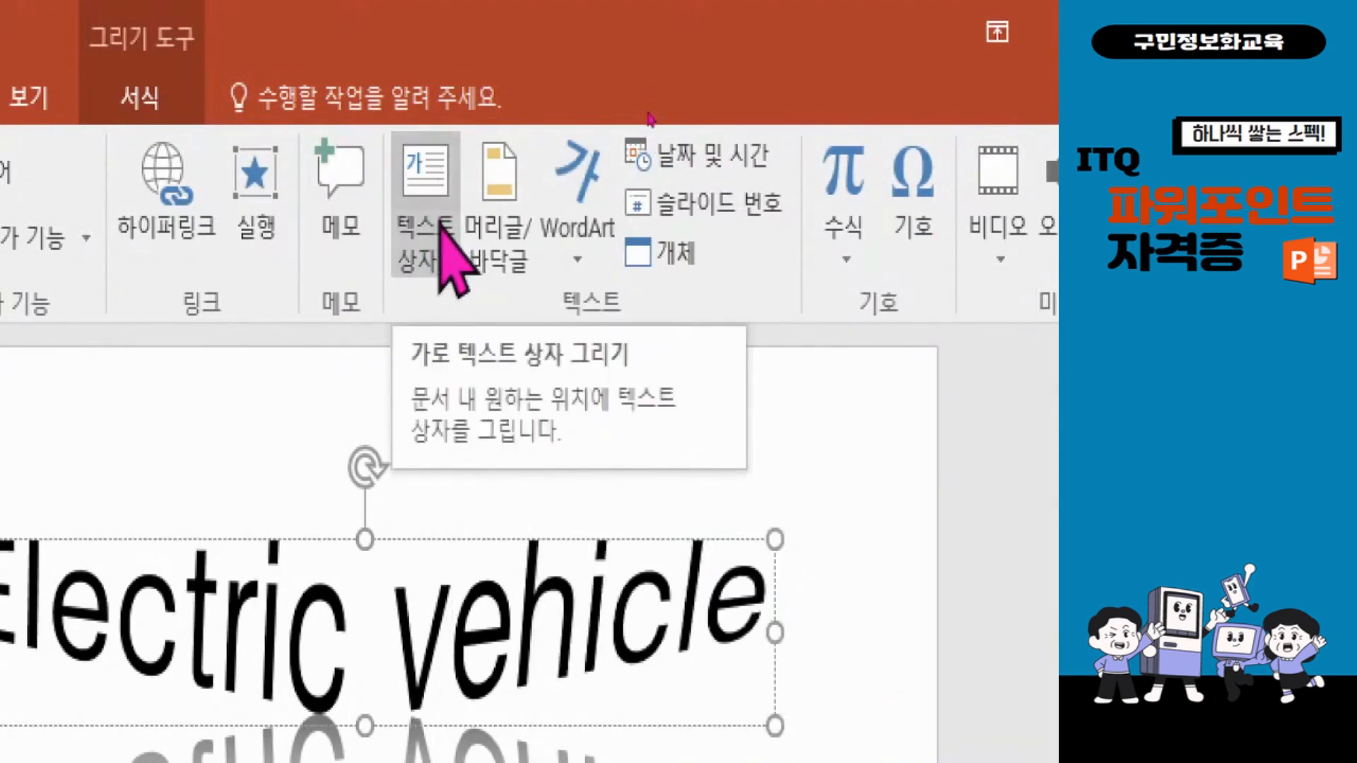
pyautogui.click(426, 173)
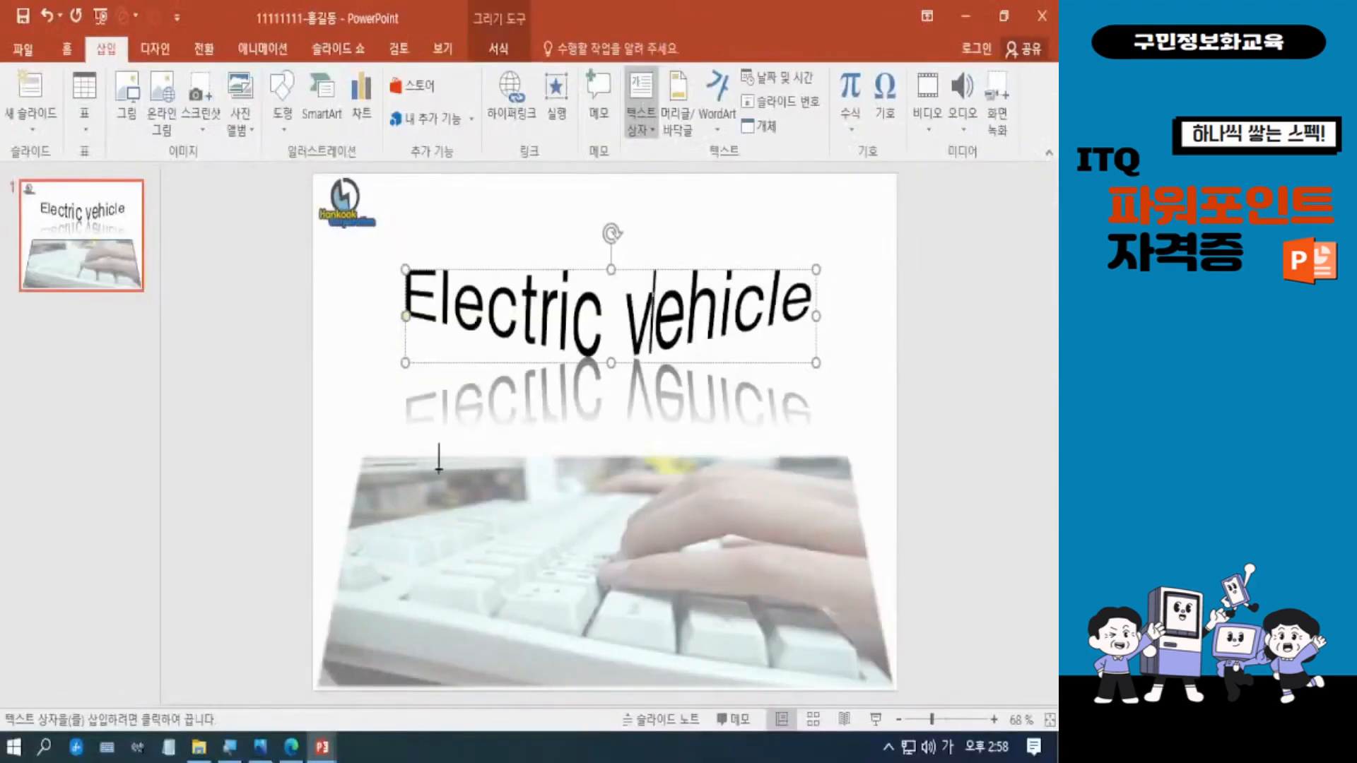
pyautogui.moveTo(429, 452); pyautogui.dragTo(804, 552)
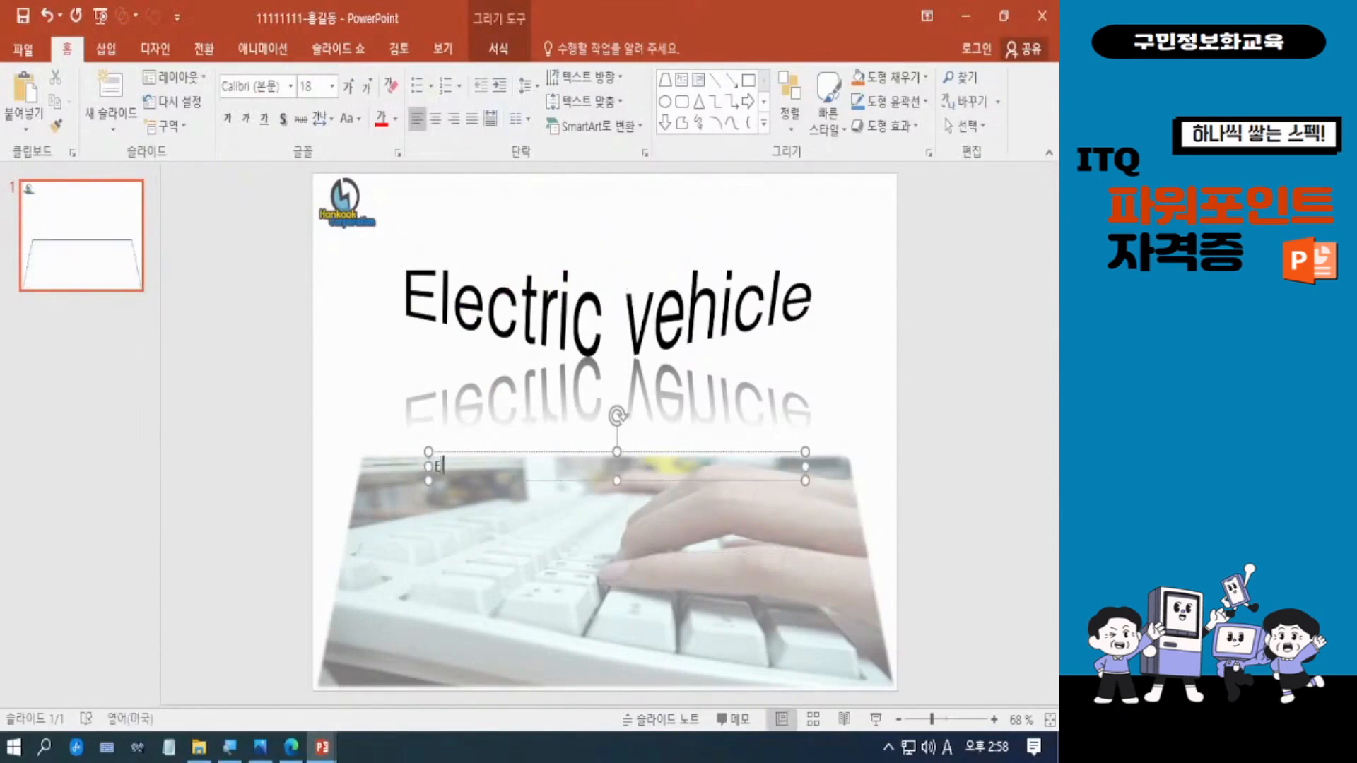
pyautogui.write('Electric vehicle')
pyautogui.press('BackSpace')
pyautogui.write('le')
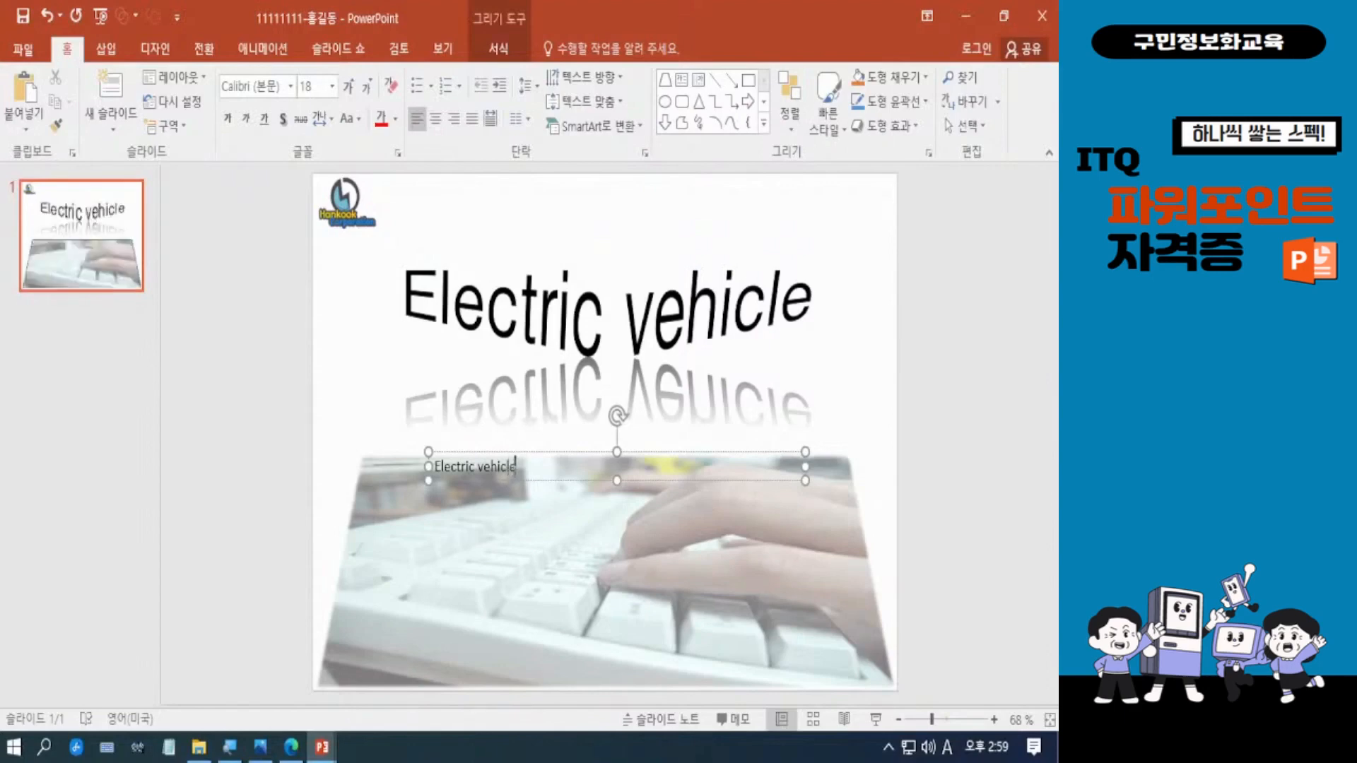
# Step: Select the new "Electric vehicle" text box and apply the 1/2 reflection with 8 pt offset to its text
pyautogui.click(679, 451)
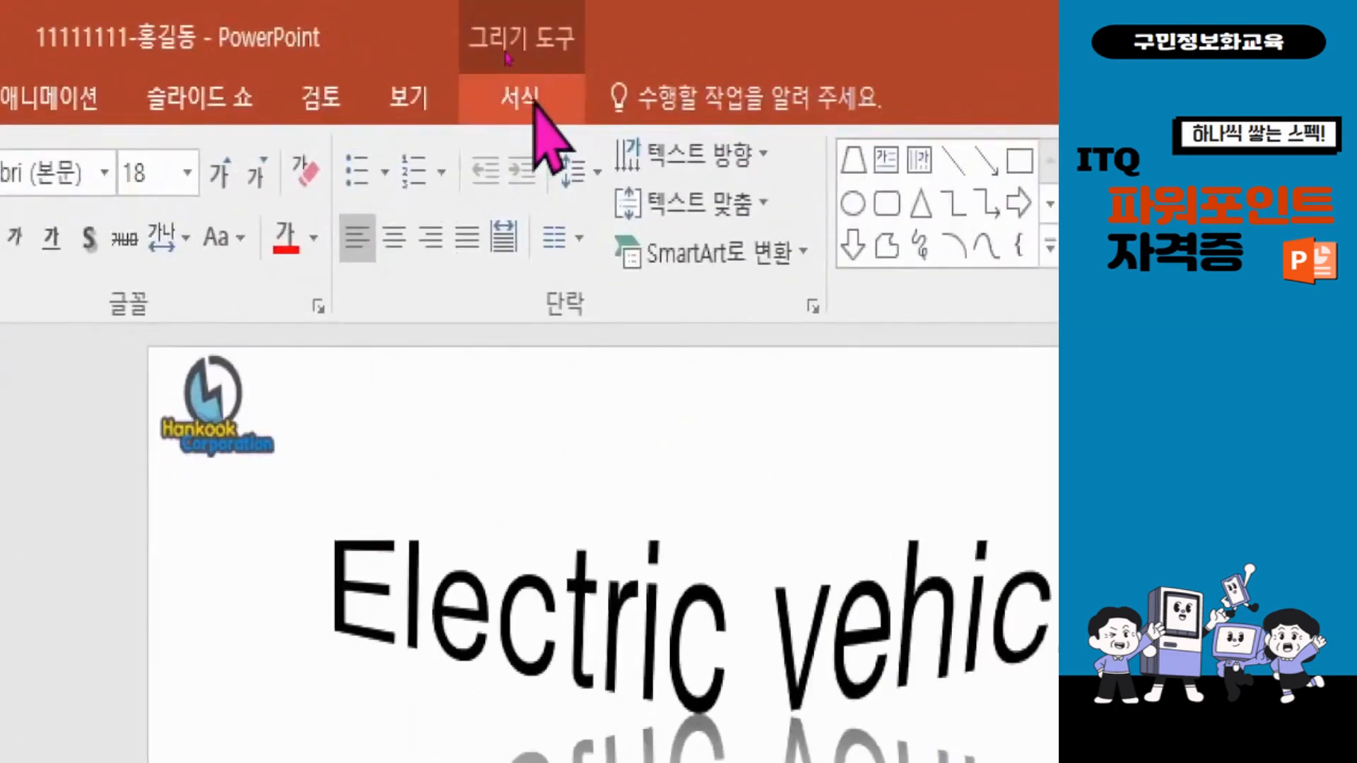
pyautogui.click(503, 49)
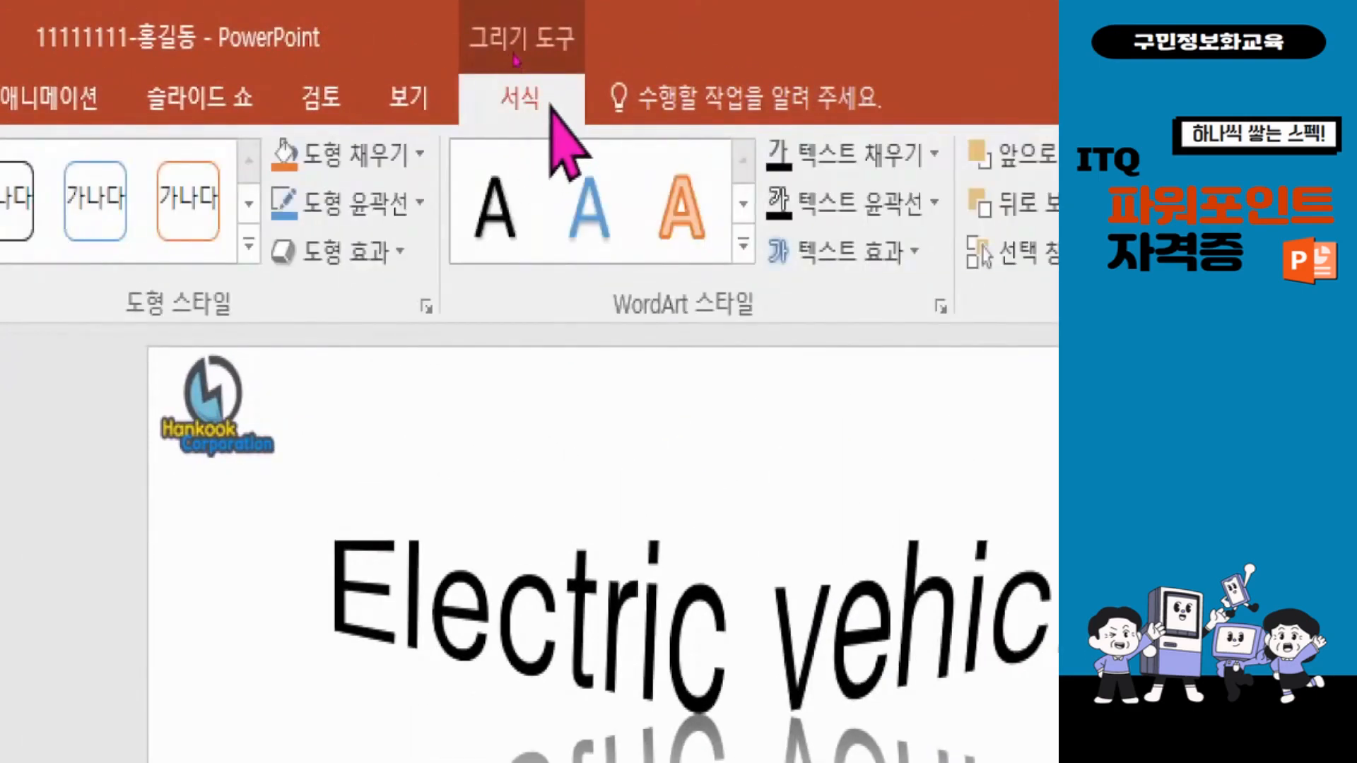
pyautogui.click(891, 255)
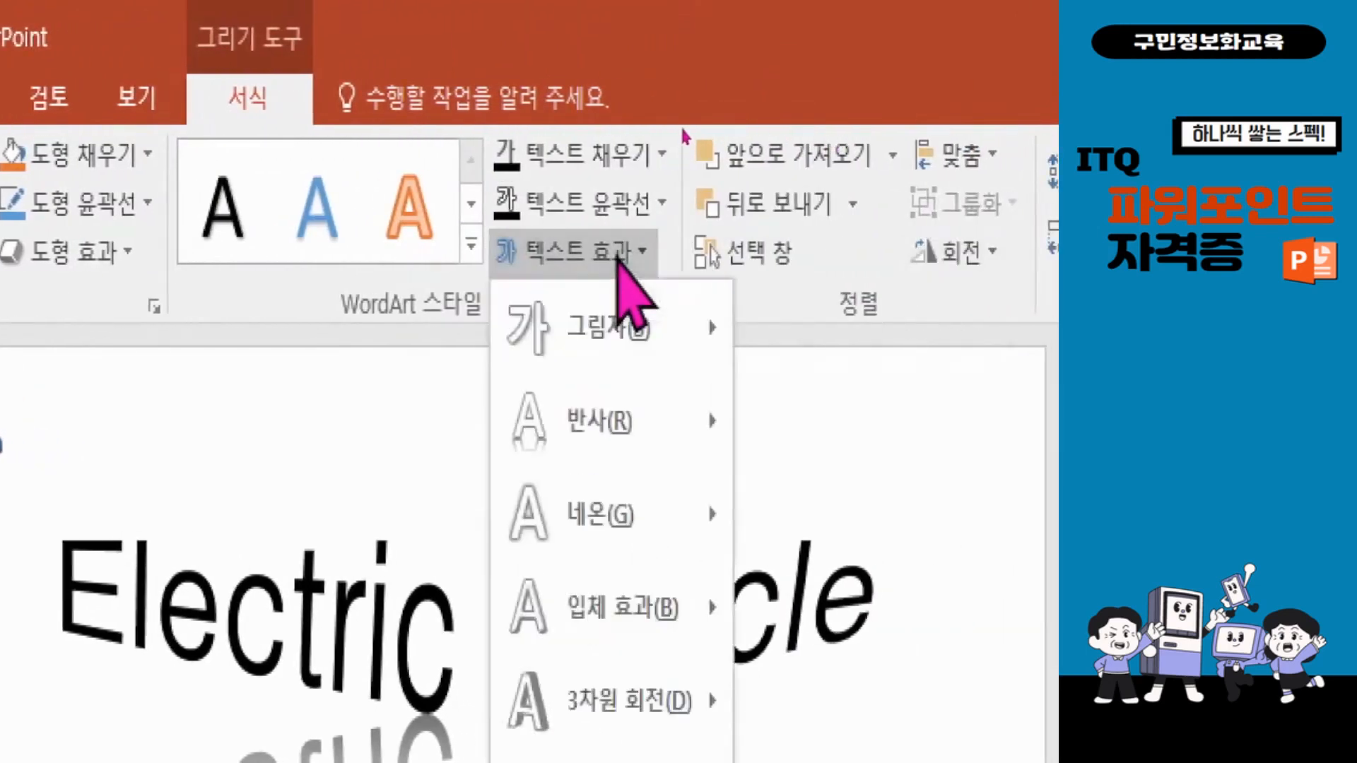
pyautogui.moveTo(655, 446)
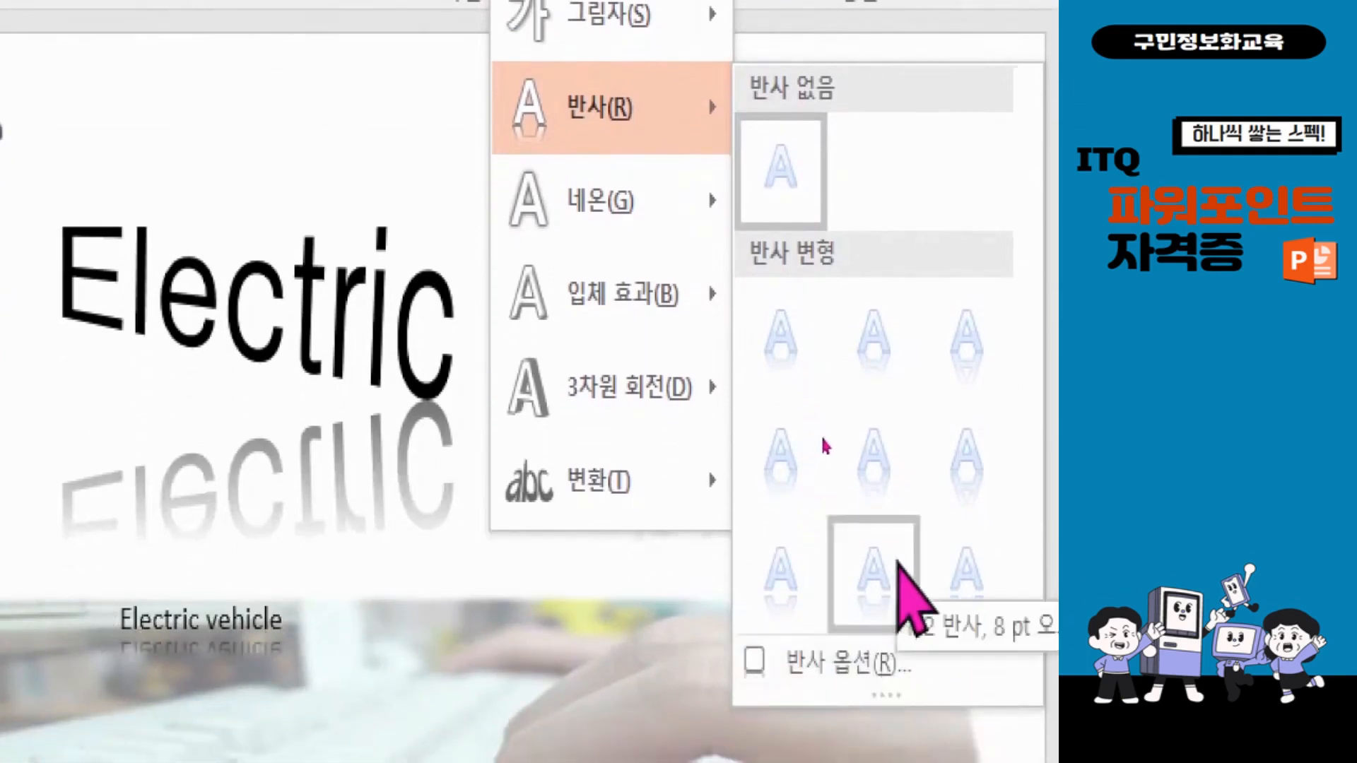
pyautogui.moveTo(643, 199)
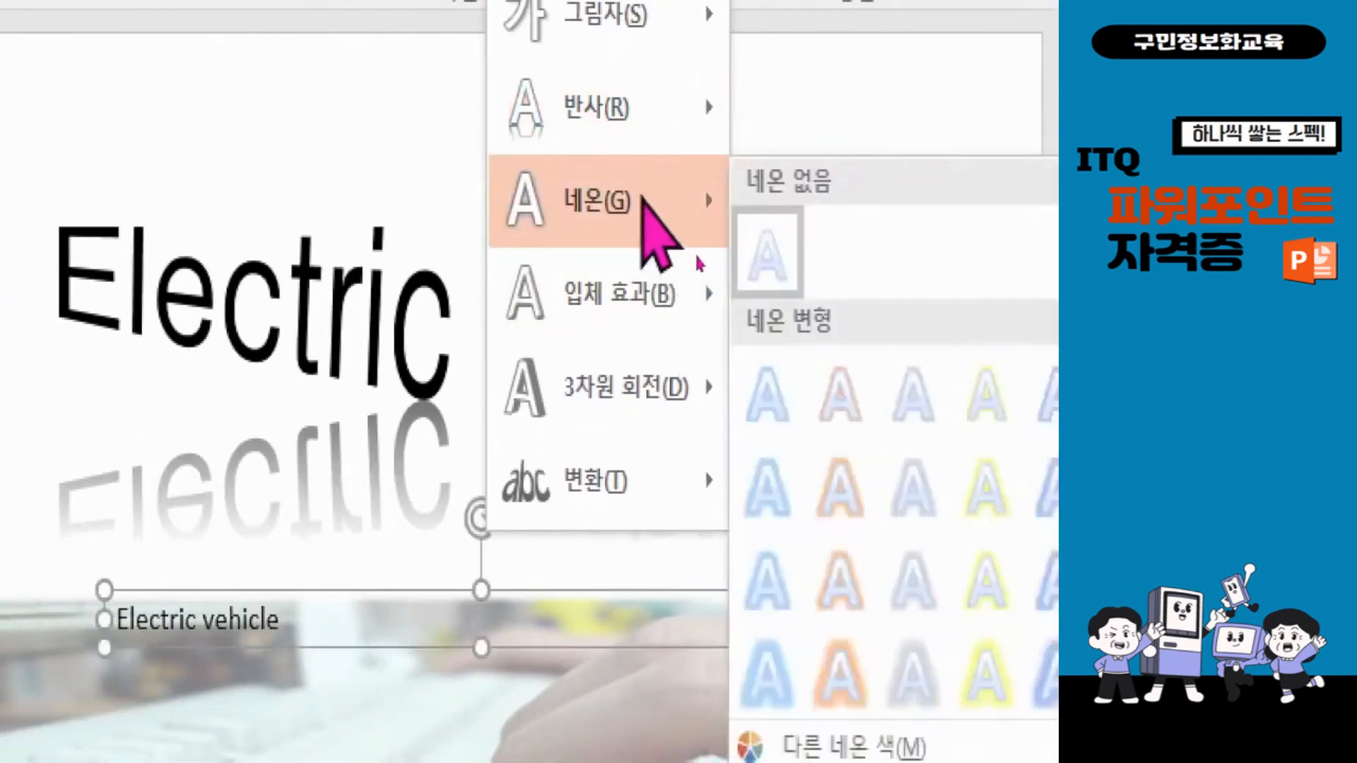
pyautogui.moveTo(675, 141)
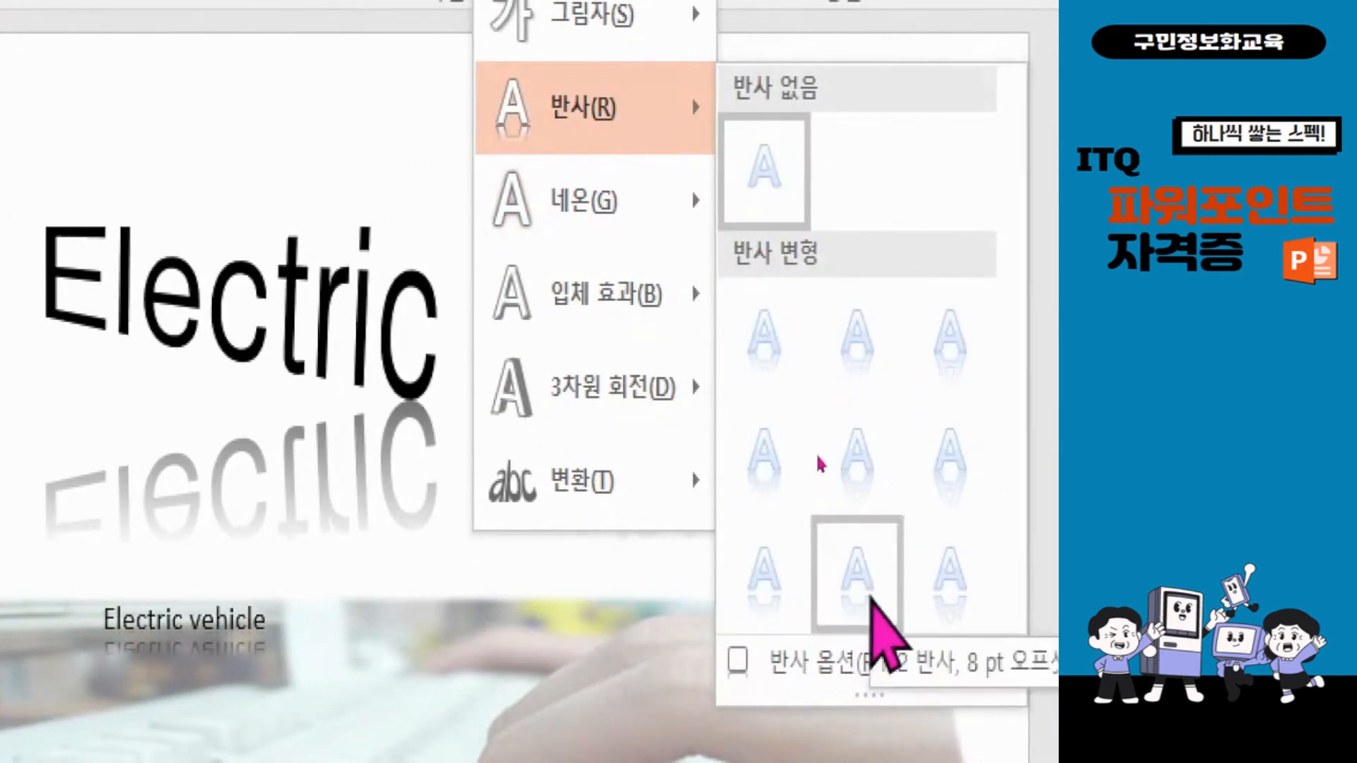
pyautogui.click(870, 597)
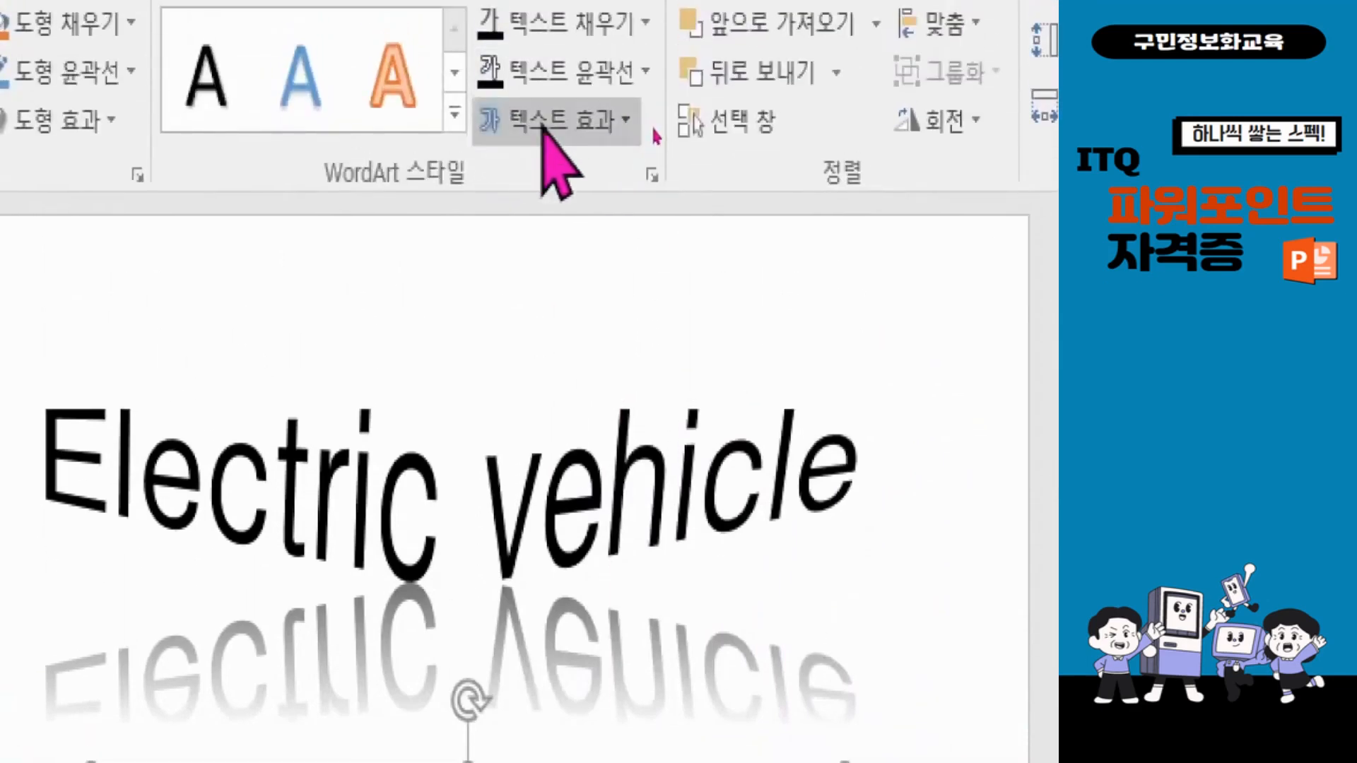
# Step: Apply the 위로 기울기 (slant up) transform to the text box's "Electric vehicle" text
pyautogui.click(544, 128)
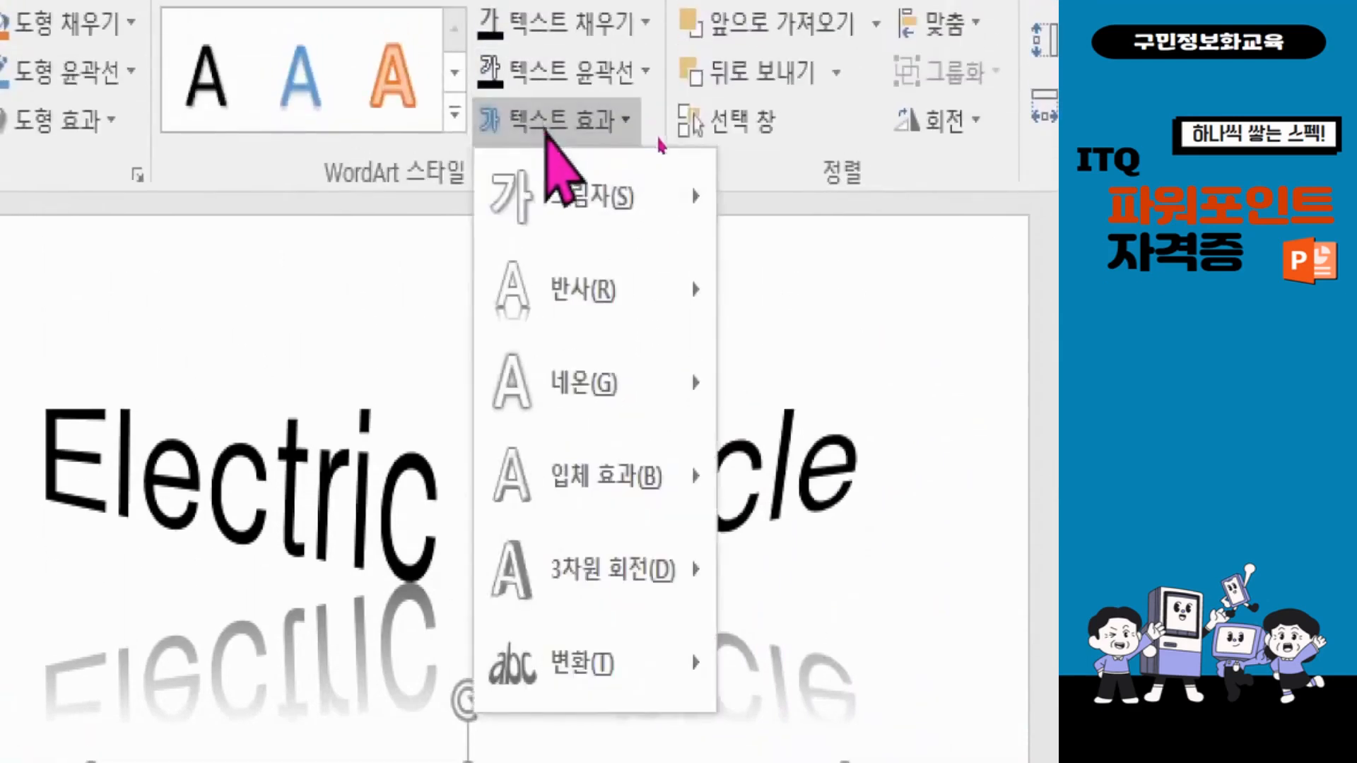
pyautogui.moveTo(640, 672)
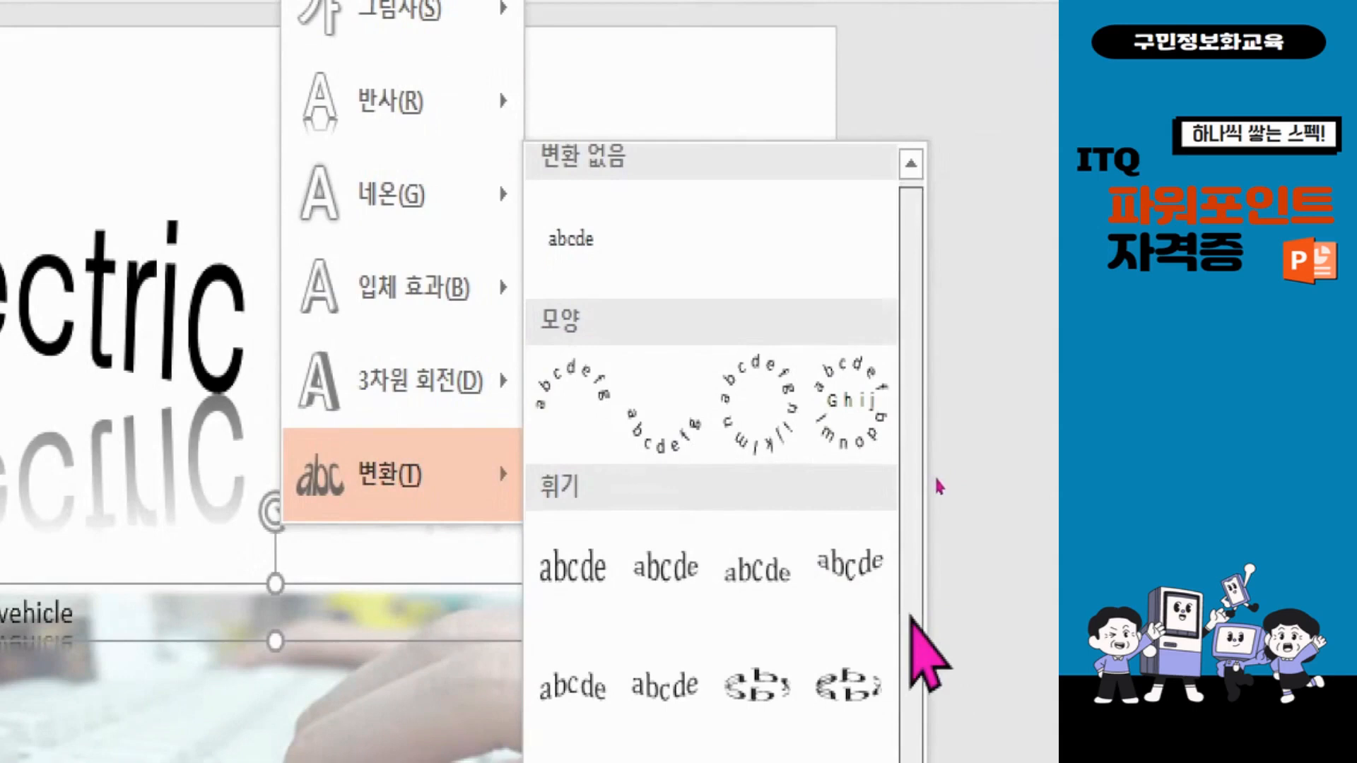
pyautogui.scroll(-5, 912, 619)
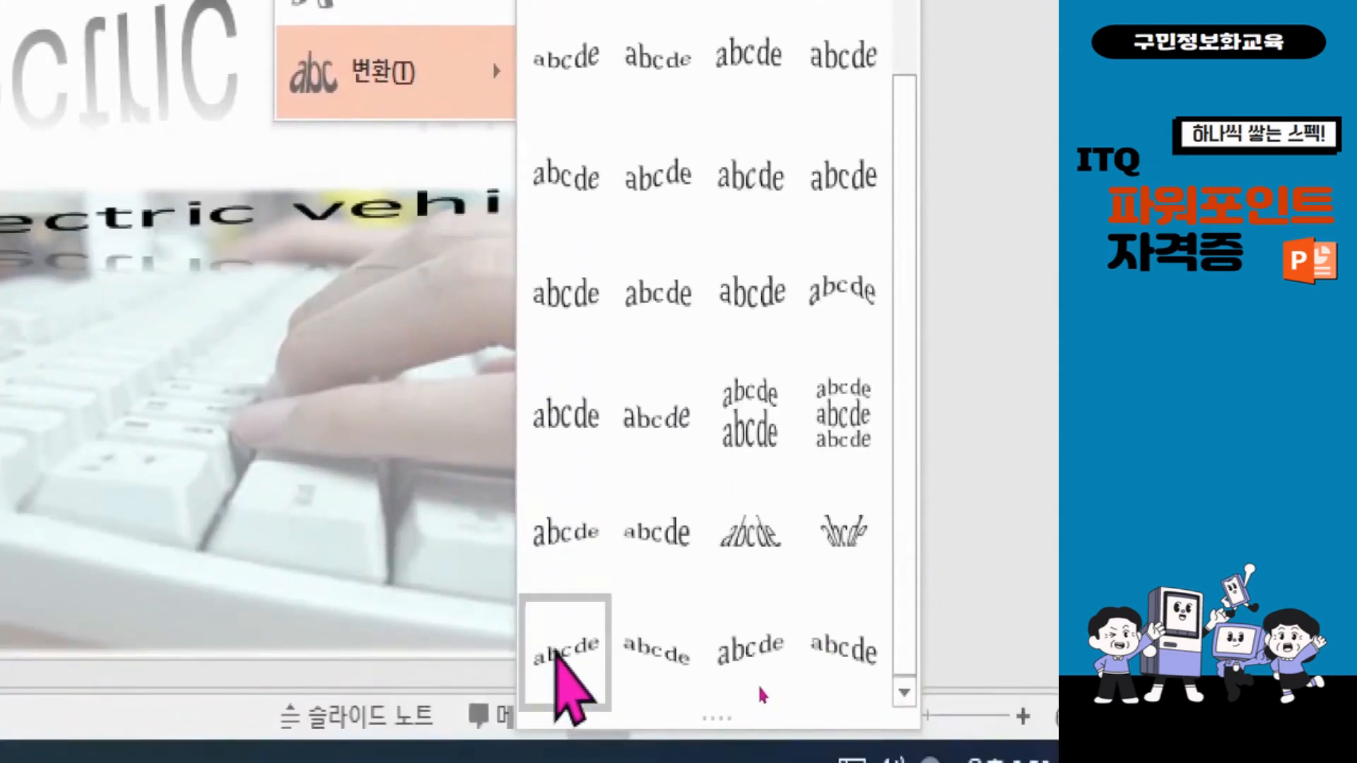
pyautogui.click(556, 653)
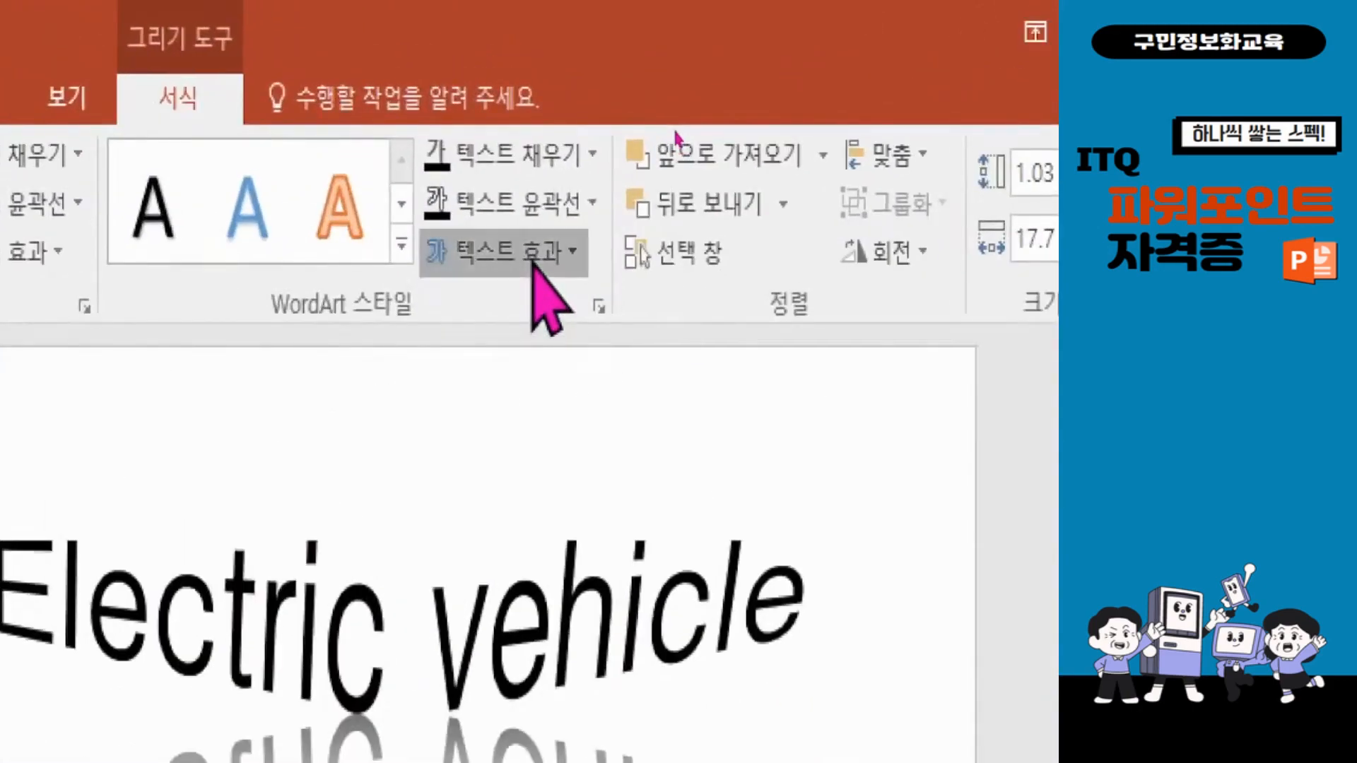
# Step: Change the text box's text effects to the full touching reflection and the inverted-triangle warp transform
pyautogui.click(681, 130)
pyautogui.moveTo(606, 456)
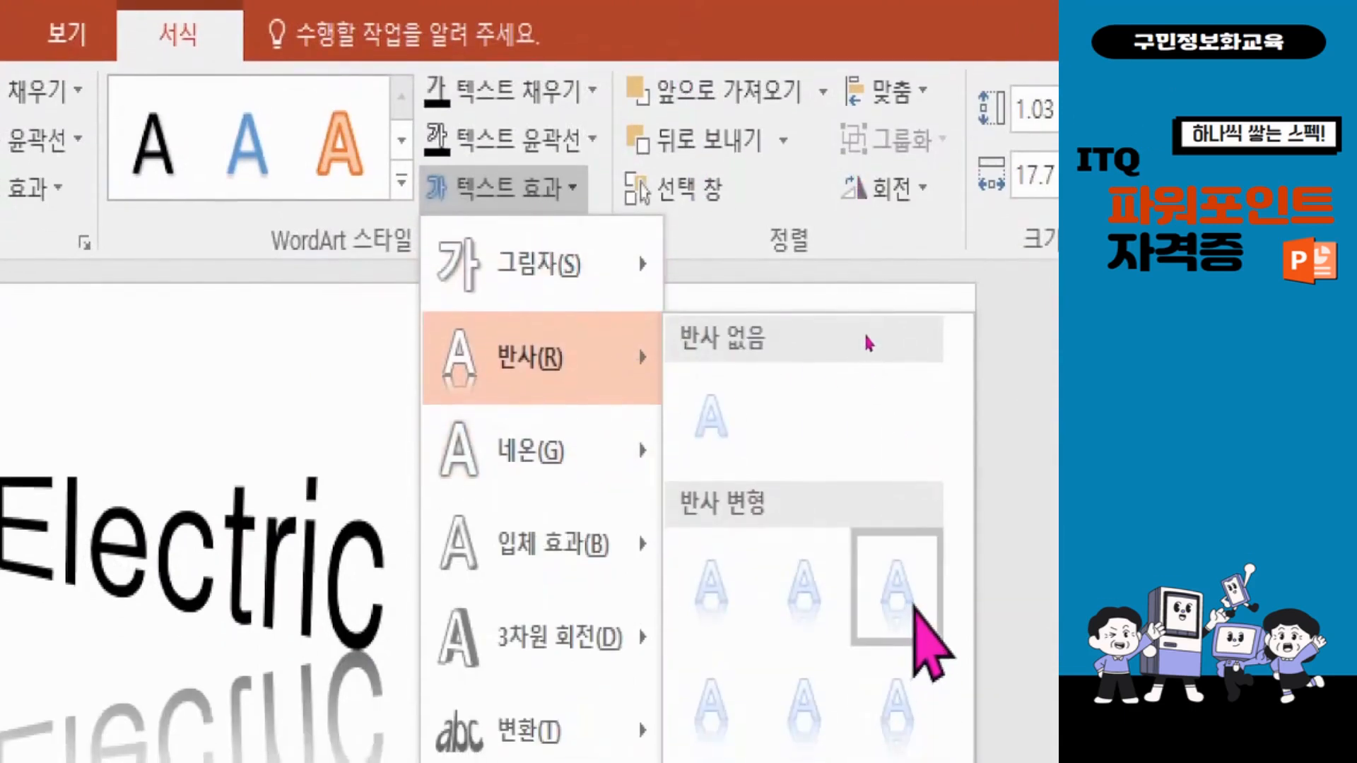
pyautogui.click(912, 604)
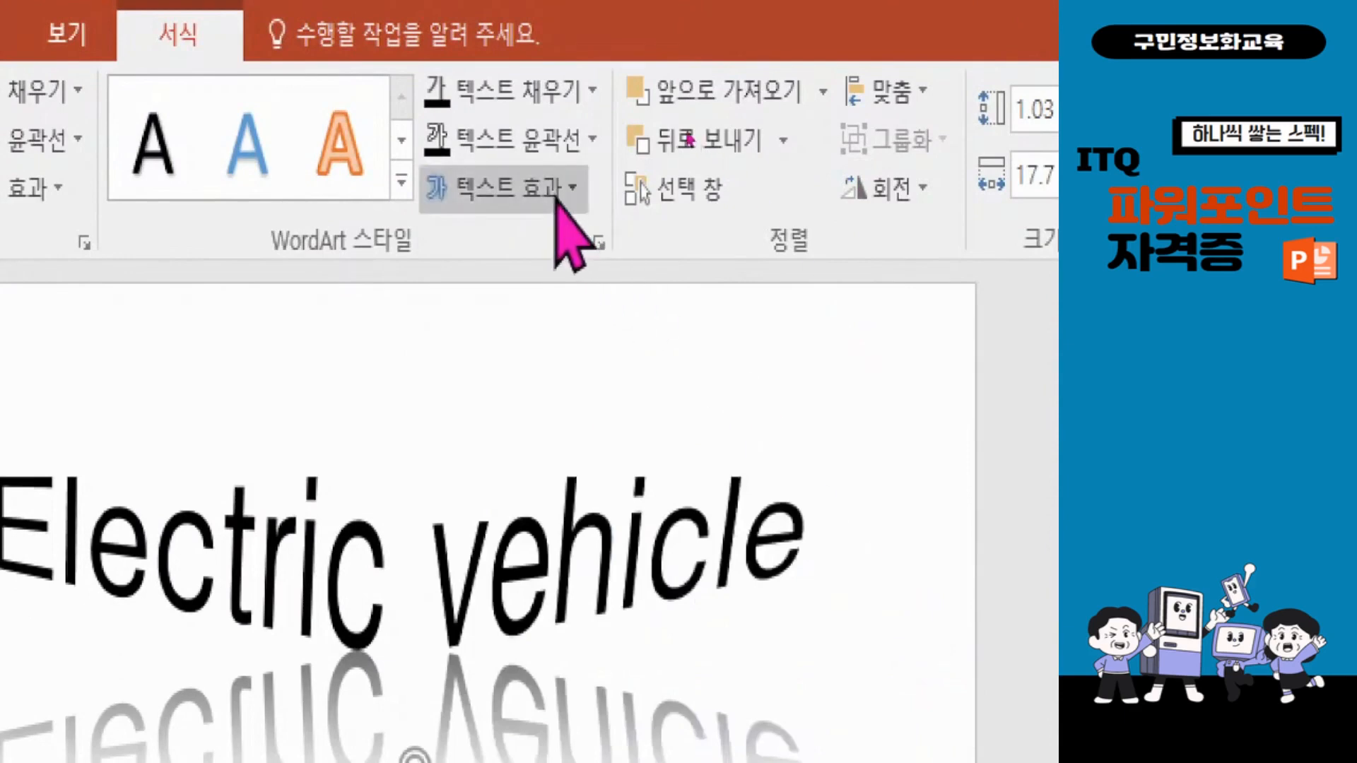
pyautogui.click(556, 199)
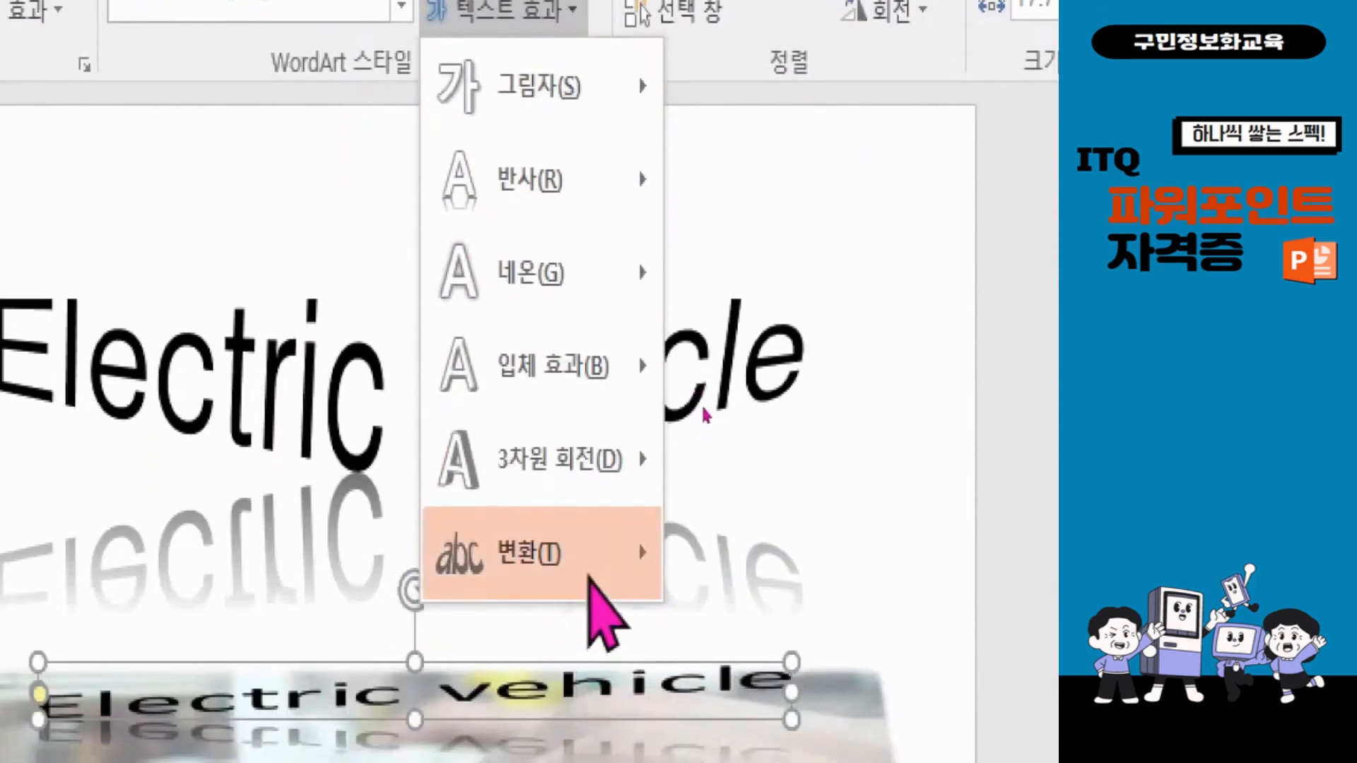
pyautogui.moveTo(594, 735)
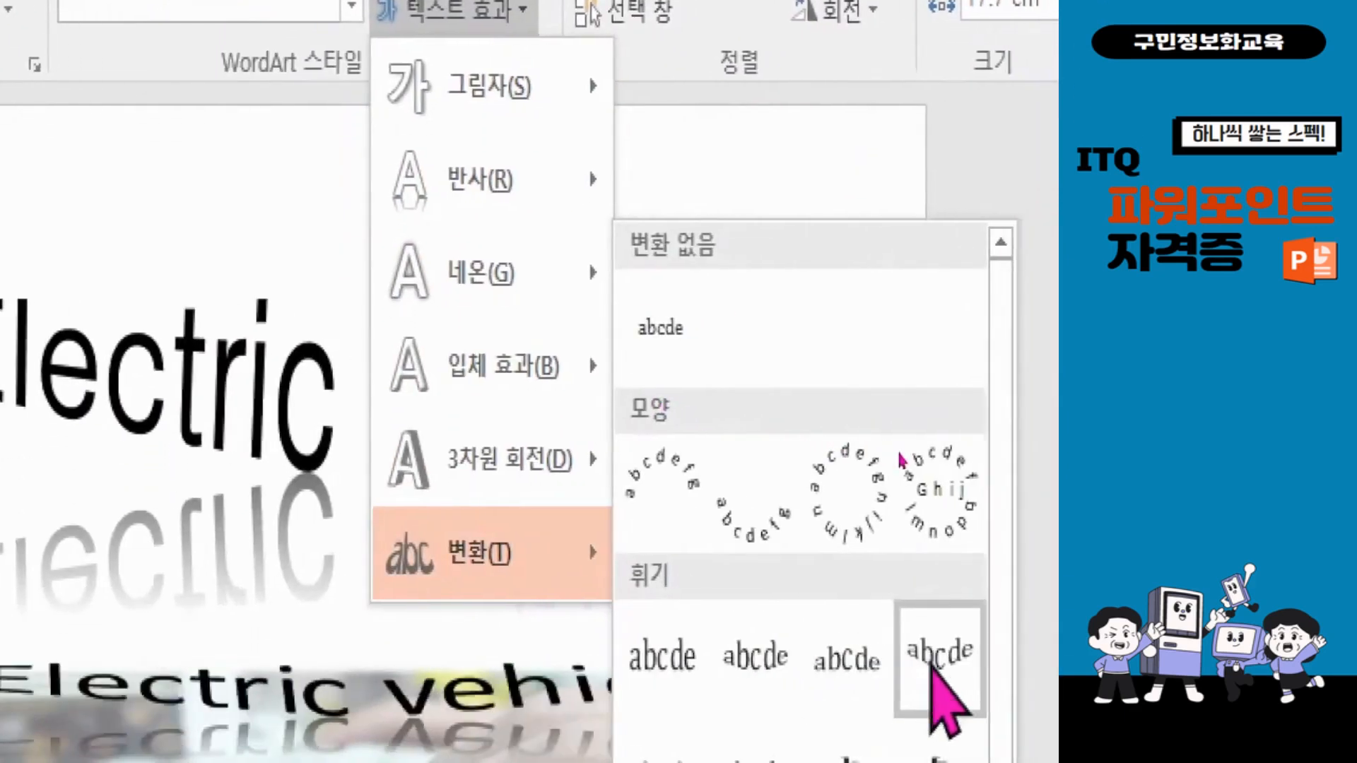
pyautogui.click(933, 665)
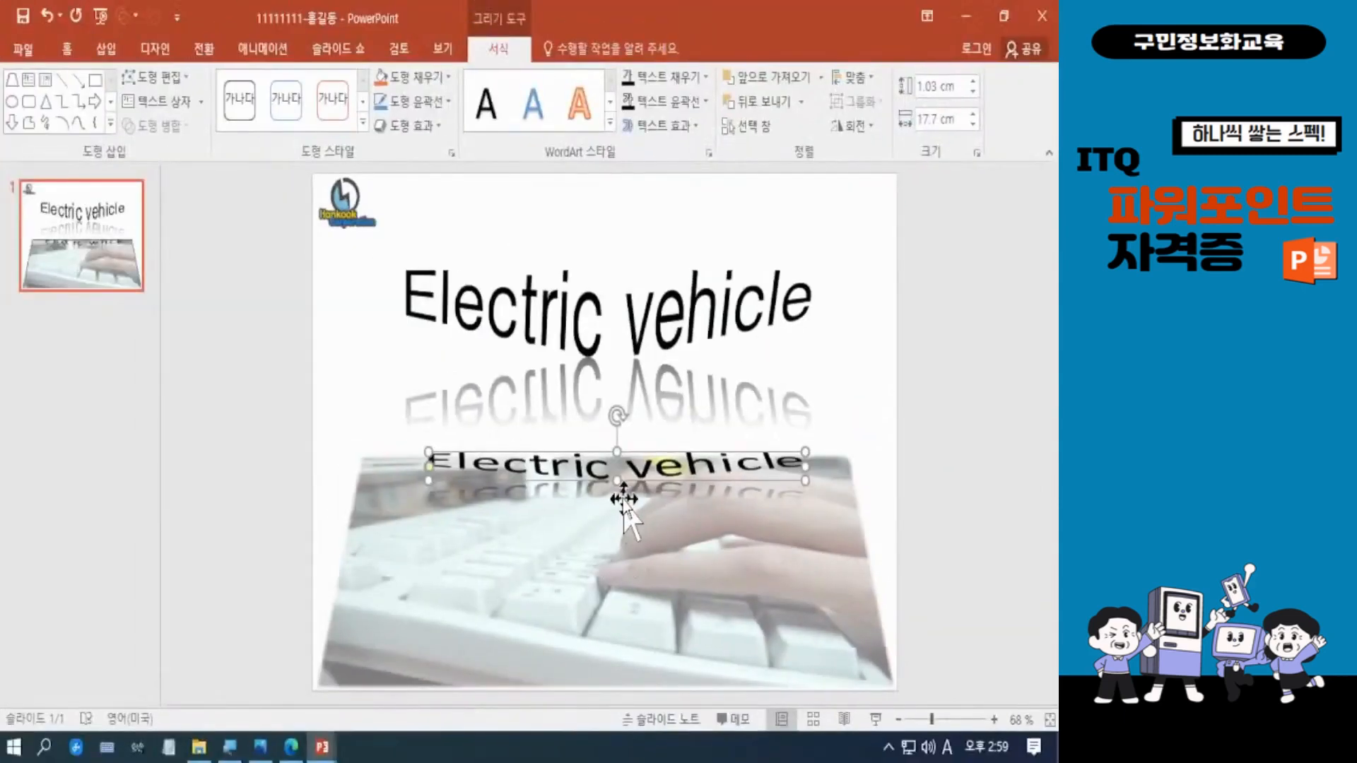
# Step: Stretch the "Electric vehicle" text box vertically across the keyboard picture's upper half, lower its top edge slightly, and set its font to 돋움
pyautogui.moveTo(620, 479); pyautogui.dragTo(622, 578)
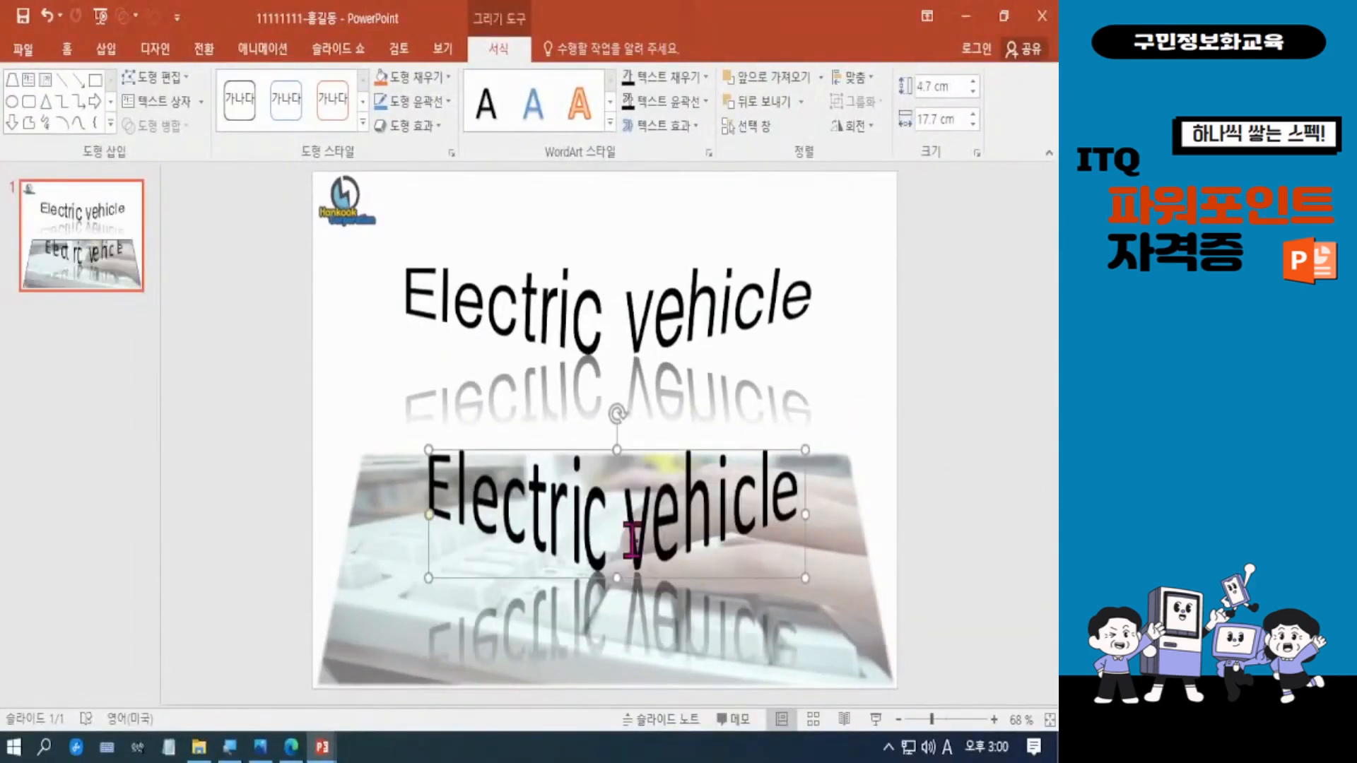
pyautogui.moveTo(618, 450); pyautogui.dragTo(619, 470)
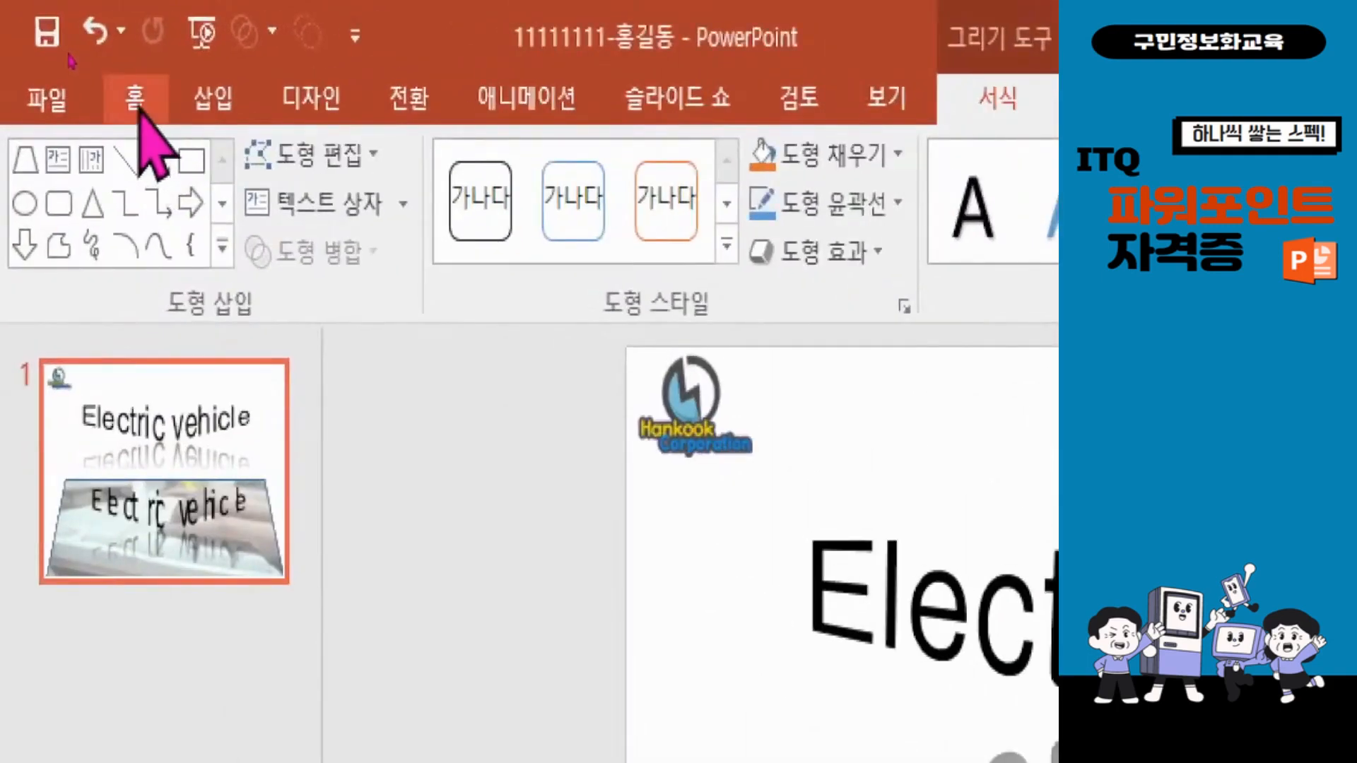
pyautogui.click(63, 46)
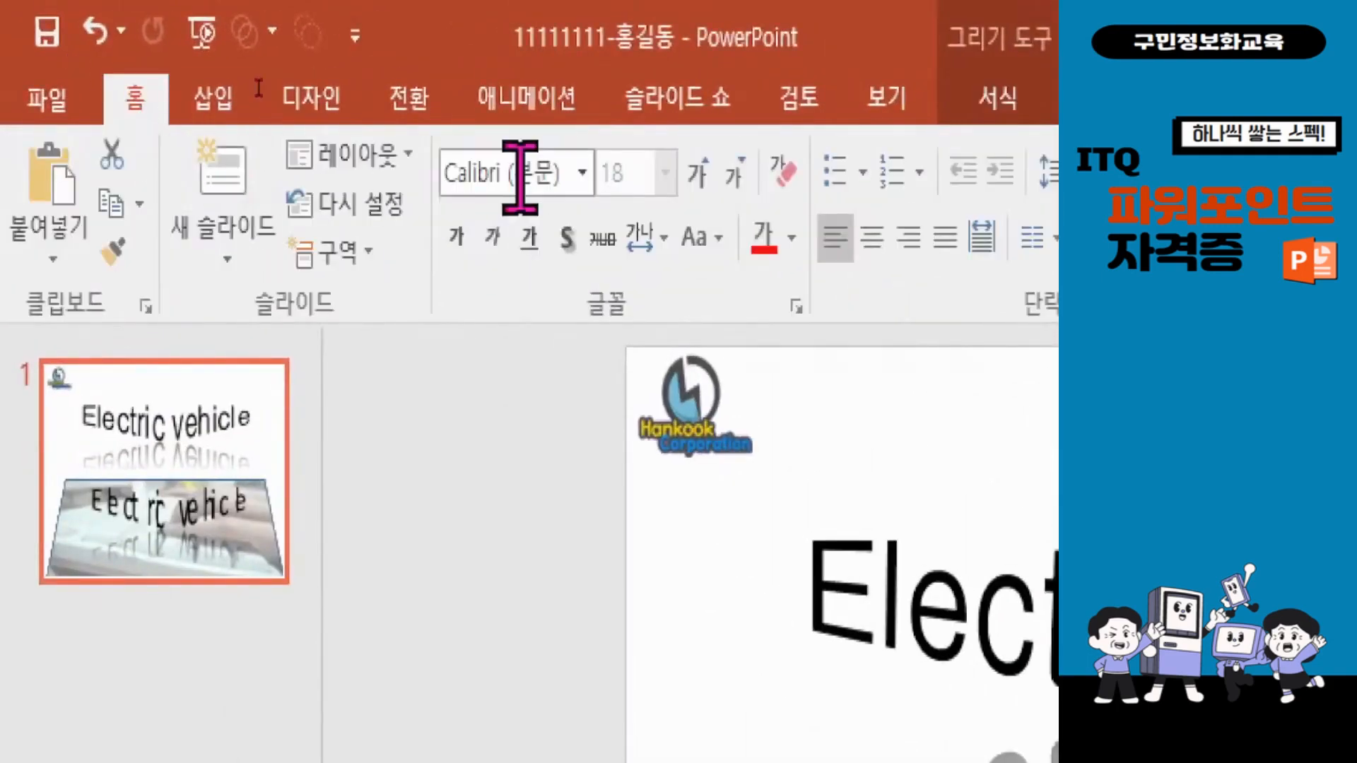
pyautogui.click(520, 173)
pyautogui.write('ehe')
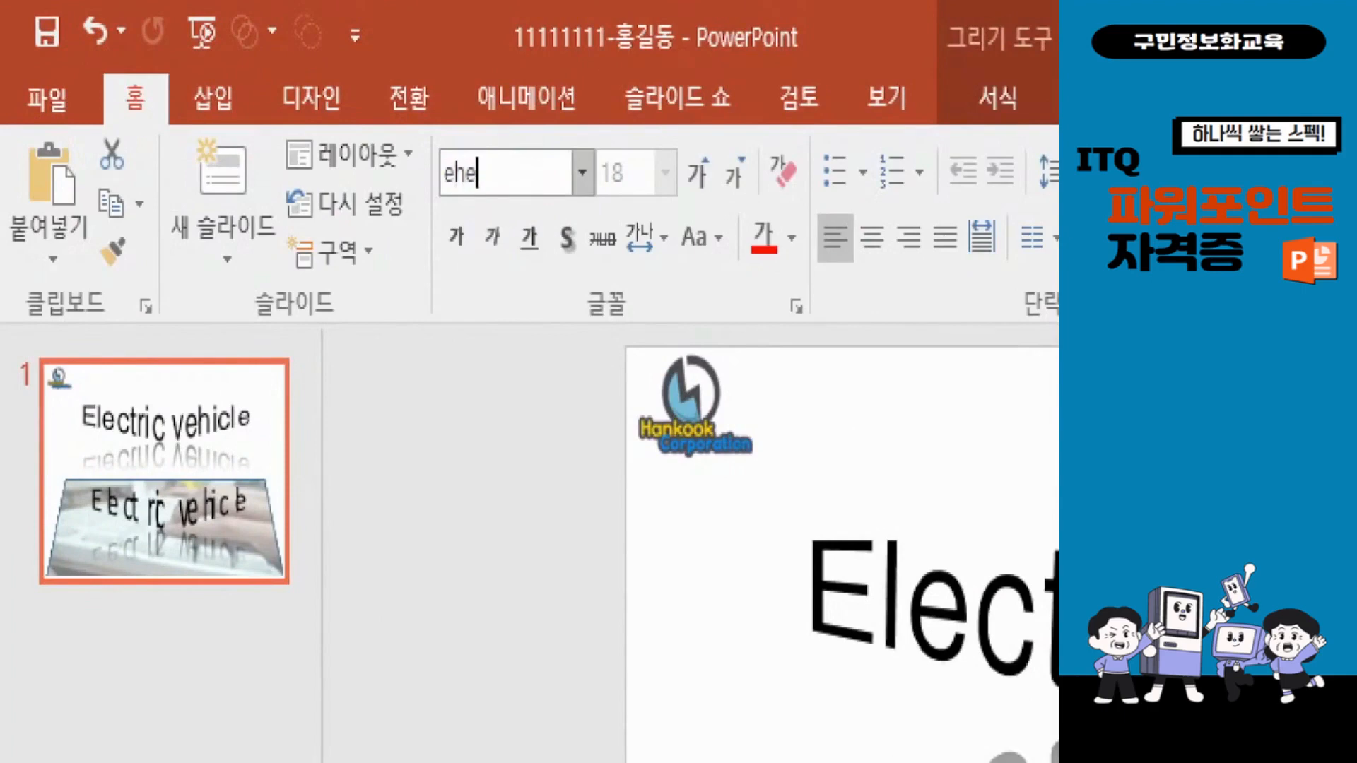
pyautogui.write('dnd')
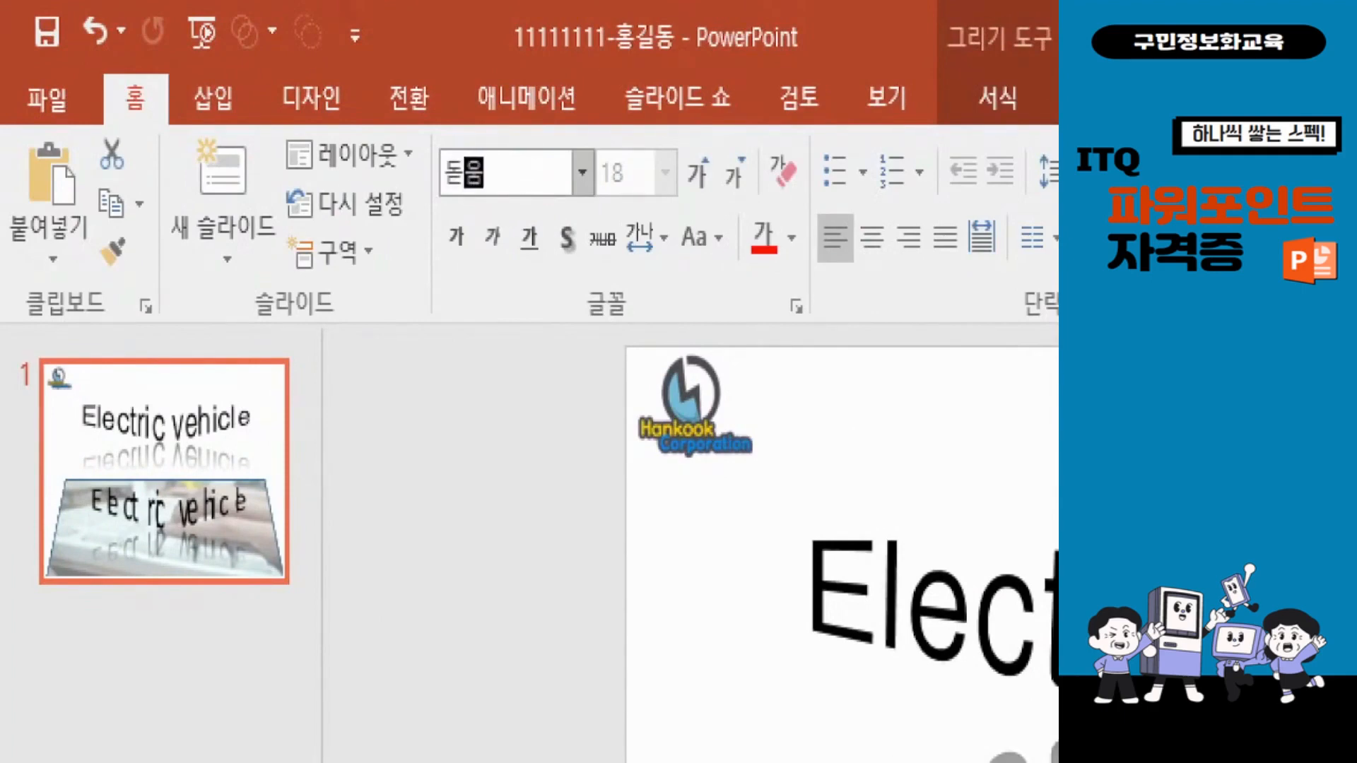
pyautogui.press('Return')
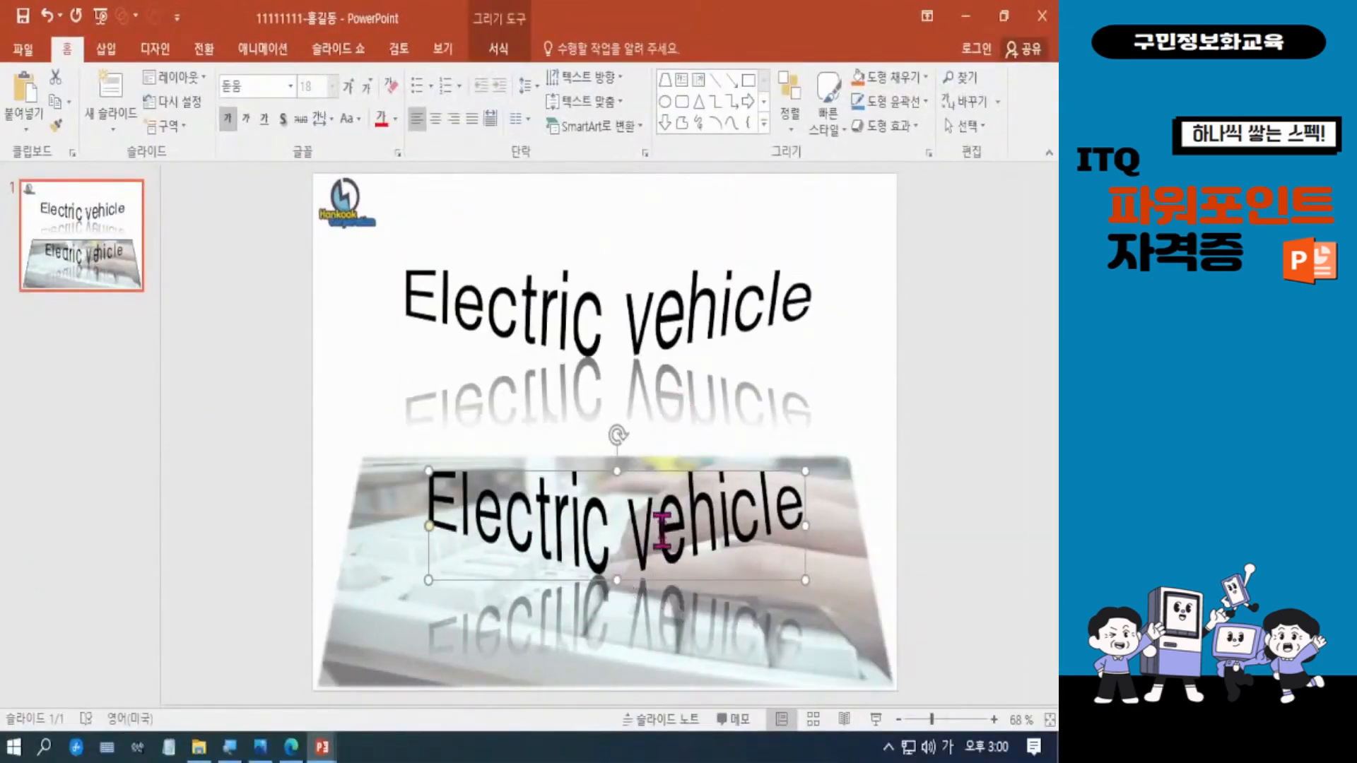
# Step: Compare the text box with the original WordArt, then delete the "Electric vehicle" text box lying over the keyboard picture
pyautogui.click(707, 521)
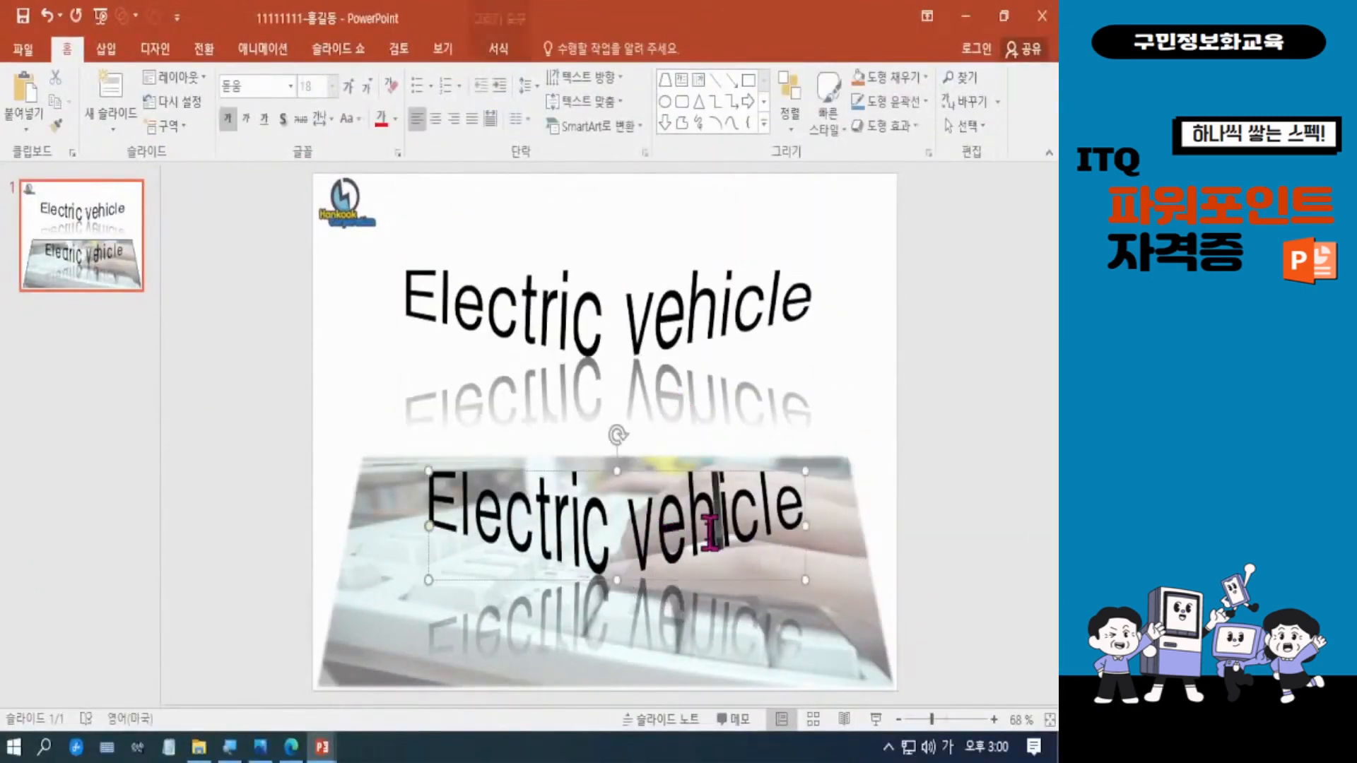
pyautogui.click(680, 318)
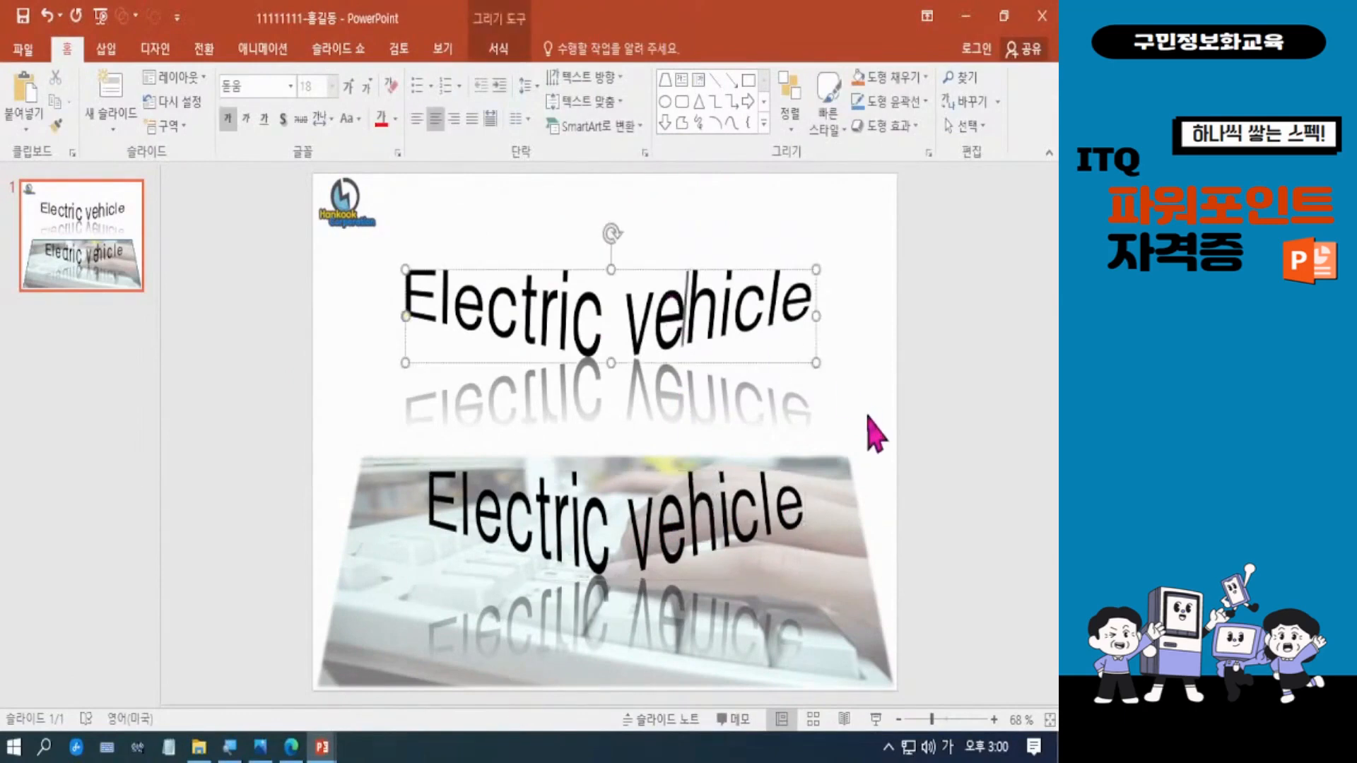
pyautogui.click(639, 515)
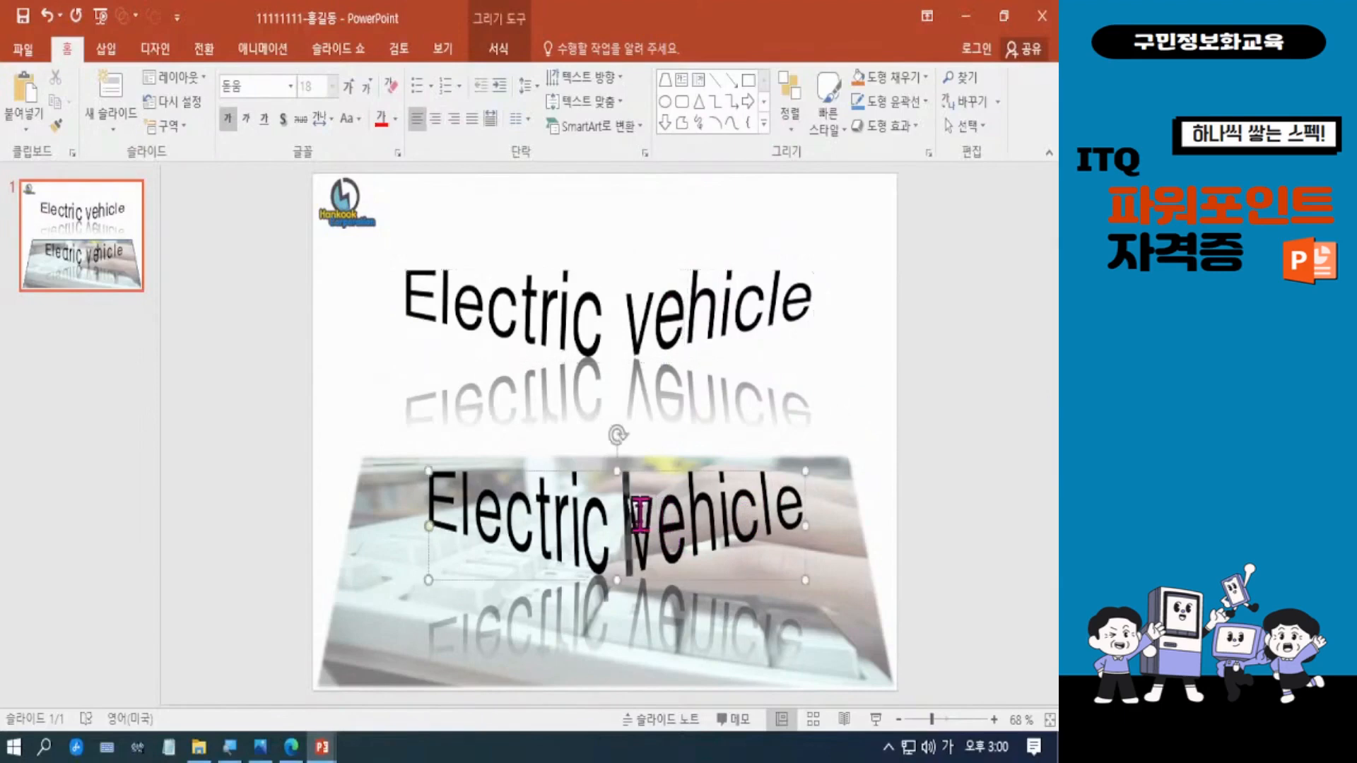
pyautogui.click(672, 471)
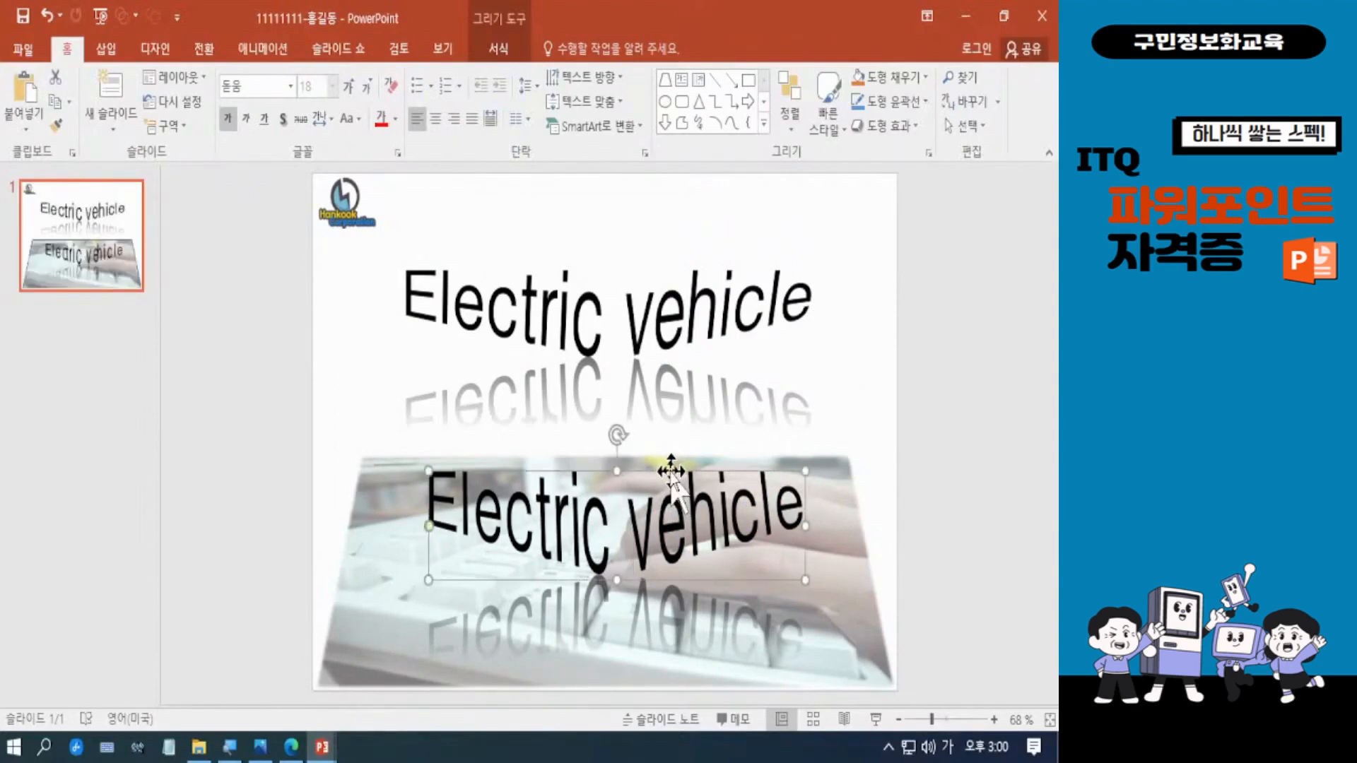
pyautogui.press('Delete')
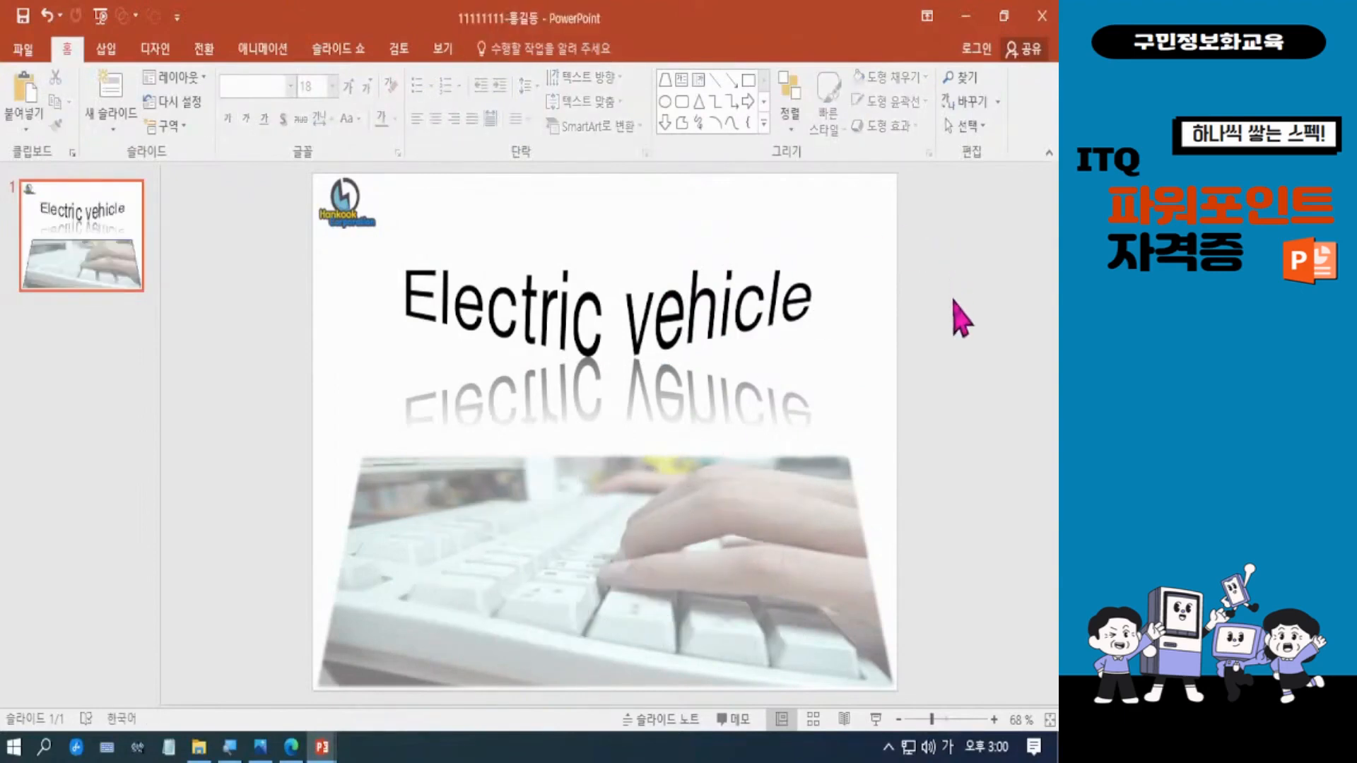